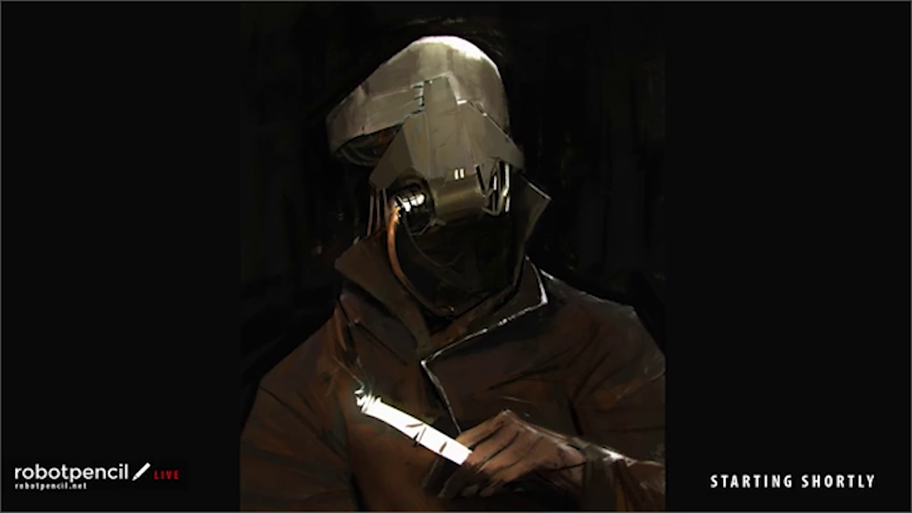
# Switch the stream to the Robotpencil scene and show the PureRef arm references in place of the OBS window.
pyautogui.click(433, 311)
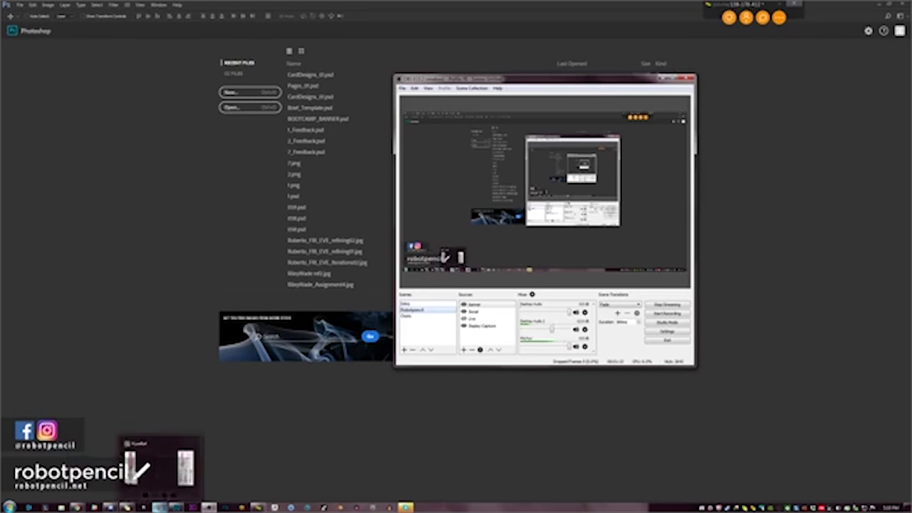
pyautogui.click(160, 507)
pyautogui.click(662, 77)
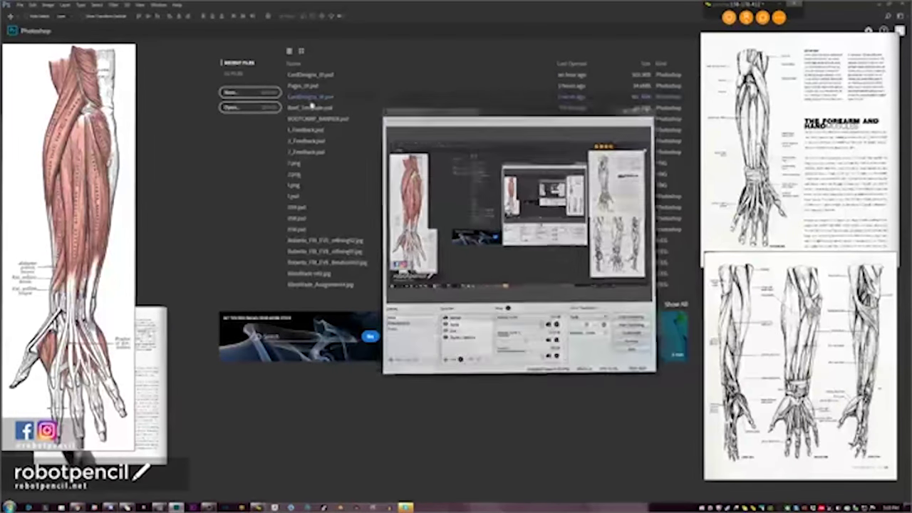
# Create a new blank white portrait document, hide its grid and activate the Brush tool.
pyautogui.click(239, 93)
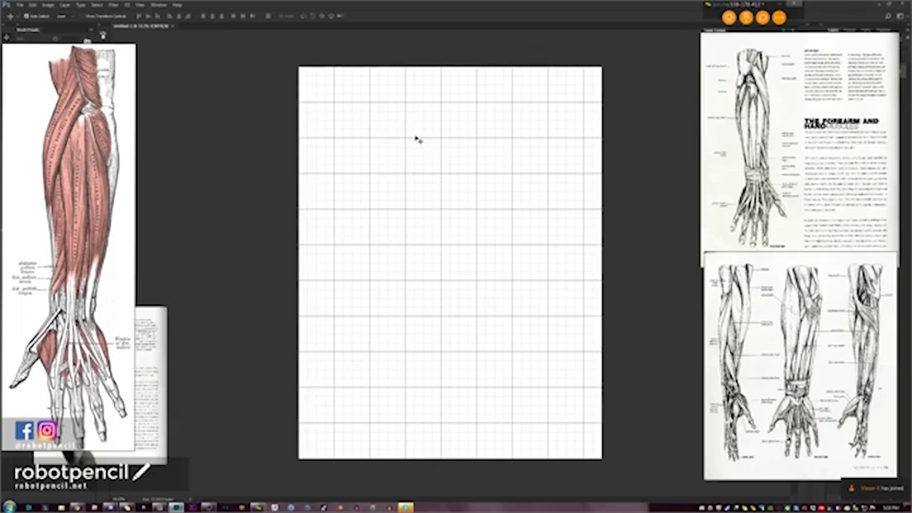
pyautogui.hotkey('ctrl', 'h')
pyautogui.press('b')
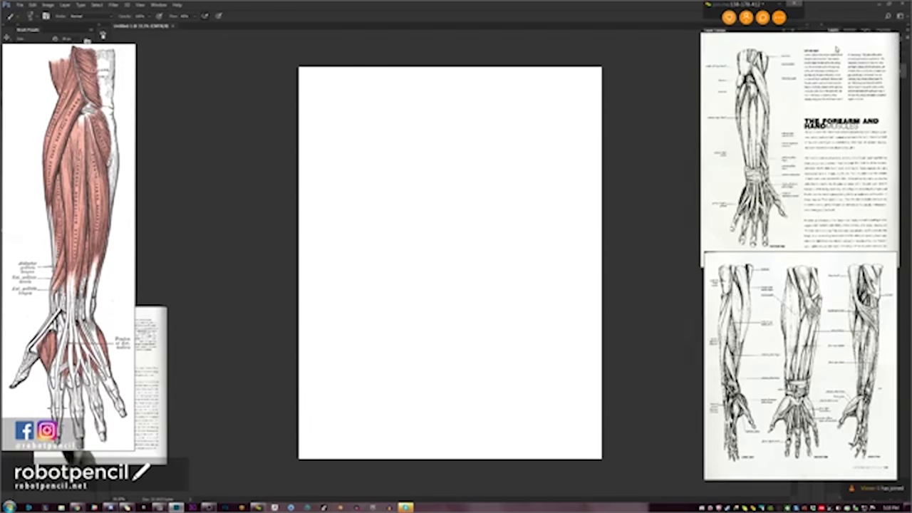
# Arrange the forearm anatomy pages, the arm photo and a reduced red muscle chart on both sides of the canvas.
pyautogui.moveTo(831, 51)
pyautogui.mouseDown()
pyautogui.moveTo(689, 72)
pyautogui.moveTo(721, 76)
pyautogui.mouseUp()
pyautogui.moveTo(777, 390); pyautogui.dragTo(653, 400)
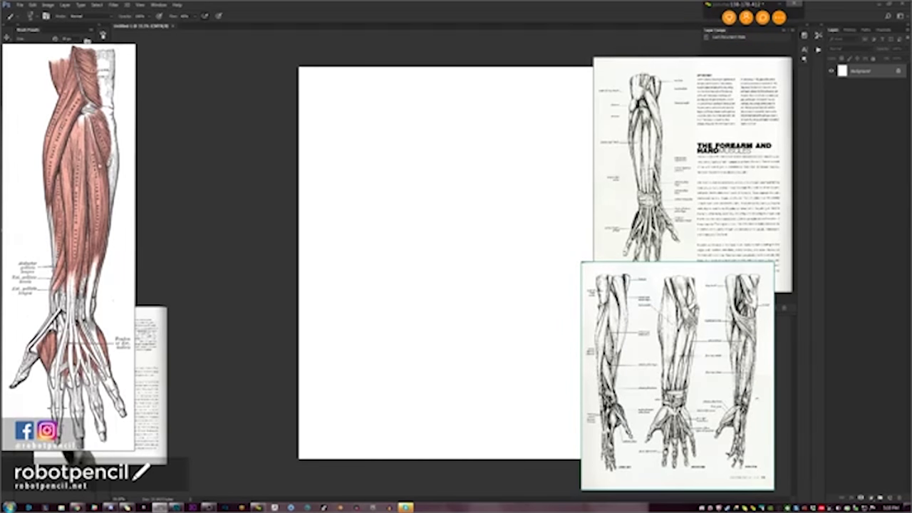
pyautogui.moveTo(104, 166); pyautogui.dragTo(191, 171)
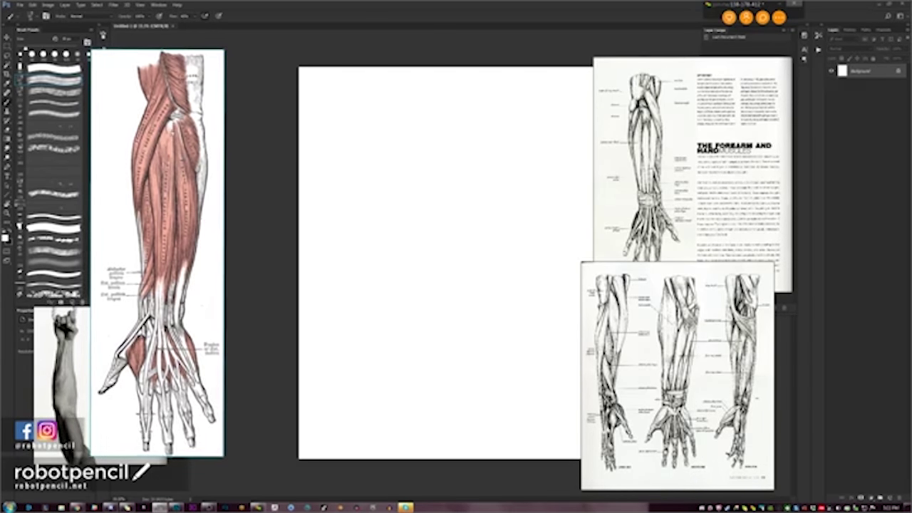
pyautogui.scroll(-5, 182, 157)
pyautogui.moveTo(153, 213); pyautogui.dragTo(146, 146)
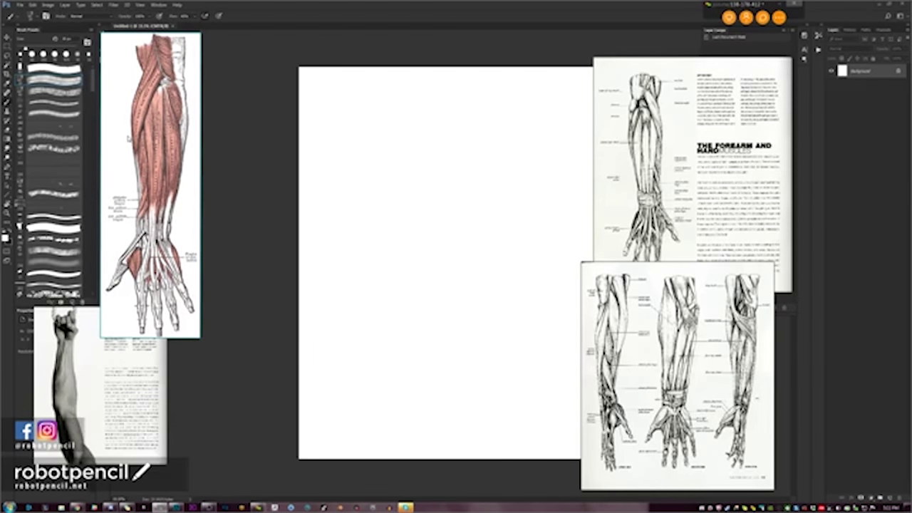
pyautogui.moveTo(122, 394); pyautogui.dragTo(177, 415)
pyautogui.moveTo(685, 160); pyautogui.dragTo(701, 141)
pyautogui.moveTo(661, 323); pyautogui.dragTo(698, 309)
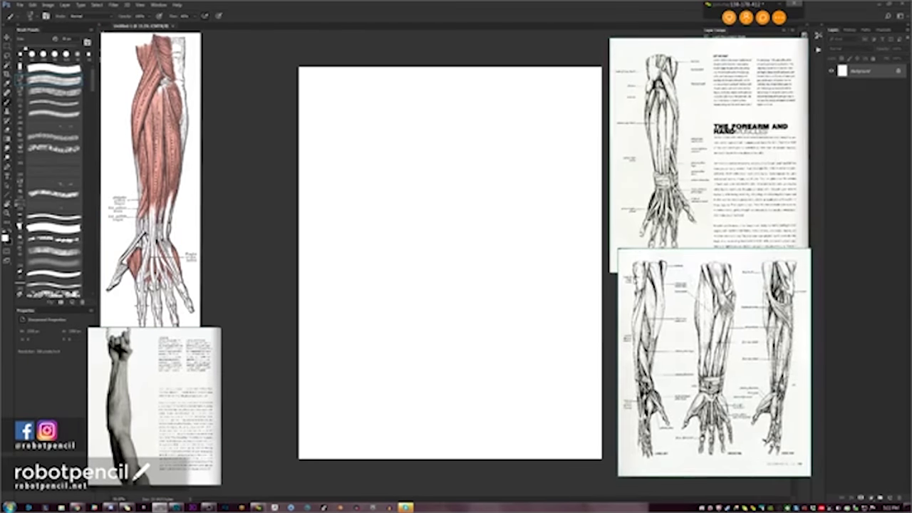
# Return to Photoshop with the references hidden and choose the Standard 2 brush tool preset.
pyautogui.click(695, 183)
pyautogui.hotkey('alt', 'Tab')
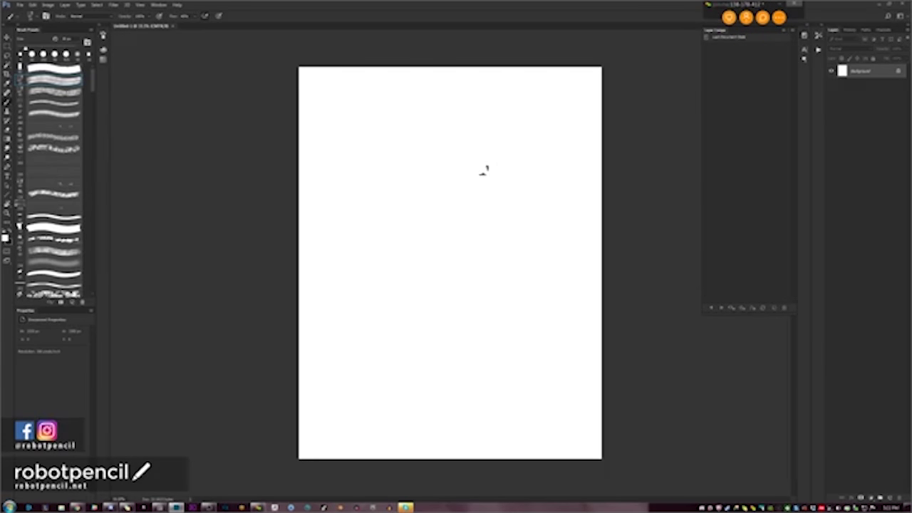
pyautogui.click(475, 186)
pyautogui.click(805, 36)
pyautogui.click(818, 37)
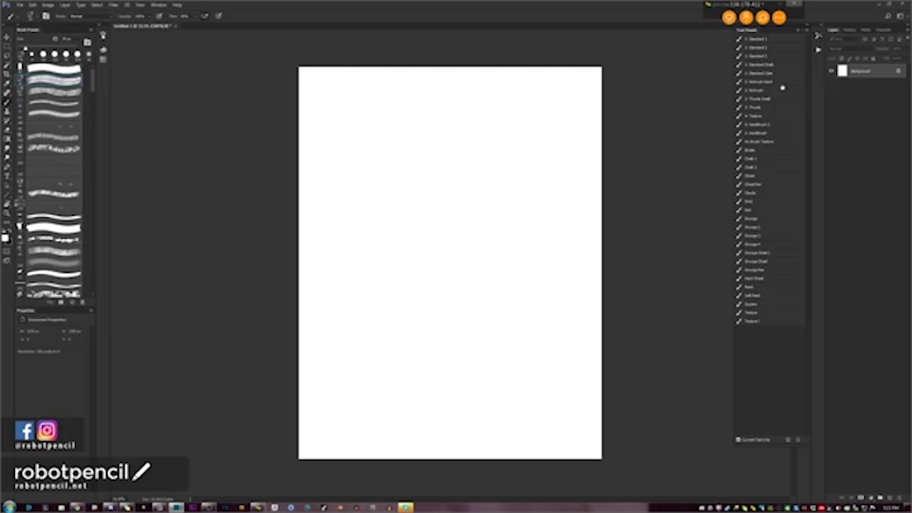
pyautogui.click(777, 48)
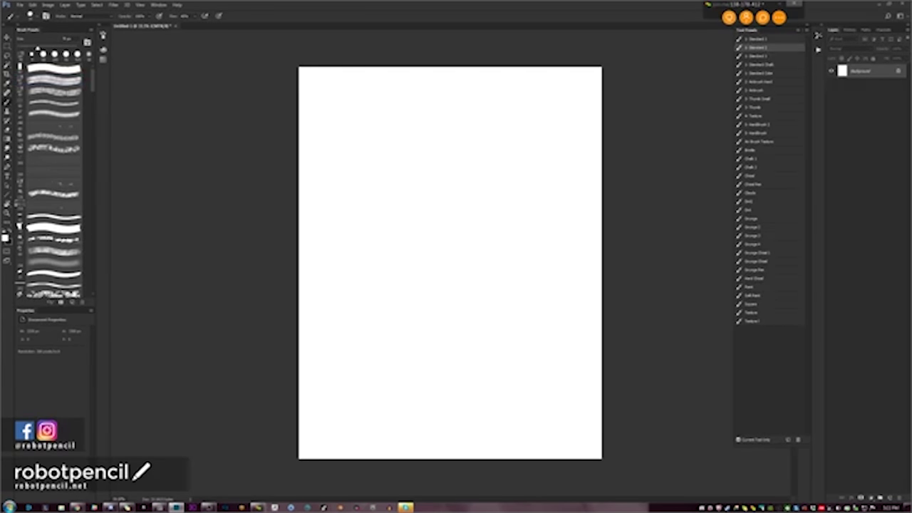
pyautogui.moveTo(505, 121)
pyautogui.mouseDown()
pyautogui.moveTo(458, 175)
pyautogui.moveTo(481, 177)
pyautogui.mouseUp()
pyautogui.moveTo(505, 122)
pyautogui.mouseDown()
pyautogui.moveTo(478, 116)
pyautogui.moveTo(452, 194)
pyautogui.mouseUp()
pyautogui.hotkey('ctrl', 'z')
pyautogui.hotkey('ctrl', 'z')
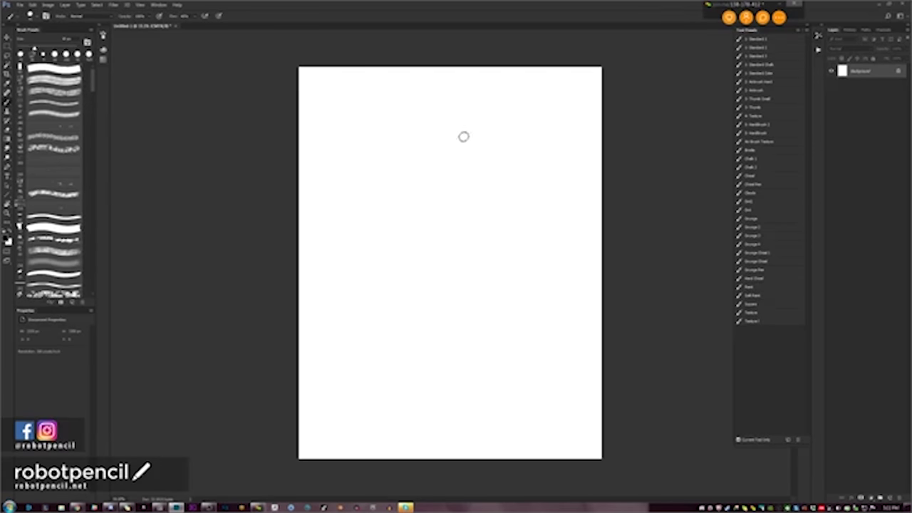
# Sketch a curved head outline with jaw and neck lines in black, flipping the canvas horizontally and back to check it.
pyautogui.moveTo(503, 99); pyautogui.dragTo(437, 158)
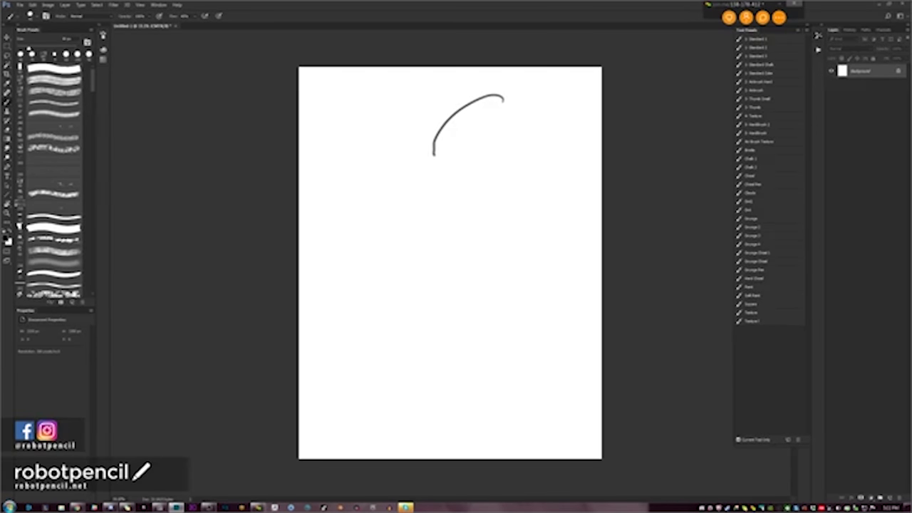
pyautogui.moveTo(482, 106)
pyautogui.mouseDown()
pyautogui.moveTo(429, 148)
pyautogui.moveTo(434, 181)
pyautogui.mouseUp()
pyautogui.moveTo(428, 141); pyautogui.dragTo(419, 176)
pyautogui.moveTo(421, 177); pyautogui.dragTo(430, 193)
pyautogui.moveTo(429, 183); pyautogui.dragTo(445, 217)
pyautogui.hotkey('ctrl', 'shift', 'h')
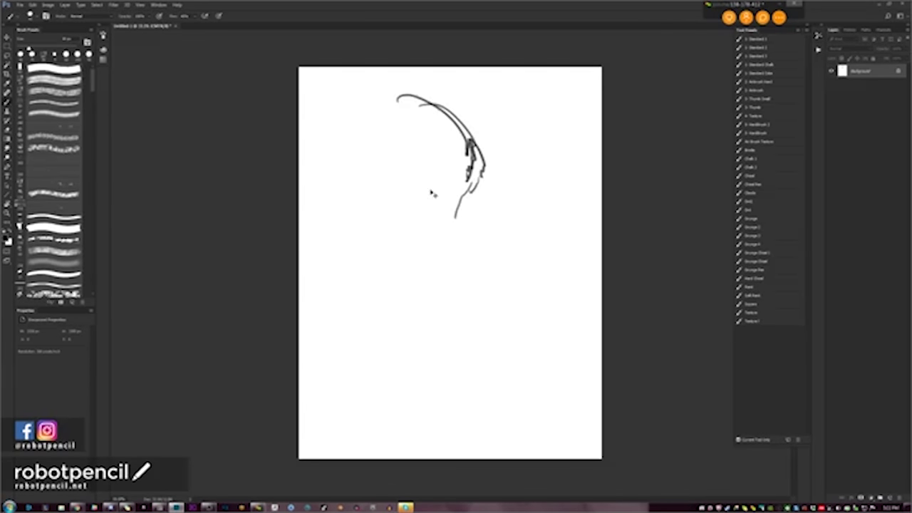
pyautogui.hotkey('ctrl', 'shift', 'h')
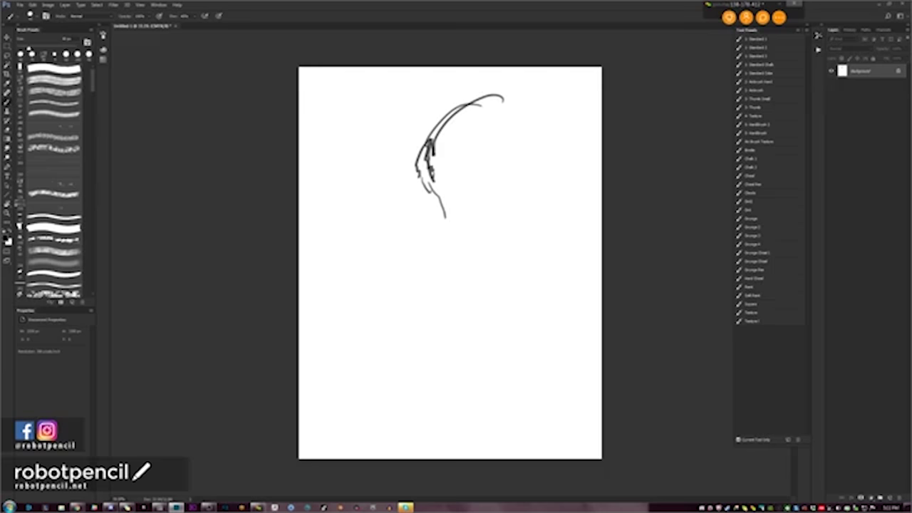
pyautogui.moveTo(483, 99)
pyautogui.mouseDown()
pyautogui.moveTo(430, 152)
pyautogui.moveTo(476, 191)
pyautogui.mouseUp()
pyautogui.moveTo(483, 173); pyautogui.dragTo(457, 223)
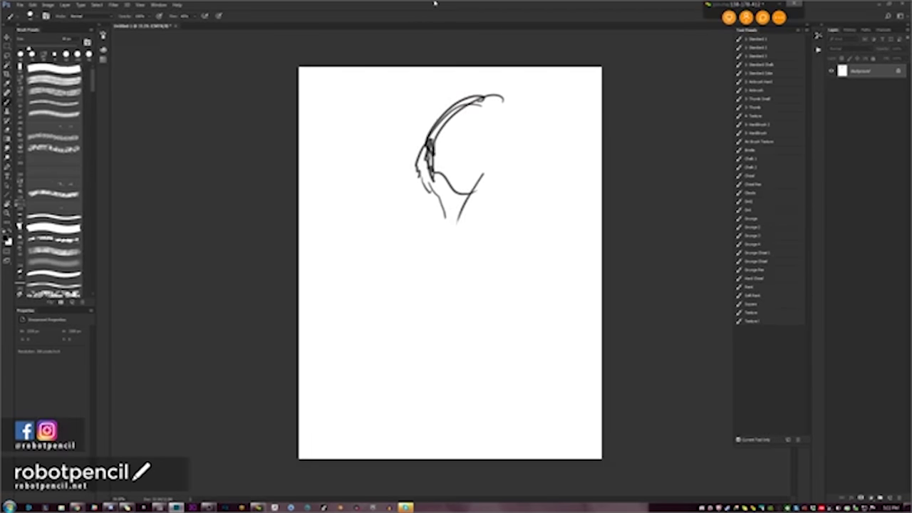
# Resize the image to a width of 2000 pixels with the proportions kept.
pyautogui.press('space')
pyautogui.hotkey('ctrl', 'alt', 'i')
pyautogui.write('200')
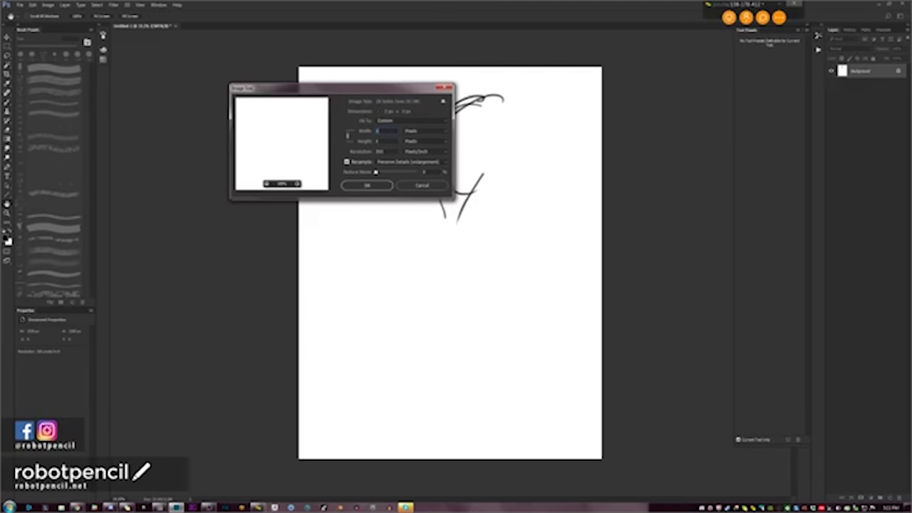
pyautogui.write('0')
pyautogui.press('Return')
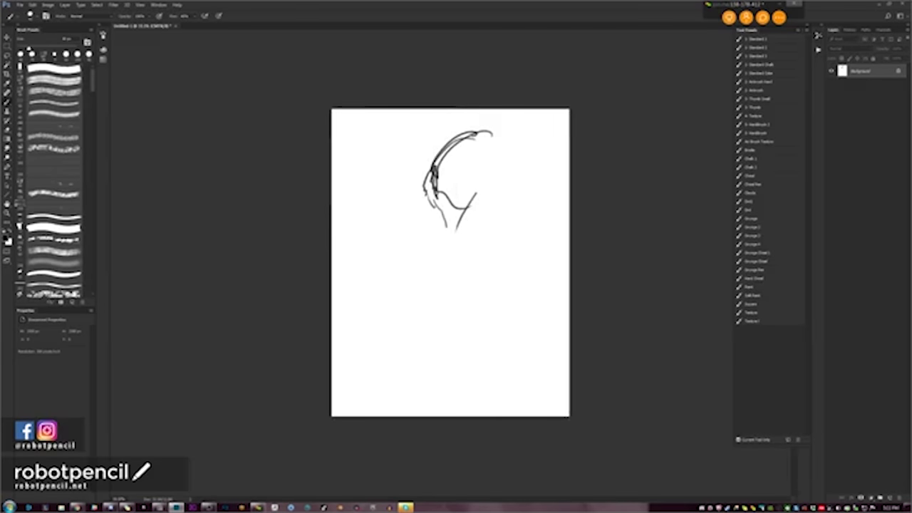
# Add a jagged vertical contour inside the head sketch and reduce the brush size.
pyautogui.hotkey('ctrl', 'space')
pyautogui.keyDown('ctrl'); pyautogui.click(465, 176); pyautogui.keyUp('ctrl')
pyautogui.keyDown('ctrl'); pyautogui.click(464, 178); pyautogui.keyUp('ctrl')
pyautogui.press('space')
pyautogui.moveTo(467, 178); pyautogui.dragTo(456, 264)
pyautogui.moveTo(510, 105)
pyautogui.mouseDown()
pyautogui.moveTo(423, 161)
pyautogui.moveTo(425, 269)
pyautogui.moveTo(425, 199)
pyautogui.mouseUp()
pyautogui.press('space')
pyautogui.press('[')
pyautogui.press('[')
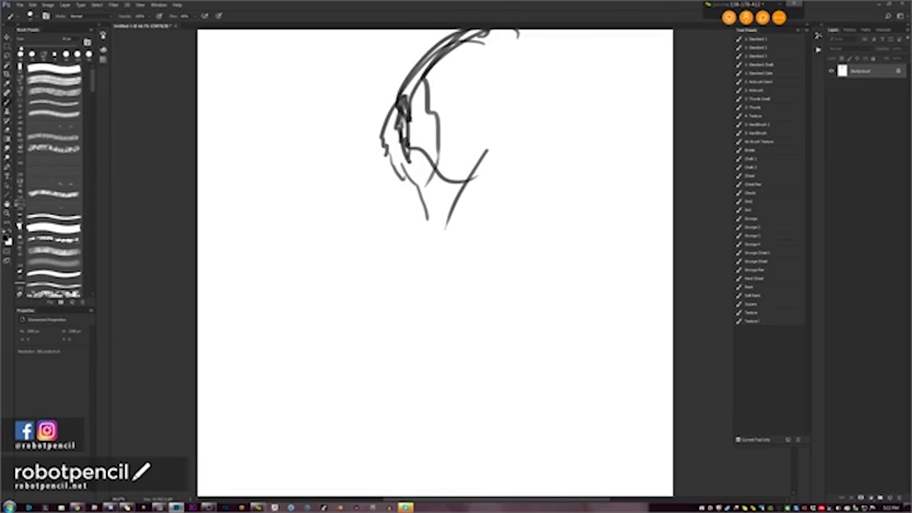
# Quit Skype.
pyautogui.rightClick(405, 507)
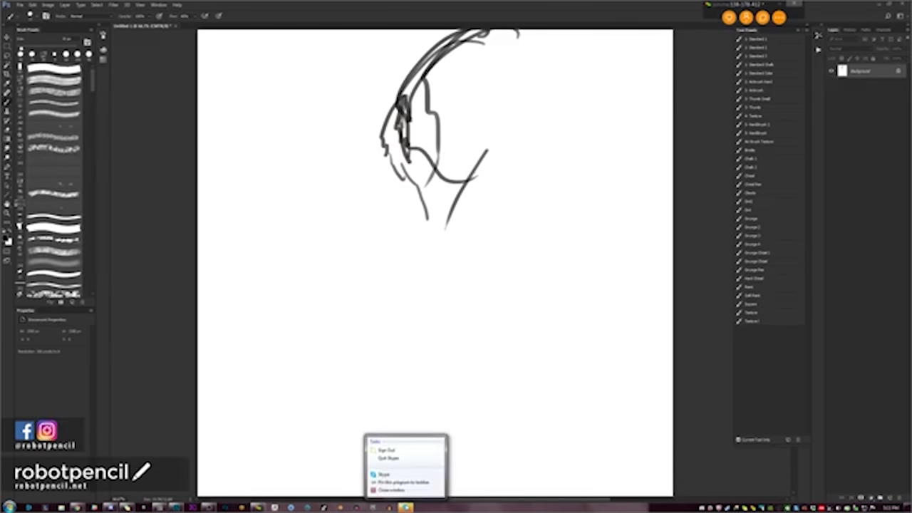
pyautogui.click(395, 459)
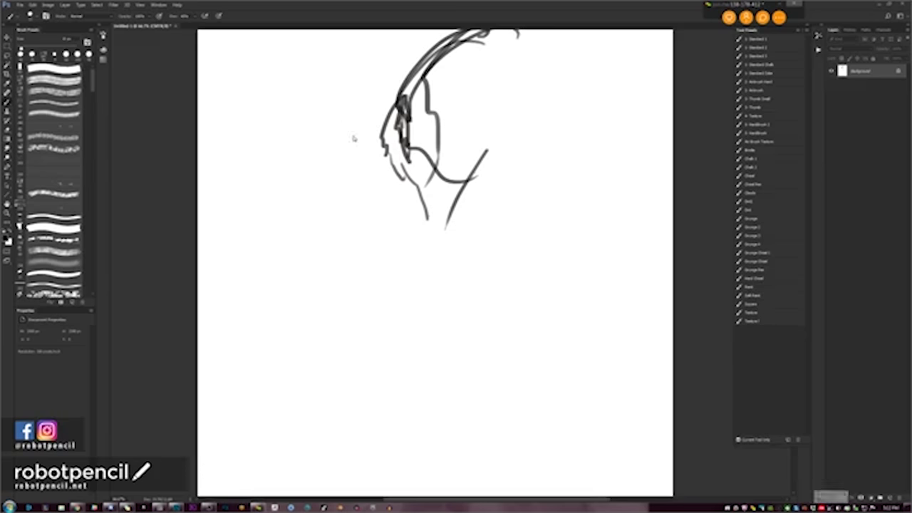
# Add a contour along the lower edge of the head sketch and clear the whole canvas to white.
pyautogui.moveTo(425, 136)
pyautogui.mouseDown()
pyautogui.moveTo(378, 170)
pyautogui.moveTo(361, 202)
pyautogui.moveTo(390, 231)
pyautogui.mouseUp()
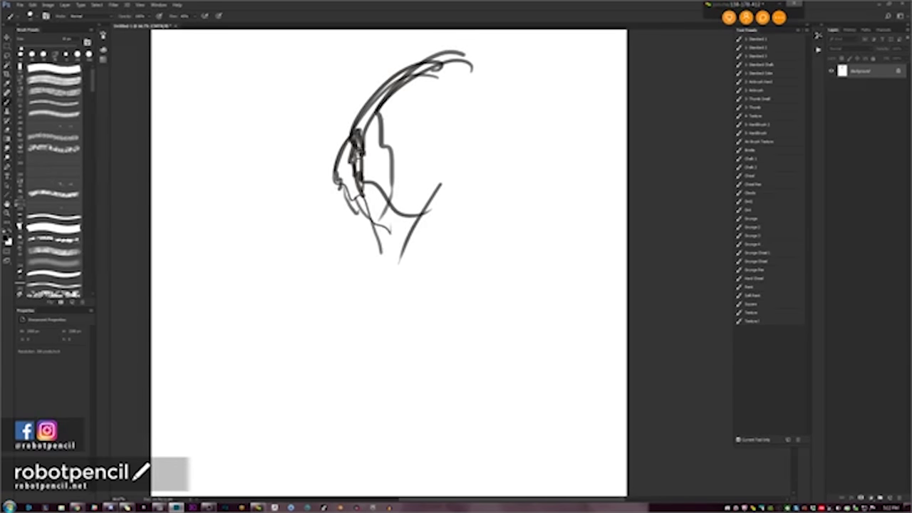
pyautogui.moveTo(340, 185); pyautogui.dragTo(388, 230)
pyautogui.hotkey('ctrl', 'BackSpace')
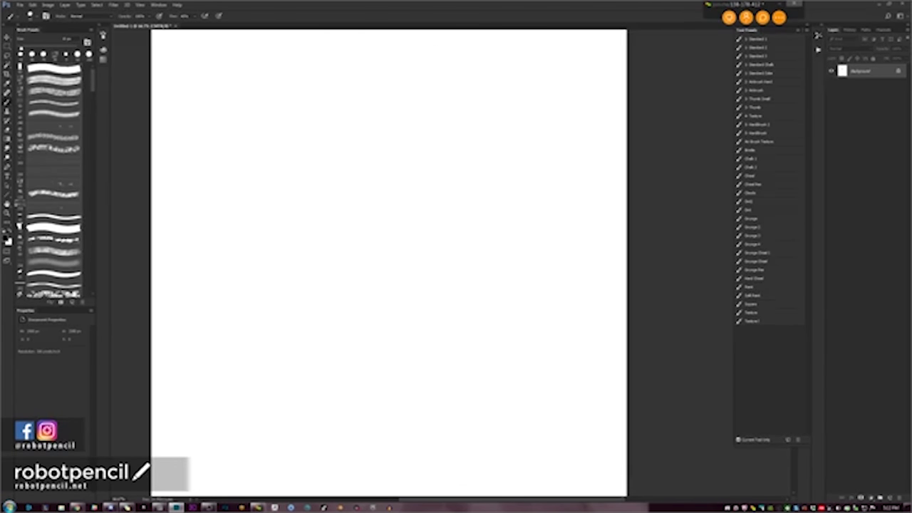
# Sketch a tilted oval head with its lower end tapering to a pointed chin.
pyautogui.moveTo(418, 81)
pyautogui.mouseDown()
pyautogui.moveTo(446, 92)
pyautogui.moveTo(397, 185)
pyautogui.mouseUp()
pyautogui.moveTo(383, 135); pyautogui.dragTo(398, 201)
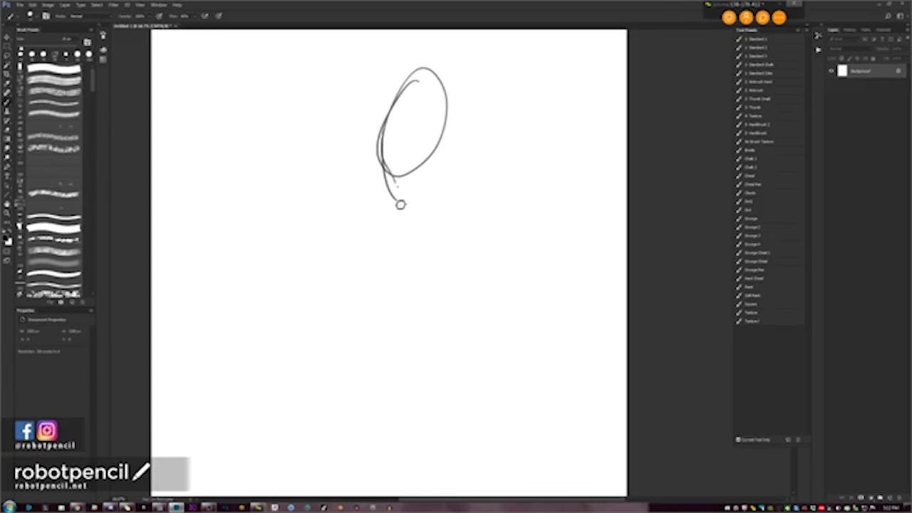
pyautogui.moveTo(385, 169)
pyautogui.mouseDown()
pyautogui.moveTo(396, 206)
pyautogui.moveTo(411, 187)
pyautogui.moveTo(420, 69)
pyautogui.moveTo(384, 157)
pyautogui.mouseUp()
# Erase the oval head sketch completely with the Eraser.
pyautogui.press('e')
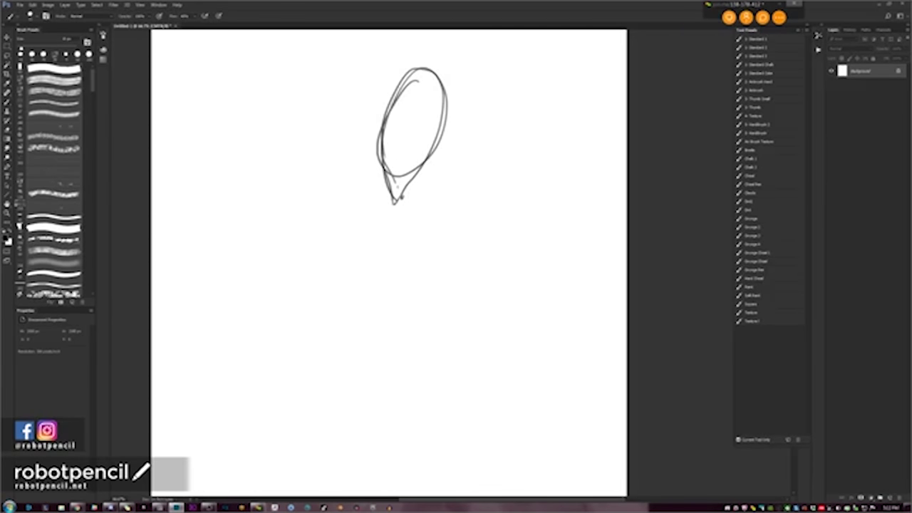
pyautogui.moveTo(421, 69)
pyautogui.mouseDown()
pyautogui.moveTo(405, 74)
pyautogui.moveTo(387, 114)
pyautogui.mouseUp()
pyautogui.moveTo(424, 69)
pyautogui.mouseDown()
pyautogui.moveTo(442, 79)
pyautogui.moveTo(416, 173)
pyautogui.moveTo(395, 201)
pyautogui.mouseUp()
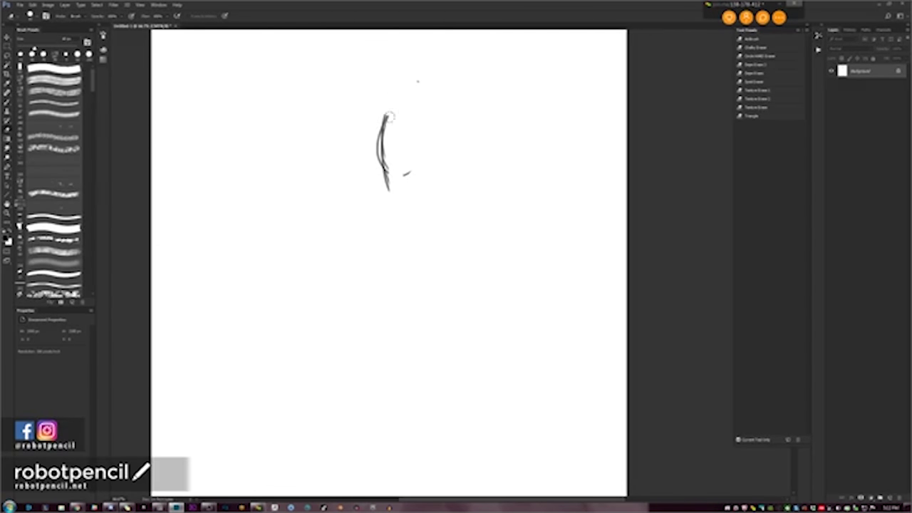
pyautogui.moveTo(391, 116)
pyautogui.mouseDown()
pyautogui.moveTo(392, 198)
pyautogui.moveTo(420, 83)
pyautogui.mouseUp()
pyautogui.moveTo(420, 83); pyautogui.dragTo(391, 186)
# Switch to full-screen view, enlarge the brush and sketch the curved left contour of a forearm below the elbow.
pyautogui.press('b')
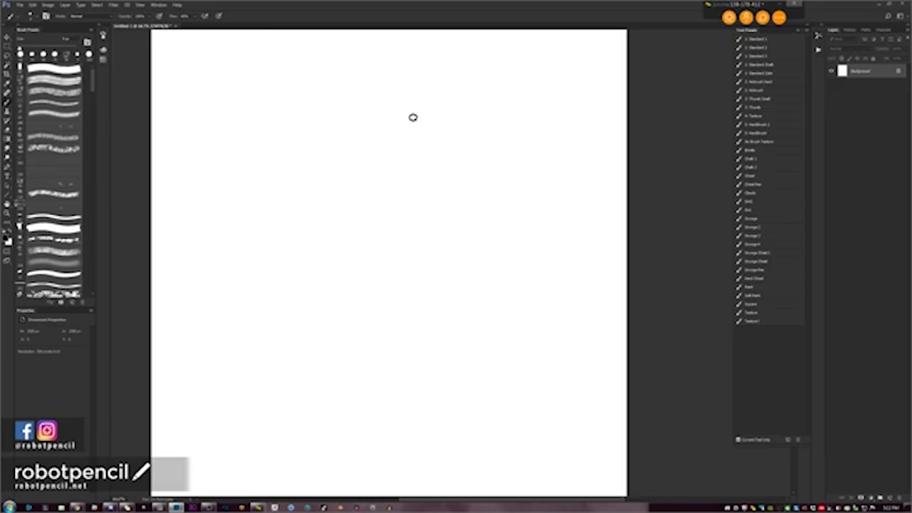
pyautogui.moveTo(427, 201); pyautogui.dragTo(450, 173)
pyautogui.press('f')
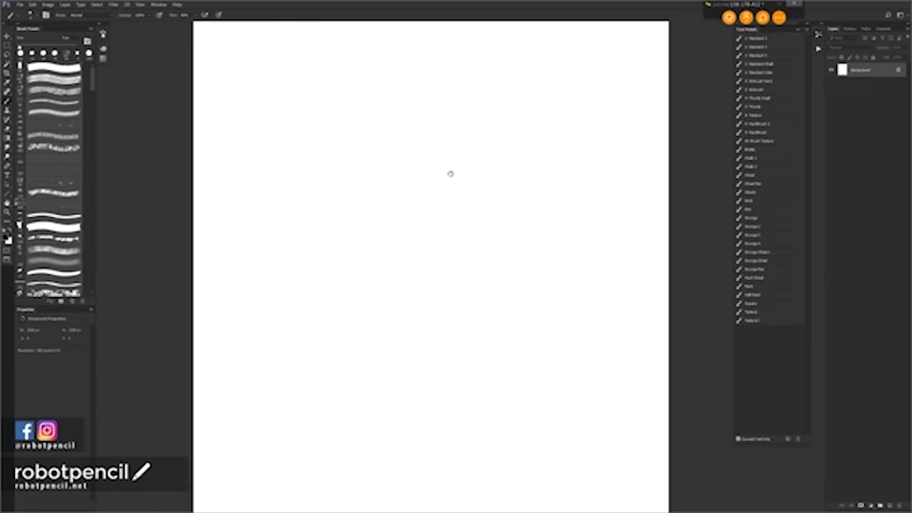
pyautogui.moveTo(396, 101)
pyautogui.mouseDown()
pyautogui.moveTo(407, 194)
pyautogui.moveTo(397, 147)
pyautogui.mouseUp()
pyautogui.press(']')
pyautogui.moveTo(407, 85); pyautogui.dragTo(394, 111)
pyautogui.moveTo(401, 77); pyautogui.dragTo(415, 75)
# Sketch the upper arm's side lines and the diagonal lines crossing the elbow.
pyautogui.moveTo(407, 47)
pyautogui.mouseDown()
pyautogui.moveTo(408, 83)
pyautogui.moveTo(434, 74)
pyautogui.moveTo(432, 168)
pyautogui.mouseUp()
pyautogui.moveTo(461, 73); pyautogui.dragTo(449, 185)
pyautogui.moveTo(399, 138); pyautogui.dragTo(454, 166)
pyautogui.moveTo(390, 122); pyautogui.dragTo(455, 160)
pyautogui.moveTo(399, 126); pyautogui.dragTo(455, 159)
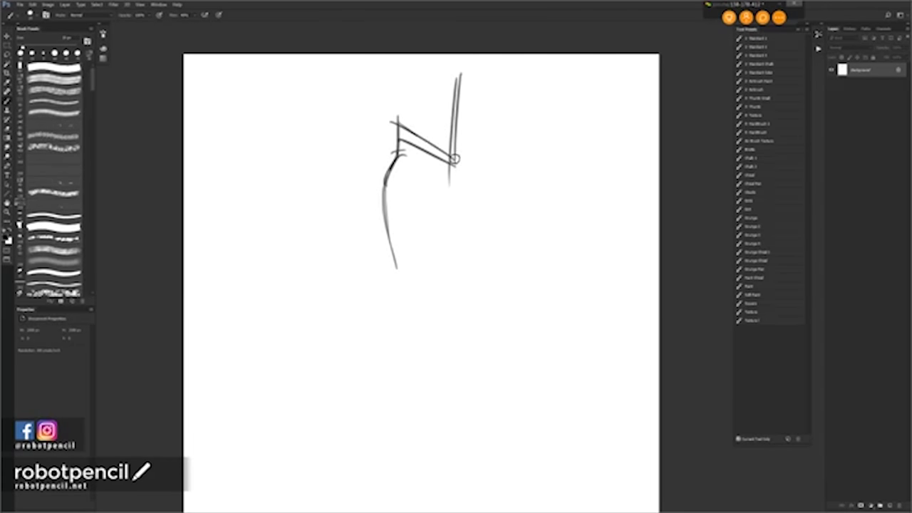
pyautogui.moveTo(406, 67); pyautogui.dragTo(411, 144)
pyautogui.moveTo(440, 59); pyautogui.dragTo(446, 156)
# Reinforce the left elbow curve and draw a long central line down the forearm plus the right elbow contour.
pyautogui.moveTo(455, 195); pyautogui.dragTo(441, 139)
pyautogui.moveTo(399, 69); pyautogui.dragTo(388, 97)
pyautogui.moveTo(395, 75)
pyautogui.mouseDown()
pyautogui.moveTo(371, 153)
pyautogui.moveTo(392, 205)
pyautogui.moveTo(398, 186)
pyautogui.mouseUp()
pyautogui.moveTo(394, 92); pyautogui.dragTo(398, 210)
pyautogui.moveTo(426, 84); pyautogui.dragTo(436, 105)
pyautogui.moveTo(428, 74)
pyautogui.mouseDown()
pyautogui.moveTo(439, 121)
pyautogui.moveTo(425, 167)
pyautogui.mouseUp()
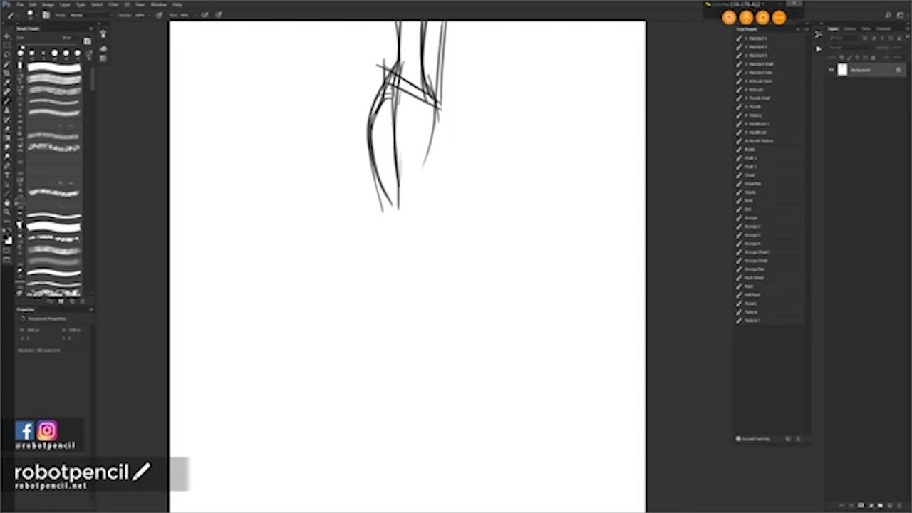
# Sketch muscle strands running diagonally from the right elbow contour toward the middle of the lower forearm.
pyautogui.moveTo(435, 120); pyautogui.dragTo(402, 185)
pyautogui.moveTo(429, 100); pyautogui.dragTo(396, 151)
pyautogui.moveTo(436, 109)
pyautogui.mouseDown()
pyautogui.moveTo(416, 160)
pyautogui.moveTo(397, 168)
pyautogui.mouseUp()
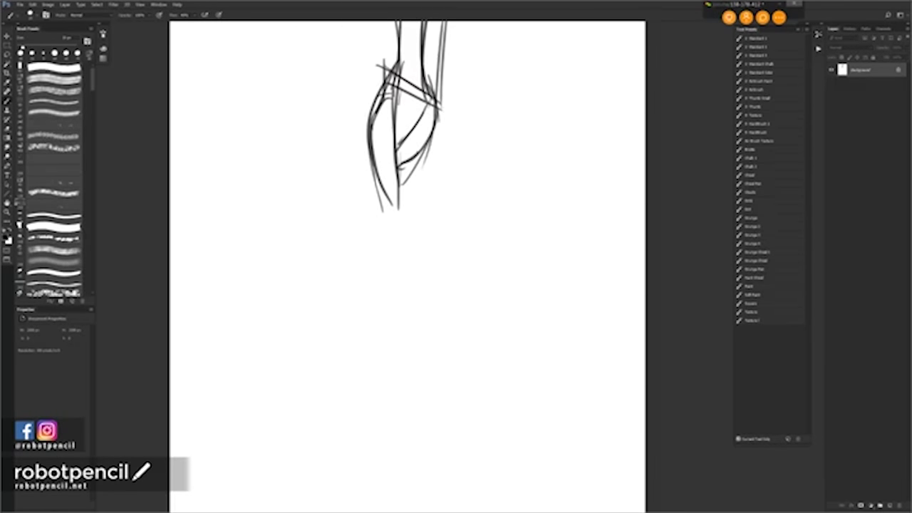
pyautogui.moveTo(439, 125); pyautogui.dragTo(407, 188)
pyautogui.moveTo(419, 158); pyautogui.dragTo(400, 188)
pyautogui.moveTo(427, 151); pyautogui.dragTo(404, 185)
pyautogui.moveTo(437, 111); pyautogui.dragTo(427, 201)
pyautogui.moveTo(436, 141)
pyautogui.mouseDown()
pyautogui.moveTo(424, 218)
pyautogui.moveTo(412, 187)
pyautogui.mouseUp()
pyautogui.moveTo(428, 163)
pyautogui.mouseDown()
pyautogui.moveTo(406, 241)
pyautogui.moveTo(407, 190)
pyautogui.moveTo(396, 244)
pyautogui.mouseUp()
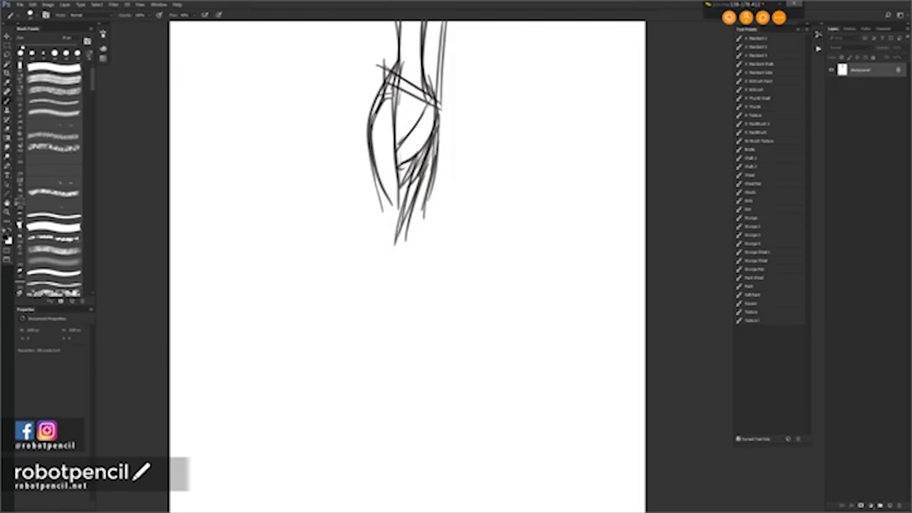
# Erase the diagonal muscle strands and redraw the forearm's central lines as long strokes down to the wrist.
pyautogui.press('e')
pyautogui.moveTo(413, 137)
pyautogui.mouseDown()
pyautogui.moveTo(405, 171)
pyautogui.moveTo(424, 212)
pyautogui.mouseUp()
pyautogui.press('b')
pyautogui.moveTo(396, 98); pyautogui.dragTo(402, 210)
pyautogui.moveTo(397, 165); pyautogui.dragTo(400, 233)
pyautogui.moveTo(392, 187); pyautogui.dragTo(394, 266)
pyautogui.moveTo(397, 233); pyautogui.dragTo(395, 270)
pyautogui.moveTo(397, 104)
pyautogui.mouseDown()
pyautogui.moveTo(388, 129)
pyautogui.moveTo(400, 282)
pyautogui.mouseUp()
pyautogui.moveTo(396, 107); pyautogui.dragTo(402, 282)
pyautogui.moveTo(399, 183); pyautogui.dragTo(410, 283)
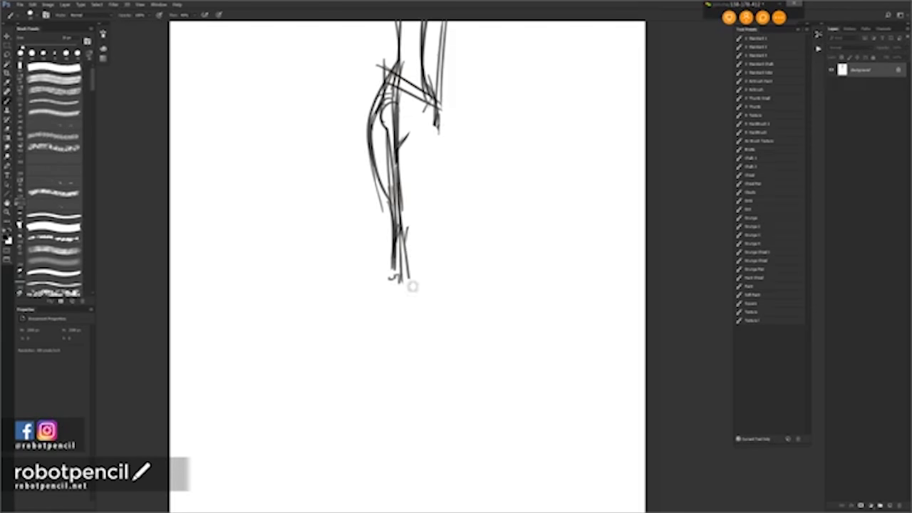
# Sketch a diagonal band near the wrist and long, nearly parallel lines down the right side of the forearm.
pyautogui.moveTo(401, 228); pyautogui.dragTo(416, 271)
pyautogui.moveTo(400, 223); pyautogui.dragTo(417, 283)
pyautogui.moveTo(415, 114); pyautogui.dragTo(426, 178)
pyautogui.moveTo(411, 107); pyautogui.dragTo(426, 175)
pyautogui.moveTo(423, 142); pyautogui.dragTo(424, 267)
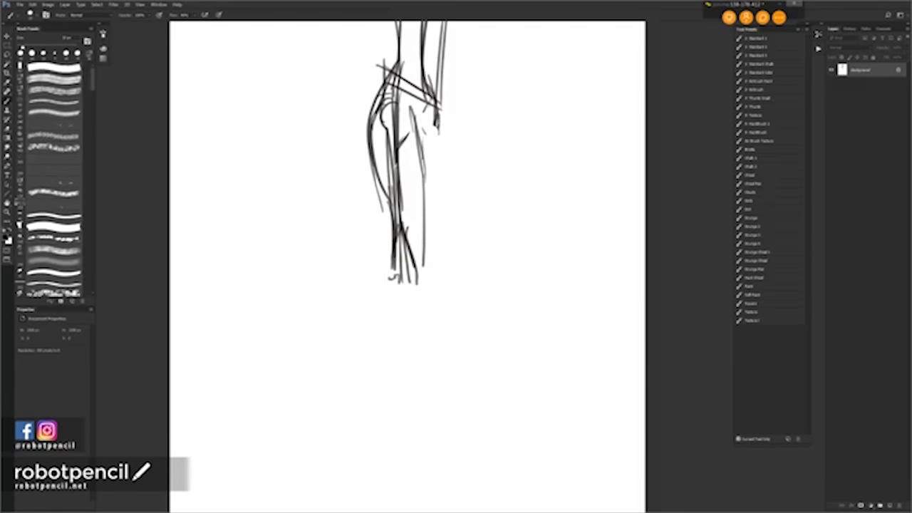
pyautogui.moveTo(415, 108)
pyautogui.mouseDown()
pyautogui.moveTo(431, 108)
pyautogui.moveTo(425, 249)
pyautogui.mouseUp()
pyautogui.moveTo(430, 112); pyautogui.dragTo(428, 255)
pyautogui.moveTo(430, 125); pyautogui.dragTo(434, 280)
pyautogui.moveTo(454, 192); pyautogui.dragTo(451, 254)
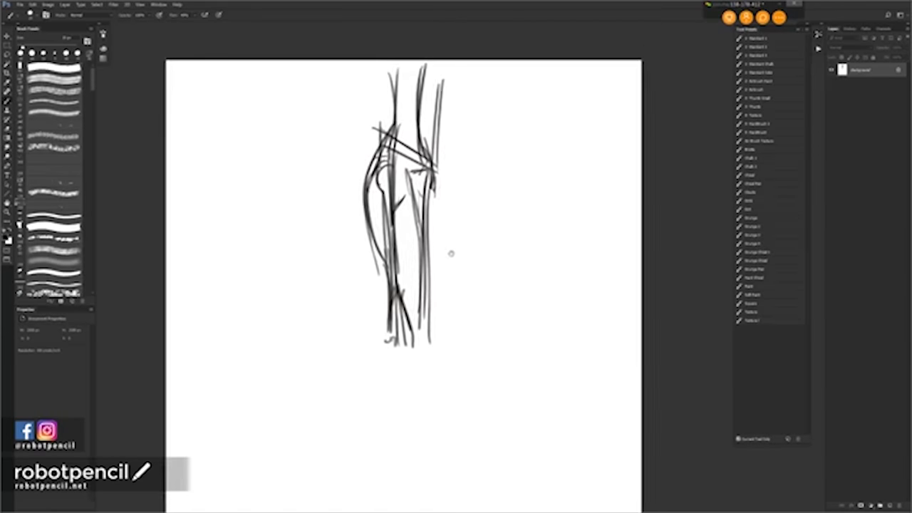
# Fade the whole forearm sketch to a light grey underdrawing with a large airbrush eraser.
pyautogui.press('e')
pyautogui.click(758, 40)
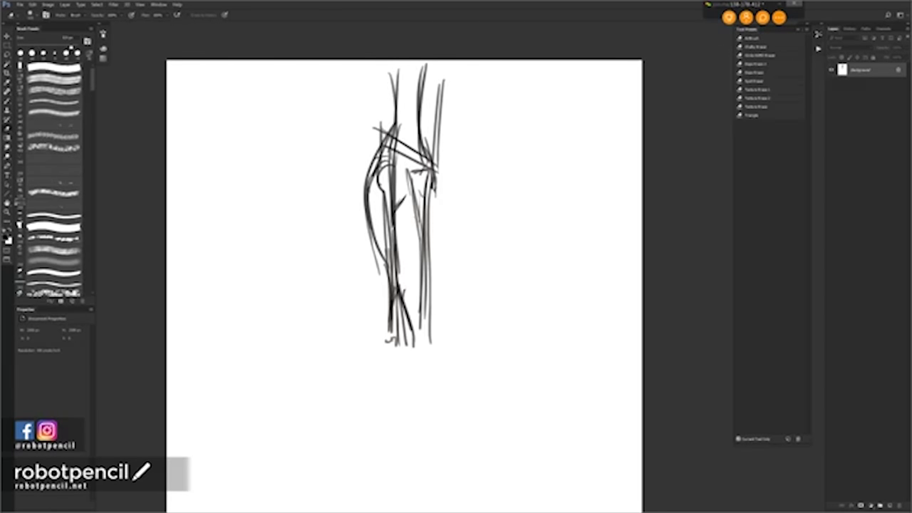
pyautogui.keyDown('ctrl'); pyautogui.keyDown('alt'); pyautogui.click(460, 189); pyautogui.keyUp('alt'); pyautogui.keyUp('ctrl')
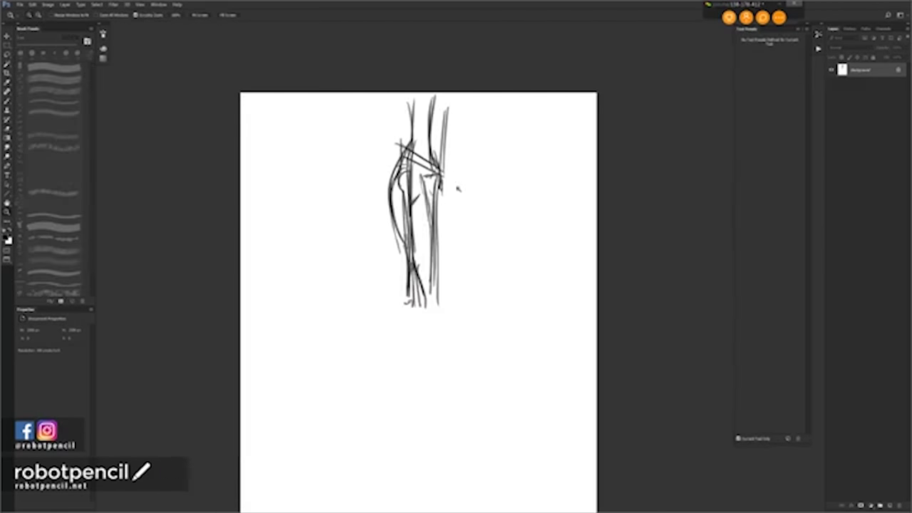
pyautogui.keyDown('ctrl'); pyautogui.click(456, 180); pyautogui.keyUp('ctrl')
pyautogui.moveTo(420, 121)
pyautogui.mouseDown()
pyautogui.moveTo(402, 171)
pyautogui.moveTo(406, 242)
pyautogui.mouseUp()
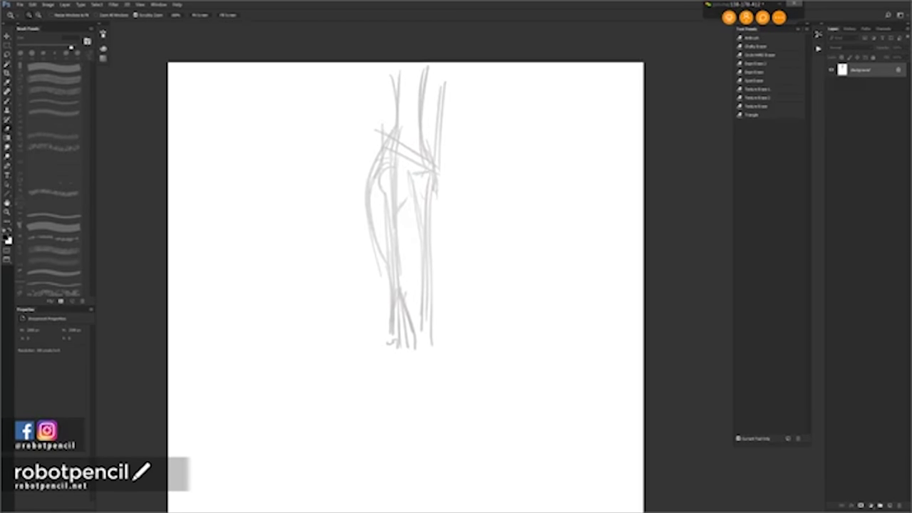
pyautogui.press('s')
pyautogui.keyDown('ctrl'); pyautogui.click(432, 200); pyautogui.keyUp('ctrl')
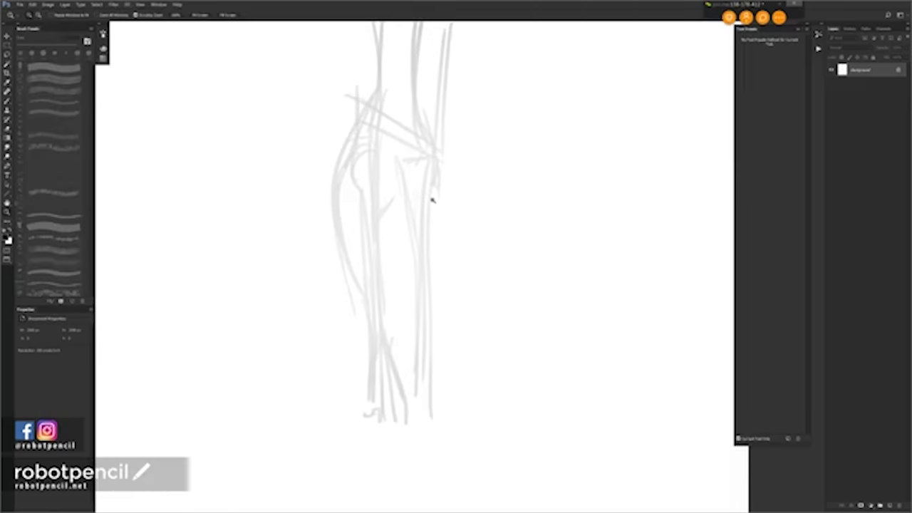
pyautogui.press('b')
pyautogui.moveTo(426, 166); pyautogui.dragTo(440, 194)
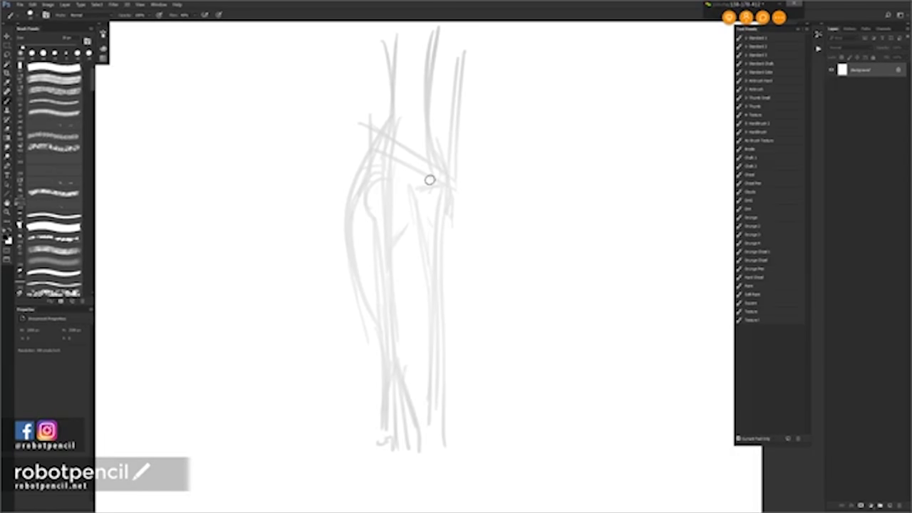
# Set the brush colour to dark red and add a new layer above the faded sketch.
pyautogui.click(104, 50)
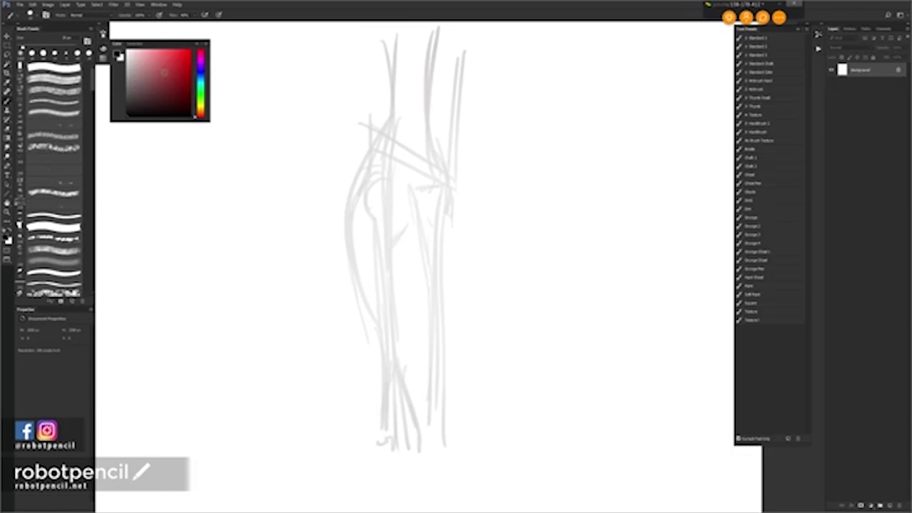
pyautogui.moveTo(164, 73)
pyautogui.mouseDown()
pyautogui.moveTo(188, 76)
pyautogui.moveTo(189, 89)
pyautogui.mouseUp()
pyautogui.moveTo(168, 92); pyautogui.dragTo(191, 95)
pyautogui.moveTo(387, 111); pyautogui.dragTo(351, 178)
pyautogui.hotkey('ctrl', 'z')
pyautogui.moveTo(390, 94); pyautogui.dragTo(378, 131)
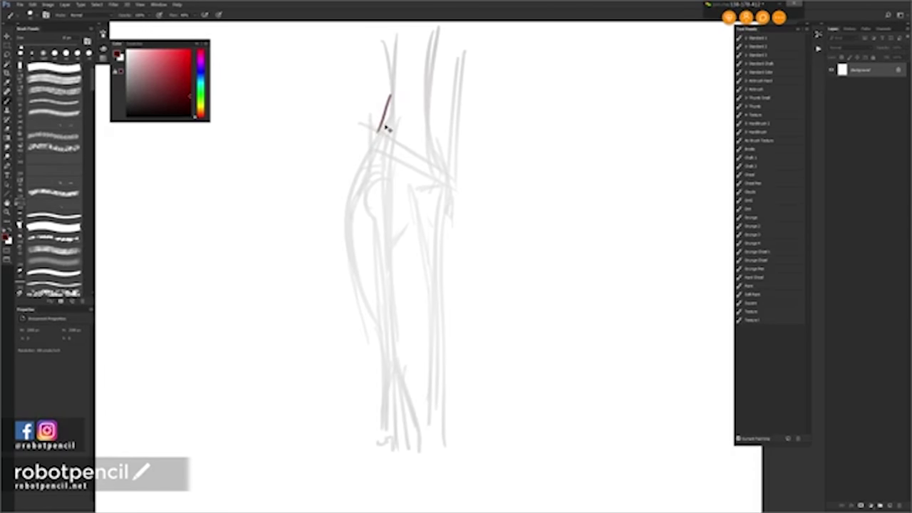
pyautogui.hotkey('ctrl', 'z')
pyautogui.hotkey('ctrl', 'shift', 'alt', 'n')
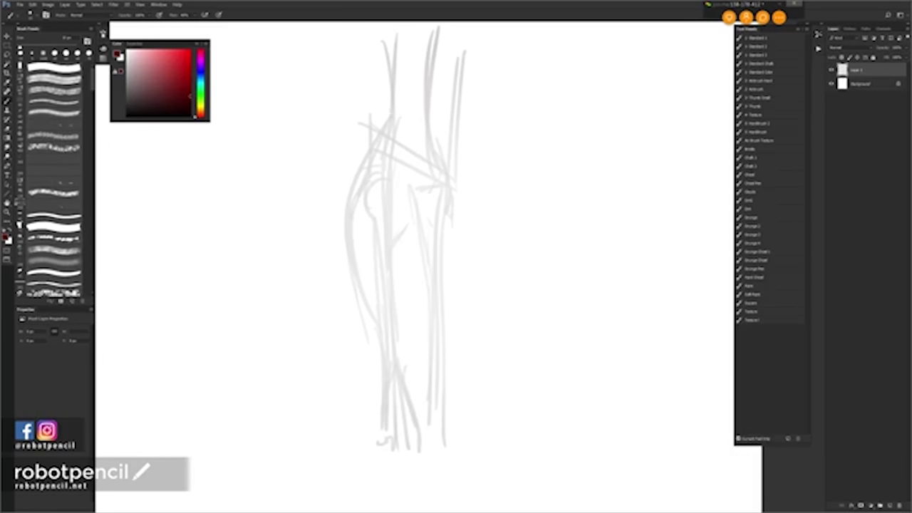
pyautogui.moveTo(393, 86); pyautogui.dragTo(361, 171)
pyautogui.hotkey('ctrl', 'z')
pyautogui.moveTo(394, 81); pyautogui.dragTo(356, 288)
pyautogui.hotkey('ctrl', 'z')
pyautogui.moveTo(394, 78); pyautogui.dragTo(369, 277)
pyautogui.moveTo(354, 206); pyautogui.dragTo(379, 301)
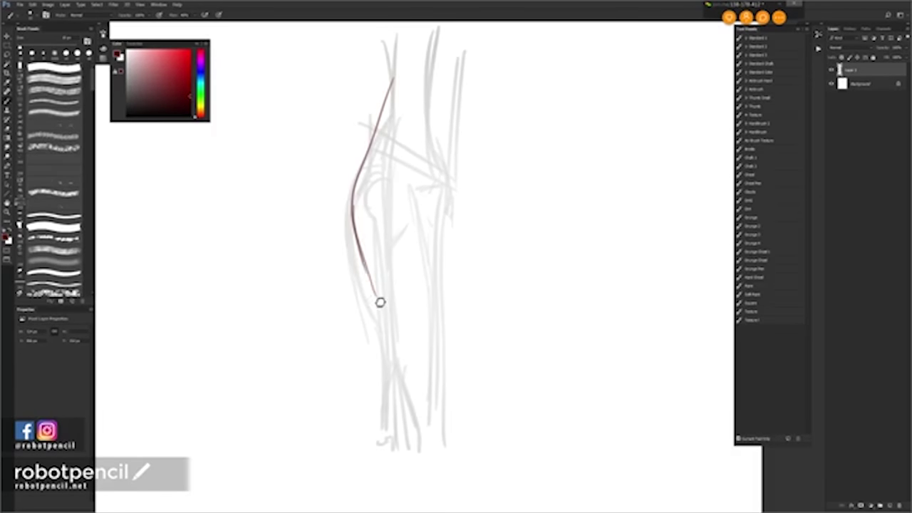
pyautogui.moveTo(370, 145)
pyautogui.mouseDown()
pyautogui.moveTo(354, 232)
pyautogui.moveTo(366, 271)
pyautogui.mouseUp()
pyautogui.hotkey('ctrl', 'z')
pyautogui.hotkey('ctrl', 'z')
pyautogui.hotkey('ctrl', 'z')
pyautogui.moveTo(393, 77)
pyautogui.mouseDown()
pyautogui.moveTo(359, 194)
pyautogui.moveTo(366, 165)
pyautogui.moveTo(365, 235)
pyautogui.mouseUp()
pyautogui.hotkey('ctrl', 'z')
# Outline the outer forearm muscle's left bulge in dark red, with inner strokes rising from its lower end.
pyautogui.moveTo(361, 170); pyautogui.dragTo(382, 272)
pyautogui.moveTo(358, 203)
pyautogui.mouseDown()
pyautogui.moveTo(385, 288)
pyautogui.moveTo(395, 175)
pyautogui.mouseUp()
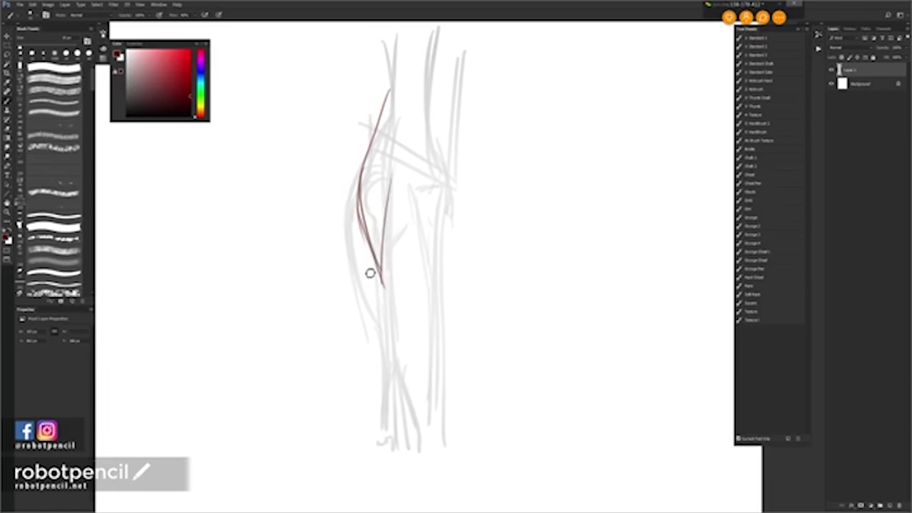
pyautogui.moveTo(368, 251); pyautogui.dragTo(393, 135)
pyautogui.moveTo(380, 286); pyautogui.dragTo(391, 187)
pyautogui.moveTo(382, 254); pyautogui.dragTo(384, 185)
# Draw the right edge of the outer forearm muscle in dark red, curving down toward the middle of the forearm.
pyautogui.moveTo(385, 275); pyautogui.dragTo(406, 139)
pyautogui.moveTo(393, 228); pyautogui.dragTo(394, 94)
pyautogui.moveTo(402, 185)
pyautogui.mouseDown()
pyautogui.moveTo(394, 88)
pyautogui.moveTo(394, 228)
pyautogui.mouseUp()
pyautogui.moveTo(405, 129); pyautogui.dragTo(388, 266)
pyautogui.moveTo(399, 210); pyautogui.dragTo(391, 320)
pyautogui.moveTo(394, 205); pyautogui.dragTo(391, 353)
# Extend the outer muscle into a narrow dark red tendon down to the wrist, ending in a small hook shape.
pyautogui.moveTo(378, 269); pyautogui.dragTo(391, 397)
pyautogui.moveTo(383, 276); pyautogui.dragTo(390, 418)
pyautogui.moveTo(378, 272); pyautogui.dragTo(391, 442)
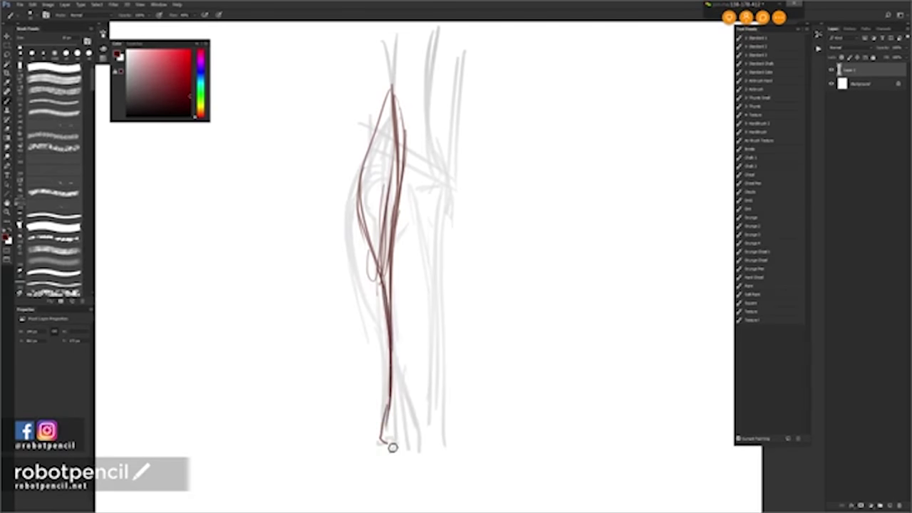
pyautogui.moveTo(394, 366); pyautogui.dragTo(393, 432)
pyautogui.moveTo(395, 341); pyautogui.dragTo(394, 430)
pyautogui.moveTo(392, 321); pyautogui.dragTo(393, 428)
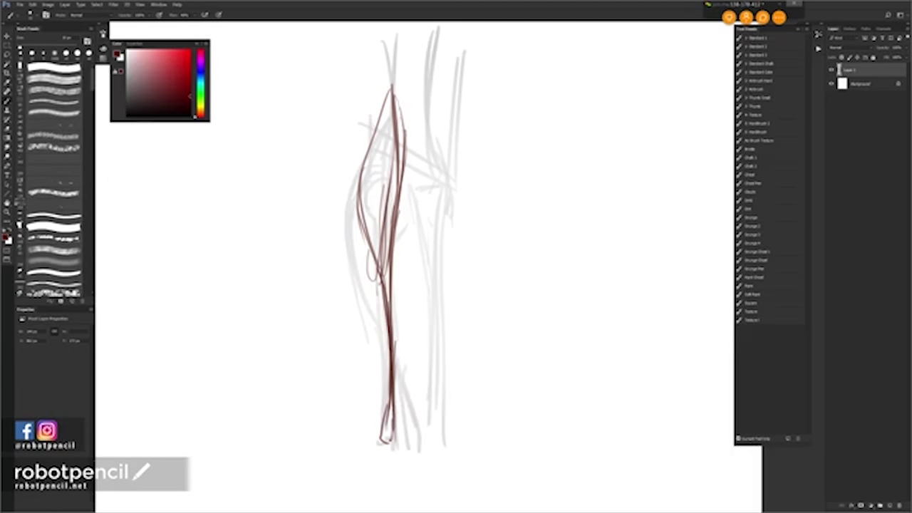
# Switch the brush colour to bright red and reinforce the lower left edge of the outer forearm muscle.
pyautogui.moveTo(367, 235)
pyautogui.mouseDown()
pyautogui.moveTo(388, 319)
pyautogui.moveTo(386, 310)
pyautogui.mouseUp()
pyautogui.hotkey('ctrl', 'z')
pyautogui.moveTo(183, 63); pyautogui.dragTo(191, 55)
pyautogui.moveTo(362, 202); pyautogui.dragTo(388, 299)
pyautogui.moveTo(369, 246); pyautogui.dragTo(380, 285)
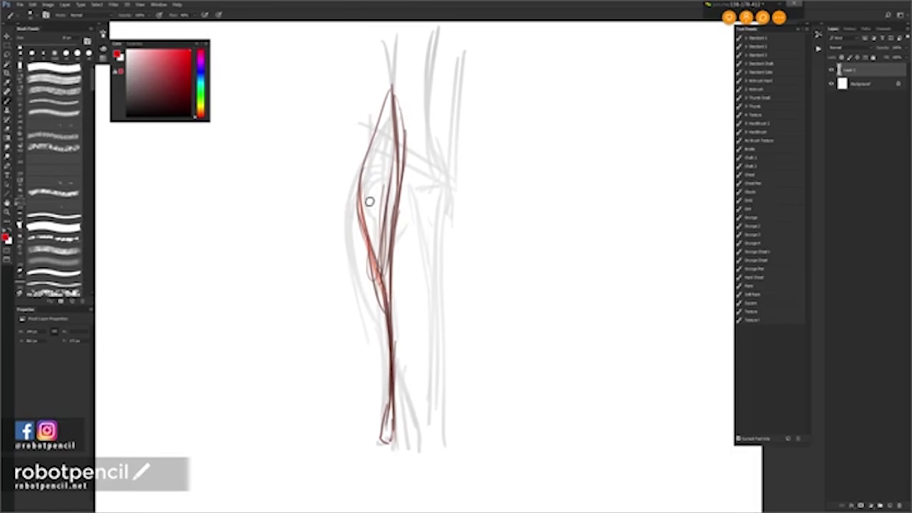
# Fill the outer forearm muscle with long bright red fibre strokes running from its upper tip toward the tendon.
pyautogui.moveTo(368, 202); pyautogui.dragTo(374, 248)
pyautogui.moveTo(378, 137); pyautogui.dragTo(366, 193)
pyautogui.moveTo(400, 97); pyautogui.dragTo(370, 249)
pyautogui.moveTo(391, 109); pyautogui.dragTo(376, 188)
pyautogui.moveTo(378, 246); pyautogui.dragTo(380, 260)
pyautogui.moveTo(397, 107); pyautogui.dragTo(393, 247)
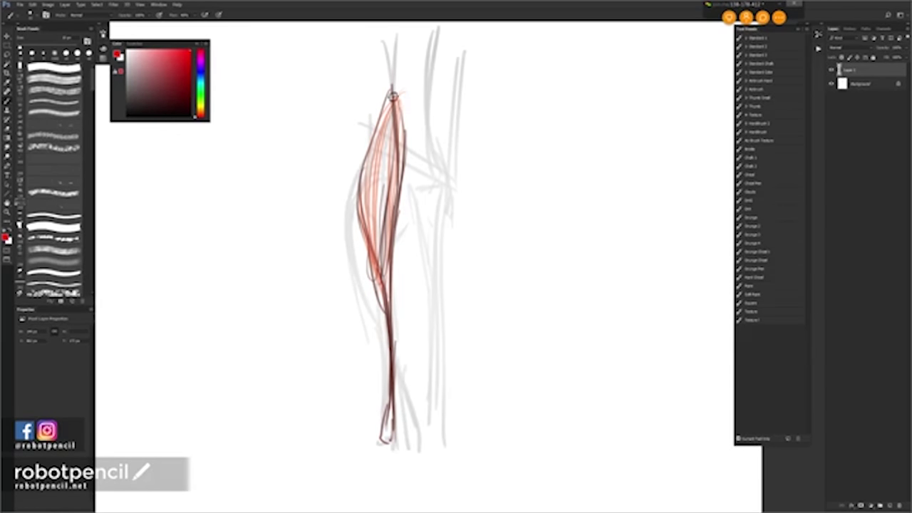
pyautogui.moveTo(393, 96)
pyautogui.mouseDown()
pyautogui.moveTo(366, 221)
pyautogui.moveTo(388, 289)
pyautogui.moveTo(397, 381)
pyautogui.mouseUp()
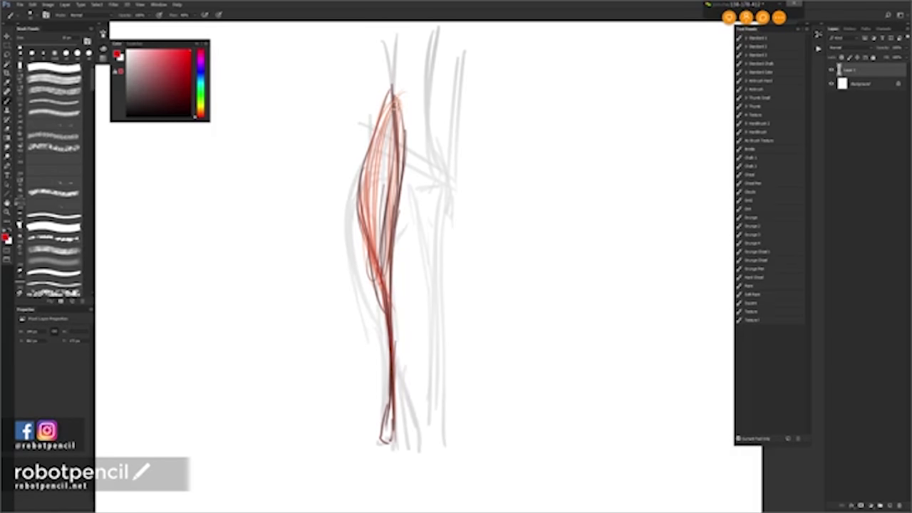
pyautogui.moveTo(396, 105); pyautogui.dragTo(407, 172)
# Draw two small red arrows pointing inward at the arm from either side of the elbow.
pyautogui.moveTo(331, 175); pyautogui.dragTo(346, 176)
pyautogui.moveTo(340, 169); pyautogui.dragTo(340, 183)
pyautogui.moveTo(515, 172); pyautogui.dragTo(490, 174)
pyautogui.moveTo(495, 170); pyautogui.dragTo(497, 187)
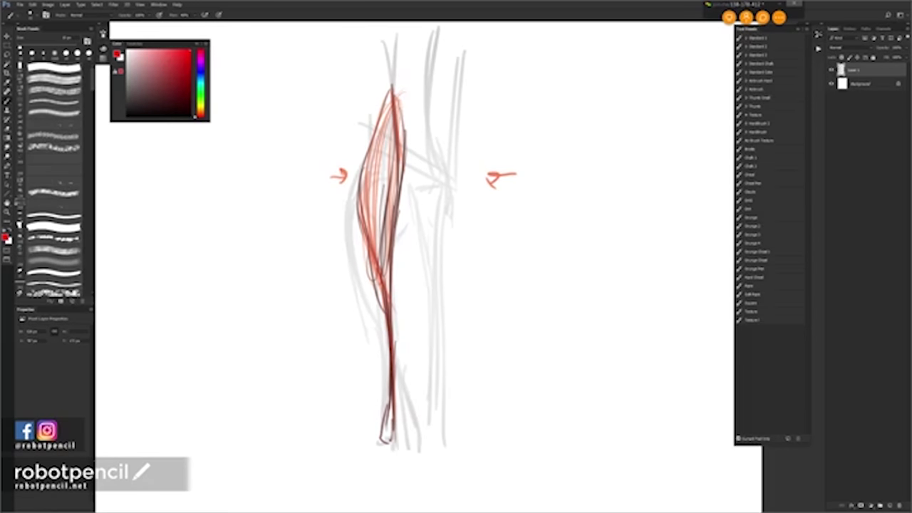
# Draw a long red line from the right elbow point down the forearm and a hatched diagonal muscle band to the outer muscle.
pyautogui.moveTo(403, 251); pyautogui.dragTo(393, 365)
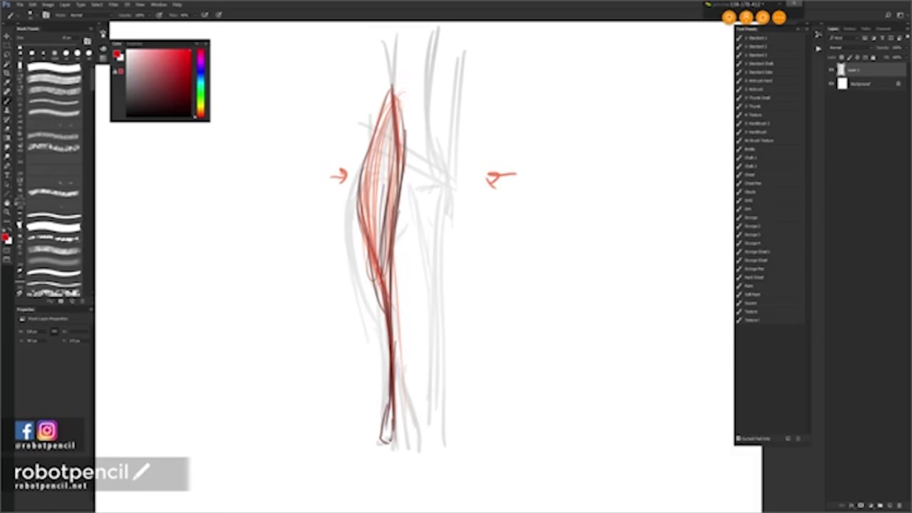
pyautogui.moveTo(446, 173); pyautogui.dragTo(431, 408)
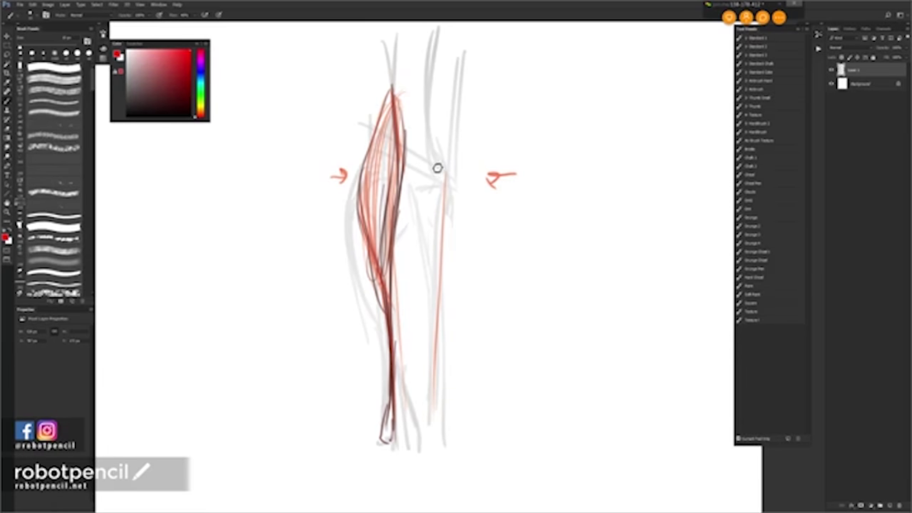
pyautogui.moveTo(433, 182); pyautogui.dragTo(423, 166)
pyautogui.moveTo(404, 131)
pyautogui.mouseDown()
pyautogui.moveTo(433, 157)
pyautogui.moveTo(396, 194)
pyautogui.moveTo(392, 181)
pyautogui.moveTo(392, 194)
pyautogui.mouseUp()
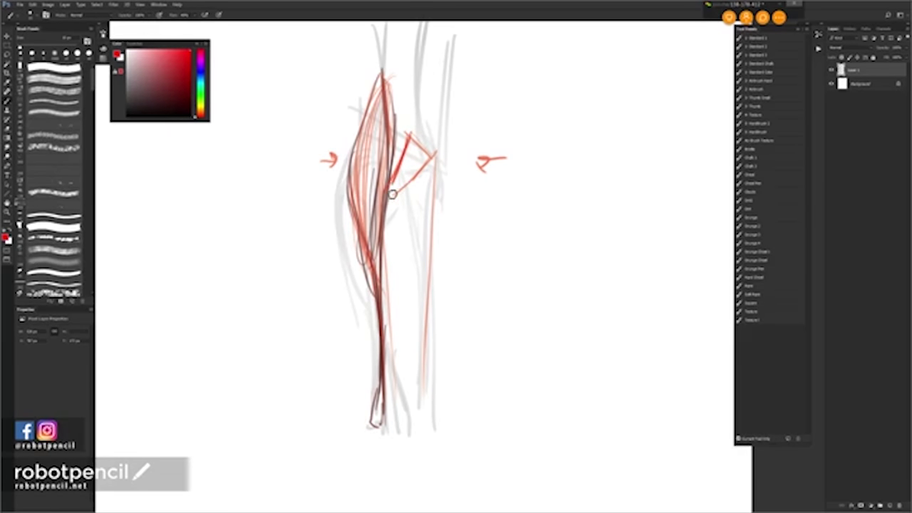
pyautogui.moveTo(431, 155); pyautogui.dragTo(388, 215)
pyautogui.moveTo(425, 175); pyautogui.dragTo(384, 222)
pyautogui.moveTo(427, 173); pyautogui.dragTo(383, 218)
pyautogui.moveTo(392, 183); pyautogui.dragTo(388, 199)
pyautogui.moveTo(393, 161); pyautogui.dragTo(391, 175)
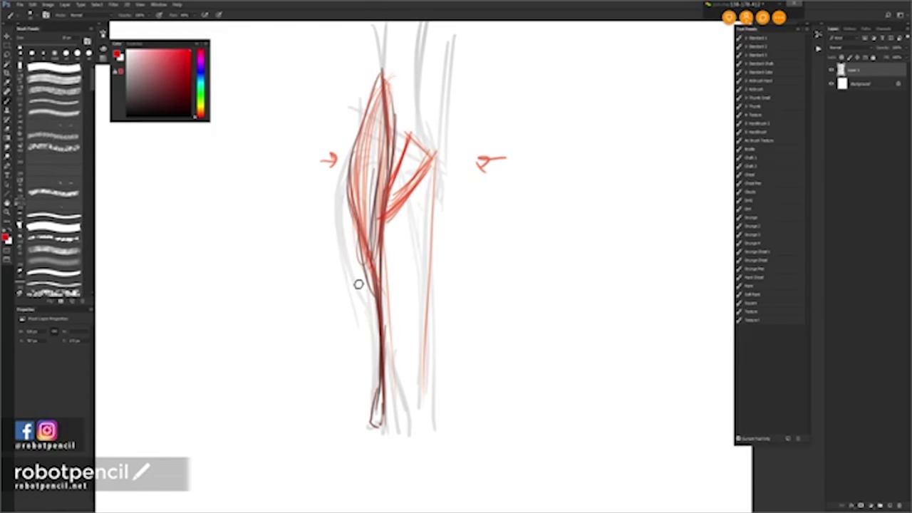
pyautogui.moveTo(413, 140); pyautogui.dragTo(430, 170)
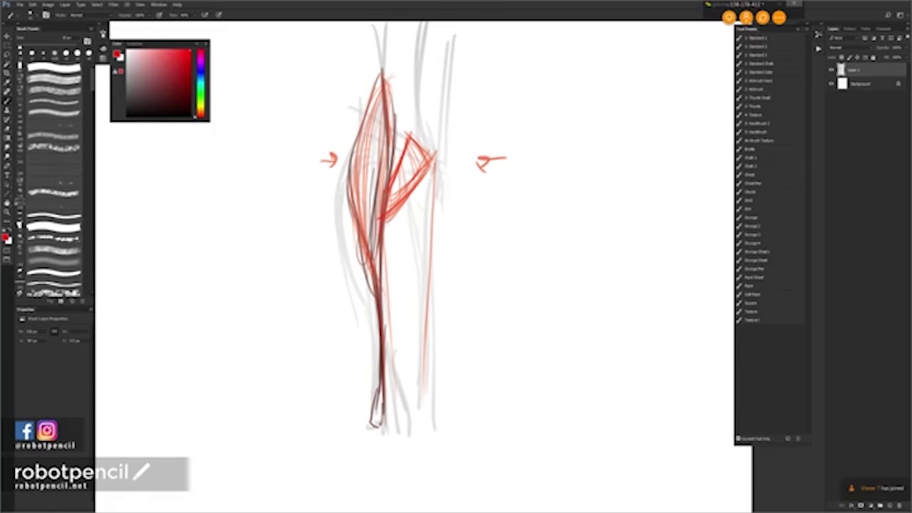
# Sketch a slender red muscle from the right elbow point, tapering diagonally down below the diagonal band.
pyautogui.moveTo(434, 161); pyautogui.dragTo(417, 217)
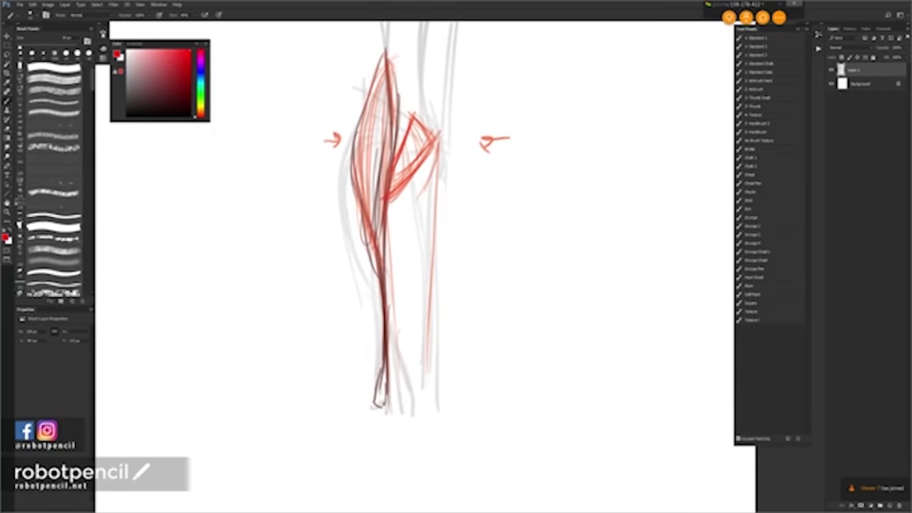
pyautogui.moveTo(431, 168); pyautogui.dragTo(416, 234)
pyautogui.moveTo(437, 148); pyautogui.dragTo(408, 222)
pyautogui.moveTo(409, 224)
pyautogui.mouseDown()
pyautogui.moveTo(435, 158)
pyautogui.moveTo(390, 378)
pyautogui.moveTo(408, 248)
pyautogui.mouseUp()
pyautogui.moveTo(408, 208); pyautogui.dragTo(404, 239)
pyautogui.moveTo(417, 173); pyautogui.dragTo(403, 261)
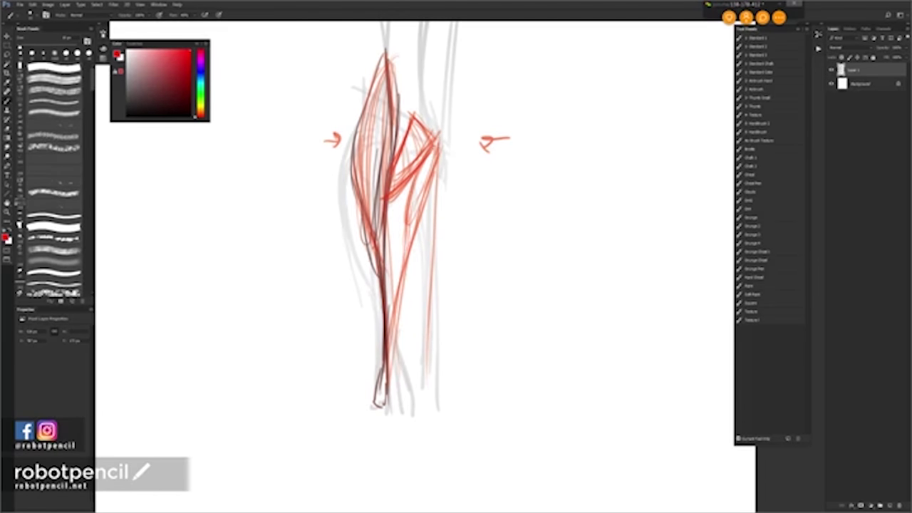
# Reinforce the slender muscle's fibres and its narrowing into a tendon with more red strokes.
pyautogui.moveTo(408, 229); pyautogui.dragTo(401, 273)
pyautogui.moveTo(395, 317); pyautogui.dragTo(398, 281)
pyautogui.moveTo(404, 250); pyautogui.dragTo(387, 312)
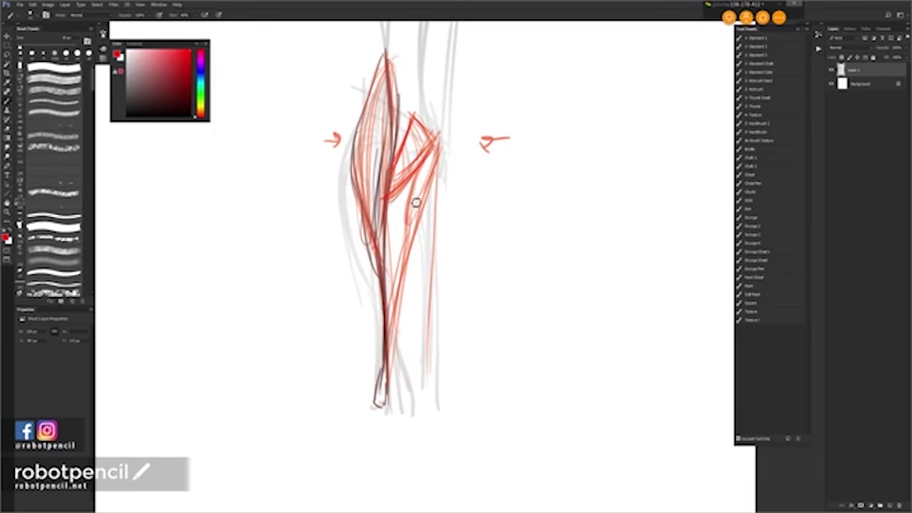
pyautogui.moveTo(411, 209); pyautogui.dragTo(404, 262)
pyautogui.moveTo(428, 181); pyautogui.dragTo(412, 227)
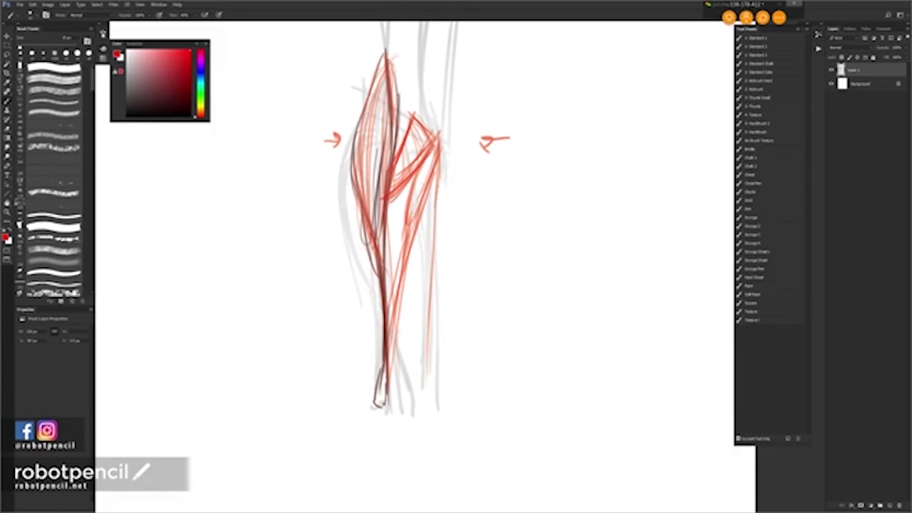
# Draw a second long red muscle strand beside it down to the middle of the wrist, and thicken the first tendon's lower end.
pyautogui.moveTo(435, 208); pyautogui.dragTo(409, 376)
pyautogui.moveTo(425, 256); pyautogui.dragTo(410, 386)
pyautogui.moveTo(396, 340); pyautogui.dragTo(391, 384)
pyautogui.moveTo(399, 325); pyautogui.dragTo(390, 386)
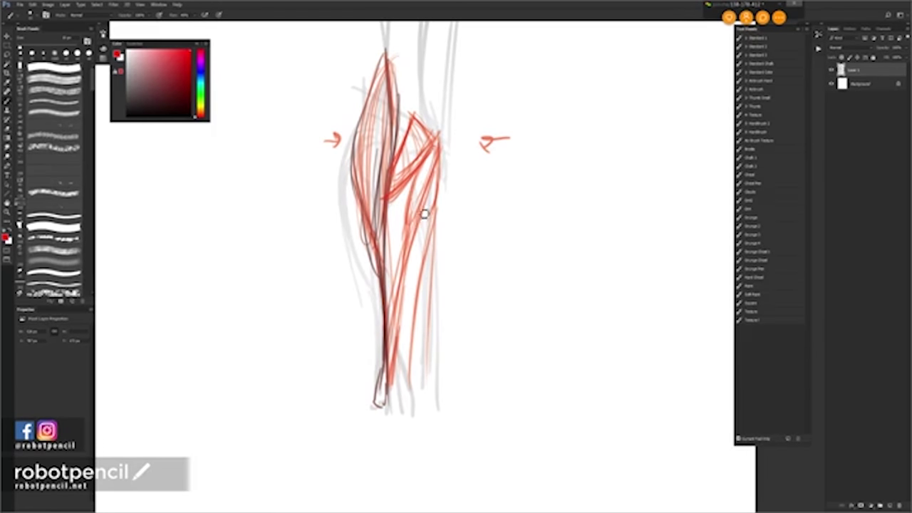
pyautogui.moveTo(425, 214); pyautogui.dragTo(406, 349)
pyautogui.moveTo(420, 272); pyautogui.dragTo(403, 401)
pyautogui.moveTo(411, 343)
pyautogui.mouseDown()
pyautogui.moveTo(400, 404)
pyautogui.moveTo(408, 404)
pyautogui.mouseUp()
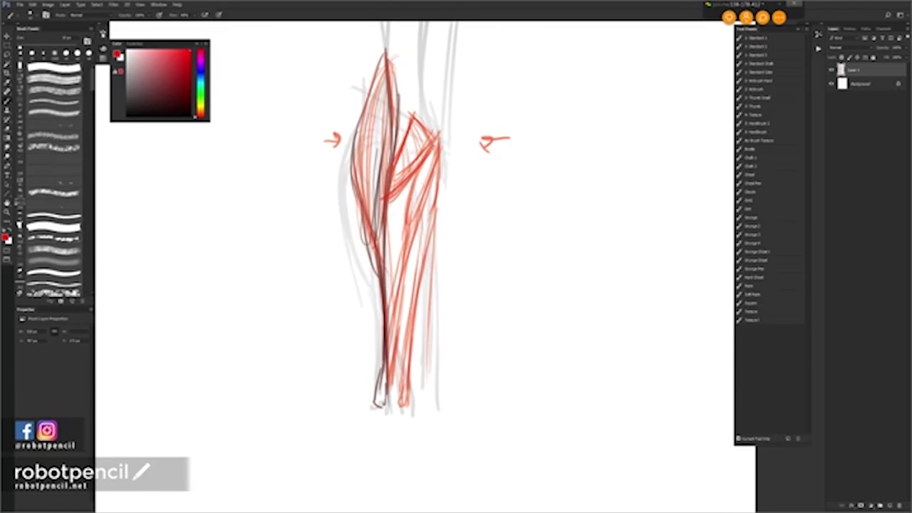
# Hatch the upper part of the second strand near the elbow and draw a horizontal red line across the wrist.
pyautogui.moveTo(433, 196); pyautogui.dragTo(430, 226)
pyautogui.moveTo(435, 181); pyautogui.dragTo(423, 230)
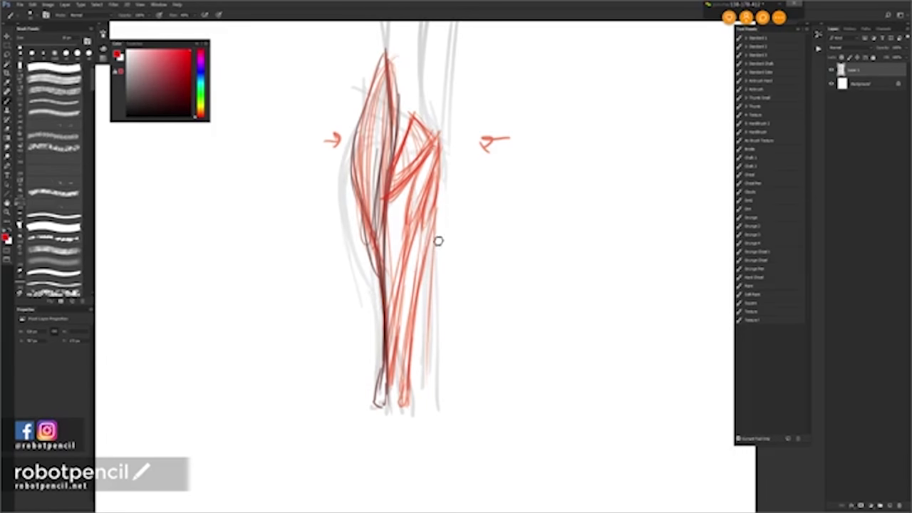
pyautogui.moveTo(429, 210); pyautogui.dragTo(419, 266)
pyautogui.moveTo(428, 227); pyautogui.dragTo(417, 268)
pyautogui.moveTo(389, 396); pyautogui.dragTo(430, 399)
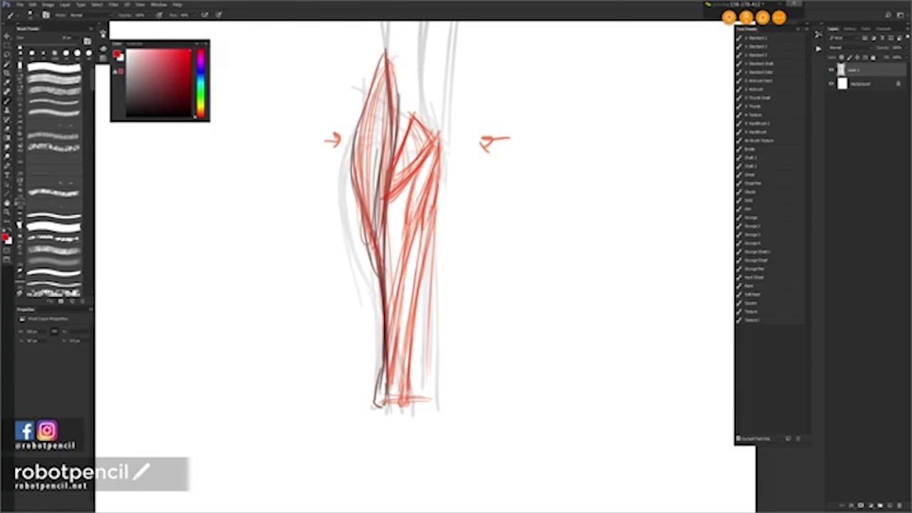
# Draw the right-edge forearm muscle in red, bulging below the elbow and tapering down to the wrist line.
pyautogui.moveTo(440, 148); pyautogui.dragTo(439, 213)
pyautogui.moveTo(442, 168); pyautogui.dragTo(435, 238)
pyautogui.moveTo(442, 188); pyautogui.dragTo(435, 262)
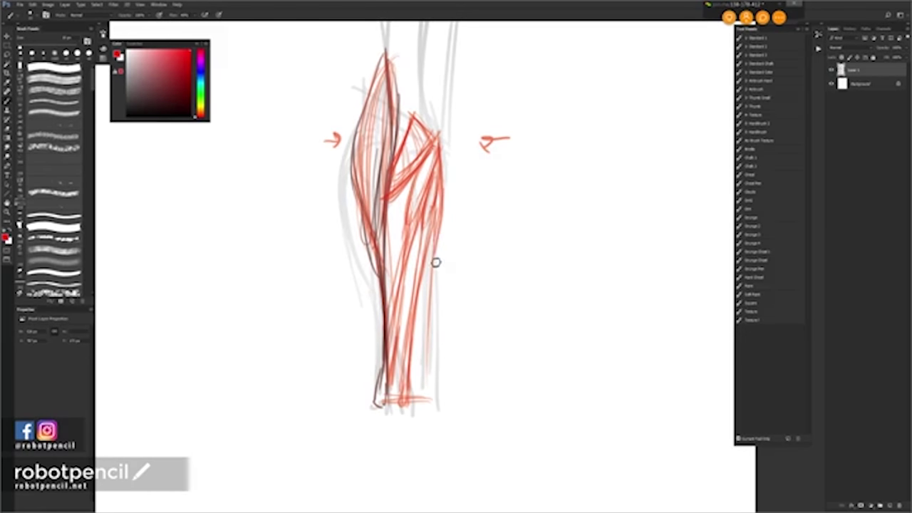
pyautogui.moveTo(443, 215); pyautogui.dragTo(433, 292)
pyautogui.moveTo(437, 234); pyautogui.dragTo(423, 376)
pyautogui.moveTo(435, 277); pyautogui.dragTo(424, 409)
pyautogui.moveTo(429, 335); pyautogui.dragTo(432, 401)
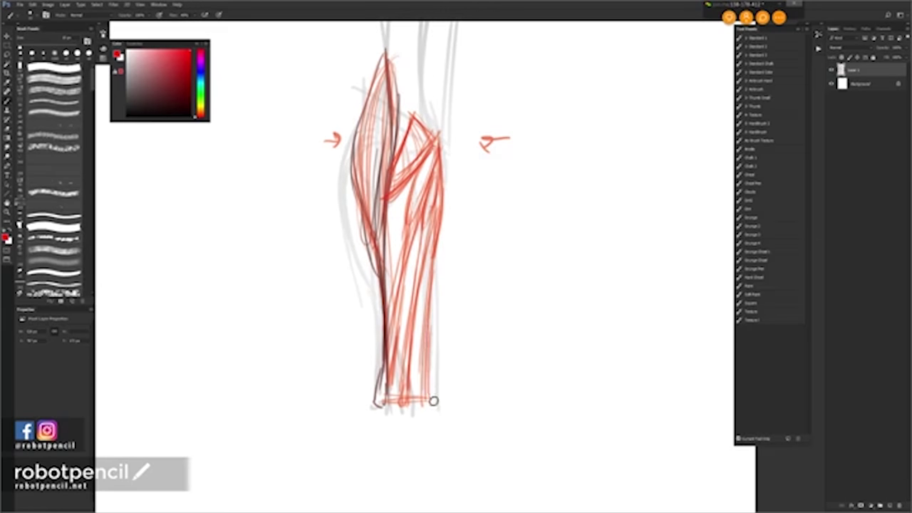
pyautogui.moveTo(430, 353); pyautogui.dragTo(429, 408)
# Leave the full-screen canvas view and bring the PureRef anatomy reference images up around the drawing.
pyautogui.moveTo(411, 225); pyautogui.dragTo(402, 250)
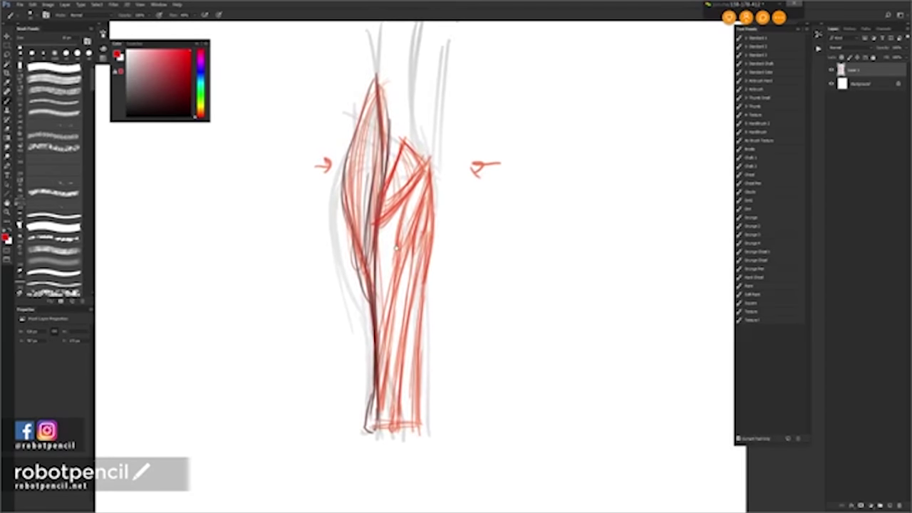
pyautogui.press('z')
pyautogui.keyDown('alt'); pyautogui.click(408, 222); pyautogui.keyUp('alt')
pyautogui.moveTo(420, 317)
pyautogui.mouseDown()
pyautogui.moveTo(399, 194)
pyautogui.moveTo(401, 260)
pyautogui.moveTo(414, 219)
pyautogui.mouseUp()
pyautogui.press('b')
pyautogui.press('f')
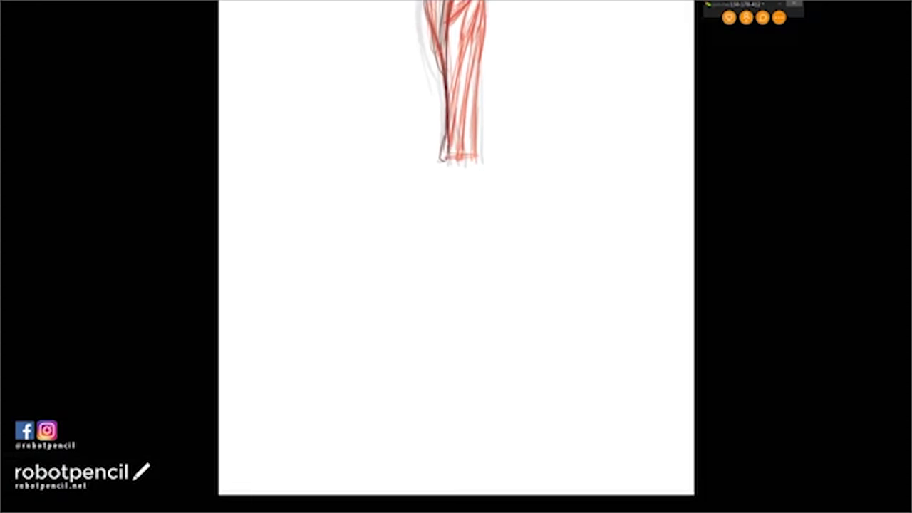
pyautogui.press('f')
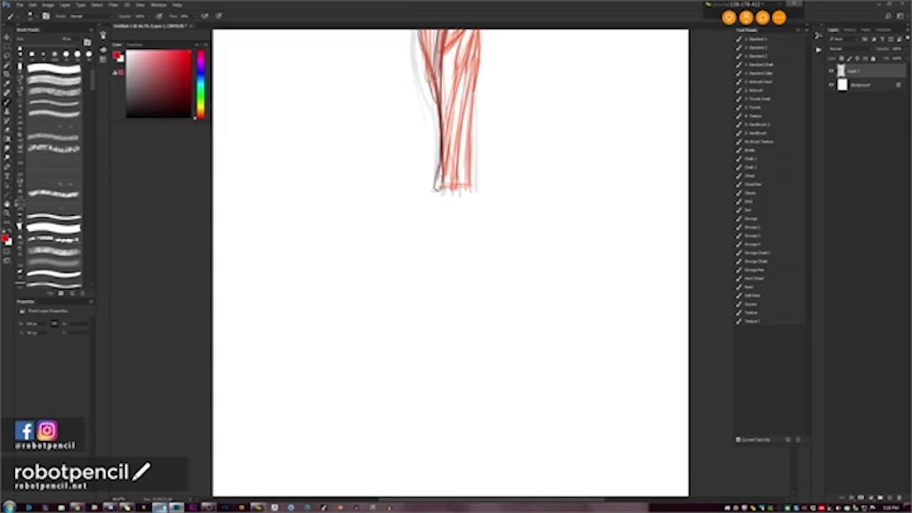
pyautogui.moveTo(160, 507)
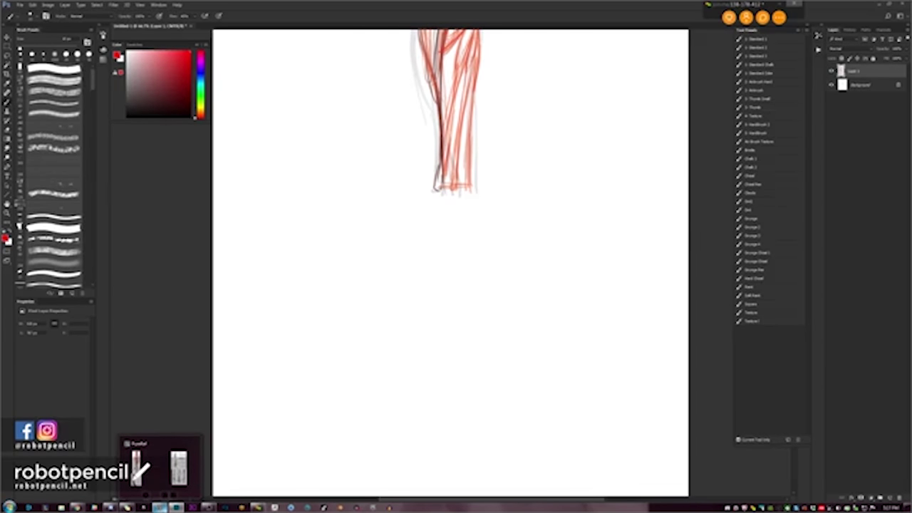
pyautogui.click(160, 506)
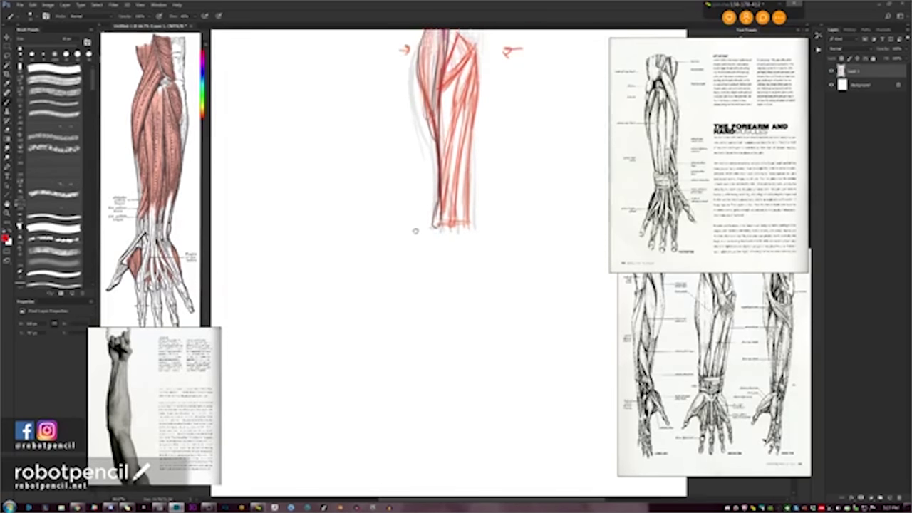
# Clear room on the canvas below the drawn wrist and move the coloured forearm muscle reference closer to the sketch.
pyautogui.moveTo(415, 231); pyautogui.dragTo(393, 215)
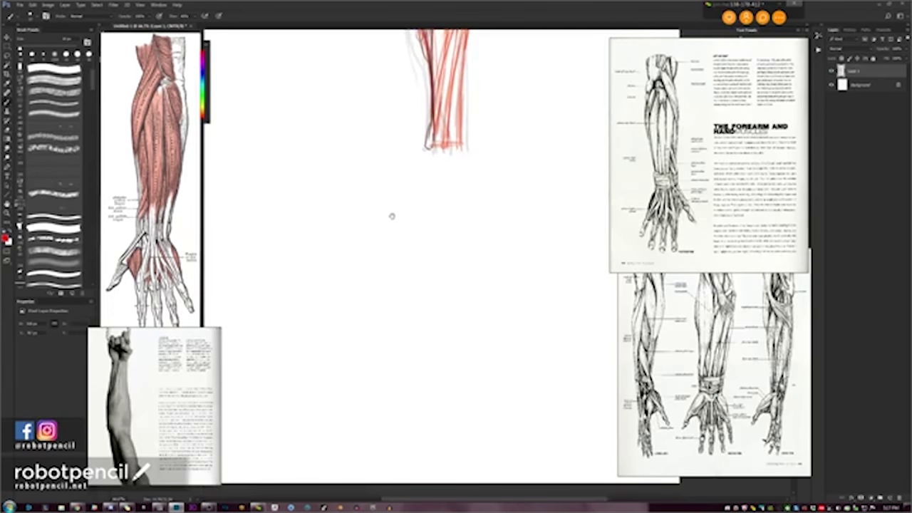
pyautogui.moveTo(388, 157); pyautogui.dragTo(395, 185)
pyautogui.moveTo(185, 202); pyautogui.dragTo(177, 170)
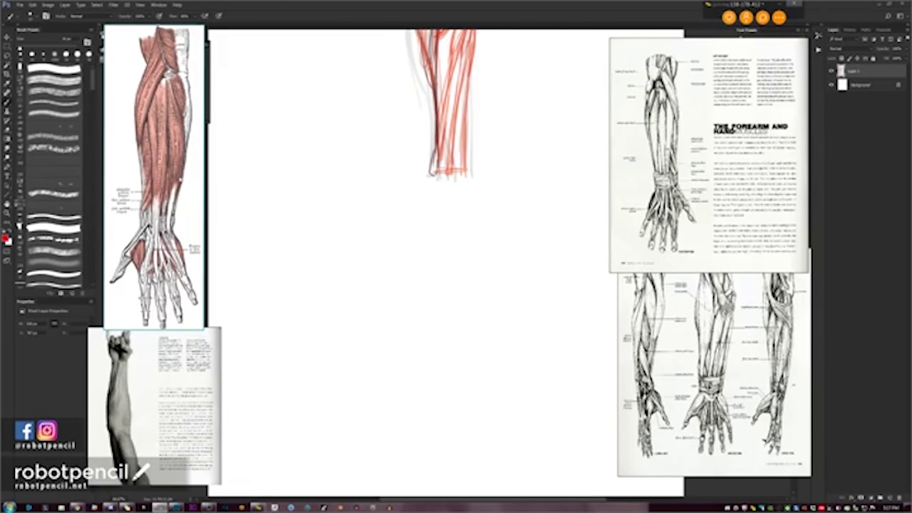
pyautogui.moveTo(175, 184)
pyautogui.mouseDown()
pyautogui.moveTo(185, 210)
pyautogui.moveTo(244, 196)
pyautogui.moveTo(199, 231)
pyautogui.moveTo(166, 176)
pyautogui.moveTo(184, 198)
pyautogui.moveTo(184, 185)
pyautogui.moveTo(168, 186)
pyautogui.mouseUp()
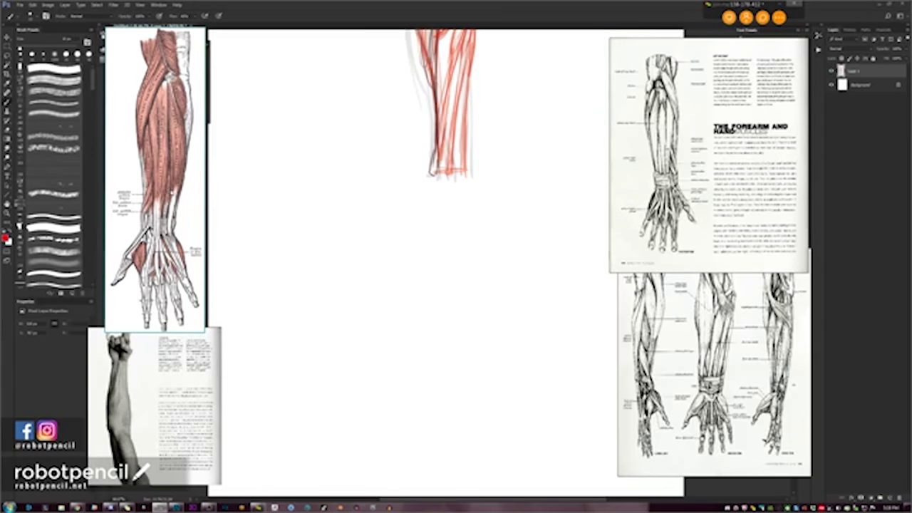
pyautogui.moveTo(171, 193); pyautogui.dragTo(240, 227)
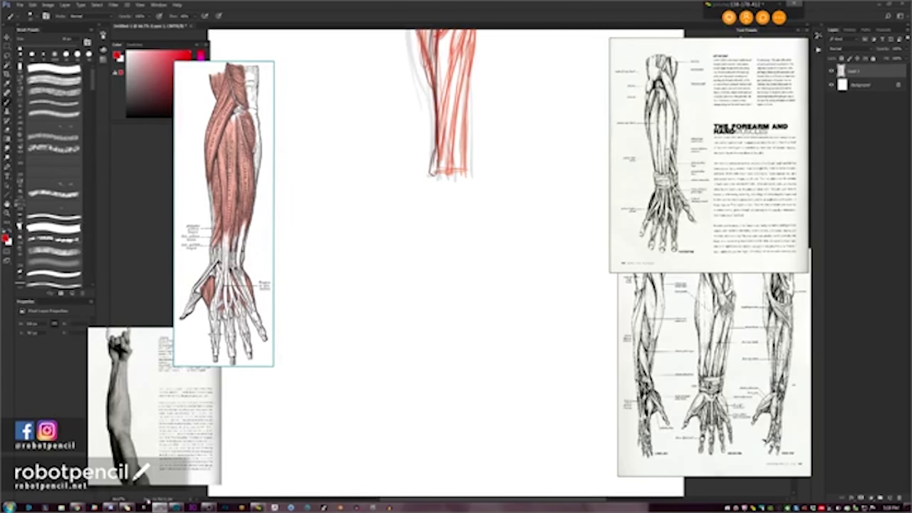
pyautogui.click(111, 506)
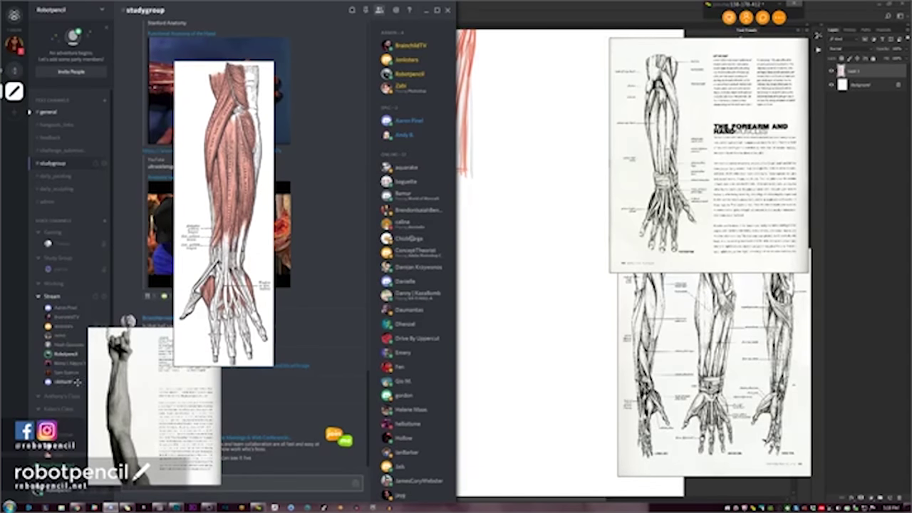
pyautogui.click(426, 11)
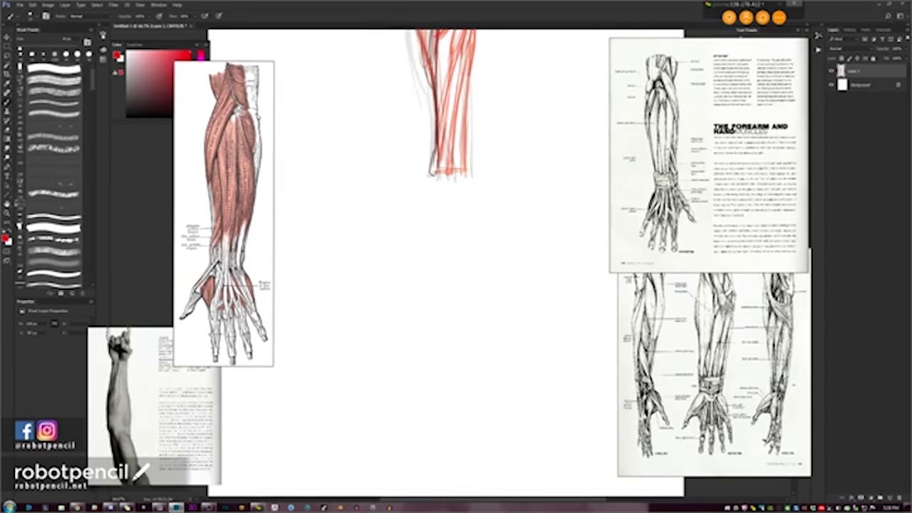
# Rotate the coloured forearm muscle reference to horizontal, fingers pointing left, and place it beside the red sketch.
pyautogui.moveTo(258, 85); pyautogui.dragTo(350, 73)
pyautogui.keyDown('ctrl'); pyautogui.moveTo(350, 74); pyautogui.dragTo(411, 210); pyautogui.keyUp('ctrl')
pyautogui.keyDown('ctrl'); pyautogui.doubleClick(411, 208); pyautogui.keyUp('ctrl')
pyautogui.keyDown('ctrl'); pyautogui.moveTo(350, 93); pyautogui.dragTo(395, 269); pyautogui.keyUp('ctrl')
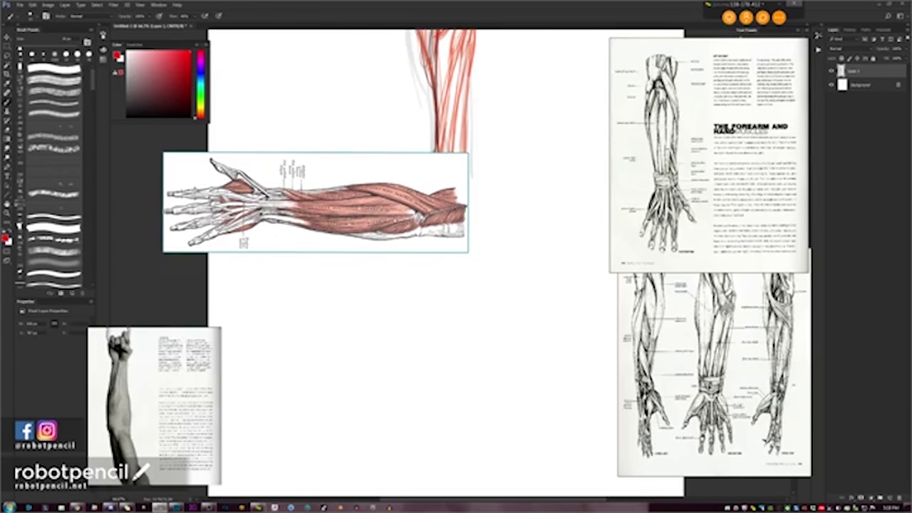
pyautogui.moveTo(392, 220)
pyautogui.mouseDown()
pyautogui.moveTo(318, 127)
pyautogui.moveTo(293, 116)
pyautogui.mouseUp()
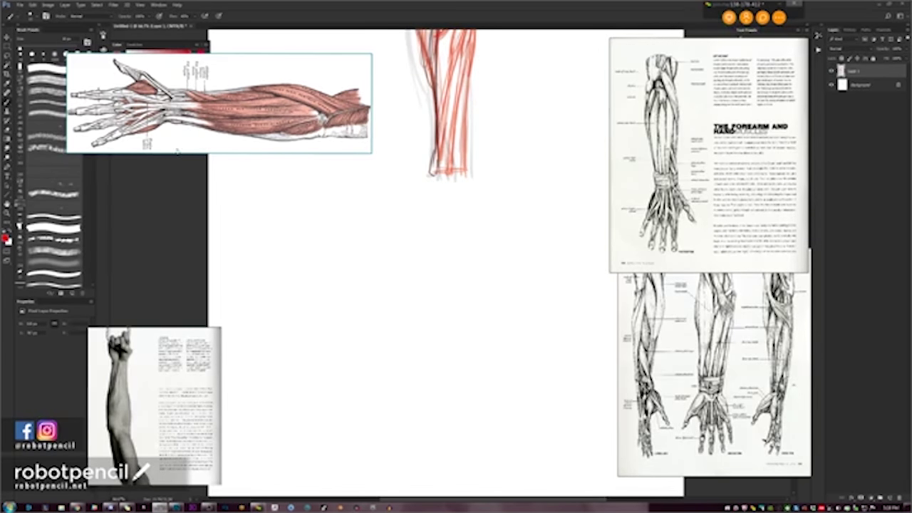
pyautogui.moveTo(176, 150); pyautogui.dragTo(134, 141)
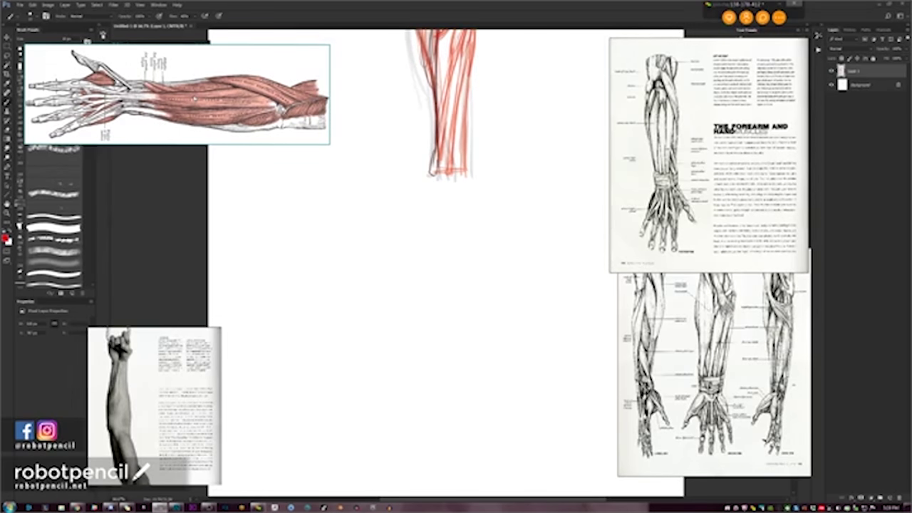
pyautogui.moveTo(249, 81); pyautogui.dragTo(285, 83)
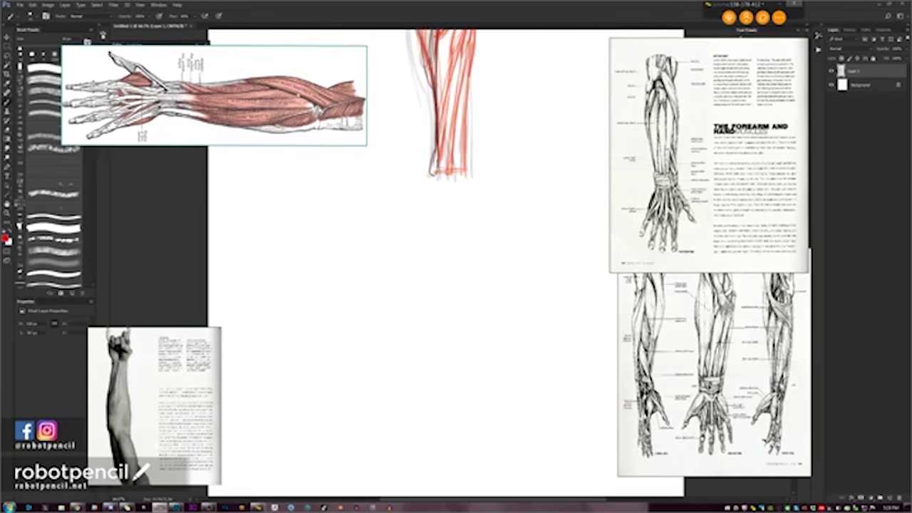
pyautogui.moveTo(298, 88); pyautogui.dragTo(289, 132)
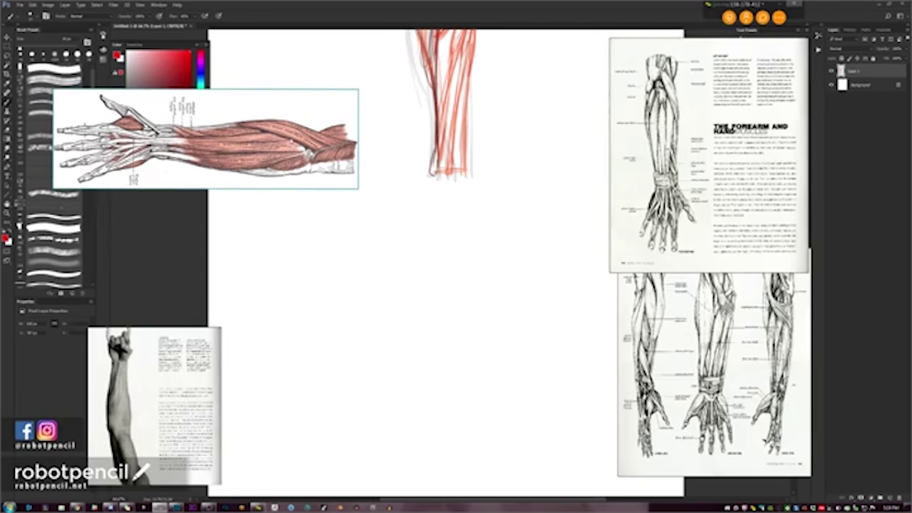
# Enlarge the horizontal muscle reference and examine the labelled extensor muscles between elbow and wrist.
pyautogui.scroll(10, 292, 141)
pyautogui.scroll(-9, 362, 154)
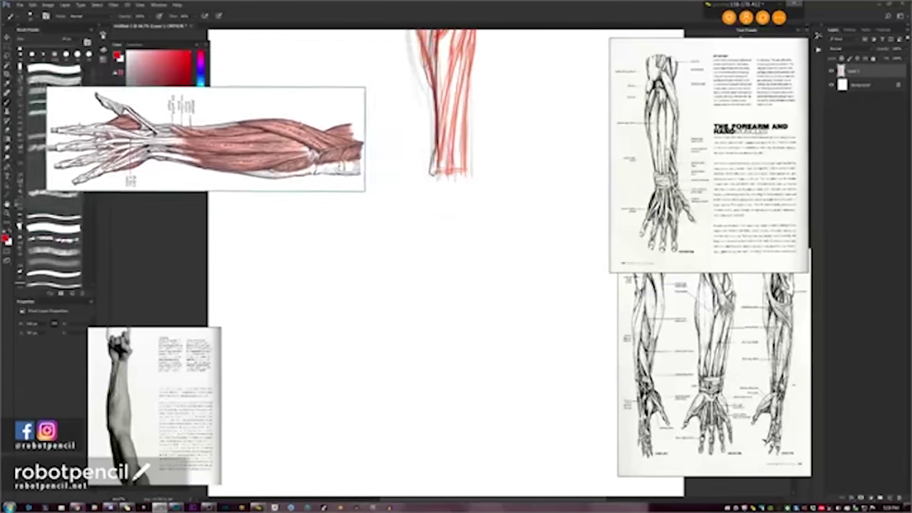
pyautogui.scroll(8, 359, 158)
pyautogui.scroll(2, 359, 159)
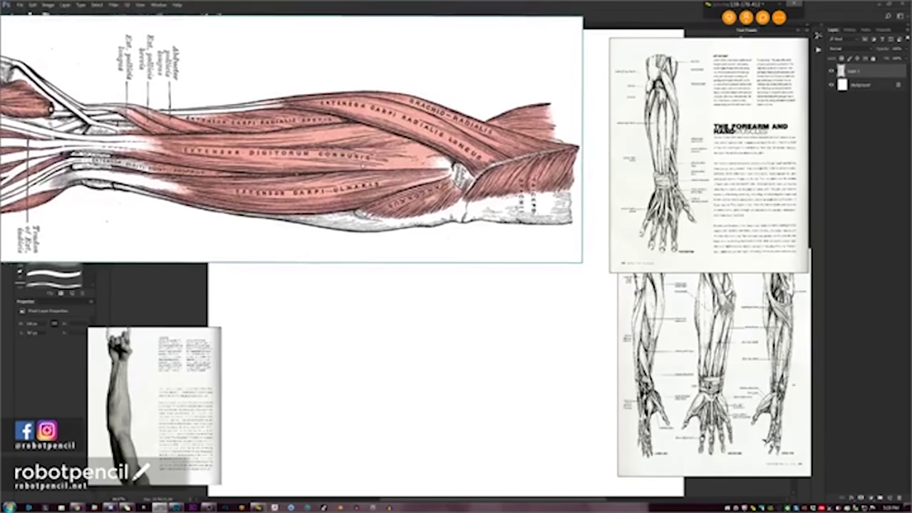
pyautogui.scroll(-2, 359, 158)
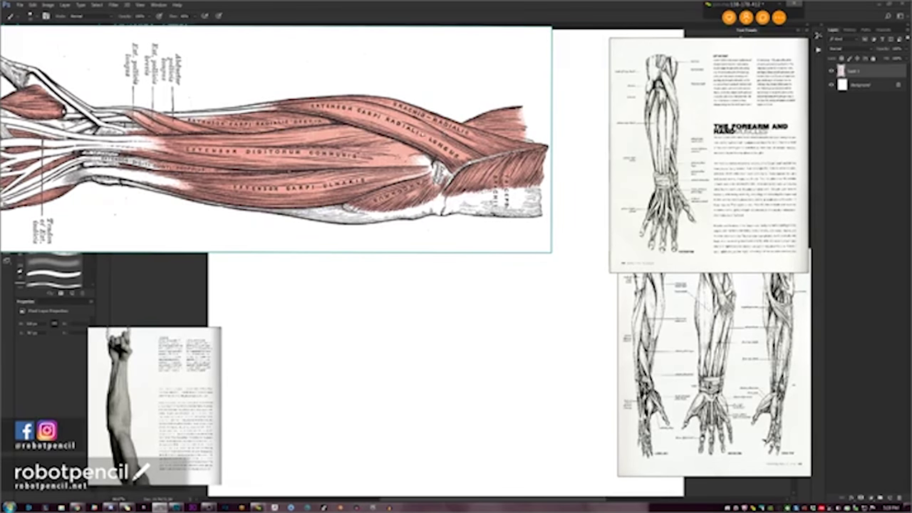
pyautogui.moveTo(422, 134); pyautogui.dragTo(458, 327)
pyautogui.moveTo(417, 255); pyautogui.dragTo(421, 235)
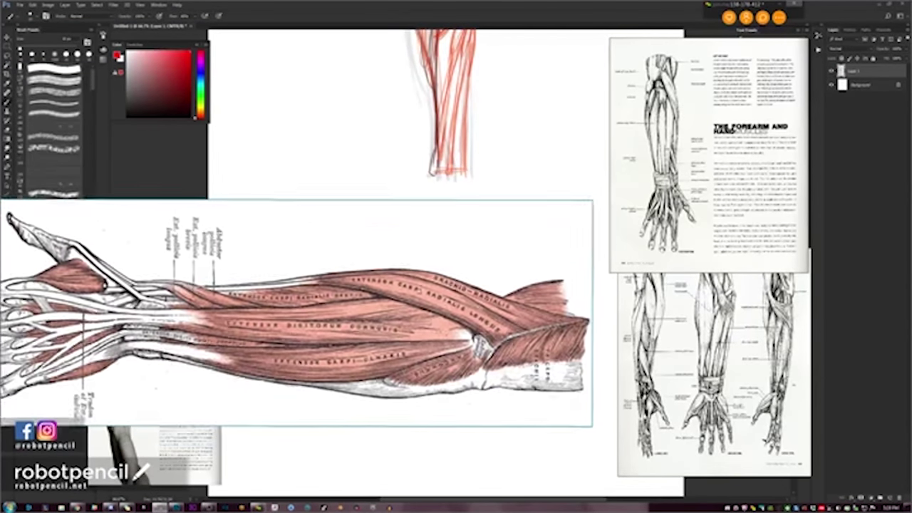
pyautogui.moveTo(415, 302); pyautogui.dragTo(426, 180)
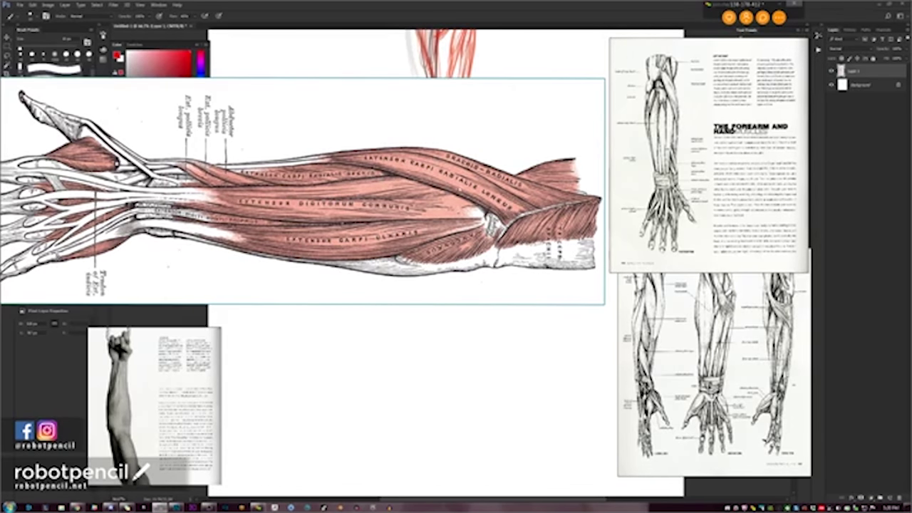
pyautogui.moveTo(320, 196); pyautogui.dragTo(295, 214)
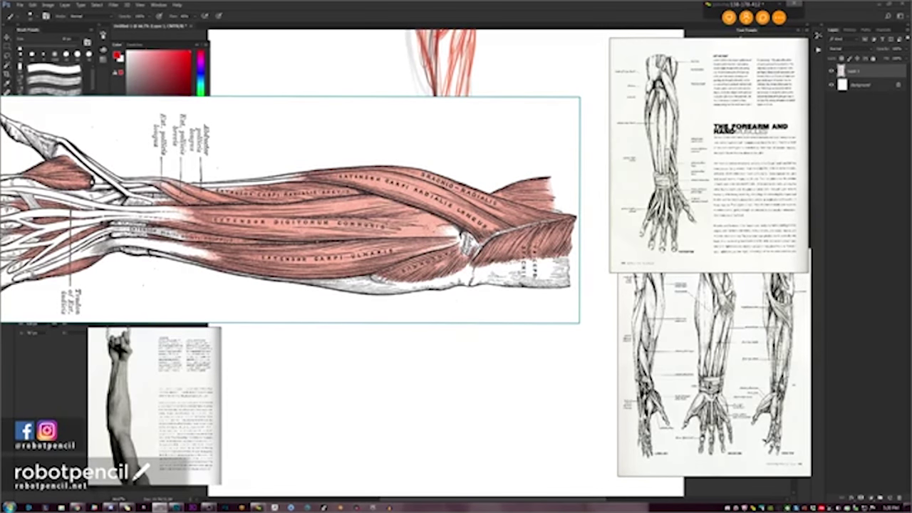
pyautogui.moveTo(356, 189); pyautogui.dragTo(383, 227)
# Shrink the coloured muscle reference, rotate it back upright and place it to the left of the red sketch.
pyautogui.scroll(-7, 384, 228)
pyautogui.keyDown('ctrl'); pyautogui.keyDown('alt'); pyautogui.moveTo(459, 143); pyautogui.dragTo(467, 189); pyautogui.keyUp('alt'); pyautogui.keyUp('ctrl')
pyautogui.moveTo(427, 218); pyautogui.dragTo(175, 157)
# Switch to black with a larger brush and outline the upper arm and elbow of a small bent arm below the red wrist.
pyautogui.click(444, 228)
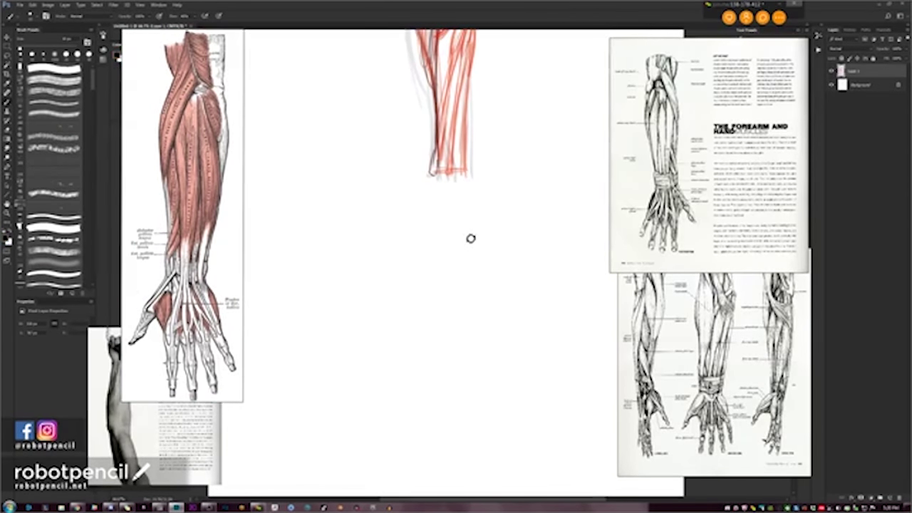
pyautogui.press('d')
pyautogui.press(']')
pyautogui.moveTo(436, 202); pyautogui.dragTo(448, 273)
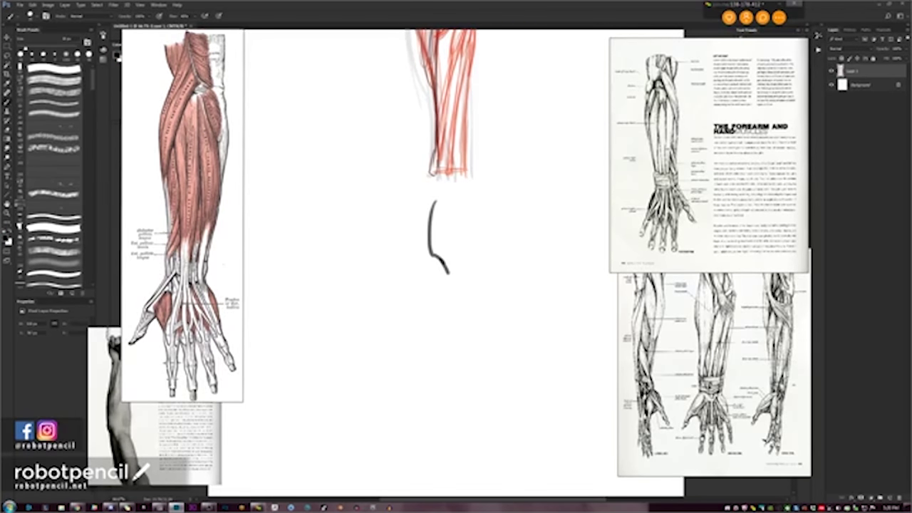
pyautogui.moveTo(486, 179); pyautogui.dragTo(484, 245)
pyautogui.moveTo(480, 209); pyautogui.dragTo(487, 300)
pyautogui.moveTo(471, 258)
pyautogui.mouseDown()
pyautogui.moveTo(477, 273)
pyautogui.moveTo(460, 294)
pyautogui.mouseUp()
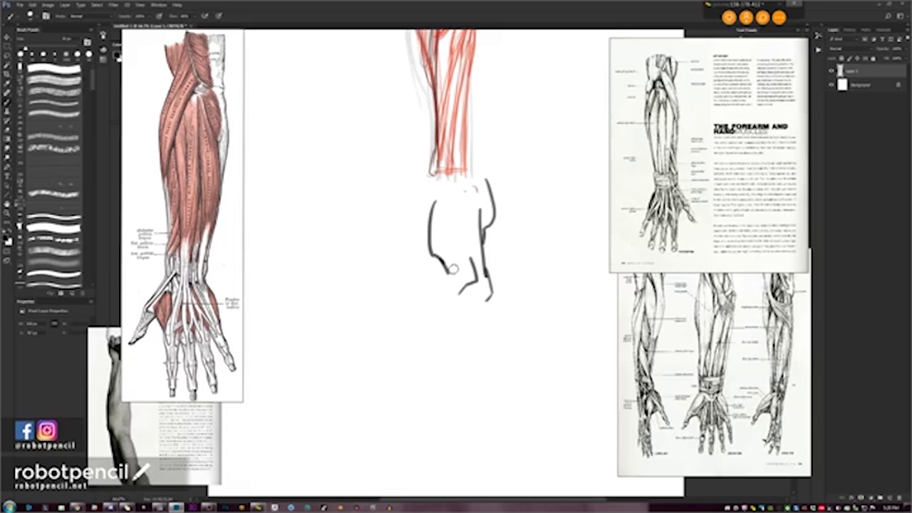
# Draw the bent arm's forearm edges running down-left from the elbow and outline the muscle crossing its inner bend.
pyautogui.moveTo(456, 258)
pyautogui.mouseDown()
pyautogui.moveTo(410, 322)
pyautogui.moveTo(416, 338)
pyautogui.moveTo(492, 286)
pyautogui.mouseUp()
pyautogui.hotkey('ctrl', 'z')
pyautogui.moveTo(410, 344); pyautogui.dragTo(491, 292)
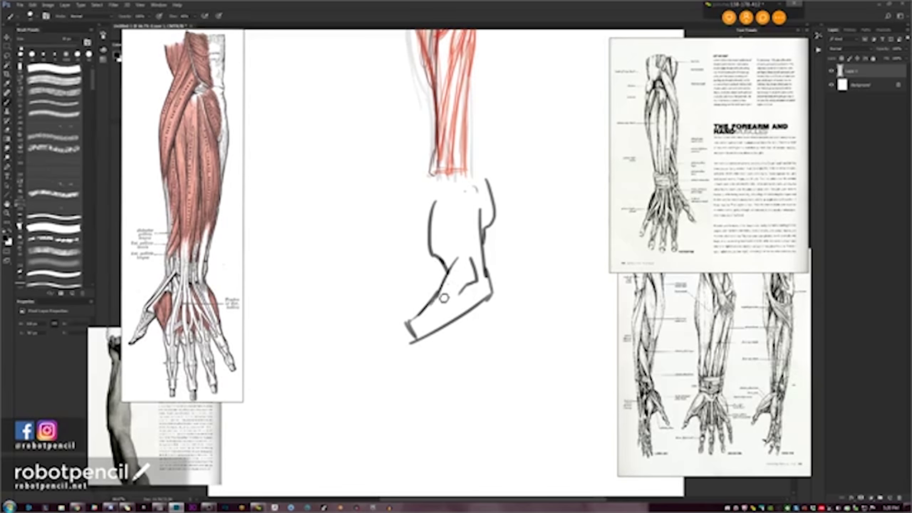
pyautogui.hotkey('ctrl', 'z')
pyautogui.moveTo(462, 297)
pyautogui.mouseDown()
pyautogui.moveTo(448, 293)
pyautogui.moveTo(470, 272)
pyautogui.moveTo(475, 278)
pyautogui.moveTo(445, 290)
pyautogui.moveTo(461, 280)
pyautogui.moveTo(452, 265)
pyautogui.moveTo(476, 279)
pyautogui.moveTo(439, 297)
pyautogui.moveTo(450, 293)
pyautogui.mouseUp()
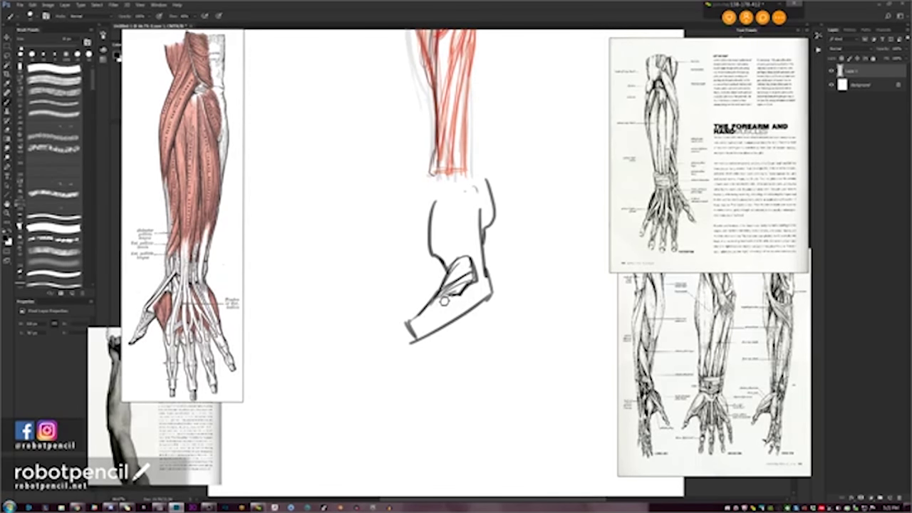
# Extend and darken the crossing muscle along the bent arm's upper forearm edge as it tapers toward the wrist.
pyautogui.moveTo(210, 133); pyautogui.dragTo(205, 156)
pyautogui.moveTo(215, 250); pyautogui.dragTo(214, 244)
pyautogui.click(449, 300)
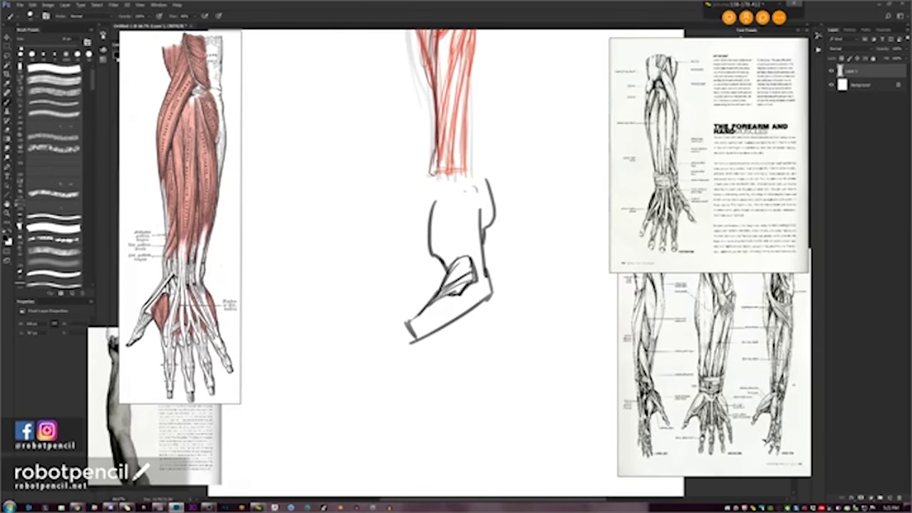
pyautogui.moveTo(447, 292)
pyautogui.mouseDown()
pyautogui.moveTo(411, 327)
pyautogui.moveTo(461, 285)
pyautogui.moveTo(415, 325)
pyautogui.mouseUp()
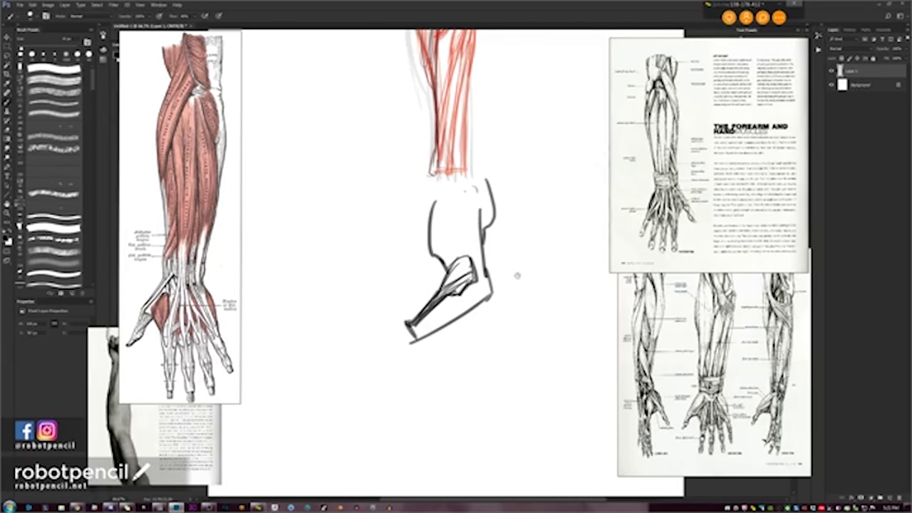
pyautogui.scroll(-3, 509, 265)
pyautogui.moveTo(506, 256); pyautogui.dragTo(520, 300)
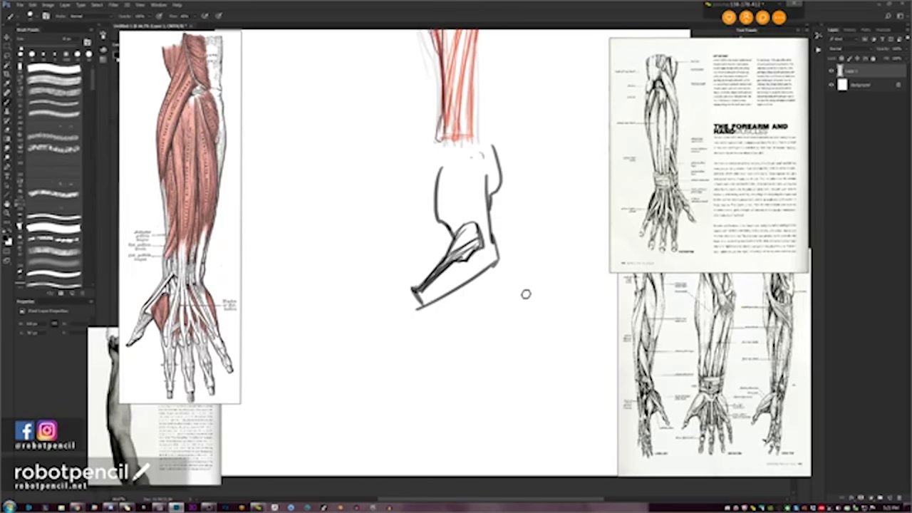
# Rotate the coloured muscle reference to horizontal over the canvas and enlarge it until its muscle labels are readable.
pyautogui.moveTo(234, 132); pyautogui.dragTo(524, 327)
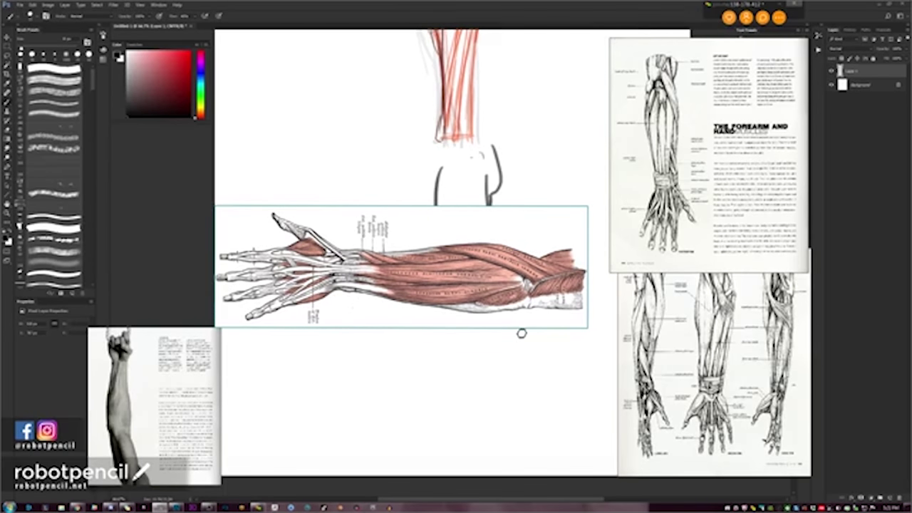
pyautogui.moveTo(500, 267)
pyautogui.mouseDown()
pyautogui.moveTo(443, 171)
pyautogui.moveTo(456, 169)
pyautogui.moveTo(464, 219)
pyautogui.mouseUp()
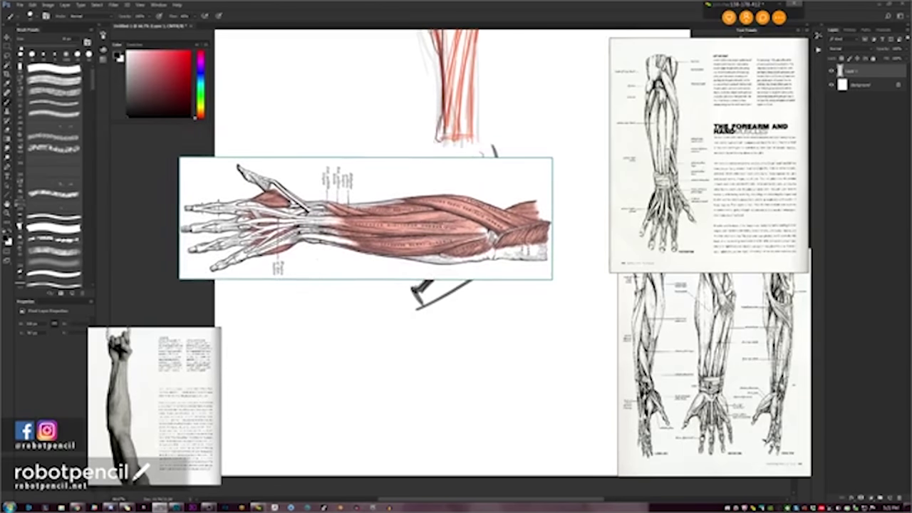
pyautogui.scroll(5, 463, 218)
pyautogui.scroll(3, 464, 219)
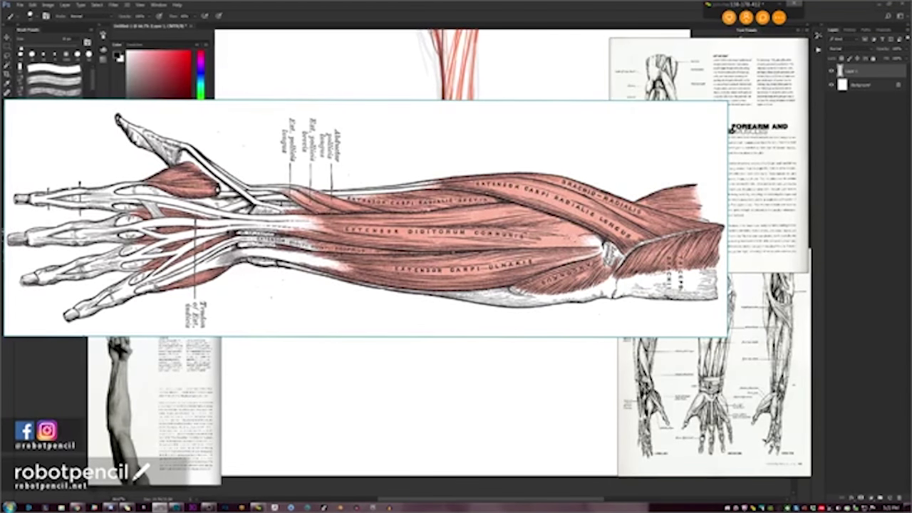
# Examine the enlarged muscle reference upright, then return it to horizontal to compare the forearm in both orientations.
pyautogui.moveTo(470, 219); pyautogui.dragTo(303, 238)
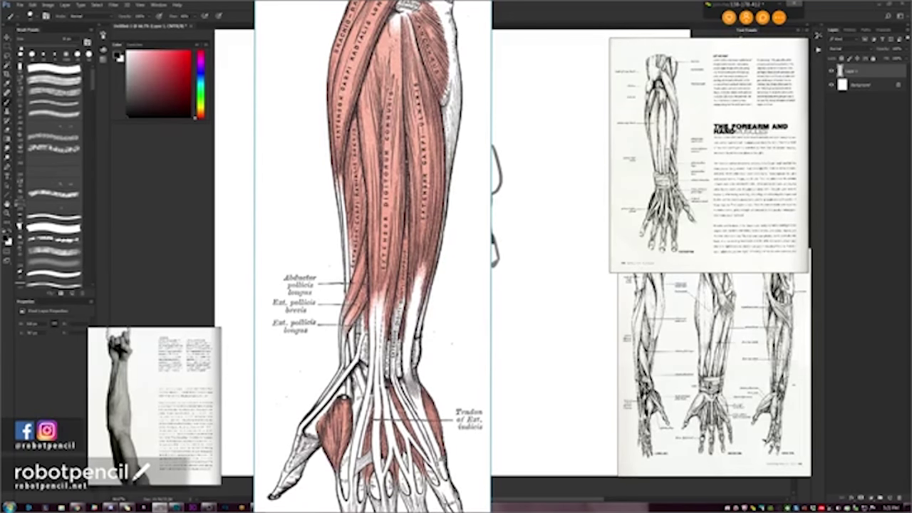
pyautogui.moveTo(476, 138)
pyautogui.mouseDown()
pyautogui.moveTo(515, 197)
pyautogui.moveTo(512, 207)
pyautogui.moveTo(517, 183)
pyautogui.moveTo(551, 198)
pyautogui.moveTo(541, 198)
pyautogui.mouseUp()
pyautogui.click(571, 178)
pyautogui.moveTo(541, 198)
pyautogui.keyDown('ctrl'); pyautogui.mouseDown()
pyautogui.moveTo(584, 243)
pyautogui.moveTo(611, 349)
pyautogui.moveTo(580, 436)
pyautogui.mouseUp(); pyautogui.keyUp('ctrl')
pyautogui.moveTo(528, 311); pyautogui.dragTo(491, 173)
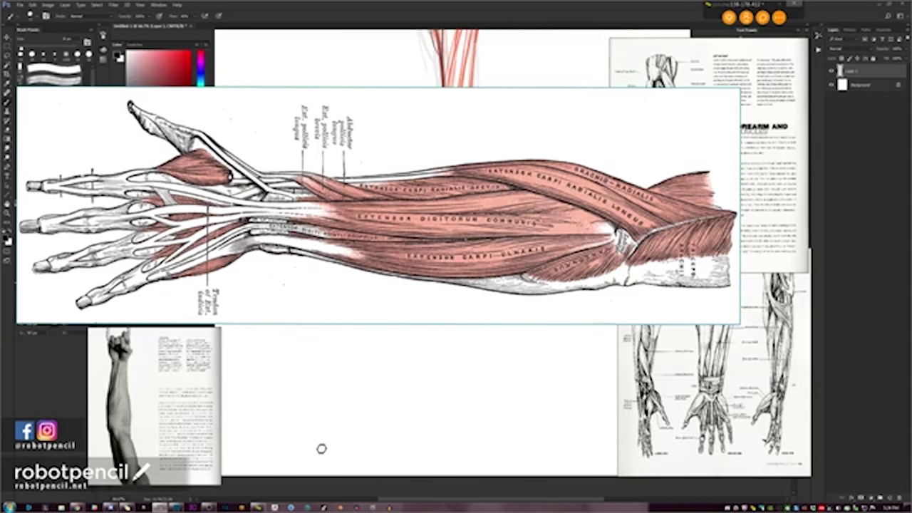
# Return the coloured muscle reference to a small upright view beside the canvas and hide the reference images.
pyautogui.moveTo(547, 135); pyautogui.dragTo(583, 174)
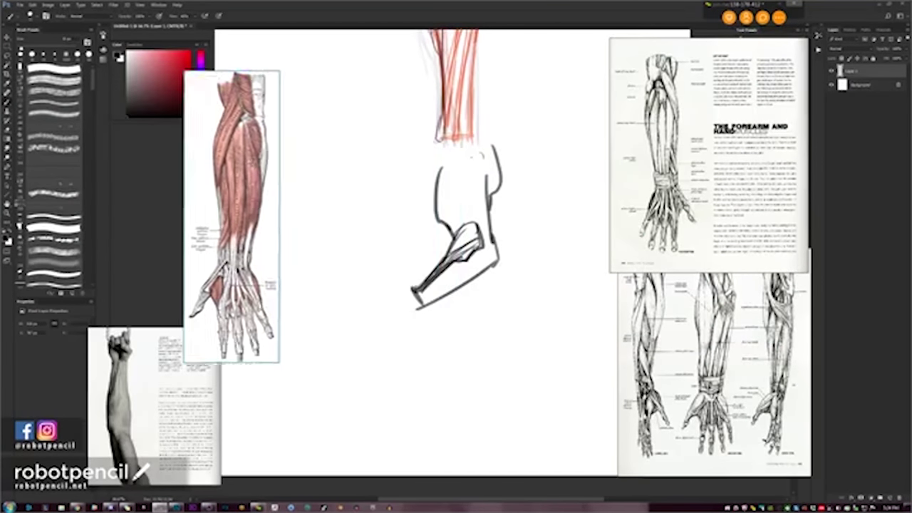
pyautogui.click(501, 234)
pyautogui.press('z')
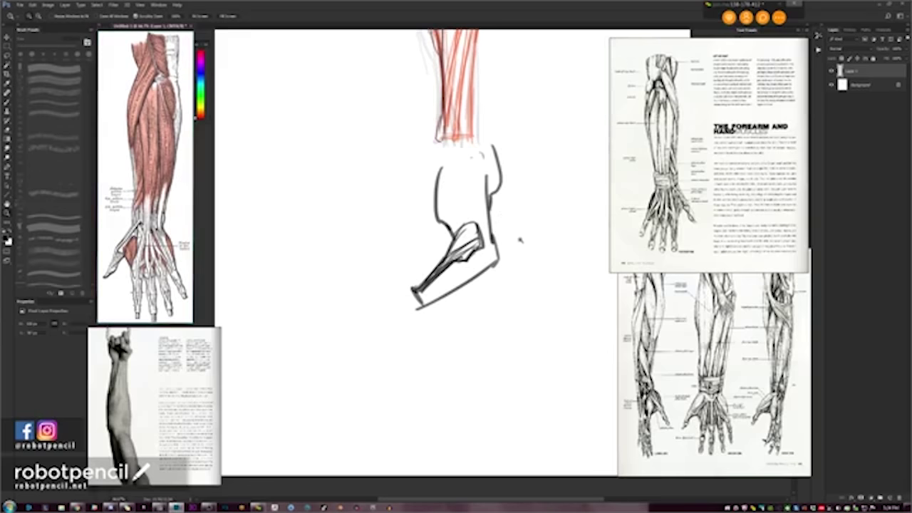
pyautogui.click(521, 238)
pyautogui.click(693, 181)
pyautogui.press('m')
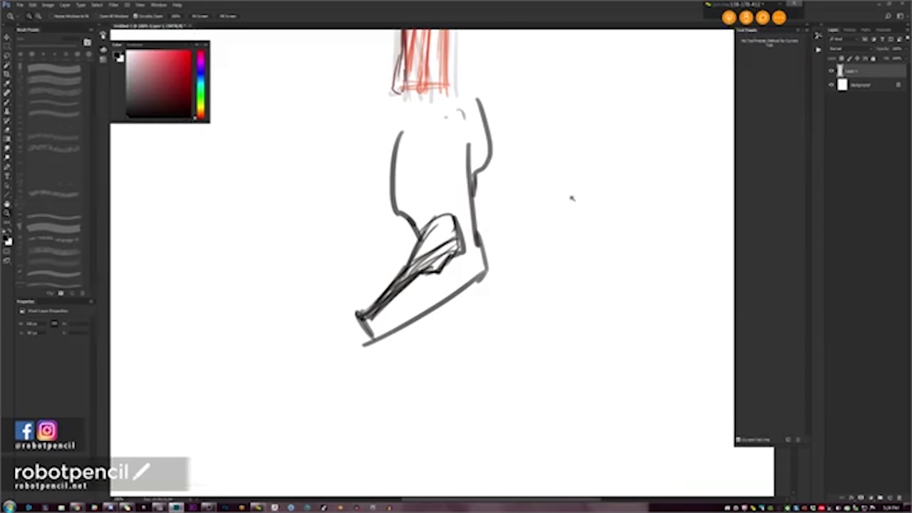
# Brush the curved outer left edge of a new forearm in the blank area beside the bent arm.
pyautogui.click(571, 210)
pyautogui.moveTo(590, 261)
pyautogui.mouseDown()
pyautogui.moveTo(528, 218)
pyautogui.moveTo(500, 249)
pyautogui.mouseUp()
pyautogui.press('b')
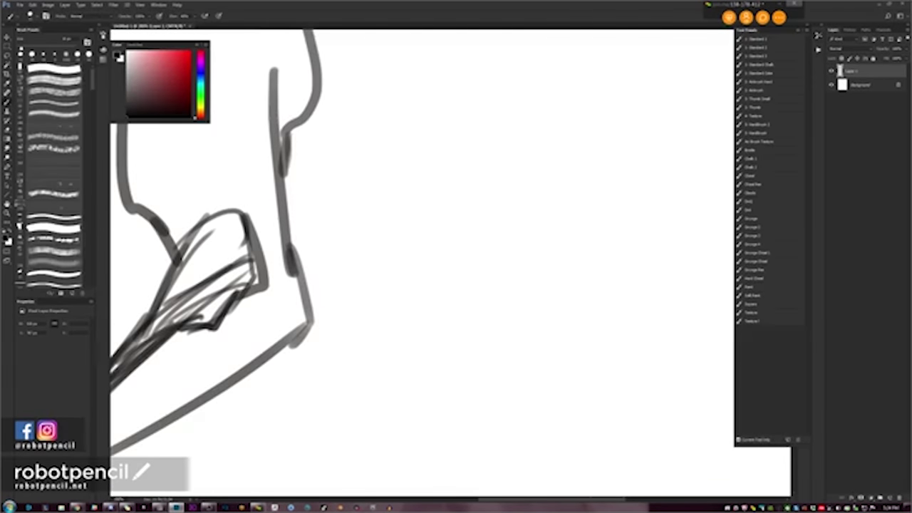
pyautogui.moveTo(520, 189); pyautogui.dragTo(463, 204)
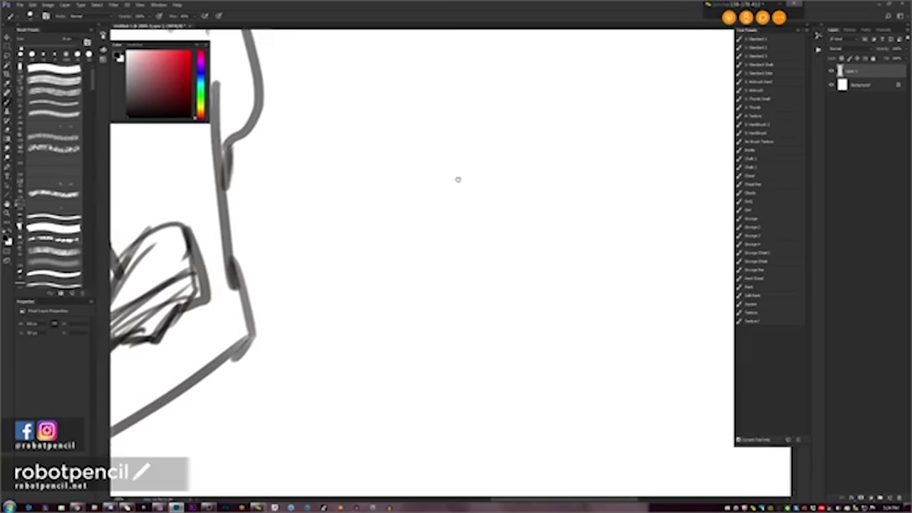
pyautogui.moveTo(482, 162); pyautogui.dragTo(396, 238)
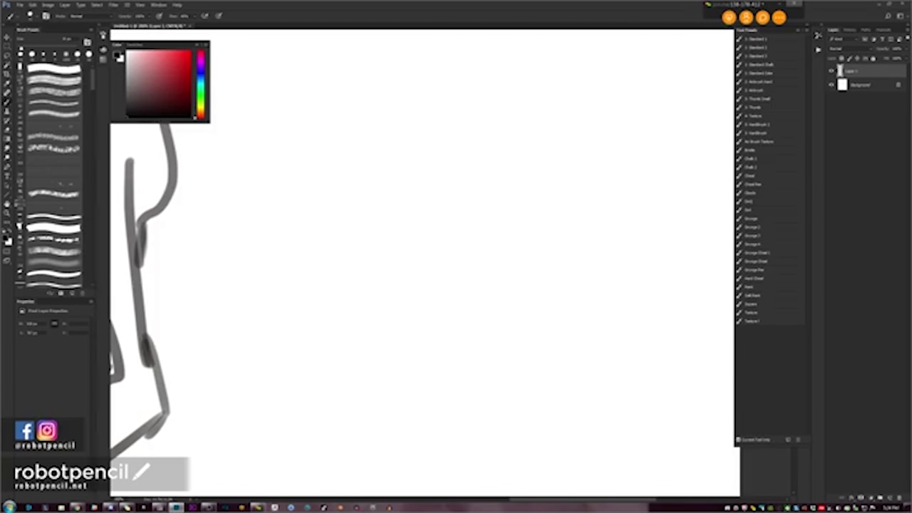
pyautogui.moveTo(439, 135); pyautogui.dragTo(433, 124)
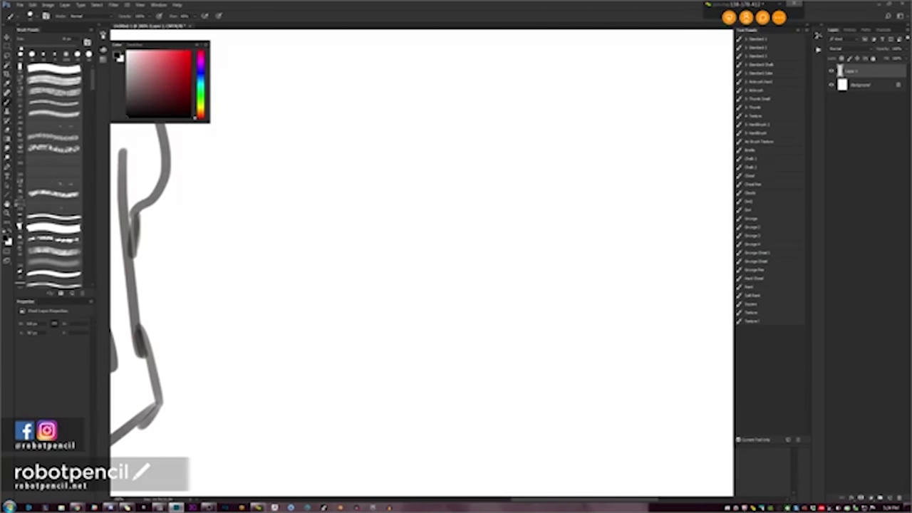
pyautogui.moveTo(429, 80); pyautogui.dragTo(458, 241)
pyautogui.moveTo(433, 61)
pyautogui.mouseDown()
pyautogui.moveTo(429, 71)
pyautogui.moveTo(447, 50)
pyautogui.mouseUp()
pyautogui.moveTo(483, 127); pyautogui.dragTo(463, 176)
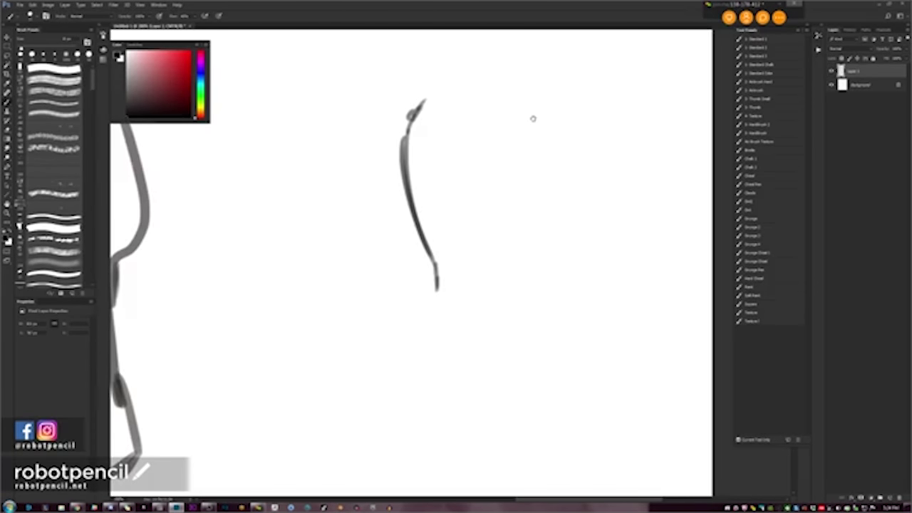
# Draw the new forearm's opposite edge, extend the first edge downward, and close both with a short wrist line.
pyautogui.moveTo(532, 118)
pyautogui.mouseDown()
pyautogui.moveTo(532, 92)
pyautogui.moveTo(551, 317)
pyautogui.mouseUp()
pyautogui.hotkey('ctrl', 'z')
pyautogui.moveTo(540, 88); pyautogui.dragTo(514, 342)
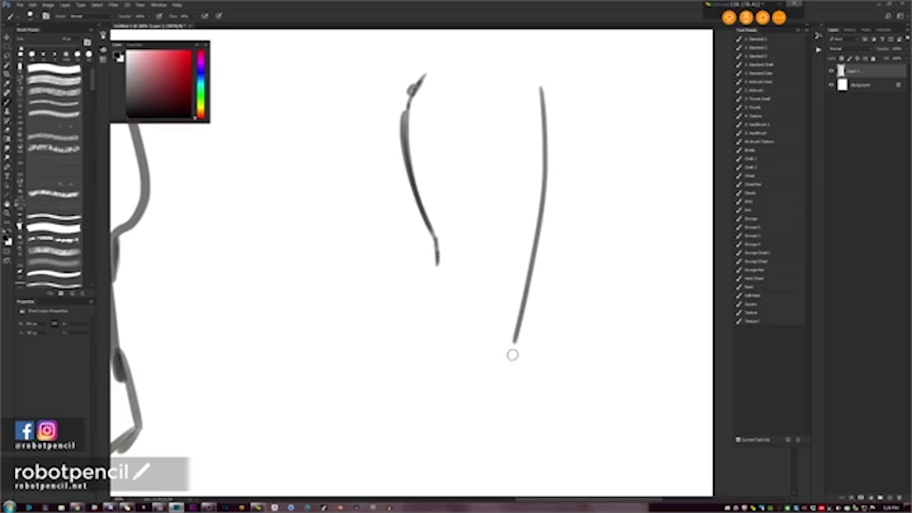
pyautogui.moveTo(522, 312); pyautogui.dragTo(517, 384)
pyautogui.moveTo(515, 341); pyautogui.dragTo(510, 381)
pyautogui.click(423, 237)
pyautogui.moveTo(434, 236); pyautogui.dragTo(447, 318)
pyautogui.moveTo(447, 269)
pyautogui.mouseDown()
pyautogui.moveTo(451, 367)
pyautogui.moveTo(479, 381)
pyautogui.moveTo(511, 381)
pyautogui.mouseUp()
pyautogui.moveTo(466, 387); pyautogui.dragTo(511, 381)
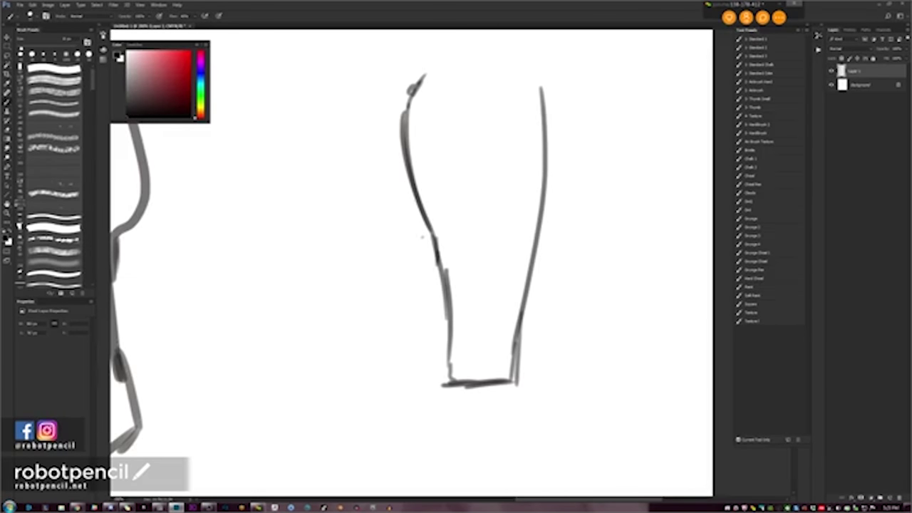
# Outline a narrow muscle along the forearm's left edge, pointed at the top and tapering toward the wrist.
pyautogui.moveTo(419, 79)
pyautogui.mouseDown()
pyautogui.moveTo(425, 59)
pyautogui.moveTo(425, 194)
pyautogui.mouseUp()
pyautogui.moveTo(426, 127); pyautogui.dragTo(432, 228)
pyautogui.moveTo(434, 48); pyautogui.dragTo(449, 107)
pyautogui.moveTo(441, 70)
pyautogui.mouseDown()
pyautogui.moveTo(450, 109)
pyautogui.moveTo(443, 158)
pyautogui.mouseUp()
pyautogui.moveTo(444, 122); pyautogui.dragTo(441, 230)
pyautogui.moveTo(447, 148); pyautogui.dragTo(449, 268)
pyautogui.moveTo(445, 197); pyautogui.dragTo(450, 291)
pyautogui.moveTo(428, 209); pyautogui.dragTo(439, 249)
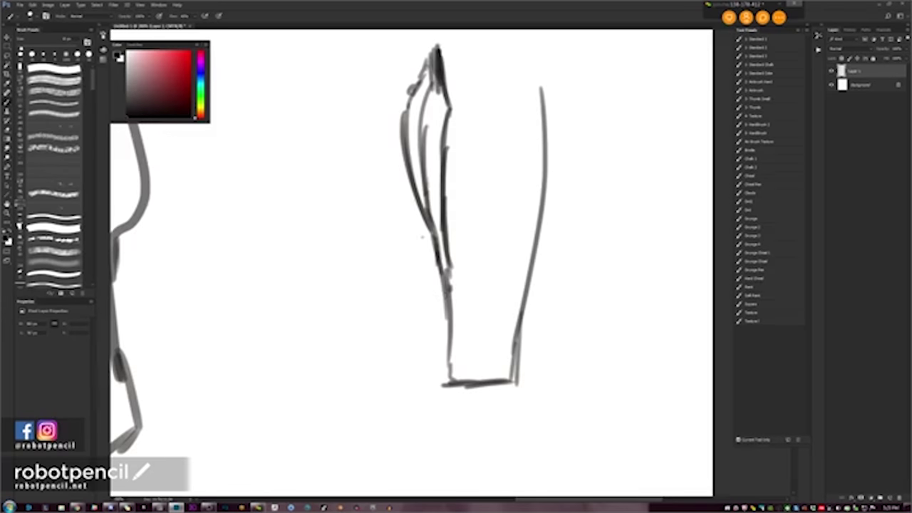
# Add a second slender muscle beside the outer left one with long, dark overlapping lines down the forearm.
pyautogui.moveTo(449, 202)
pyautogui.mouseDown()
pyautogui.moveTo(463, 274)
pyautogui.moveTo(457, 314)
pyautogui.mouseUp()
pyautogui.moveTo(458, 248); pyautogui.dragTo(457, 312)
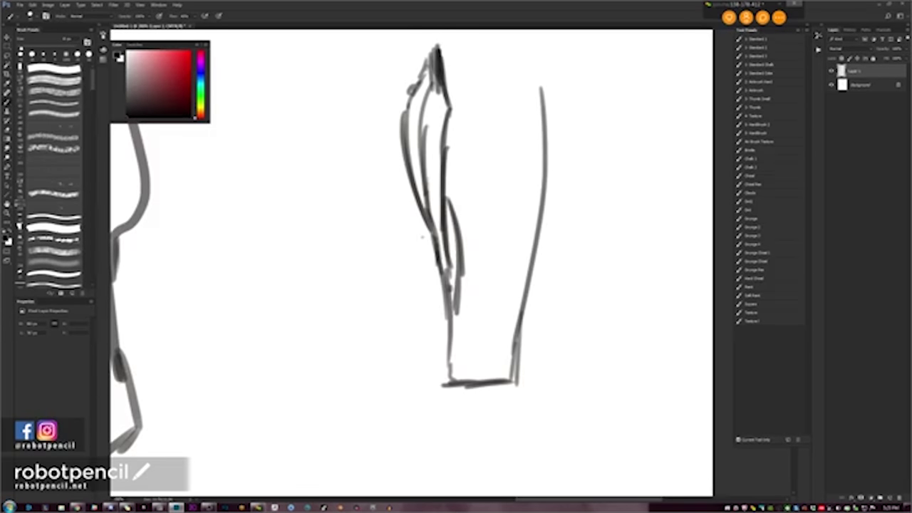
pyautogui.moveTo(444, 188)
pyautogui.mouseDown()
pyautogui.moveTo(454, 236)
pyautogui.moveTo(452, 217)
pyautogui.mouseUp()
pyautogui.moveTo(464, 115); pyautogui.dragTo(462, 283)
pyautogui.moveTo(459, 162); pyautogui.dragTo(463, 314)
# Draw the long central forearm muscle with a flat upper end, narrowing between two lines down to the wrist.
pyautogui.moveTo(467, 101)
pyautogui.mouseDown()
pyautogui.moveTo(511, 100)
pyautogui.moveTo(504, 207)
pyautogui.mouseUp()
pyautogui.moveTo(466, 127); pyautogui.dragTo(478, 294)
pyautogui.moveTo(467, 232); pyautogui.dragTo(471, 368)
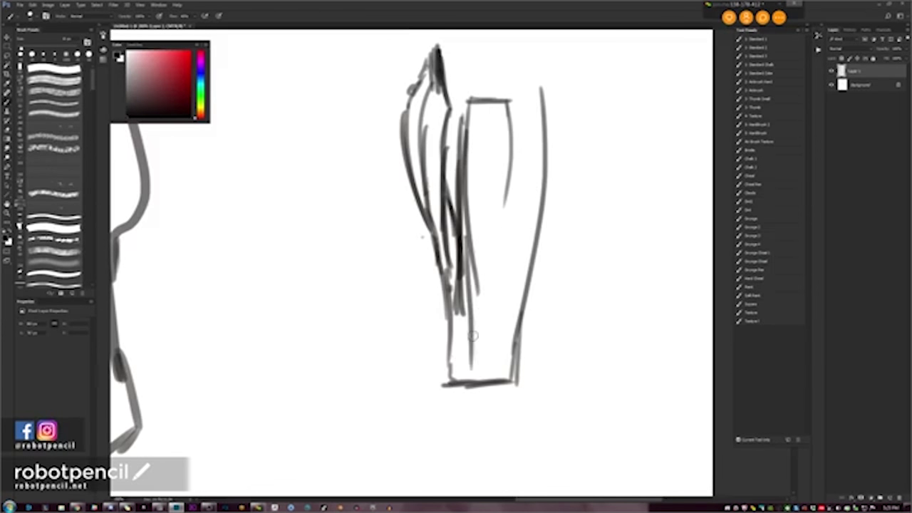
pyautogui.moveTo(475, 319); pyautogui.dragTo(467, 398)
pyautogui.moveTo(509, 194); pyautogui.dragTo(489, 341)
pyautogui.moveTo(495, 248); pyautogui.dragTo(486, 379)
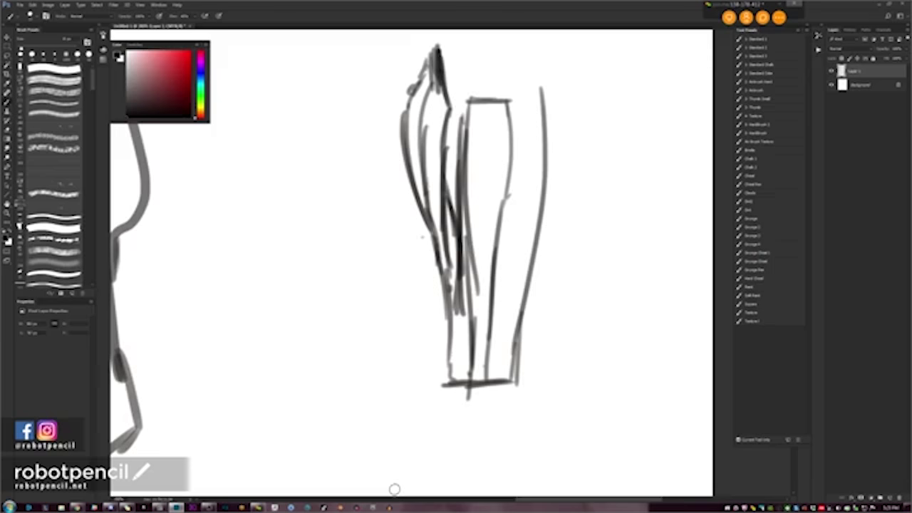
pyautogui.moveTo(470, 107); pyautogui.dragTo(511, 109)
# Darken the central muscle's left line and fan tendon lines out below the wrist toward the hand.
pyautogui.moveTo(460, 171); pyautogui.dragTo(470, 322)
pyautogui.moveTo(466, 384); pyautogui.dragTo(460, 409)
pyautogui.scroll(-7, 463, 399)
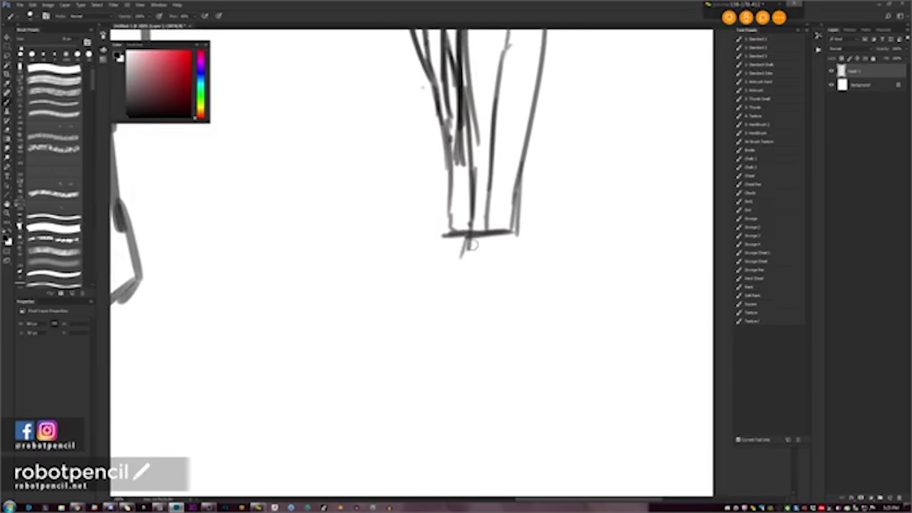
pyautogui.moveTo(471, 208); pyautogui.dragTo(448, 336)
pyautogui.moveTo(472, 253)
pyautogui.mouseDown()
pyautogui.moveTo(455, 335)
pyautogui.moveTo(490, 346)
pyautogui.moveTo(478, 340)
pyautogui.moveTo(491, 370)
pyautogui.mouseUp()
pyautogui.moveTo(493, 236); pyautogui.dragTo(487, 313)
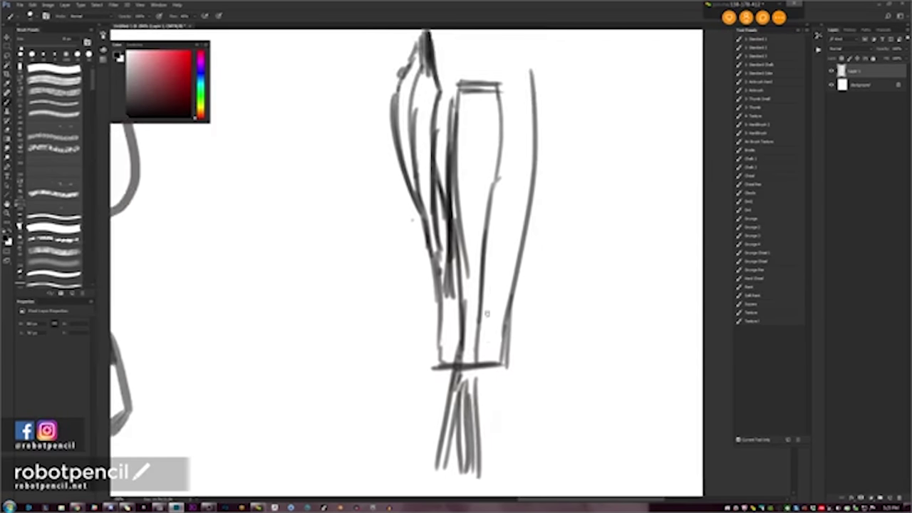
# Outline the muscle along the forearm's right edge, rounding its upper end and tapering it to the wrist.
pyautogui.moveTo(492, 214)
pyautogui.mouseDown()
pyautogui.moveTo(484, 272)
pyautogui.moveTo(478, 219)
pyautogui.mouseUp()
pyautogui.moveTo(516, 86)
pyautogui.mouseDown()
pyautogui.moveTo(496, 173)
pyautogui.moveTo(515, 94)
pyautogui.moveTo(520, 182)
pyautogui.moveTo(497, 177)
pyautogui.mouseUp()
pyautogui.hotkey('ctrl', 'z')
pyautogui.moveTo(488, 100); pyautogui.dragTo(500, 198)
pyautogui.moveTo(492, 125); pyautogui.dragTo(501, 211)
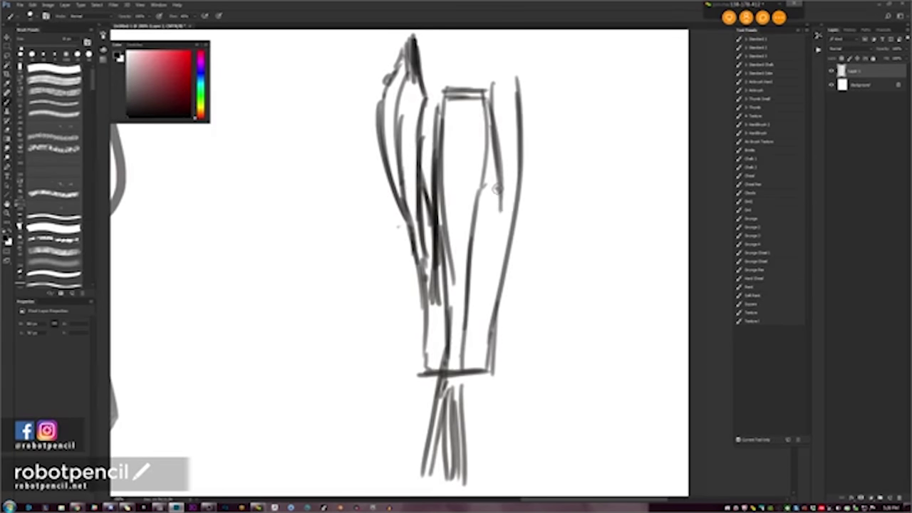
pyautogui.moveTo(497, 164); pyautogui.dragTo(482, 366)
pyautogui.moveTo(501, 249); pyautogui.dragTo(521, 117)
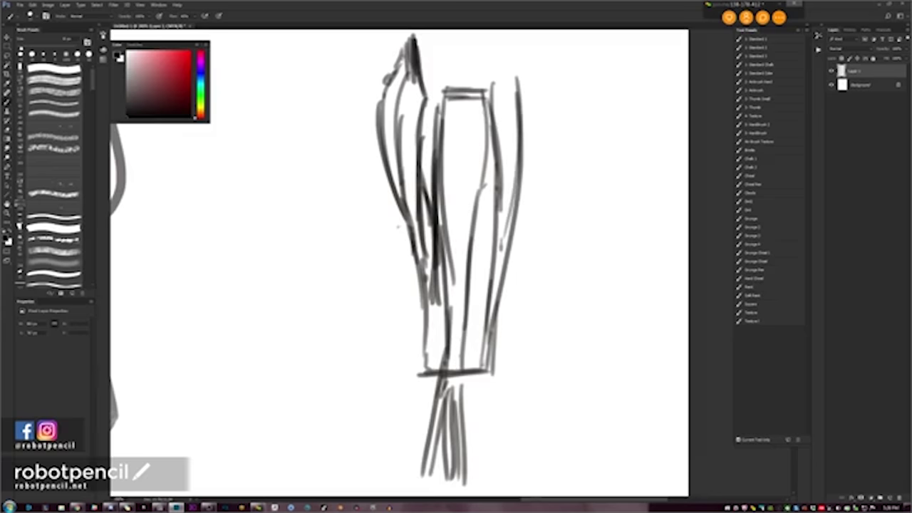
pyautogui.moveTo(502, 72); pyautogui.dragTo(503, 84)
pyautogui.moveTo(495, 97); pyautogui.dragTo(518, 82)
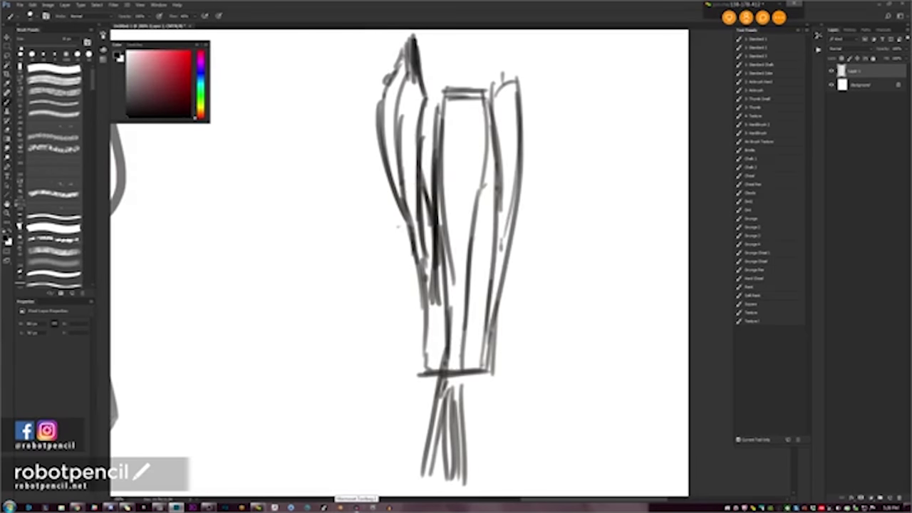
# Reinforce the line between the central and right muscles and mark the elbow with a small hook above them.
pyautogui.moveTo(485, 136); pyautogui.dragTo(501, 235)
pyautogui.moveTo(494, 114); pyautogui.dragTo(498, 152)
pyautogui.moveTo(477, 147); pyautogui.dragTo(505, 151)
pyautogui.moveTo(527, 225); pyautogui.dragTo(515, 155)
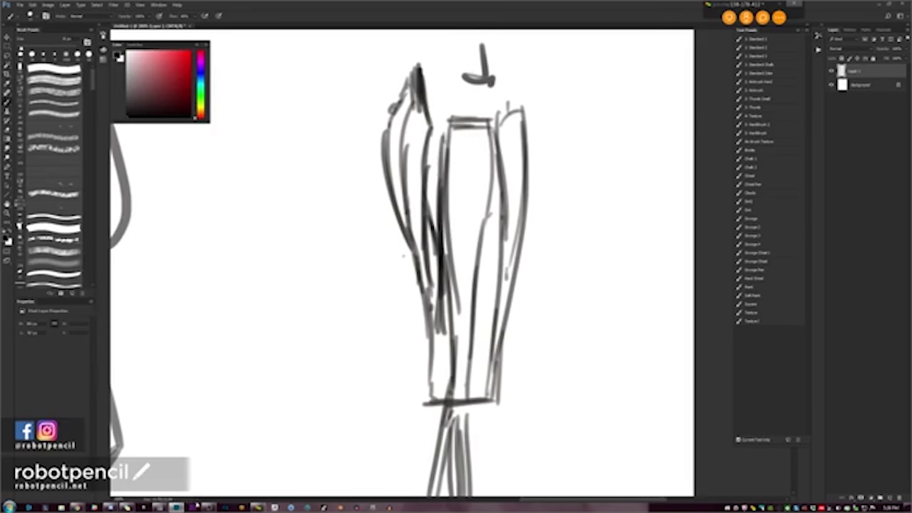
# Bring back the references, examine the coloured muscle reference enlarged over the sketch, and park it beside the drawing.
pyautogui.click(160, 507)
pyautogui.moveTo(145, 148); pyautogui.dragTo(379, 303)
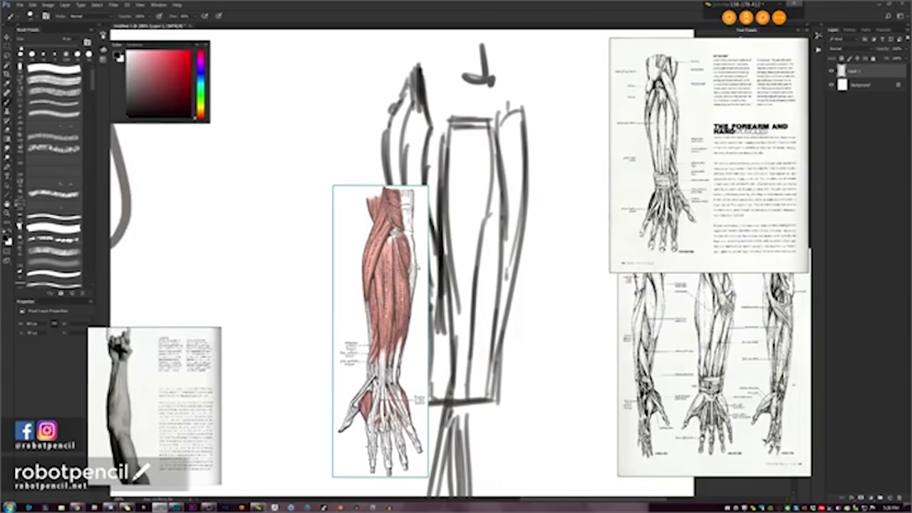
pyautogui.scroll(9, 391, 268)
pyautogui.scroll(-1, 435, 267)
pyautogui.moveTo(462, 268); pyautogui.dragTo(428, 220)
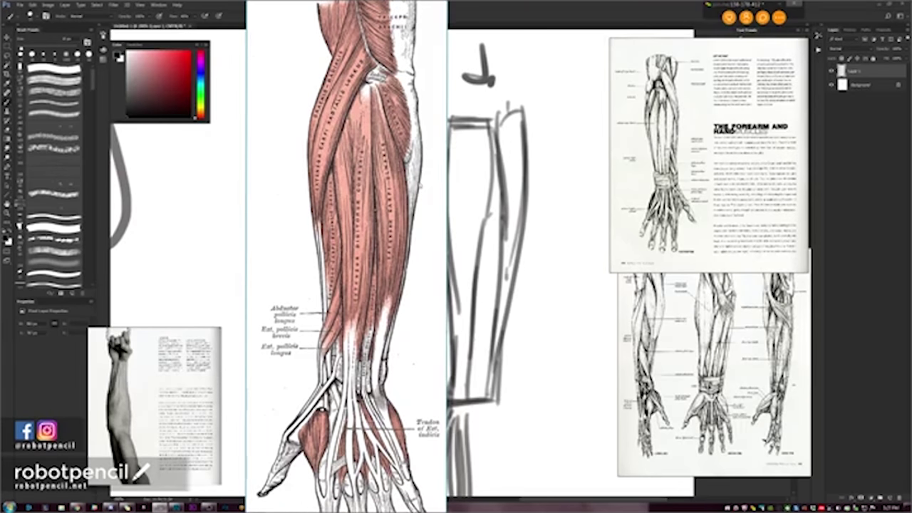
pyautogui.scroll(-9, 420, 187)
pyautogui.scroll(8, 425, 208)
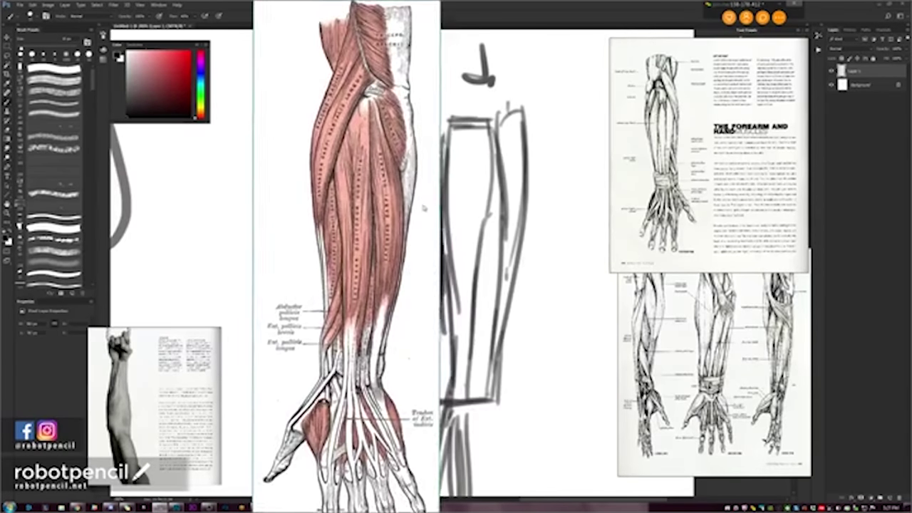
pyautogui.scroll(-3, 425, 209)
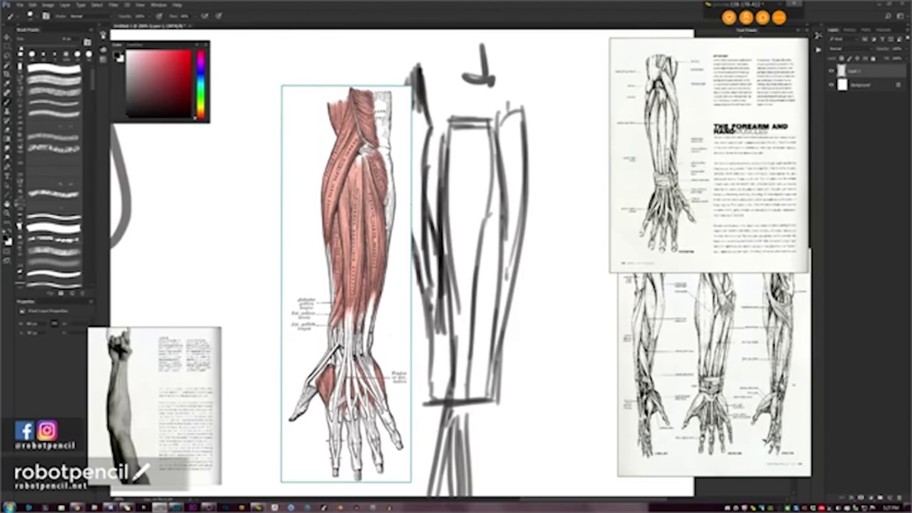
pyautogui.moveTo(350, 235); pyautogui.dragTo(182, 135)
pyautogui.scroll(-3, 240, 161)
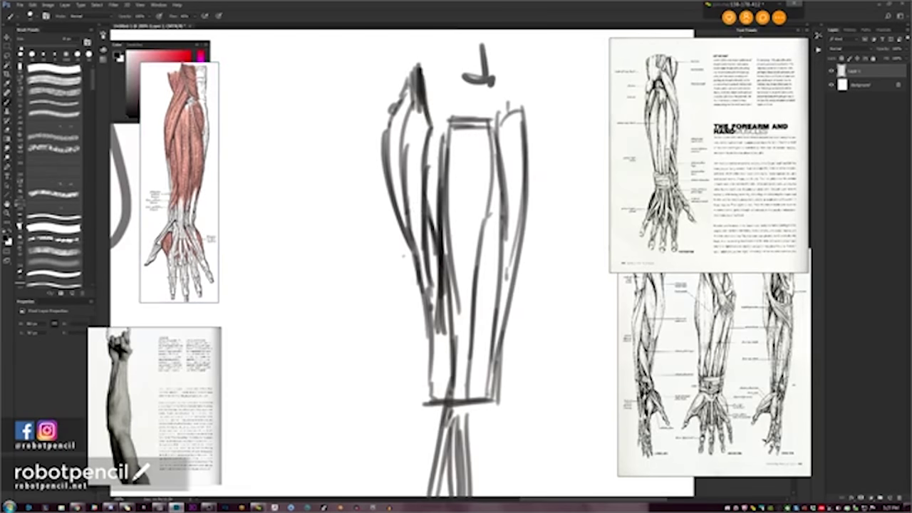
# Curve the left muscle group's upper lines up toward the elbow and upper arm, darkening its outer contour.
pyautogui.moveTo(418, 195)
pyautogui.mouseDown()
pyautogui.moveTo(442, 124)
pyautogui.moveTo(478, 90)
pyautogui.mouseUp()
pyautogui.moveTo(419, 178); pyautogui.dragTo(470, 77)
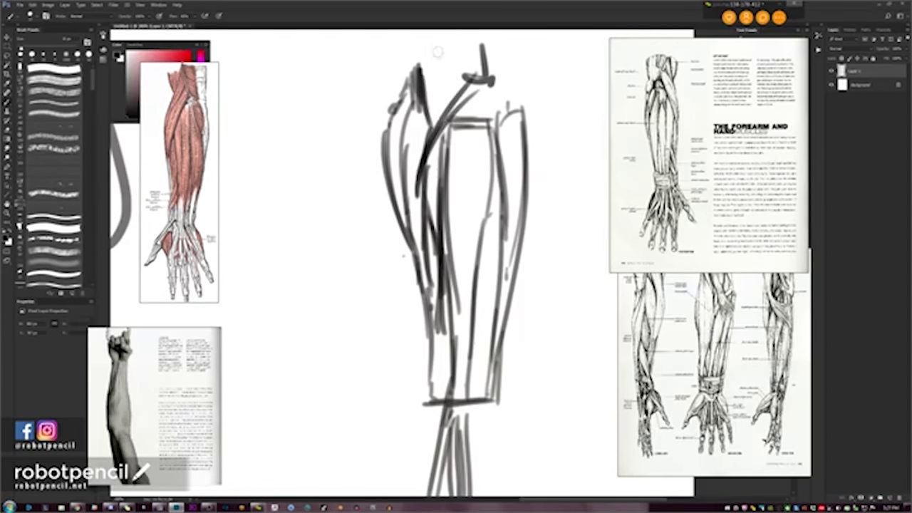
pyautogui.moveTo(447, 45); pyautogui.dragTo(388, 157)
pyautogui.moveTo(412, 71); pyautogui.dragTo(386, 217)
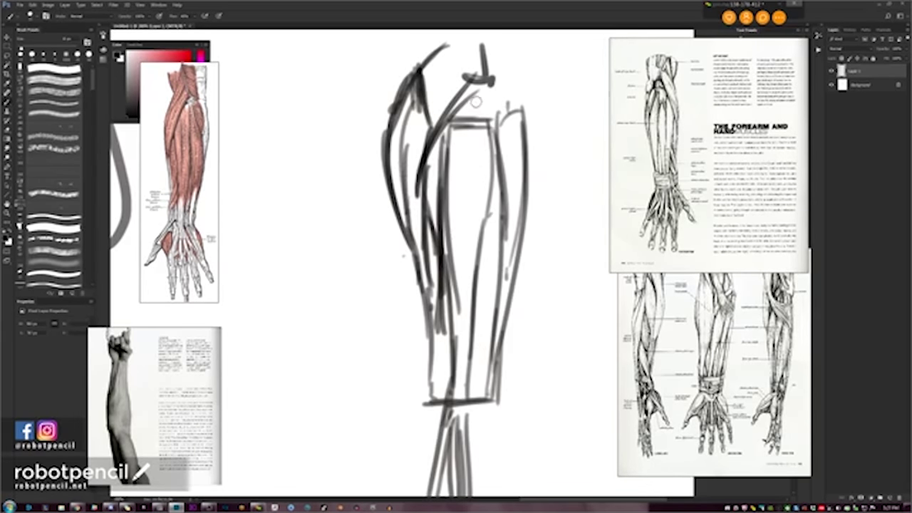
# Redraw the central muscle's upper sides so they converge at the elbow mark.
pyautogui.moveTo(469, 80); pyautogui.dragTo(489, 240)
pyautogui.moveTo(471, 100); pyautogui.dragTo(476, 277)
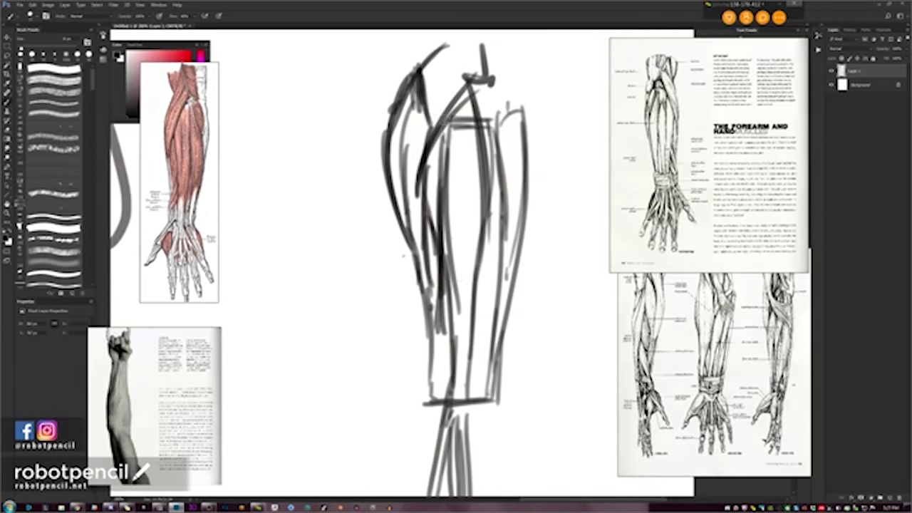
pyautogui.moveTo(443, 110); pyautogui.dragTo(449, 251)
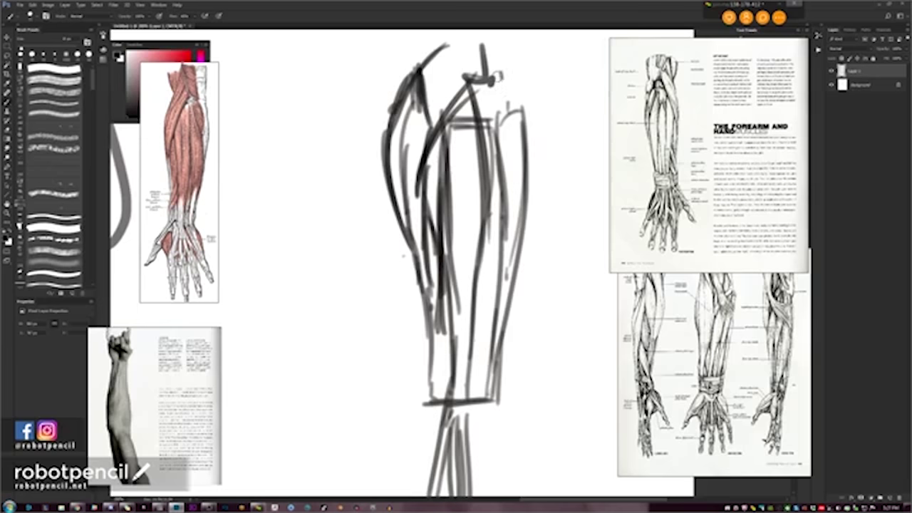
# Draw the short muscle slanting from the elbow to the right edge and the bone contour outside it.
pyautogui.moveTo(500, 74); pyautogui.dragTo(525, 213)
pyautogui.moveTo(472, 84)
pyautogui.mouseDown()
pyautogui.moveTo(507, 69)
pyautogui.moveTo(525, 152)
pyautogui.mouseUp()
pyautogui.moveTo(532, 65); pyautogui.dragTo(534, 162)
pyautogui.moveTo(534, 83); pyautogui.dragTo(526, 153)
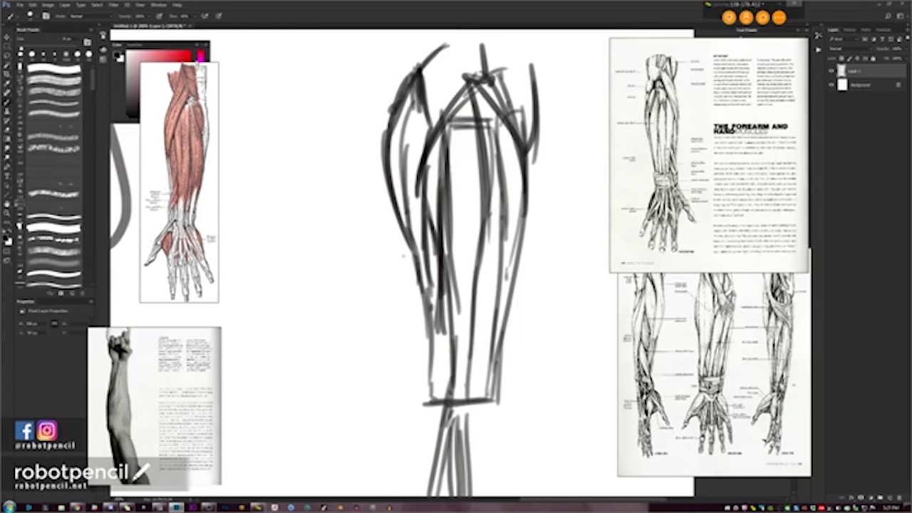
# Examine the elbow muscles and their labels on the enlarged coloured reference, then park it larger beside the drawing.
pyautogui.moveTo(187, 155)
pyautogui.mouseDown()
pyautogui.moveTo(287, 199)
pyautogui.moveTo(399, 202)
pyautogui.mouseUp()
pyautogui.scroll(10, 398, 202)
pyautogui.moveTo(471, 138); pyautogui.dragTo(475, 198)
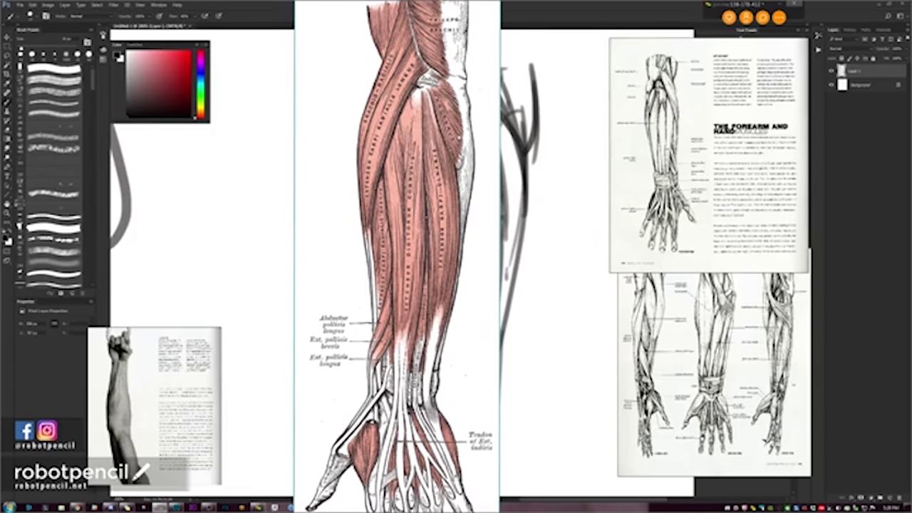
pyautogui.moveTo(399, 249); pyautogui.dragTo(397, 307)
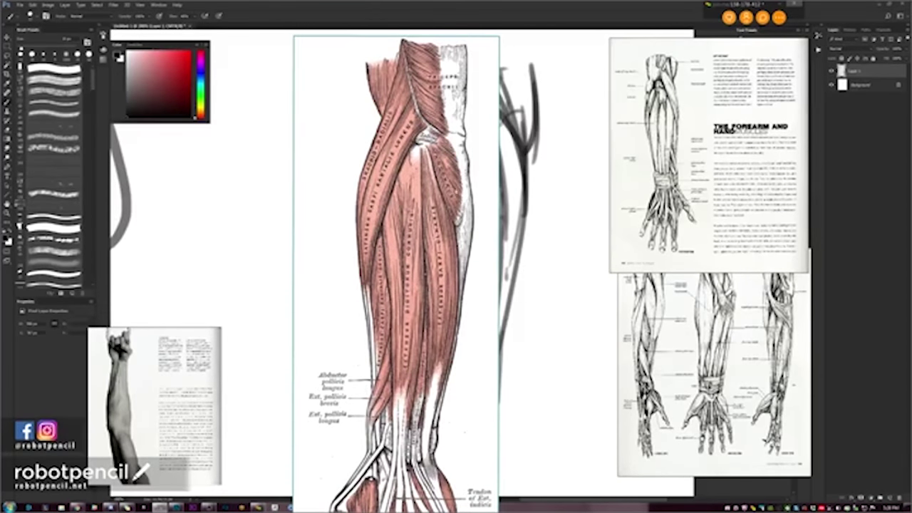
pyautogui.scroll(3, 456, 193)
pyautogui.moveTo(454, 145); pyautogui.dragTo(451, 193)
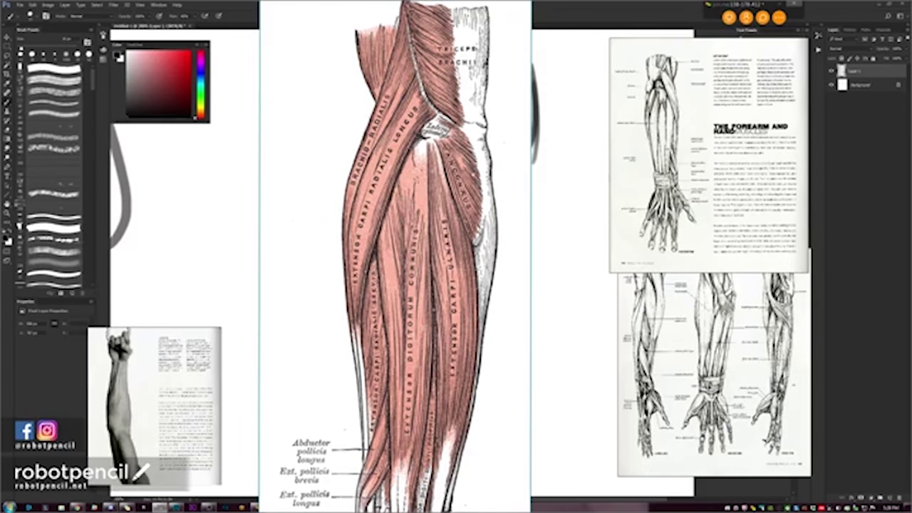
pyautogui.scroll(-10, 473, 170)
pyautogui.moveTo(453, 235)
pyautogui.mouseDown()
pyautogui.moveTo(297, 77)
pyautogui.moveTo(232, 77)
pyautogui.mouseUp()
pyautogui.scroll(-5, 177, 178)
pyautogui.scroll(6, 199, 142)
pyautogui.moveTo(204, 139); pyautogui.dragTo(196, 118)
pyautogui.scroll(-5, 195, 135)
pyautogui.moveTo(195, 159); pyautogui.dragTo(188, 133)
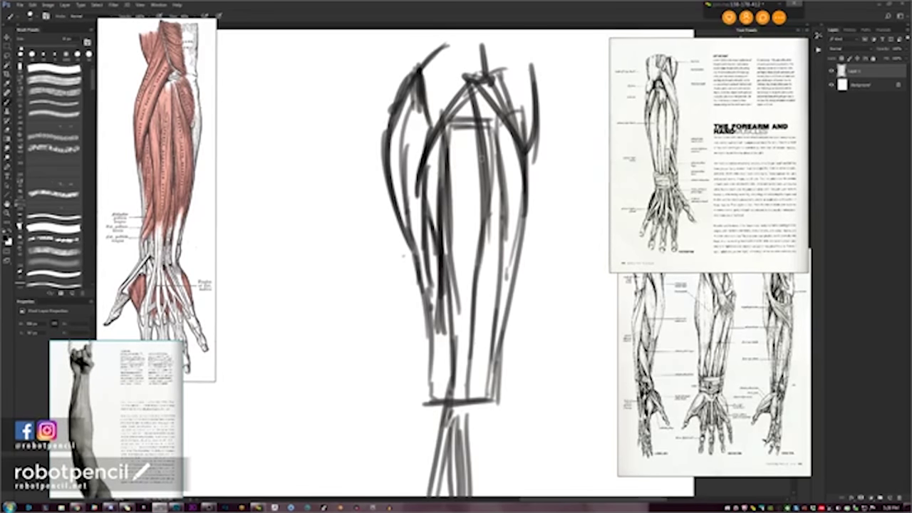
# Darken the short triangular muscle at the elbow and extend its outer line down the forearm's right side.
pyautogui.moveTo(512, 73)
pyautogui.mouseDown()
pyautogui.moveTo(526, 144)
pyautogui.moveTo(523, 134)
pyautogui.mouseUp()
pyautogui.moveTo(480, 76); pyautogui.dragTo(520, 104)
pyautogui.moveTo(520, 70); pyautogui.dragTo(535, 198)
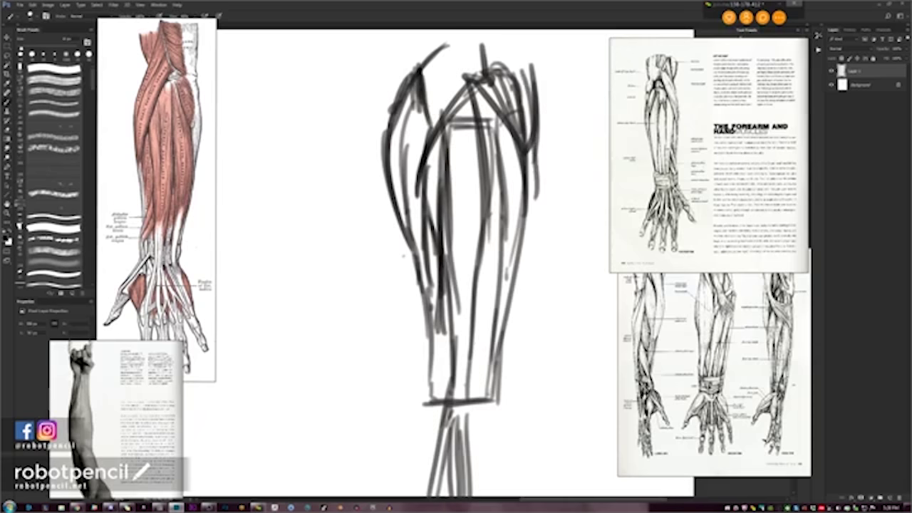
# Darken and thicken the outer edge of the short elbow muscle on the forearm's right side.
pyautogui.moveTo(533, 133); pyautogui.dragTo(529, 210)
pyautogui.moveTo(534, 173); pyautogui.dragTo(523, 221)
pyautogui.moveTo(527, 104); pyautogui.dragTo(530, 191)
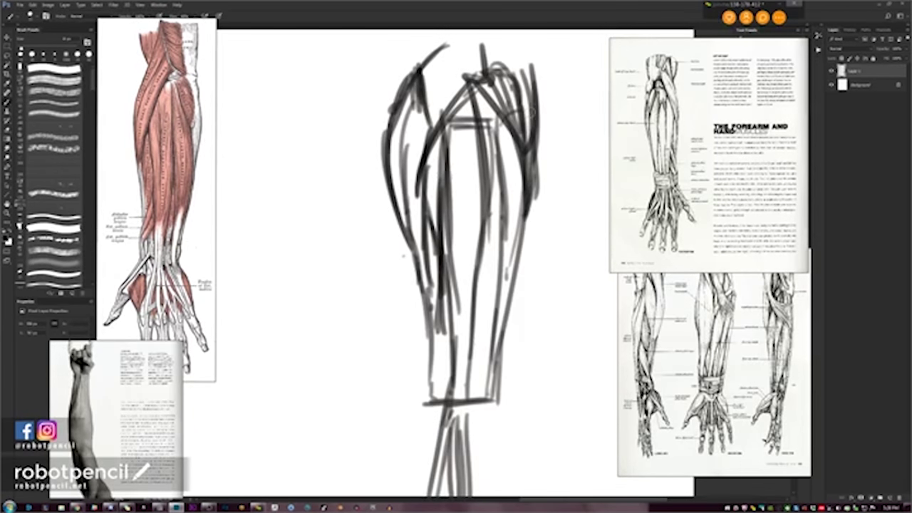
pyautogui.moveTo(529, 53); pyautogui.dragTo(532, 116)
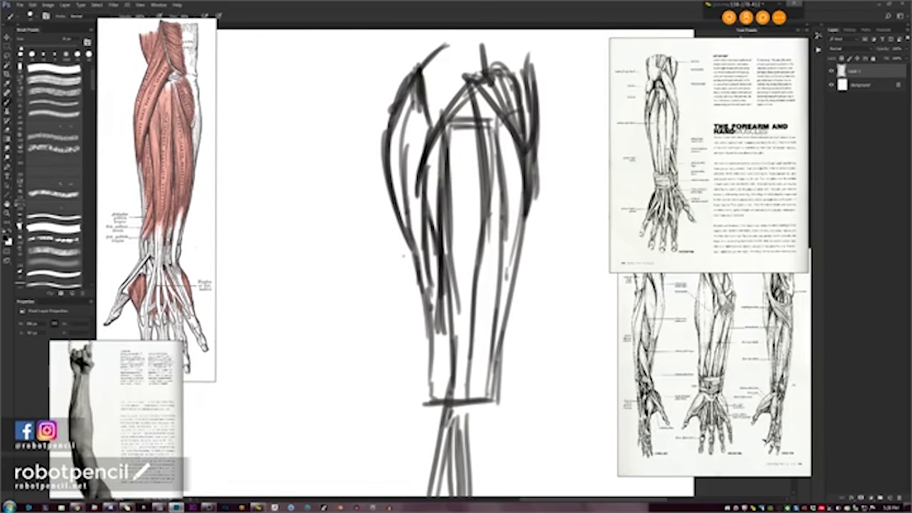
# Hide the reference images and sketch a new forearm outline on blank canvas below the bent arm, ending in a flat wrist line.
pyautogui.doubleClick(683, 178)
pyautogui.moveTo(356, 428); pyautogui.dragTo(435, 321)
pyautogui.moveTo(371, 408)
pyautogui.mouseDown()
pyautogui.moveTo(561, 243)
pyautogui.moveTo(728, 191)
pyautogui.mouseUp()
pyautogui.moveTo(571, 374)
pyautogui.mouseDown()
pyautogui.moveTo(552, 198)
pyautogui.moveTo(561, 297)
pyautogui.mouseUp()
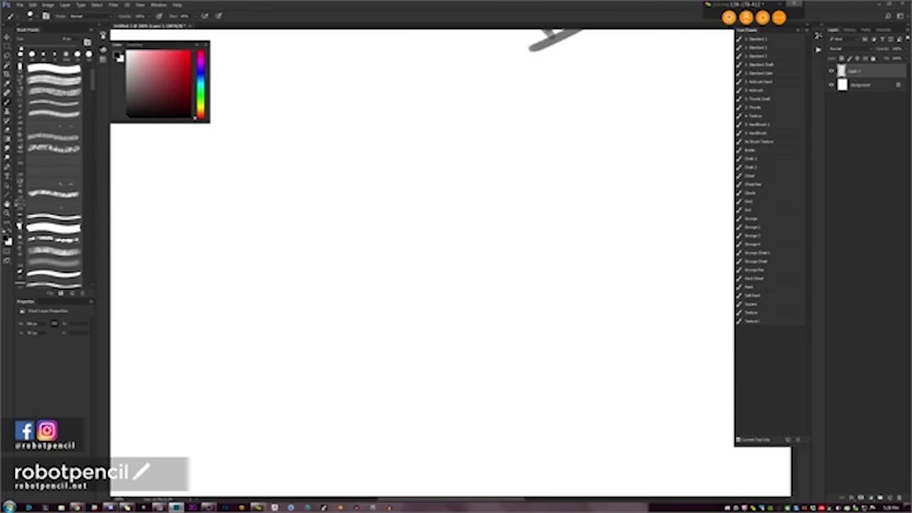
pyautogui.moveTo(405, 95); pyautogui.dragTo(423, 176)
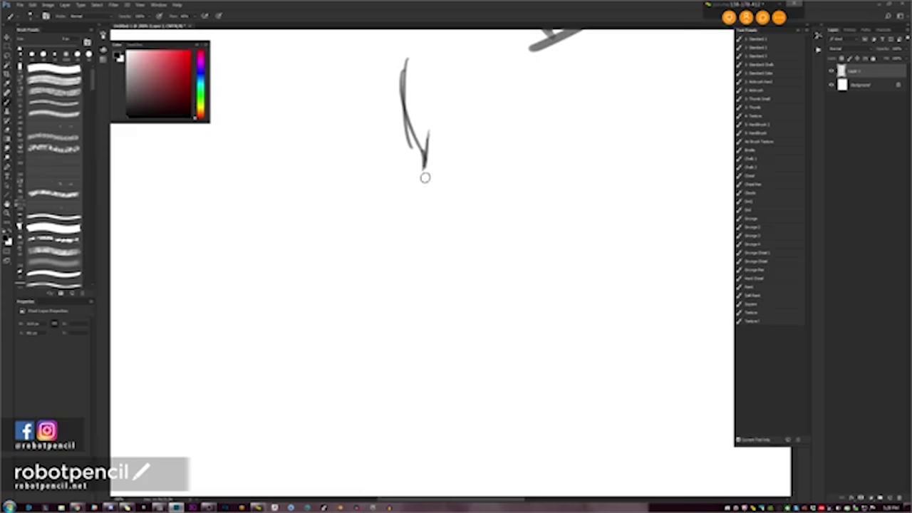
pyautogui.moveTo(429, 138)
pyautogui.mouseDown()
pyautogui.moveTo(411, 189)
pyautogui.moveTo(429, 146)
pyautogui.moveTo(411, 231)
pyautogui.mouseUp()
pyautogui.moveTo(411, 187); pyautogui.dragTo(422, 249)
pyautogui.moveTo(408, 191); pyautogui.dragTo(425, 274)
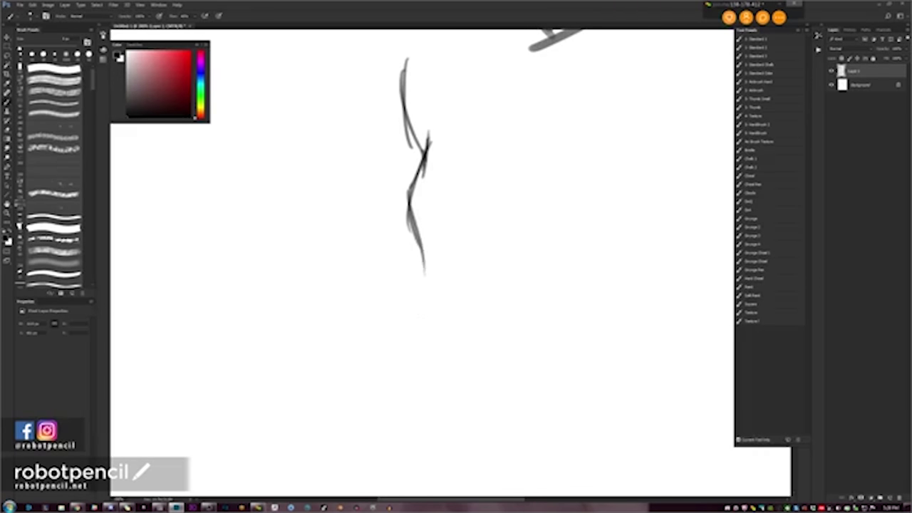
pyautogui.moveTo(423, 242); pyautogui.dragTo(422, 322)
pyautogui.moveTo(425, 307); pyautogui.dragTo(423, 345)
pyautogui.moveTo(477, 139)
pyautogui.mouseDown()
pyautogui.moveTo(482, 208)
pyautogui.moveTo(463, 303)
pyautogui.mouseUp()
pyautogui.moveTo(467, 279); pyautogui.dragTo(464, 329)
pyautogui.moveTo(415, 333); pyautogui.dragTo(464, 329)
# Draw the narrow outer muscle on the new outline's left side, with strokes fanning down from a pointed top to the contour's bulge.
pyautogui.press('z')
pyautogui.click(478, 289)
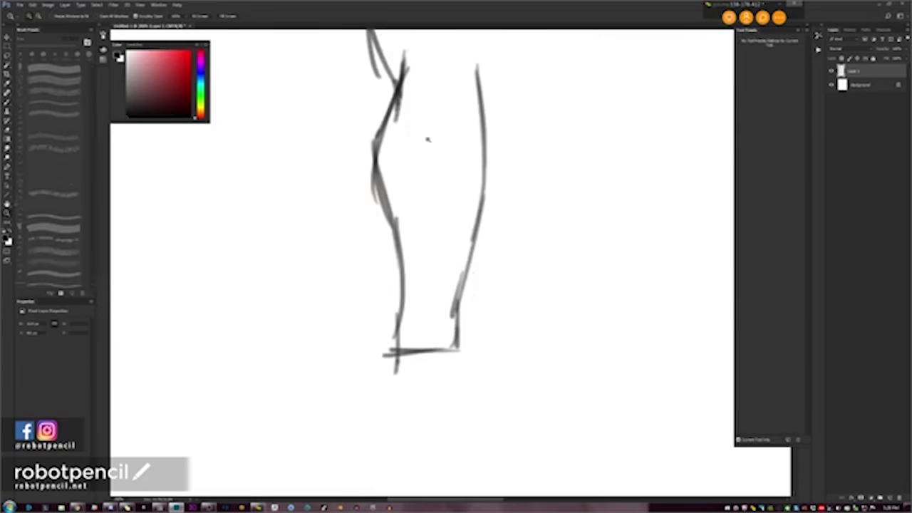
pyautogui.press('b')
pyautogui.moveTo(427, 140); pyautogui.dragTo(435, 175)
pyautogui.moveTo(408, 98); pyautogui.dragTo(380, 175)
pyautogui.moveTo(416, 82)
pyautogui.mouseDown()
pyautogui.moveTo(392, 164)
pyautogui.moveTo(432, 105)
pyautogui.mouseUp()
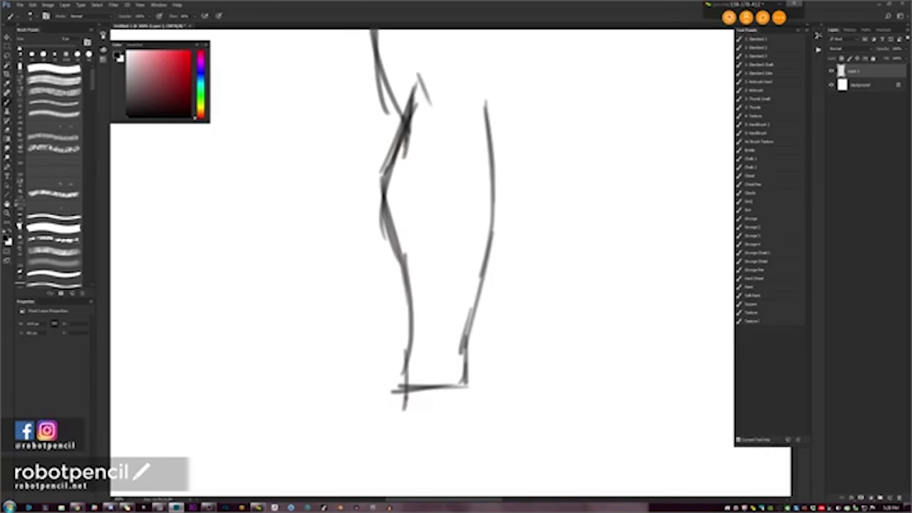
pyautogui.moveTo(416, 66)
pyautogui.mouseDown()
pyautogui.moveTo(441, 125)
pyautogui.moveTo(389, 187)
pyautogui.mouseUp()
pyautogui.moveTo(433, 96); pyautogui.dragTo(394, 187)
pyautogui.moveTo(419, 127); pyautogui.dragTo(384, 208)
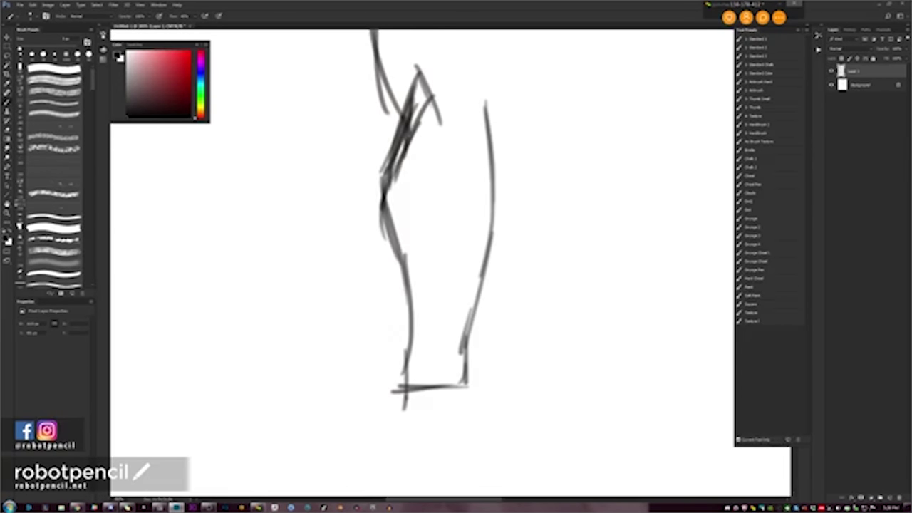
# Draw a second muscle band curving from the elbow point down to the left contour, and join its top to the outer muscle.
pyautogui.moveTo(432, 97)
pyautogui.mouseDown()
pyautogui.moveTo(445, 136)
pyautogui.moveTo(400, 241)
pyautogui.mouseUp()
pyautogui.moveTo(425, 156); pyautogui.dragTo(401, 246)
pyautogui.moveTo(437, 130)
pyautogui.mouseDown()
pyautogui.moveTo(400, 239)
pyautogui.moveTo(426, 126)
pyautogui.moveTo(384, 223)
pyautogui.mouseUp()
pyautogui.moveTo(407, 118); pyautogui.dragTo(384, 206)
pyautogui.moveTo(419, 84)
pyautogui.mouseDown()
pyautogui.moveTo(383, 196)
pyautogui.moveTo(442, 134)
pyautogui.mouseUp()
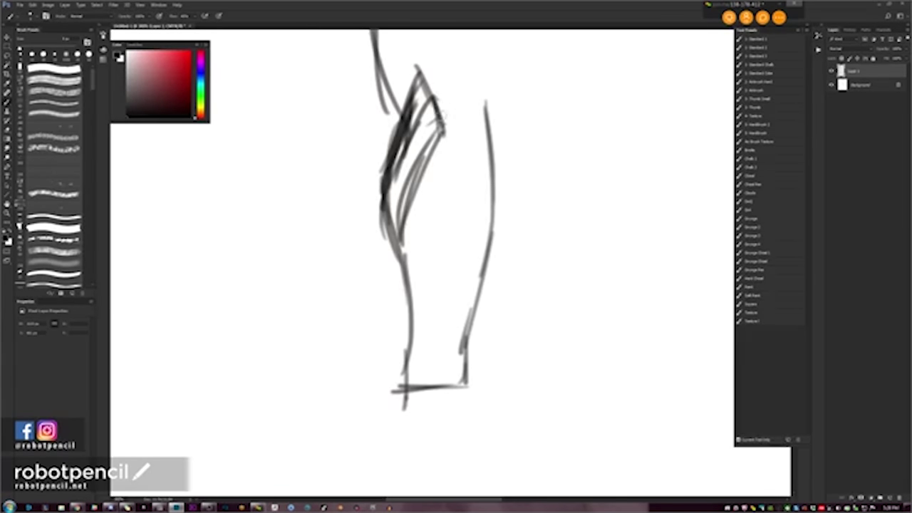
pyautogui.moveTo(433, 97); pyautogui.dragTo(444, 130)
# Raise the outer muscle's tip to a higher point above the elbow and darken its sloping outer edge.
pyautogui.moveTo(428, 68); pyautogui.dragTo(446, 118)
pyautogui.moveTo(441, 58); pyautogui.dragTo(447, 124)
pyautogui.moveTo(440, 59); pyautogui.dragTo(415, 86)
pyautogui.moveTo(441, 58); pyautogui.dragTo(406, 102)
pyautogui.moveTo(436, 62); pyautogui.dragTo(384, 170)
pyautogui.moveTo(426, 99); pyautogui.dragTo(411, 122)
pyautogui.moveTo(442, 83); pyautogui.dragTo(420, 110)
# Reinforce the second band down to the left contour and draw a slim, leaf-shaped muscle along its inner side.
pyautogui.moveTo(440, 58)
pyautogui.mouseDown()
pyautogui.moveTo(444, 101)
pyautogui.moveTo(401, 232)
pyautogui.mouseUp()
pyautogui.moveTo(438, 133); pyautogui.dragTo(397, 259)
pyautogui.moveTo(423, 166)
pyautogui.mouseDown()
pyautogui.moveTo(406, 239)
pyautogui.moveTo(407, 279)
pyautogui.mouseUp()
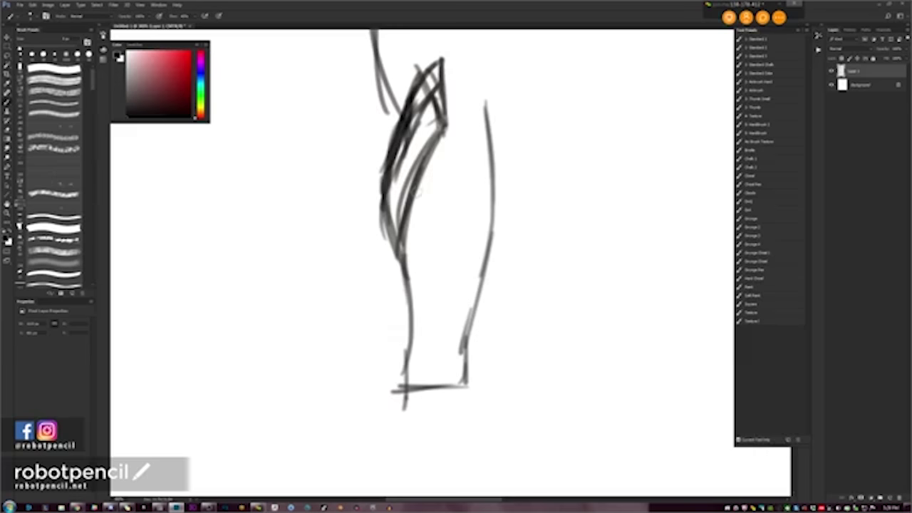
pyautogui.moveTo(417, 188)
pyautogui.mouseDown()
pyautogui.moveTo(423, 243)
pyautogui.moveTo(413, 291)
pyautogui.mouseUp()
pyautogui.moveTo(413, 290)
pyautogui.mouseDown()
pyautogui.moveTo(416, 207)
pyautogui.moveTo(416, 247)
pyautogui.mouseUp()
pyautogui.moveTo(422, 174); pyautogui.dragTo(420, 239)
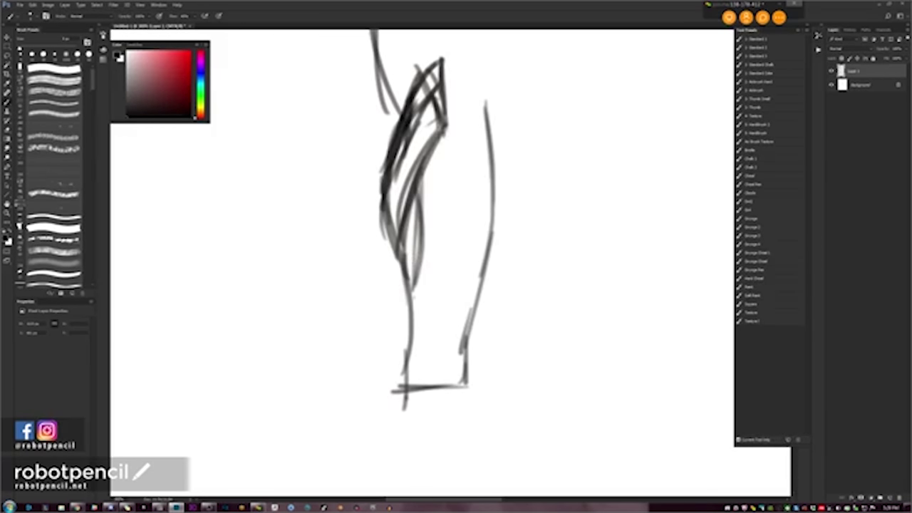
# Draw the long central muscle from the elbow point to the wrist with curved lines on both sides.
pyautogui.moveTo(447, 127)
pyautogui.mouseDown()
pyautogui.moveTo(451, 60)
pyautogui.moveTo(449, 349)
pyautogui.mouseUp()
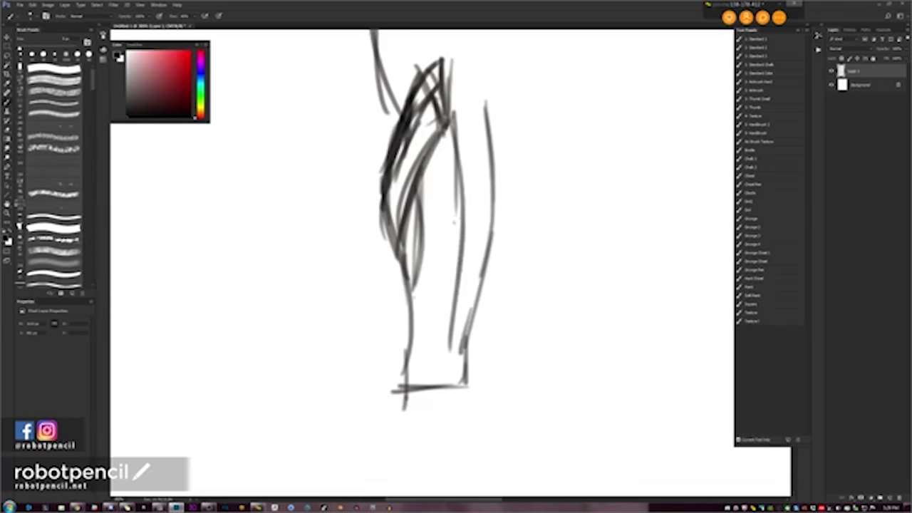
pyautogui.moveTo(454, 227); pyautogui.dragTo(439, 383)
pyautogui.moveTo(419, 165); pyautogui.dragTo(433, 230)
pyautogui.moveTo(425, 192); pyautogui.dragTo(424, 314)
pyautogui.moveTo(430, 238); pyautogui.dragTo(425, 386)
pyautogui.moveTo(450, 140)
pyautogui.mouseDown()
pyautogui.moveTo(458, 220)
pyautogui.moveTo(455, 146)
pyautogui.moveTo(441, 375)
pyautogui.mouseUp()
# Darken the central tendons above the wrist and clean the gap beside them with white strokes.
pyautogui.moveTo(452, 300); pyautogui.dragTo(440, 382)
pyautogui.moveTo(436, 349); pyautogui.dragTo(430, 371)
pyautogui.moveTo(431, 326); pyautogui.dragTo(430, 386)
pyautogui.moveTo(435, 343); pyautogui.dragTo(429, 390)
pyautogui.moveTo(435, 343); pyautogui.dragTo(428, 391)
pyautogui.press('x')
pyautogui.moveTo(423, 299); pyautogui.dragTo(425, 363)
pyautogui.moveTo(421, 320); pyautogui.dragTo(421, 373)
pyautogui.press('x')
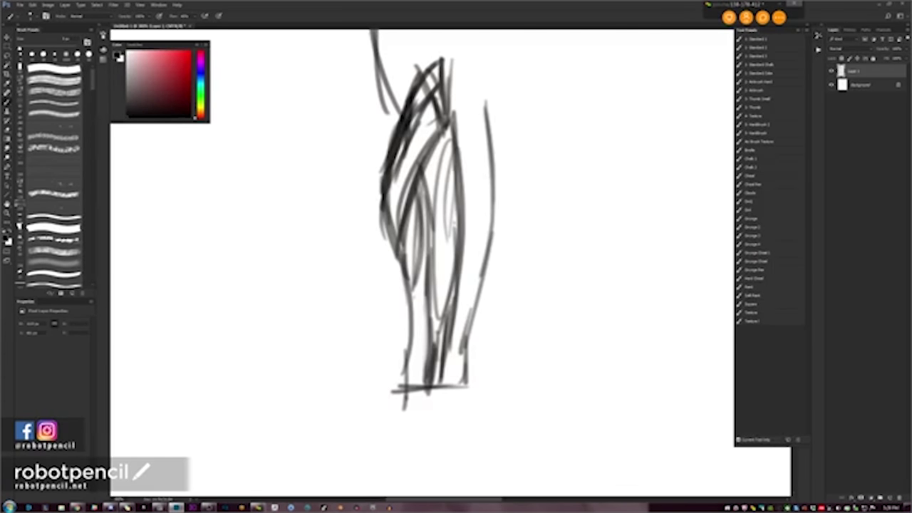
pyautogui.moveTo(433, 322); pyautogui.dragTo(427, 391)
pyautogui.moveTo(432, 354); pyautogui.dragTo(429, 388)
# Darken the elbow junction and the upper edge of the band where the central muscle begins.
pyautogui.moveTo(453, 116); pyautogui.dragTo(446, 127)
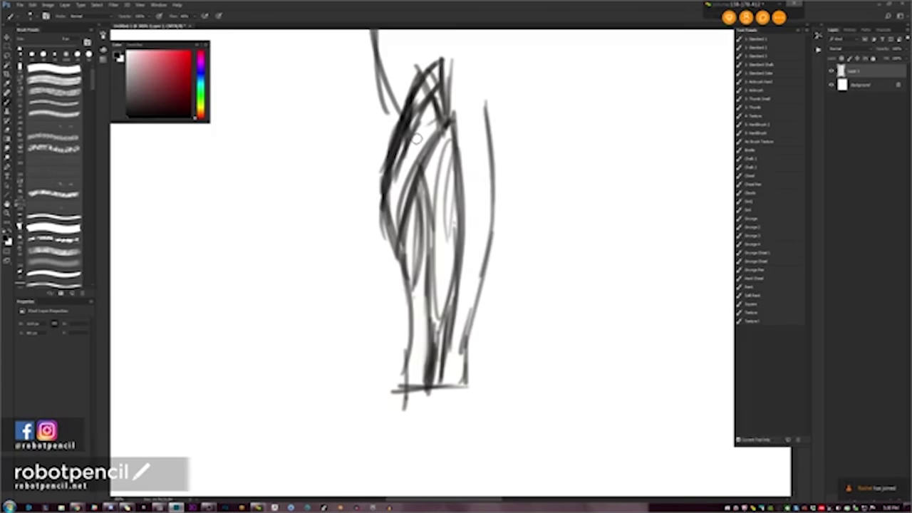
pyautogui.moveTo(420, 165); pyautogui.dragTo(431, 195)
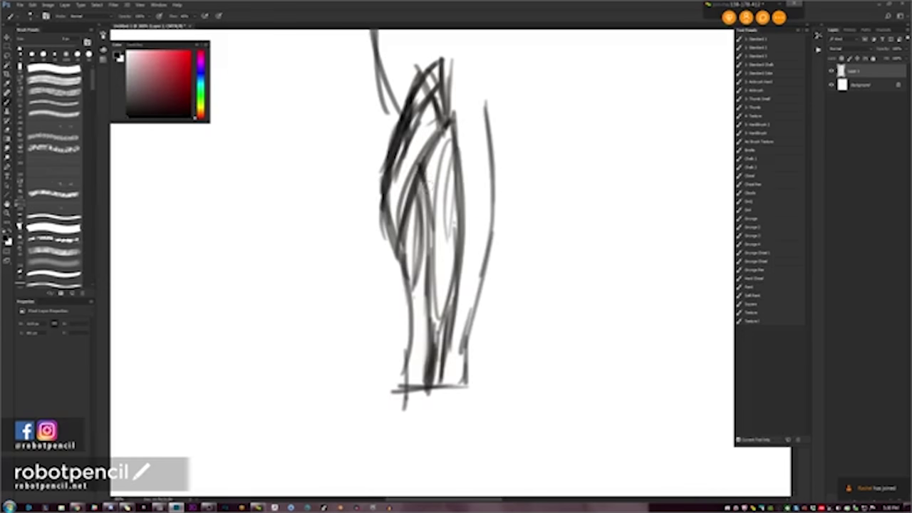
pyautogui.moveTo(435, 130); pyautogui.dragTo(422, 164)
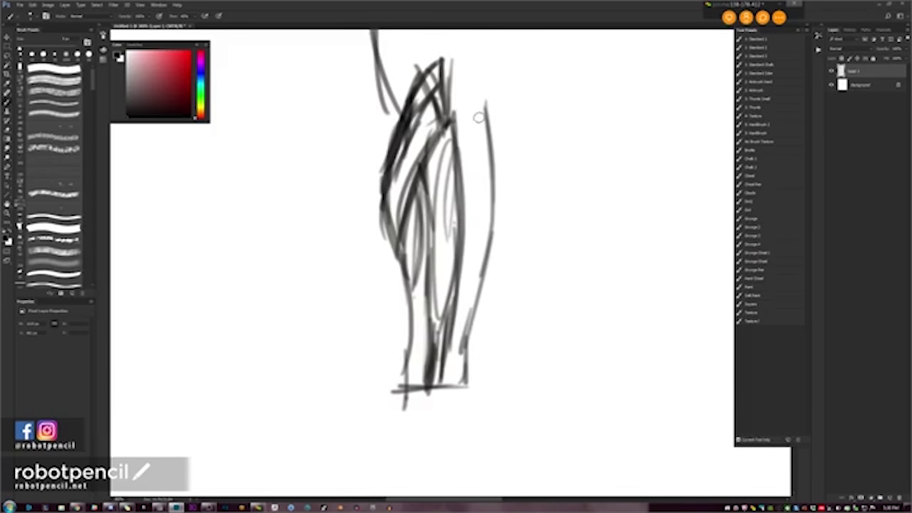
# Draw the long muscle right of the central one, curving from the elbow along the right contour into tendons at the wrist.
pyautogui.moveTo(478, 103); pyautogui.dragTo(484, 118)
pyautogui.moveTo(466, 83); pyautogui.dragTo(481, 198)
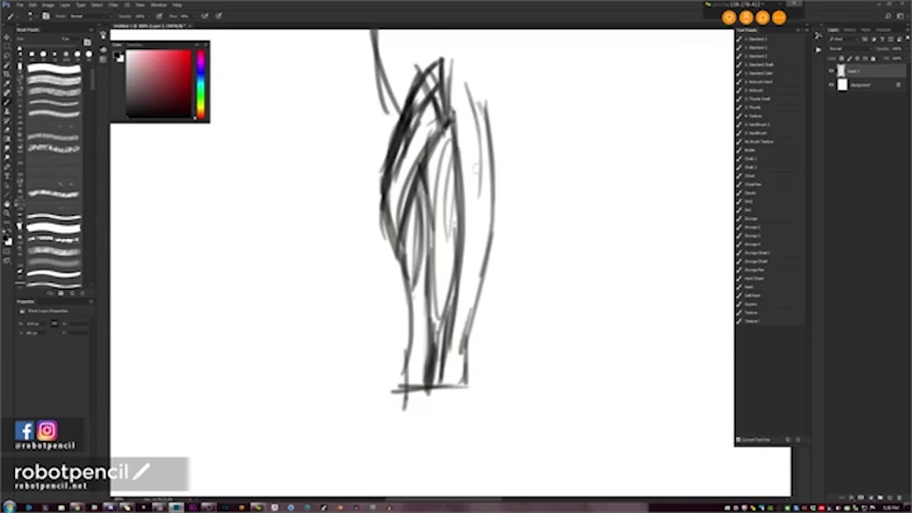
pyautogui.moveTo(453, 111); pyautogui.dragTo(481, 196)
pyautogui.moveTo(457, 103); pyautogui.dragTo(482, 253)
pyautogui.moveTo(477, 153)
pyautogui.mouseDown()
pyautogui.moveTo(490, 228)
pyautogui.moveTo(485, 290)
pyautogui.mouseUp()
pyautogui.moveTo(478, 204); pyautogui.dragTo(476, 311)
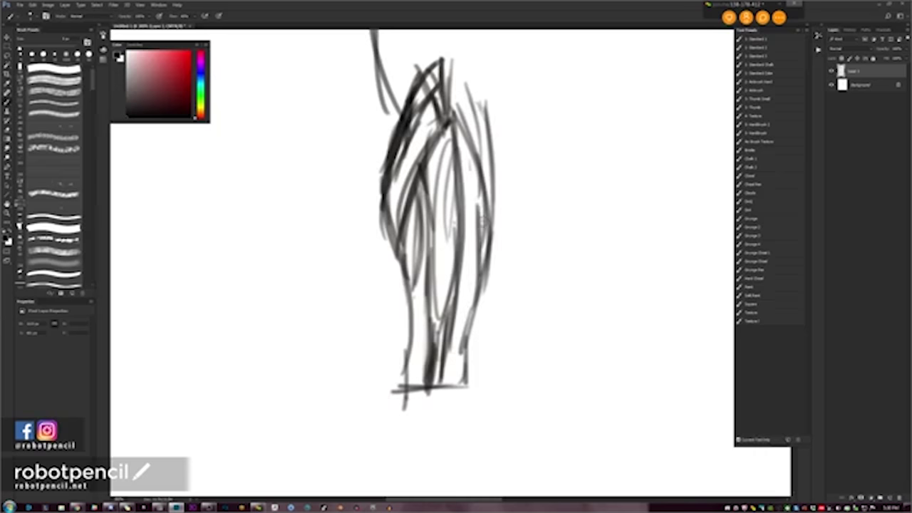
pyautogui.moveTo(483, 222); pyautogui.dragTo(459, 356)
pyautogui.moveTo(465, 241); pyautogui.dragTo(452, 364)
pyautogui.moveTo(456, 332); pyautogui.dragTo(450, 378)
pyautogui.moveTo(459, 347); pyautogui.dragTo(457, 381)
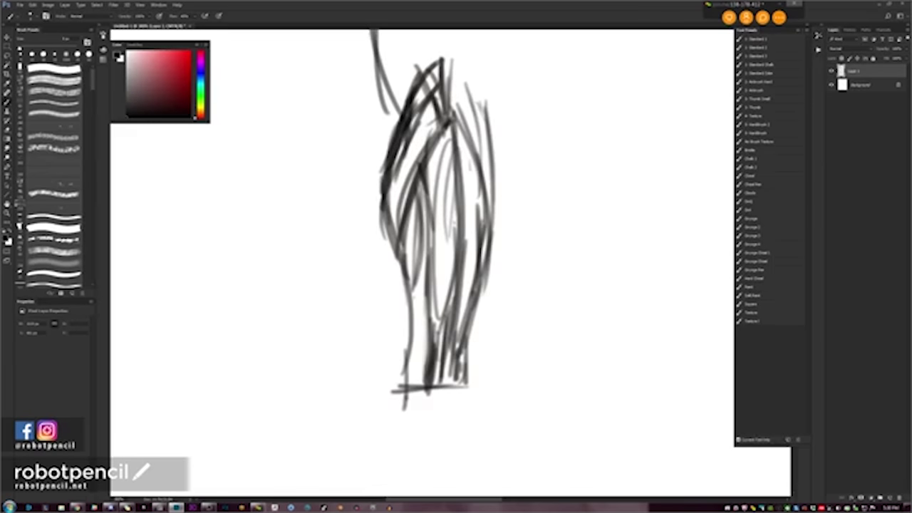
# Draw the short triangular muscle fanning from the elbow point to the right contour and darken the upper tip.
pyautogui.moveTo(485, 113)
pyautogui.mouseDown()
pyautogui.moveTo(481, 177)
pyautogui.moveTo(459, 127)
pyautogui.moveTo(475, 156)
pyautogui.mouseUp()
pyautogui.moveTo(453, 105); pyautogui.dragTo(480, 128)
pyautogui.moveTo(443, 91); pyautogui.dragTo(490, 134)
pyautogui.moveTo(445, 96)
pyautogui.mouseDown()
pyautogui.moveTo(489, 136)
pyautogui.moveTo(480, 175)
pyautogui.mouseUp()
pyautogui.moveTo(483, 168); pyautogui.dragTo(487, 124)
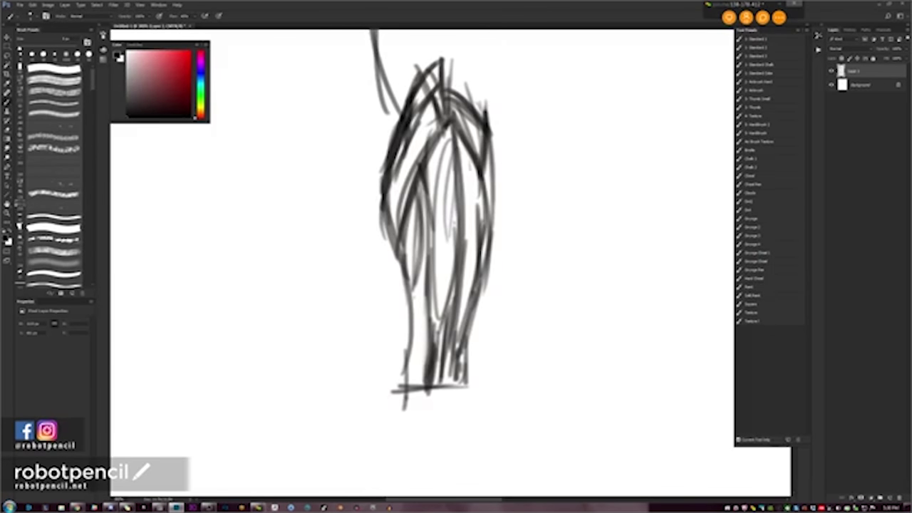
pyautogui.moveTo(445, 55); pyautogui.dragTo(442, 92)
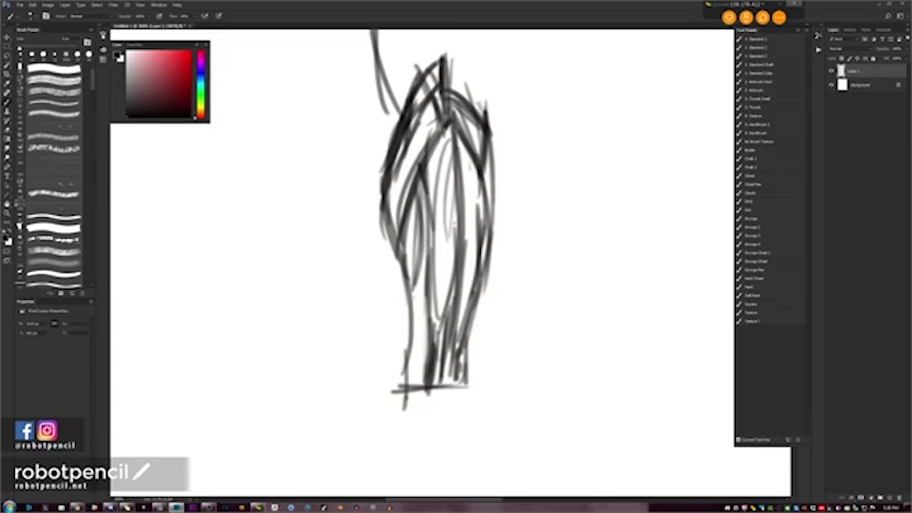
# Reinforce the forearm's outer contours on both sides and mark the bony bumps at the wrist.
pyautogui.moveTo(384, 171); pyautogui.dragTo(394, 254)
pyautogui.moveTo(389, 221); pyautogui.dragTo(403, 265)
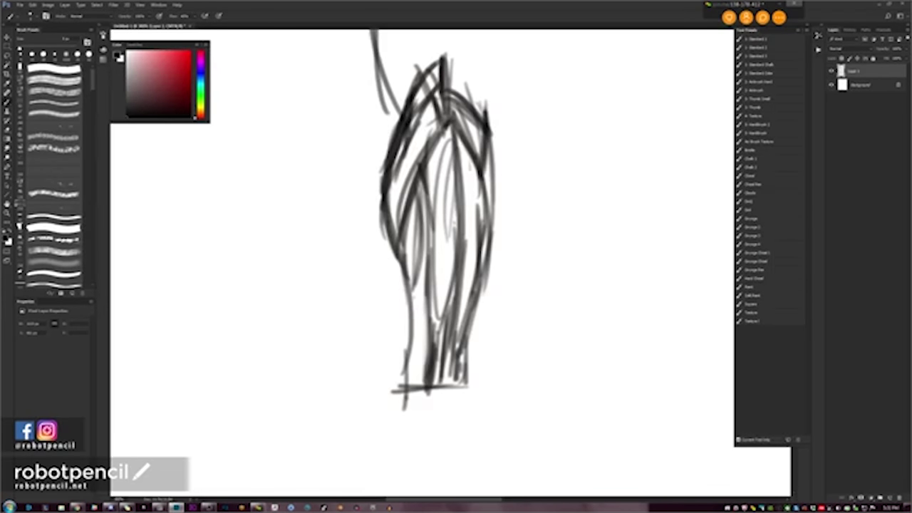
pyautogui.moveTo(410, 293); pyautogui.dragTo(407, 380)
pyautogui.moveTo(461, 347); pyautogui.dragTo(461, 381)
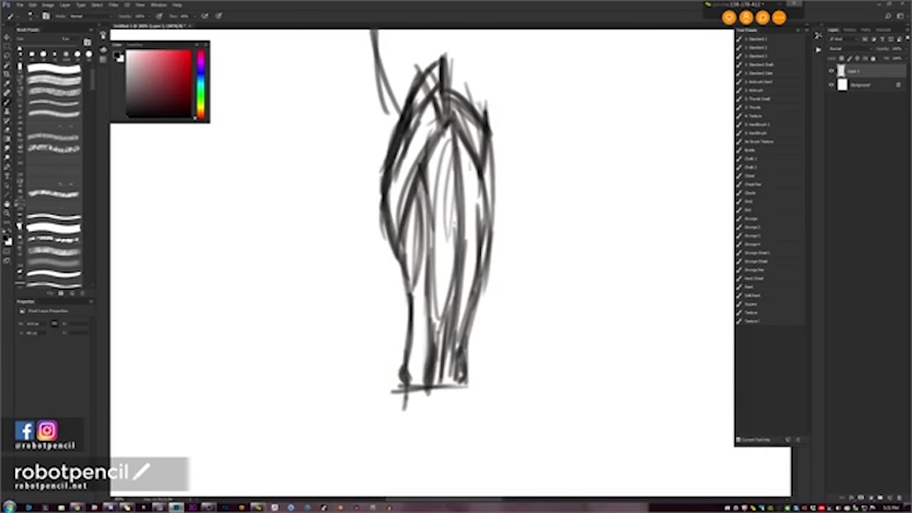
pyautogui.moveTo(491, 118); pyautogui.dragTo(489, 255)
pyautogui.moveTo(494, 214); pyautogui.dragTo(471, 343)
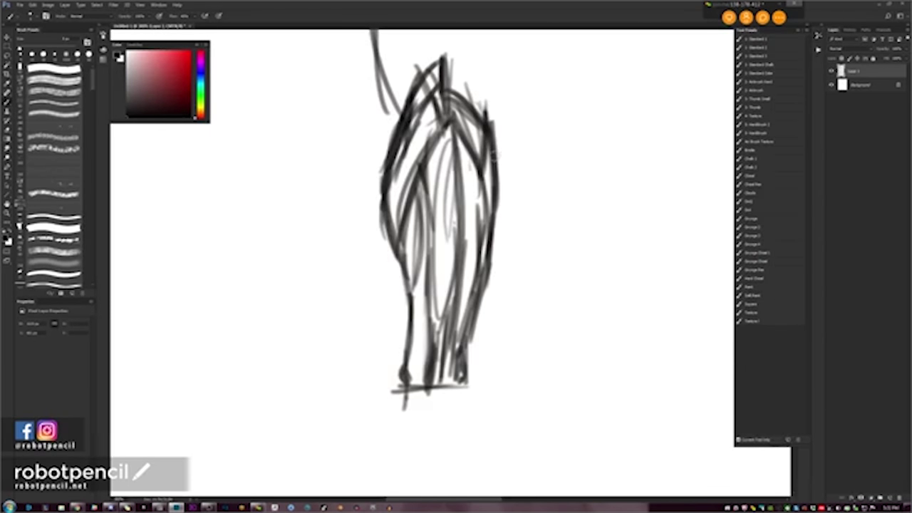
# Fade the inner muscle lines of the new forearm sketch to light gray with a resized soft eraser.
pyautogui.press('e')
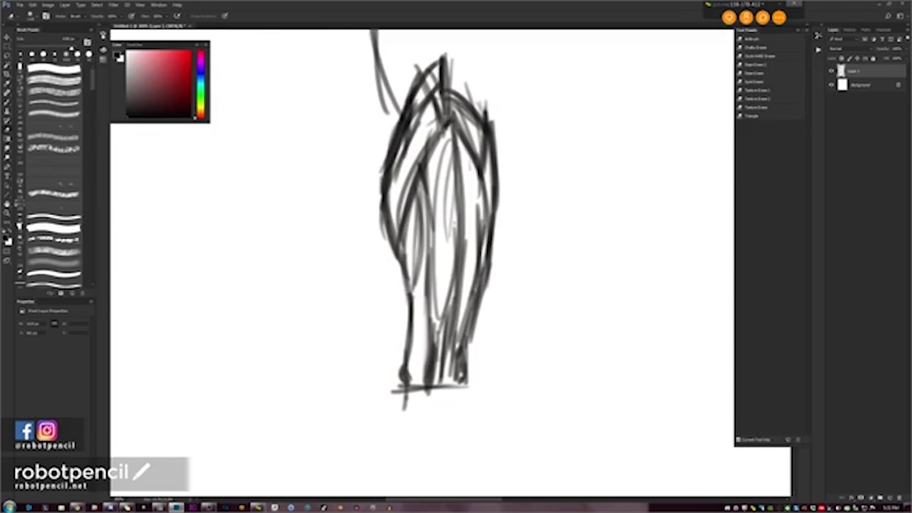
pyautogui.press(']')
pyautogui.press(']')
pyautogui.press(']')
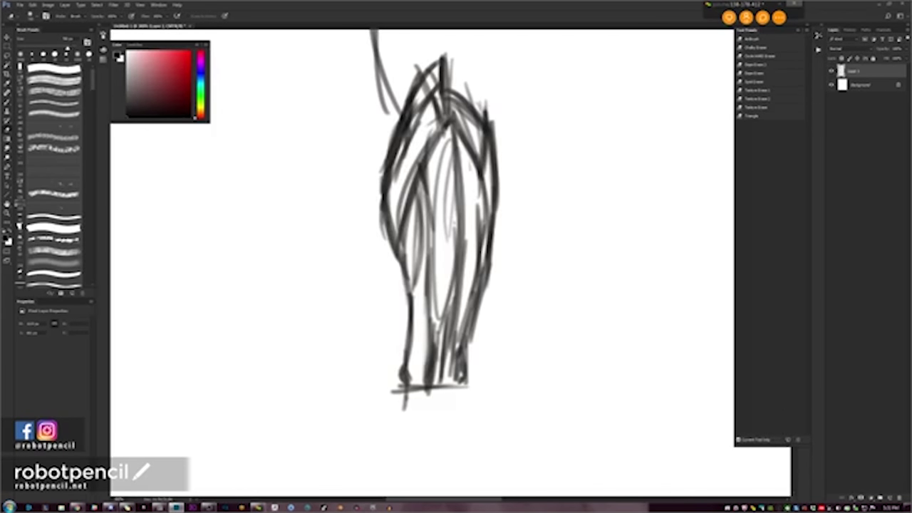
pyautogui.press('[')
pyautogui.press('[')
pyautogui.press('[')
pyautogui.press('[')
pyautogui.press('[')
pyautogui.moveTo(478, 107)
pyautogui.mouseDown()
pyautogui.moveTo(428, 131)
pyautogui.moveTo(428, 232)
pyautogui.moveTo(463, 321)
pyautogui.mouseUp()
pyautogui.press('[')
pyautogui.press('[')
pyautogui.press('[')
pyautogui.moveTo(401, 132)
pyautogui.mouseDown()
pyautogui.moveTo(421, 207)
pyautogui.moveTo(445, 213)
pyautogui.moveTo(470, 285)
pyautogui.moveTo(421, 335)
pyautogui.mouseUp()
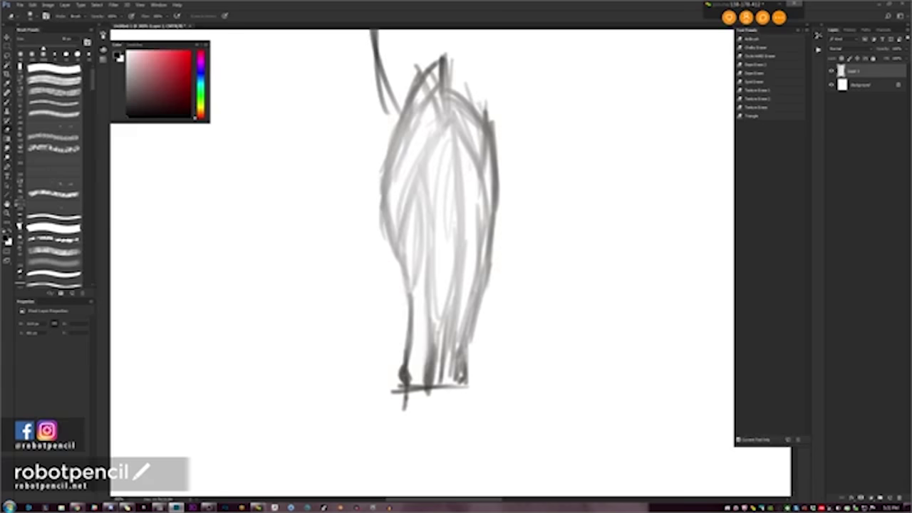
pyautogui.moveTo(513, 270); pyautogui.dragTo(346, 317)
pyautogui.moveTo(562, 242); pyautogui.dragTo(314, 231)
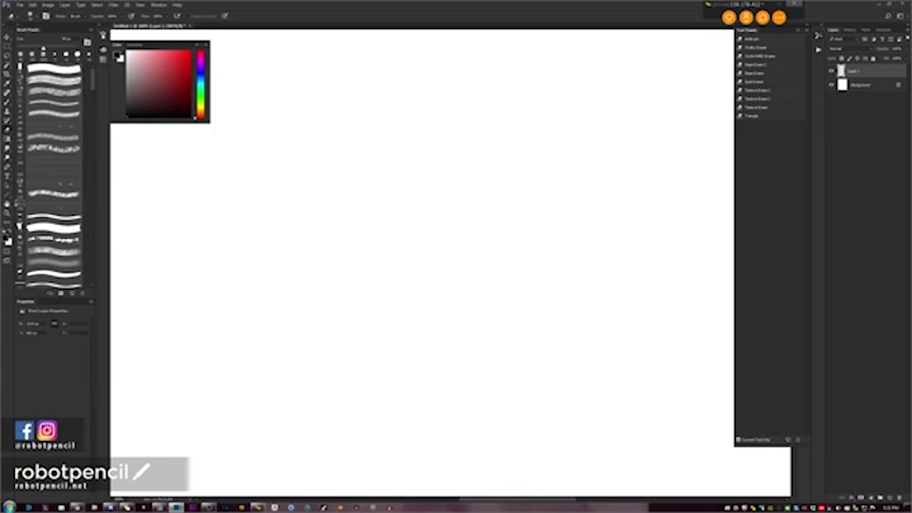
pyautogui.press('b')
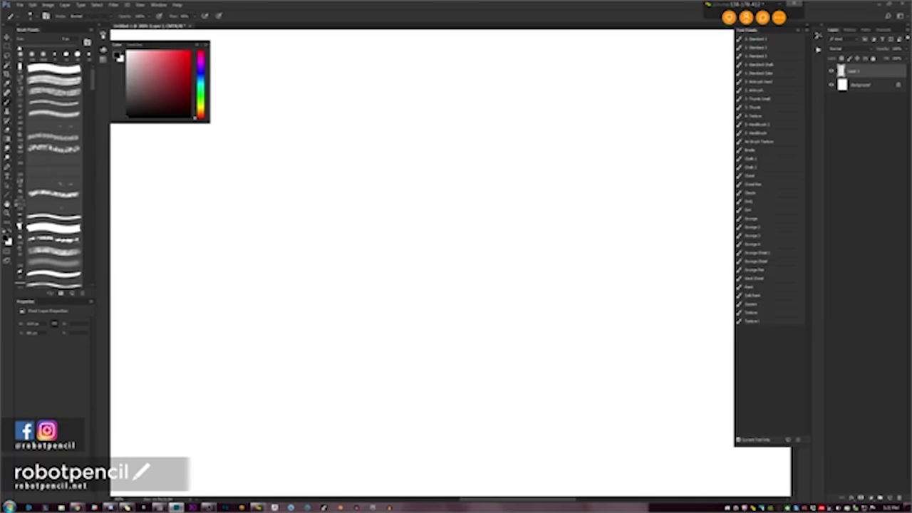
pyautogui.moveTo(490, 91); pyautogui.dragTo(425, 205)
pyautogui.hotkey('ctrl', 'z')
pyautogui.moveTo(344, 202); pyautogui.dragTo(505, 205)
pyautogui.moveTo(384, 205); pyautogui.dragTo(518, 197)
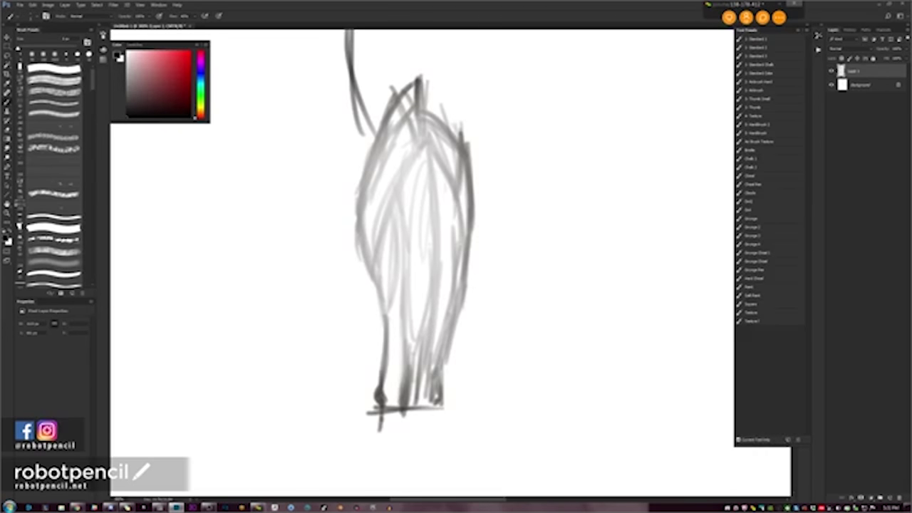
# Draw a small arrow pointing at the outer left muscle and outline that muscle with fine dark lines up to its tip.
pyautogui.moveTo(330, 162)
pyautogui.mouseDown()
pyautogui.moveTo(361, 164)
pyautogui.moveTo(357, 171)
pyautogui.moveTo(359, 162)
pyautogui.moveTo(359, 171)
pyautogui.mouseUp()
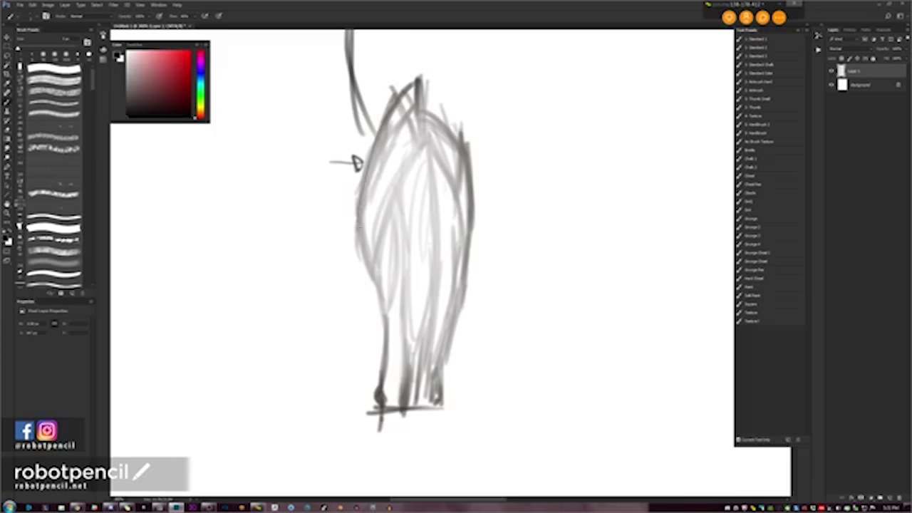
pyautogui.moveTo(359, 226); pyautogui.dragTo(407, 118)
pyautogui.moveTo(375, 181)
pyautogui.mouseDown()
pyautogui.moveTo(418, 105)
pyautogui.moveTo(417, 85)
pyautogui.moveTo(362, 212)
pyautogui.moveTo(417, 102)
pyautogui.mouseUp()
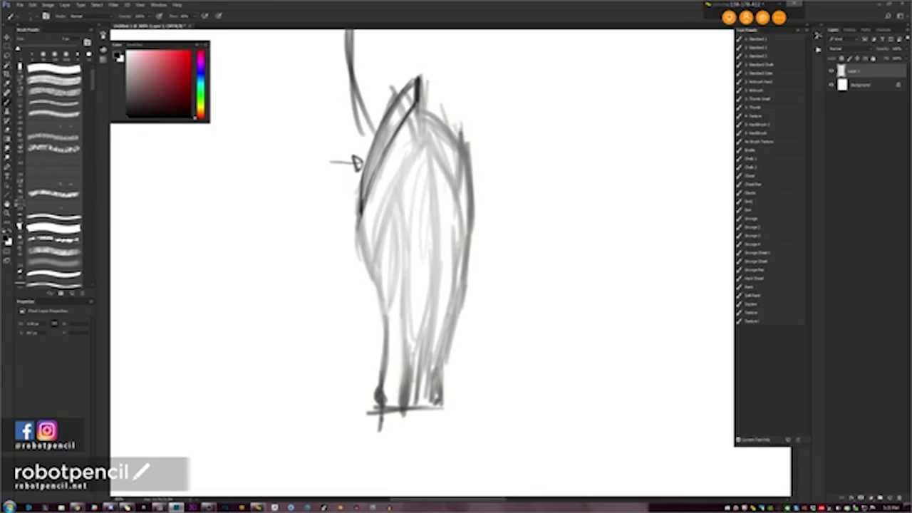
# Review the whole page with the red muscle drawing, the bent arm and the two forearm sketches.
pyautogui.moveTo(418, 189)
pyautogui.mouseDown()
pyautogui.moveTo(480, 199)
pyautogui.moveTo(428, 200)
pyautogui.mouseUp()
pyautogui.moveTo(480, 192); pyautogui.dragTo(427, 294)
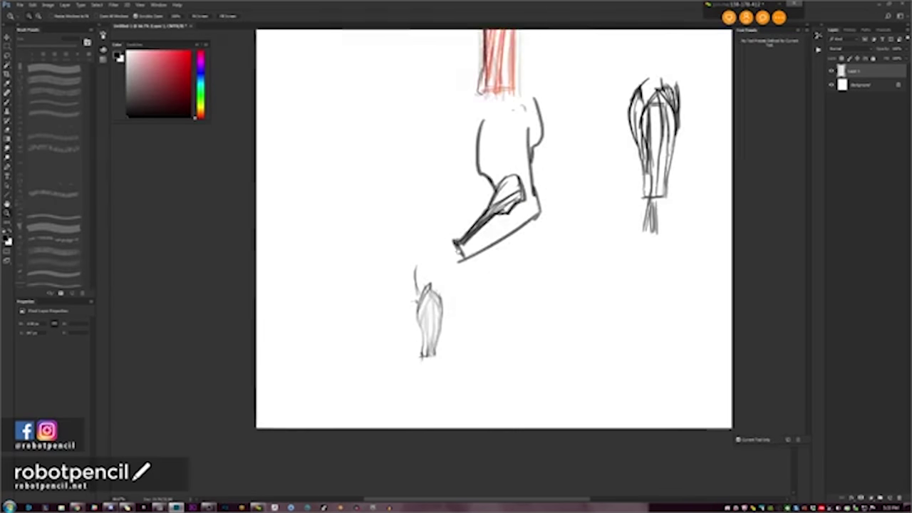
pyautogui.moveTo(459, 250); pyautogui.dragTo(421, 320)
pyautogui.keyDown('alt'); pyautogui.click(464, 239); pyautogui.keyUp('alt')
pyautogui.press('b')
pyautogui.press('f')
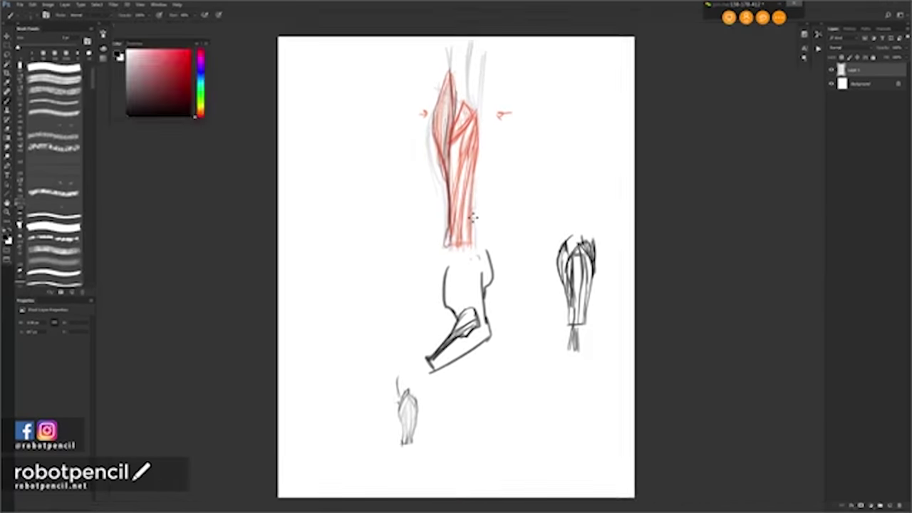
pyautogui.press('f')
pyautogui.press('f')
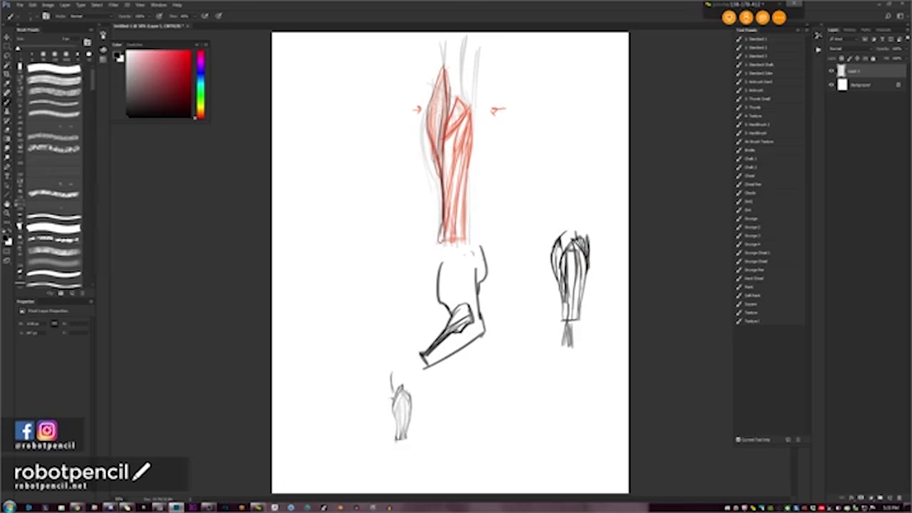
# Capture a region screenshot of the sketch page containing the forearm drawings and close the capture editor.
pyautogui.press('Print')
pyautogui.moveTo(368, 63); pyautogui.dragTo(616, 445)
pyautogui.click(420, 461)
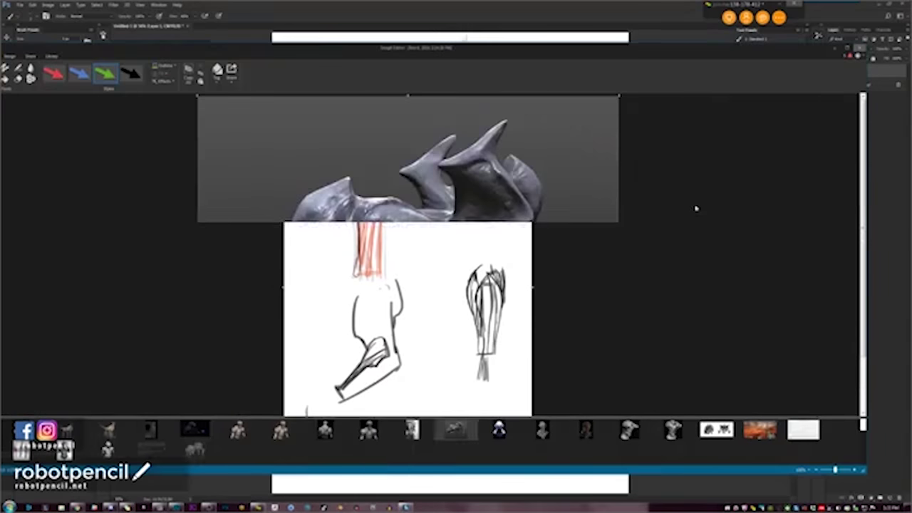
pyautogui.click(859, 47)
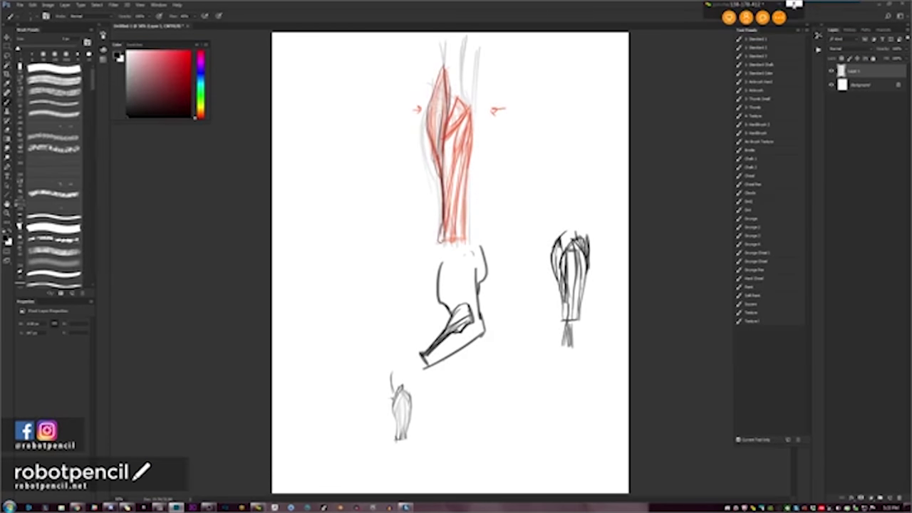
# Move the floating screen-sharing toolbar off the corner and dismiss it from the workspace.
pyautogui.click(794, 5)
pyautogui.click(714, 60)
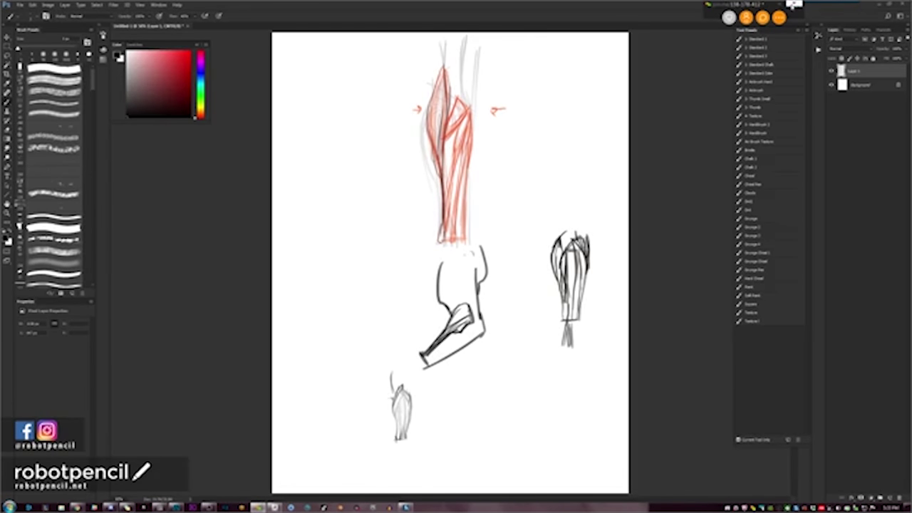
pyautogui.moveTo(705, 15); pyautogui.dragTo(606, 87)
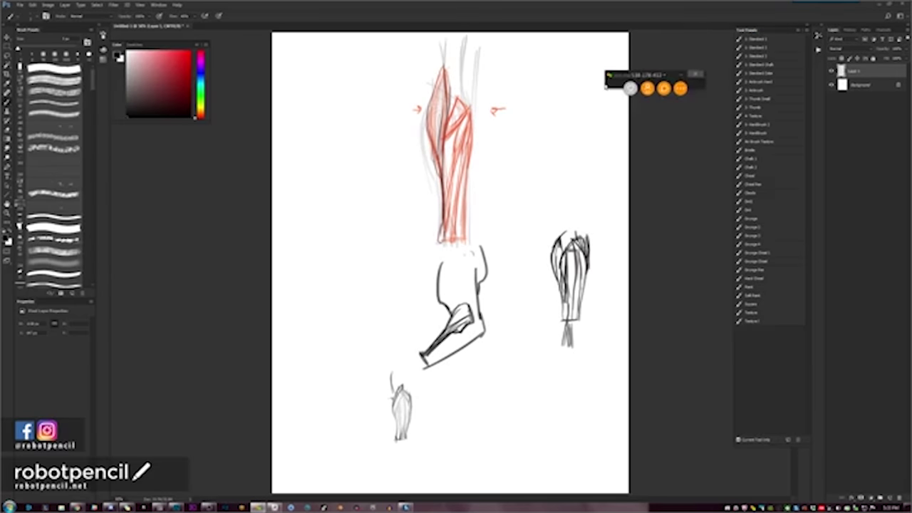
pyautogui.moveTo(668, 73); pyautogui.dragTo(714, 40)
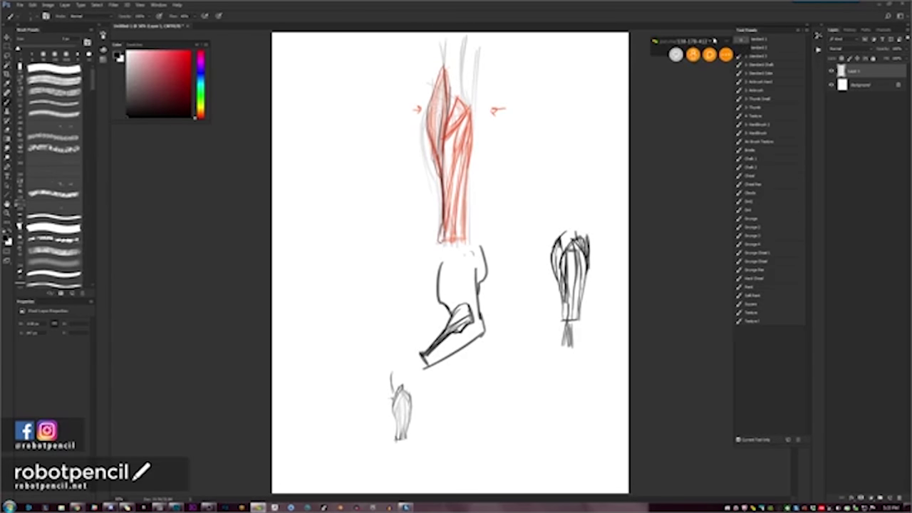
pyautogui.click(726, 42)
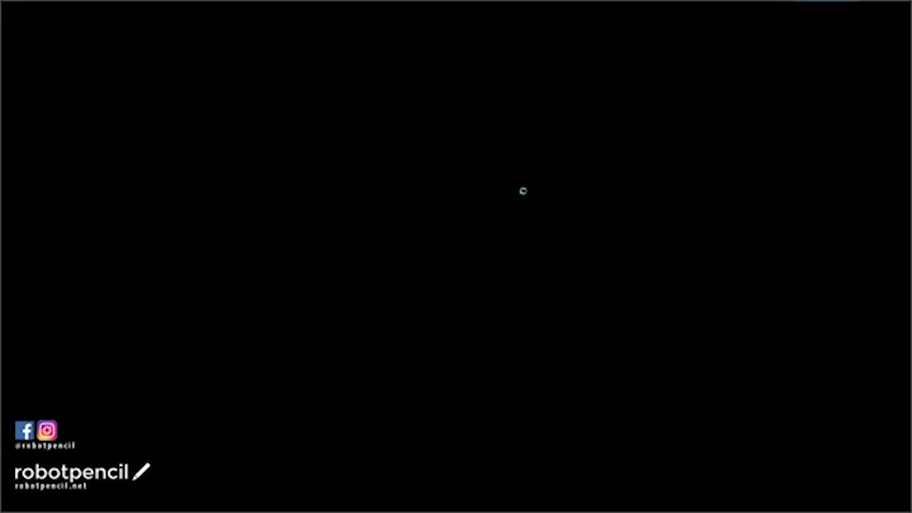
# Switch to ZBrush and load the beige sphere project from LightBox.
pyautogui.hotkey('alt', 'Tab')
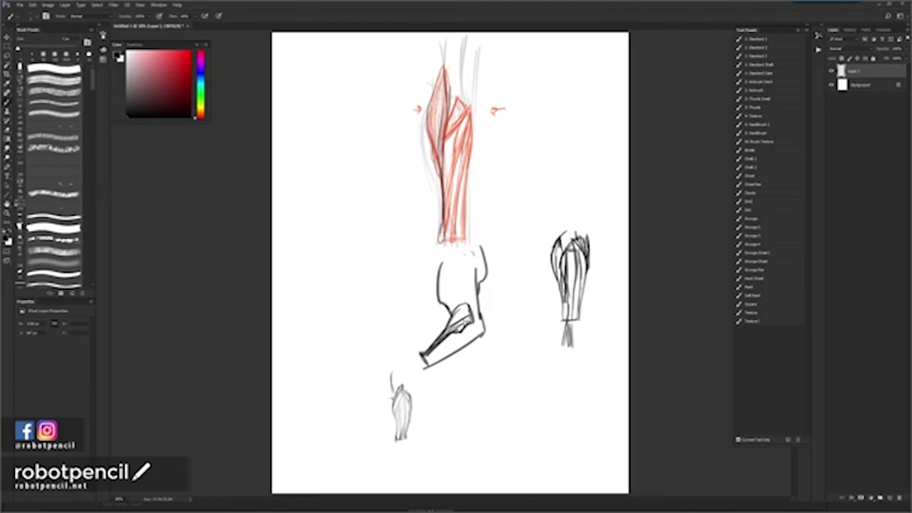
pyautogui.hotkey('alt', 'Tab')
pyautogui.hotkey('alt', 'Tab')
pyautogui.hotkey('alt', 'Tab')
pyautogui.hotkey('alt', 'Tab')
pyautogui.hotkey('alt', 'Tab')
pyautogui.hotkey('alt', 'Tab')
pyautogui.hotkey('alt', 'Tab')
pyautogui.hotkey('alt', 'Tab')
pyautogui.hotkey('alt', 'Tab')
pyautogui.hotkey('alt', 'Tab')
pyautogui.hotkey('alt', 'Tab')
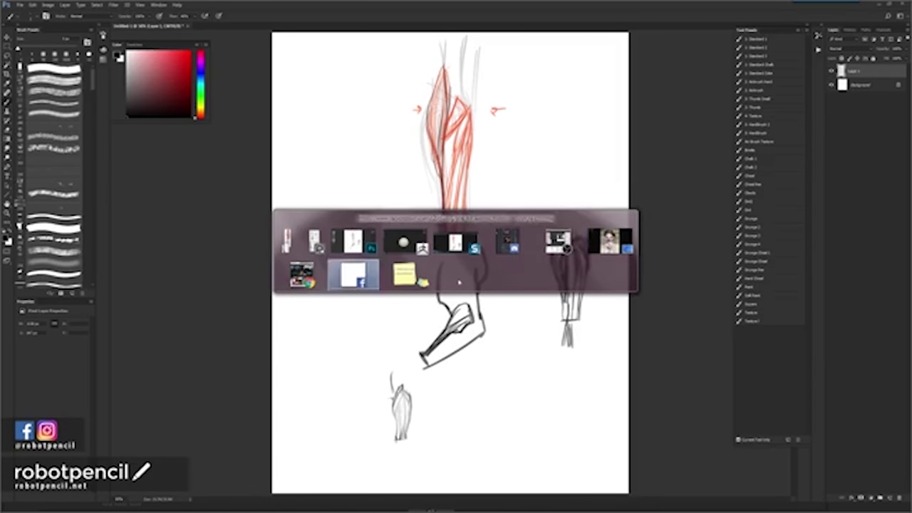
pyautogui.hotkey('alt', 'Tab')
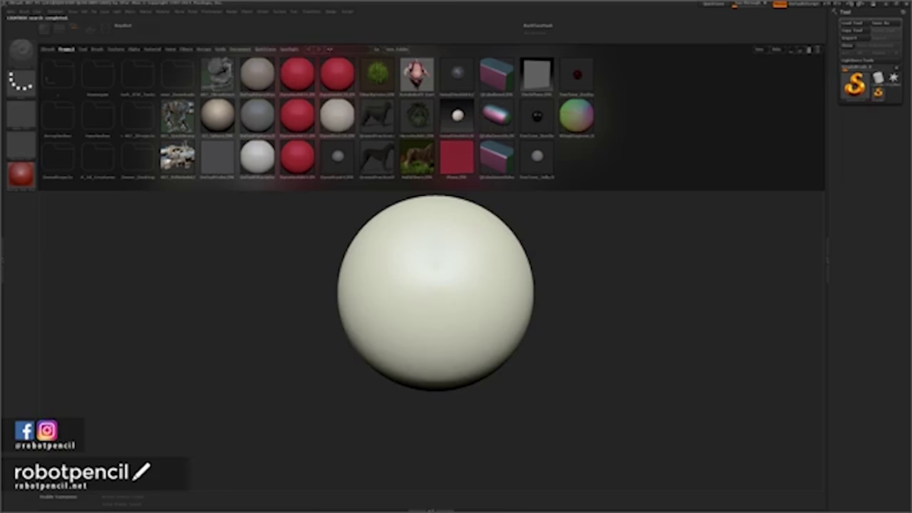
pyautogui.click(217, 117)
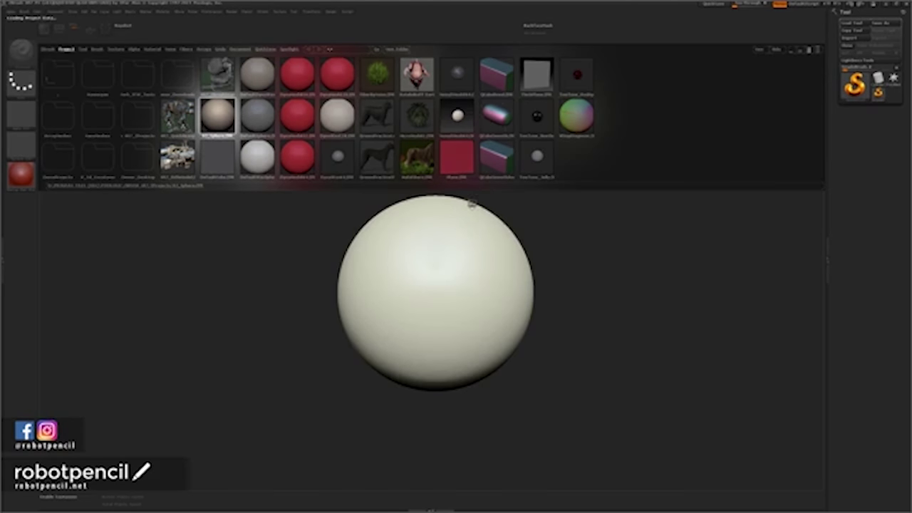
# Resize the Move brush and pull the sphere's upper corners and sides outward into a blocky, flat-topped form.
pyautogui.press('space')
pyautogui.moveTo(487, 185); pyautogui.dragTo(498, 182)
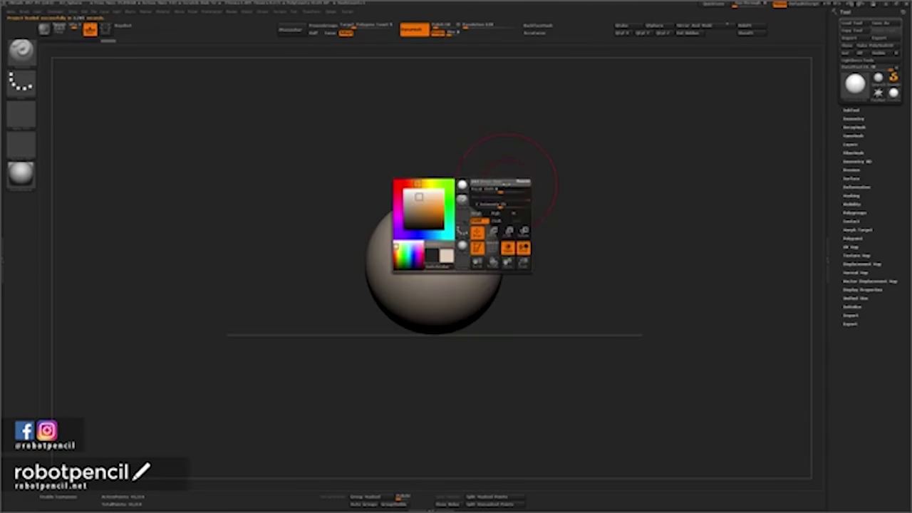
pyautogui.press('b')
pyautogui.press('m')
pyautogui.press('v')
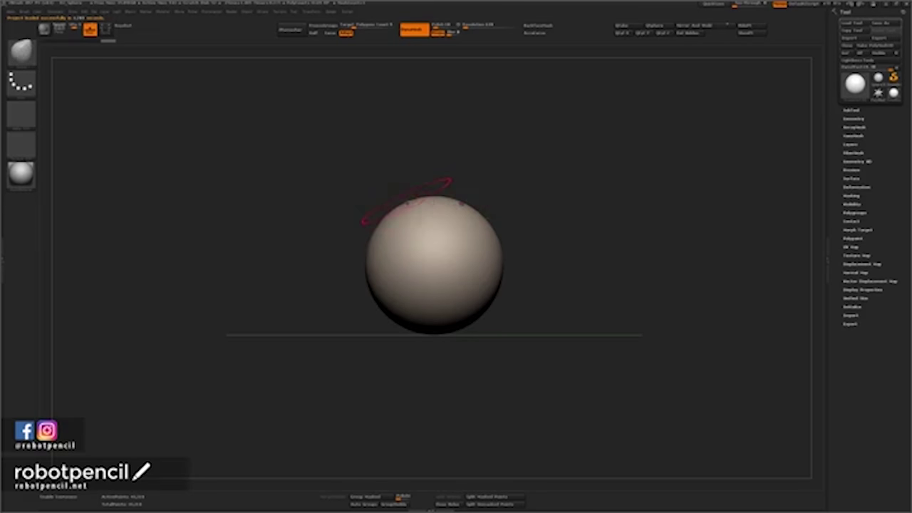
pyautogui.press('space')
pyautogui.moveTo(406, 203); pyautogui.dragTo(501, 173)
pyautogui.moveTo(382, 221); pyautogui.dragTo(362, 184)
pyautogui.moveTo(385, 274); pyautogui.dragTo(372, 285)
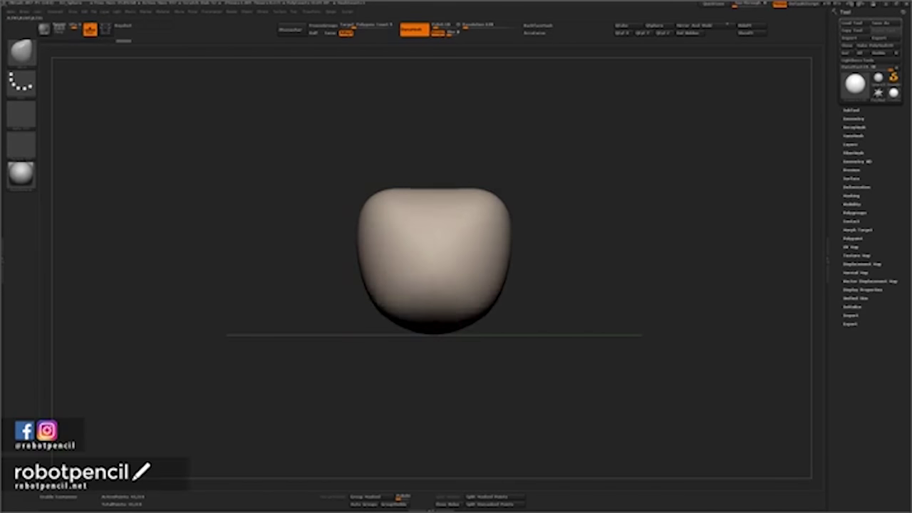
# Pull the form's bottom down and its sides outward with the Move brush, and flatten the upper side planes with hPolish.
pyautogui.moveTo(408, 317); pyautogui.dragTo(418, 344)
pyautogui.moveTo(370, 273); pyautogui.dragTo(343, 276)
pyautogui.moveTo(355, 231); pyautogui.dragTo(365, 237)
pyautogui.press('b')
pyautogui.press('h')
pyautogui.press('p')
pyautogui.moveTo(385, 197)
pyautogui.mouseDown()
pyautogui.moveTo(357, 258)
pyautogui.moveTo(393, 218)
pyautogui.moveTo(362, 250)
pyautogui.moveTo(379, 255)
pyautogui.mouseUp()
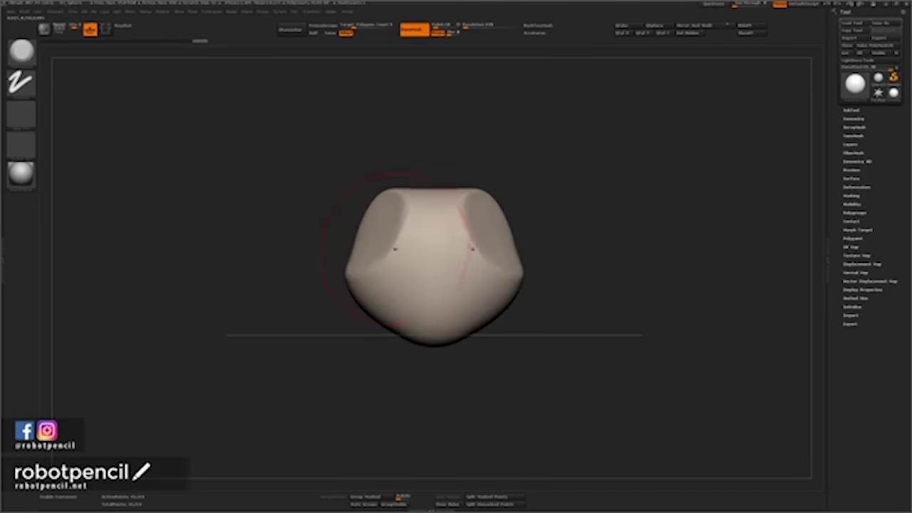
# Pull the front of the form forward and its lower end down and forward with the Move brush from a side view.
pyautogui.moveTo(573, 263); pyautogui.dragTo(492, 266)
pyautogui.press('b')
pyautogui.press('m')
pyautogui.press('v')
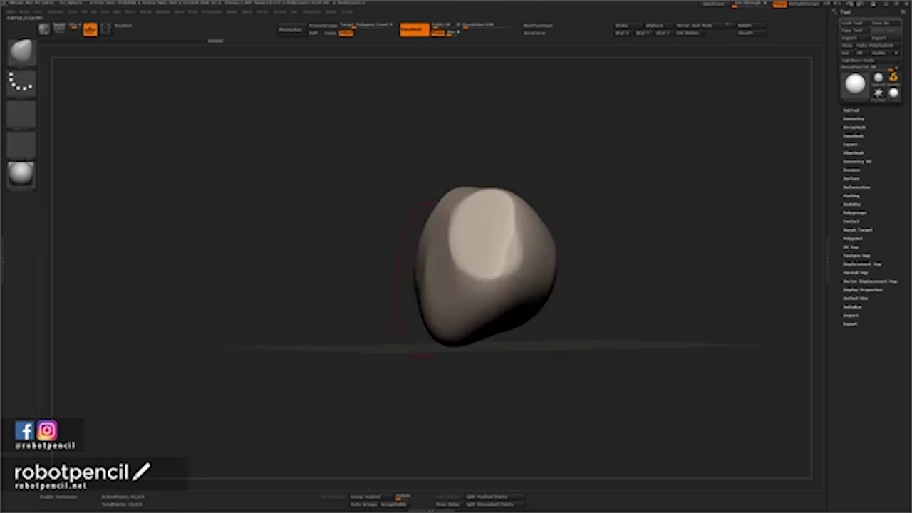
pyautogui.moveTo(436, 277); pyautogui.dragTo(388, 274)
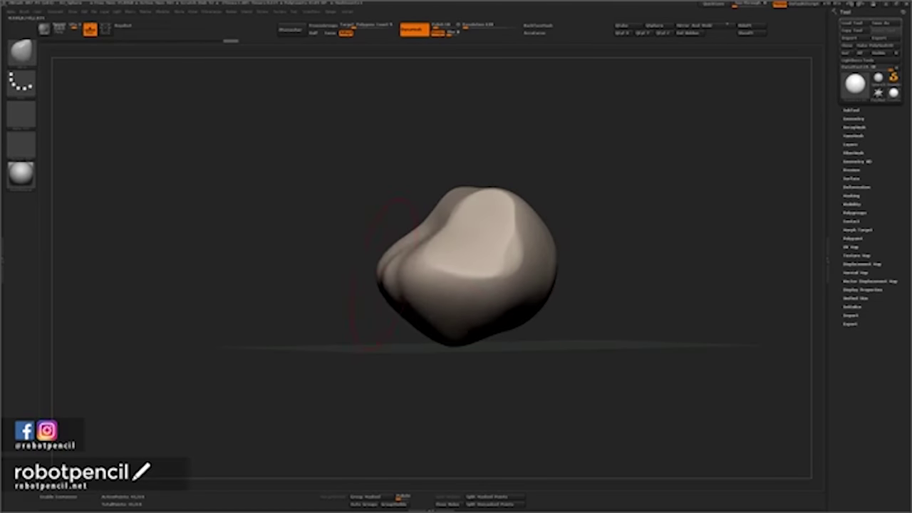
pyautogui.moveTo(457, 331)
pyautogui.mouseDown()
pyautogui.moveTo(431, 400)
pyautogui.moveTo(417, 383)
pyautogui.mouseUp()
pyautogui.moveTo(410, 335); pyautogui.dragTo(391, 337)
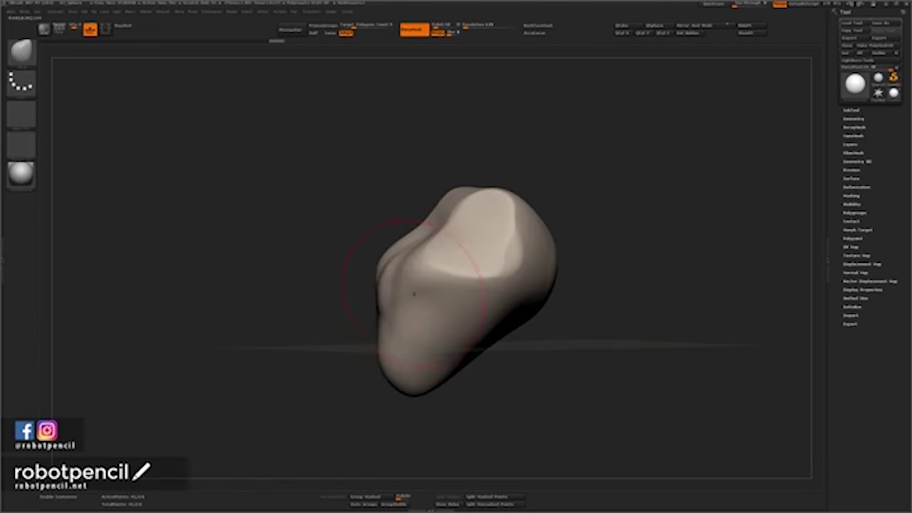
# Reposition the whole form relative to the floor grid with the Transpose move line and return to Draw mode.
pyautogui.press('w')
pyautogui.moveTo(495, 246)
pyautogui.mouseDown()
pyautogui.moveTo(494, 81)
pyautogui.moveTo(483, 167)
pyautogui.moveTo(483, 112)
pyautogui.mouseUp()
pyautogui.moveTo(563, 178); pyautogui.dragTo(630, 185)
pyautogui.moveTo(477, 294)
pyautogui.mouseDown()
pyautogui.moveTo(577, 283)
pyautogui.moveTo(552, 283)
pyautogui.mouseUp()
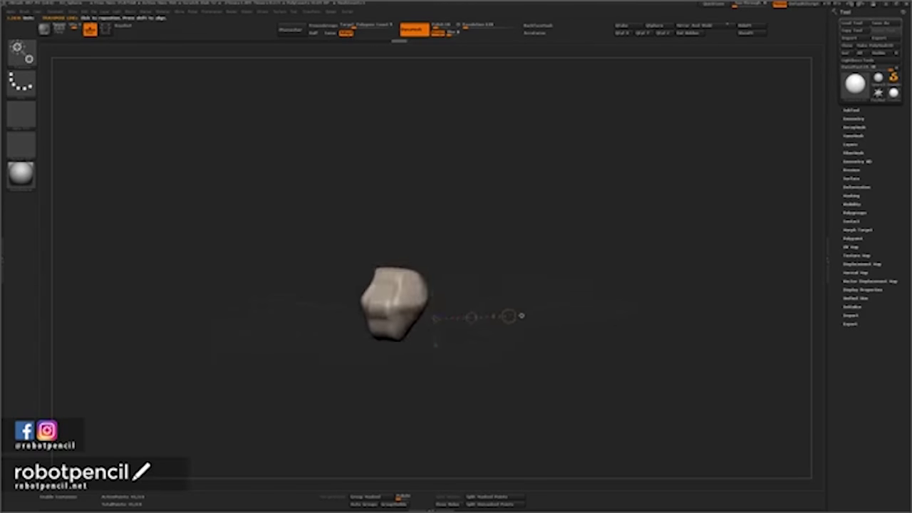
pyautogui.moveTo(542, 349); pyautogui.dragTo(467, 352)
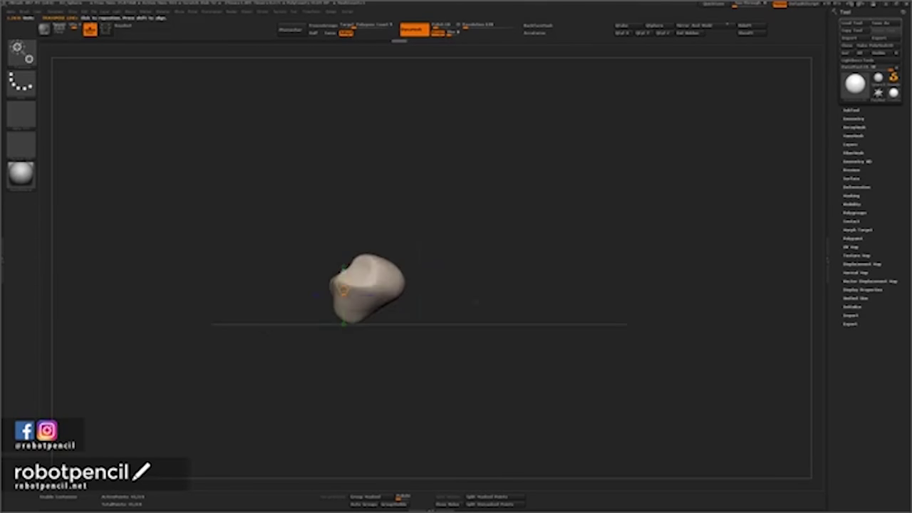
pyautogui.moveTo(397, 278)
pyautogui.mouseDown()
pyautogui.moveTo(484, 270)
pyautogui.moveTo(423, 275)
pyautogui.mouseUp()
pyautogui.press('q')
pyautogui.press('space')
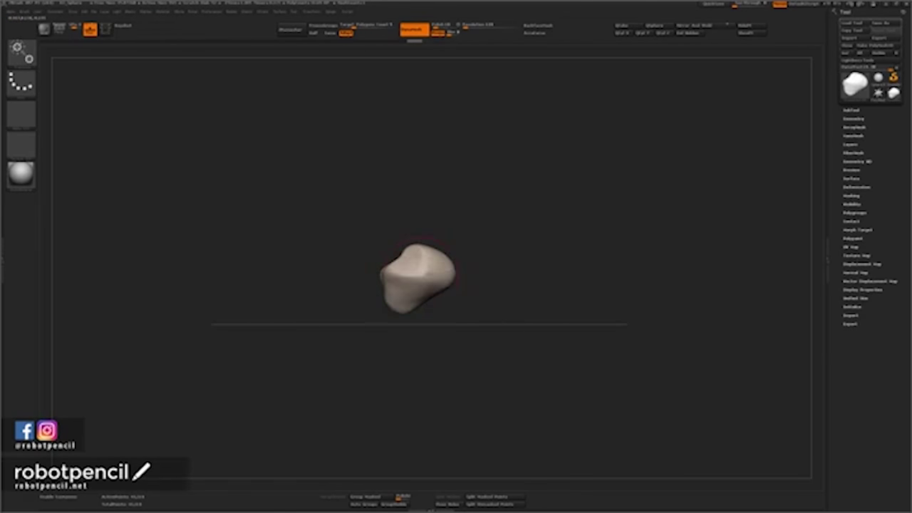
pyautogui.keyDown('alt'); pyautogui.moveTo(463, 331); pyautogui.dragTo(521, 372); pyautogui.keyUp('alt')
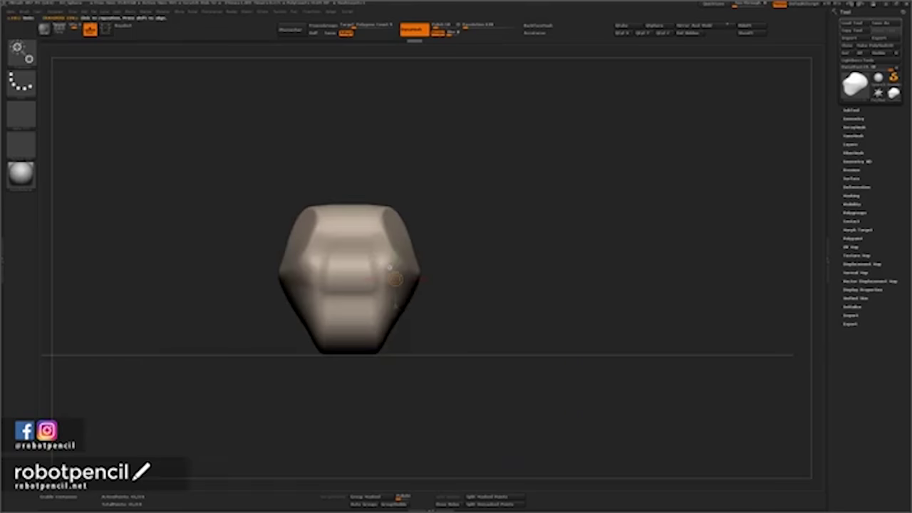
pyautogui.press('q')
# Lengthen the form's lower end downward and narrow it on both sides with a resized Move brush.
pyautogui.moveTo(362, 320); pyautogui.dragTo(357, 339)
pyautogui.moveTo(409, 322)
pyautogui.mouseDown()
pyautogui.moveTo(438, 316)
pyautogui.moveTo(466, 259)
pyautogui.mouseUp()
pyautogui.press('space')
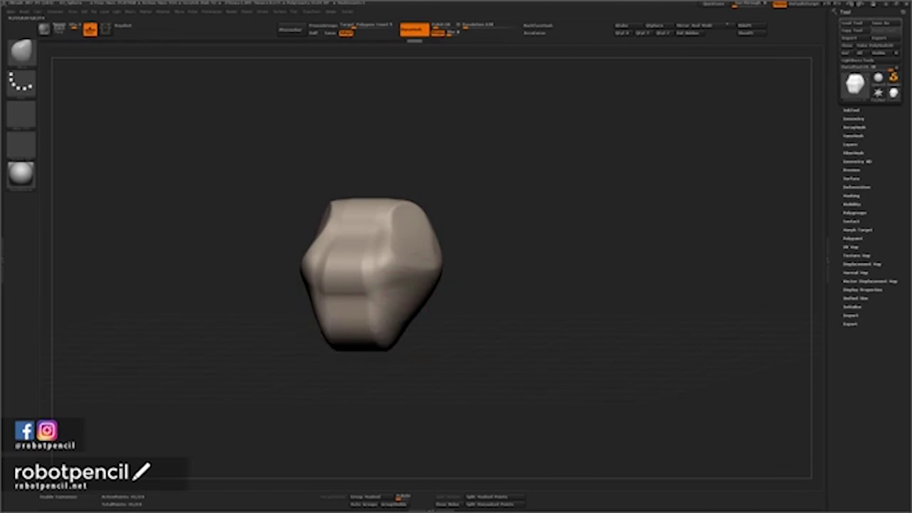
pyautogui.moveTo(357, 344)
pyautogui.mouseDown()
pyautogui.moveTo(357, 354)
pyautogui.moveTo(383, 338)
pyautogui.mouseUp()
pyautogui.moveTo(356, 354)
pyautogui.mouseDown()
pyautogui.moveTo(356, 367)
pyautogui.moveTo(377, 351)
pyautogui.mouseUp()
pyautogui.moveTo(400, 311)
pyautogui.mouseDown()
pyautogui.moveTo(388, 317)
pyautogui.moveTo(344, 296)
pyautogui.moveTo(348, 285)
pyautogui.moveTo(348, 306)
pyautogui.mouseUp()
# Remesh the form with DynaMesh and flatten its front, lower side and upper front planes with hPolish.
pyautogui.keyDown('ctrl'); pyautogui.moveTo(464, 301); pyautogui.dragTo(477, 324); pyautogui.keyUp('ctrl')
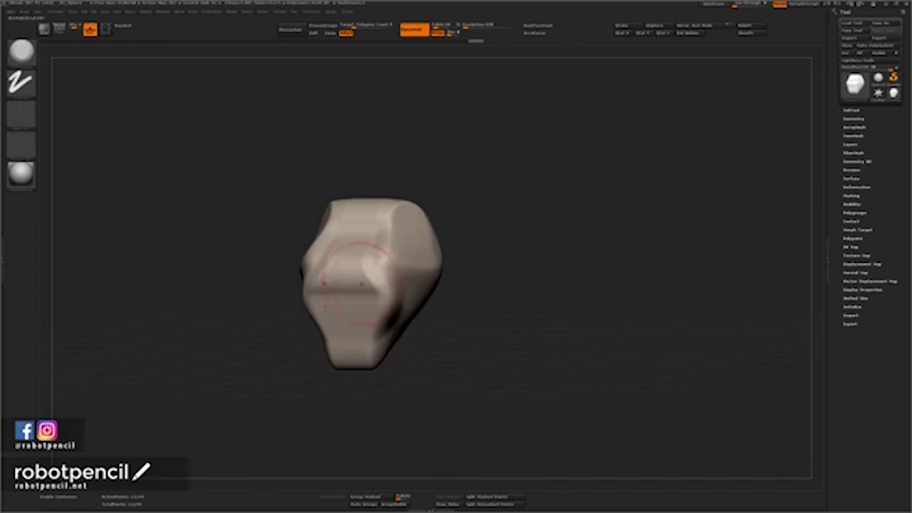
pyautogui.moveTo(361, 283)
pyautogui.mouseDown()
pyautogui.moveTo(345, 284)
pyautogui.moveTo(387, 324)
pyautogui.mouseUp()
pyautogui.moveTo(400, 283); pyautogui.dragTo(394, 318)
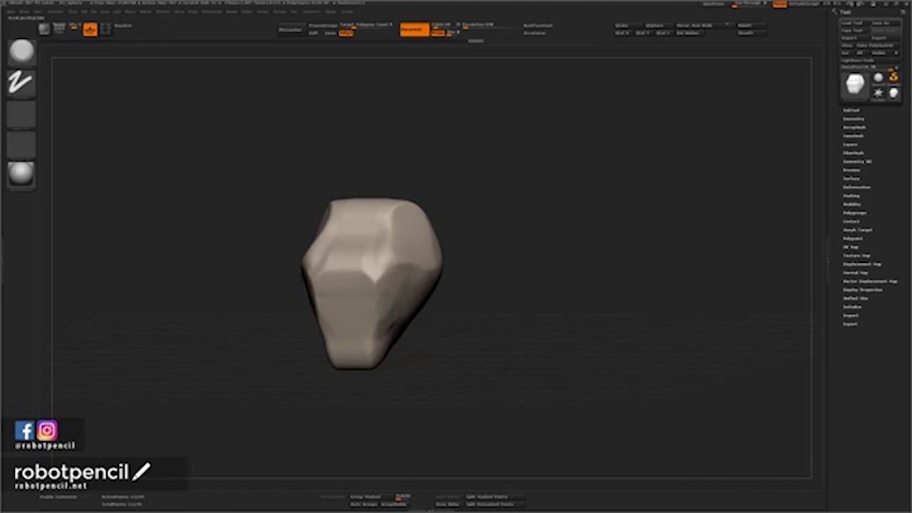
pyautogui.moveTo(498, 273); pyautogui.dragTo(453, 272)
pyautogui.moveTo(371, 280); pyautogui.dragTo(369, 307)
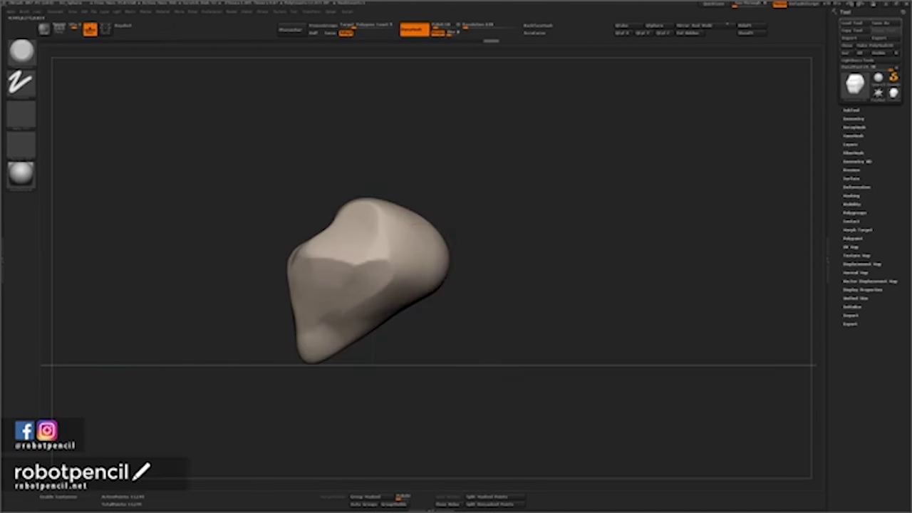
pyautogui.moveTo(337, 232); pyautogui.dragTo(302, 257)
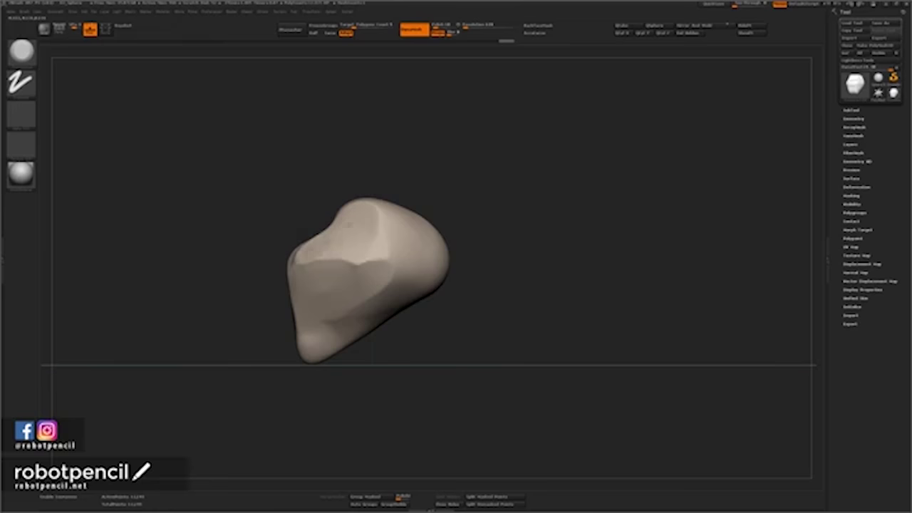
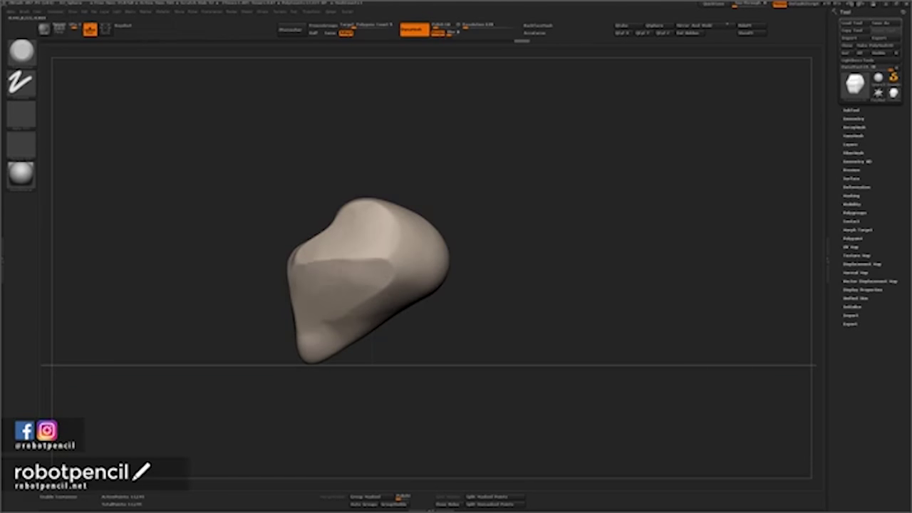
# Smooth the hard edges between the polished planes on the side and front of the form.
pyautogui.keyDown('shift'); pyautogui.moveTo(362, 279); pyautogui.dragTo(368, 279); pyautogui.keyUp('shift')
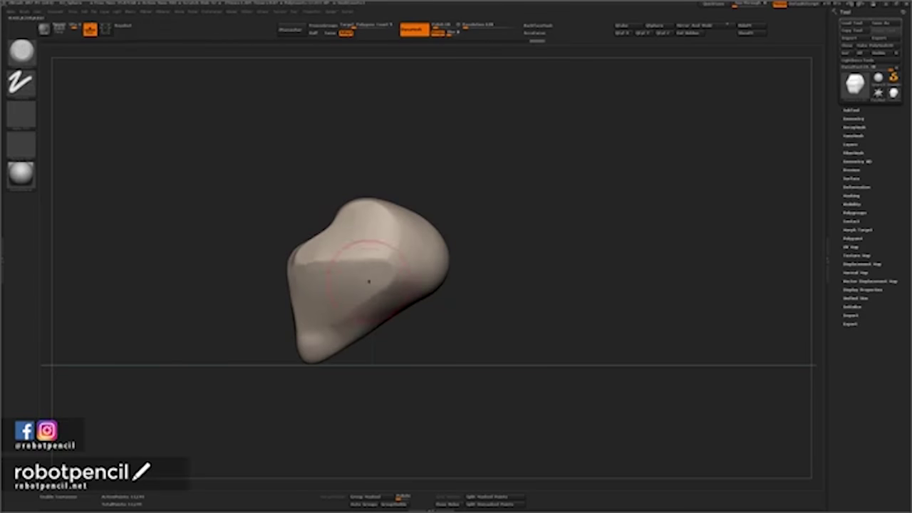
pyautogui.moveTo(474, 279); pyautogui.dragTo(517, 281)
pyautogui.keyDown('shift'); pyautogui.moveTo(293, 280); pyautogui.dragTo(297, 265); pyautogui.keyUp('shift')
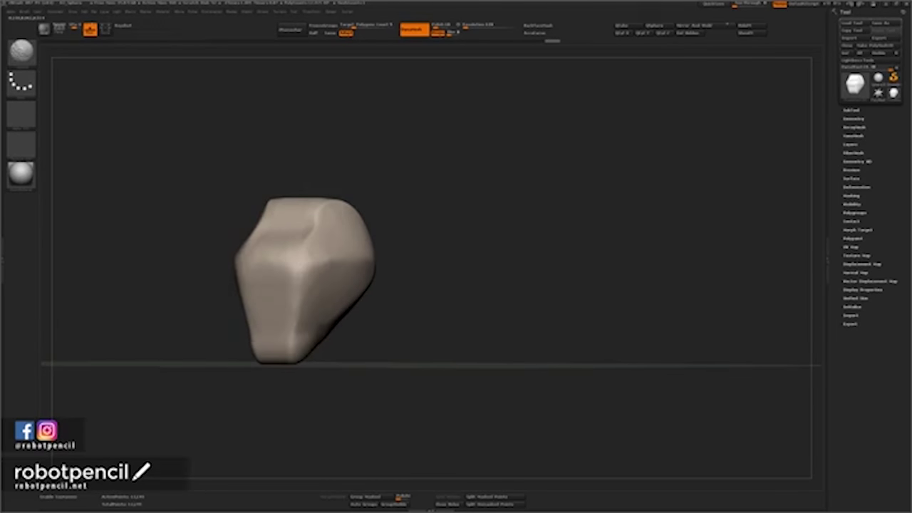
pyautogui.moveTo(518, 302)
pyautogui.keyDown('shift'); pyautogui.mouseDown()
pyautogui.moveTo(476, 304)
pyautogui.moveTo(527, 246)
pyautogui.mouseUp(); pyautogui.keyUp('shift')
# Reshape the upper side and push in the area above the lower tip with the Move brush.
pyautogui.press('b')
pyautogui.press('m')
pyautogui.press('v')
pyautogui.moveTo(352, 229)
pyautogui.mouseDown()
pyautogui.moveTo(341, 227)
pyautogui.moveTo(350, 232)
pyautogui.mouseUp()
pyautogui.moveTo(293, 265)
pyautogui.mouseDown()
pyautogui.moveTo(327, 264)
pyautogui.moveTo(325, 238)
pyautogui.mouseUp()
pyautogui.moveTo(295, 285); pyautogui.dragTo(246, 288)
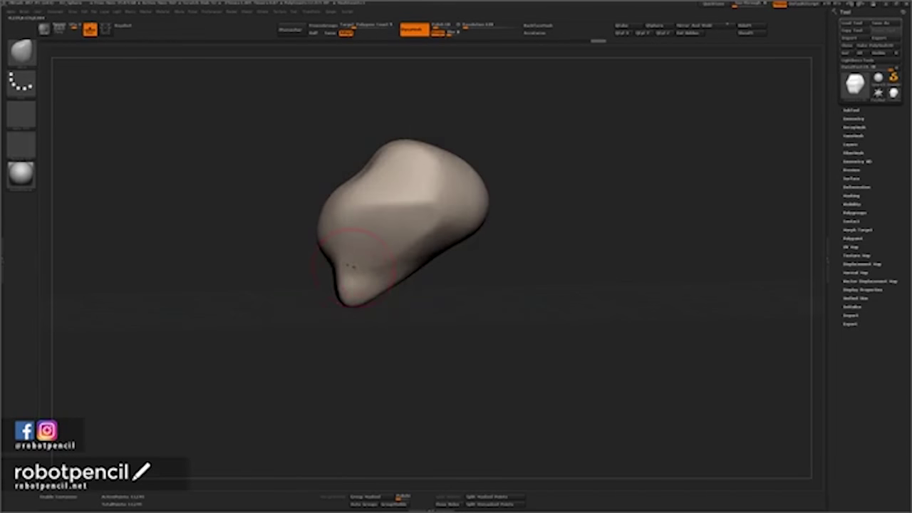
# Refine the front profile near the lower tip and the upper rear contour with a resized Move brush.
pyautogui.press('space')
pyautogui.moveTo(336, 282); pyautogui.dragTo(347, 283)
pyautogui.moveTo(299, 265)
pyautogui.mouseDown()
pyautogui.moveTo(313, 279)
pyautogui.moveTo(334, 265)
pyautogui.moveTo(313, 273)
pyautogui.moveTo(330, 272)
pyautogui.mouseUp()
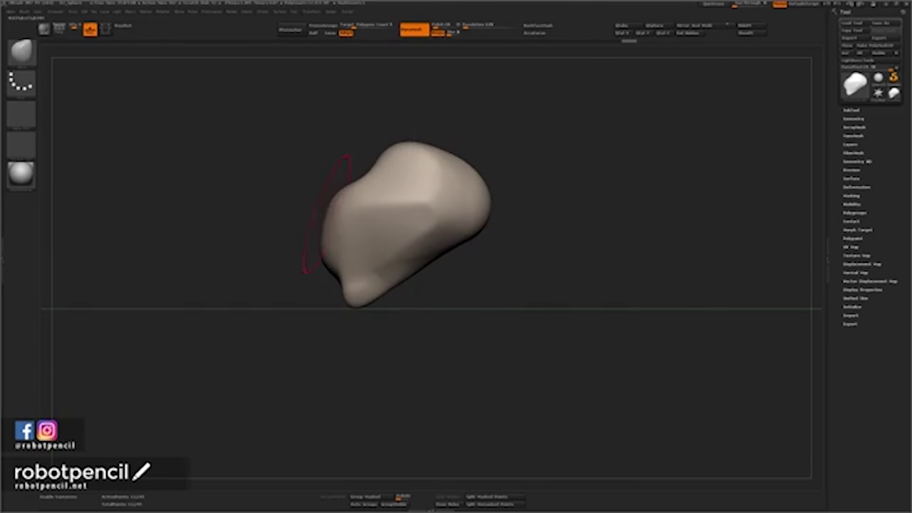
pyautogui.moveTo(428, 158); pyautogui.dragTo(474, 171)
pyautogui.moveTo(474, 203)
pyautogui.mouseDown()
pyautogui.moveTo(482, 170)
pyautogui.moveTo(529, 200)
pyautogui.mouseUp()
pyautogui.press('space')
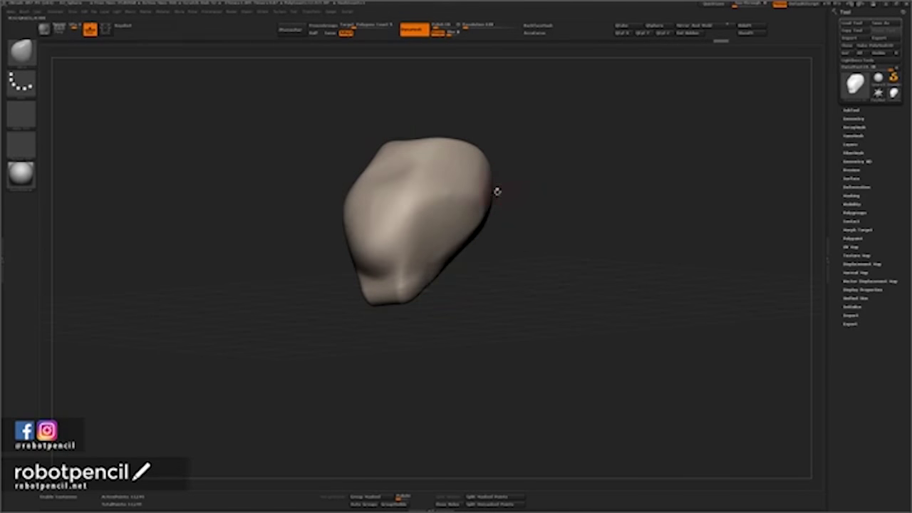
# Paint a branching mask over the upper side of the form, refine its edges and invert it.
pyautogui.moveTo(471, 160)
pyautogui.keyDown('ctrl'); pyautogui.mouseDown()
pyautogui.moveTo(445, 238)
pyautogui.moveTo(457, 158)
pyautogui.mouseUp(); pyautogui.keyUp('ctrl')
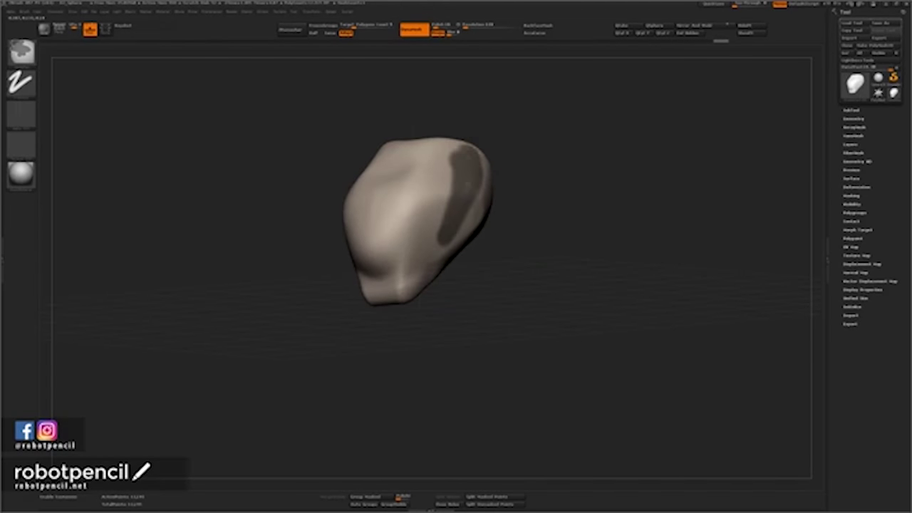
pyautogui.moveTo(514, 166)
pyautogui.mouseDown()
pyautogui.moveTo(478, 170)
pyautogui.moveTo(484, 199)
pyautogui.moveTo(454, 216)
pyautogui.mouseUp()
pyautogui.moveTo(519, 177)
pyautogui.keyDown('ctrl'); pyautogui.mouseDown()
pyautogui.moveTo(495, 151)
pyautogui.moveTo(457, 151)
pyautogui.moveTo(423, 172)
pyautogui.mouseUp(); pyautogui.keyUp('ctrl')
pyautogui.keyDown('ctrl'); pyautogui.click(418, 232); pyautogui.keyUp('ctrl')
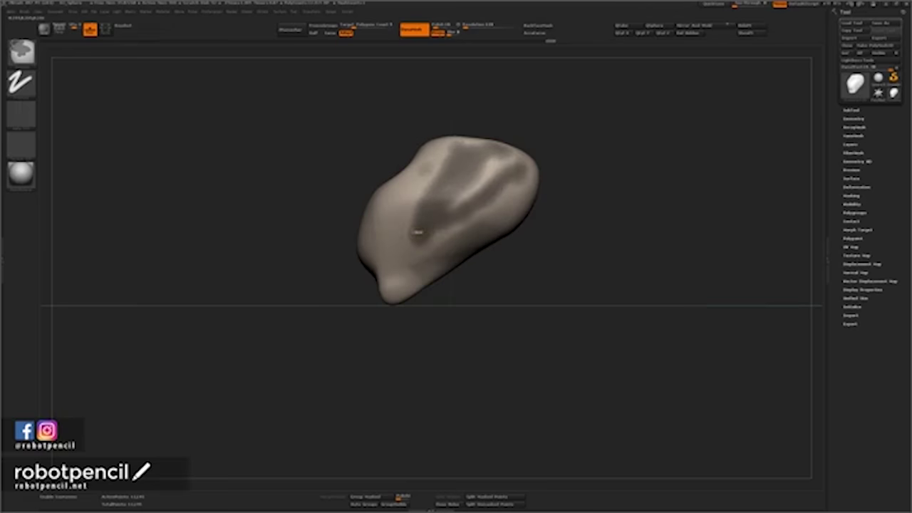
pyautogui.hotkey('ctrl', 'z')
pyautogui.keyDown('ctrl'); pyautogui.click(483, 279); pyautogui.keyUp('ctrl')
pyautogui.keyDown('ctrl'); pyautogui.click(479, 276); pyautogui.keyUp('ctrl')
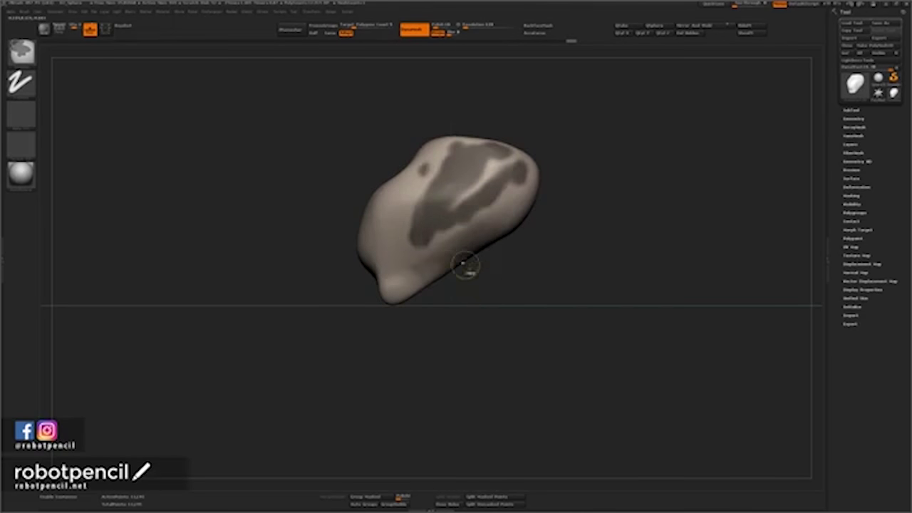
pyautogui.keyDown('ctrl'); pyautogui.click(454, 262); pyautogui.keyUp('ctrl')
pyautogui.keyDown('ctrl'); pyautogui.click(450, 261); pyautogui.keyUp('ctrl')
pyautogui.moveTo(470, 283)
pyautogui.mouseDown()
pyautogui.moveTo(524, 284)
pyautogui.moveTo(510, 287)
pyautogui.mouseUp()
pyautogui.keyDown('ctrl'); pyautogui.click(510, 287); pyautogui.keyUp('ctrl')
# Pull the unmasked upper side area outward into ear-like flaps with an enlarged Move brush.
pyautogui.press('space')
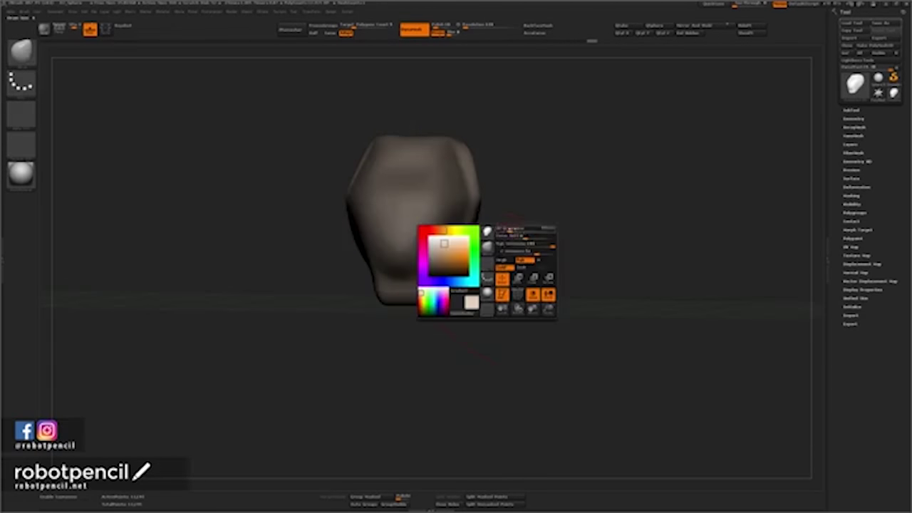
pyautogui.moveTo(512, 231); pyautogui.dragTo(550, 231)
pyautogui.press('space')
pyautogui.press('space')
pyautogui.moveTo(509, 205)
pyautogui.mouseDown()
pyautogui.moveTo(484, 182)
pyautogui.moveTo(521, 177)
pyautogui.moveTo(506, 180)
pyautogui.moveTo(478, 224)
pyautogui.moveTo(500, 211)
pyautogui.moveTo(492, 187)
pyautogui.moveTo(534, 161)
pyautogui.moveTo(476, 161)
pyautogui.moveTo(452, 182)
pyautogui.mouseUp()
pyautogui.press('space')
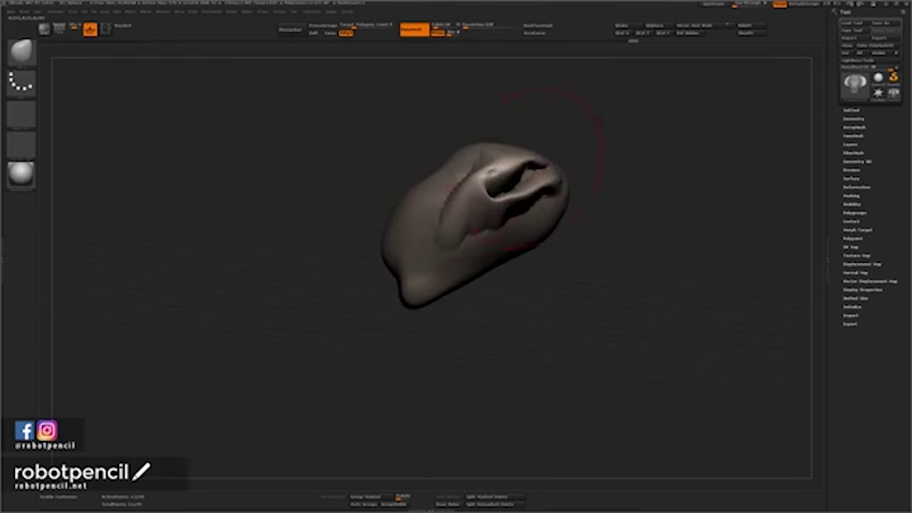
pyautogui.moveTo(528, 162)
pyautogui.mouseDown()
pyautogui.moveTo(489, 181)
pyautogui.moveTo(515, 134)
pyautogui.moveTo(486, 128)
pyautogui.mouseUp()
pyautogui.press('space')
pyautogui.moveTo(528, 152)
pyautogui.mouseDown()
pyautogui.moveTo(538, 141)
pyautogui.moveTo(502, 141)
pyautogui.moveTo(492, 158)
pyautogui.moveTo(522, 189)
pyautogui.moveTo(427, 276)
pyautogui.mouseUp()
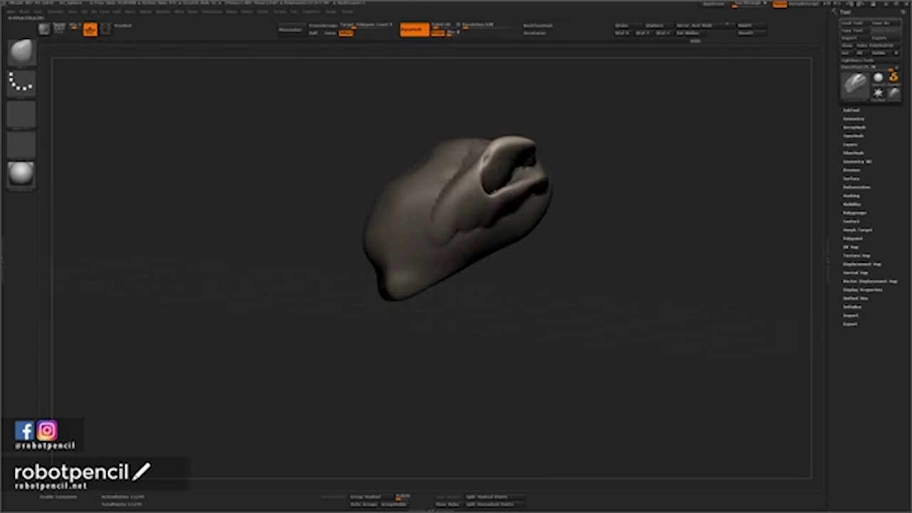
# Clear the mask and remesh the eared form with DynaMesh.
pyautogui.moveTo(425, 223); pyautogui.dragTo(456, 231)
pyautogui.keyDown('ctrl'); pyautogui.moveTo(542, 274); pyautogui.dragTo(533, 242); pyautogui.keyUp('ctrl')
pyautogui.keyDown('ctrl'); pyautogui.moveTo(570, 275); pyautogui.dragTo(592, 306); pyautogui.keyUp('ctrl')
pyautogui.moveTo(545, 249)
pyautogui.keyDown('ctrl'); pyautogui.mouseDown()
pyautogui.moveTo(539, 241)
pyautogui.moveTo(545, 249)
pyautogui.mouseUp(); pyautogui.keyUp('ctrl')
pyautogui.keyDown('ctrl'); pyautogui.click(566, 301); pyautogui.keyUp('ctrl')
pyautogui.moveTo(567, 302)
pyautogui.mouseDown()
pyautogui.moveTo(577, 316)
pyautogui.moveTo(552, 249)
pyautogui.moveTo(510, 267)
pyautogui.moveTo(494, 288)
pyautogui.moveTo(551, 273)
pyautogui.moveTo(553, 233)
pyautogui.mouseUp()
pyautogui.keyDown('ctrl'); pyautogui.click(577, 313); pyautogui.keyUp('ctrl')
# Smooth the lower side of the form, mask its rear underside and invert the mask.
pyautogui.press('b')
pyautogui.press('t')
pyautogui.press('d')
pyautogui.keyDown('shift'); pyautogui.moveTo(515, 258); pyautogui.dragTo(484, 265); pyautogui.keyUp('shift')
pyautogui.press('space')
pyautogui.moveTo(500, 228)
pyautogui.mouseDown()
pyautogui.moveTo(491, 228)
pyautogui.moveTo(501, 209)
pyautogui.mouseUp()
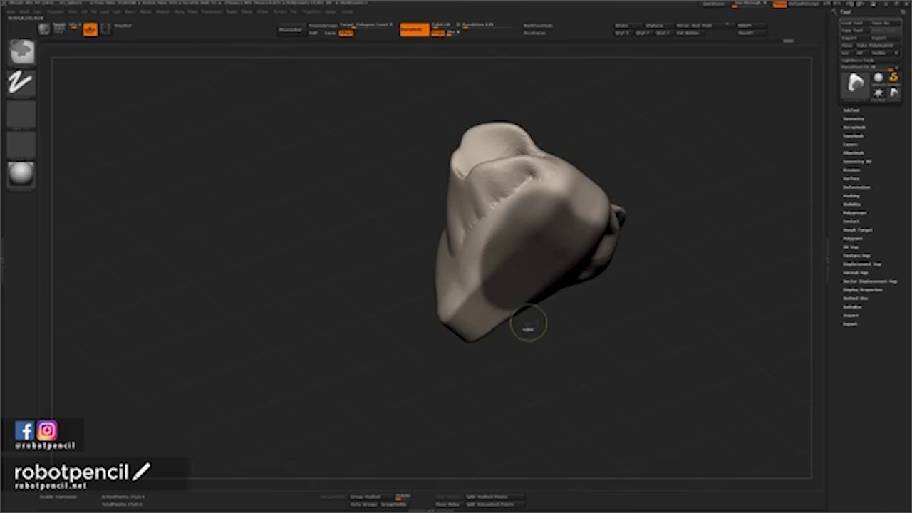
pyautogui.keyDown('ctrl'); pyautogui.click(571, 310); pyautogui.keyUp('ctrl')
# Pull the unmasked rear underside down into a thick neck and shape its contours with the Move brush.
pyautogui.moveTo(587, 312); pyautogui.dragTo(630, 305)
pyautogui.press('space')
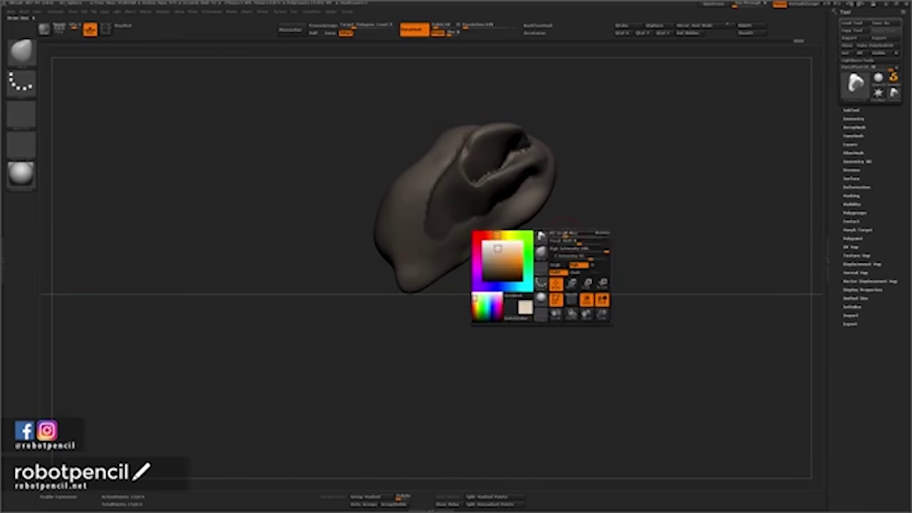
pyautogui.moveTo(567, 235); pyautogui.dragTo(572, 234)
pyautogui.moveTo(514, 221)
pyautogui.mouseDown()
pyautogui.moveTo(477, 262)
pyautogui.moveTo(492, 286)
pyautogui.mouseUp()
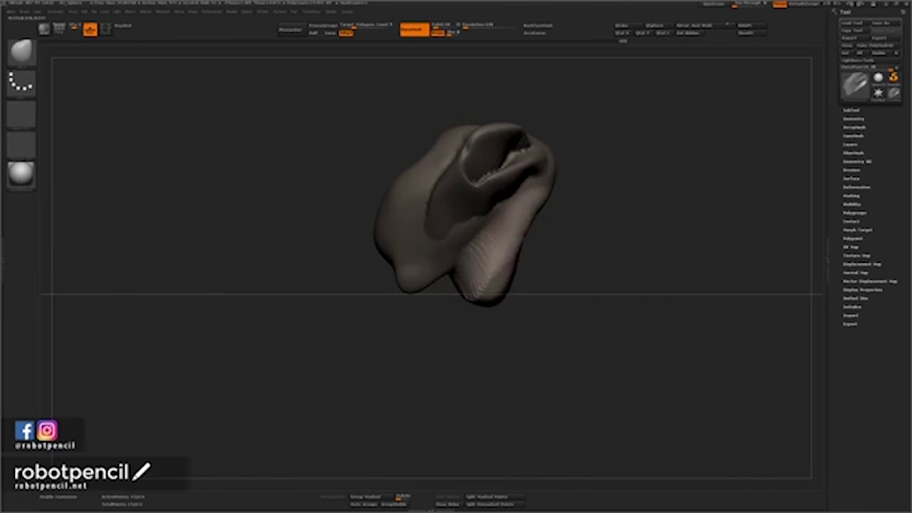
pyautogui.moveTo(507, 238)
pyautogui.mouseDown()
pyautogui.moveTo(540, 248)
pyautogui.moveTo(509, 280)
pyautogui.moveTo(514, 293)
pyautogui.mouseUp()
pyautogui.moveTo(520, 253)
pyautogui.mouseDown()
pyautogui.moveTo(544, 261)
pyautogui.moveTo(538, 252)
pyautogui.mouseUp()
pyautogui.moveTo(470, 293); pyautogui.dragTo(494, 277)
pyautogui.moveTo(557, 209)
pyautogui.mouseDown()
pyautogui.moveTo(519, 227)
pyautogui.moveTo(564, 204)
pyautogui.mouseUp()
pyautogui.moveTo(558, 241); pyautogui.dragTo(547, 235)
pyautogui.moveTo(541, 268)
pyautogui.mouseDown()
pyautogui.moveTo(532, 262)
pyautogui.moveTo(547, 253)
pyautogui.mouseUp()
# Mask part of the neck's lower end, pull the neck further down, clear the mask and remesh with DynaMesh.
pyautogui.moveTo(627, 292)
pyautogui.mouseDown()
pyautogui.moveTo(492, 296)
pyautogui.moveTo(528, 297)
pyautogui.mouseUp()
pyautogui.press('space')
pyautogui.moveTo(559, 254)
pyautogui.mouseDown()
pyautogui.moveTo(595, 281)
pyautogui.moveTo(574, 294)
pyautogui.mouseUp()
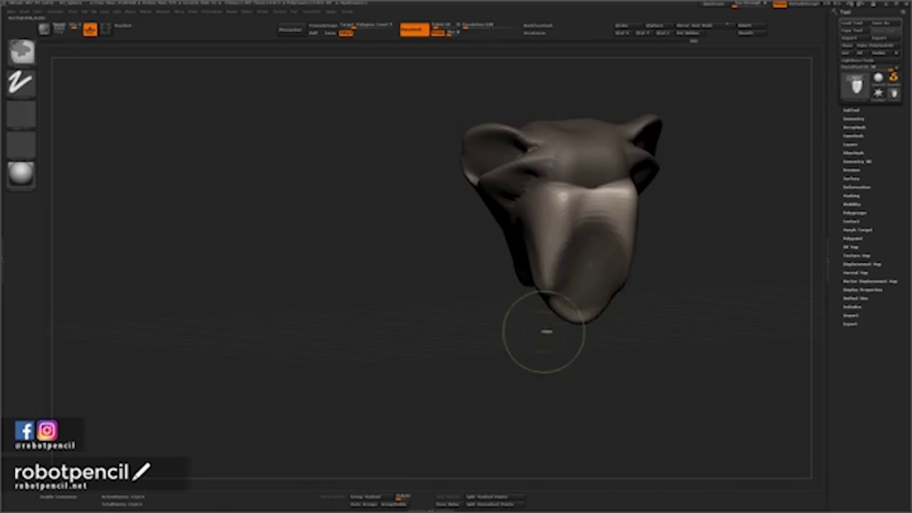
pyautogui.moveTo(546, 331)
pyautogui.keyDown('ctrl'); pyautogui.mouseDown()
pyautogui.moveTo(551, 342)
pyautogui.moveTo(641, 357)
pyautogui.moveTo(611, 340)
pyautogui.mouseUp(); pyautogui.keyUp('ctrl')
pyautogui.moveTo(593, 235)
pyautogui.mouseDown()
pyautogui.moveTo(599, 268)
pyautogui.moveTo(587, 321)
pyautogui.mouseUp()
pyautogui.moveTo(603, 288)
pyautogui.mouseDown()
pyautogui.moveTo(599, 218)
pyautogui.moveTo(702, 205)
pyautogui.moveTo(659, 214)
pyautogui.moveTo(660, 248)
pyautogui.moveTo(643, 255)
pyautogui.mouseUp()
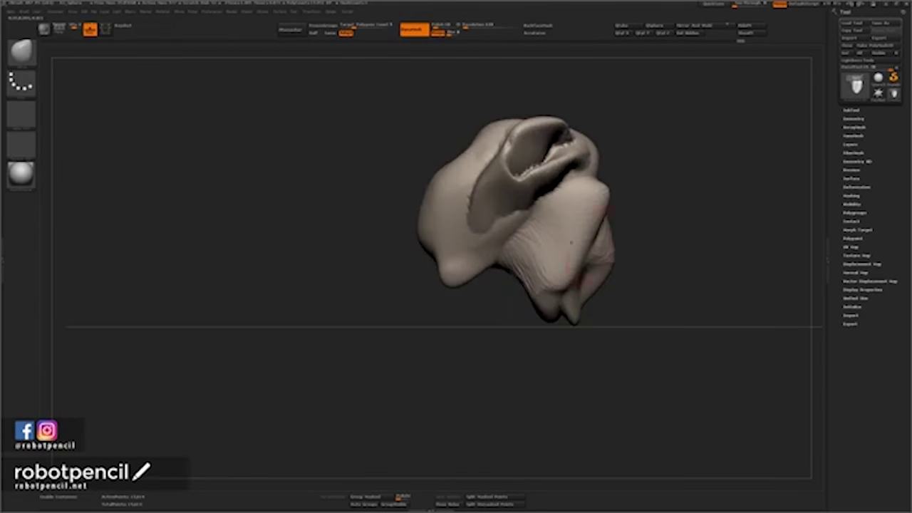
pyautogui.moveTo(567, 278); pyautogui.dragTo(542, 309)
pyautogui.keyDown('ctrl'); pyautogui.moveTo(495, 344); pyautogui.dragTo(507, 358); pyautogui.keyUp('ctrl')
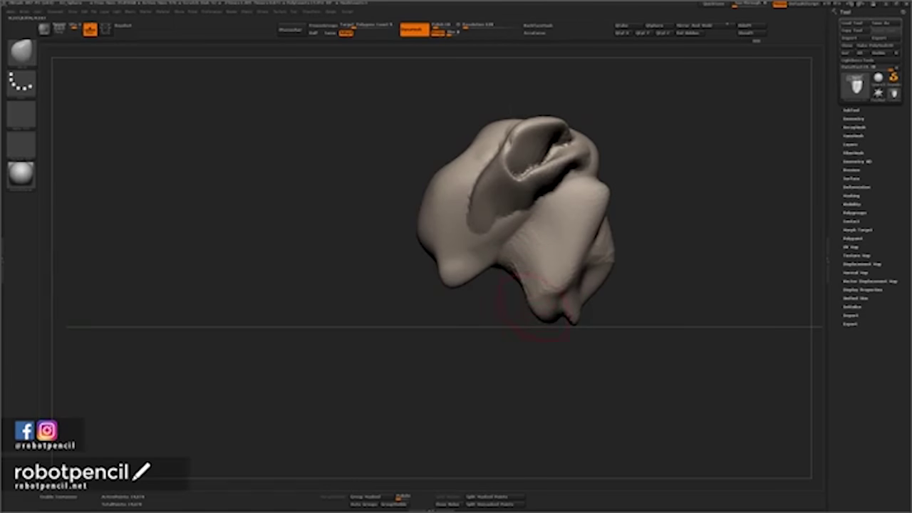
# Pull the neck's lower front forward and close the gap along its centre with the Move brush.
pyautogui.moveTo(536, 308)
pyautogui.mouseDown()
pyautogui.moveTo(514, 337)
pyautogui.moveTo(512, 317)
pyautogui.moveTo(551, 298)
pyautogui.mouseUp()
pyautogui.moveTo(634, 299)
pyautogui.mouseDown()
pyautogui.moveTo(719, 326)
pyautogui.moveTo(707, 330)
pyautogui.mouseUp()
pyautogui.moveTo(498, 328)
pyautogui.mouseDown()
pyautogui.moveTo(500, 344)
pyautogui.moveTo(515, 347)
pyautogui.mouseUp()
pyautogui.moveTo(626, 314)
pyautogui.mouseDown()
pyautogui.moveTo(599, 314)
pyautogui.moveTo(655, 313)
pyautogui.moveTo(563, 306)
pyautogui.moveTo(613, 314)
pyautogui.mouseUp()
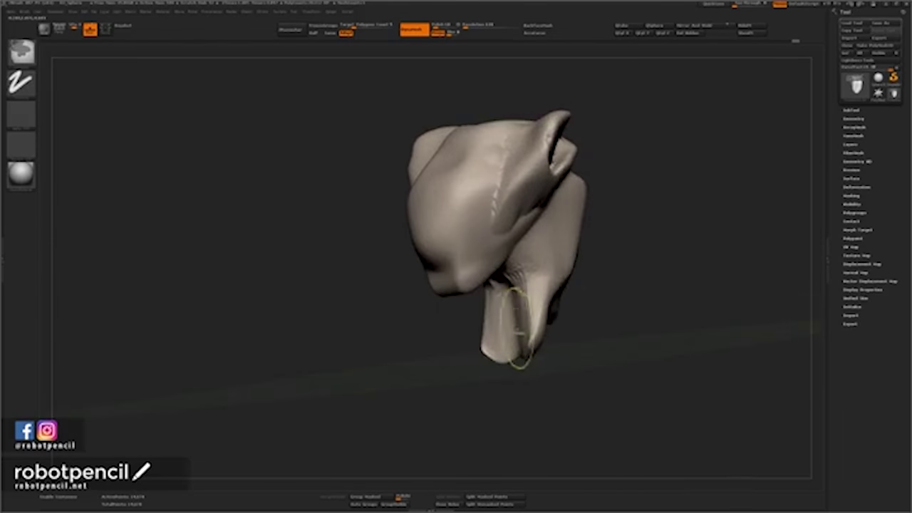
pyautogui.hotkey('ctrl', 'z')
pyautogui.moveTo(528, 326)
pyautogui.mouseDown()
pyautogui.moveTo(492, 339)
pyautogui.moveTo(493, 309)
pyautogui.mouseUp()
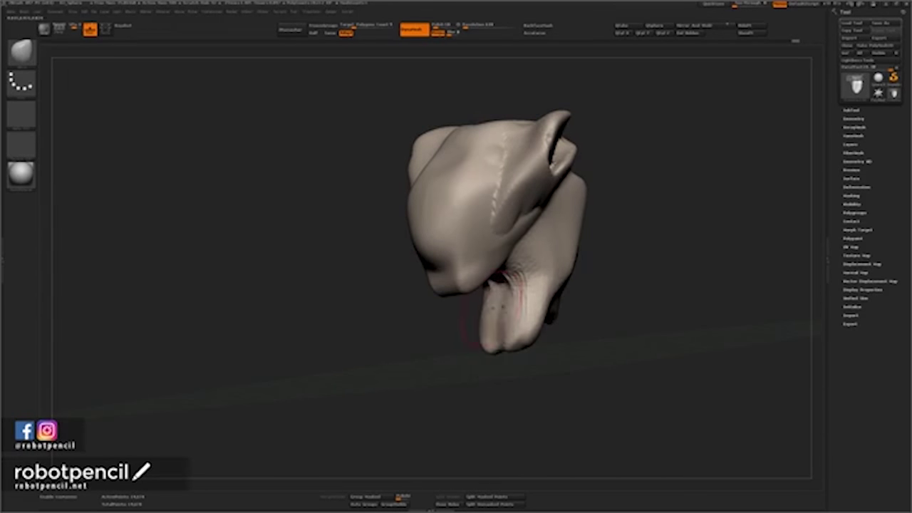
pyautogui.keyDown('shift'); pyautogui.moveTo(595, 313); pyautogui.dragTo(572, 314); pyautogui.keyUp('shift')
pyautogui.moveTo(587, 191); pyautogui.dragTo(603, 299)
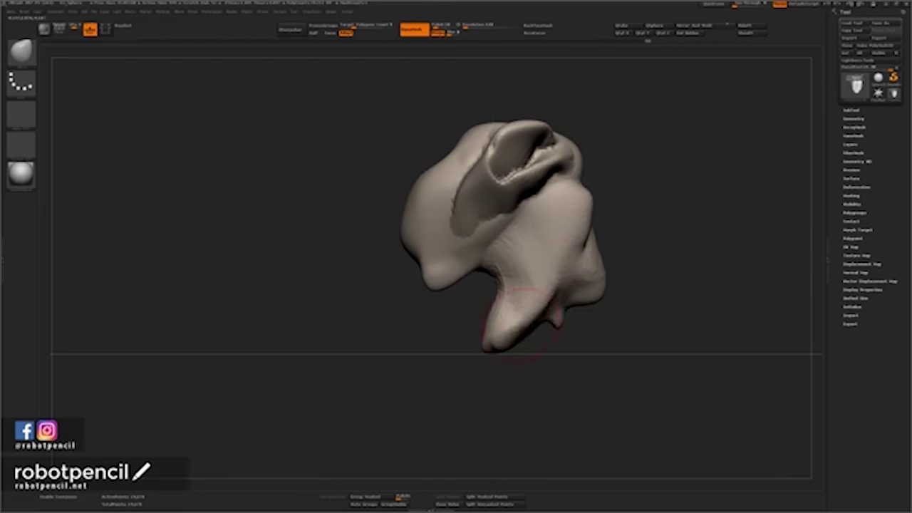
pyautogui.moveTo(471, 345); pyautogui.dragTo(501, 344)
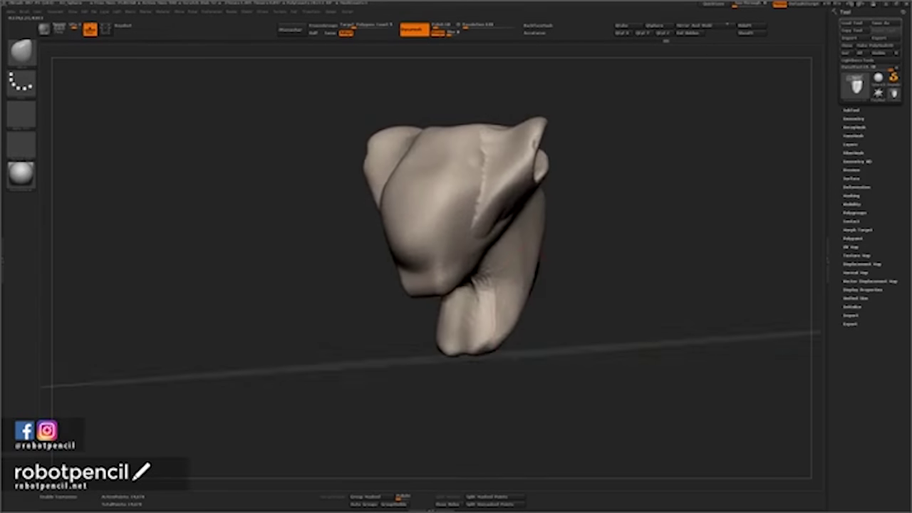
# Pull the sides of the neck base outward into rounded shoulders with a resized Move brush.
pyautogui.moveTo(543, 263); pyautogui.dragTo(583, 269)
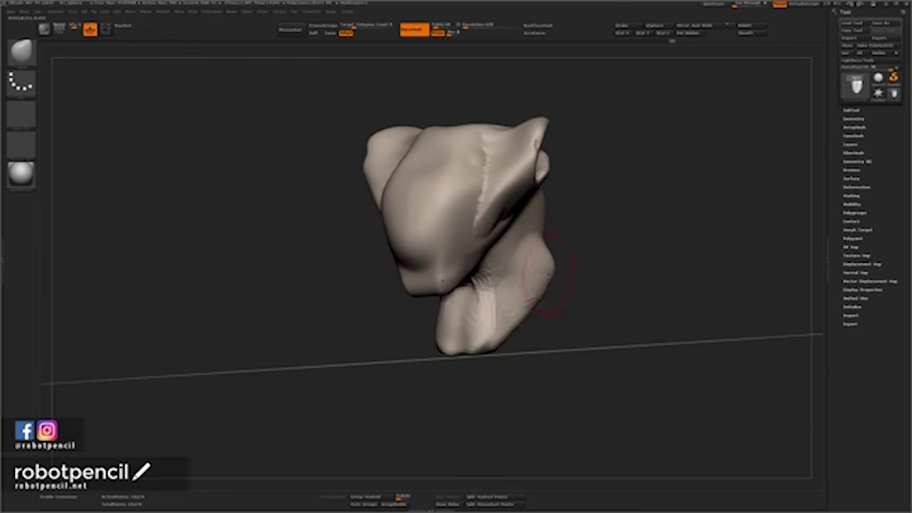
pyautogui.press('space')
pyautogui.moveTo(551, 312); pyautogui.dragTo(559, 310)
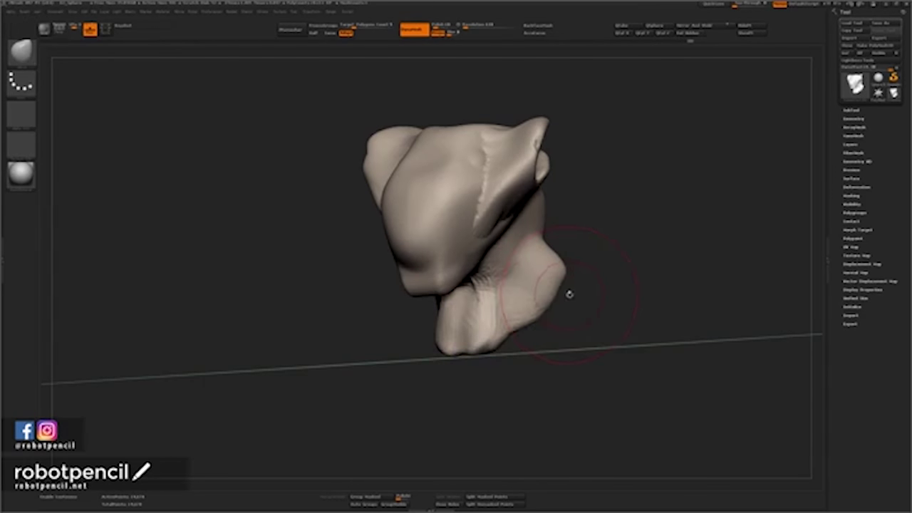
pyautogui.moveTo(558, 269); pyautogui.dragTo(571, 271)
pyautogui.moveTo(517, 330)
pyautogui.mouseDown()
pyautogui.moveTo(527, 342)
pyautogui.moveTo(471, 359)
pyautogui.moveTo(550, 327)
pyautogui.mouseUp()
pyautogui.moveTo(571, 276)
pyautogui.mouseDown()
pyautogui.moveTo(586, 275)
pyautogui.moveTo(576, 254)
pyautogui.moveTo(545, 252)
pyautogui.moveTo(568, 248)
pyautogui.moveTo(559, 253)
pyautogui.mouseUp()
# Smooth the shoulder surface and refine the lower contour of the neck base.
pyautogui.press('space')
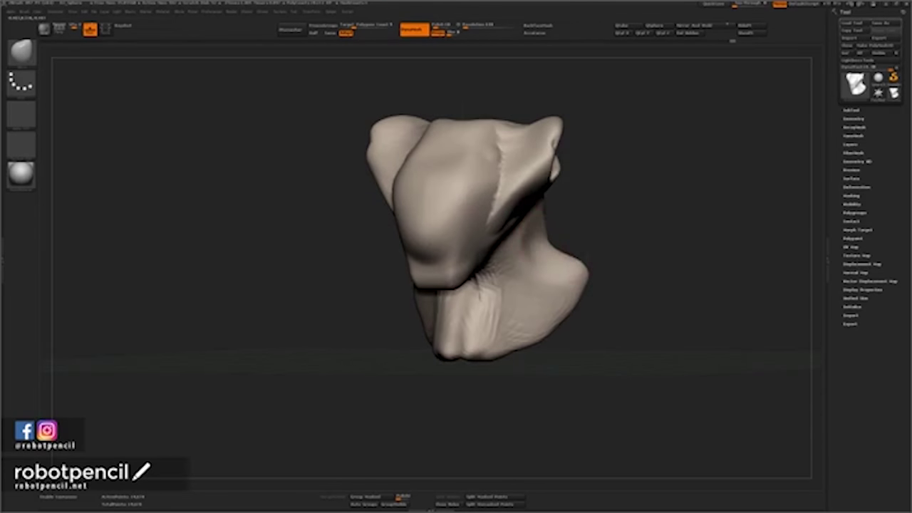
pyautogui.press('space')
pyautogui.moveTo(607, 236)
pyautogui.keyDown('shift'); pyautogui.mouseDown()
pyautogui.moveTo(564, 265)
pyautogui.moveTo(535, 310)
pyautogui.mouseUp(); pyautogui.keyUp('shift')
pyautogui.press('space')
pyautogui.moveTo(574, 265); pyautogui.dragTo(528, 306)
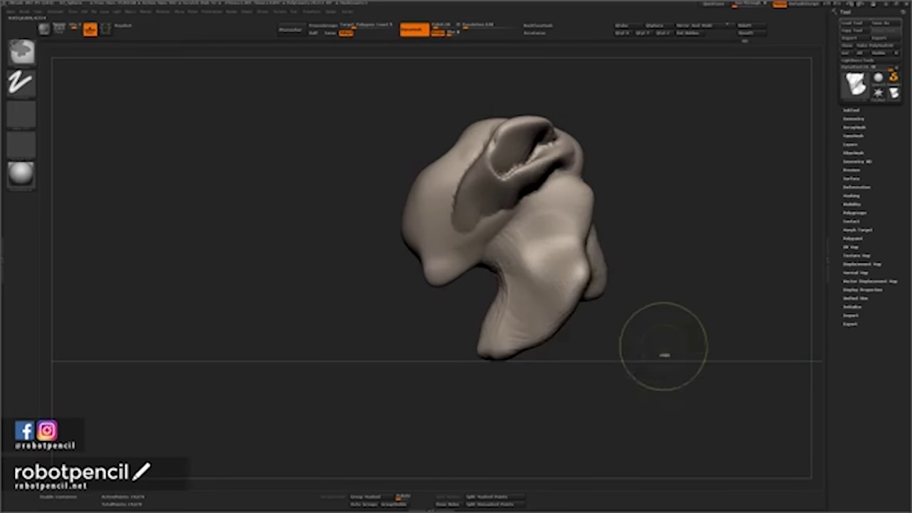
# Remesh the bust with DynaMesh and mask the head and upper neck, leaving the neck base free.
pyautogui.moveTo(587, 277)
pyautogui.keyDown('ctrl'); pyautogui.mouseDown()
pyautogui.moveTo(522, 317)
pyautogui.moveTo(558, 270)
pyautogui.mouseUp(); pyautogui.keyUp('ctrl')
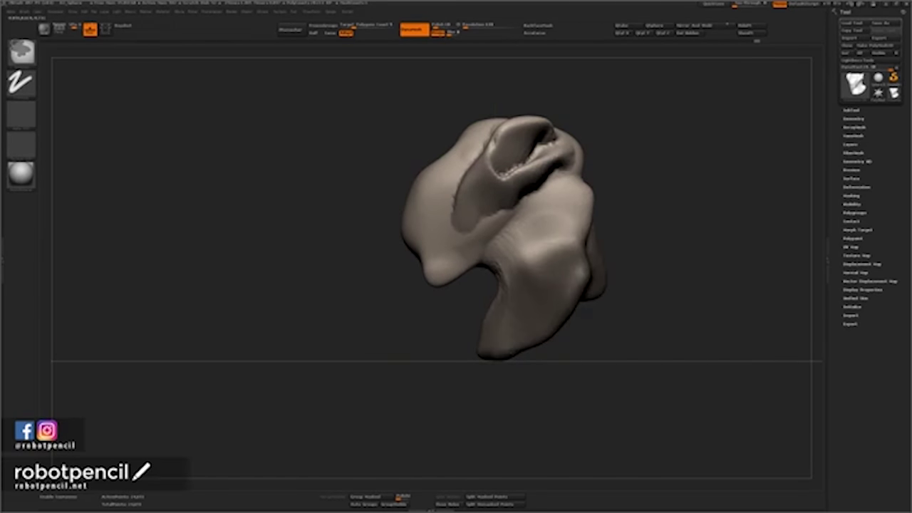
pyautogui.keyDown('ctrl'); pyautogui.click(650, 343); pyautogui.keyUp('ctrl')
pyautogui.press('space')
pyautogui.moveTo(631, 292)
pyautogui.mouseDown()
pyautogui.moveTo(640, 290)
pyautogui.moveTo(627, 250)
pyautogui.mouseUp()
# Draw a vertical Transpose line down from the neck base, try moving the unmasked area, and undo the move.
pyautogui.press('w')
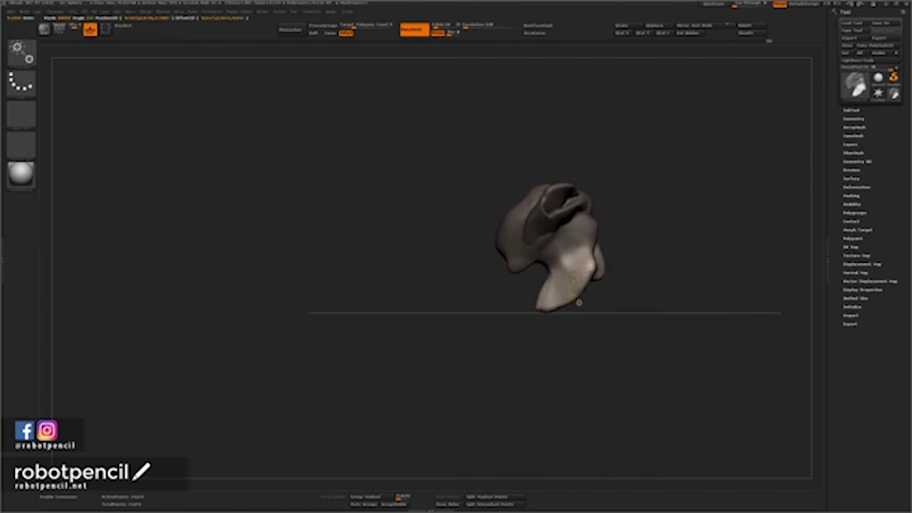
pyautogui.moveTo(571, 275); pyautogui.dragTo(571, 367)
pyautogui.moveTo(572, 313)
pyautogui.mouseDown()
pyautogui.moveTo(576, 329)
pyautogui.moveTo(588, 316)
pyautogui.mouseUp()
pyautogui.hotkey('ctrl', 'z')
pyautogui.press('space')
pyautogui.press('q')
pyautogui.press('space')
pyautogui.moveTo(639, 255)
pyautogui.mouseDown()
pyautogui.moveTo(607, 269)
pyautogui.moveTo(641, 266)
pyautogui.mouseUp()
pyautogui.press('space')
pyautogui.moveTo(545, 267); pyautogui.dragTo(526, 268)
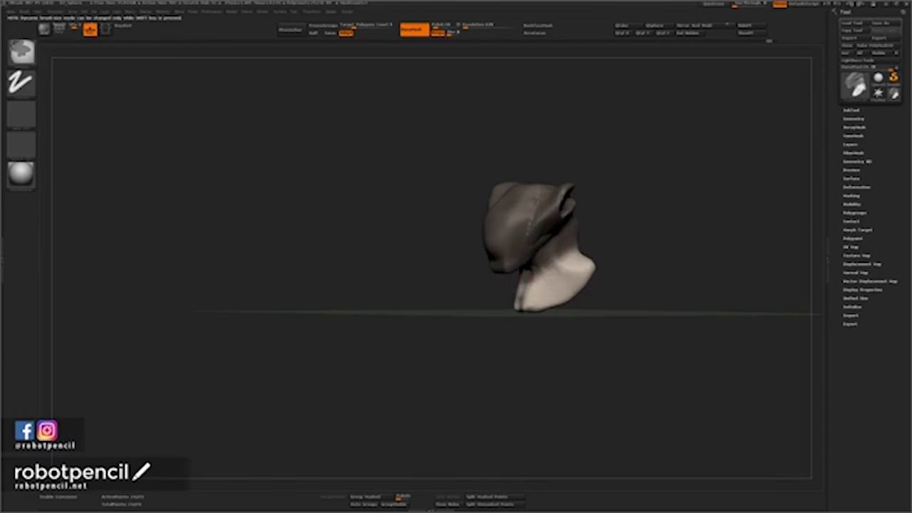
# Move the unmasked neck base down and back with the Transpose line to lengthen the neck, and clear the mask.
pyautogui.press('w')
pyautogui.keyDown('ctrl'); pyautogui.click(622, 294); pyautogui.keyUp('ctrl')
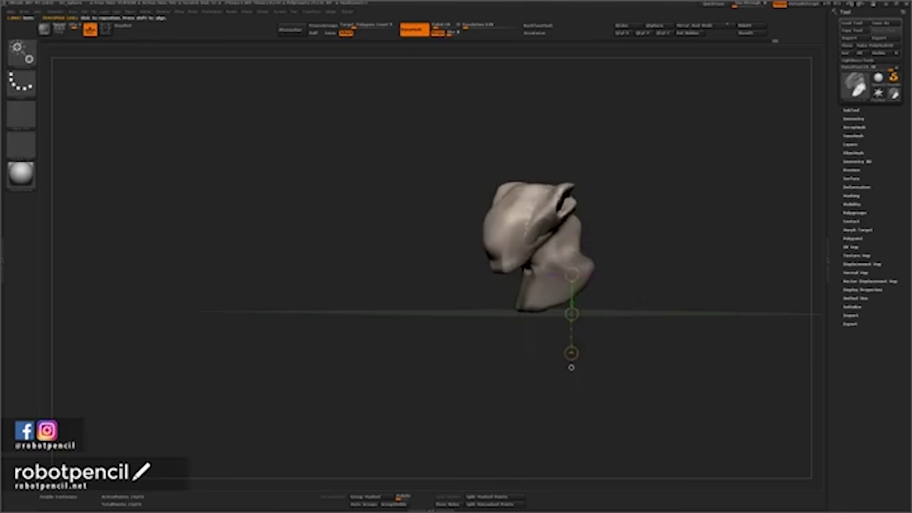
pyautogui.moveTo(662, 294); pyautogui.dragTo(631, 297)
pyautogui.keyDown('ctrl'); pyautogui.click(630, 296); pyautogui.keyUp('ctrl')
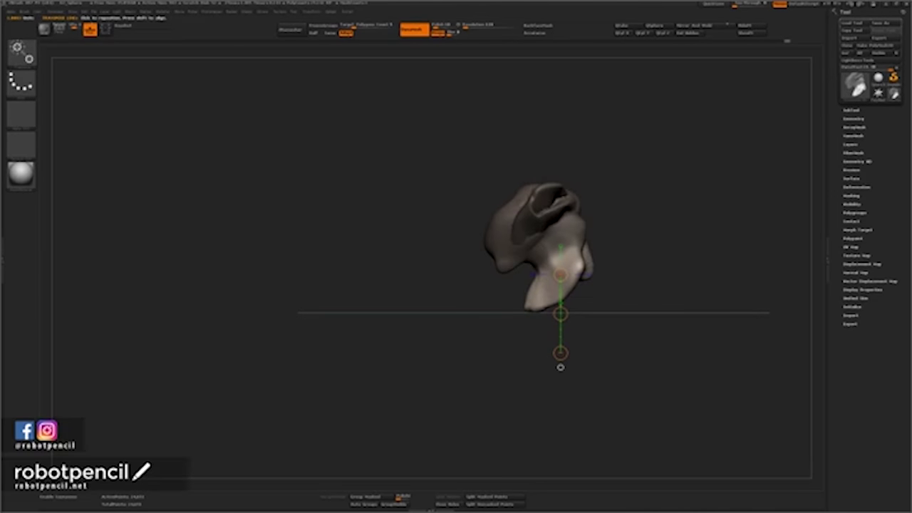
pyautogui.moveTo(560, 314); pyautogui.dragTo(578, 338)
pyautogui.moveTo(629, 299); pyautogui.dragTo(646, 326)
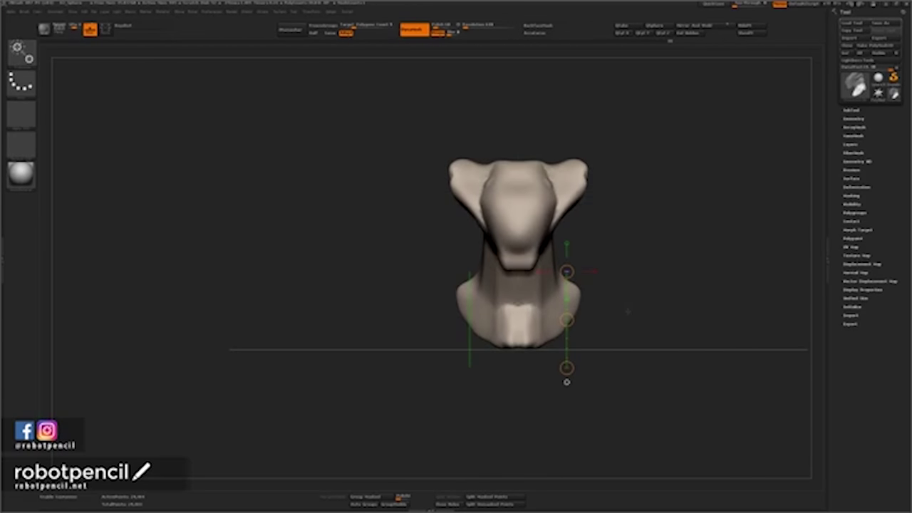
pyautogui.press('q')
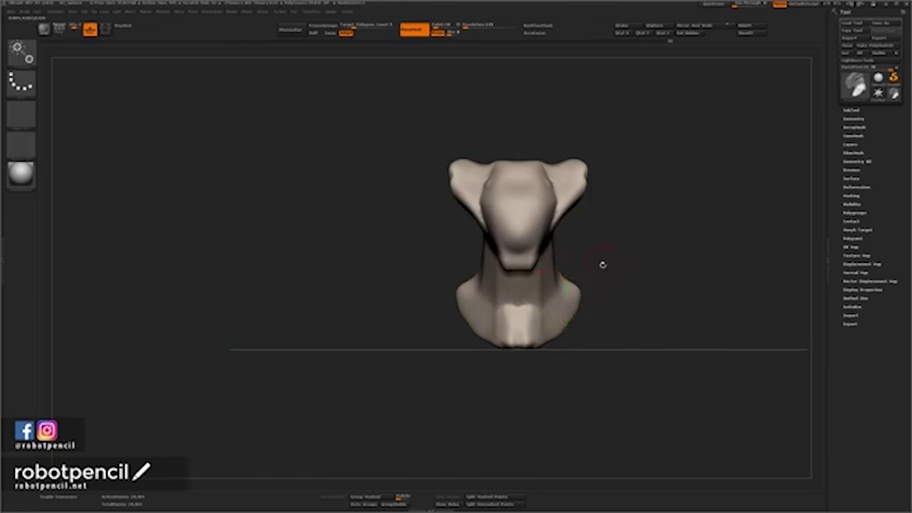
pyautogui.press('space')
pyautogui.click(603, 264)
pyautogui.moveTo(534, 304)
pyautogui.mouseDown()
pyautogui.moveTo(536, 285)
pyautogui.moveTo(532, 293)
pyautogui.mouseUp()
pyautogui.hotkey('ctrl', 'z')
pyautogui.hotkey('ctrl', 'z')
# Change the model's colour to white and return to Draw mode with an adjusted brush size.
pyautogui.press('w')
pyautogui.press('space')
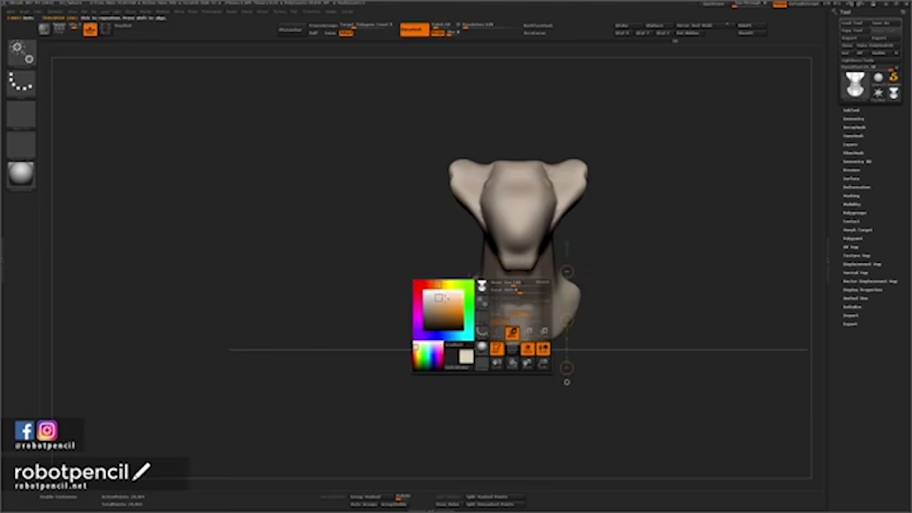
pyautogui.moveTo(439, 298); pyautogui.dragTo(425, 292)
pyautogui.press('q')
pyautogui.press('space')
pyautogui.click(540, 291)
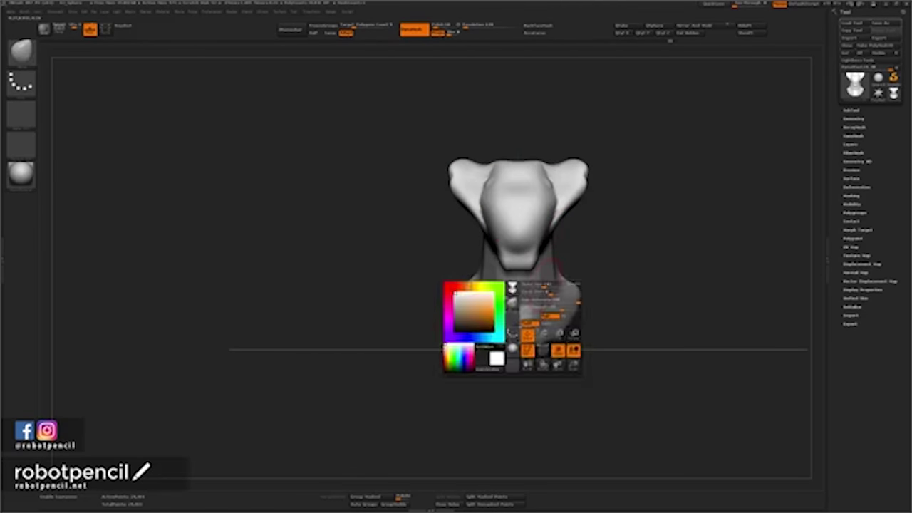
# Smooth the front and lower edge of the neck and the throat beneath the head.
pyautogui.keyDown('shift'); pyautogui.moveTo(504, 297); pyautogui.dragTo(514, 302); pyautogui.keyUp('shift')
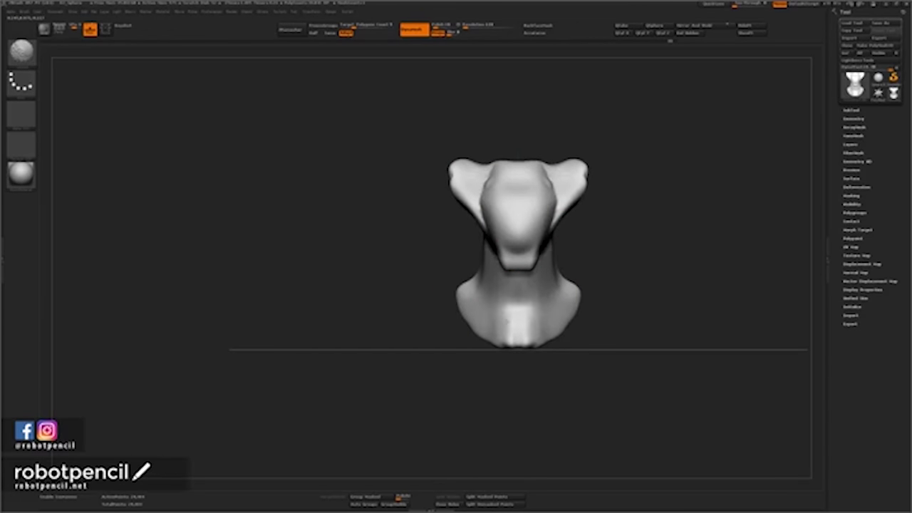
pyautogui.keyDown('shift'); pyautogui.moveTo(561, 325); pyautogui.dragTo(520, 326); pyautogui.keyUp('shift')
pyautogui.moveTo(662, 317)
pyautogui.mouseDown()
pyautogui.moveTo(578, 303)
pyautogui.moveTo(574, 315)
pyautogui.mouseUp()
pyautogui.keyDown('shift'); pyautogui.moveTo(491, 235); pyautogui.dragTo(481, 254); pyautogui.keyUp('shift')
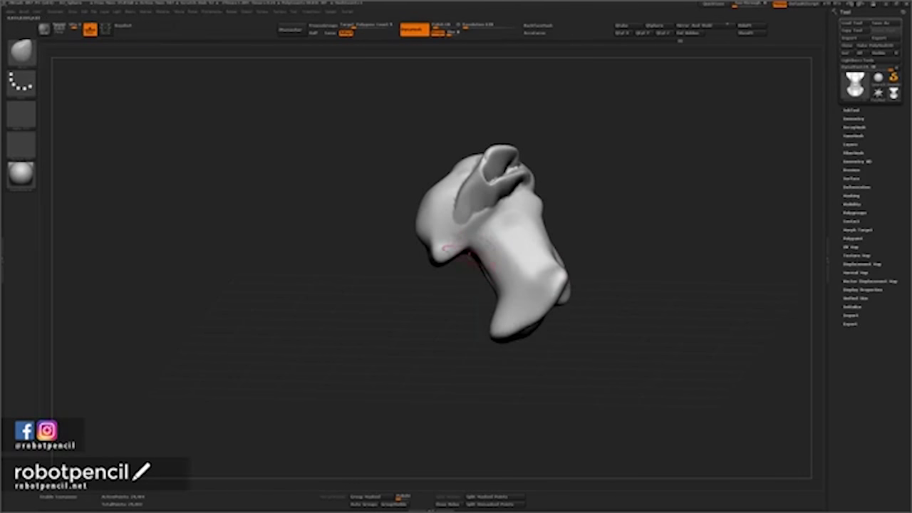
# Build up and smooth the chin and jaw area on the underside of the head.
pyautogui.press('1')
pyautogui.moveTo(454, 289)
pyautogui.mouseDown()
pyautogui.moveTo(484, 249)
pyautogui.moveTo(460, 261)
pyautogui.moveTo(480, 276)
pyautogui.mouseUp()
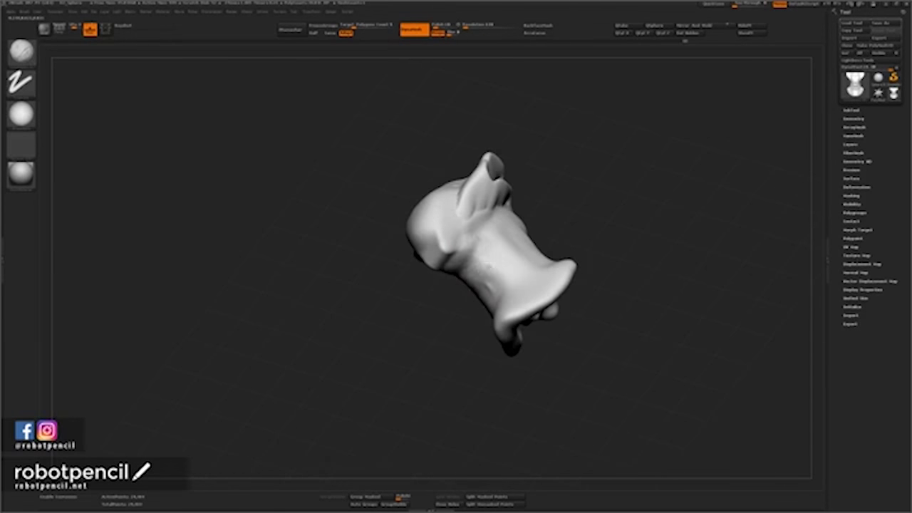
pyautogui.moveTo(566, 220)
pyautogui.keyDown('shift'); pyautogui.mouseDown()
pyautogui.moveTo(590, 236)
pyautogui.moveTo(563, 229)
pyautogui.mouseUp(); pyautogui.keyUp('shift')
pyautogui.moveTo(425, 281)
pyautogui.keyDown('shift'); pyautogui.mouseDown()
pyautogui.moveTo(492, 274)
pyautogui.moveTo(446, 254)
pyautogui.moveTo(422, 229)
pyautogui.moveTo(424, 238)
pyautogui.mouseUp(); pyautogui.keyUp('shift')
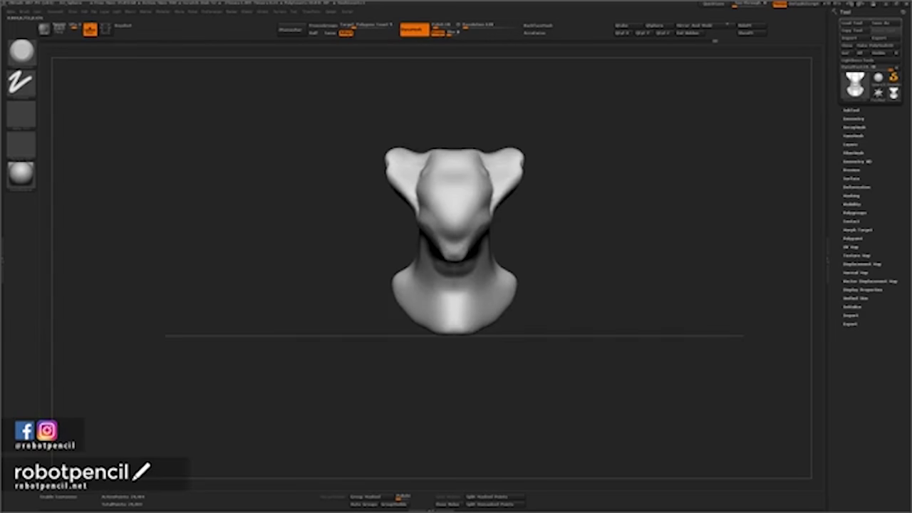
pyautogui.keyDown('shift'); pyautogui.moveTo(465, 223); pyautogui.dragTo(462, 241); pyautogui.keyUp('shift')
pyautogui.moveTo(557, 265)
pyautogui.mouseDown()
pyautogui.moveTo(491, 274)
pyautogui.moveTo(457, 261)
pyautogui.moveTo(498, 250)
pyautogui.moveTo(486, 271)
pyautogui.moveTo(485, 260)
pyautogui.moveTo(490, 269)
pyautogui.mouseUp()
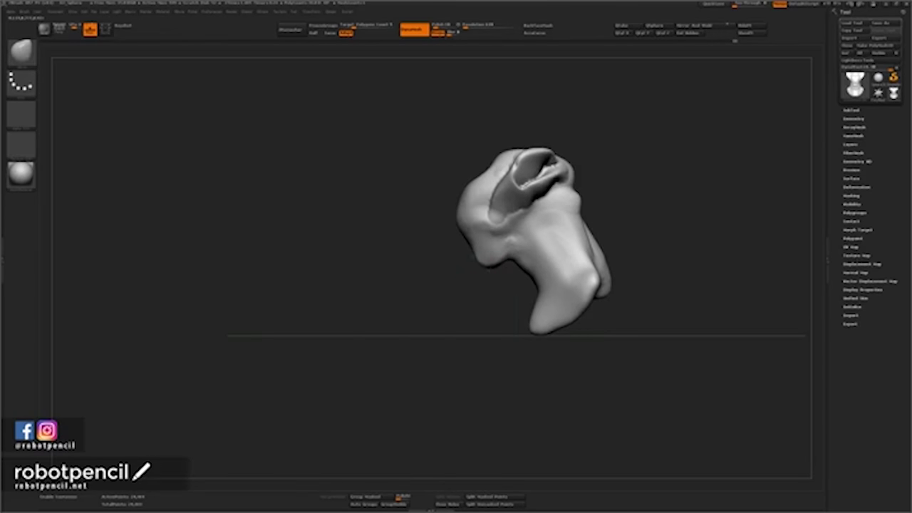
pyautogui.moveTo(420, 285)
pyautogui.mouseDown()
pyautogui.moveTo(510, 275)
pyautogui.moveTo(473, 277)
pyautogui.mouseUp()
# Smooth the ear base and the transition behind the ear into the back of the head.
pyautogui.moveTo(516, 167)
pyautogui.keyDown('shift'); pyautogui.mouseDown()
pyautogui.moveTo(508, 200)
pyautogui.moveTo(507, 177)
pyautogui.mouseUp(); pyautogui.keyUp('shift')
pyautogui.press('1')
pyautogui.moveTo(589, 166)
pyautogui.mouseDown()
pyautogui.moveTo(547, 187)
pyautogui.moveTo(590, 176)
pyautogui.moveTo(527, 171)
pyautogui.mouseUp()
pyautogui.moveTo(591, 142); pyautogui.dragTo(534, 156)
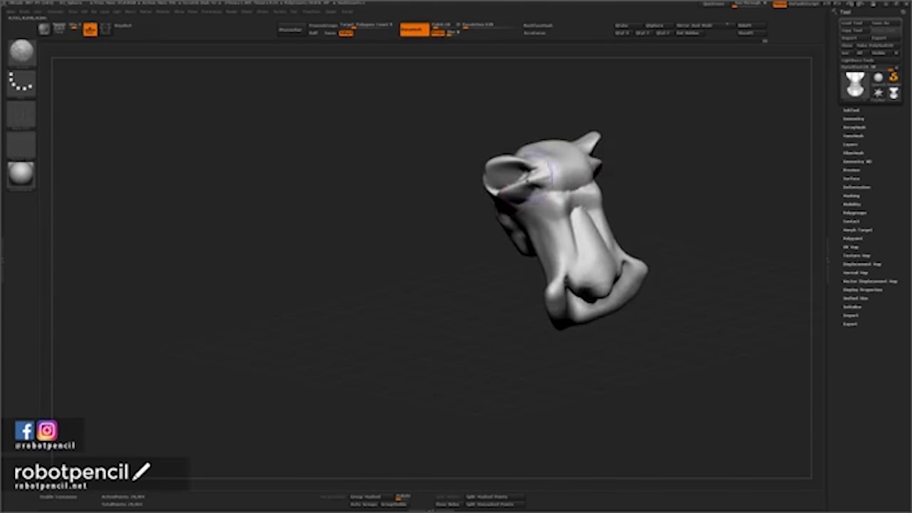
# Sharpen the crease across the base of the skull and smooth the side of the shoulder.
pyautogui.press('2')
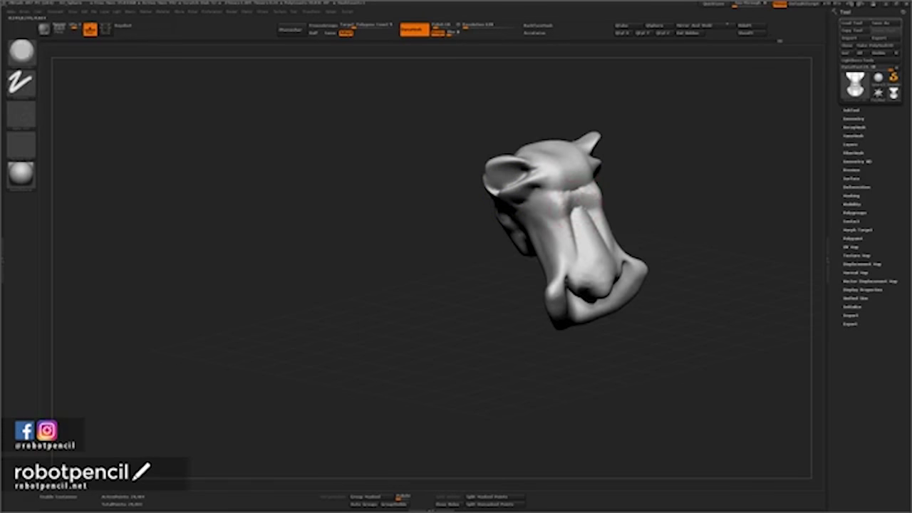
pyautogui.moveTo(570, 226)
pyautogui.mouseDown(button='right')
pyautogui.moveTo(627, 205)
pyautogui.moveTo(581, 216)
pyautogui.mouseUp(button='right')
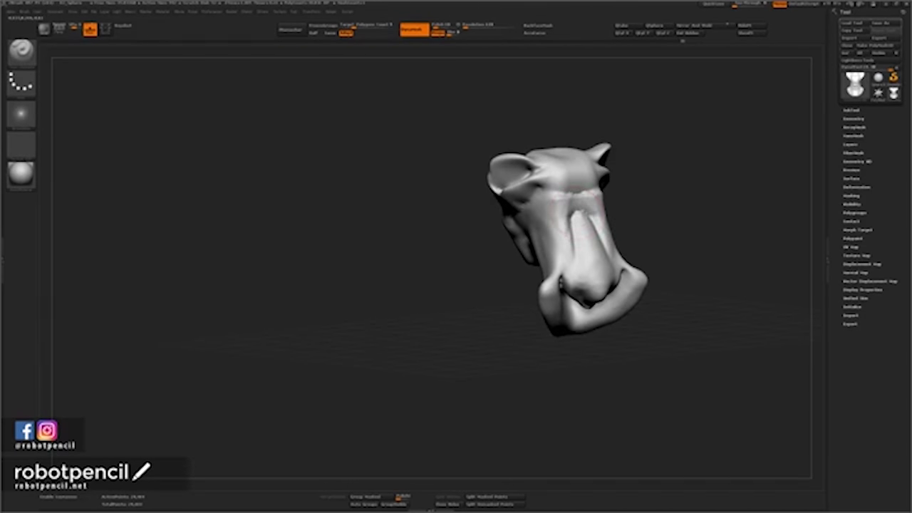
pyautogui.moveTo(545, 271); pyautogui.dragTo(576, 209, button='right')
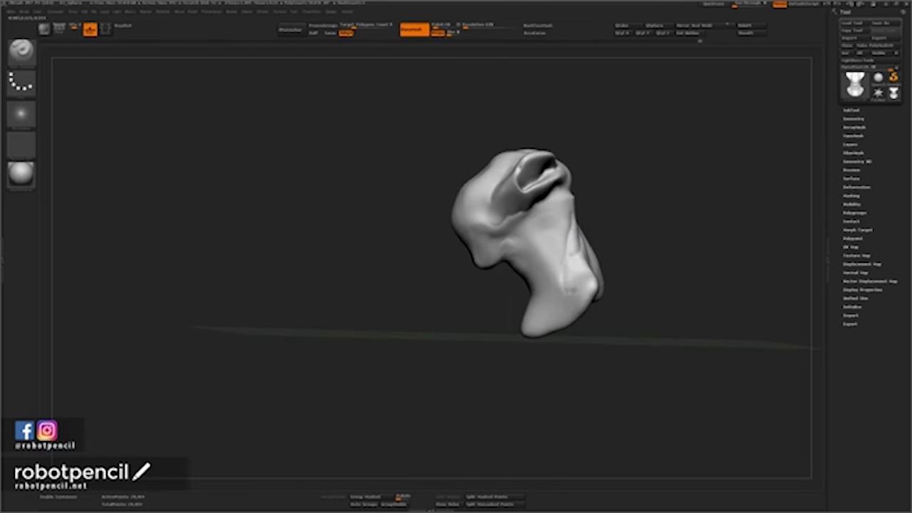
pyautogui.moveTo(575, 289)
pyautogui.keyDown('shift'); pyautogui.mouseDown()
pyautogui.moveTo(577, 269)
pyautogui.moveTo(574, 287)
pyautogui.mouseUp(); pyautogui.keyUp('shift')
# Smooth the front side of the neck and carve tendon lines running down from beneath the jaw.
pyautogui.moveTo(636, 278)
pyautogui.mouseDown()
pyautogui.moveTo(654, 272)
pyautogui.moveTo(637, 279)
pyautogui.moveTo(594, 264)
pyautogui.mouseUp()
pyautogui.moveTo(606, 212); pyautogui.dragTo(629, 217)
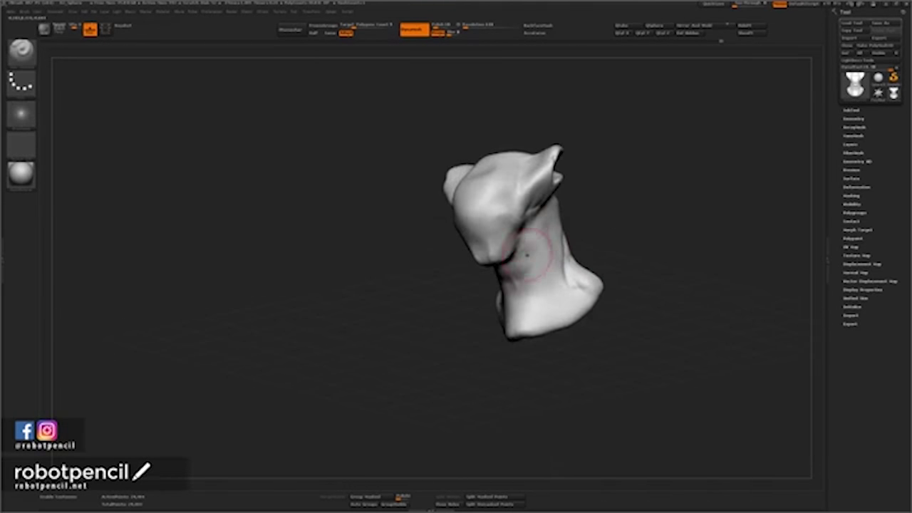
pyautogui.moveTo(538, 249)
pyautogui.keyDown('shift'); pyautogui.mouseDown()
pyautogui.moveTo(546, 276)
pyautogui.moveTo(531, 293)
pyautogui.mouseUp(); pyautogui.keyUp('shift')
pyautogui.press('shift')
pyautogui.moveTo(542, 255); pyautogui.dragTo(527, 283)
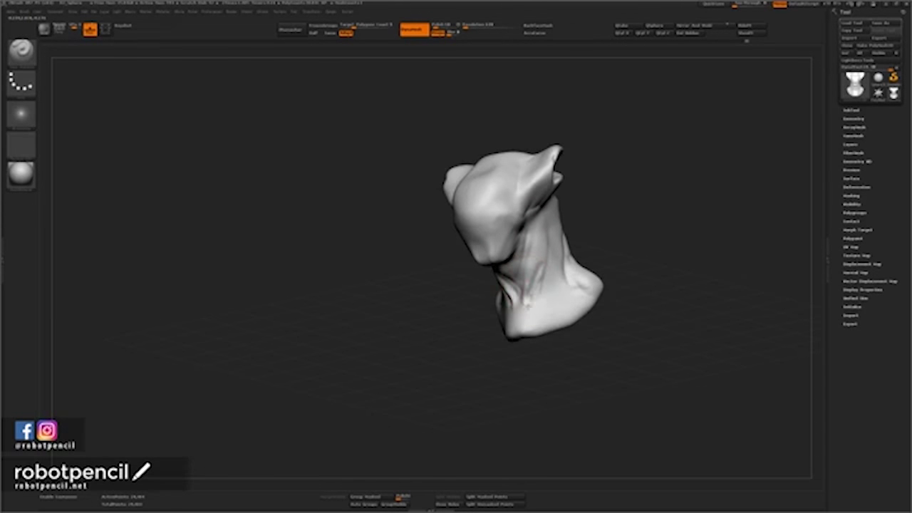
# Define the collarbones and the hollow where the neck muscles meet the chest.
pyautogui.moveTo(626, 262)
pyautogui.mouseDown()
pyautogui.moveTo(672, 260)
pyautogui.moveTo(657, 258)
pyautogui.mouseUp()
pyautogui.press('space')
pyautogui.moveTo(586, 305); pyautogui.dragTo(574, 305)
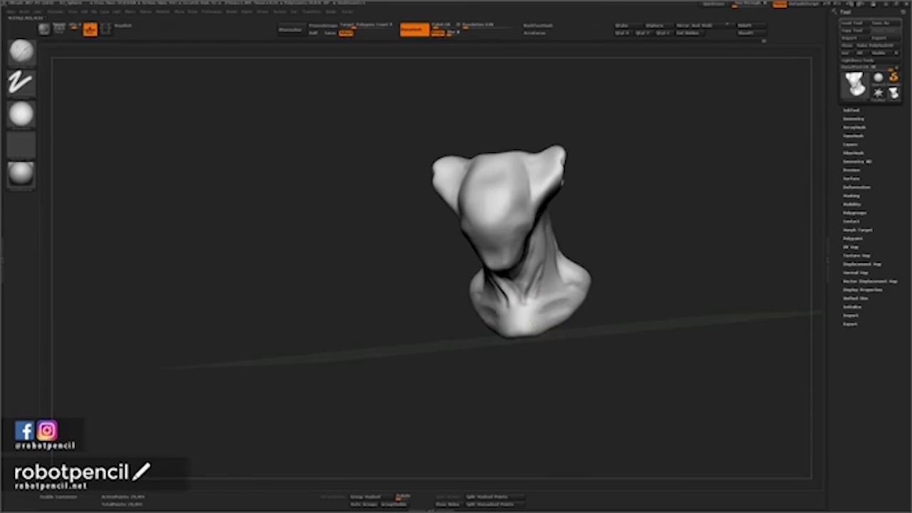
pyautogui.moveTo(629, 296)
pyautogui.mouseDown()
pyautogui.moveTo(618, 306)
pyautogui.moveTo(533, 310)
pyautogui.mouseUp()
pyautogui.press('space')
pyautogui.press('shift')
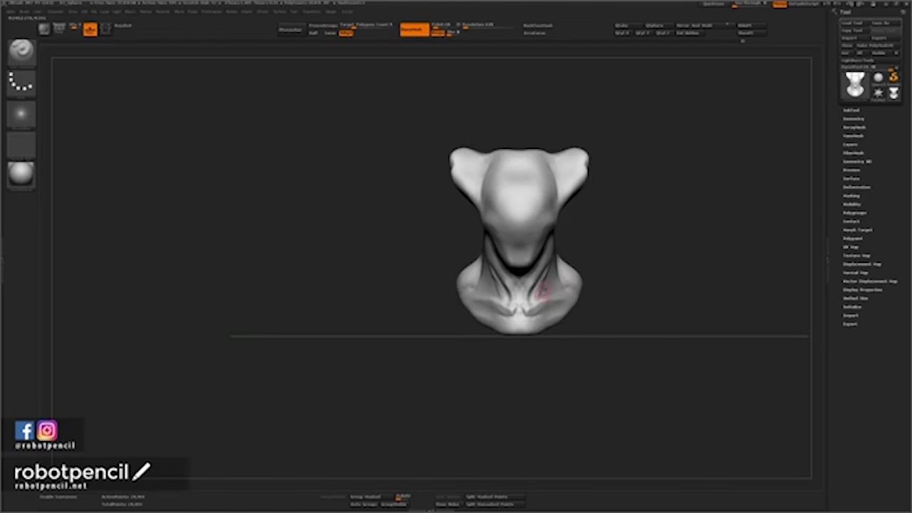
# Carve muscle lines along the side of the neck, from below the ear towards the collarbone.
pyautogui.moveTo(622, 249)
pyautogui.mouseDown()
pyautogui.moveTo(582, 260)
pyautogui.moveTo(549, 290)
pyautogui.mouseUp()
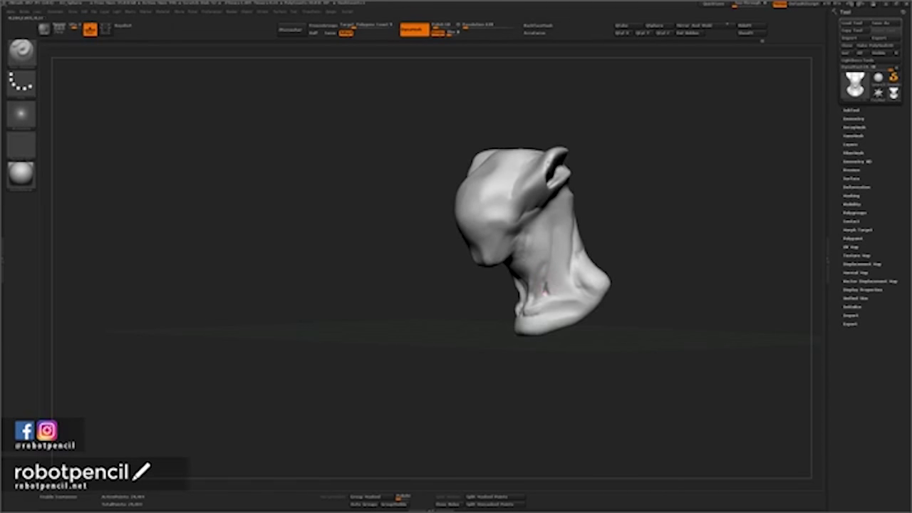
pyautogui.moveTo(643, 276)
pyautogui.mouseDown()
pyautogui.moveTo(680, 272)
pyautogui.moveTo(631, 277)
pyautogui.mouseUp()
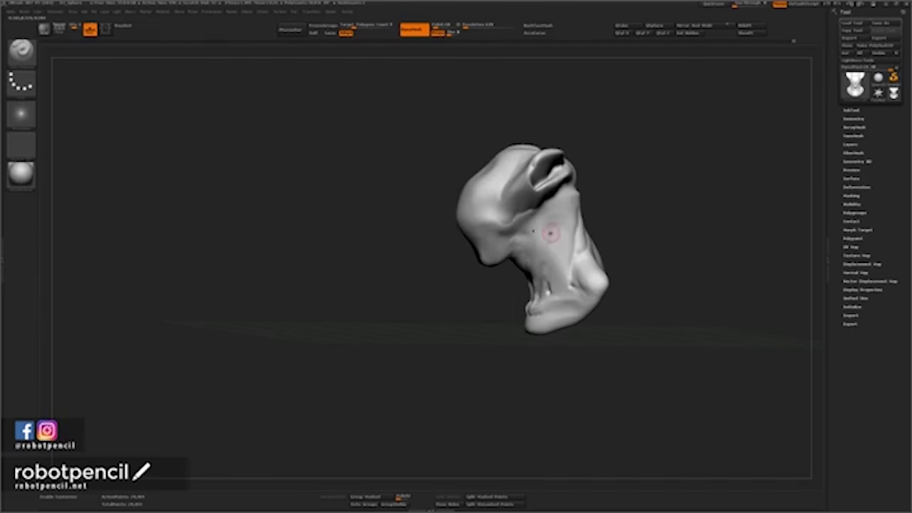
pyautogui.moveTo(596, 193); pyautogui.dragTo(597, 189)
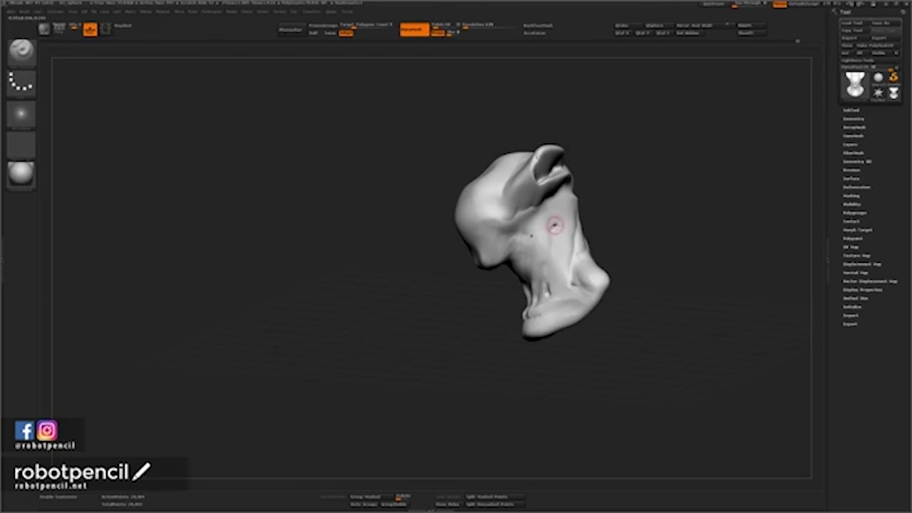
pyautogui.press('2')
pyautogui.rightClick(533, 260)
pyautogui.moveTo(554, 239); pyautogui.dragTo(544, 222)
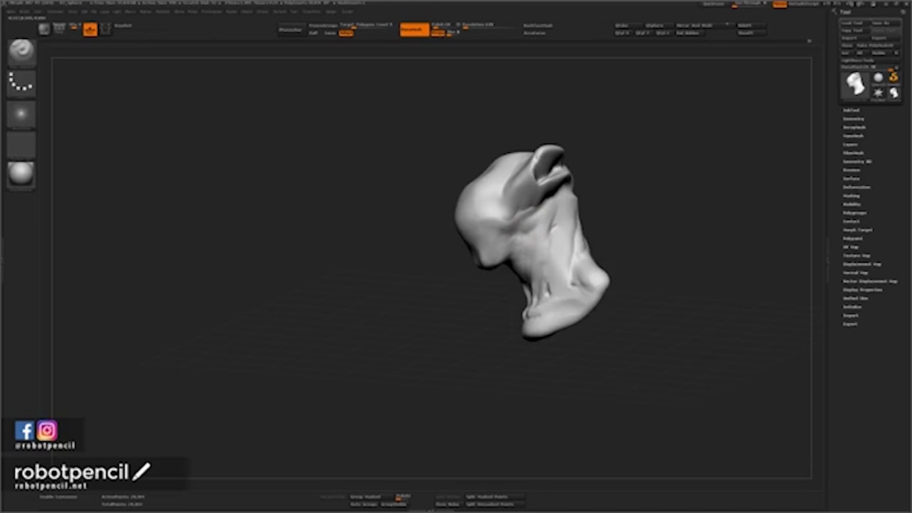
pyautogui.press('space')
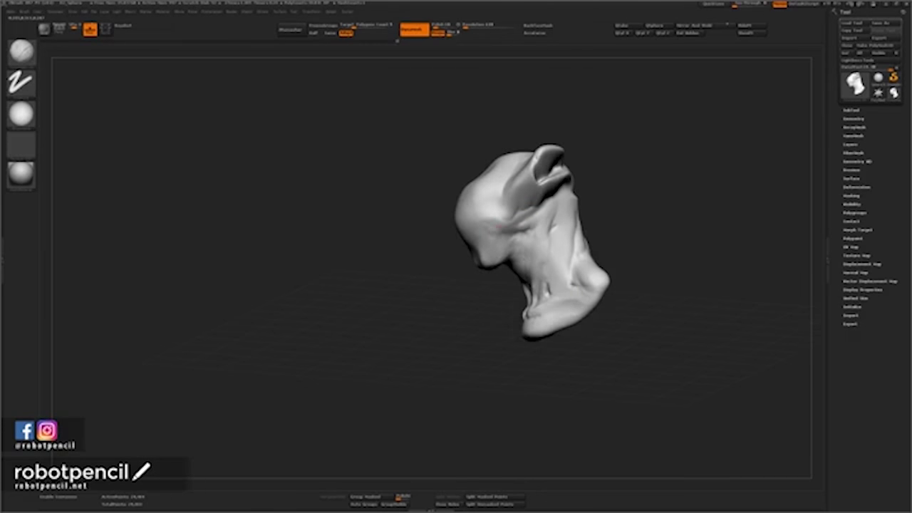
# Reshape the face profile with the Move brush, pulling the front of the face and the chin downward.
pyautogui.press('shift')
pyautogui.moveTo(652, 235)
pyautogui.mouseDown()
pyautogui.moveTo(634, 214)
pyautogui.moveTo(613, 218)
pyautogui.mouseUp()
pyautogui.press('space')
pyautogui.press('space')
pyautogui.moveTo(580, 176); pyautogui.dragTo(584, 177)
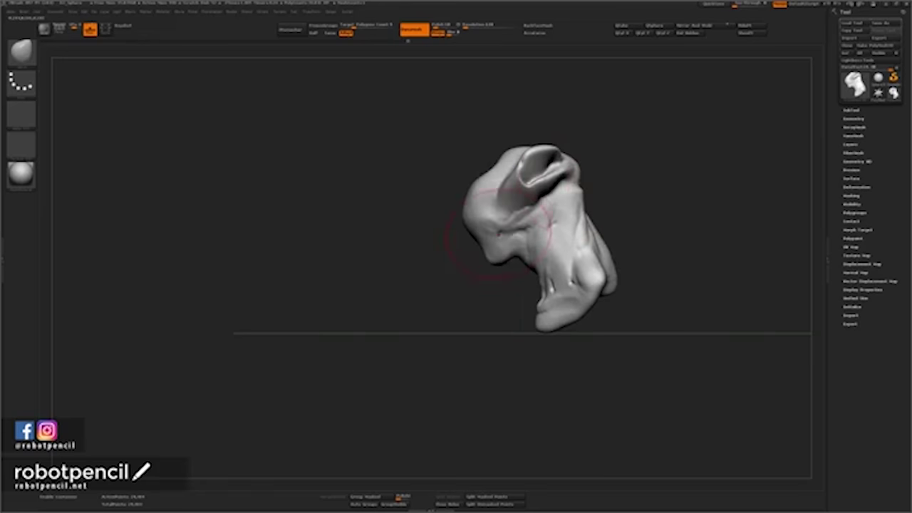
pyautogui.moveTo(494, 238)
pyautogui.mouseDown()
pyautogui.moveTo(494, 257)
pyautogui.moveTo(493, 248)
pyautogui.mouseUp()
pyautogui.moveTo(470, 234)
pyautogui.mouseDown()
pyautogui.moveTo(466, 207)
pyautogui.moveTo(476, 244)
pyautogui.mouseUp()
pyautogui.moveTo(466, 212); pyautogui.dragTo(470, 219)
pyautogui.moveTo(488, 246); pyautogui.dragTo(496, 275)
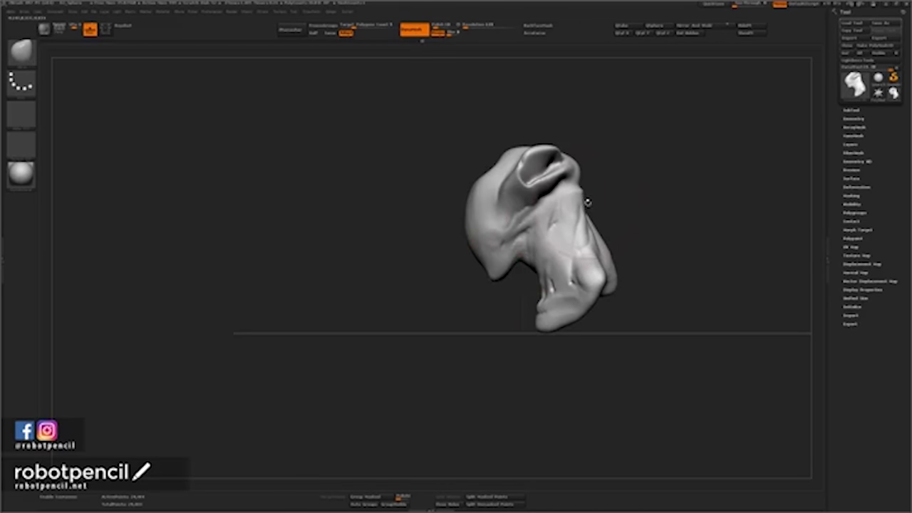
pyautogui.press('space')
pyautogui.moveTo(586, 191)
pyautogui.mouseDown()
pyautogui.moveTo(600, 181)
pyautogui.moveTo(594, 187)
pyautogui.mouseUp()
pyautogui.moveTo(666, 160)
pyautogui.mouseDown()
pyautogui.moveTo(630, 162)
pyautogui.moveTo(602, 182)
pyautogui.moveTo(554, 176)
pyautogui.moveTo(621, 230)
pyautogui.mouseUp()
pyautogui.press('2')
pyautogui.moveTo(545, 143)
pyautogui.mouseDown()
pyautogui.moveTo(535, 133)
pyautogui.moveTo(560, 134)
pyautogui.moveTo(546, 156)
pyautogui.mouseUp()
pyautogui.hotkey('ctrl', 'z')
# Smooth the muscle forms on the side of the neck.
pyautogui.moveTo(637, 180)
pyautogui.keyDown('shift'); pyautogui.mouseDown()
pyautogui.moveTo(708, 202)
pyautogui.moveTo(682, 197)
pyautogui.moveTo(663, 178)
pyautogui.mouseUp(); pyautogui.keyUp('shift')
pyautogui.moveTo(627, 228)
pyautogui.mouseDown()
pyautogui.moveTo(653, 232)
pyautogui.moveTo(625, 233)
pyautogui.mouseUp()
pyautogui.keyDown('shift'); pyautogui.moveTo(552, 235); pyautogui.dragTo(556, 244); pyautogui.keyUp('shift')
pyautogui.moveTo(614, 233)
pyautogui.keyDown('alt'); pyautogui.mouseDown()
pyautogui.moveTo(611, 275)
pyautogui.moveTo(609, 264)
pyautogui.mouseUp(); pyautogui.keyUp('alt')
pyautogui.moveTo(635, 234)
pyautogui.keyDown('shift'); pyautogui.mouseDown()
pyautogui.moveTo(635, 190)
pyautogui.moveTo(612, 193)
pyautogui.moveTo(670, 191)
pyautogui.moveTo(576, 207)
pyautogui.mouseUp(); pyautogui.keyUp('shift')
# Smooth the base of the throat and deepen the hollows around the inner collarbones.
pyautogui.hotkey('shift', 'space')
pyautogui.press('space')
pyautogui.moveTo(584, 250); pyautogui.dragTo(568, 250)
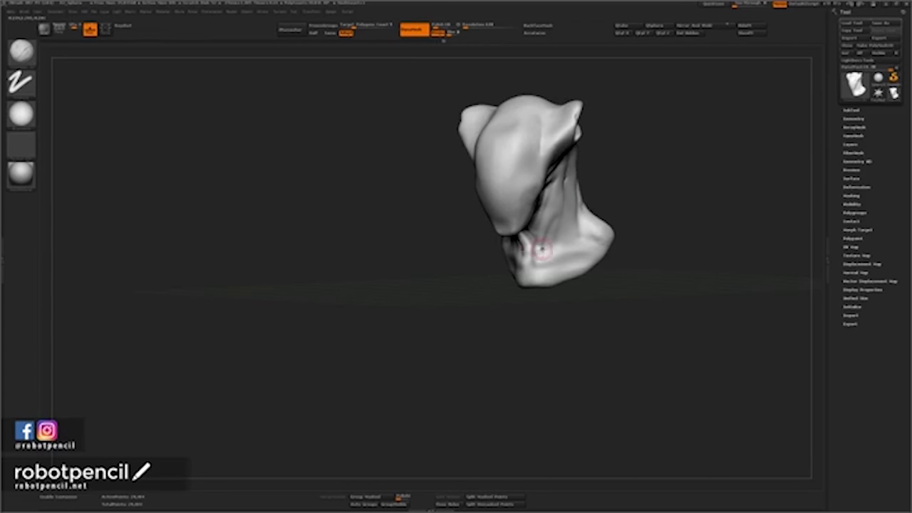
pyautogui.keyDown('shift'); pyautogui.moveTo(545, 255); pyautogui.dragTo(531, 251); pyautogui.keyUp('shift')
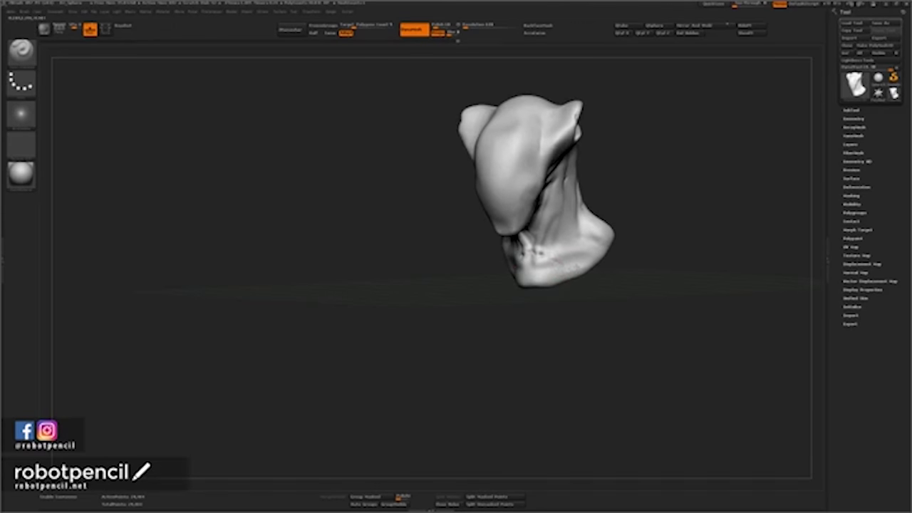
pyautogui.moveTo(625, 246)
pyautogui.mouseDown()
pyautogui.moveTo(673, 248)
pyautogui.moveTo(600, 245)
pyautogui.mouseUp()
# Switch to the Move brush and begin reshaping the chest and shoulder area.
pyautogui.press('b')
pyautogui.press('m')
pyautogui.press('v')
pyautogui.press('space')
pyautogui.moveTo(567, 194); pyautogui.dragTo(555, 197)
pyautogui.press('space')
pyautogui.moveTo(591, 232)
pyautogui.mouseDown()
pyautogui.moveTo(594, 247)
pyautogui.moveTo(557, 272)
pyautogui.mouseUp()
# Pull the shoulders outward with the head and neck masked, clear the mask and update the DynaMesh.
pyautogui.keyDown('ctrl'); pyautogui.click(631, 261); pyautogui.keyUp('ctrl')
pyautogui.moveTo(631, 261)
pyautogui.mouseDown()
pyautogui.moveTo(671, 254)
pyautogui.moveTo(656, 247)
pyautogui.mouseUp()
pyautogui.press('space')
pyautogui.moveTo(594, 244)
pyautogui.mouseDown()
pyautogui.moveTo(662, 249)
pyautogui.moveTo(641, 253)
pyautogui.mouseUp()
pyautogui.moveTo(662, 275)
pyautogui.mouseDown()
pyautogui.moveTo(707, 287)
pyautogui.moveTo(666, 274)
pyautogui.mouseUp()
pyautogui.press('space')
pyautogui.moveTo(602, 262)
pyautogui.mouseDown()
pyautogui.moveTo(607, 236)
pyautogui.moveTo(618, 250)
pyautogui.moveTo(630, 248)
pyautogui.mouseUp()
pyautogui.moveTo(464, 241); pyautogui.dragTo(466, 249)
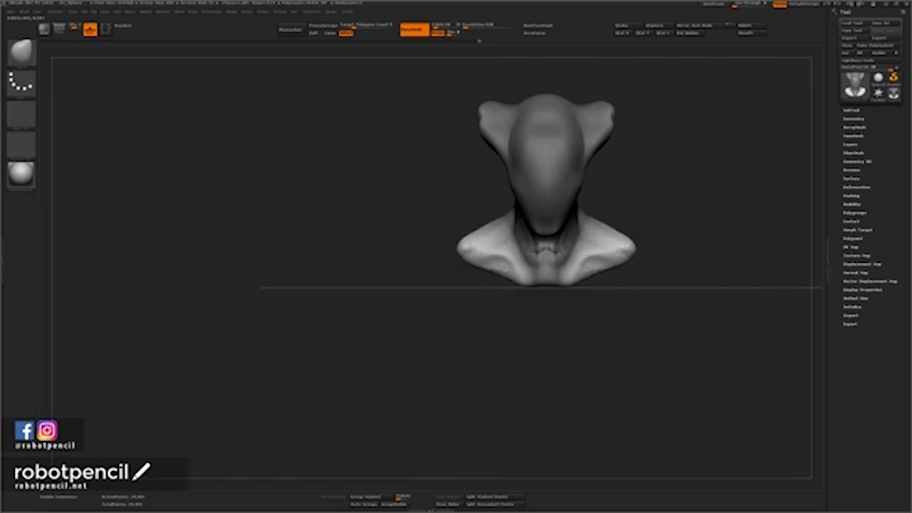
pyautogui.keyDown('ctrl'); pyautogui.moveTo(651, 179); pyautogui.dragTo(674, 186); pyautogui.keyUp('ctrl')
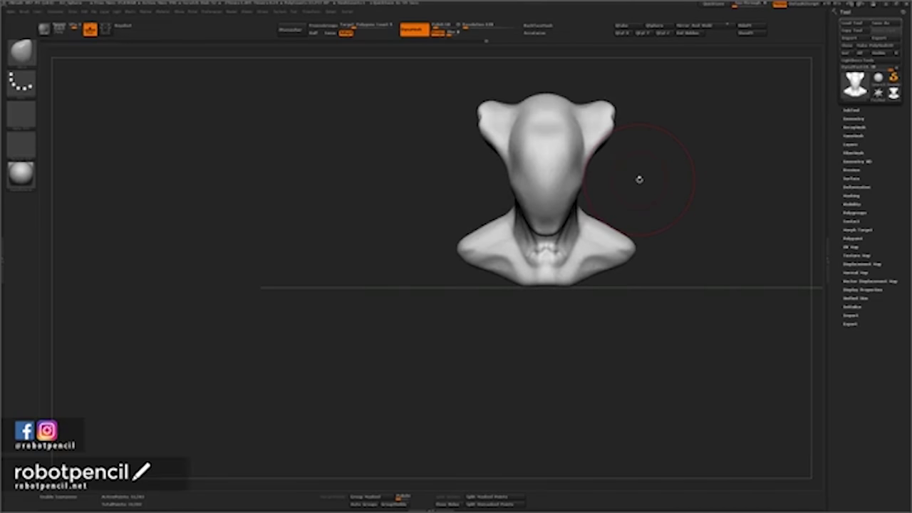
# Round and thicken the shoulders with the Move brush, shaping their outer ends and lower edges.
pyautogui.moveTo(478, 250)
pyautogui.mouseDown()
pyautogui.moveTo(472, 244)
pyautogui.moveTo(482, 279)
pyautogui.moveTo(515, 311)
pyautogui.mouseUp()
pyautogui.moveTo(463, 251); pyautogui.dragTo(485, 219)
pyautogui.press('space')
pyautogui.moveTo(473, 229)
pyautogui.mouseDown()
pyautogui.moveTo(465, 222)
pyautogui.moveTo(454, 235)
pyautogui.moveTo(457, 258)
pyautogui.moveTo(477, 272)
pyautogui.mouseUp()
pyautogui.moveTo(457, 254)
pyautogui.mouseDown()
pyautogui.moveTo(458, 273)
pyautogui.moveTo(487, 260)
pyautogui.moveTo(492, 267)
pyautogui.mouseUp()
pyautogui.moveTo(466, 307)
pyautogui.mouseDown()
pyautogui.moveTo(388, 312)
pyautogui.moveTo(432, 306)
pyautogui.moveTo(412, 308)
pyautogui.mouseUp()
pyautogui.moveTo(491, 257); pyautogui.dragTo(488, 262)
pyautogui.press('space')
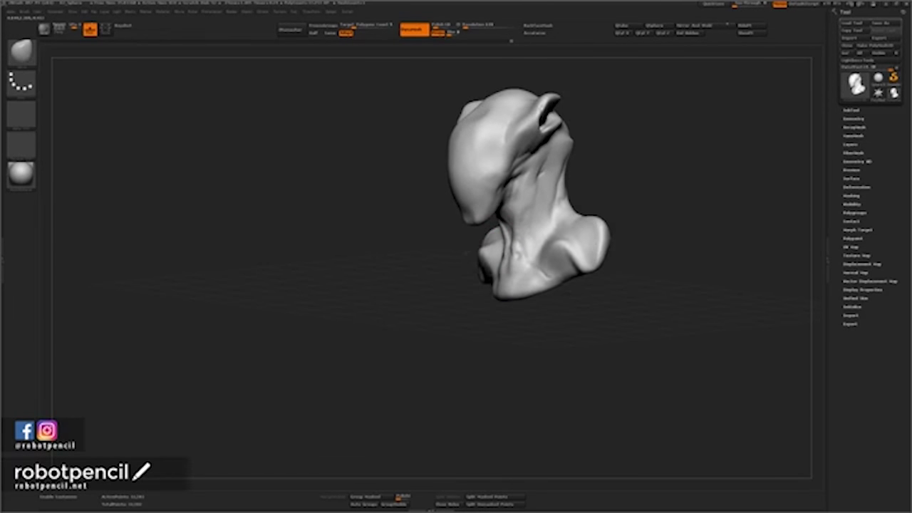
# Reshape the lower back edge of the bust and turn on BackfaceMask.
pyautogui.moveTo(420, 307)
pyautogui.mouseDown()
pyautogui.moveTo(407, 306)
pyautogui.moveTo(518, 309)
pyautogui.mouseUp()
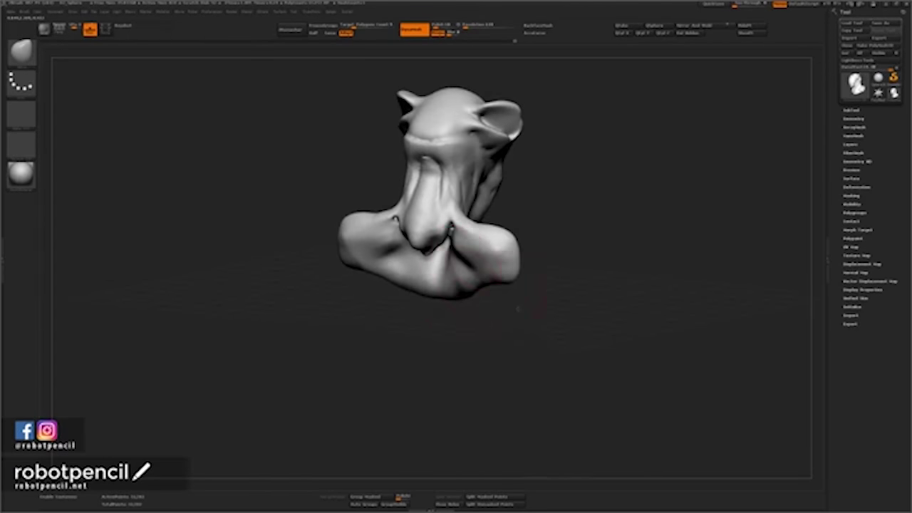
pyautogui.moveTo(445, 284); pyautogui.dragTo(437, 264)
pyautogui.moveTo(443, 321)
pyautogui.mouseDown()
pyautogui.moveTo(438, 270)
pyautogui.moveTo(441, 250)
pyautogui.moveTo(450, 273)
pyautogui.moveTo(451, 238)
pyautogui.moveTo(437, 256)
pyautogui.moveTo(422, 243)
pyautogui.moveTo(431, 232)
pyautogui.mouseUp()
pyautogui.press('b')
pyautogui.press('d')
pyautogui.press('s')
pyautogui.press('b')
pyautogui.press('m')
pyautogui.press('v')
pyautogui.click(539, 27)
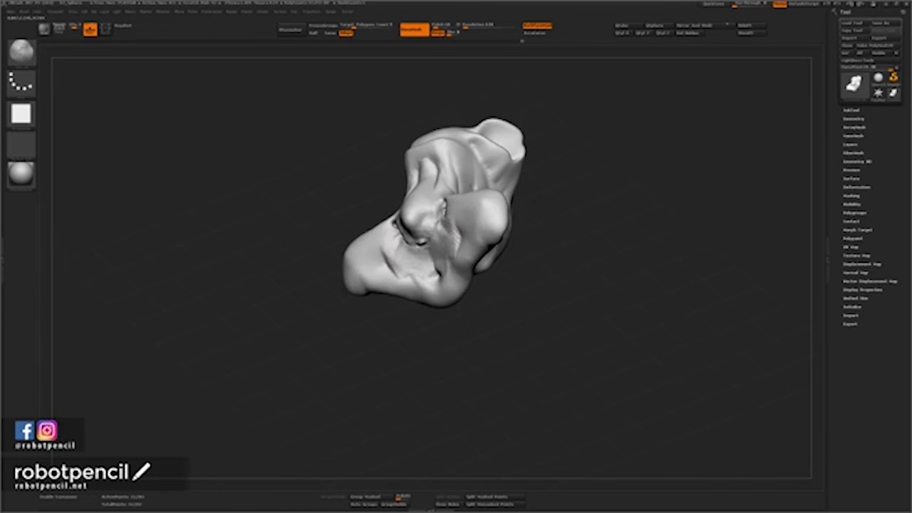
# Build up clay on the lower back and between the shoulders, update the DynaMesh and smooth the strokes.
pyautogui.moveTo(426, 276)
pyautogui.mouseDown()
pyautogui.moveTo(416, 251)
pyautogui.moveTo(387, 237)
pyautogui.mouseUp()
pyautogui.moveTo(443, 216)
pyautogui.mouseDown()
pyautogui.moveTo(455, 218)
pyautogui.moveTo(414, 216)
pyautogui.moveTo(420, 242)
pyautogui.mouseUp()
pyautogui.keyDown('ctrl'); pyautogui.moveTo(581, 266); pyautogui.dragTo(613, 295); pyautogui.keyUp('ctrl')
pyautogui.moveTo(519, 243); pyautogui.dragTo(595, 245)
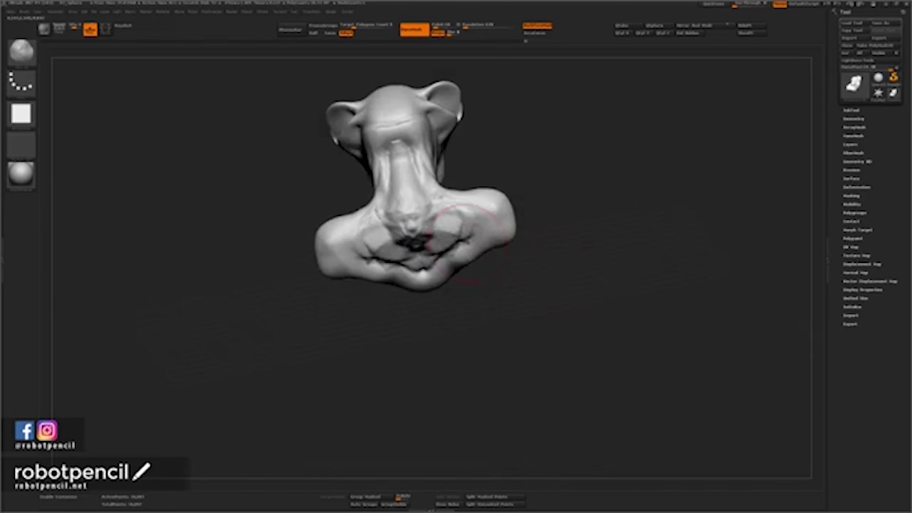
pyautogui.moveTo(386, 241)
pyautogui.keyDown('shift'); pyautogui.mouseDown()
pyautogui.moveTo(411, 220)
pyautogui.moveTo(389, 258)
pyautogui.moveTo(364, 247)
pyautogui.mouseUp(); pyautogui.keyUp('shift')
# Fill out the upper back and shoulder blades with the ClayBuildup brush and smooth the added volume.
pyautogui.press('b')
pyautogui.press('c')
pyautogui.press('b')
pyautogui.moveTo(386, 244)
pyautogui.mouseDown()
pyautogui.moveTo(348, 263)
pyautogui.moveTo(419, 274)
pyautogui.moveTo(423, 261)
pyautogui.mouseUp()
pyautogui.moveTo(384, 232); pyautogui.dragTo(349, 261)
pyautogui.moveTo(420, 241)
pyautogui.mouseDown()
pyautogui.moveTo(384, 255)
pyautogui.moveTo(385, 270)
pyautogui.mouseUp()
pyautogui.moveTo(398, 223)
pyautogui.keyDown('shift'); pyautogui.mouseDown()
pyautogui.moveTo(427, 246)
pyautogui.moveTo(360, 263)
pyautogui.mouseUp(); pyautogui.keyUp('shift')
pyautogui.moveTo(528, 246)
pyautogui.keyDown('shift'); pyautogui.mouseDown()
pyautogui.moveTo(659, 239)
pyautogui.moveTo(580, 270)
pyautogui.moveTo(514, 276)
pyautogui.moveTo(485, 265)
pyautogui.mouseUp(); pyautogui.keyUp('shift')
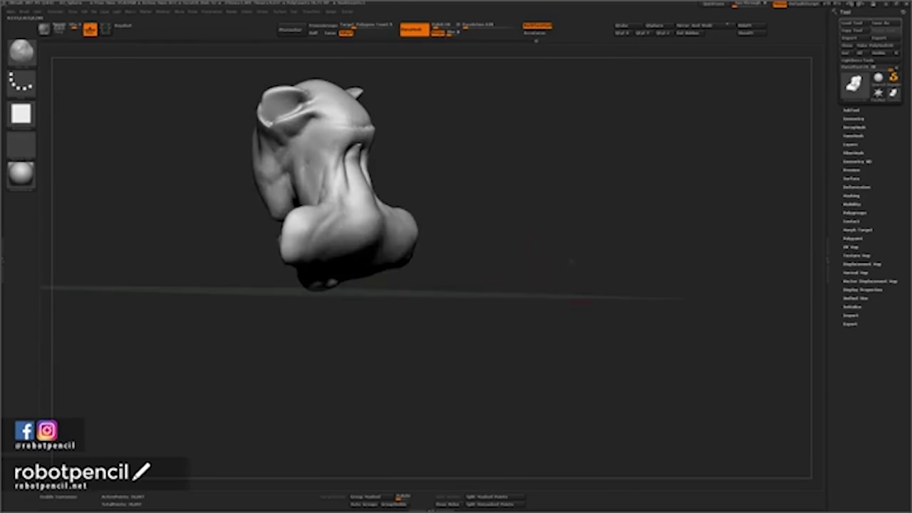
# Smooth the back of the shoulder and extend the lower chest downward into a tapered point.
pyautogui.keyDown('shift'); pyautogui.moveTo(373, 222); pyautogui.dragTo(363, 244); pyautogui.keyUp('shift')
pyautogui.moveTo(391, 295)
pyautogui.mouseDown()
pyautogui.moveTo(456, 291)
pyautogui.moveTo(439, 288)
pyautogui.mouseUp()
pyautogui.moveTo(311, 279)
pyautogui.mouseDown()
pyautogui.moveTo(309, 322)
pyautogui.moveTo(360, 317)
pyautogui.mouseUp()
pyautogui.moveTo(343, 267)
pyautogui.mouseDown()
pyautogui.moveTo(348, 279)
pyautogui.moveTo(370, 275)
pyautogui.moveTo(338, 295)
pyautogui.mouseUp()
pyautogui.moveTo(384, 264)
pyautogui.mouseDown()
pyautogui.moveTo(390, 269)
pyautogui.moveTo(392, 255)
pyautogui.mouseUp()
pyautogui.moveTo(452, 250)
pyautogui.keyDown('alt'); pyautogui.mouseDown()
pyautogui.moveTo(563, 258)
pyautogui.moveTo(460, 255)
pyautogui.mouseUp(); pyautogui.keyUp('alt')
pyautogui.press('space')
pyautogui.moveTo(487, 212); pyautogui.dragTo(472, 212)
# Carve a jaw crease along the side of the lower face with the DamStandard brush and smooth it.
pyautogui.press('b')
pyautogui.press('d')
pyautogui.press('s')
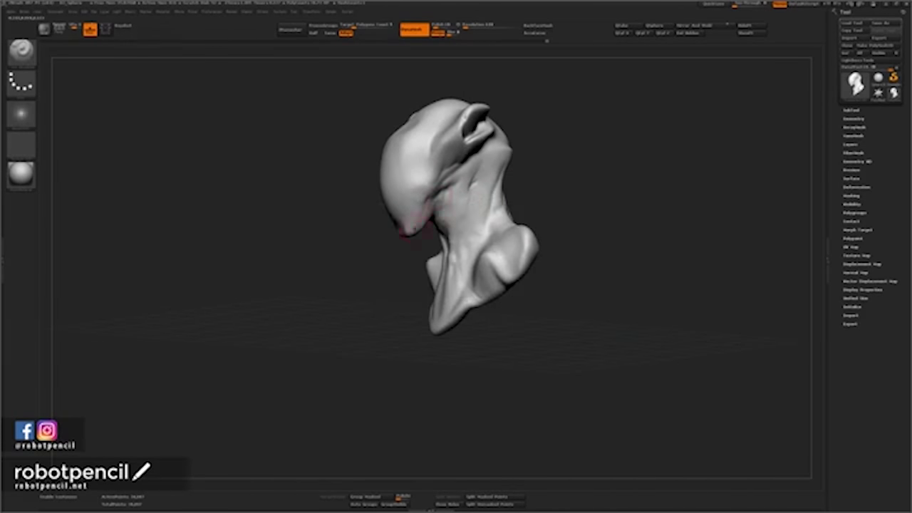
pyautogui.moveTo(410, 255)
pyautogui.mouseDown()
pyautogui.moveTo(428, 252)
pyautogui.moveTo(396, 247)
pyautogui.mouseUp()
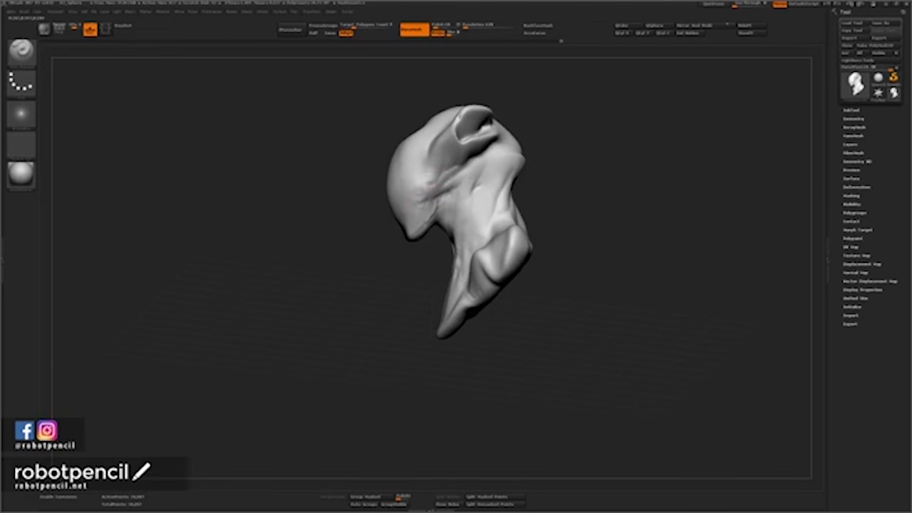
pyautogui.hotkey('ctrl', 'space')
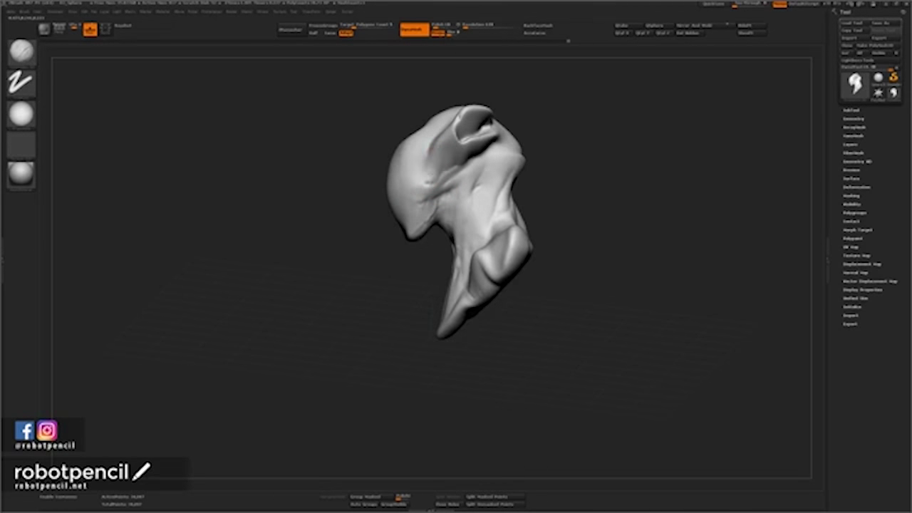
pyautogui.moveTo(381, 231); pyautogui.dragTo(422, 196)
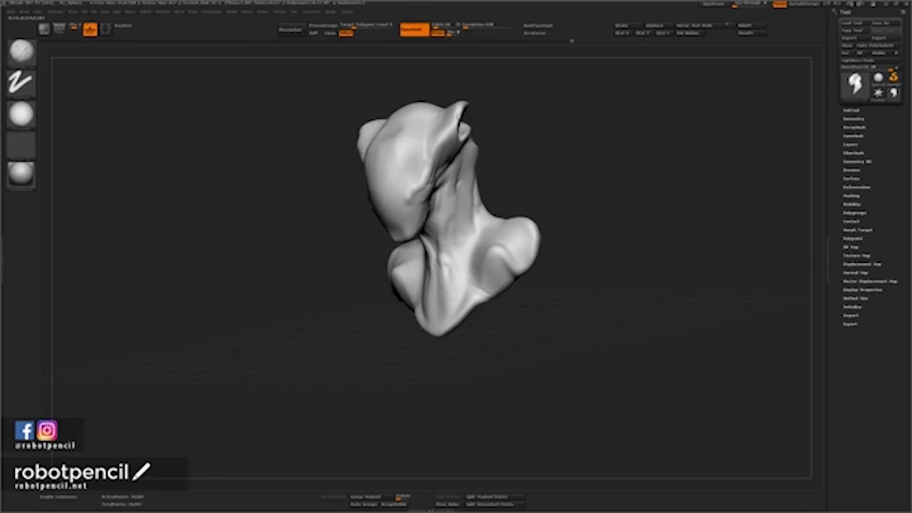
pyautogui.moveTo(425, 185); pyautogui.dragTo(417, 193)
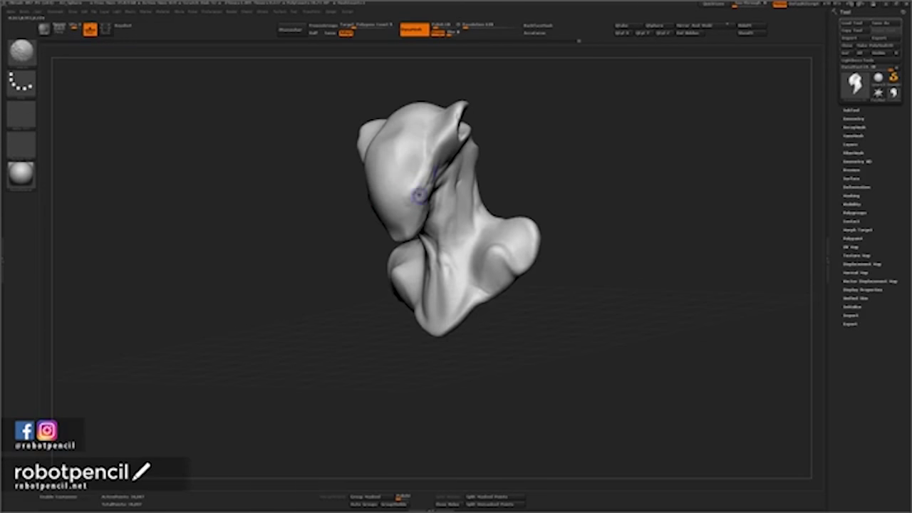
pyautogui.keyDown('shift'); pyautogui.moveTo(514, 186); pyautogui.dragTo(564, 186); pyautogui.keyUp('shift')
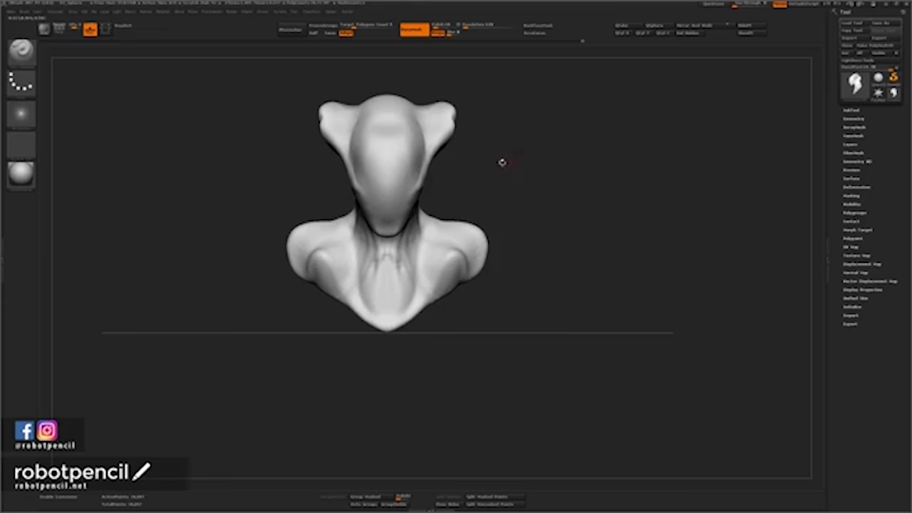
# Refine the crease across the side of the muzzle and the lower face.
pyautogui.moveTo(540, 163); pyautogui.dragTo(460, 175)
pyautogui.rightClick(464, 218)
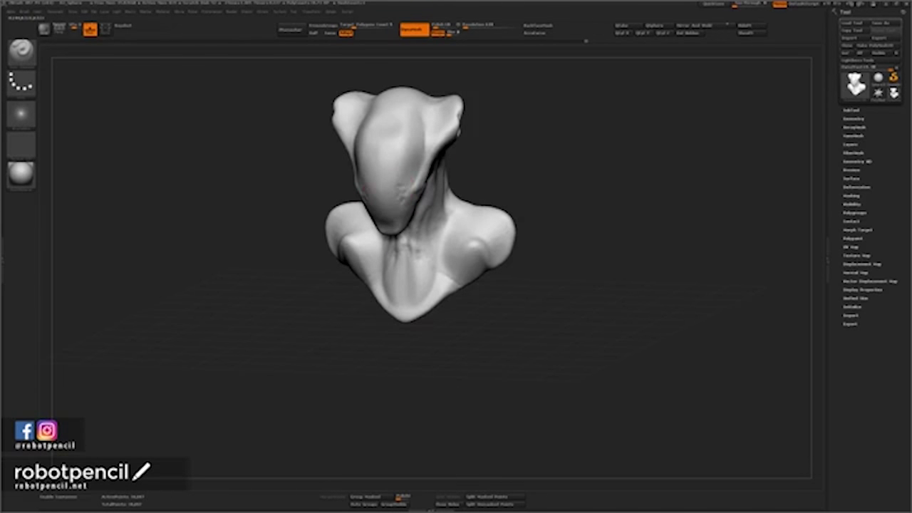
pyautogui.keyDown('ctrl'); pyautogui.rightClick(376, 229); pyautogui.keyUp('ctrl')
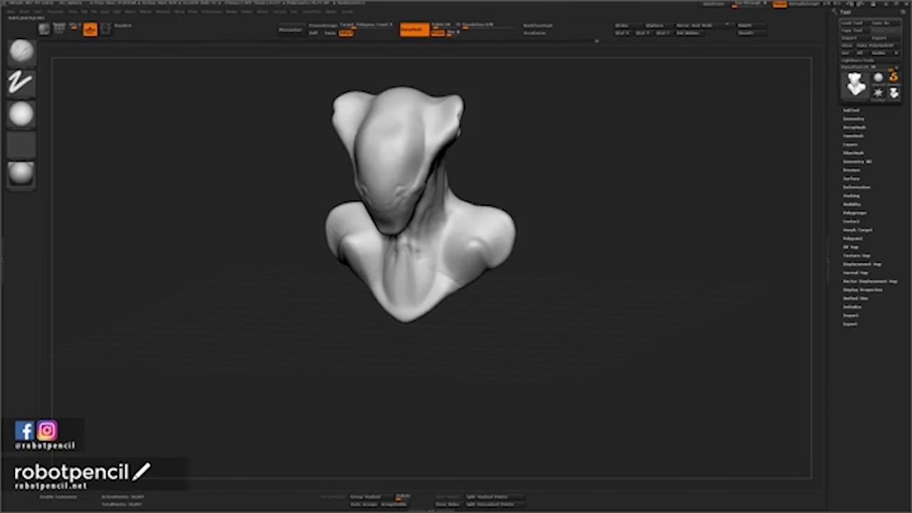
pyautogui.press('shift')
pyautogui.moveTo(522, 195)
pyautogui.mouseDown()
pyautogui.moveTo(563, 190)
pyautogui.moveTo(466, 168)
pyautogui.moveTo(507, 188)
pyautogui.mouseUp()
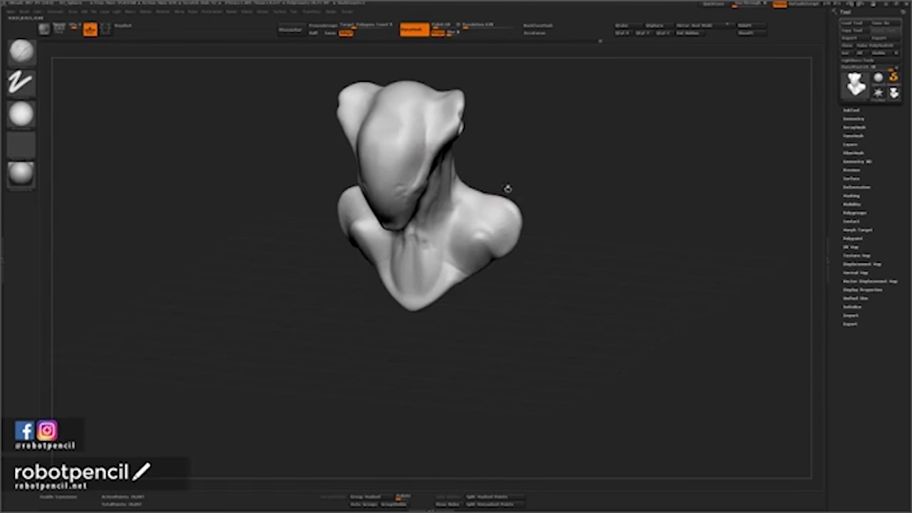
# Carve brow and temple grooves from the inner ear base down the sides of the face and smooth them.
pyautogui.rightClick(404, 125)
pyautogui.moveTo(402, 127); pyautogui.dragTo(406, 118)
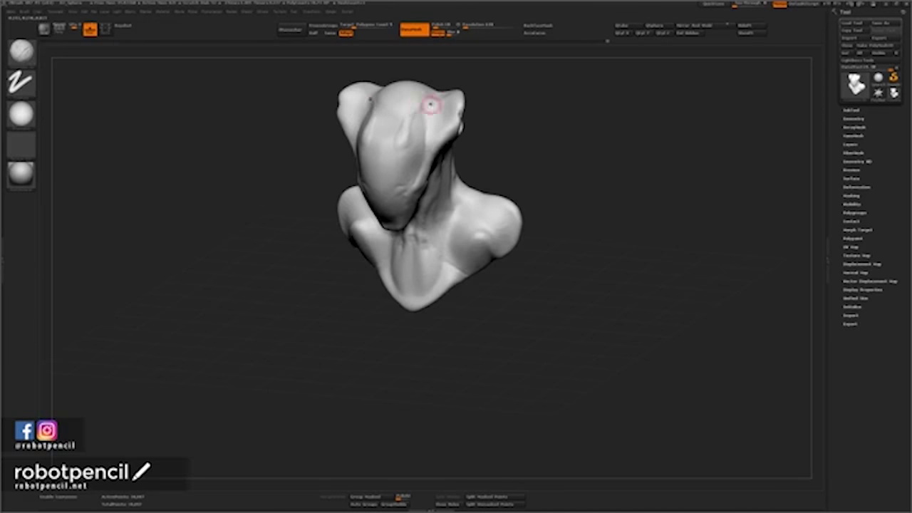
pyautogui.moveTo(430, 105); pyautogui.dragTo(416, 111)
pyautogui.press('shift')
pyautogui.press('shift')
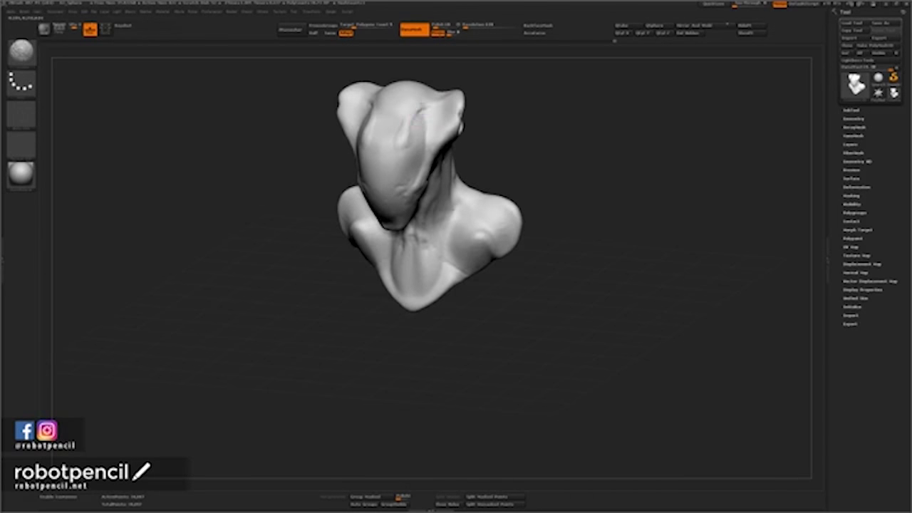
pyautogui.moveTo(489, 120)
pyautogui.mouseDown()
pyautogui.moveTo(539, 106)
pyautogui.moveTo(507, 122)
pyautogui.mouseUp()
pyautogui.press('shift')
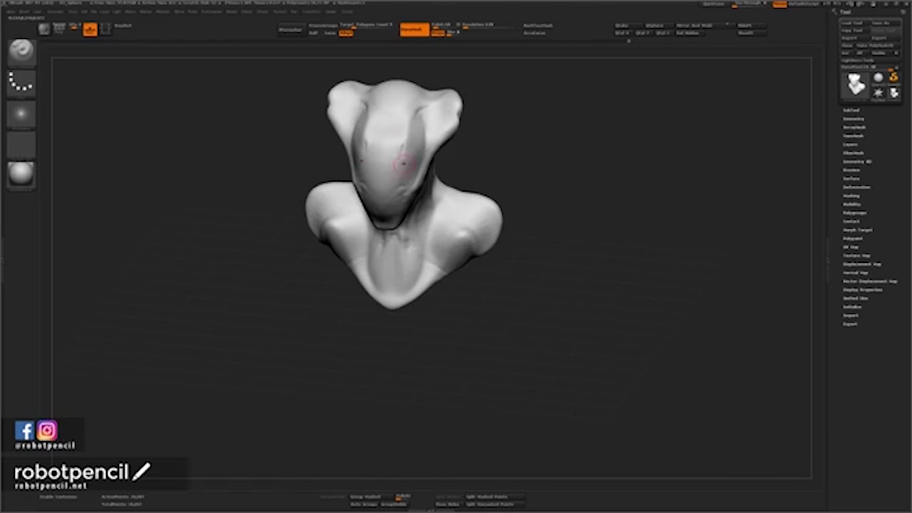
# Smooth the marks along the sides of the forehead and undo the last stroke.
pyautogui.press('b')
pyautogui.press('c')
pyautogui.press('b')
pyautogui.keyDown('shift'); pyautogui.moveTo(405, 151); pyautogui.dragTo(403, 141); pyautogui.keyUp('shift')
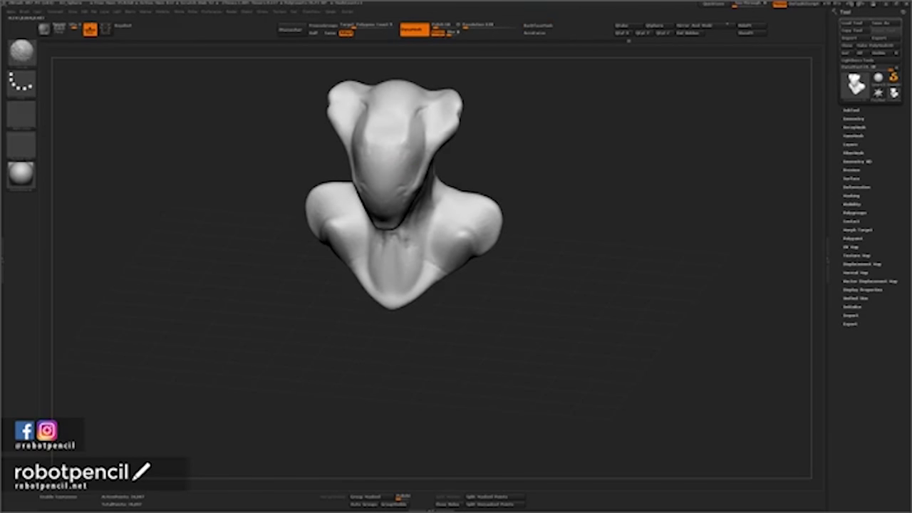
pyautogui.hotkey('ctrl', 'z')
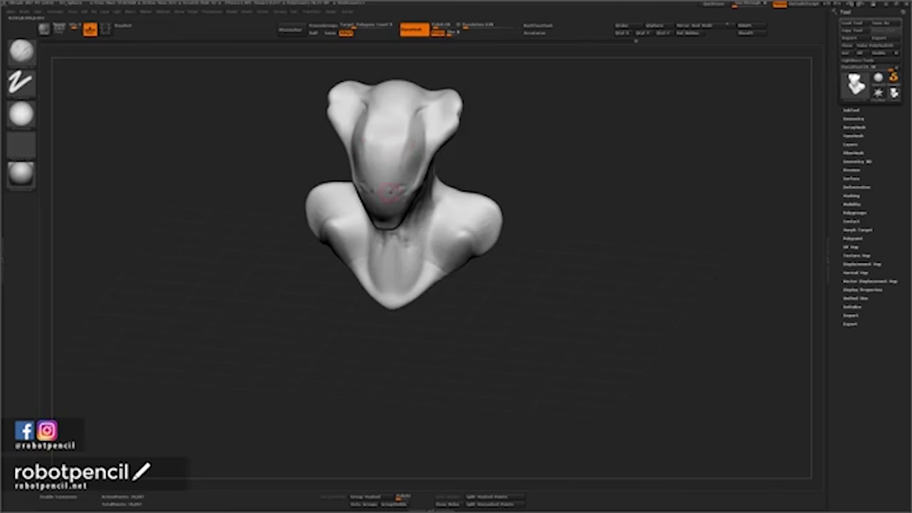
pyautogui.moveTo(484, 171)
pyautogui.mouseDown()
pyautogui.moveTo(527, 154)
pyautogui.moveTo(544, 186)
pyautogui.mouseUp()
# Refine the grooves on the side of the face with the DamStandard brush and soften the temple area.
pyautogui.press('b')
pyautogui.press('d')
pyautogui.press('s')
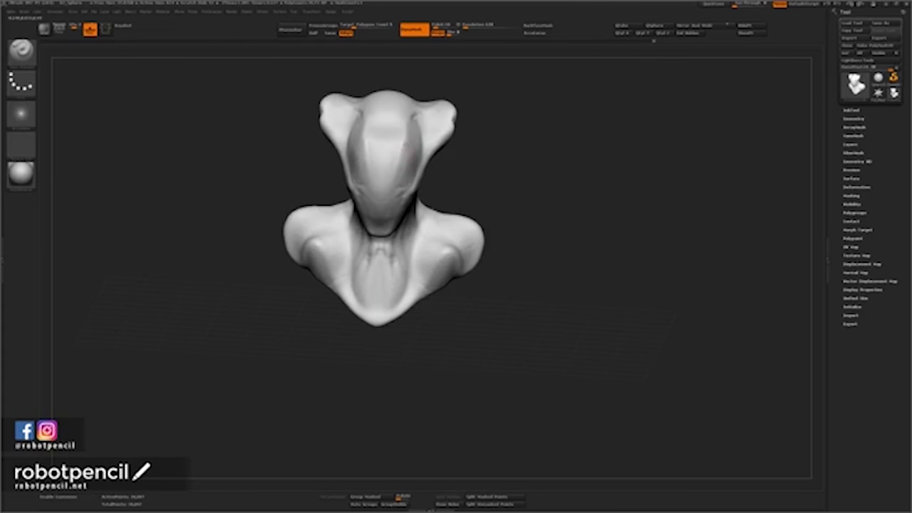
pyautogui.moveTo(501, 169); pyautogui.dragTo(508, 148)
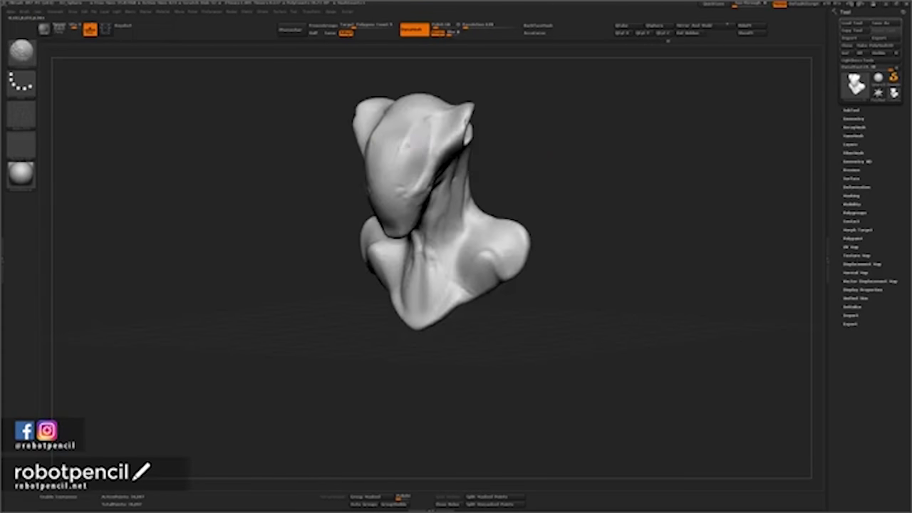
pyautogui.moveTo(403, 148); pyautogui.dragTo(401, 165)
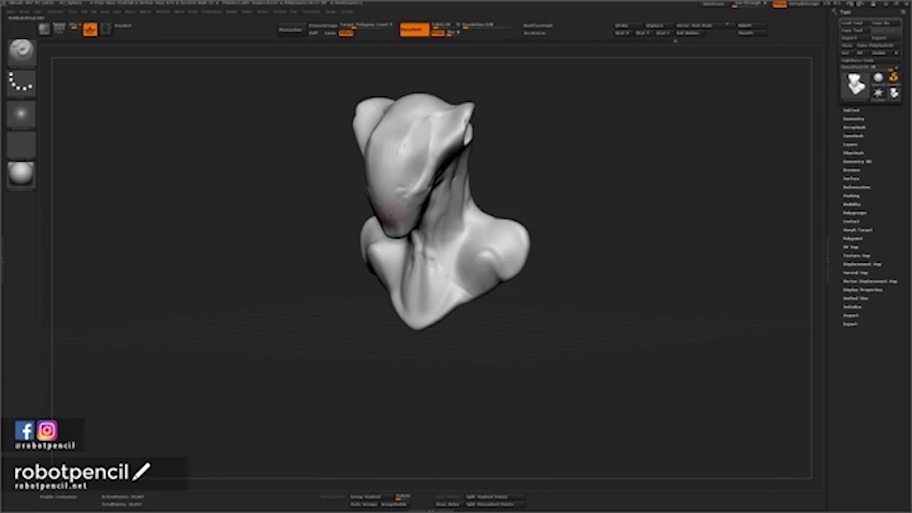
# Switch to the browser and open a file explorer window, moving it clear of the forearm reference images.
pyautogui.hotkey('alt', 'Tab')
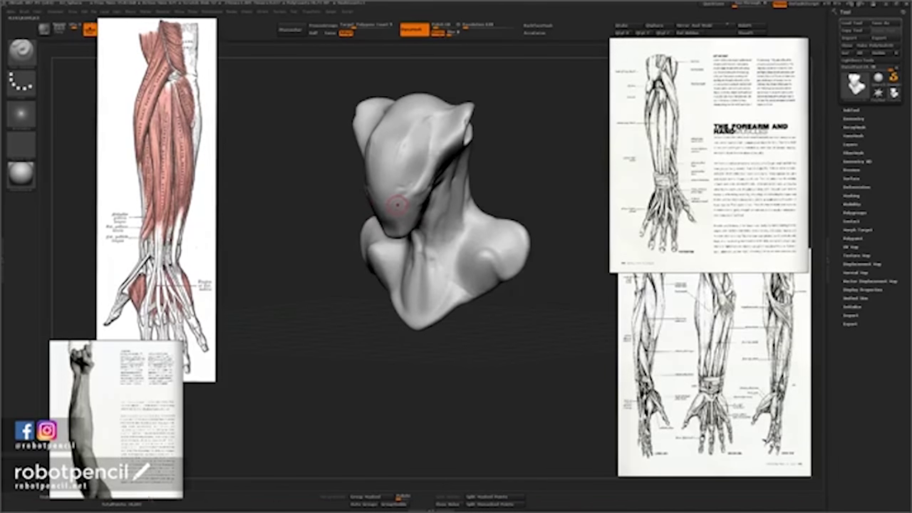
pyautogui.hotkey('alt', 'Tab')
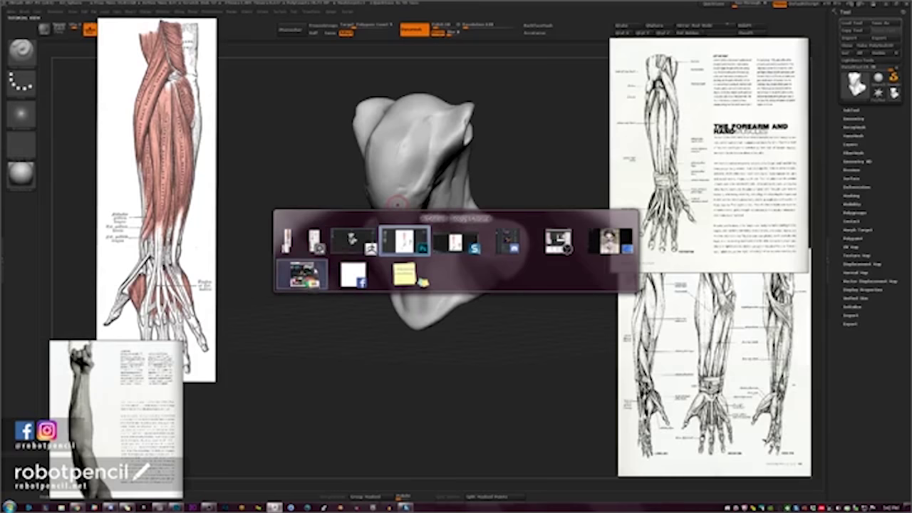
pyautogui.click(307, 275)
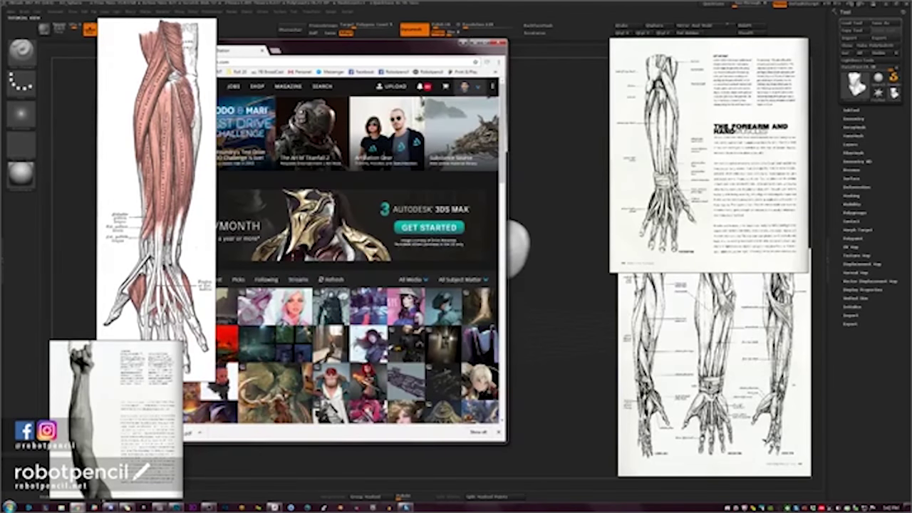
pyautogui.click(61, 508)
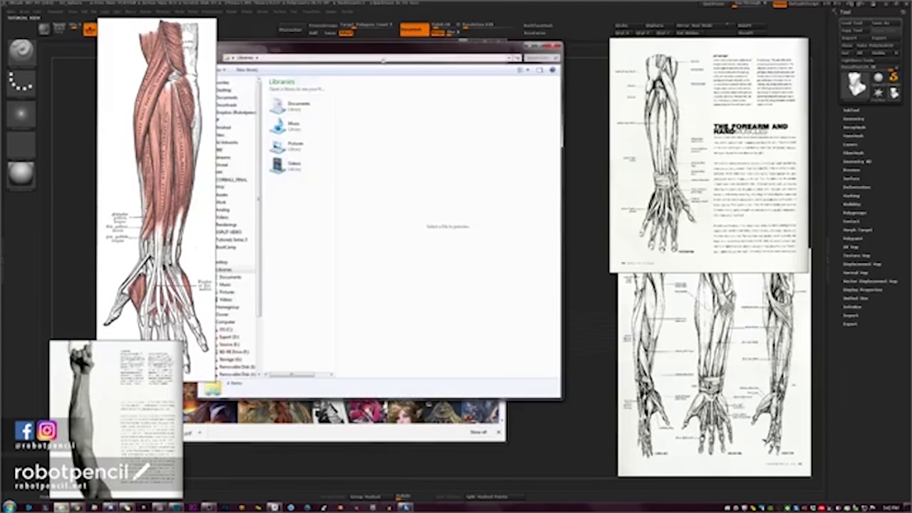
pyautogui.moveTo(400, 52); pyautogui.dragTo(528, 73)
pyautogui.moveTo(727, 109); pyautogui.dragTo(725, 112)
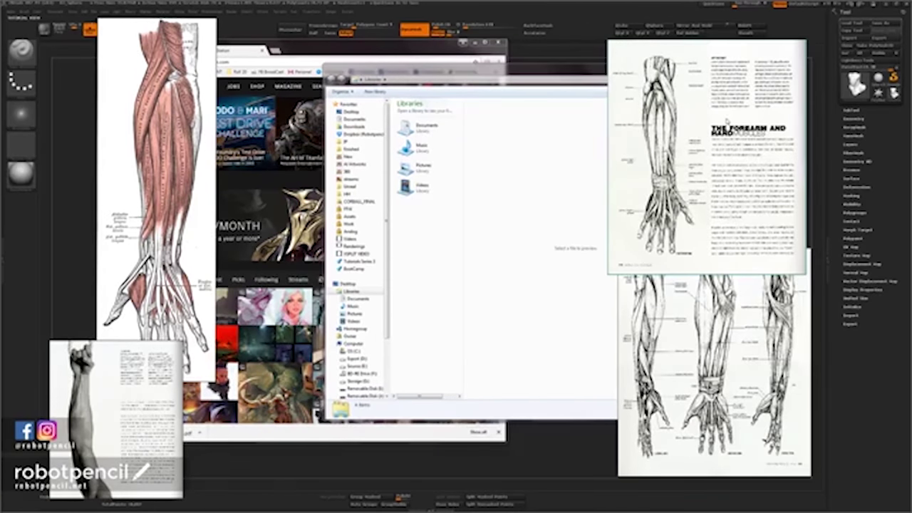
# Close the forearm reference board, saving its PureRef scene as Forearm_Anatomy_2.
pyautogui.hotkey('alt', 'F4')
pyautogui.click(416, 274)
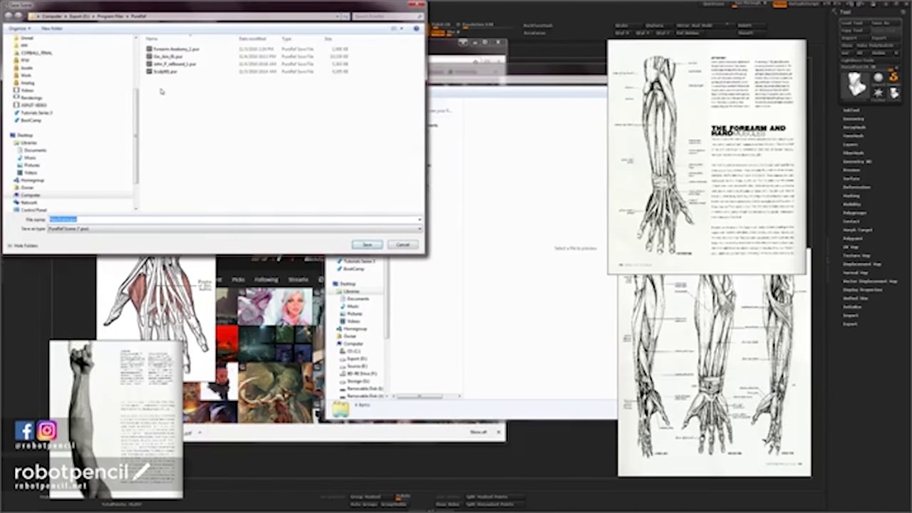
pyautogui.write('Forea')
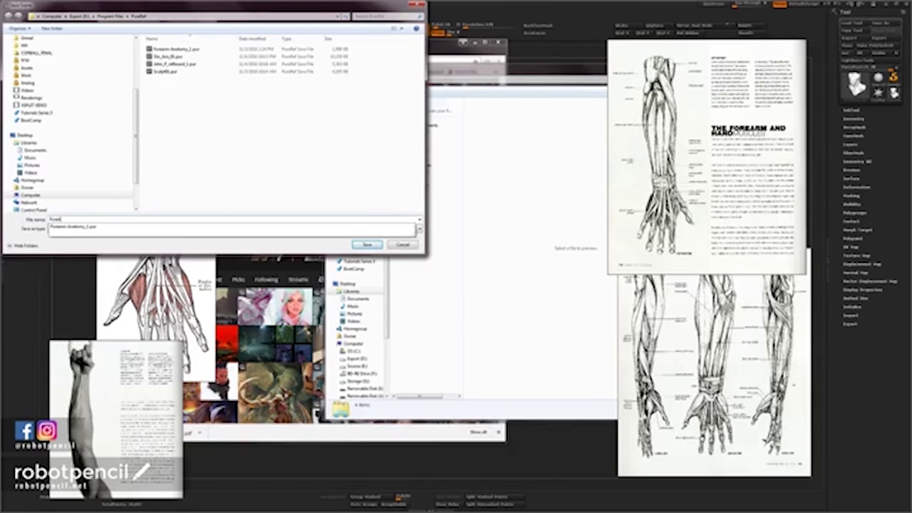
pyautogui.write('rm_4na')
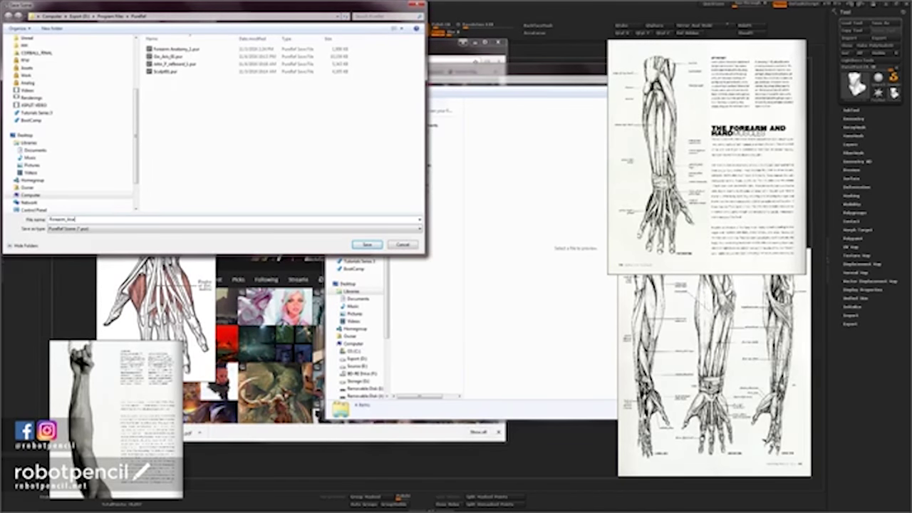
pyautogui.write('tomy_2')
pyautogui.press('Return')
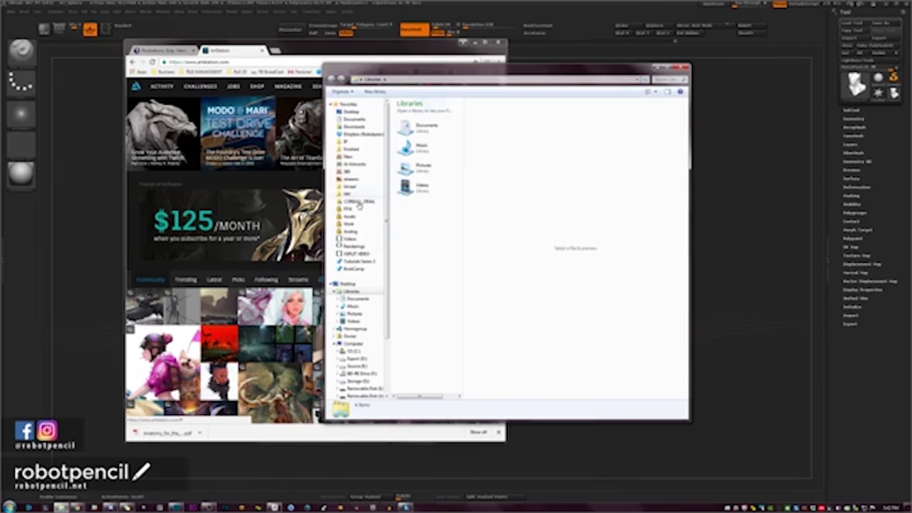
# Browse the New and AI Artworks folders, and clear the explorer and browser windows to return to ZBrush.
pyautogui.click(348, 156)
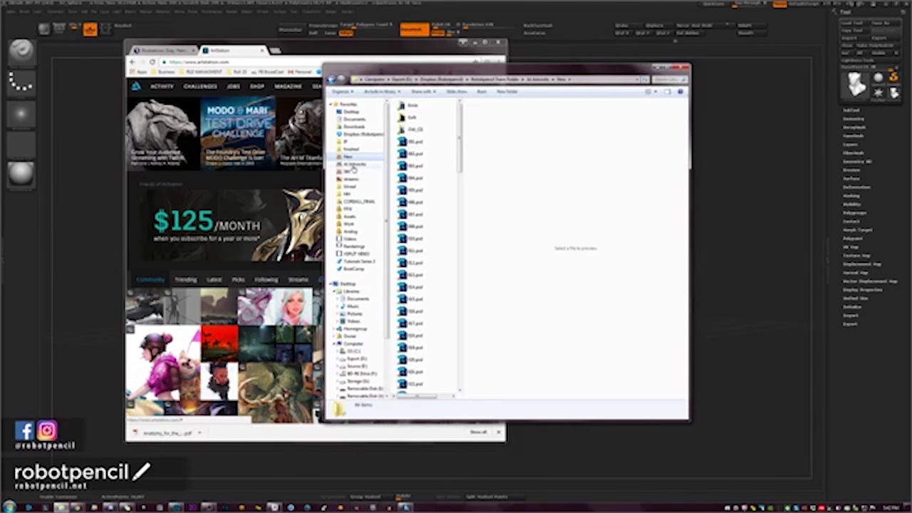
pyautogui.click(671, 69)
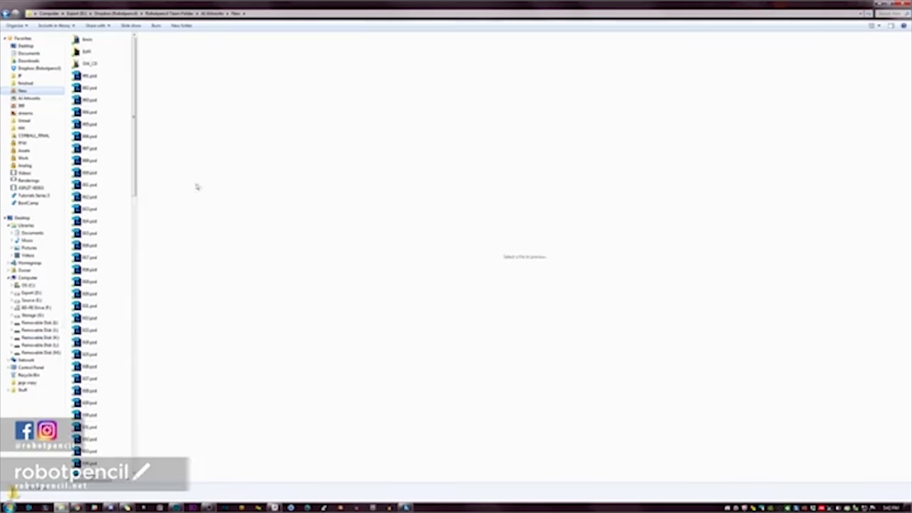
pyautogui.moveTo(137, 136)
pyautogui.mouseDown()
pyautogui.moveTo(140, 423)
pyautogui.moveTo(151, 142)
pyautogui.mouseUp()
pyautogui.click(213, 14)
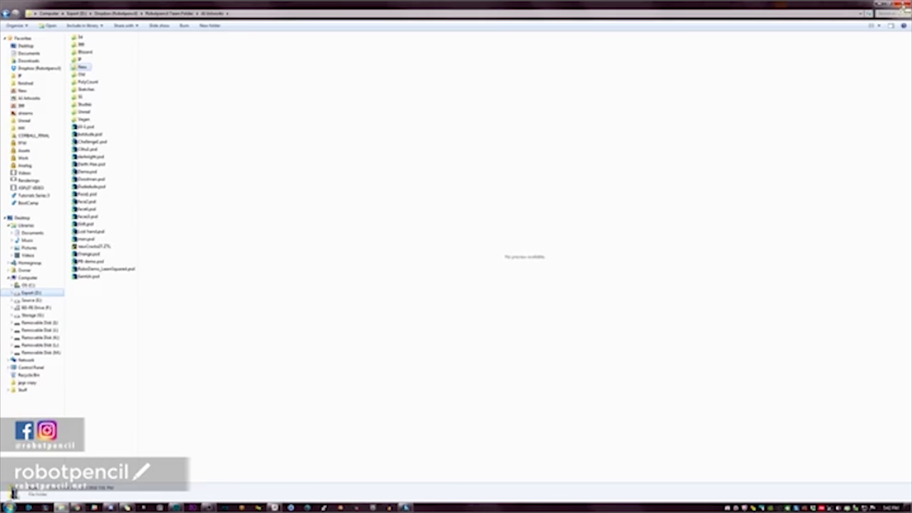
pyautogui.click(906, 5)
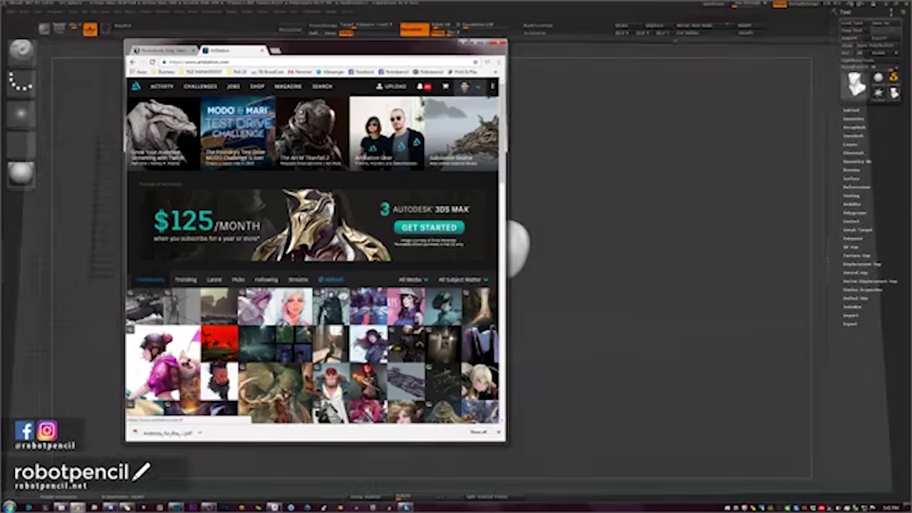
pyautogui.click(474, 42)
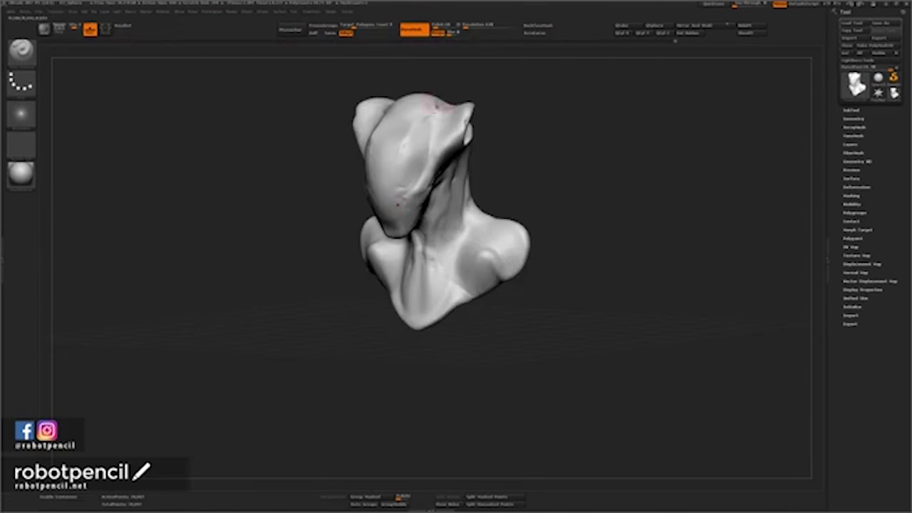
# Carve muscle creases down the side of the neck below the jaw and smooth them.
pyautogui.moveTo(584, 169); pyautogui.dragTo(558, 151)
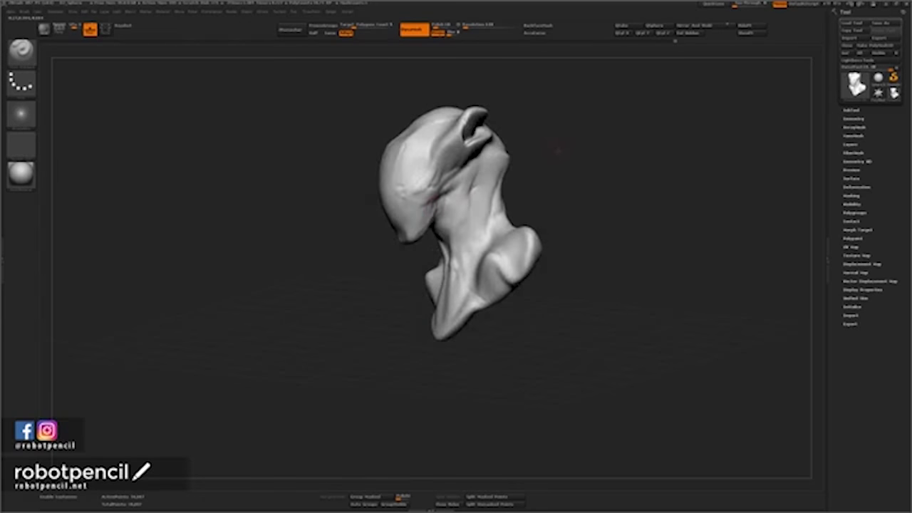
pyautogui.press('ctrl')
pyautogui.press('shift')
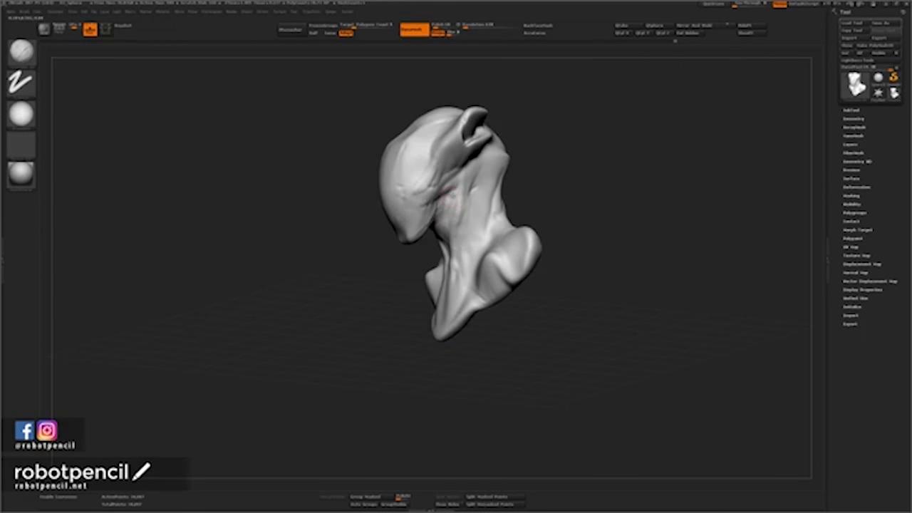
pyautogui.moveTo(536, 168)
pyautogui.mouseDown()
pyautogui.moveTo(492, 175)
pyautogui.moveTo(539, 169)
pyautogui.mouseUp()
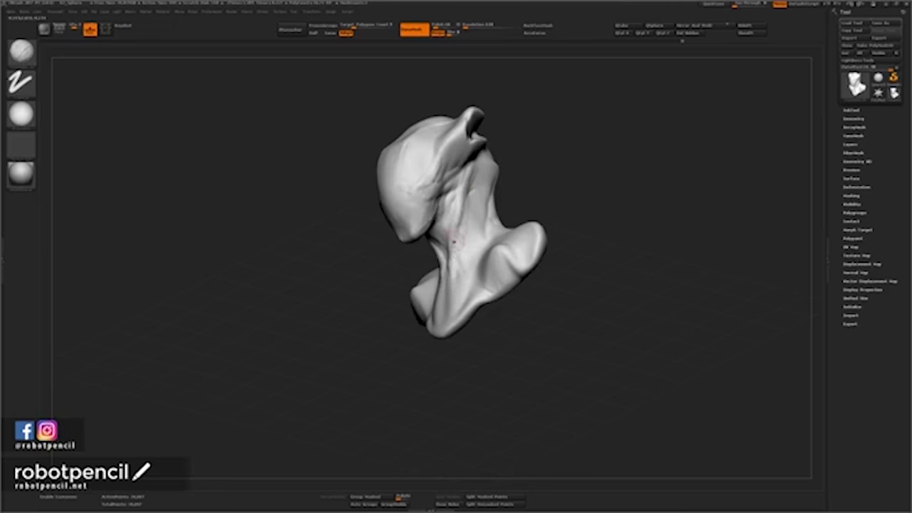
pyautogui.moveTo(454, 241); pyautogui.dragTo(453, 262)
pyautogui.moveTo(510, 184)
pyautogui.mouseDown()
pyautogui.moveTo(577, 177)
pyautogui.moveTo(550, 175)
pyautogui.mouseUp()
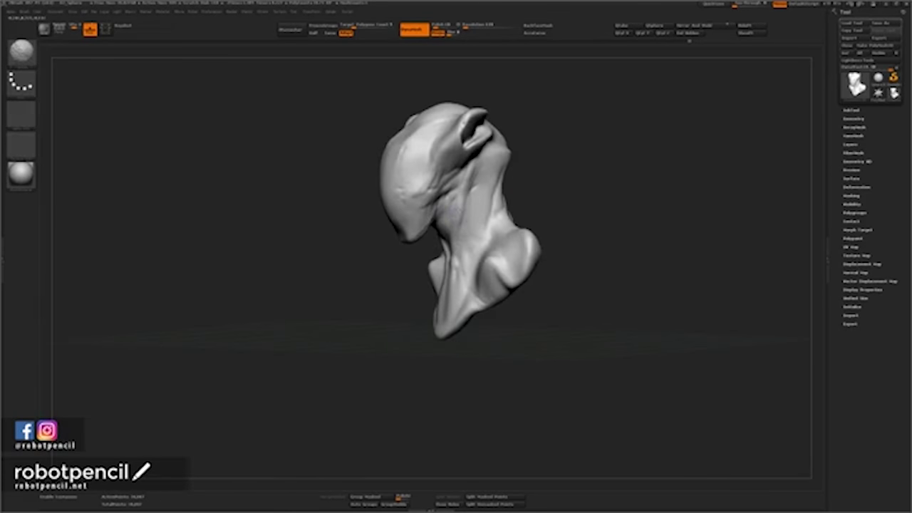
pyautogui.keyDown('shift'); pyautogui.moveTo(463, 210); pyautogui.dragTo(469, 222); pyautogui.keyUp('shift')
# Rebuild the bust's surface with a DynaMesh update.
pyautogui.moveTo(561, 183)
pyautogui.mouseDown()
pyautogui.moveTo(584, 142)
pyautogui.moveTo(574, 179)
pyautogui.moveTo(468, 213)
pyautogui.moveTo(455, 255)
pyautogui.mouseUp()
pyautogui.keyDown('ctrl'); pyautogui.moveTo(563, 189); pyautogui.dragTo(588, 215); pyautogui.keyUp('ctrl')
pyautogui.moveTo(541, 200)
pyautogui.mouseDown()
pyautogui.moveTo(545, 234)
pyautogui.moveTo(493, 207)
pyautogui.moveTo(500, 178)
pyautogui.mouseUp()
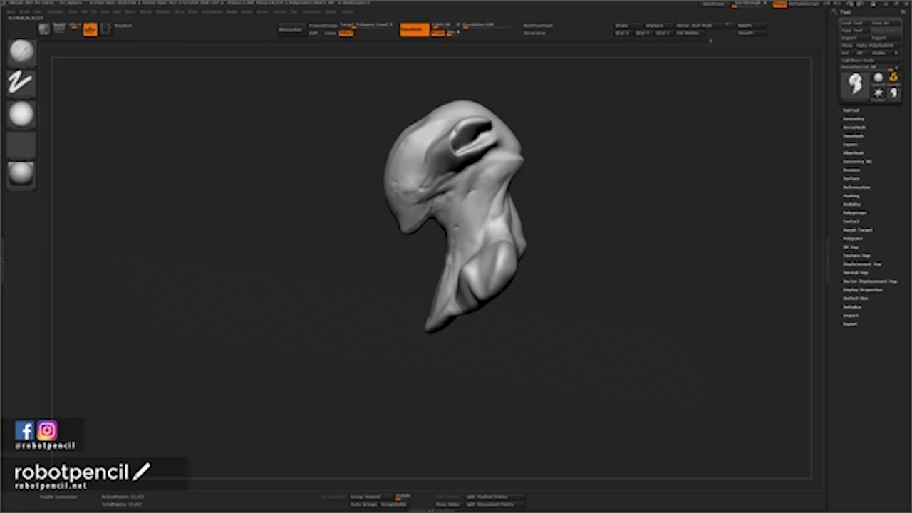
# Pull the ears' outer tips into raised points with the Move brush.
pyautogui.press('space')
pyautogui.moveTo(504, 179)
pyautogui.mouseDown()
pyautogui.moveTo(487, 170)
pyautogui.moveTo(525, 153)
pyautogui.moveTo(532, 162)
pyautogui.moveTo(630, 152)
pyautogui.moveTo(460, 153)
pyautogui.moveTo(520, 175)
pyautogui.moveTo(533, 146)
pyautogui.moveTo(539, 175)
pyautogui.mouseUp()
pyautogui.press('b')
pyautogui.press('d')
pyautogui.press('s')
pyautogui.press('b')
pyautogui.press('m')
pyautogui.press('v')
pyautogui.moveTo(499, 138)
pyautogui.mouseDown()
pyautogui.moveTo(503, 131)
pyautogui.moveTo(500, 164)
pyautogui.moveTo(499, 127)
pyautogui.mouseUp()
pyautogui.moveTo(499, 165); pyautogui.dragTo(502, 173)
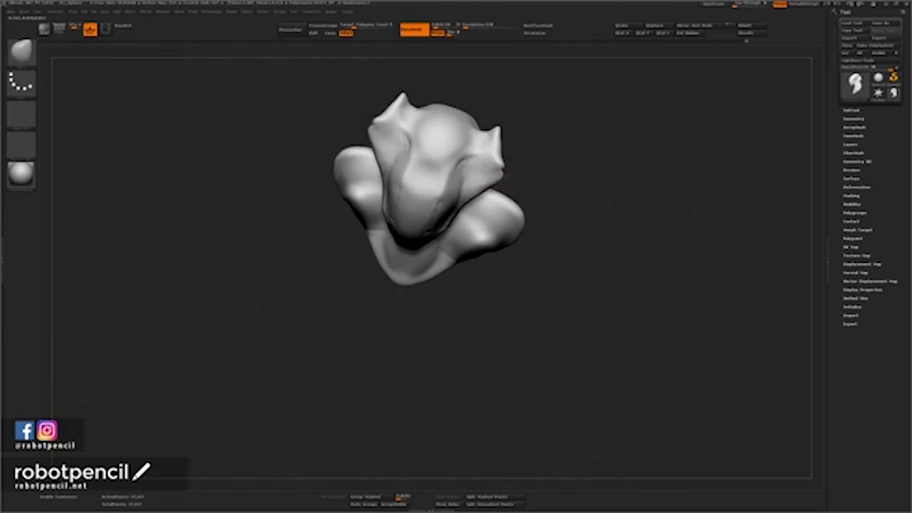
# Adjust the lower edge of the ears and smooth where they meet the sides of the head.
pyautogui.moveTo(540, 214); pyautogui.dragTo(562, 200)
pyautogui.moveTo(494, 188); pyautogui.dragTo(479, 201)
pyautogui.keyDown('shift'); pyautogui.moveTo(497, 187); pyautogui.dragTo(500, 191); pyautogui.keyUp('shift')
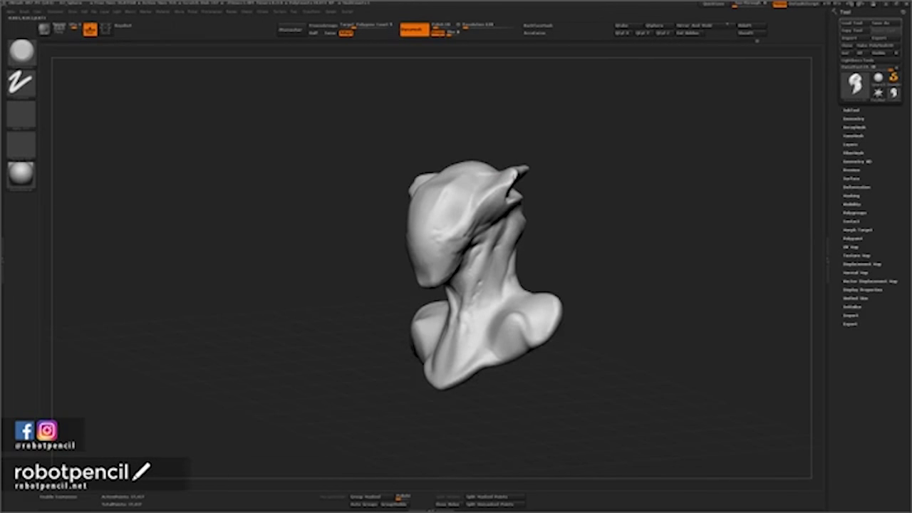
pyautogui.moveTo(500, 191); pyautogui.dragTo(461, 182)
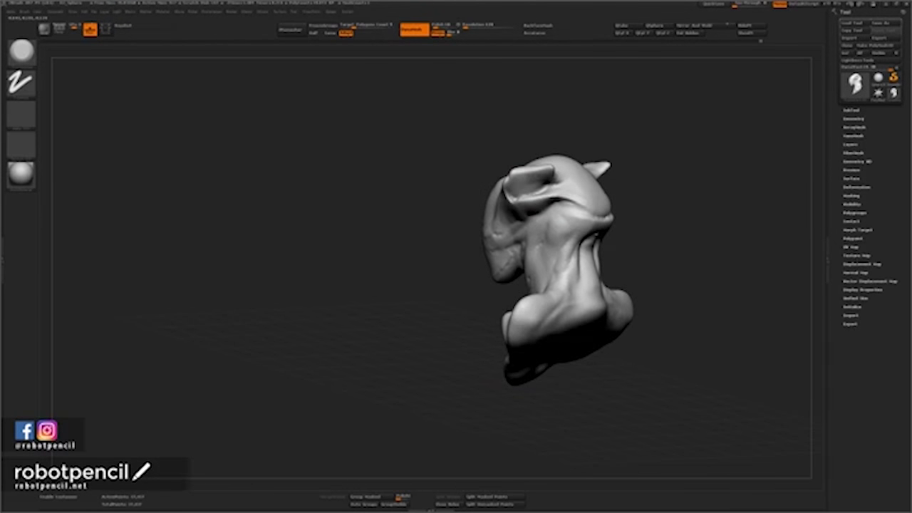
# Carve the hollow inside the ear deeper and smooth its inner surface.
pyautogui.moveTo(532, 173); pyautogui.dragTo(518, 175)
pyautogui.moveTo(635, 107)
pyautogui.mouseDown()
pyautogui.moveTo(627, 128)
pyautogui.moveTo(645, 153)
pyautogui.moveTo(627, 163)
pyautogui.mouseUp()
pyautogui.keyDown('shift'); pyautogui.moveTo(527, 180); pyautogui.dragTo(522, 185); pyautogui.keyUp('shift')
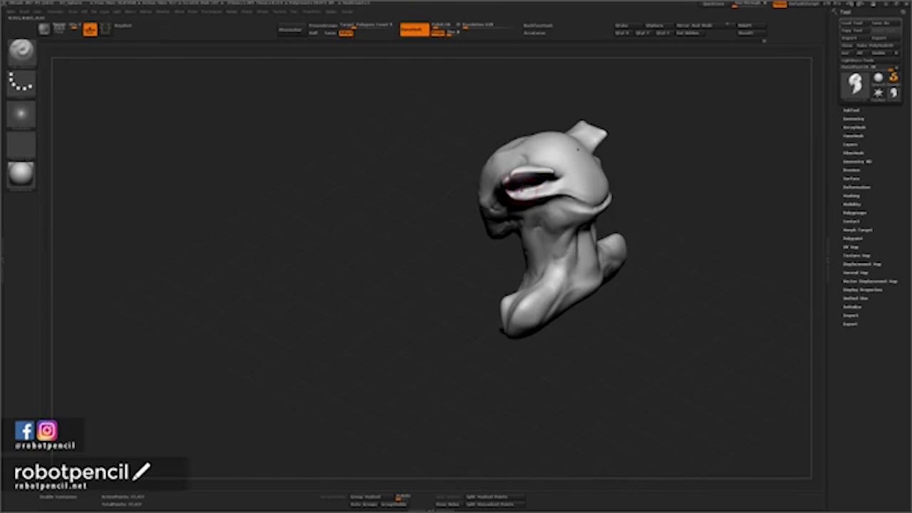
pyautogui.moveTo(636, 156)
pyautogui.mouseDown()
pyautogui.moveTo(656, 164)
pyautogui.moveTo(653, 151)
pyautogui.moveTo(641, 158)
pyautogui.mouseUp()
pyautogui.moveTo(521, 194)
pyautogui.mouseDown()
pyautogui.moveTo(500, 193)
pyautogui.moveTo(503, 185)
pyautogui.mouseUp()
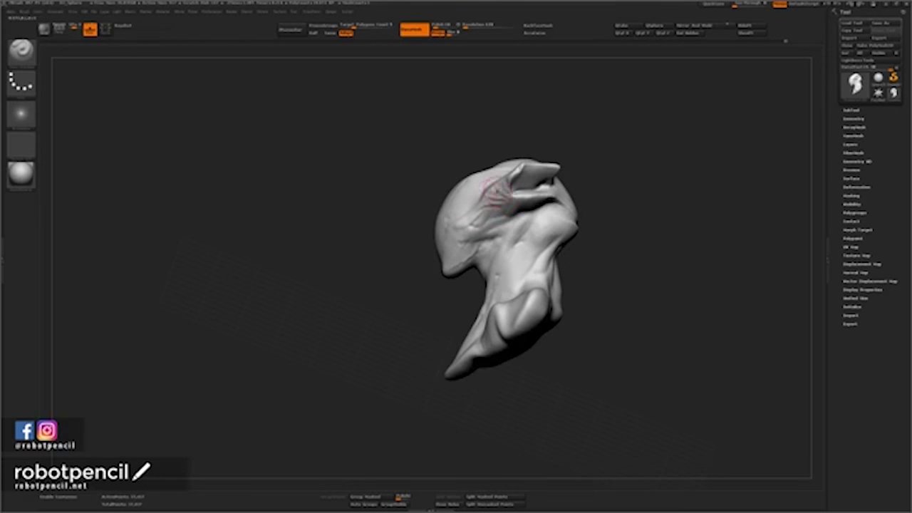
# Smooth the front base of the ears where they blend into the temples.
pyautogui.keyDown('shift'); pyautogui.moveTo(496, 194); pyautogui.dragTo(499, 197); pyautogui.keyUp('shift')
pyautogui.moveTo(592, 183)
pyautogui.mouseDown()
pyautogui.moveTo(665, 188)
pyautogui.moveTo(644, 185)
pyautogui.mouseUp()
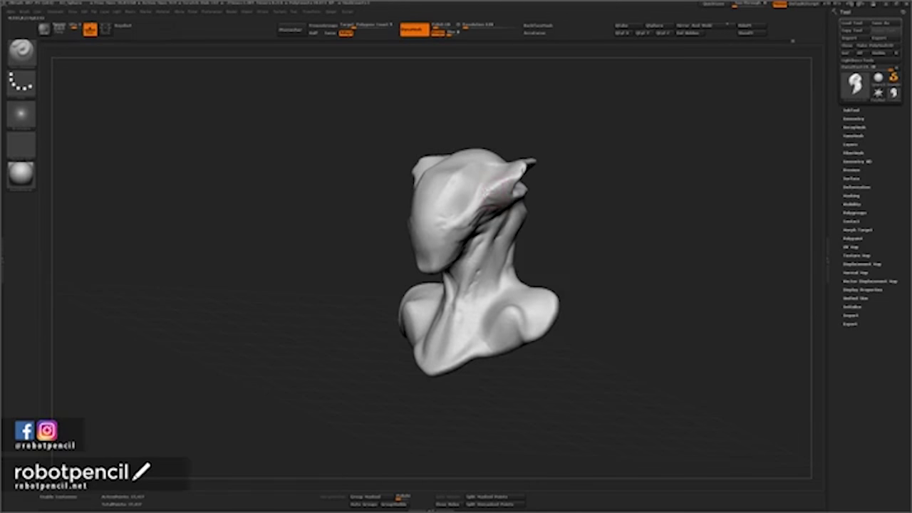
pyautogui.moveTo(552, 172)
pyautogui.mouseDown()
pyautogui.moveTo(659, 176)
pyautogui.moveTo(610, 183)
pyautogui.moveTo(588, 212)
pyautogui.moveTo(581, 205)
pyautogui.moveTo(531, 216)
pyautogui.mouseUp()
pyautogui.keyDown('shift'); pyautogui.moveTo(489, 173); pyautogui.dragTo(485, 173); pyautogui.keyUp('shift')
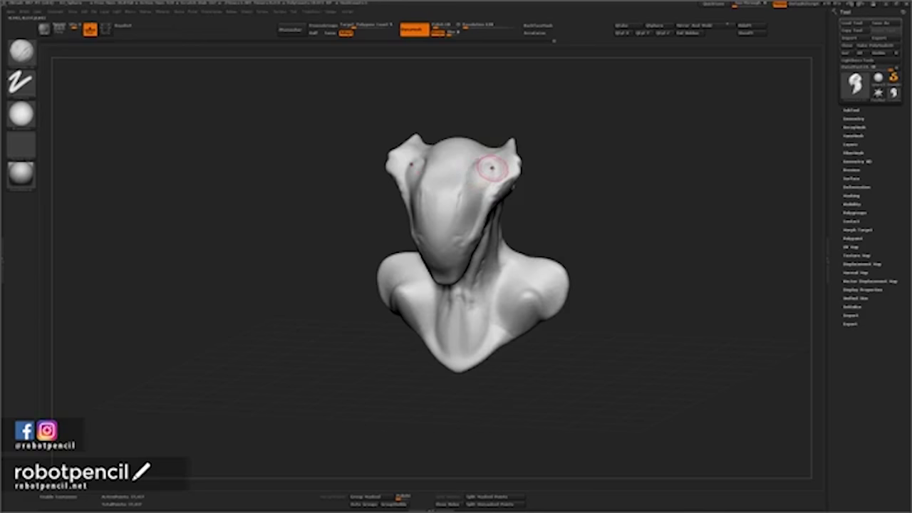
pyautogui.moveTo(591, 206)
pyautogui.mouseDown()
pyautogui.moveTo(654, 196)
pyautogui.moveTo(598, 182)
pyautogui.moveTo(537, 205)
pyautogui.moveTo(597, 190)
pyautogui.moveTo(574, 225)
pyautogui.moveTo(605, 202)
pyautogui.moveTo(616, 178)
pyautogui.mouseUp()
# Select the DamStandard brush and smooth the creases around the tip of the muzzle.
pyautogui.press('b')
pyautogui.press('d')
pyautogui.press('s')
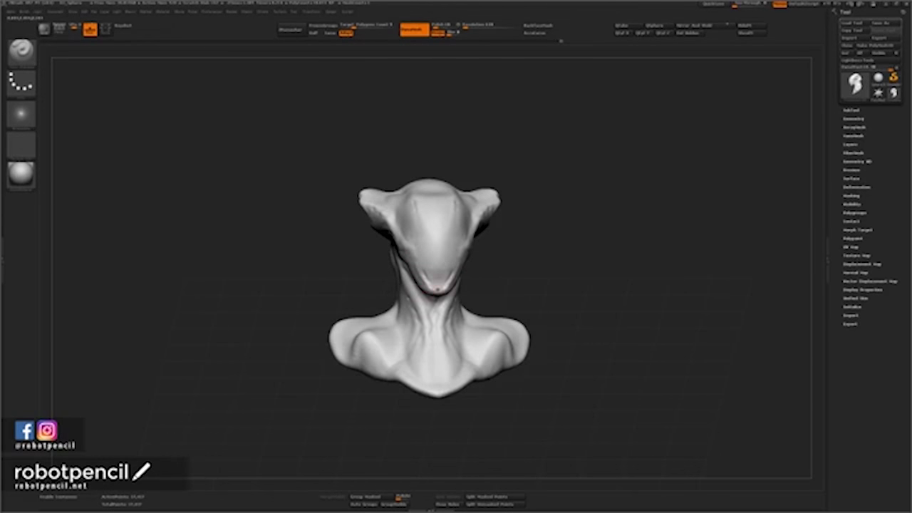
pyautogui.keyDown('shift'); pyautogui.moveTo(423, 265); pyautogui.dragTo(430, 279); pyautogui.keyUp('shift')
pyautogui.moveTo(603, 187)
pyautogui.mouseDown()
pyautogui.moveTo(552, 222)
pyautogui.moveTo(595, 216)
pyautogui.moveTo(570, 228)
pyautogui.mouseUp()
# Reshape the sides of the jaw and the underside of the chin with the Move brush.
pyautogui.press('b')
pyautogui.press('m')
pyautogui.press('v')
pyautogui.press('space')
pyautogui.moveTo(525, 258); pyautogui.dragTo(463, 259)
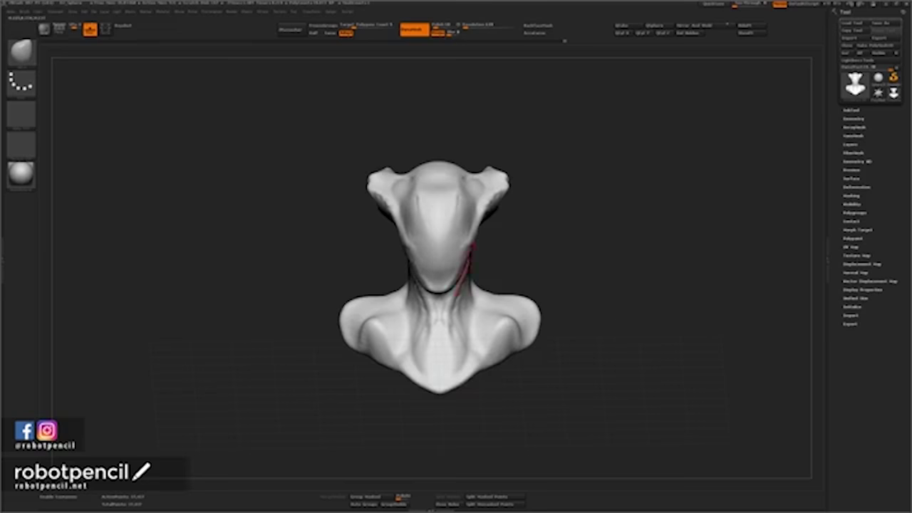
pyautogui.moveTo(606, 249)
pyautogui.mouseDown()
pyautogui.moveTo(538, 258)
pyautogui.moveTo(499, 250)
pyautogui.mouseUp()
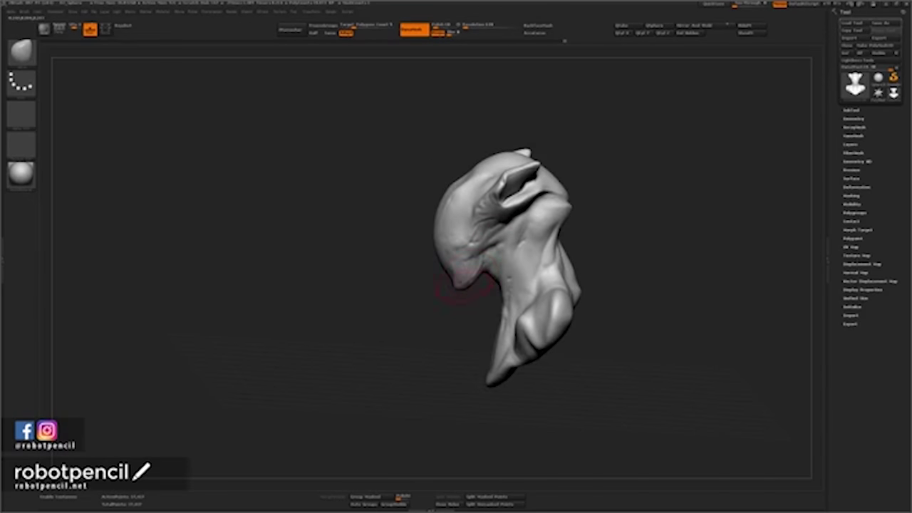
pyautogui.moveTo(476, 299)
pyautogui.mouseDown()
pyautogui.moveTo(523, 314)
pyautogui.moveTo(478, 267)
pyautogui.moveTo(486, 277)
pyautogui.mouseUp()
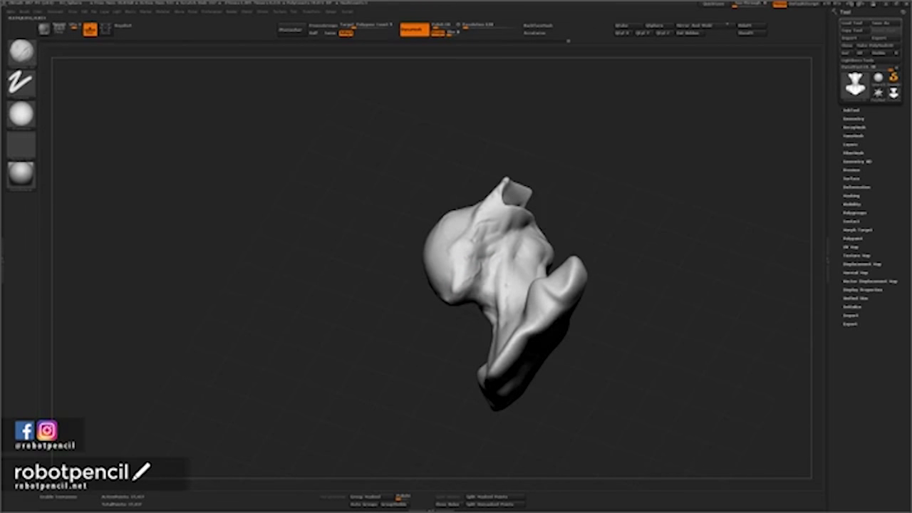
# Pull the base of the skull at the nape outward into a pointed ridge with the Move brush.
pyautogui.rightClick(485, 285)
pyautogui.moveTo(488, 276); pyautogui.dragTo(482, 281)
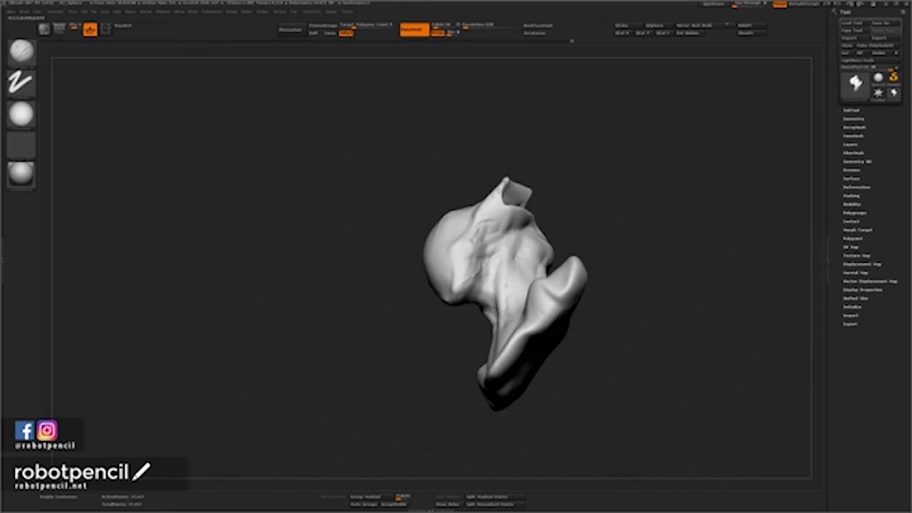
pyautogui.moveTo(610, 249); pyautogui.dragTo(658, 250)
pyautogui.rightClick(461, 285)
pyautogui.moveTo(487, 262); pyautogui.dragTo(492, 262)
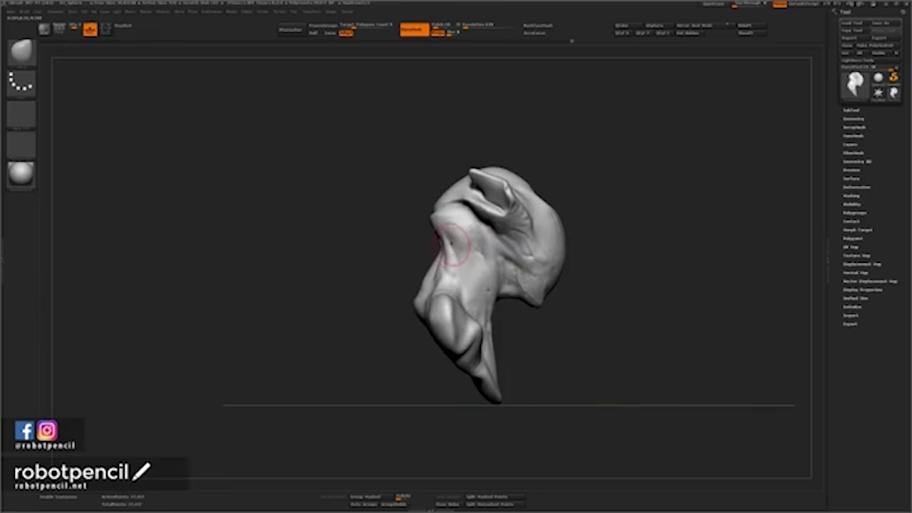
pyautogui.moveTo(440, 231); pyautogui.dragTo(426, 216)
pyautogui.press('space')
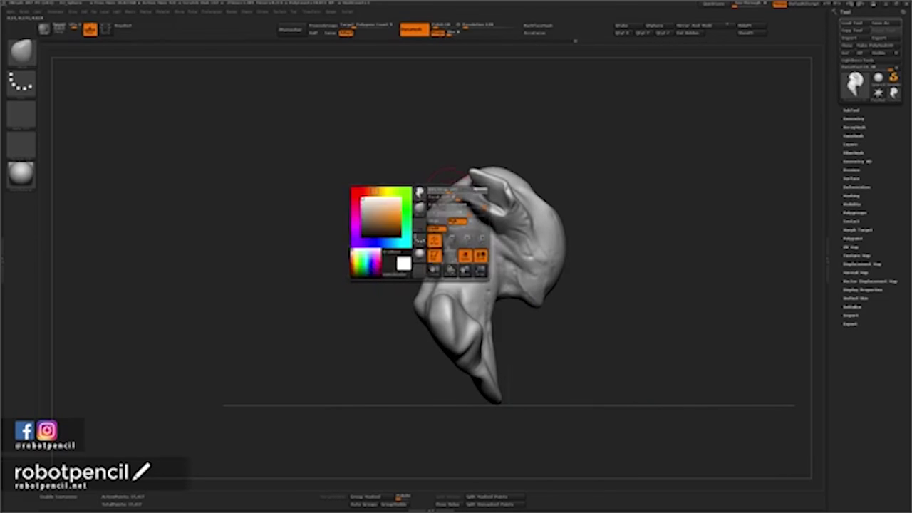
pyautogui.press('space')
pyautogui.moveTo(453, 187); pyautogui.dragTo(446, 181)
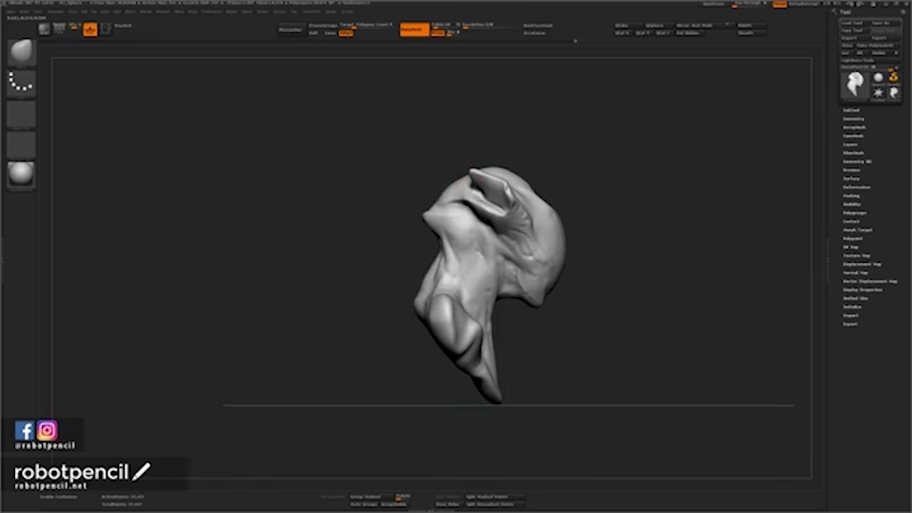
pyautogui.hotkey('ctrl', 'z')
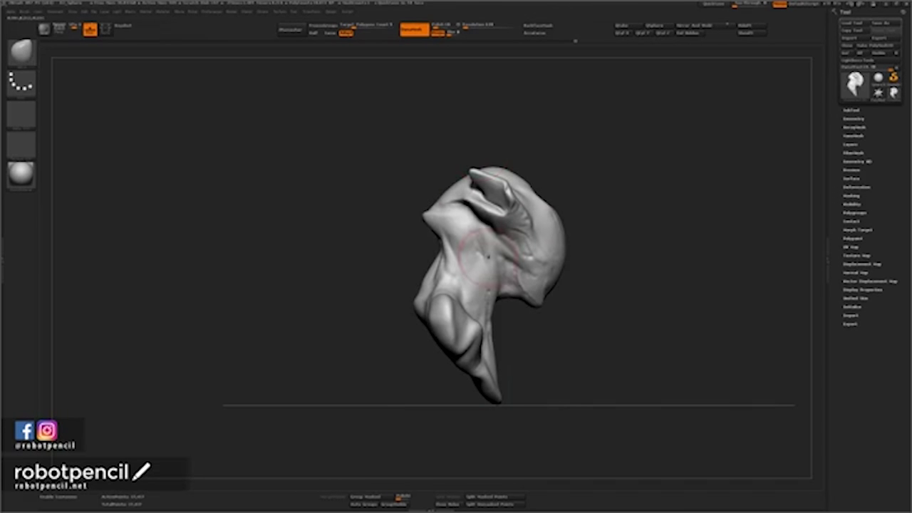
# Adjust the upper torso with a resized Move brush and smooth the front of the shoulders.
pyautogui.press('space')
pyautogui.moveTo(417, 276)
pyautogui.mouseDown()
pyautogui.moveTo(408, 274)
pyautogui.moveTo(434, 285)
pyautogui.moveTo(419, 268)
pyautogui.moveTo(429, 277)
pyautogui.moveTo(403, 298)
pyautogui.moveTo(484, 296)
pyautogui.moveTo(498, 278)
pyautogui.mouseUp()
pyautogui.moveTo(365, 324); pyautogui.dragTo(367, 315)
pyautogui.moveTo(641, 232)
pyautogui.mouseDown()
pyautogui.moveTo(591, 284)
pyautogui.moveTo(609, 284)
pyautogui.moveTo(655, 242)
pyautogui.moveTo(611, 262)
pyautogui.mouseUp()
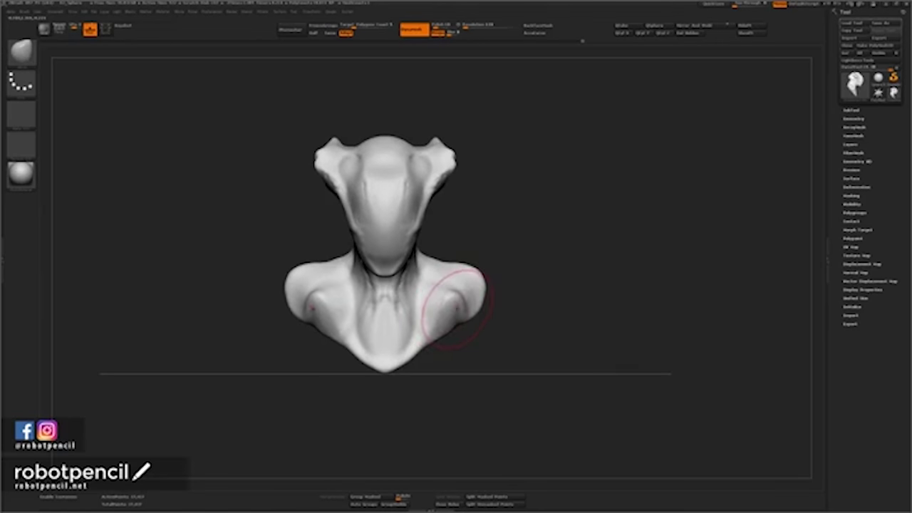
pyautogui.moveTo(454, 306)
pyautogui.keyDown('shift'); pyautogui.mouseDown()
pyautogui.moveTo(446, 330)
pyautogui.moveTo(448, 306)
pyautogui.mouseUp(); pyautogui.keyUp('shift')
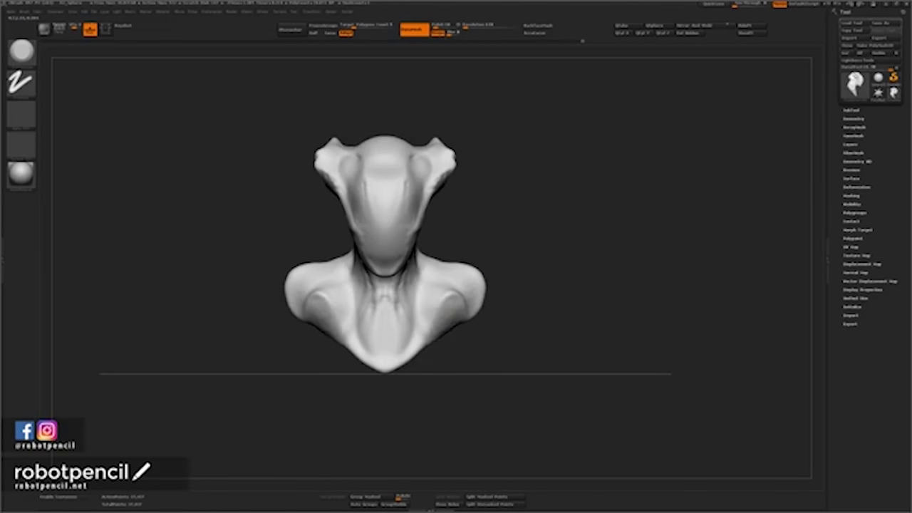
# Sculpt bumpy muscle strands on both sides of the sternum and up towards the base of the neck.
pyautogui.rightClick(454, 303)
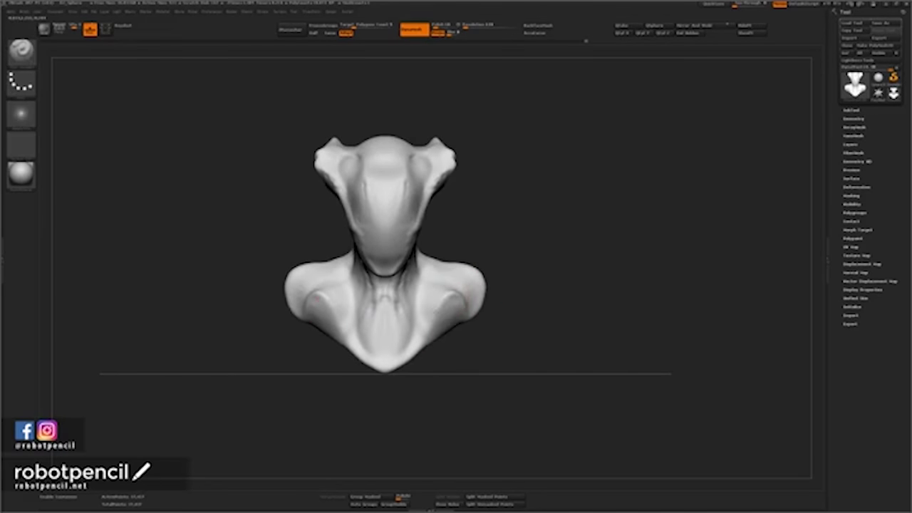
pyautogui.moveTo(418, 315)
pyautogui.keyDown('shift'); pyautogui.mouseDown()
pyautogui.moveTo(400, 307)
pyautogui.moveTo(395, 351)
pyautogui.moveTo(402, 343)
pyautogui.moveTo(354, 348)
pyautogui.moveTo(367, 347)
pyautogui.moveTo(371, 309)
pyautogui.moveTo(358, 339)
pyautogui.mouseUp(); pyautogui.keyUp('shift')
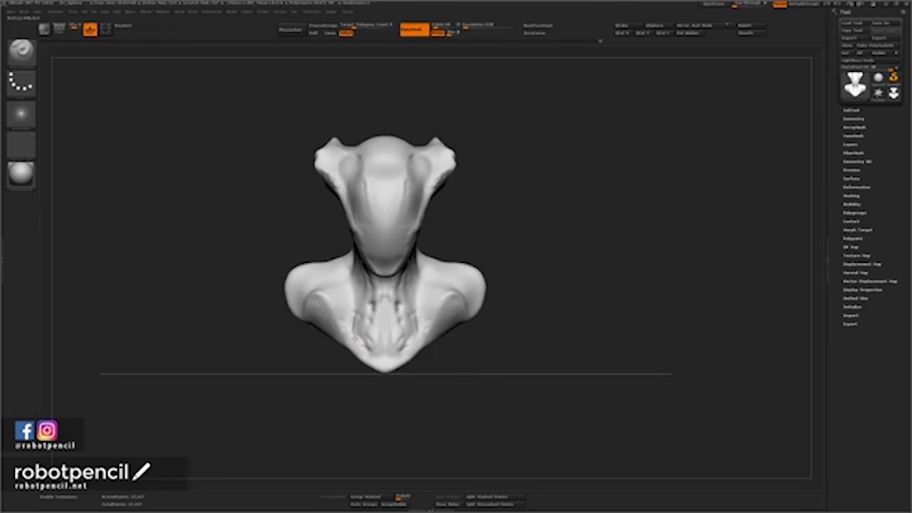
pyautogui.moveTo(558, 259); pyautogui.dragTo(534, 261)
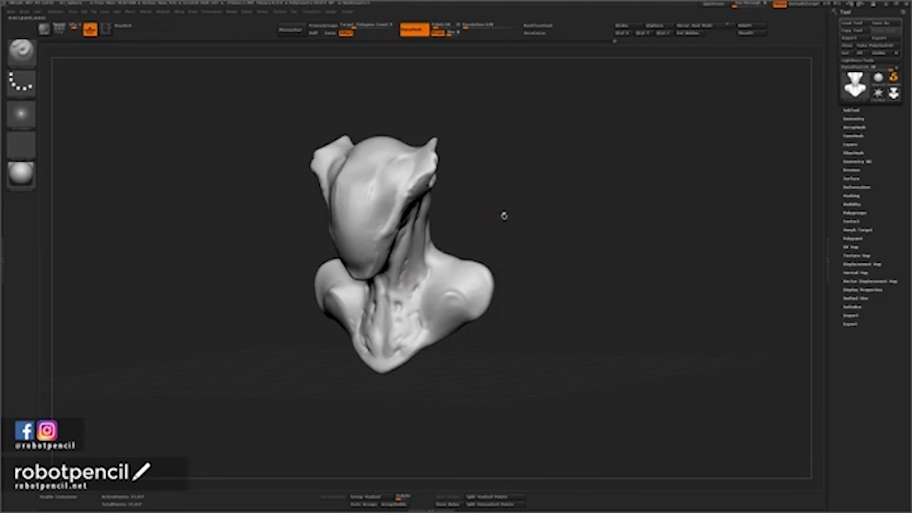
pyautogui.moveTo(551, 230); pyautogui.dragTo(553, 255)
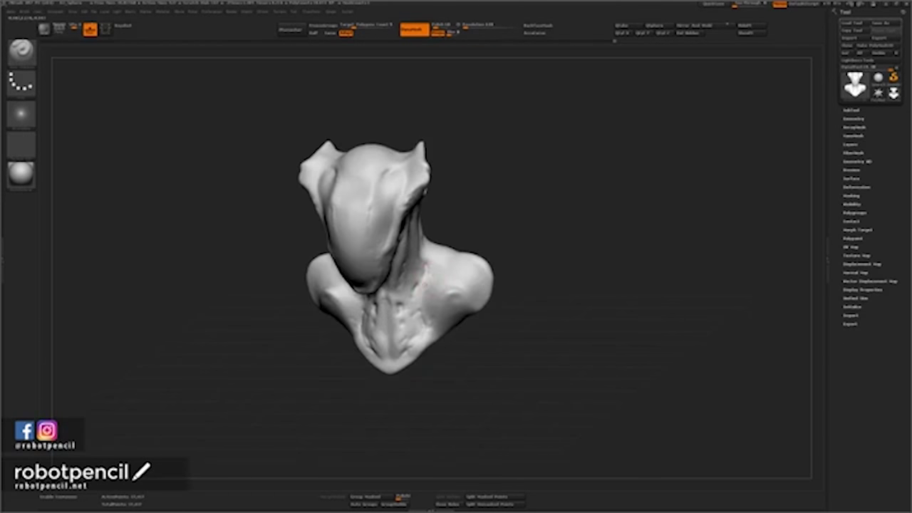
pyautogui.keyDown('shift'); pyautogui.moveTo(439, 262); pyautogui.dragTo(436, 260); pyautogui.keyUp('shift')
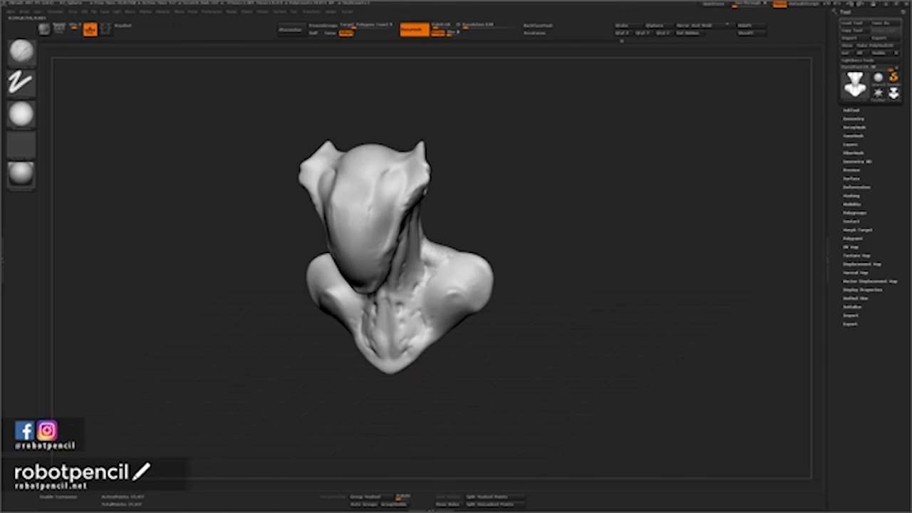
# Carve a hollow between the neck and the shoulder above the collarbone and refine its edge.
pyautogui.moveTo(513, 221)
pyautogui.mouseDown()
pyautogui.moveTo(513, 257)
pyautogui.moveTo(529, 247)
pyautogui.mouseUp()
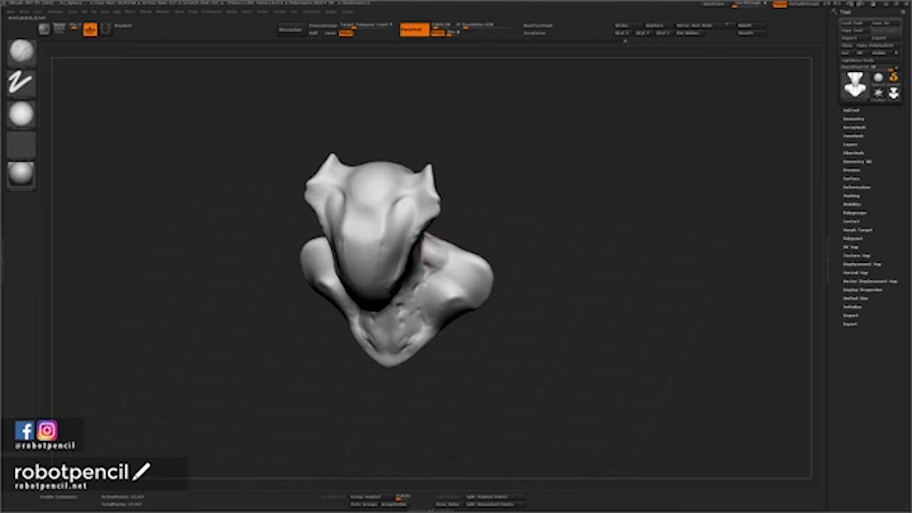
pyautogui.press('space')
pyautogui.moveTo(442, 263); pyautogui.dragTo(437, 263)
pyautogui.moveTo(442, 261); pyautogui.dragTo(441, 272)
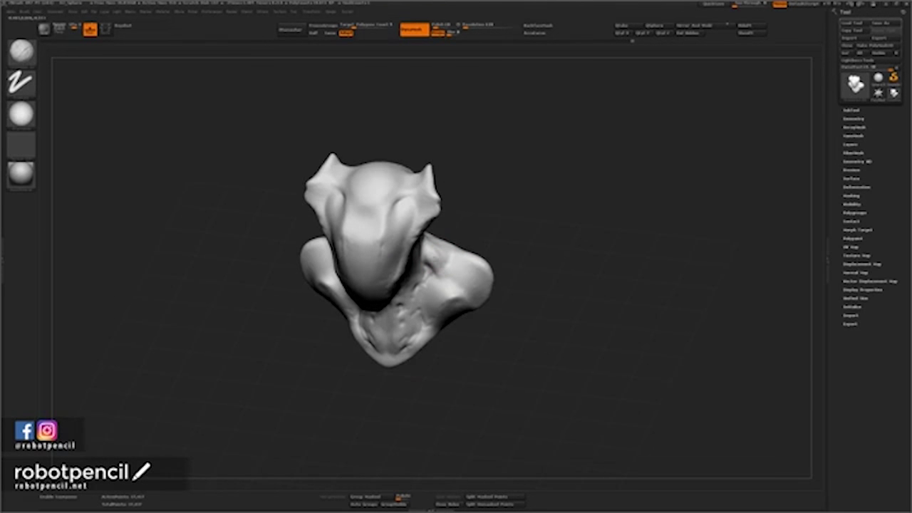
pyautogui.press('shift')
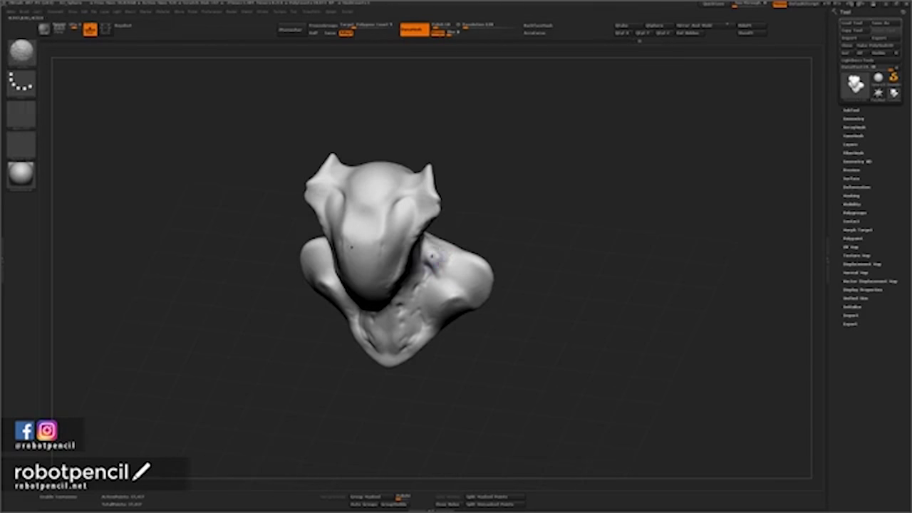
pyautogui.moveTo(588, 229)
pyautogui.mouseDown()
pyautogui.moveTo(531, 235)
pyautogui.moveTo(591, 229)
pyautogui.moveTo(545, 234)
pyautogui.mouseUp()
pyautogui.press('shift')
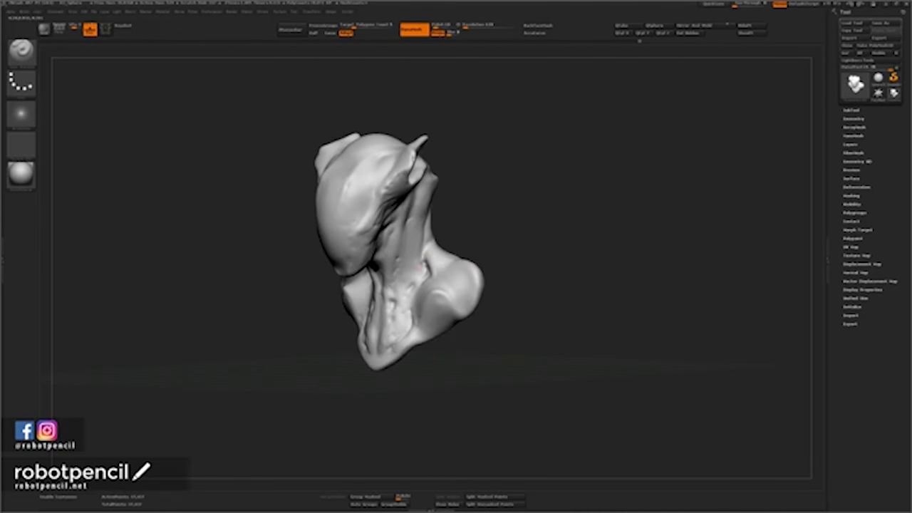
pyautogui.moveTo(426, 258); pyautogui.dragTo(433, 276)
# Select the Move brush, resize it, and pull the upper back of the skull outward.
pyautogui.moveTo(555, 266)
pyautogui.mouseDown()
pyautogui.moveTo(593, 255)
pyautogui.moveTo(549, 273)
pyautogui.moveTo(511, 234)
pyautogui.moveTo(522, 209)
pyautogui.mouseUp()
pyautogui.press('b')
pyautogui.press('m')
pyautogui.press('v')
pyautogui.press('space')
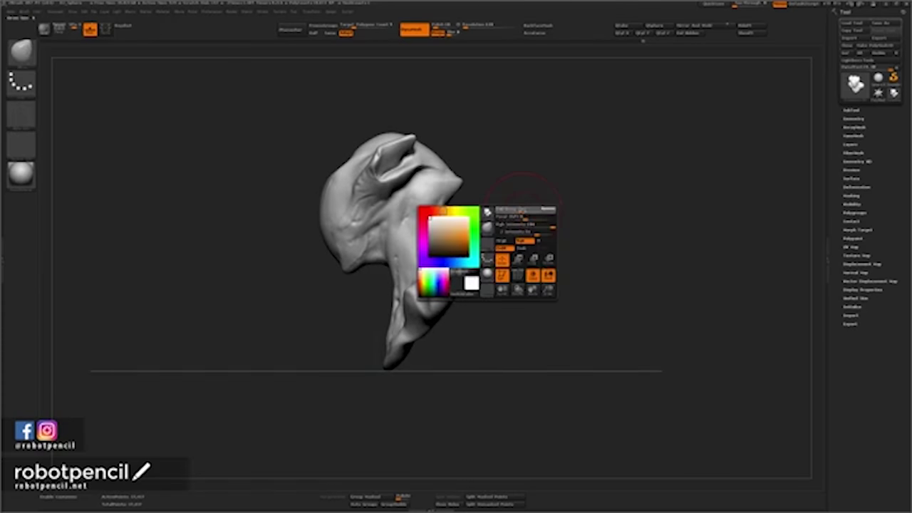
pyautogui.moveTo(443, 162)
pyautogui.mouseDown()
pyautogui.moveTo(450, 156)
pyautogui.moveTo(436, 146)
pyautogui.moveTo(453, 151)
pyautogui.mouseUp()
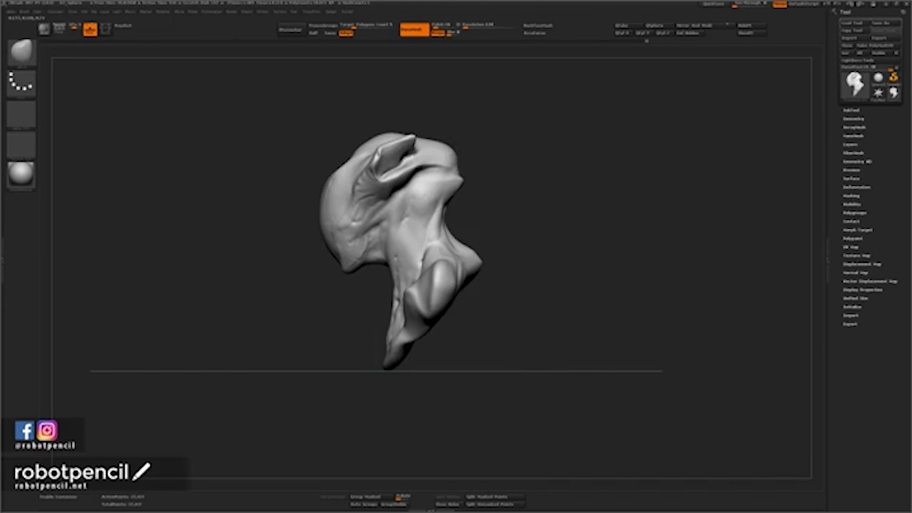
# Pull the front profile of the face forward to make the forehead and brow fuller.
pyautogui.moveTo(514, 162)
pyautogui.mouseDown()
pyautogui.moveTo(363, 170)
pyautogui.moveTo(494, 159)
pyautogui.mouseUp()
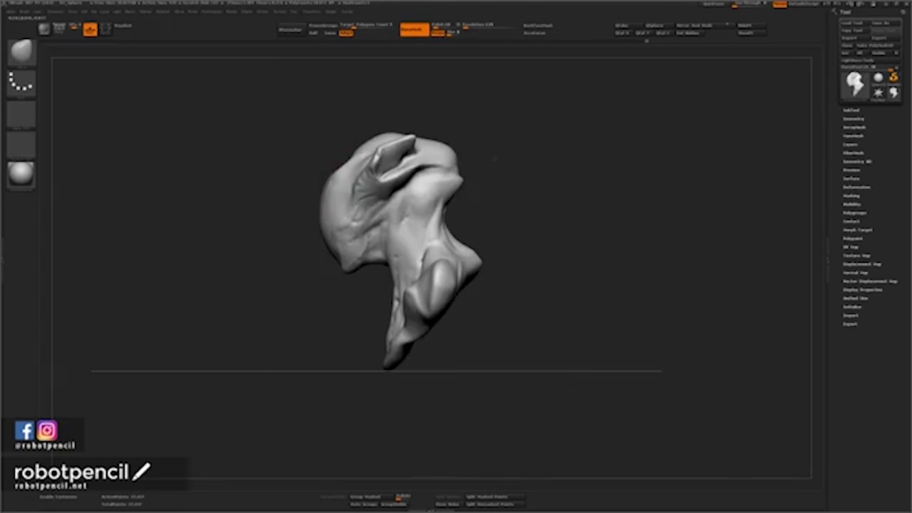
pyautogui.rightClick(318, 179)
pyautogui.moveTo(318, 180); pyautogui.dragTo(318, 221)
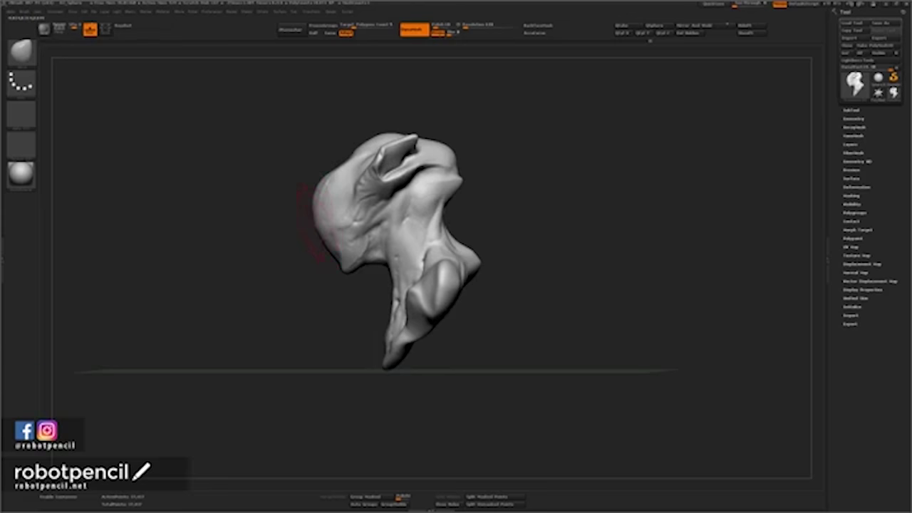
pyautogui.moveTo(267, 241); pyautogui.dragTo(297, 243)
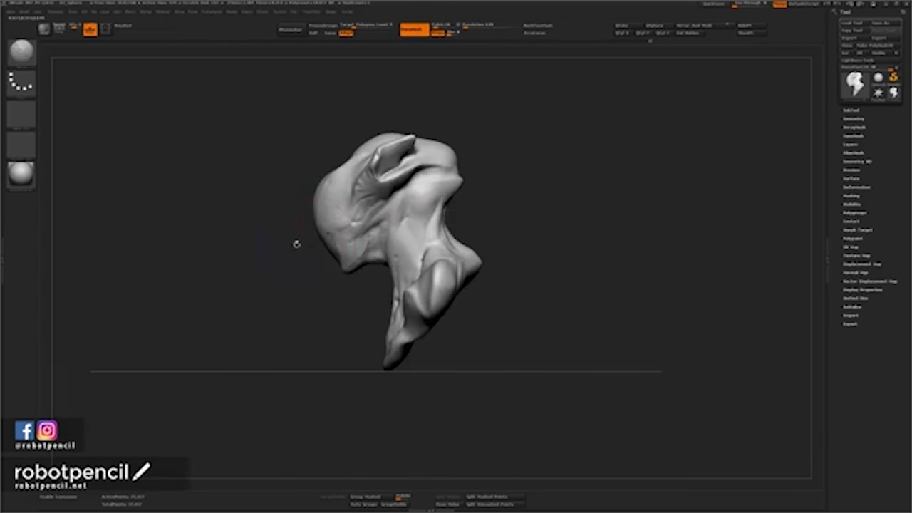
# Carve diagonal muscle strands down the side of the neck behind the jaw.
pyautogui.moveTo(541, 208)
pyautogui.keyDown('alt'); pyautogui.mouseDown()
pyautogui.moveTo(584, 216)
pyautogui.moveTo(570, 223)
pyautogui.moveTo(531, 213)
pyautogui.mouseUp(); pyautogui.keyUp('alt')
pyautogui.press('space')
pyautogui.press('space')
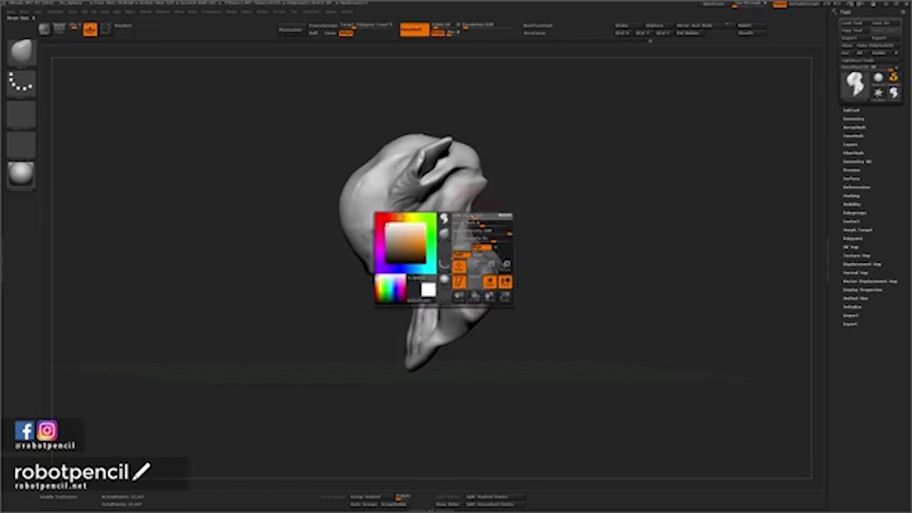
pyautogui.keyDown('ctrl'); pyautogui.moveTo(467, 190); pyautogui.dragTo(455, 212); pyautogui.keyUp('ctrl')
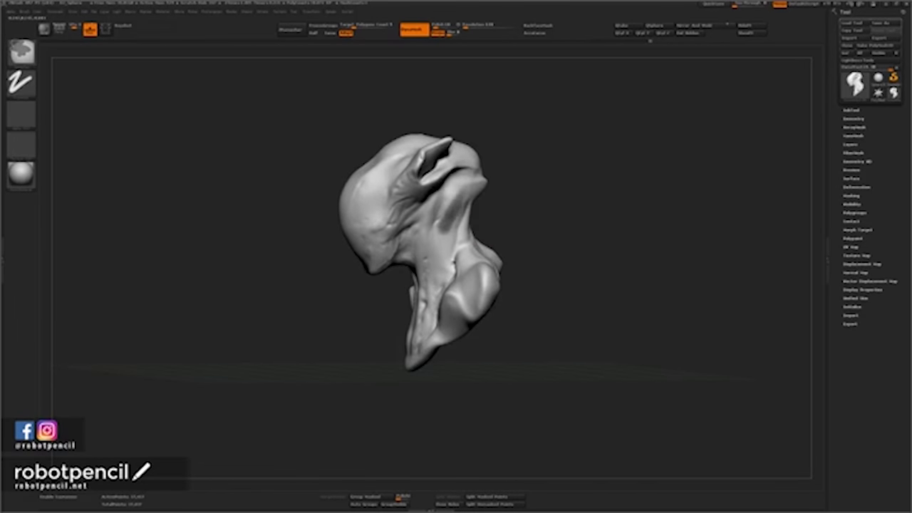
pyautogui.hotkey('ctrl', 'z')
pyautogui.press('space')
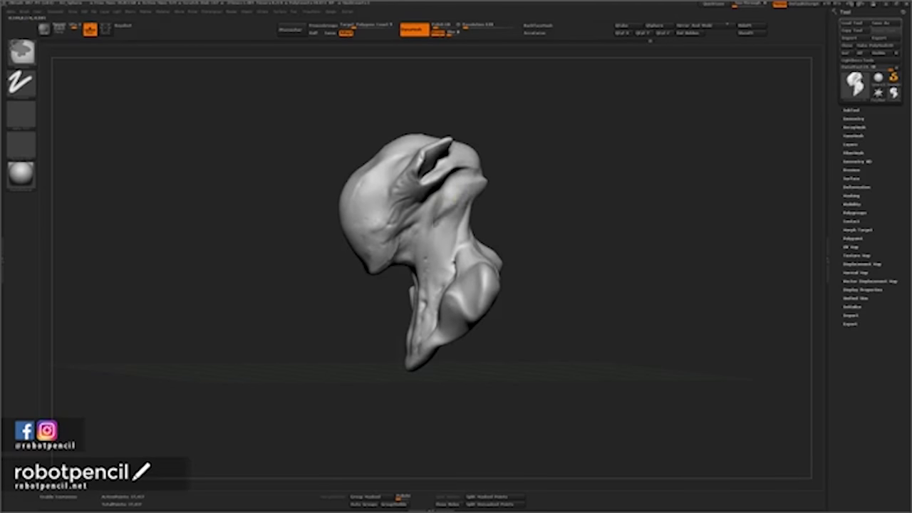
pyautogui.moveTo(454, 200)
pyautogui.mouseDown()
pyautogui.moveTo(434, 227)
pyautogui.moveTo(443, 230)
pyautogui.mouseUp()
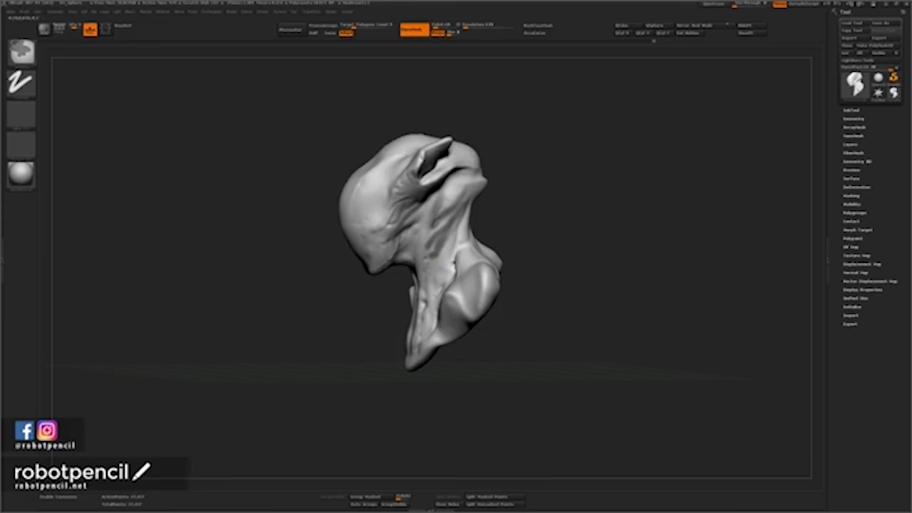
# Update the DynaMesh and rework the diagonal strands on the side of the neck.
pyautogui.keyDown('ctrl'); pyautogui.click(535, 215); pyautogui.keyUp('ctrl')
pyautogui.moveTo(533, 218)
pyautogui.mouseDown()
pyautogui.moveTo(554, 217)
pyautogui.moveTo(563, 183)
pyautogui.moveTo(472, 206)
pyautogui.moveTo(504, 222)
pyautogui.moveTo(493, 233)
pyautogui.moveTo(505, 233)
pyautogui.moveTo(440, 235)
pyautogui.moveTo(559, 224)
pyautogui.moveTo(590, 234)
pyautogui.moveTo(513, 202)
pyautogui.moveTo(539, 205)
pyautogui.moveTo(514, 212)
pyautogui.moveTo(550, 208)
pyautogui.mouseUp()
pyautogui.press('space')
pyautogui.rightClick(514, 252)
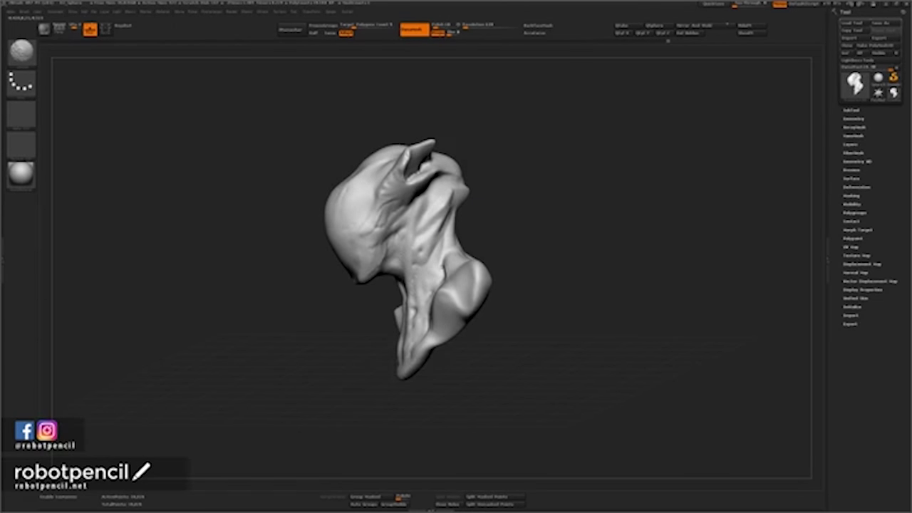
pyautogui.moveTo(514, 209)
pyautogui.mouseDown()
pyautogui.moveTo(471, 212)
pyautogui.moveTo(518, 213)
pyautogui.mouseUp()
pyautogui.moveTo(438, 243); pyautogui.dragTo(427, 258)
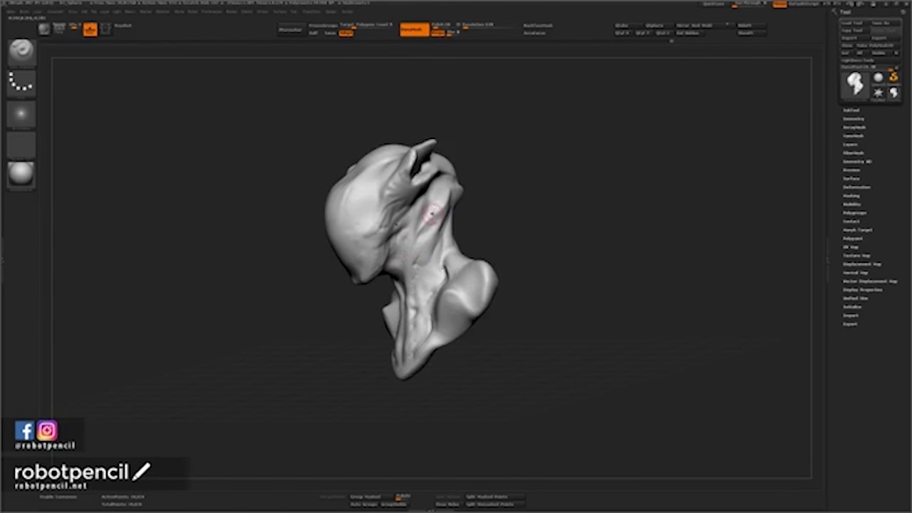
pyautogui.hotkey('ctrl', 'z')
# Sculpt repeated muscle folds into the nape below the skull and smooth where they meet the upper back.
pyautogui.moveTo(482, 198)
pyautogui.mouseDown()
pyautogui.moveTo(550, 213)
pyautogui.moveTo(617, 192)
pyautogui.moveTo(634, 211)
pyautogui.mouseUp()
pyautogui.moveTo(634, 208)
pyautogui.mouseDown()
pyautogui.moveTo(619, 204)
pyautogui.moveTo(620, 178)
pyautogui.mouseUp()
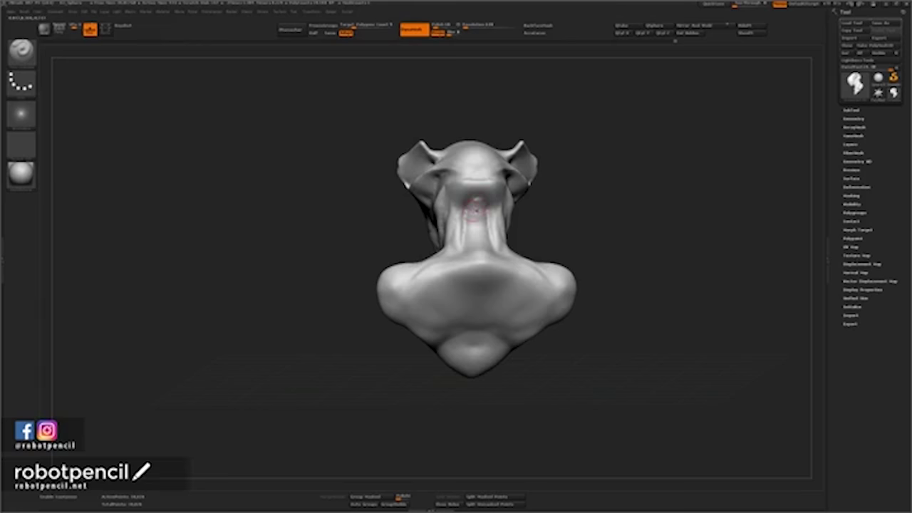
pyautogui.press('1')
pyautogui.moveTo(470, 209); pyautogui.dragTo(453, 240)
pyautogui.press('2')
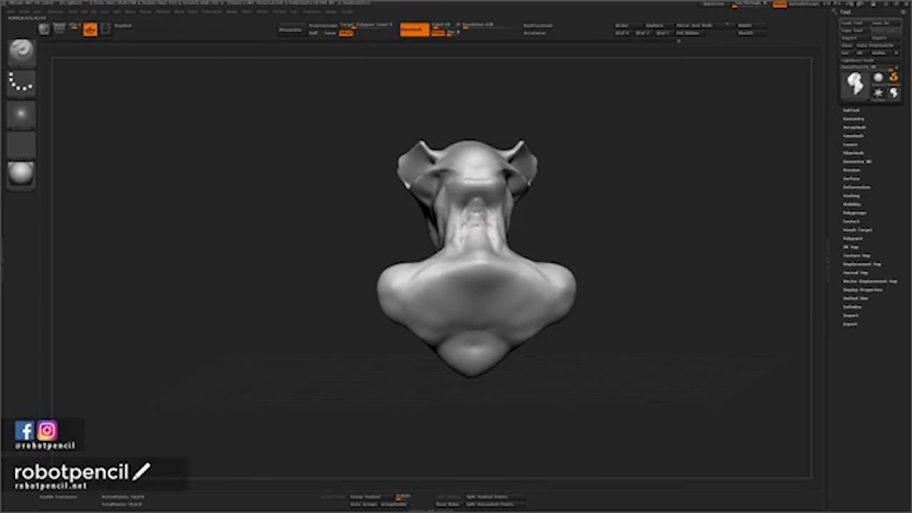
pyautogui.moveTo(488, 223); pyautogui.dragTo(465, 246, button='right')
pyautogui.press('shift')
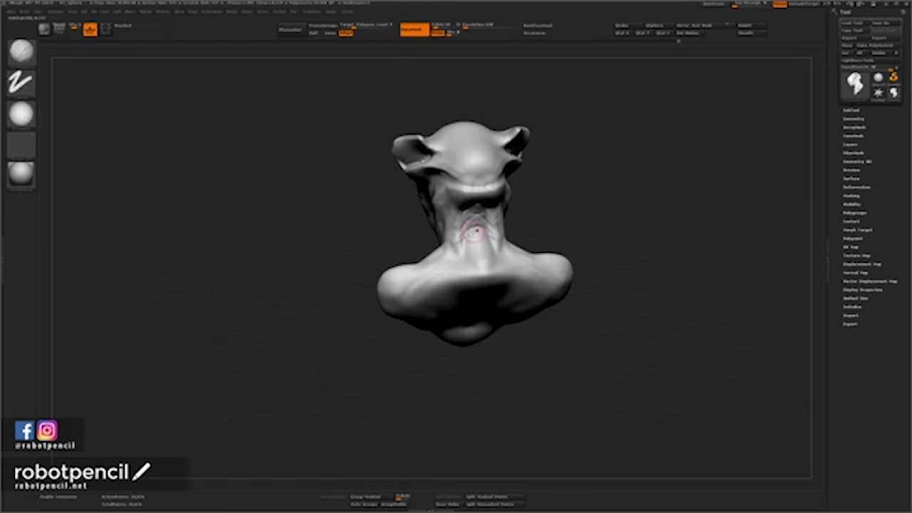
pyautogui.keyDown('shift'); pyautogui.moveTo(473, 231); pyautogui.dragTo(471, 237); pyautogui.keyUp('shift')
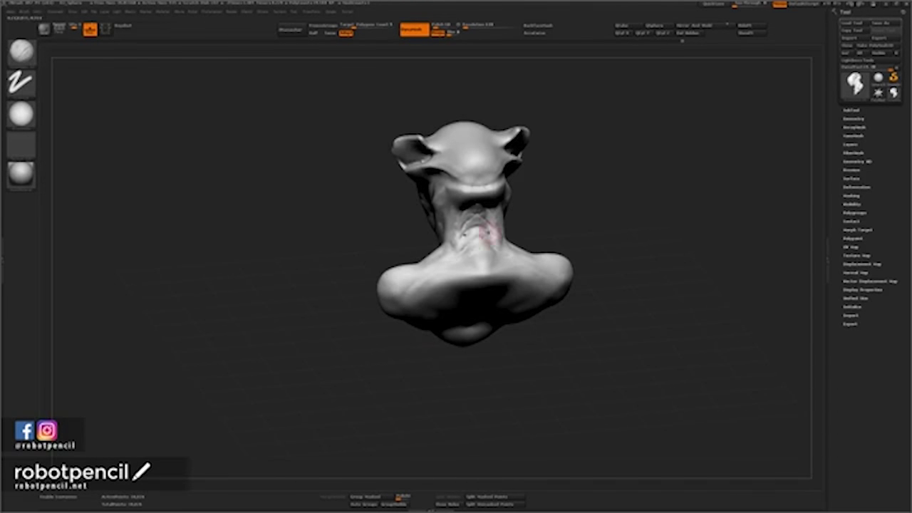
# Add ridged detail to the side of the neck under the jaw and sculpt creases into the side of the muzzle.
pyautogui.moveTo(489, 236)
pyautogui.mouseDown(button='right')
pyautogui.moveTo(573, 214)
pyautogui.moveTo(701, 218)
pyautogui.moveTo(656, 227)
pyautogui.mouseUp(button='right')
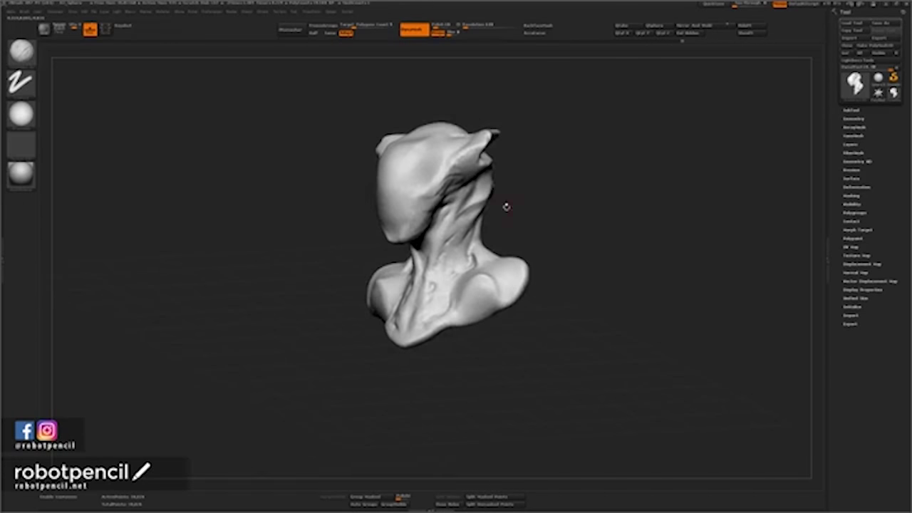
pyautogui.press('2')
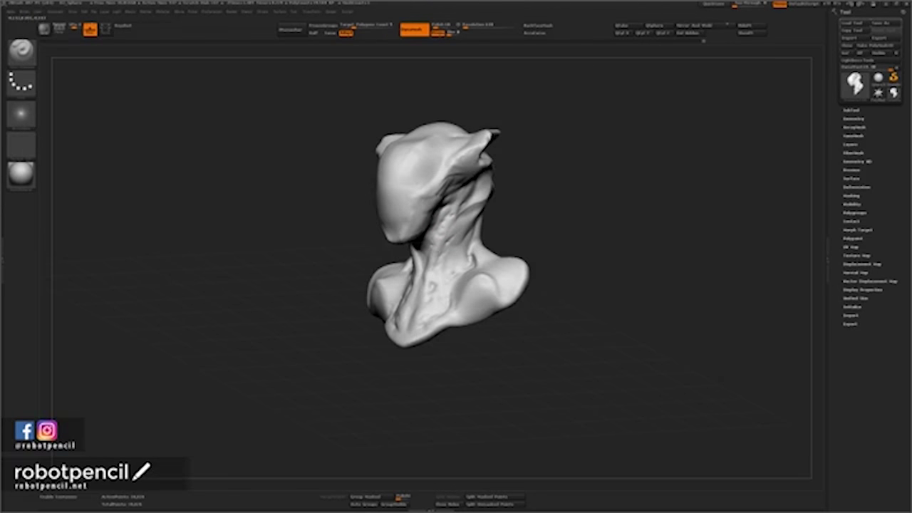
pyautogui.moveTo(547, 230)
pyautogui.mouseDown(button='right')
pyautogui.moveTo(493, 229)
pyautogui.moveTo(565, 234)
pyautogui.moveTo(495, 231)
pyautogui.moveTo(549, 230)
pyautogui.mouseUp(button='right')
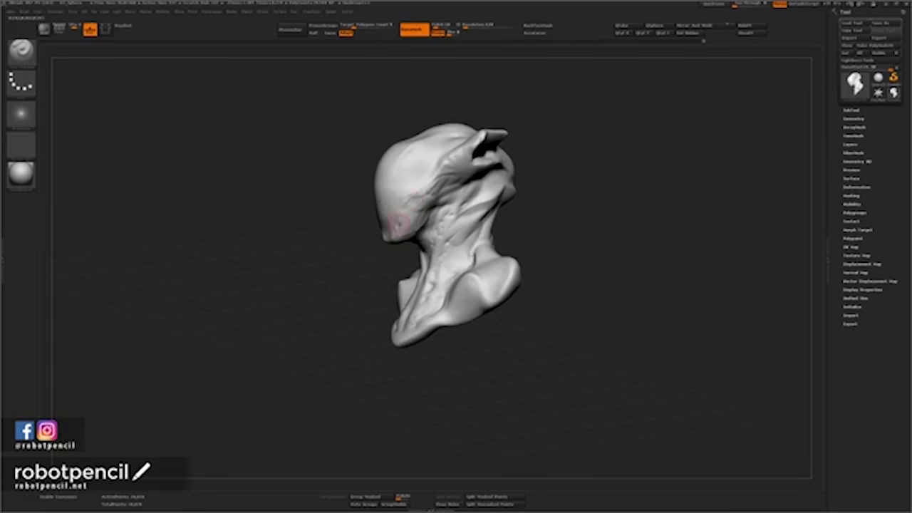
pyautogui.moveTo(399, 223); pyautogui.dragTo(412, 196)
pyautogui.moveTo(382, 308); pyautogui.dragTo(441, 302, button='right')
pyautogui.moveTo(400, 208); pyautogui.dragTo(401, 221)
pyautogui.keyDown('shift'); pyautogui.moveTo(502, 222); pyautogui.dragTo(547, 223, button='right'); pyautogui.keyUp('shift')
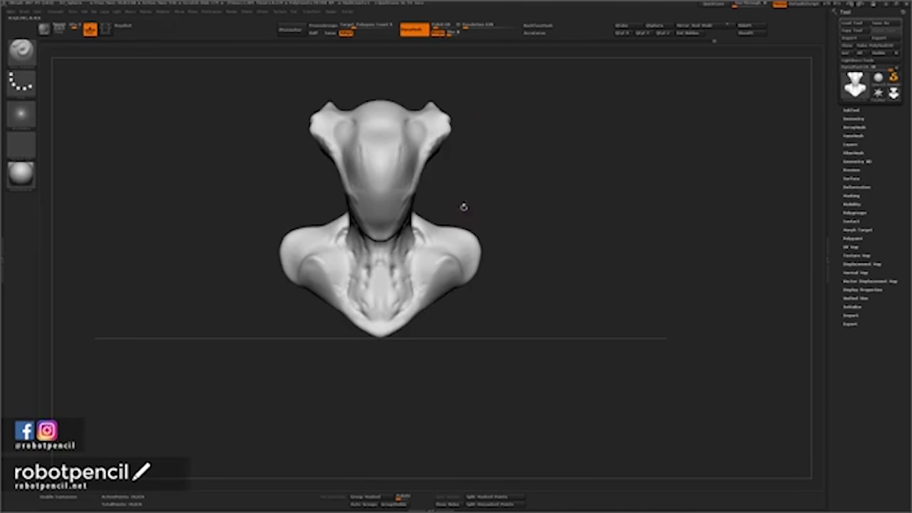
# Sculpt folds into the front hollows between the chest and shoulders and blend them toward the neck.
pyautogui.moveTo(432, 264); pyautogui.dragTo(449, 262)
pyautogui.press('b')
pyautogui.press('c')
pyautogui.press('b')
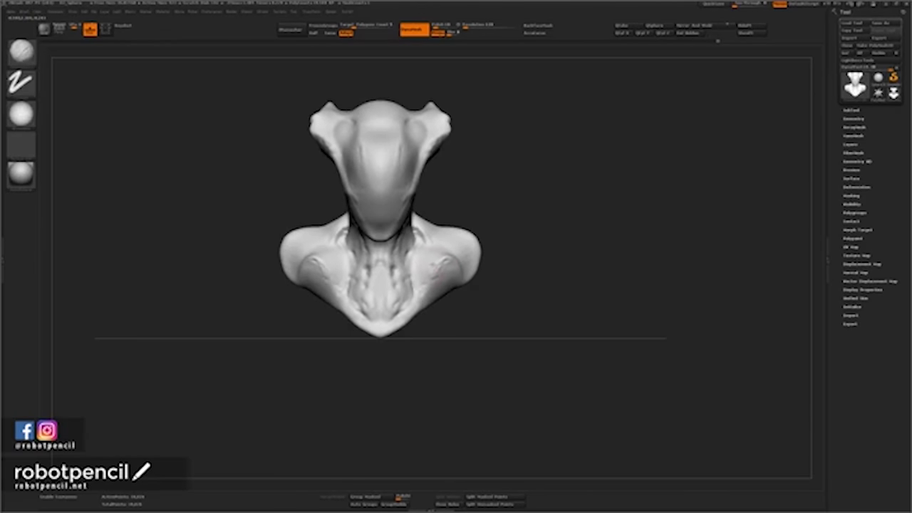
pyautogui.moveTo(440, 264)
pyautogui.mouseDown()
pyautogui.moveTo(431, 273)
pyautogui.moveTo(432, 265)
pyautogui.moveTo(449, 265)
pyautogui.mouseUp()
pyautogui.moveTo(527, 259); pyautogui.dragTo(487, 270)
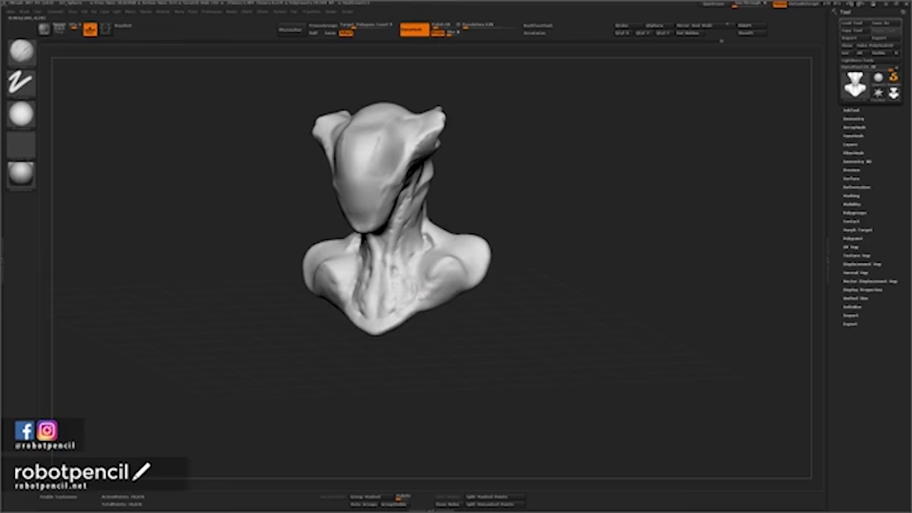
pyautogui.moveTo(422, 293); pyautogui.dragTo(436, 285)
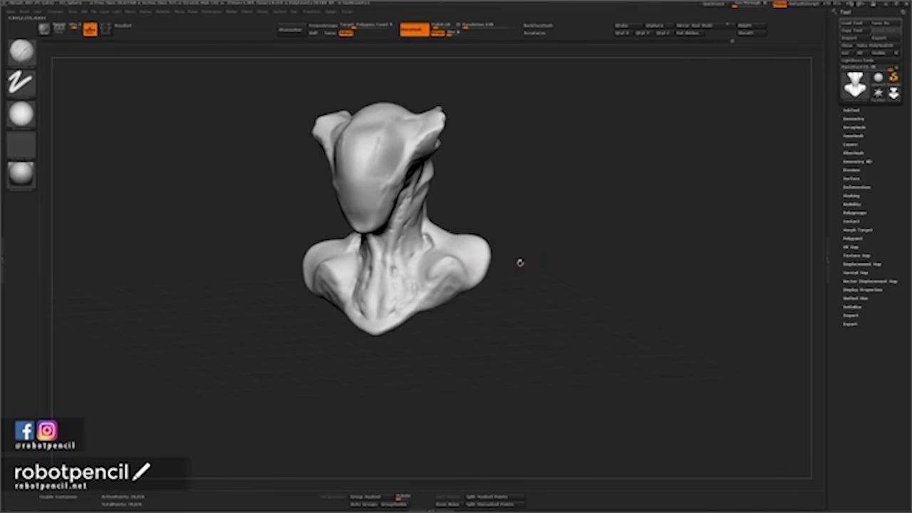
# Sculpt the front and top of the shoulder and smooth its transition into the base of the neck.
pyautogui.moveTo(520, 263); pyautogui.dragTo(517, 296)
pyautogui.moveTo(481, 246)
pyautogui.mouseDown()
pyautogui.moveTo(464, 257)
pyautogui.moveTo(498, 282)
pyautogui.mouseUp()
pyautogui.press('b')
pyautogui.press('m')
pyautogui.press('v')
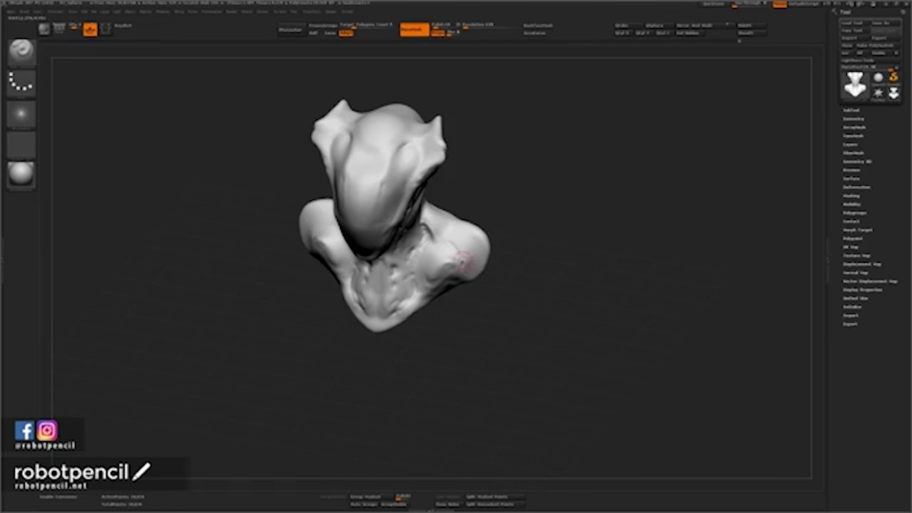
pyautogui.moveTo(453, 244); pyautogui.dragTo(452, 232)
pyautogui.press('shift')
pyautogui.moveTo(514, 289); pyautogui.dragTo(514, 247)
pyautogui.keyDown('shift'); pyautogui.moveTo(456, 251); pyautogui.dragTo(466, 270); pyautogui.keyUp('shift')
pyautogui.moveTo(518, 255)
pyautogui.mouseDown()
pyautogui.moveTo(594, 251)
pyautogui.moveTo(522, 244)
pyautogui.mouseUp()
pyautogui.keyDown('shift'); pyautogui.moveTo(432, 220); pyautogui.dragTo(438, 223); pyautogui.keyUp('shift')
pyautogui.moveTo(519, 244)
pyautogui.mouseDown()
pyautogui.moveTo(455, 242)
pyautogui.moveTo(425, 198)
pyautogui.moveTo(504, 245)
pyautogui.moveTo(550, 242)
pyautogui.mouseUp()
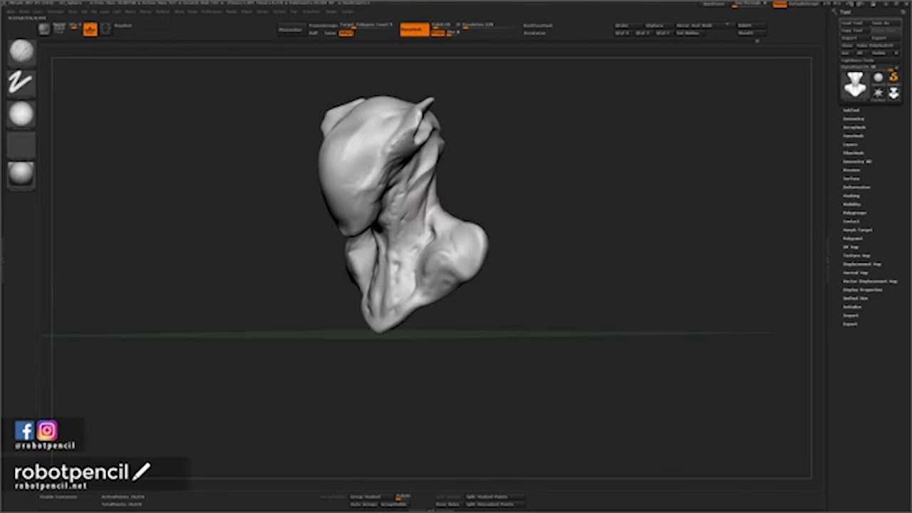
# Adjust the brush size, carve the lower neck near the chest tip and smooth the neck's side strands.
pyautogui.press('space')
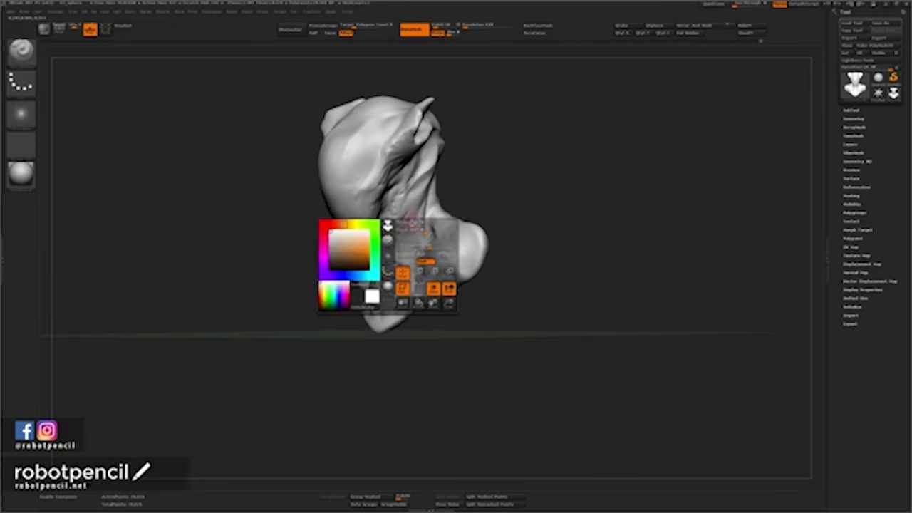
pyautogui.press('2')
pyautogui.press('shift')
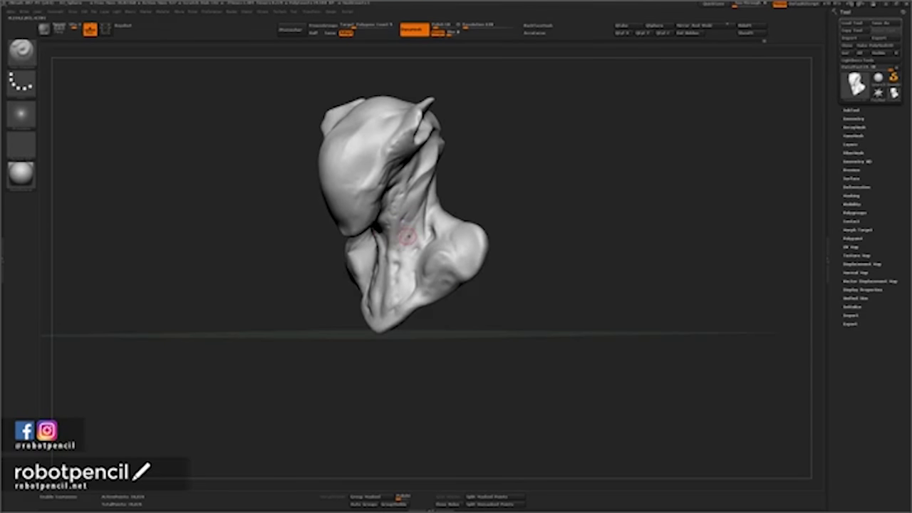
pyautogui.keyDown('shift'); pyautogui.moveTo(416, 224); pyautogui.dragTo(396, 254); pyautogui.keyUp('shift')
pyautogui.moveTo(481, 210)
pyautogui.mouseDown()
pyautogui.moveTo(552, 212)
pyautogui.moveTo(486, 223)
pyautogui.mouseUp()
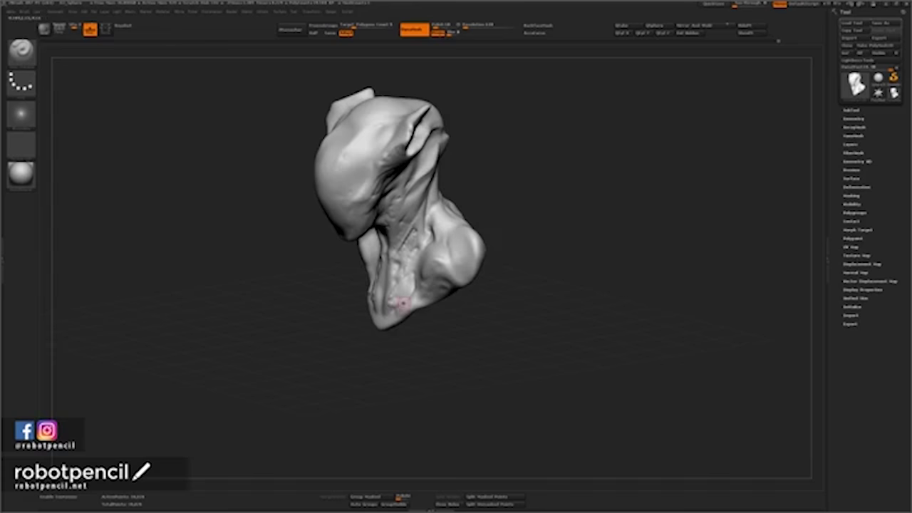
pyautogui.moveTo(404, 304); pyautogui.dragTo(391, 309)
pyautogui.keyDown('shift'); pyautogui.moveTo(401, 240); pyautogui.dragTo(399, 254); pyautogui.keyUp('shift')
pyautogui.moveTo(498, 208)
pyautogui.mouseDown()
pyautogui.moveTo(571, 206)
pyautogui.moveTo(529, 202)
pyautogui.moveTo(485, 178)
pyautogui.mouseUp()
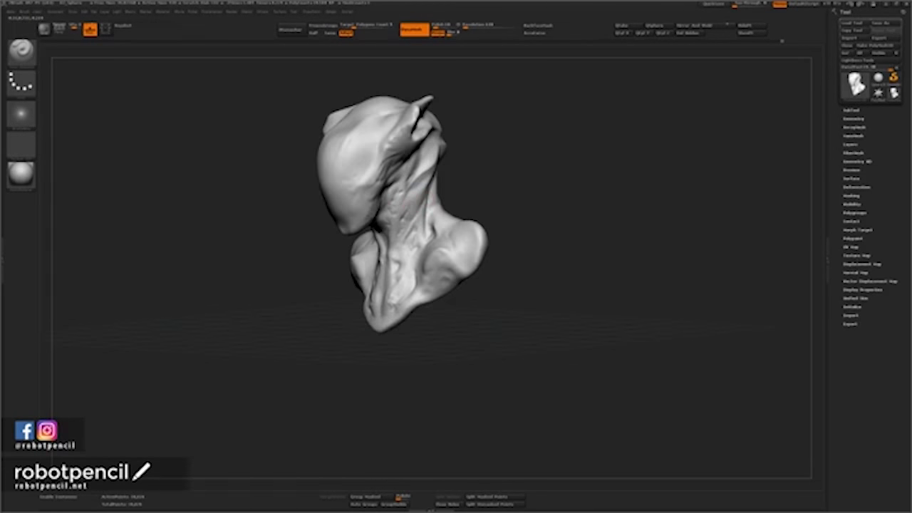
pyautogui.keyDown('shift'); pyautogui.moveTo(406, 202); pyautogui.dragTo(408, 201); pyautogui.keyUp('shift')
# Reshape the back of the skull above the nape with the Move brush and smooth the surface there.
pyautogui.moveTo(516, 175)
pyautogui.mouseDown()
pyautogui.moveTo(456, 146)
pyautogui.moveTo(535, 168)
pyautogui.moveTo(487, 167)
pyautogui.mouseUp()
pyautogui.press('b')
pyautogui.press('m')
pyautogui.press('v')
pyautogui.press('space')
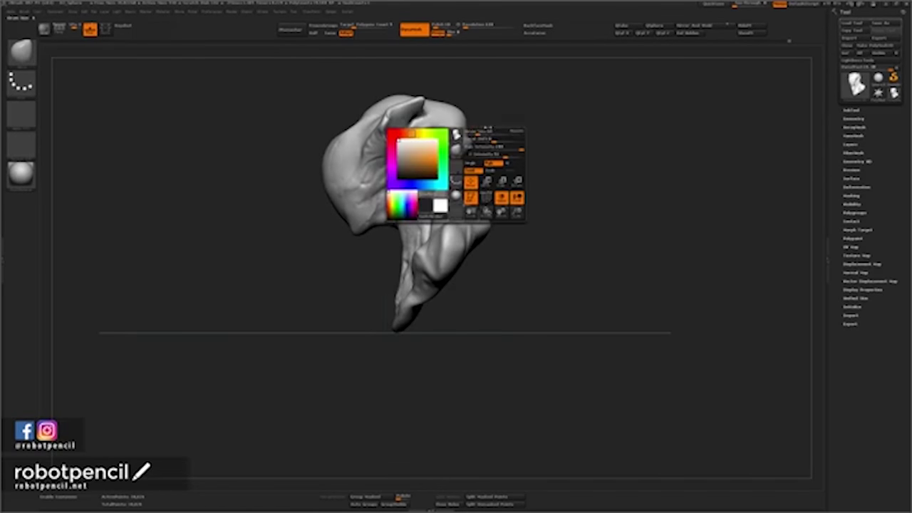
pyautogui.moveTo(481, 129); pyautogui.dragTo(462, 144)
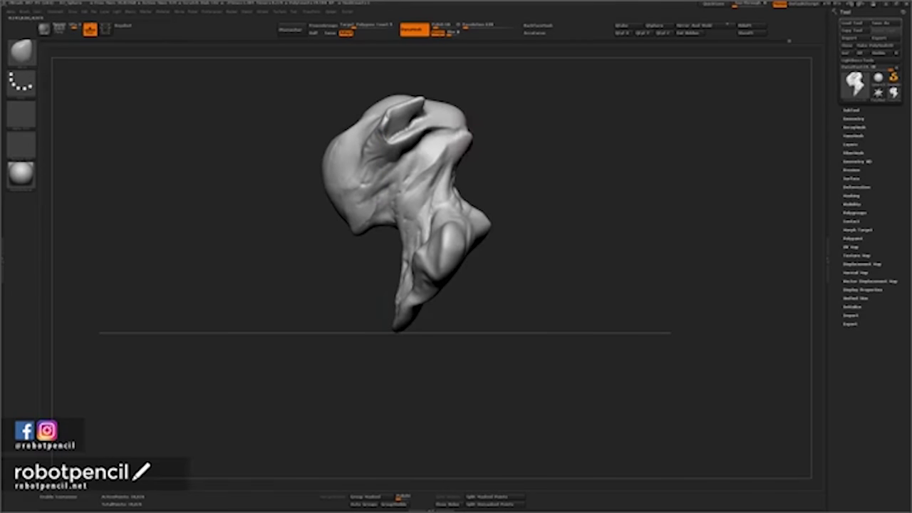
pyautogui.moveTo(533, 168)
pyautogui.mouseDown()
pyautogui.moveTo(474, 167)
pyautogui.moveTo(466, 152)
pyautogui.mouseUp()
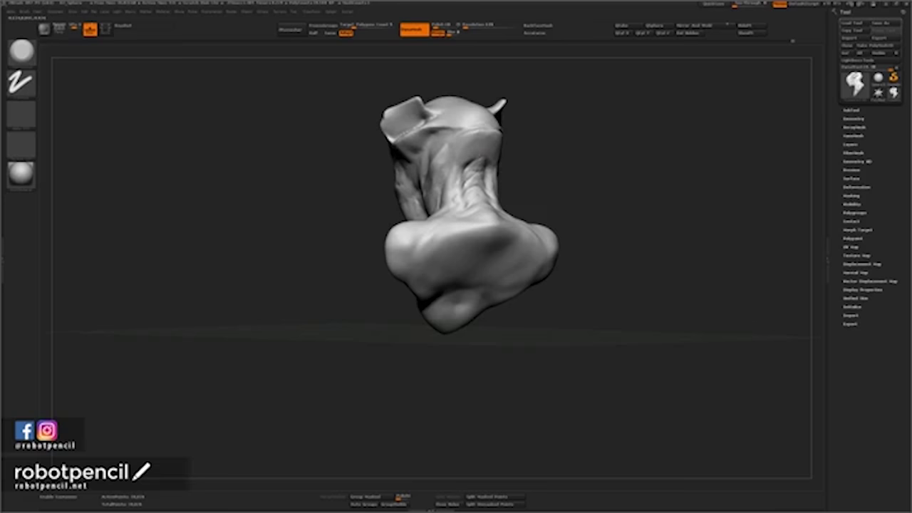
pyautogui.keyDown('shift'); pyautogui.moveTo(489, 137); pyautogui.dragTo(484, 150); pyautogui.keyUp('shift')
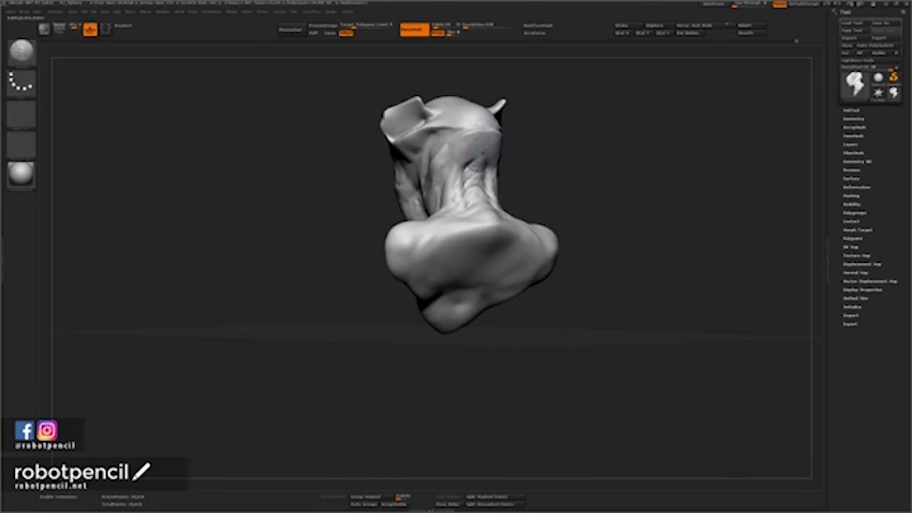
pyautogui.moveTo(545, 138)
pyautogui.mouseDown()
pyautogui.moveTo(609, 157)
pyautogui.moveTo(581, 154)
pyautogui.moveTo(655, 153)
pyautogui.moveTo(562, 146)
pyautogui.mouseUp()
# Push the forehead and face profile forward from the side view with a large Move brush.
pyautogui.press('space')
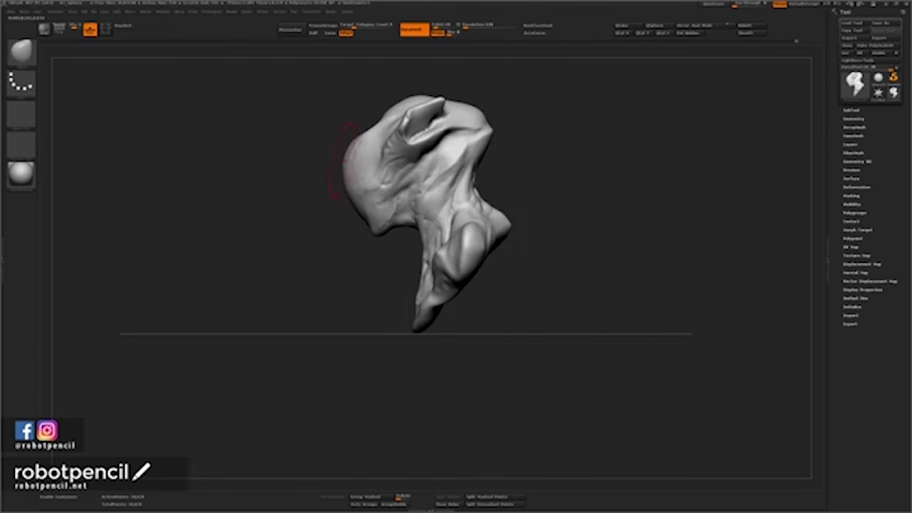
pyautogui.moveTo(347, 161)
pyautogui.mouseDown()
pyautogui.moveTo(339, 163)
pyautogui.moveTo(347, 172)
pyautogui.mouseUp()
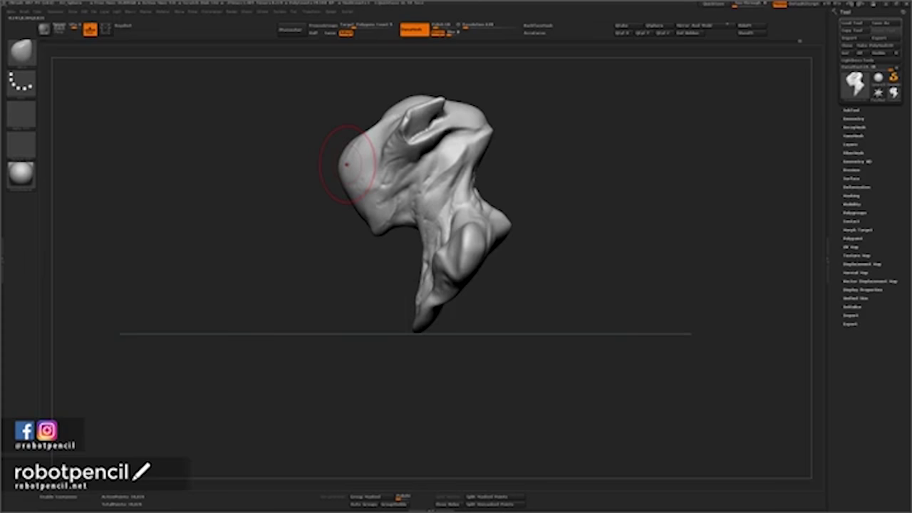
pyautogui.moveTo(346, 165); pyautogui.dragTo(384, 153)
pyautogui.press('space')
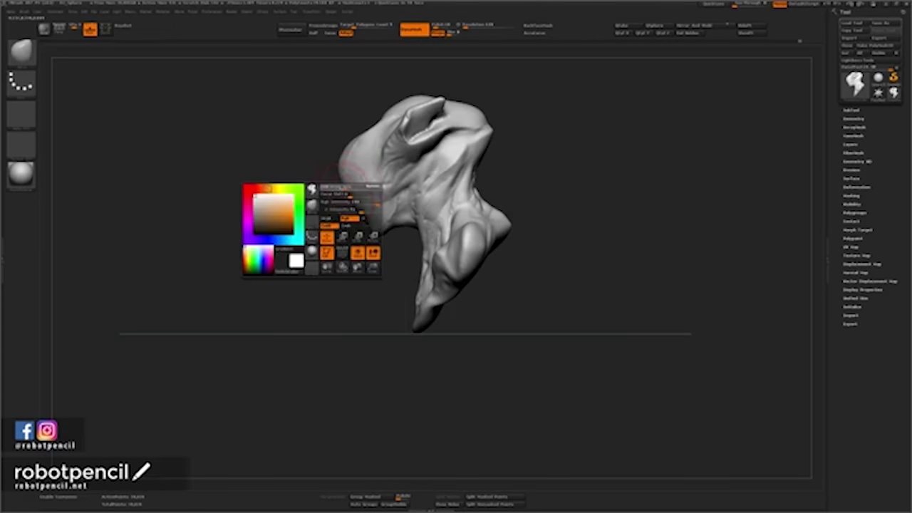
# Carve a crease below the brow along each side of the face to separate the muzzle from the skull.
pyautogui.moveTo(329, 195); pyautogui.dragTo(470, 201)
pyautogui.press('b')
pyautogui.press('d')
pyautogui.press('s')
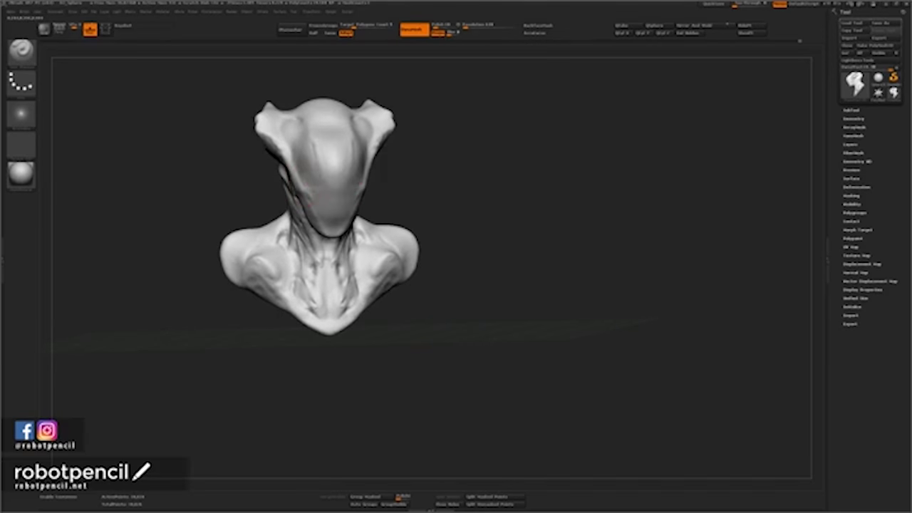
pyautogui.moveTo(288, 166); pyautogui.dragTo(295, 182)
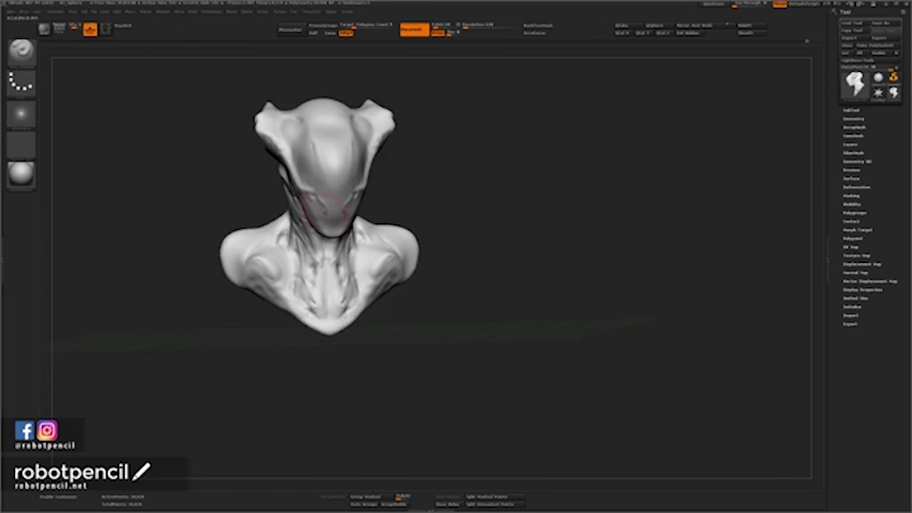
pyautogui.moveTo(463, 193)
pyautogui.mouseDown()
pyautogui.moveTo(449, 192)
pyautogui.moveTo(477, 199)
pyautogui.moveTo(449, 202)
pyautogui.mouseUp()
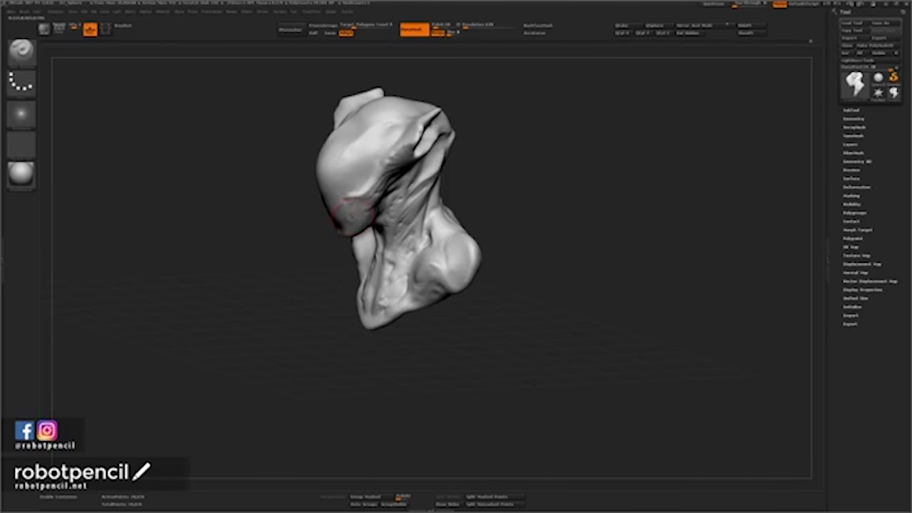
pyautogui.moveTo(535, 165)
pyautogui.mouseDown()
pyautogui.moveTo(547, 143)
pyautogui.moveTo(549, 177)
pyautogui.moveTo(530, 165)
pyautogui.mouseUp()
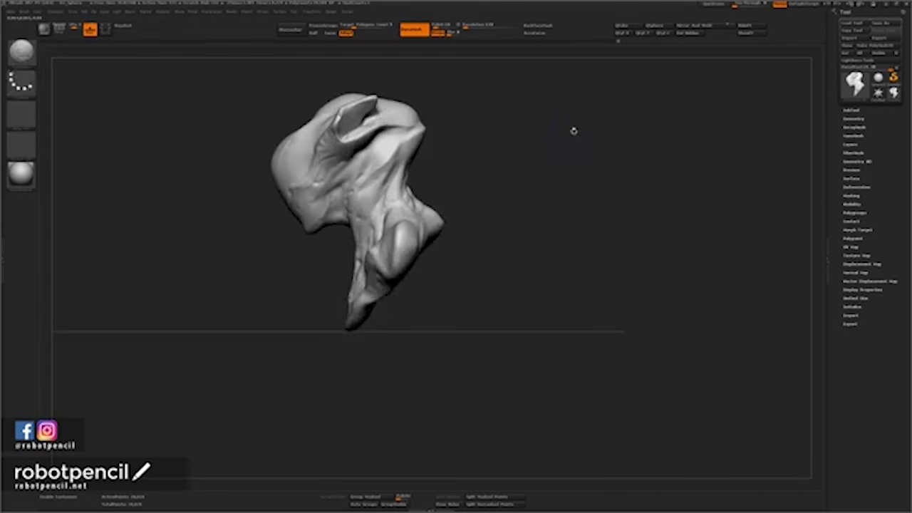
# Pull the ears outward with the Move brush so they flare into broader, rounder tips.
pyautogui.moveTo(574, 130); pyautogui.dragTo(591, 208)
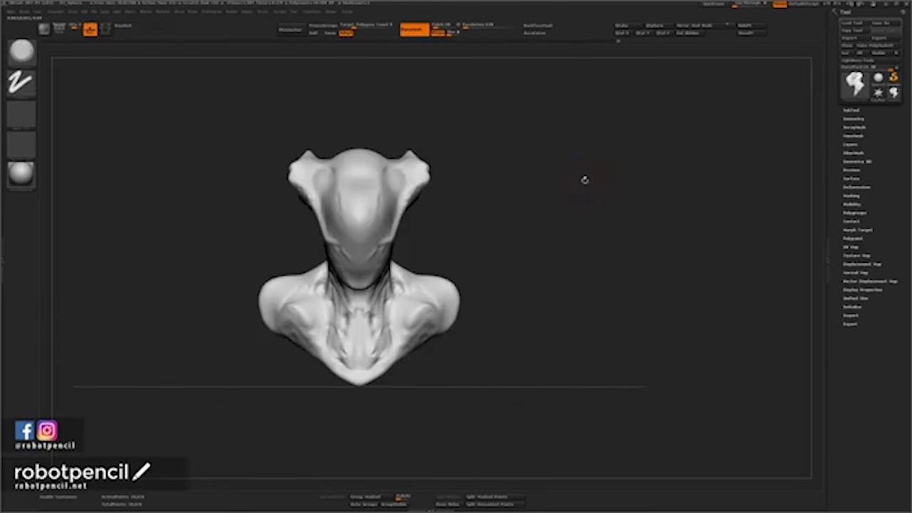
pyautogui.moveTo(584, 179)
pyautogui.mouseDown()
pyautogui.moveTo(648, 165)
pyautogui.moveTo(570, 146)
pyautogui.mouseUp()
pyautogui.press('space')
pyautogui.moveTo(520, 161); pyautogui.dragTo(529, 153)
pyautogui.moveTo(592, 165)
pyautogui.mouseDown()
pyautogui.moveTo(556, 179)
pyautogui.moveTo(511, 162)
pyautogui.moveTo(460, 240)
pyautogui.moveTo(303, 215)
pyautogui.mouseUp()
pyautogui.moveTo(538, 160); pyautogui.dragTo(495, 180)
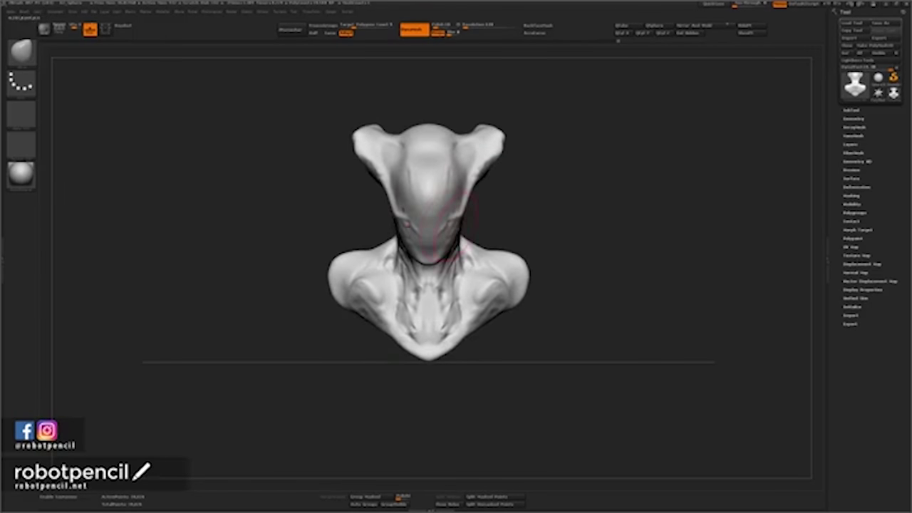
# Mask the sides of the muzzle below the brow crease and invert the mask.
pyautogui.press('space')
pyautogui.moveTo(570, 180); pyautogui.dragTo(502, 194)
pyautogui.press('space')
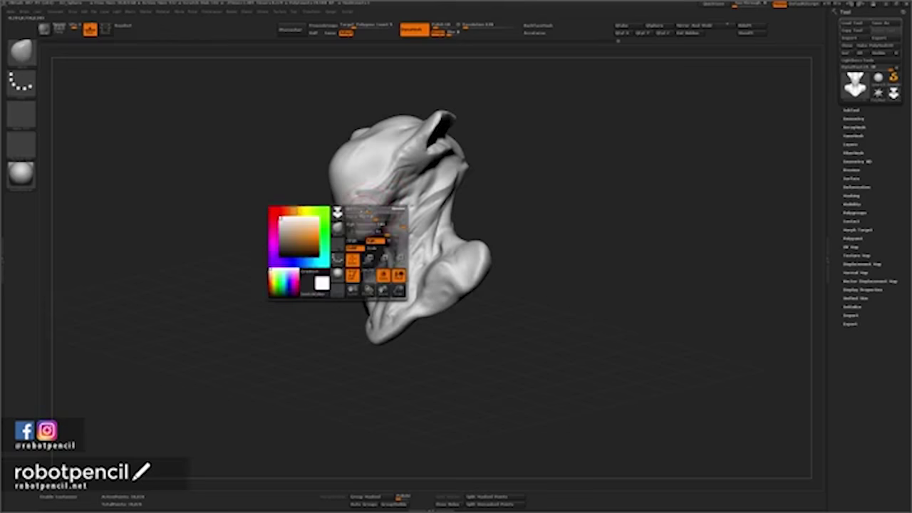
pyautogui.keyDown('ctrl'); pyautogui.moveTo(368, 200); pyautogui.dragTo(365, 230); pyautogui.keyUp('ctrl')
pyautogui.keyDown('ctrl'); pyautogui.click(328, 285); pyautogui.keyUp('ctrl')
# Push the unmasked sides of the muzzle inward to form hollow cheeks under the brow edge, and clear the mask.
pyautogui.moveTo(322, 285)
pyautogui.mouseDown()
pyautogui.moveTo(377, 274)
pyautogui.moveTo(416, 200)
pyautogui.moveTo(374, 207)
pyautogui.moveTo(366, 229)
pyautogui.mouseUp()
pyautogui.press('space')
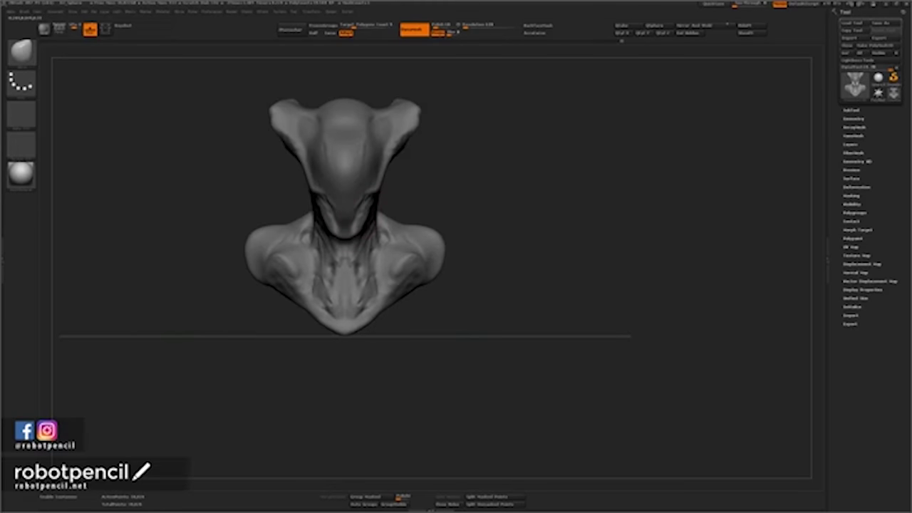
pyautogui.moveTo(471, 188); pyautogui.dragTo(358, 199)
pyautogui.moveTo(338, 237); pyautogui.dragTo(497, 246)
pyautogui.moveTo(442, 210); pyautogui.dragTo(410, 170)
pyautogui.moveTo(370, 195); pyautogui.dragTo(359, 214)
pyautogui.moveTo(490, 152)
pyautogui.mouseDown()
pyautogui.moveTo(456, 170)
pyautogui.moveTo(471, 161)
pyautogui.moveTo(464, 165)
pyautogui.mouseUp()
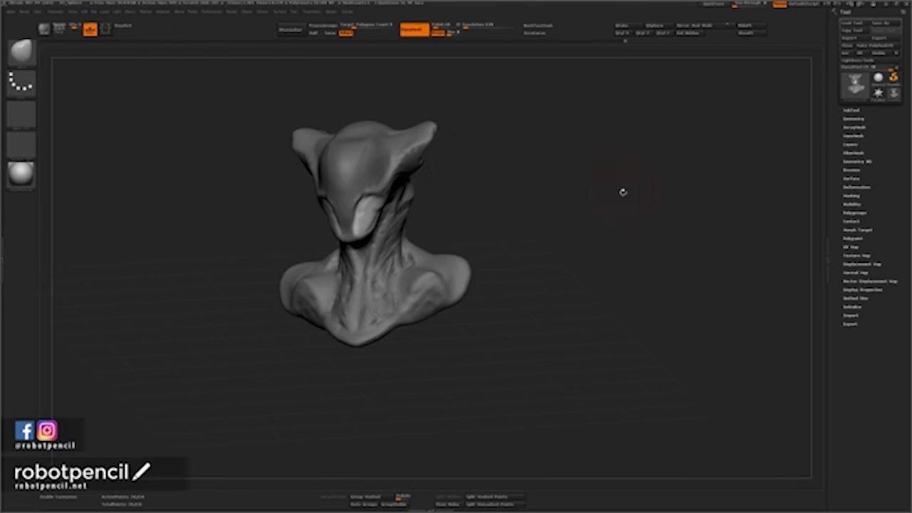
pyautogui.moveTo(623, 193); pyautogui.dragTo(641, 199)
pyautogui.moveTo(584, 212)
pyautogui.keyDown('alt'); pyautogui.mouseDown()
pyautogui.moveTo(648, 238)
pyautogui.moveTo(638, 213)
pyautogui.moveTo(651, 210)
pyautogui.mouseUp(); pyautogui.keyUp('alt')
pyautogui.keyDown('ctrl'); pyautogui.click(647, 212); pyautogui.keyUp('ctrl')
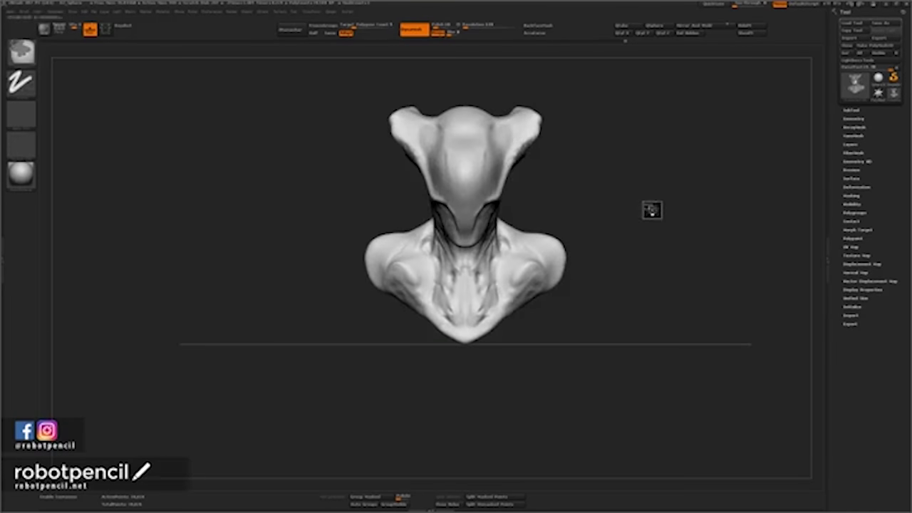
# Adjust the muzzle profile and the rim of the cheek hollow, smoothing the transitions.
pyautogui.moveTo(616, 173)
pyautogui.mouseDown()
pyautogui.moveTo(584, 173)
pyautogui.moveTo(593, 168)
pyautogui.mouseUp()
pyautogui.press('space')
pyautogui.moveTo(490, 194)
pyautogui.mouseDown()
pyautogui.moveTo(458, 204)
pyautogui.moveTo(471, 203)
pyautogui.mouseUp()
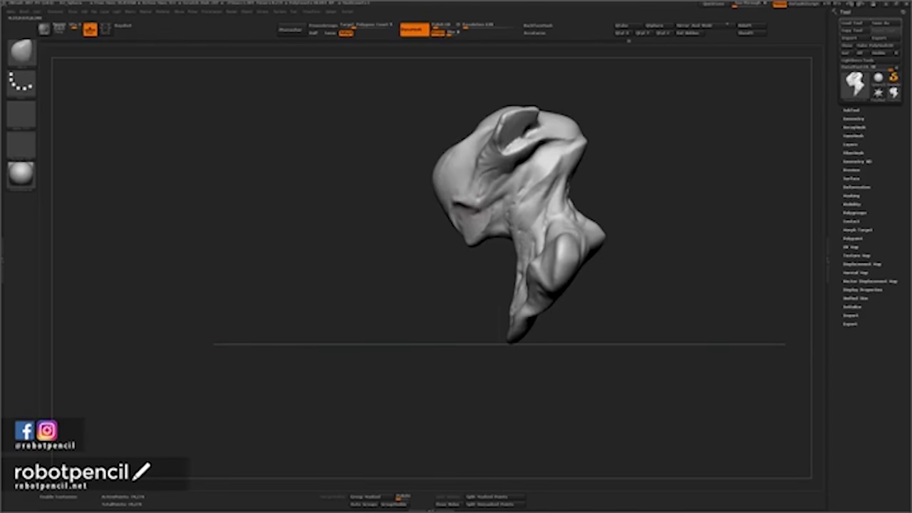
pyautogui.press('shift')
pyautogui.moveTo(306, 285); pyautogui.dragTo(451, 286)
pyautogui.moveTo(567, 171)
pyautogui.mouseDown()
pyautogui.moveTo(521, 146)
pyautogui.moveTo(510, 151)
pyautogui.mouseUp()
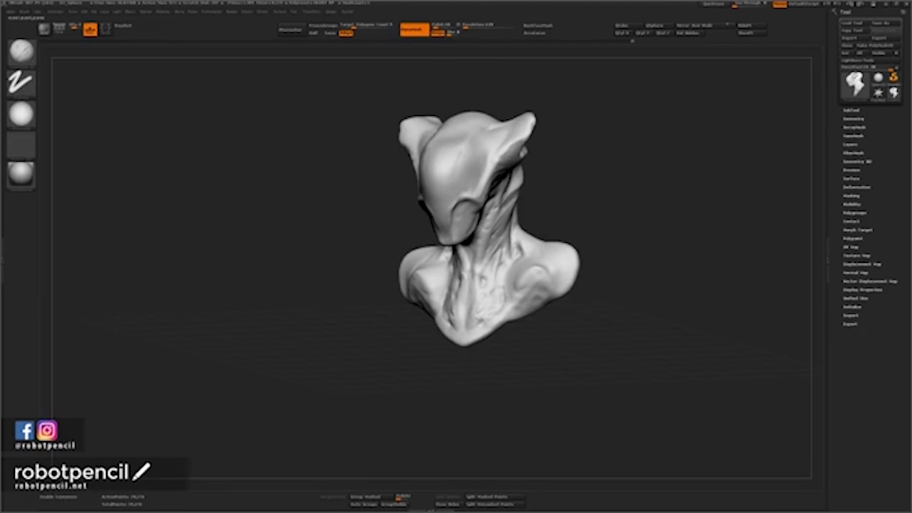
# Refine the forehead surface from the base of the ear down to the brow edge.
pyautogui.moveTo(562, 168)
pyautogui.mouseDown()
pyautogui.moveTo(608, 169)
pyautogui.moveTo(588, 163)
pyautogui.mouseUp()
pyautogui.moveTo(495, 129)
pyautogui.mouseDown()
pyautogui.moveTo(495, 121)
pyautogui.moveTo(484, 125)
pyautogui.mouseUp()
pyautogui.moveTo(581, 141)
pyautogui.mouseDown()
pyautogui.moveTo(589, 166)
pyautogui.moveTo(567, 129)
pyautogui.moveTo(584, 121)
pyautogui.mouseUp()
pyautogui.moveTo(485, 127); pyautogui.dragTo(448, 175)
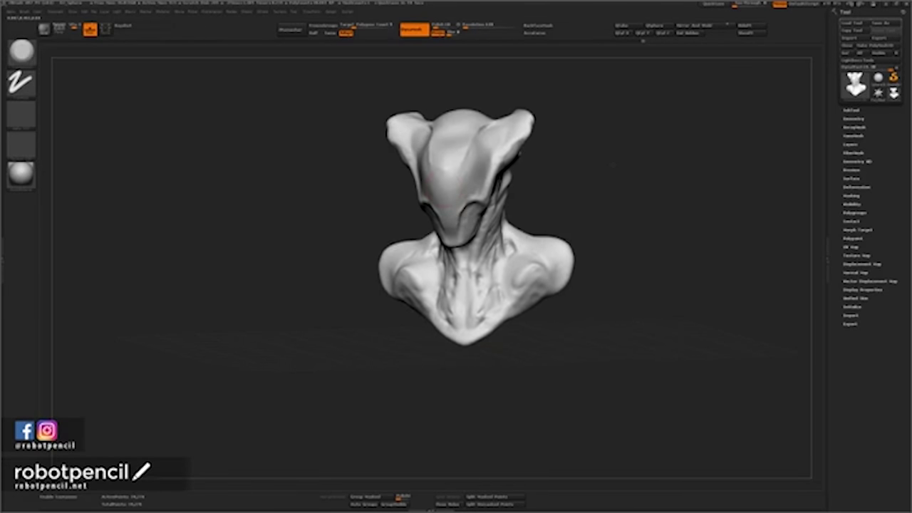
# Carve creases along the side of the neck and beneath the rear edge of the skull.
pyautogui.moveTo(623, 149)
pyautogui.mouseDown()
pyautogui.moveTo(588, 182)
pyautogui.moveTo(610, 188)
pyautogui.moveTo(589, 210)
pyautogui.moveTo(601, 215)
pyautogui.moveTo(574, 206)
pyautogui.mouseUp()
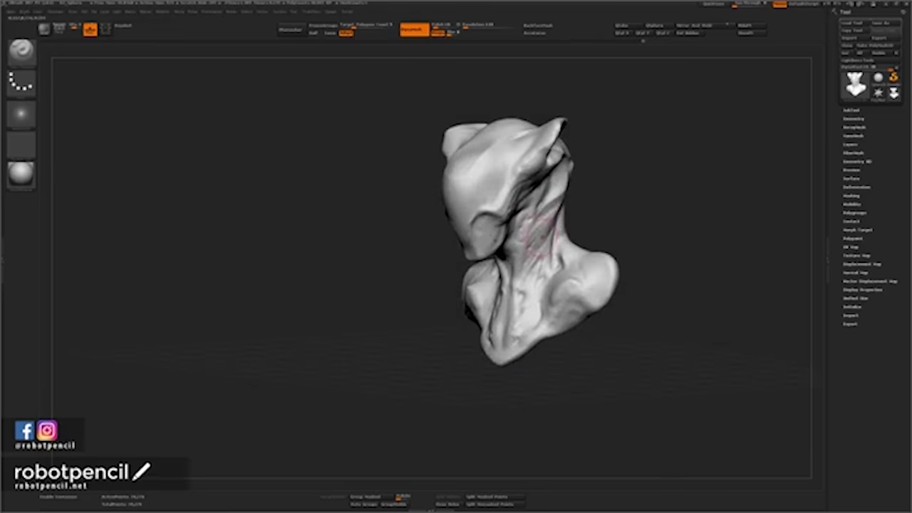
pyautogui.hotkey('ctrl', 'space')
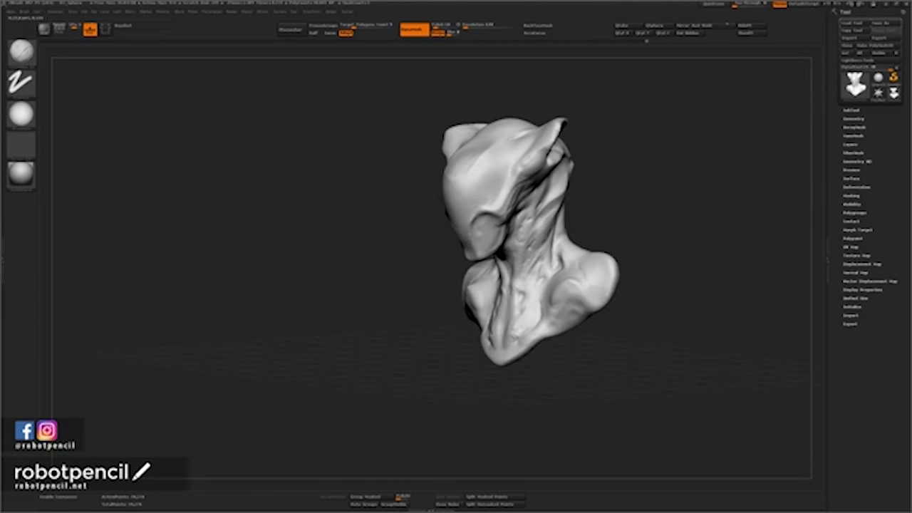
pyautogui.moveTo(610, 208)
pyautogui.mouseDown()
pyautogui.moveTo(667, 172)
pyautogui.moveTo(601, 168)
pyautogui.moveTo(604, 160)
pyautogui.mouseUp()
pyautogui.press('b')
pyautogui.press('d')
pyautogui.press('s')
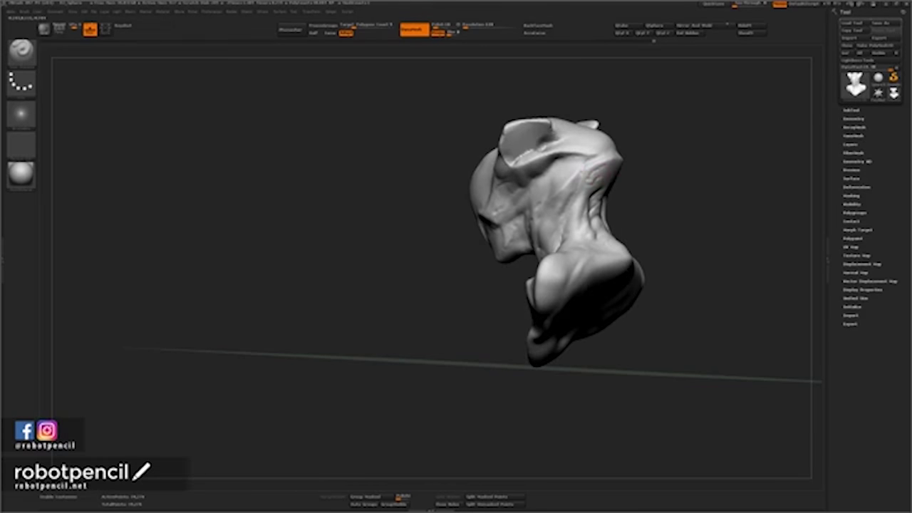
pyautogui.moveTo(599, 165); pyautogui.dragTo(581, 174)
pyautogui.moveTo(683, 160); pyautogui.dragTo(653, 174)
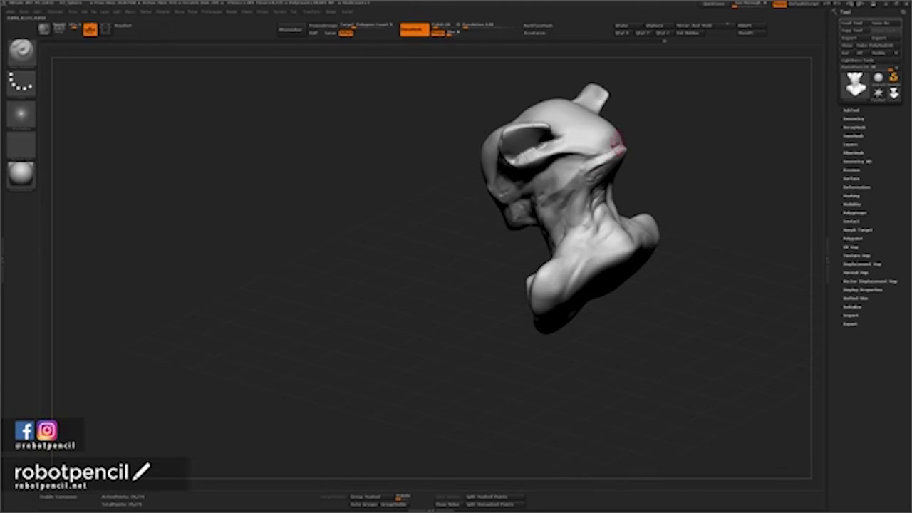
# Undo the last stroke, then carve and smooth the folds from behind the jaw up the side of the neck to the ear.
pyautogui.hotkey('ctrl', 'z')
pyautogui.moveTo(606, 152)
pyautogui.keyDown('shift'); pyautogui.mouseDown()
pyautogui.moveTo(667, 149)
pyautogui.moveTo(647, 165)
pyautogui.moveTo(679, 174)
pyautogui.moveTo(656, 165)
pyautogui.moveTo(658, 147)
pyautogui.mouseUp(); pyautogui.keyUp('shift')
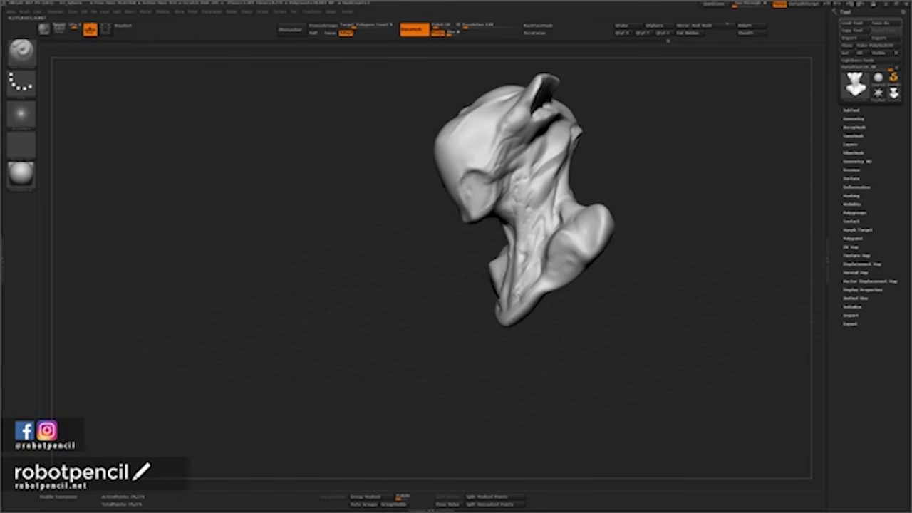
pyautogui.moveTo(507, 193); pyautogui.dragTo(509, 204)
pyautogui.moveTo(647, 197)
pyautogui.mouseDown()
pyautogui.moveTo(627, 185)
pyautogui.moveTo(642, 190)
pyautogui.mouseUp()
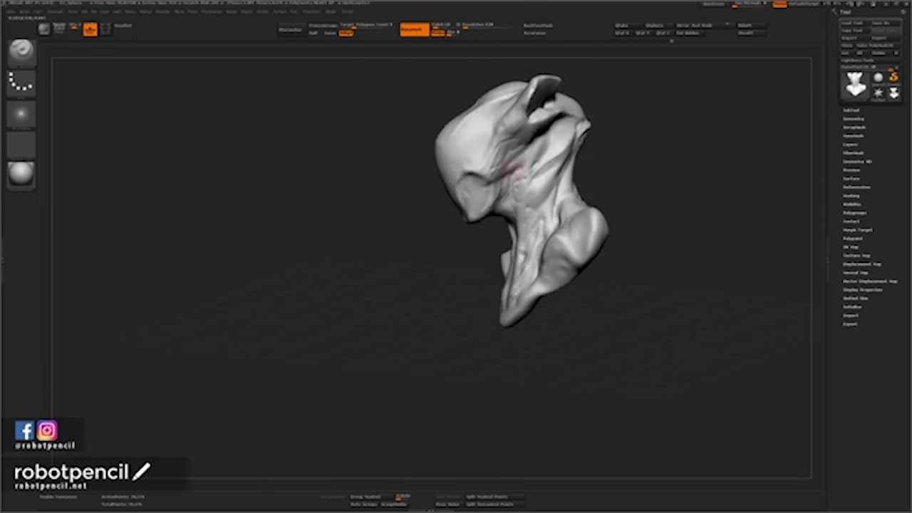
pyautogui.moveTo(502, 178); pyautogui.dragTo(540, 143)
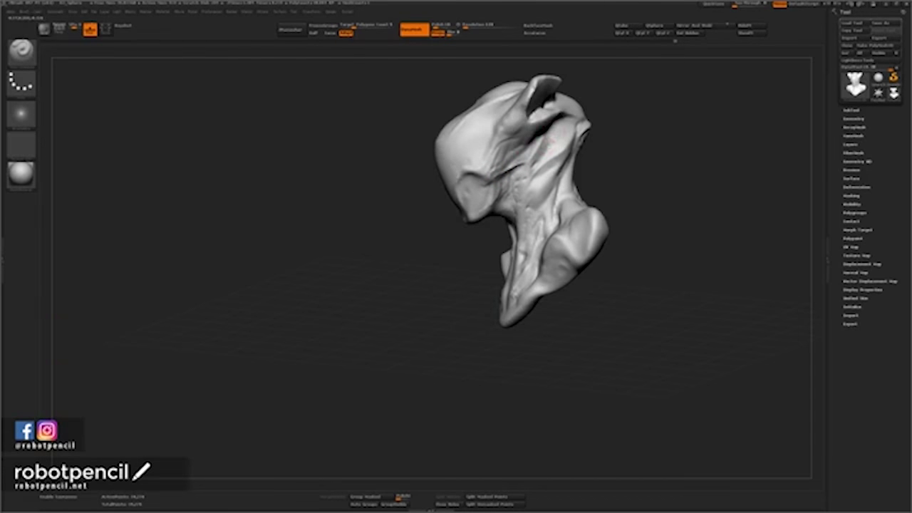
pyautogui.moveTo(645, 132)
pyautogui.mouseDown()
pyautogui.moveTo(643, 120)
pyautogui.moveTo(668, 137)
pyautogui.moveTo(641, 127)
pyautogui.mouseUp()
pyautogui.moveTo(571, 127)
pyautogui.keyDown('shift'); pyautogui.mouseDown()
pyautogui.moveTo(558, 138)
pyautogui.moveTo(563, 128)
pyautogui.mouseUp(); pyautogui.keyUp('shift')
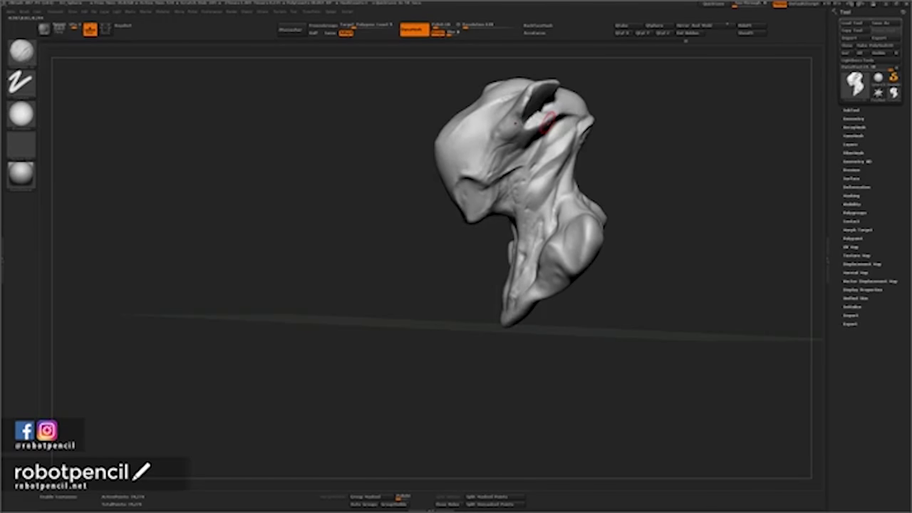
pyautogui.keyDown('shift'); pyautogui.moveTo(418, 212); pyautogui.dragTo(424, 213); pyautogui.keyUp('shift')
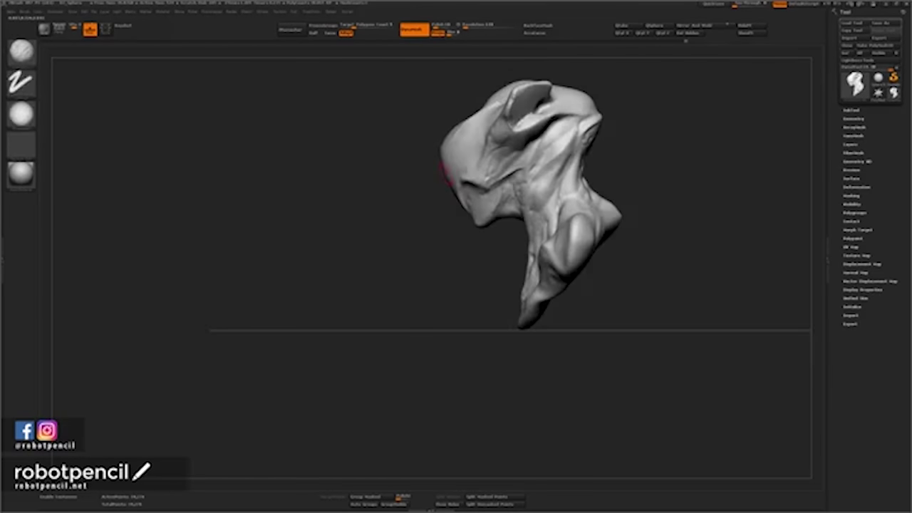
# Reshape the snout and chin in profile and from the front using the Move brush.
pyautogui.press('b')
pyautogui.press('m')
pyautogui.press('v')
pyautogui.press('space')
pyautogui.moveTo(457, 171); pyautogui.dragTo(478, 219)
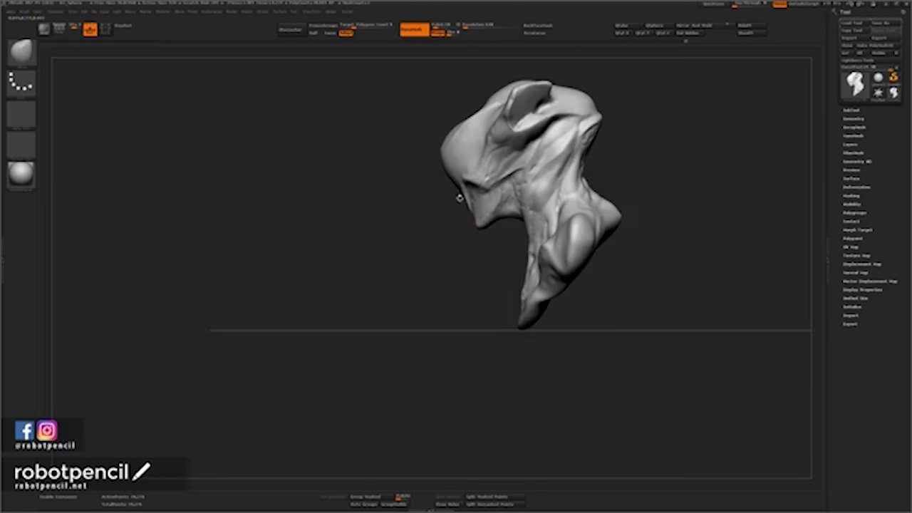
pyautogui.moveTo(417, 207); pyautogui.dragTo(523, 216)
pyautogui.press('space')
pyautogui.moveTo(492, 189); pyautogui.dragTo(488, 190)
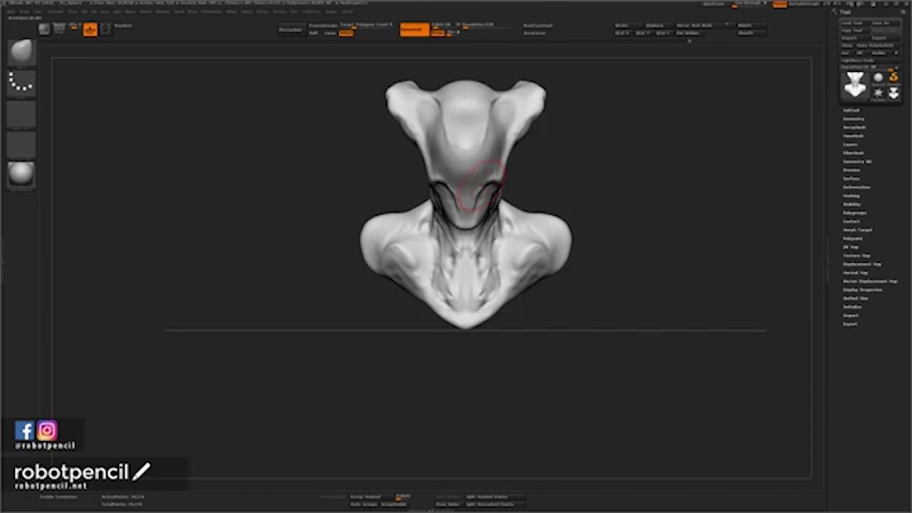
pyautogui.press('space')
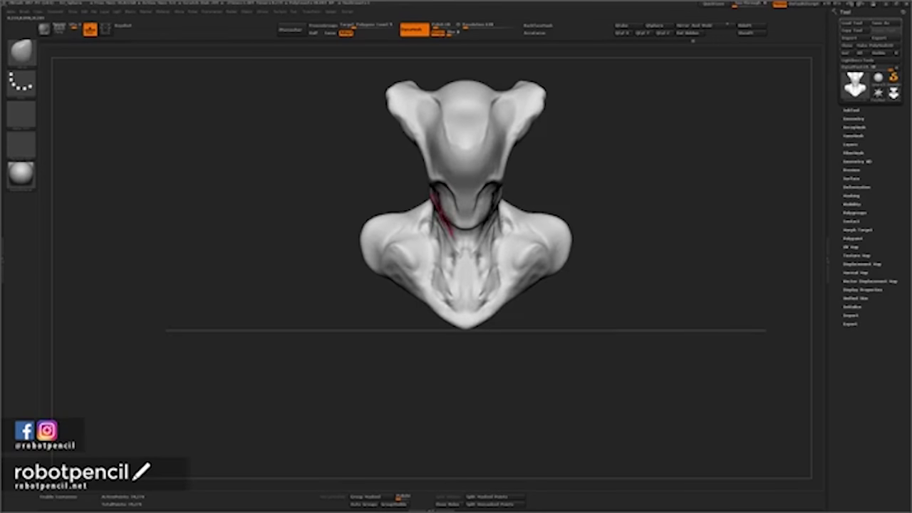
pyautogui.moveTo(580, 170)
pyautogui.mouseDown()
pyautogui.moveTo(633, 188)
pyautogui.moveTo(621, 193)
pyautogui.mouseUp()
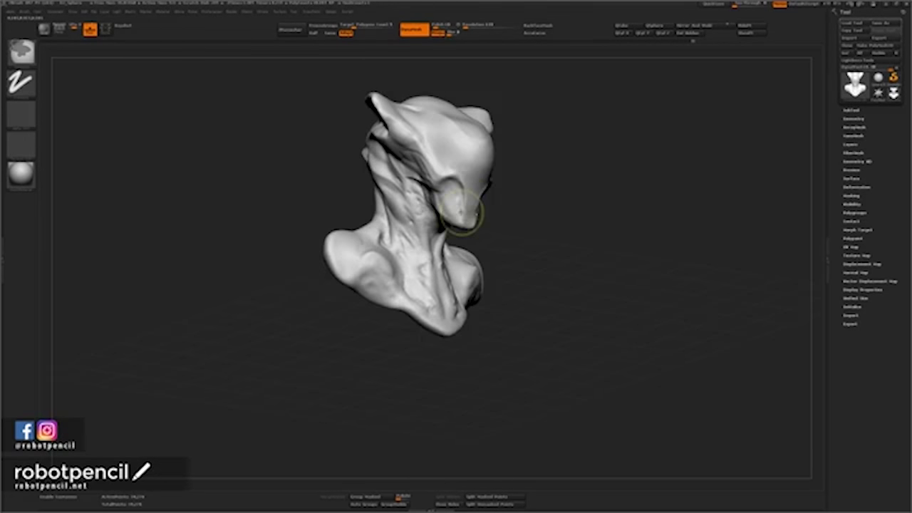
# Smooth the tip and underside of the jaw.
pyautogui.press('shift')
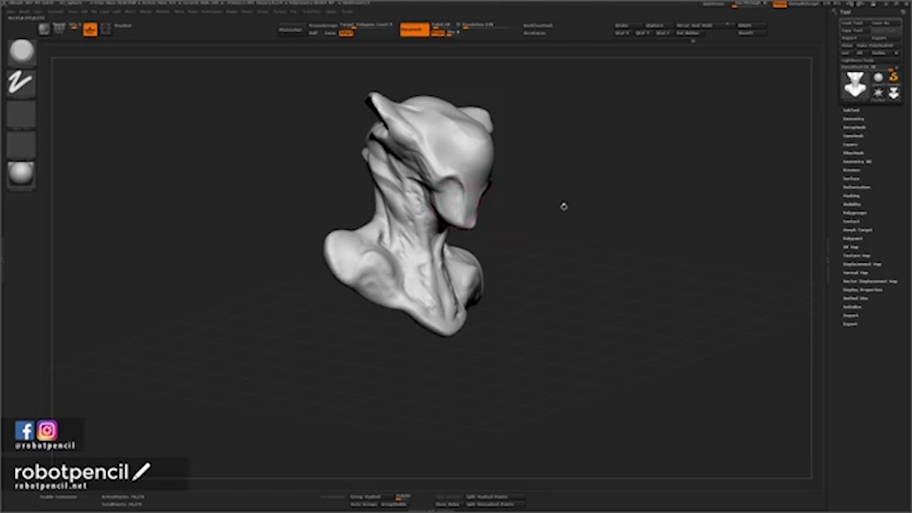
pyautogui.moveTo(563, 206)
pyautogui.mouseDown()
pyautogui.moveTo(467, 203)
pyautogui.moveTo(557, 150)
pyautogui.mouseUp()
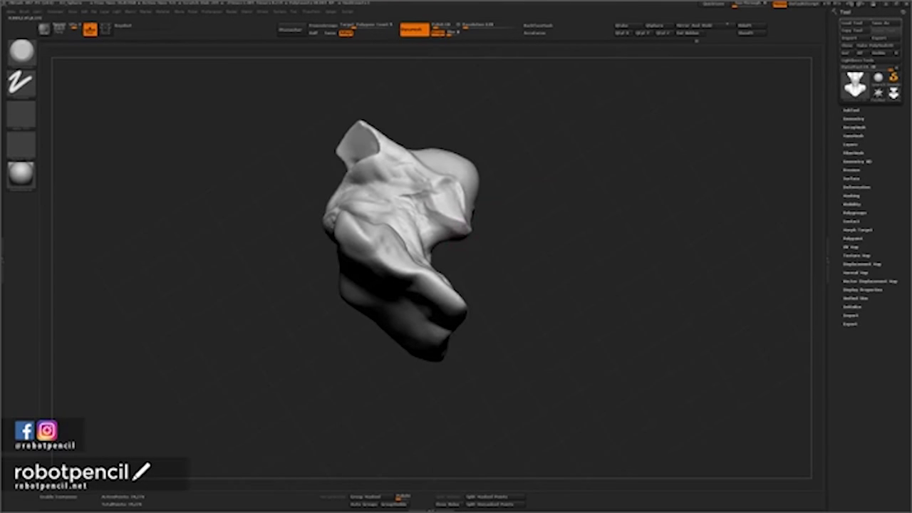
pyautogui.moveTo(458, 226)
pyautogui.mouseDown()
pyautogui.moveTo(561, 236)
pyautogui.moveTo(478, 231)
pyautogui.moveTo(421, 215)
pyautogui.moveTo(432, 229)
pyautogui.moveTo(426, 216)
pyautogui.mouseUp()
pyautogui.press('space')
pyautogui.moveTo(539, 169); pyautogui.dragTo(549, 202)
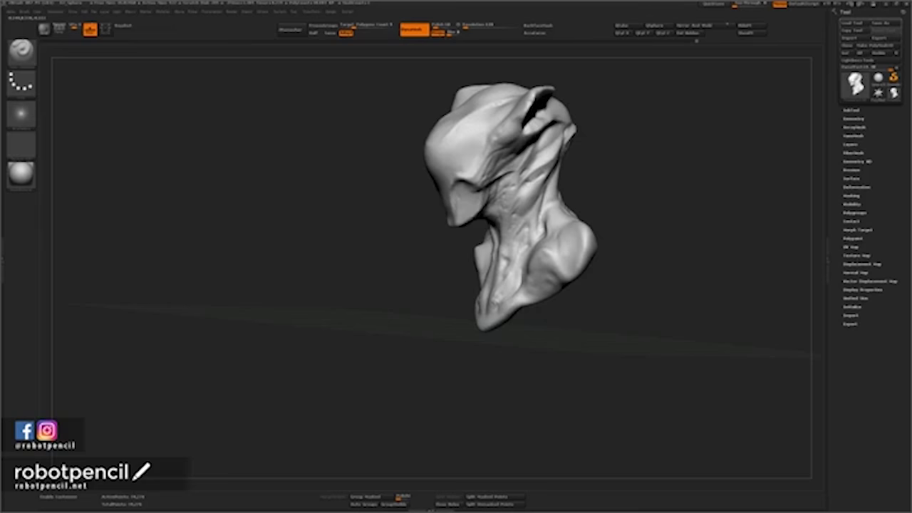
# Carve creases between the neck muscles, from the jaw and ear down to the chest, with the DamStandard brush.
pyautogui.moveTo(578, 173)
pyautogui.mouseDown()
pyautogui.moveTo(662, 171)
pyautogui.moveTo(607, 174)
pyautogui.moveTo(621, 177)
pyautogui.mouseUp()
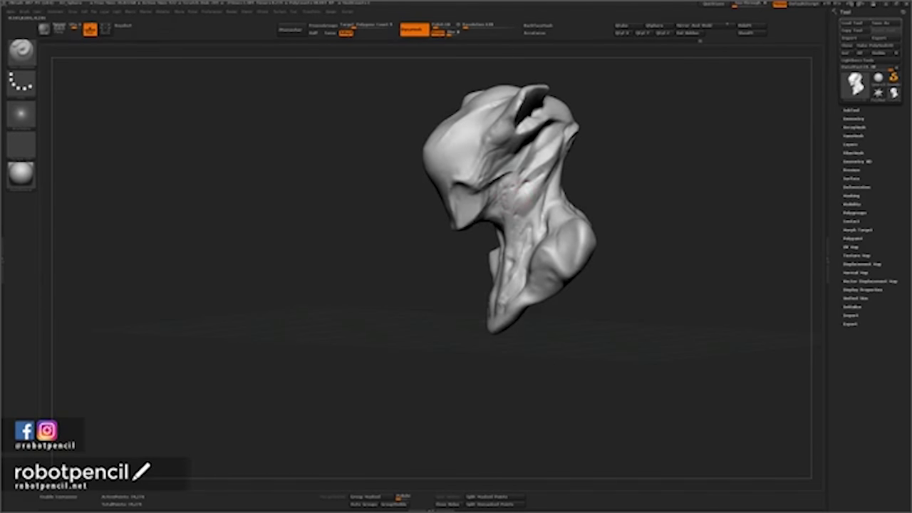
pyautogui.moveTo(511, 235); pyautogui.dragTo(516, 245)
pyautogui.moveTo(509, 187); pyautogui.dragTo(503, 260)
pyautogui.moveTo(536, 152); pyautogui.dragTo(525, 170)
pyautogui.moveTo(626, 147)
pyautogui.mouseDown()
pyautogui.moveTo(578, 158)
pyautogui.moveTo(658, 152)
pyautogui.moveTo(596, 153)
pyautogui.mouseUp()
pyautogui.moveTo(572, 194)
pyautogui.mouseDown()
pyautogui.moveTo(590, 139)
pyautogui.moveTo(691, 126)
pyautogui.moveTo(677, 124)
pyautogui.mouseUp()
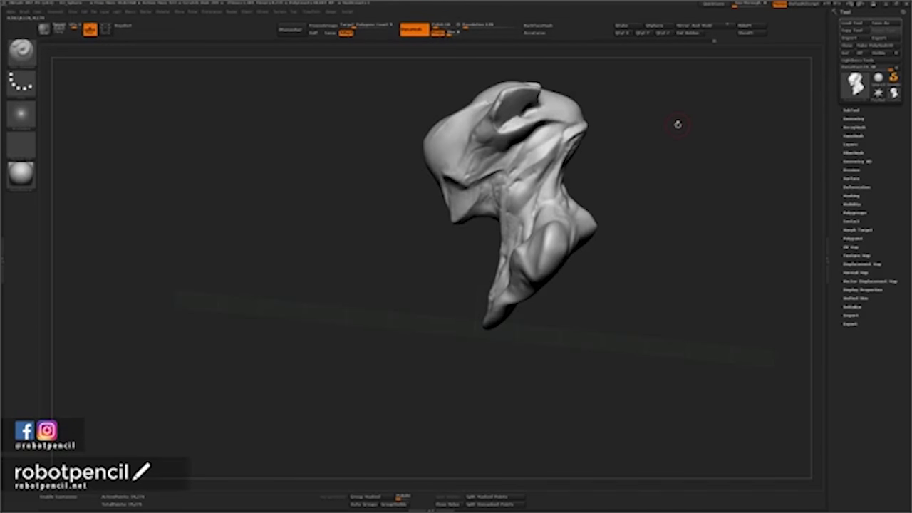
pyautogui.moveTo(566, 220); pyautogui.dragTo(574, 148)
pyautogui.moveTo(645, 158)
pyautogui.mouseDown()
pyautogui.moveTo(689, 175)
pyautogui.moveTo(632, 175)
pyautogui.mouseUp()
# Adjust the silhouette of the shoulder with the Move brush.
pyautogui.press('b')
pyautogui.press('m')
pyautogui.press('v')
pyautogui.press('space')
pyautogui.moveTo(620, 228)
pyautogui.mouseDown()
pyautogui.moveTo(626, 222)
pyautogui.moveTo(636, 245)
pyautogui.moveTo(685, 237)
pyautogui.moveTo(664, 236)
pyautogui.mouseUp()
pyautogui.moveTo(630, 247); pyautogui.dragTo(636, 251)
pyautogui.moveTo(614, 221)
pyautogui.mouseDown()
pyautogui.moveTo(583, 225)
pyautogui.moveTo(604, 234)
pyautogui.moveTo(602, 243)
pyautogui.mouseUp()
# Build up the muscle between the neck and shoulder with the ClayBuildup brush and smooth it.
pyautogui.press('b')
pyautogui.press('d')
pyautogui.press('s')
pyautogui.press('b')
pyautogui.press('c')
pyautogui.press('b')
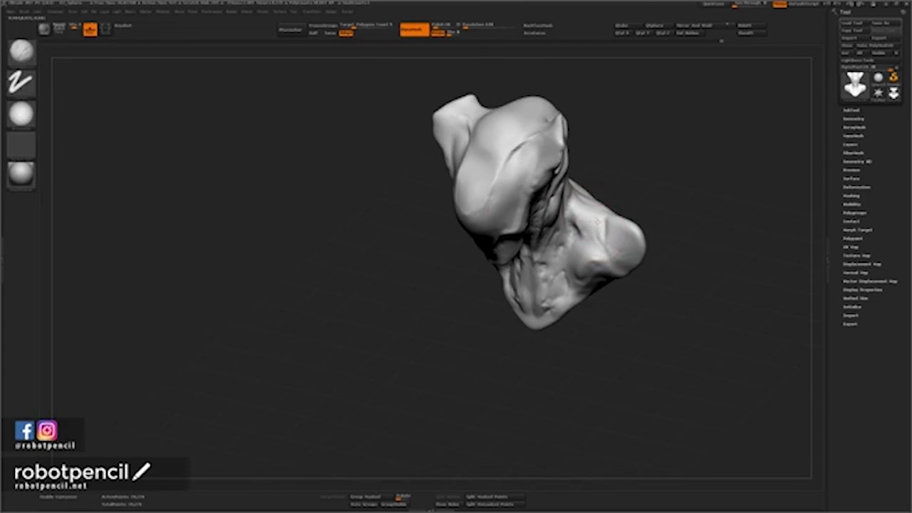
pyautogui.moveTo(628, 174); pyautogui.dragTo(591, 203, button='right')
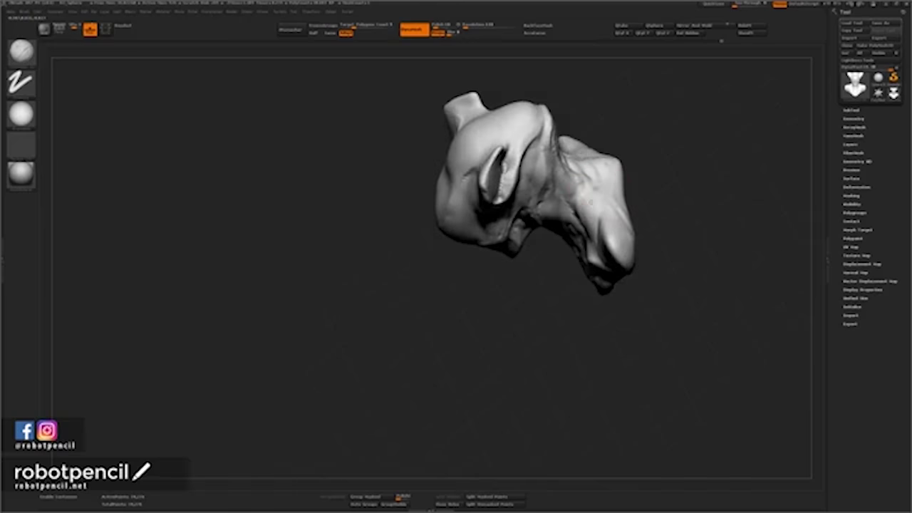
pyautogui.moveTo(611, 178)
pyautogui.mouseDown()
pyautogui.moveTo(587, 207)
pyautogui.moveTo(580, 202)
pyautogui.mouseUp()
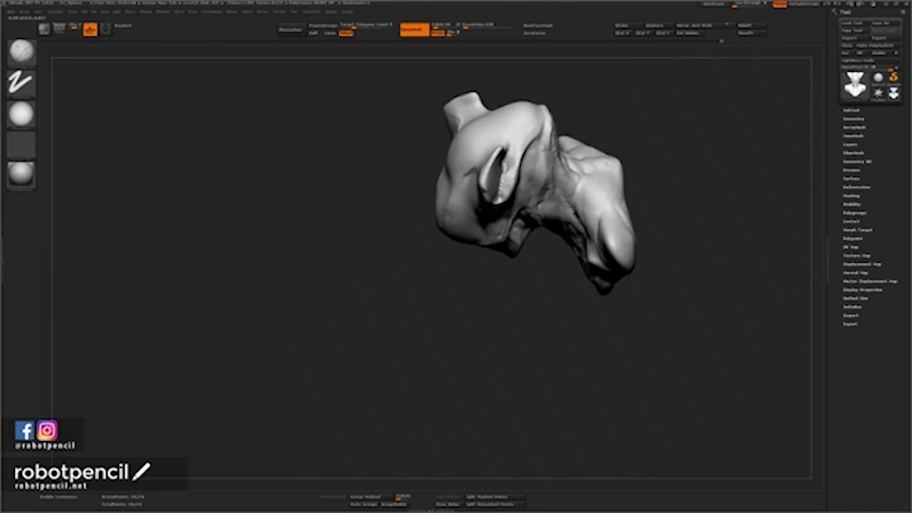
pyautogui.keyDown('shift'); pyautogui.moveTo(594, 153); pyautogui.dragTo(616, 178); pyautogui.keyUp('shift')
pyautogui.moveTo(615, 182)
pyautogui.mouseDown(button='right')
pyautogui.moveTo(782, 185)
pyautogui.moveTo(691, 191)
pyautogui.mouseUp(button='right')
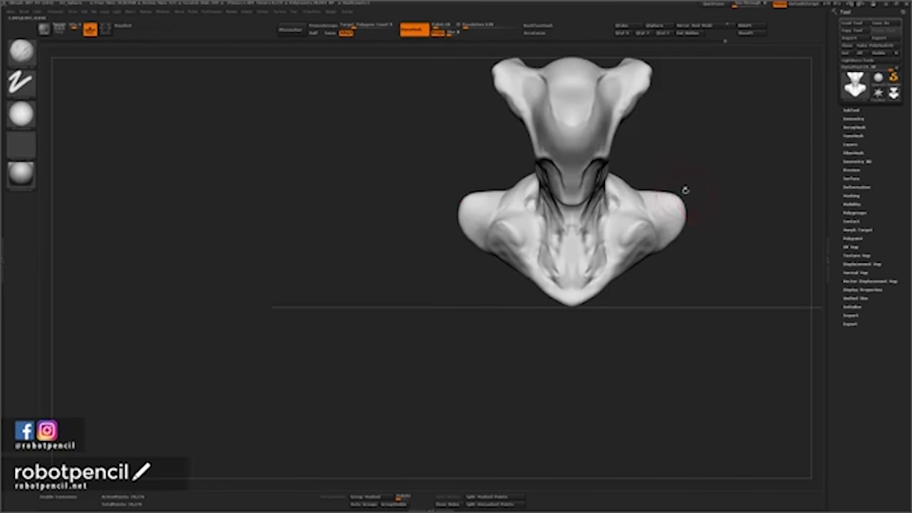
# Smooth the front and side of the neck, and sharpen its creases with the DamStandard brush.
pyautogui.moveTo(678, 142)
pyautogui.keyDown('alt'); pyautogui.mouseDown()
pyautogui.moveTo(632, 186)
pyautogui.moveTo(594, 199)
pyautogui.moveTo(593, 183)
pyautogui.moveTo(551, 230)
pyautogui.mouseUp(); pyautogui.keyUp('alt')
pyautogui.press('space')
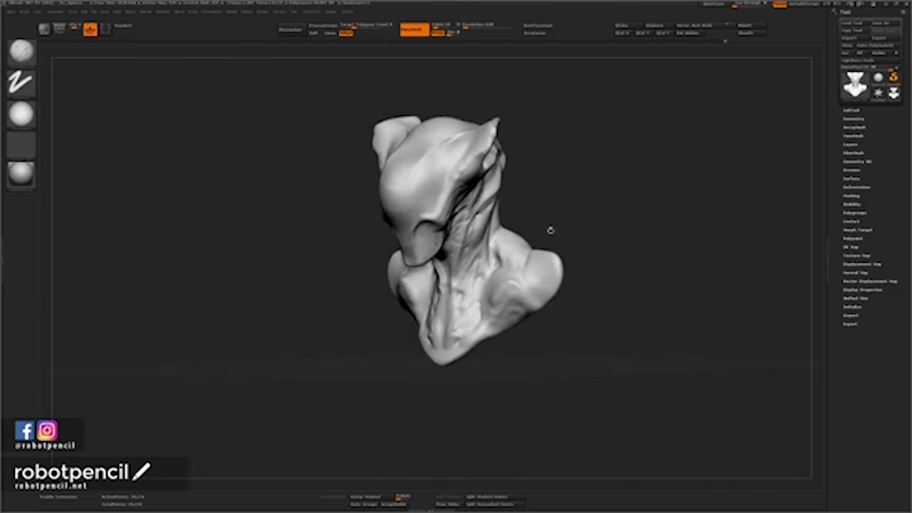
pyautogui.moveTo(464, 229)
pyautogui.keyDown('shift'); pyautogui.mouseDown()
pyautogui.moveTo(466, 219)
pyautogui.moveTo(452, 289)
pyautogui.mouseUp(); pyautogui.keyUp('shift')
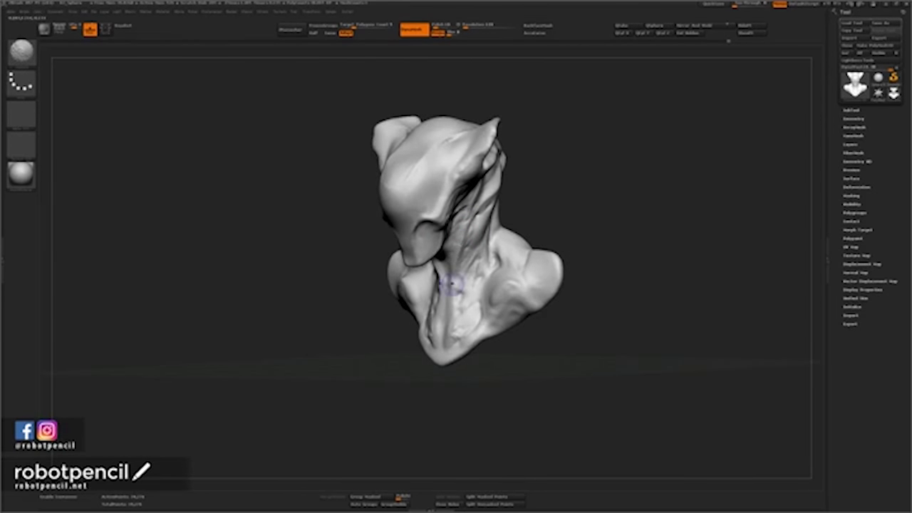
pyautogui.press('b')
pyautogui.press('d')
pyautogui.press('s')
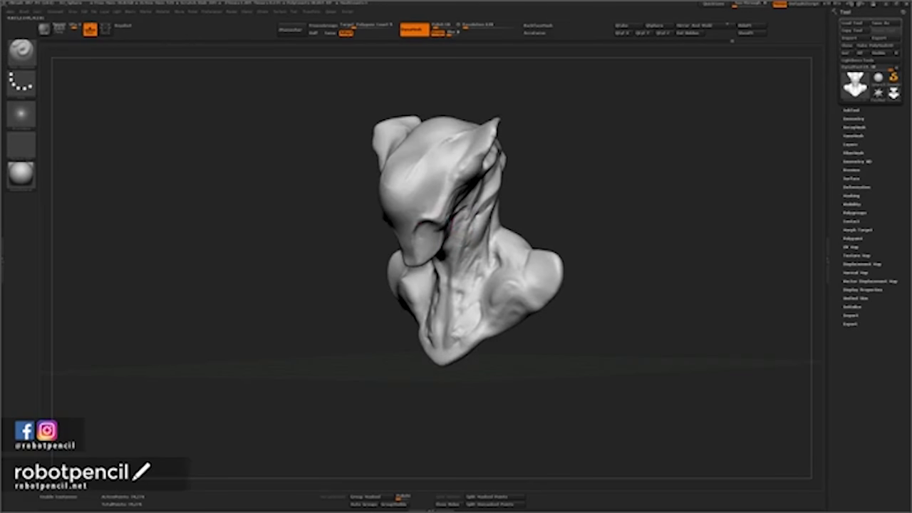
pyautogui.moveTo(592, 213); pyautogui.dragTo(544, 190)
pyautogui.moveTo(584, 174); pyautogui.dragTo(502, 199)
pyautogui.moveTo(563, 181)
pyautogui.mouseDown()
pyautogui.moveTo(514, 178)
pyautogui.moveTo(531, 190)
pyautogui.moveTo(484, 226)
pyautogui.mouseUp()
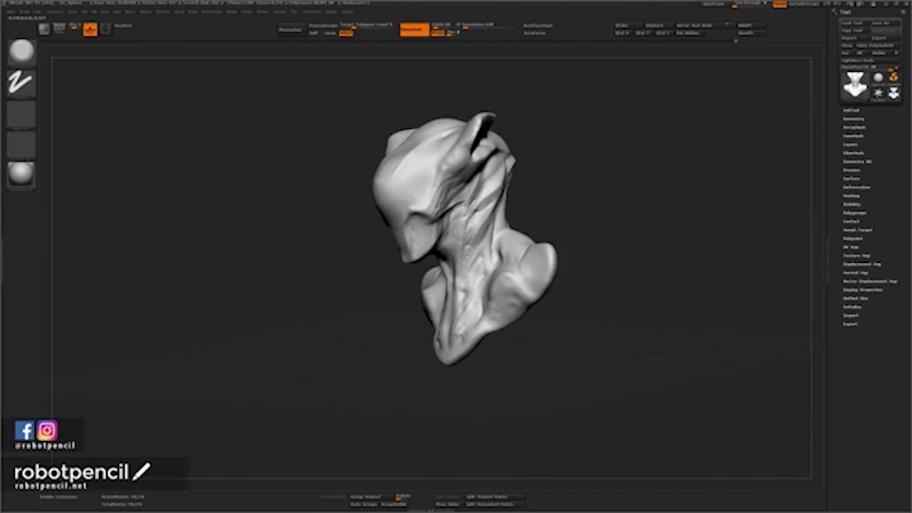
pyautogui.moveTo(576, 186)
pyautogui.mouseDown()
pyautogui.moveTo(532, 182)
pyautogui.moveTo(561, 185)
pyautogui.moveTo(616, 153)
pyautogui.moveTo(624, 170)
pyautogui.moveTo(605, 187)
pyautogui.moveTo(618, 198)
pyautogui.mouseUp()
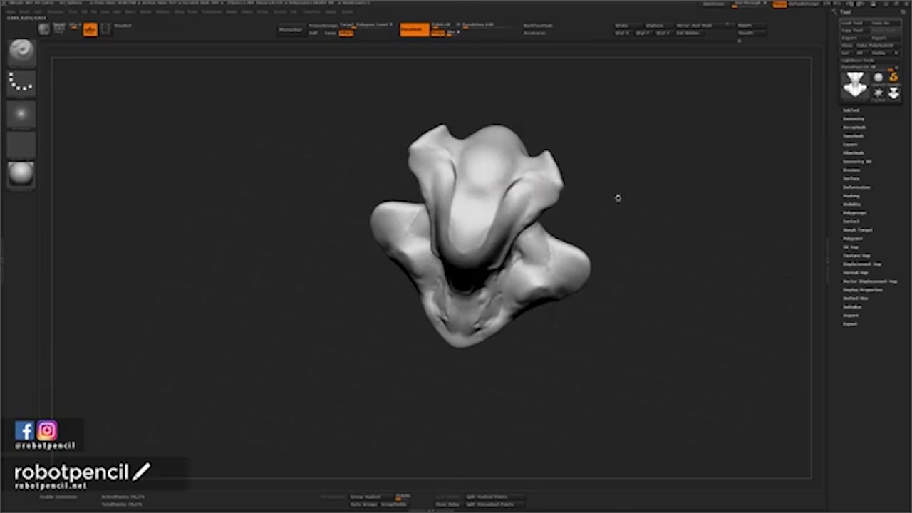
# Smooth the central ridge along the top of the head.
pyautogui.rightClick(480, 182)
pyautogui.keyDown('shift'); pyautogui.moveTo(487, 162); pyautogui.dragTo(480, 182); pyautogui.keyUp('shift')
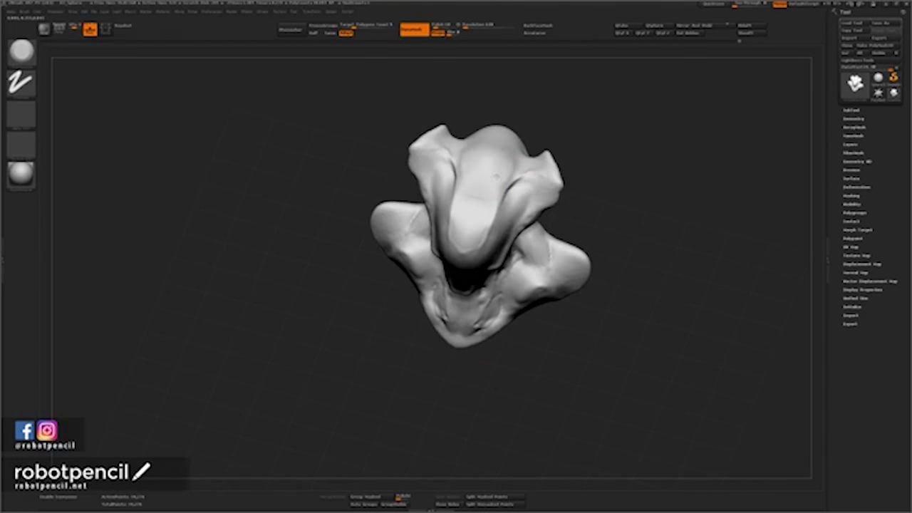
pyautogui.keyDown('shift'); pyautogui.moveTo(489, 161); pyautogui.dragTo(496, 173); pyautogui.keyUp('shift')
pyautogui.moveTo(636, 161)
pyautogui.keyDown('shift'); pyautogui.mouseDown()
pyautogui.moveTo(682, 176)
pyautogui.moveTo(645, 172)
pyautogui.moveTo(622, 185)
pyautogui.moveTo(641, 194)
pyautogui.moveTo(633, 174)
pyautogui.moveTo(597, 182)
pyautogui.moveTo(611, 180)
pyautogui.moveTo(631, 213)
pyautogui.moveTo(625, 188)
pyautogui.moveTo(608, 174)
pyautogui.moveTo(624, 191)
pyautogui.mouseUp(); pyautogui.keyUp('shift')
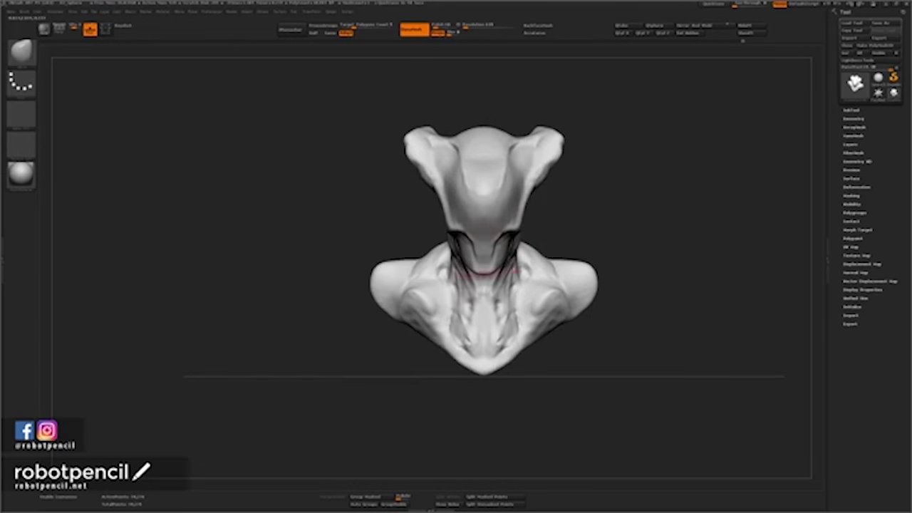
# Refine the front shape of the jaw with the Move brush.
pyautogui.press('space')
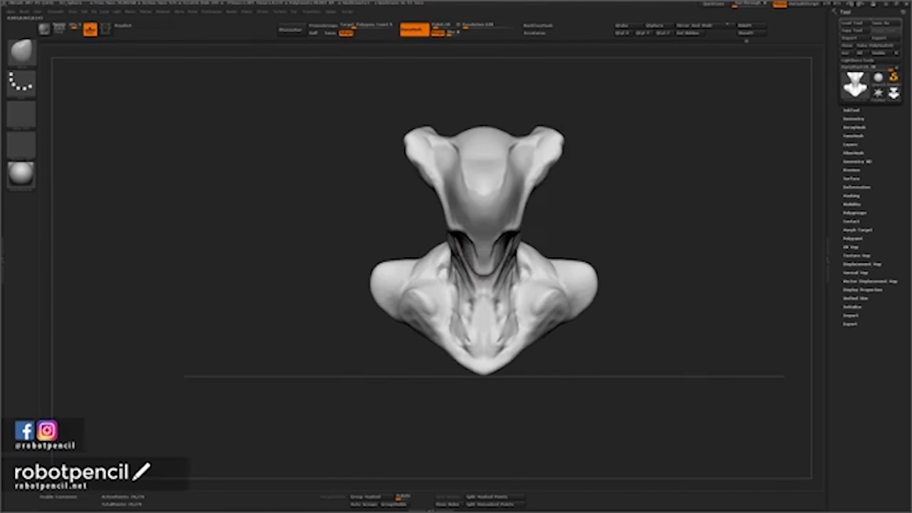
pyautogui.moveTo(569, 218)
pyautogui.mouseDown()
pyautogui.moveTo(494, 215)
pyautogui.moveTo(678, 211)
pyautogui.moveTo(619, 203)
pyautogui.moveTo(646, 212)
pyautogui.moveTo(659, 201)
pyautogui.moveTo(498, 215)
pyautogui.mouseUp()
pyautogui.press('space')
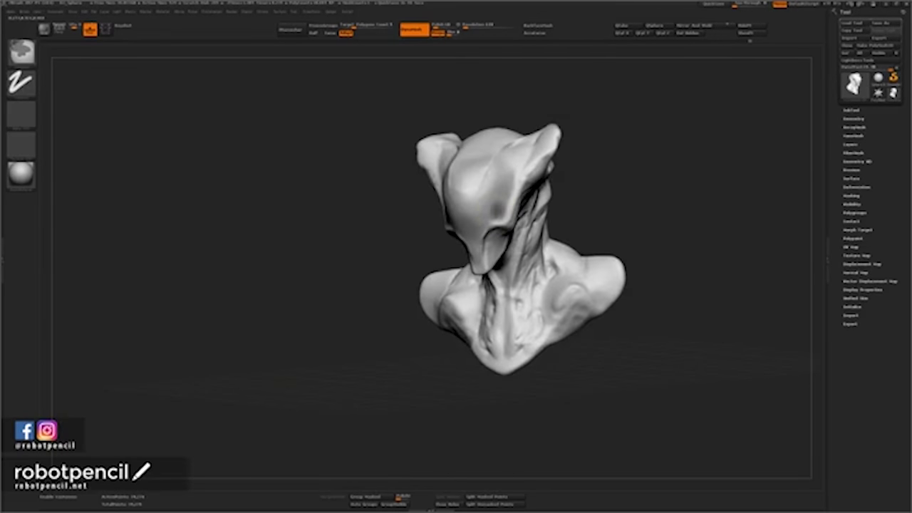
# Invert the mask over the brow spots and pull the unmasked areas outward into short spikes with the Move brush.
pyautogui.keyDown('ctrl'); pyautogui.click(597, 193); pyautogui.keyUp('ctrl')
pyautogui.moveTo(598, 193)
pyautogui.keyDown('shift'); pyautogui.mouseDown()
pyautogui.moveTo(503, 221)
pyautogui.moveTo(507, 207)
pyautogui.moveTo(436, 208)
pyautogui.moveTo(452, 215)
pyautogui.mouseUp(); pyautogui.keyUp('shift')
pyautogui.press('space')
pyautogui.press('space')
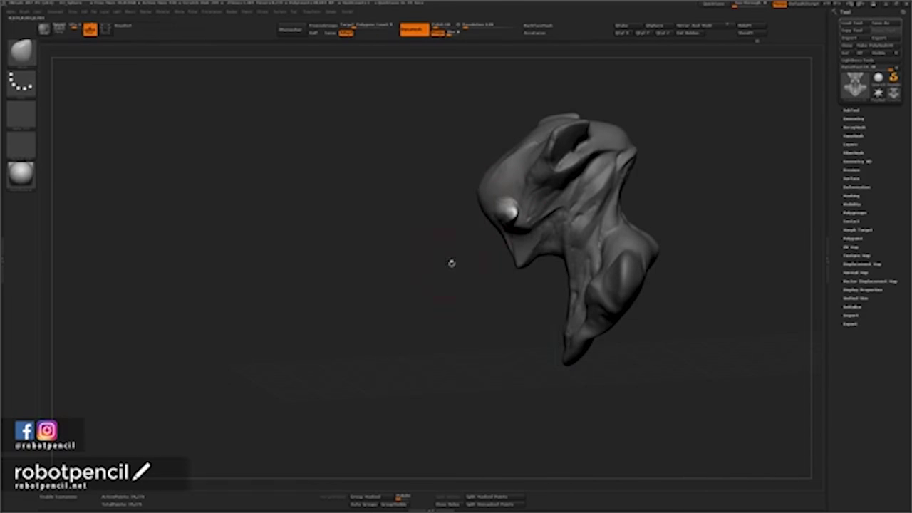
pyautogui.moveTo(452, 263)
pyautogui.mouseDown()
pyautogui.moveTo(588, 265)
pyautogui.moveTo(552, 276)
pyautogui.moveTo(514, 269)
pyautogui.mouseUp()
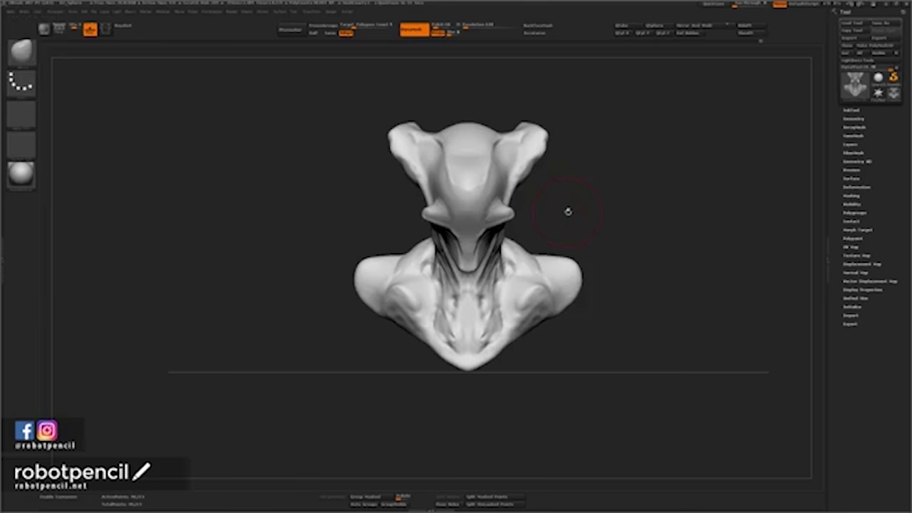
# Reduce the brush size and smooth the inner base of the brow spikes.
pyautogui.press('space')
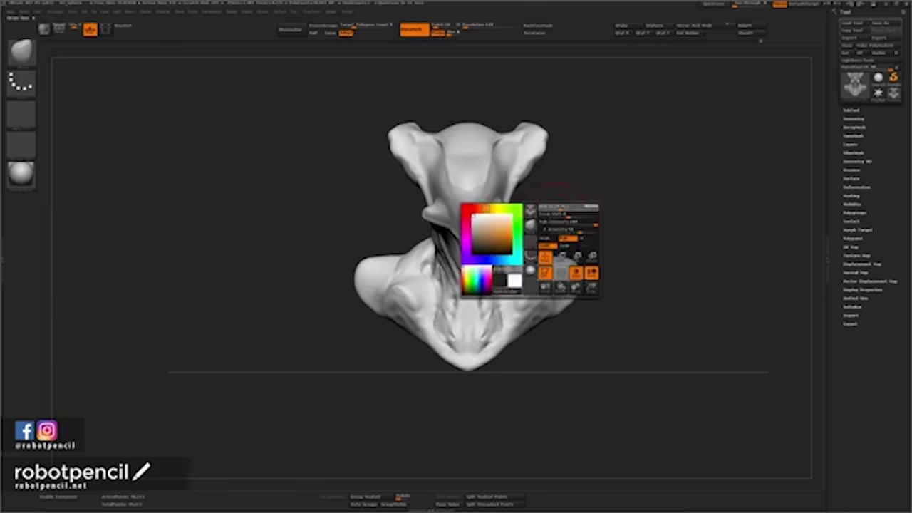
pyautogui.moveTo(560, 207); pyautogui.dragTo(552, 207)
pyautogui.keyDown('shift'); pyautogui.moveTo(501, 210); pyautogui.dragTo(490, 210); pyautogui.keyUp('shift')
# Carve creases around the base of the brow spikes with the DamStandard brush and update the DynaMesh.
pyautogui.press('b')
pyautogui.press('d')
pyautogui.press('s')
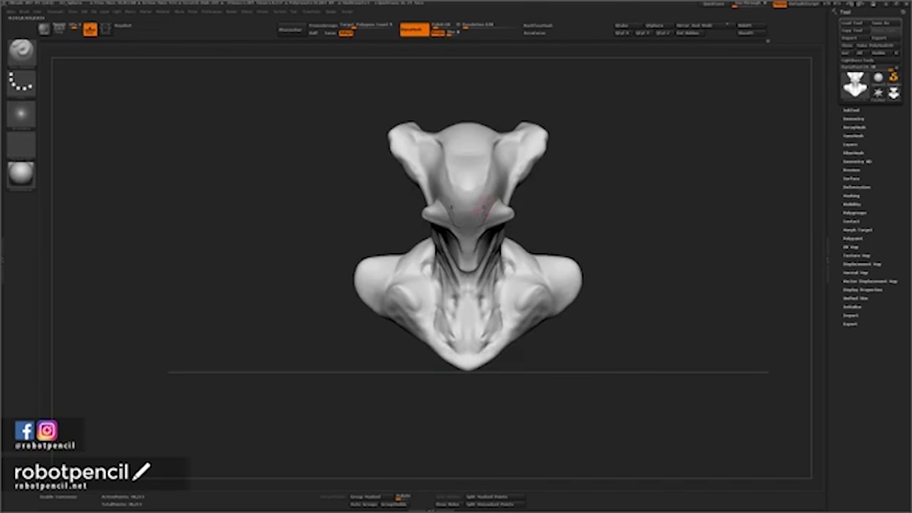
pyautogui.moveTo(641, 184); pyautogui.dragTo(547, 174)
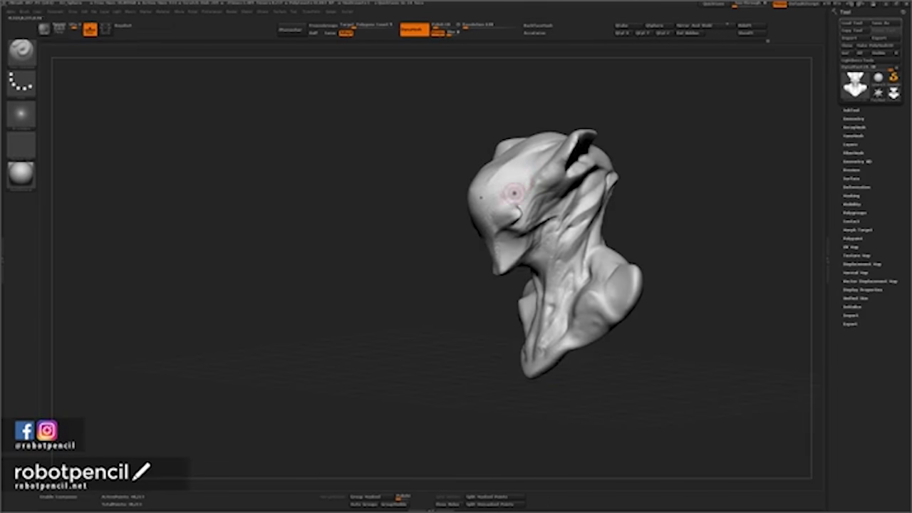
pyautogui.moveTo(505, 195); pyautogui.dragTo(513, 197)
pyautogui.keyDown('ctrl'); pyautogui.moveTo(440, 262); pyautogui.dragTo(458, 278); pyautogui.keyUp('ctrl')
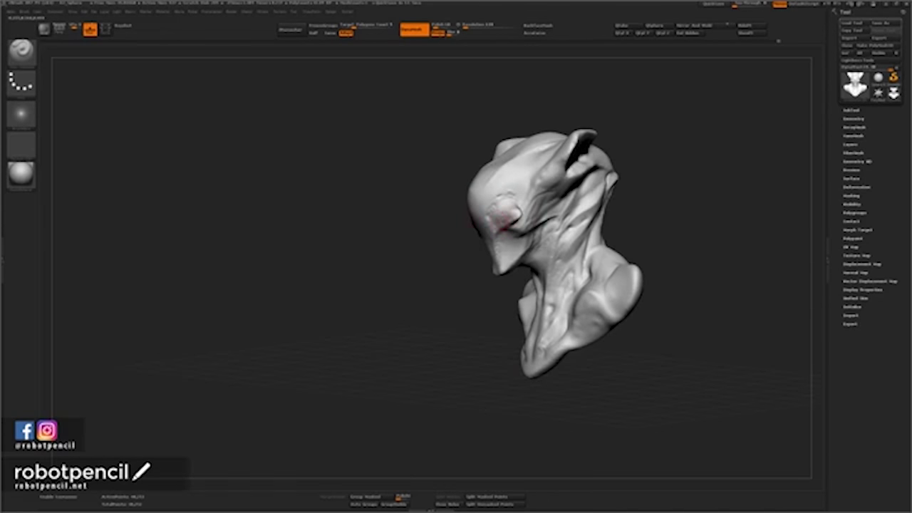
pyautogui.moveTo(436, 246); pyautogui.dragTo(539, 214)
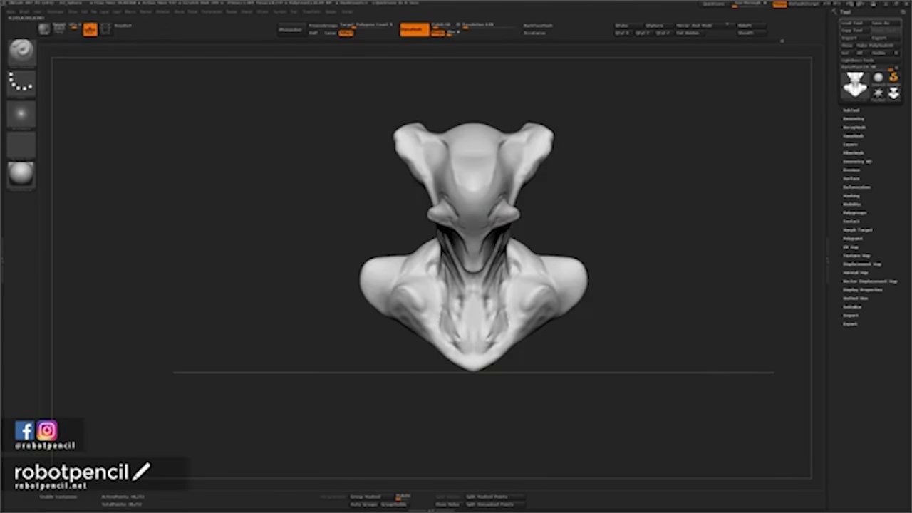
pyautogui.moveTo(579, 217)
pyautogui.mouseDown()
pyautogui.moveTo(587, 214)
pyautogui.moveTo(552, 220)
pyautogui.moveTo(567, 219)
pyautogui.mouseUp()
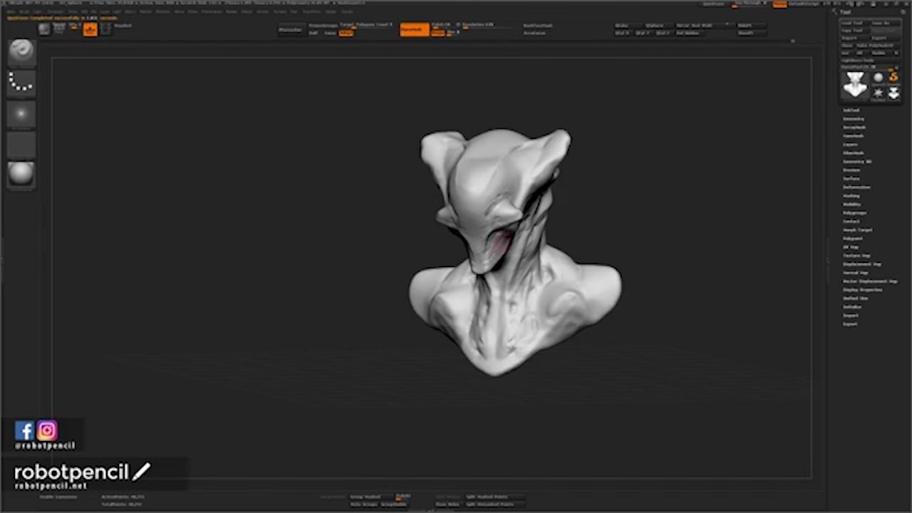
# Build up and smooth the cheek sides beneath the brow spikes with the ClayBuildup brush, then refine them with the DamStandard and Move brushes.
pyautogui.press('2')
pyautogui.press('3')
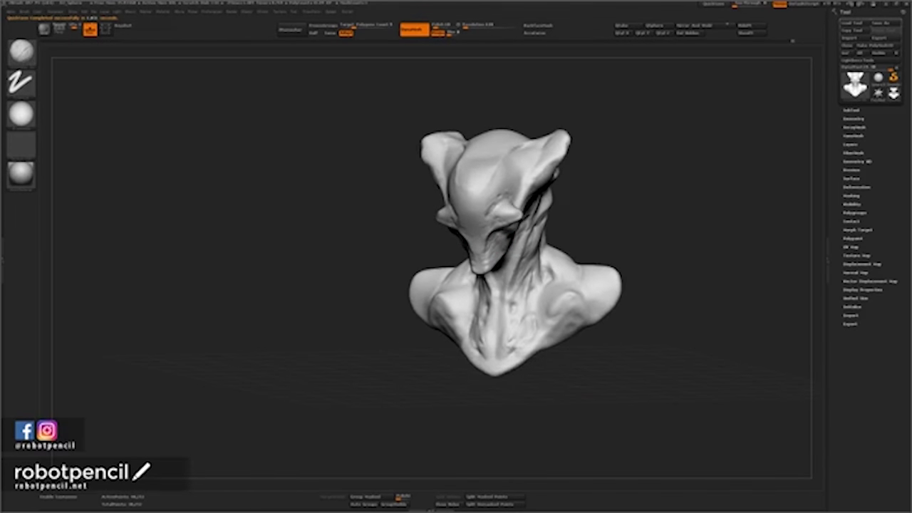
pyautogui.keyDown('shift'); pyautogui.moveTo(517, 244); pyautogui.dragTo(513, 235); pyautogui.keyUp('shift')
pyautogui.moveTo(639, 204)
pyautogui.mouseDown()
pyautogui.moveTo(622, 204)
pyautogui.moveTo(665, 198)
pyautogui.moveTo(649, 202)
pyautogui.mouseUp()
pyautogui.press('2')
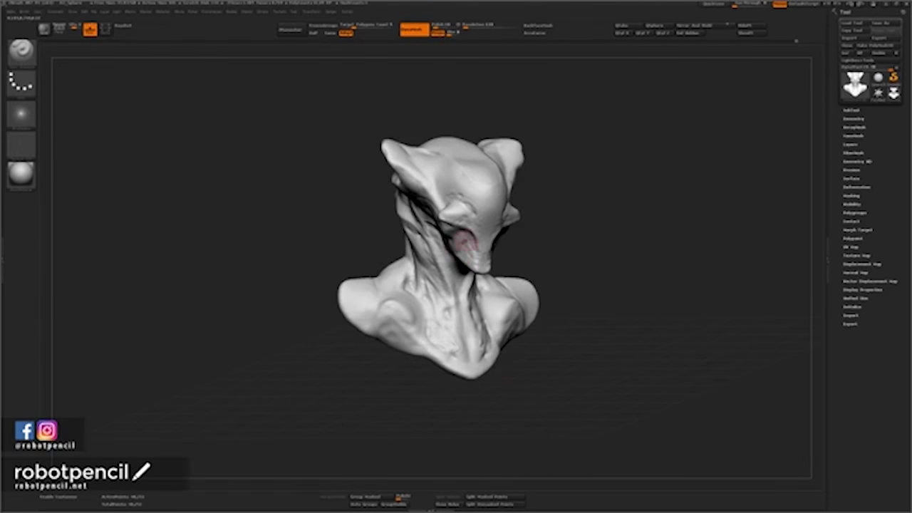
pyautogui.moveTo(536, 230); pyautogui.dragTo(505, 234)
pyautogui.press('1')
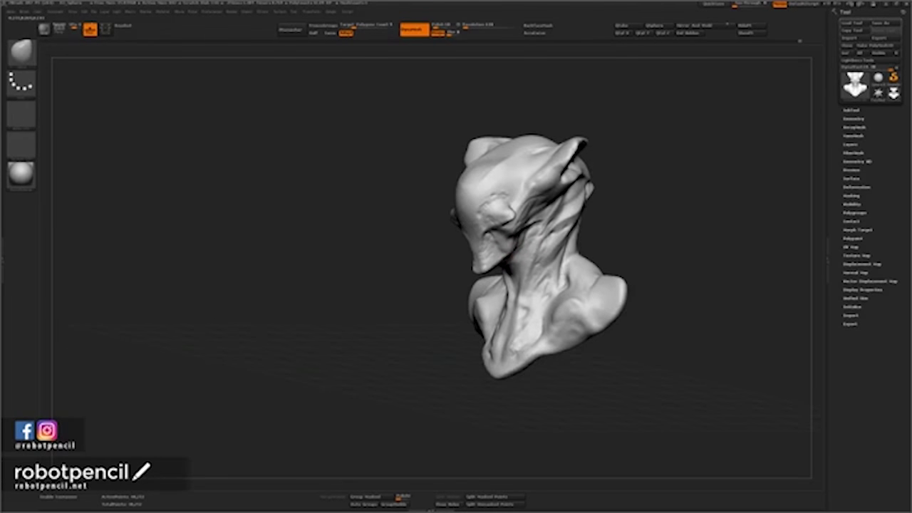
pyautogui.keyDown('shift'); pyautogui.moveTo(436, 305); pyautogui.dragTo(405, 312); pyautogui.keyUp('shift')
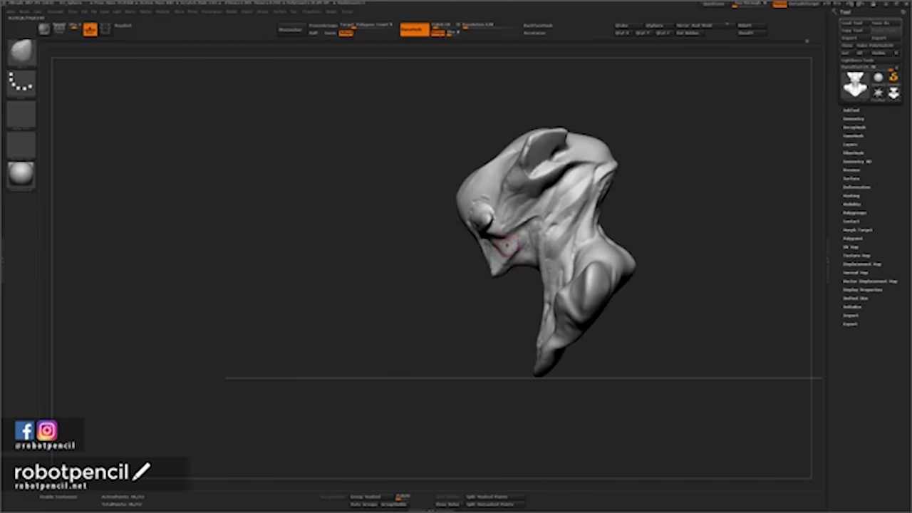
# Deepen the grooves between the skull and the horn bases with the DamStandard brush.
pyautogui.press('2')
pyautogui.moveTo(436, 307)
pyautogui.mouseDown()
pyautogui.moveTo(528, 315)
pyautogui.moveTo(459, 287)
pyautogui.mouseUp()
pyautogui.moveTo(618, 182)
pyautogui.mouseDown()
pyautogui.moveTo(568, 185)
pyautogui.moveTo(586, 184)
pyautogui.moveTo(579, 142)
pyautogui.moveTo(577, 170)
pyautogui.moveTo(552, 162)
pyautogui.moveTo(577, 146)
pyautogui.moveTo(540, 197)
pyautogui.moveTo(575, 160)
pyautogui.mouseUp()
pyautogui.moveTo(601, 167)
pyautogui.mouseDown()
pyautogui.moveTo(610, 146)
pyautogui.moveTo(644, 166)
pyautogui.moveTo(584, 171)
pyautogui.moveTo(627, 175)
pyautogui.moveTo(592, 185)
pyautogui.mouseUp()
pyautogui.press('b')
pyautogui.press('d')
pyautogui.press('s')
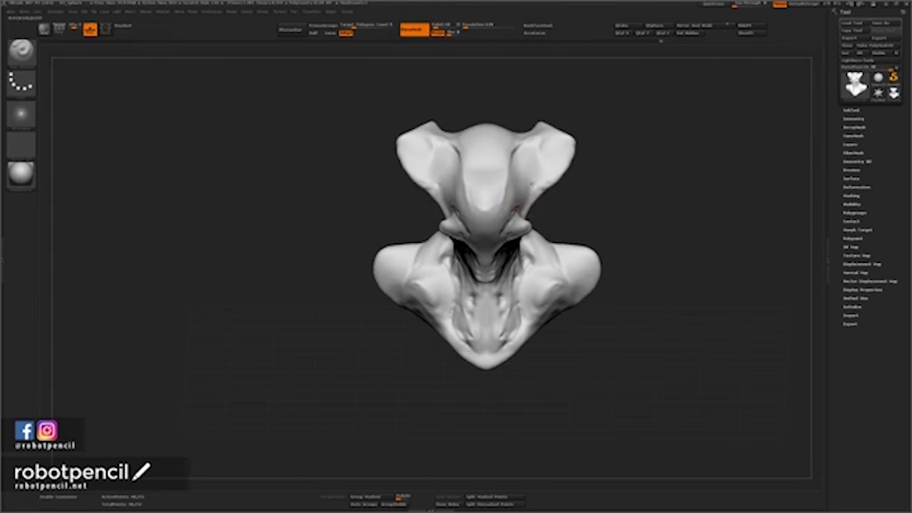
pyautogui.moveTo(532, 150); pyautogui.dragTo(539, 184)
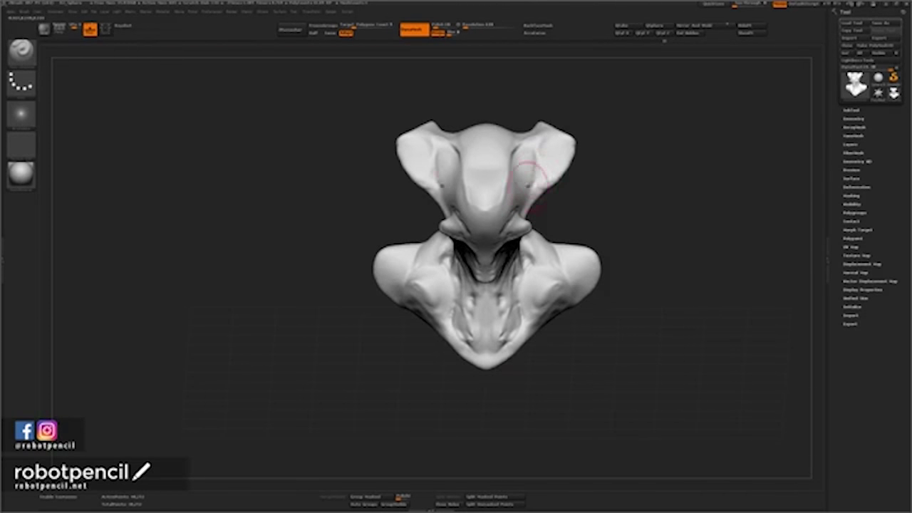
# Reshape the rims and lower edges of the horns from behind and the side with the Move brush.
pyautogui.moveTo(598, 194)
pyautogui.mouseDown()
pyautogui.moveTo(607, 158)
pyautogui.moveTo(668, 193)
pyautogui.moveTo(696, 182)
pyautogui.moveTo(677, 209)
pyautogui.moveTo(700, 185)
pyautogui.moveTo(692, 178)
pyautogui.mouseUp()
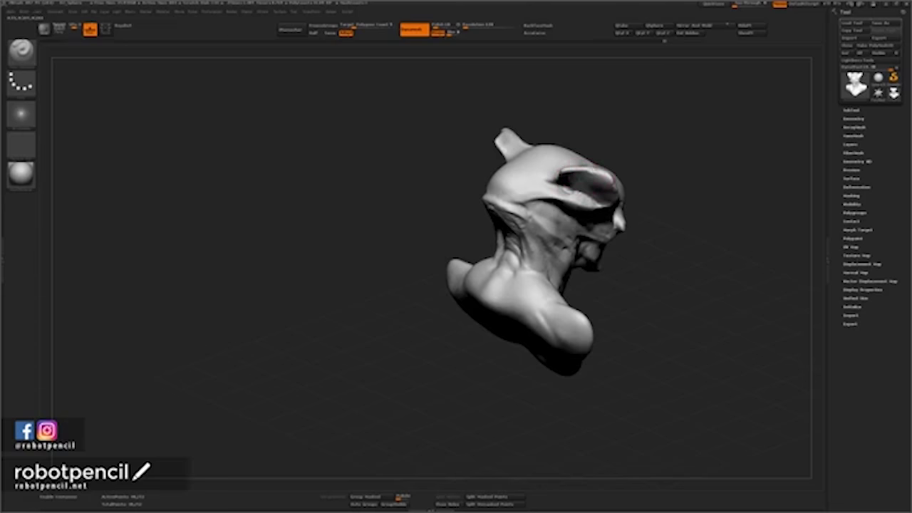
pyautogui.press('b')
pyautogui.press('m')
pyautogui.press('v')
pyautogui.moveTo(602, 173); pyautogui.dragTo(606, 169)
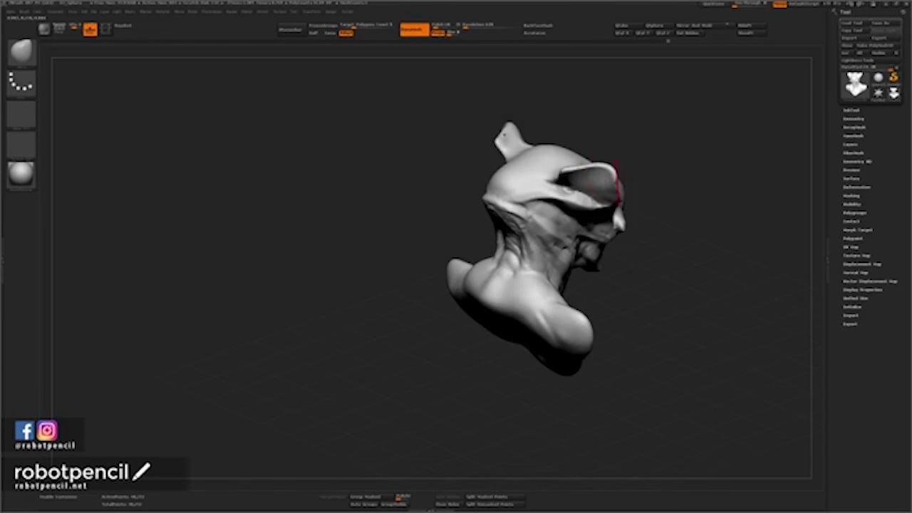
pyautogui.moveTo(656, 171)
pyautogui.mouseDown()
pyautogui.moveTo(570, 169)
pyautogui.moveTo(572, 182)
pyautogui.moveTo(528, 173)
pyautogui.moveTo(541, 172)
pyautogui.mouseUp()
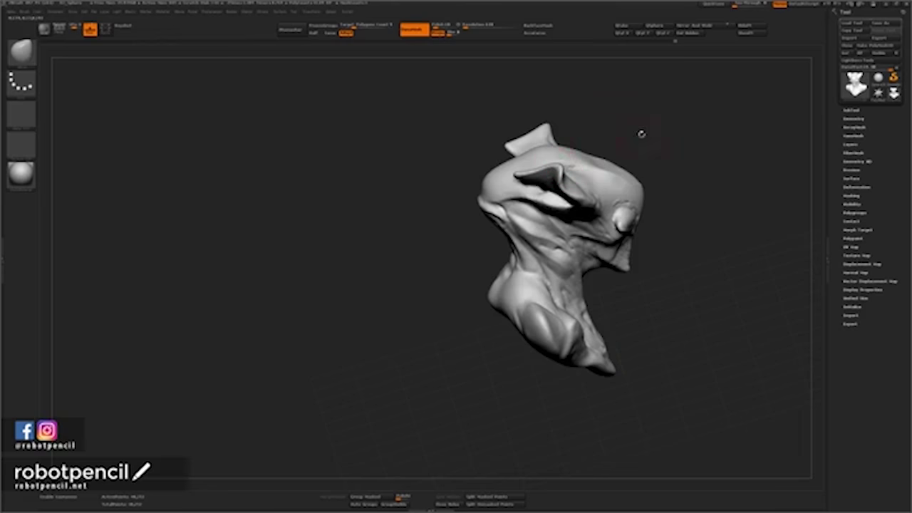
pyautogui.moveTo(675, 165)
pyautogui.mouseDown()
pyautogui.moveTo(689, 140)
pyautogui.moveTo(680, 132)
pyautogui.moveTo(610, 143)
pyautogui.moveTo(639, 145)
pyautogui.moveTo(697, 179)
pyautogui.moveTo(619, 171)
pyautogui.mouseUp()
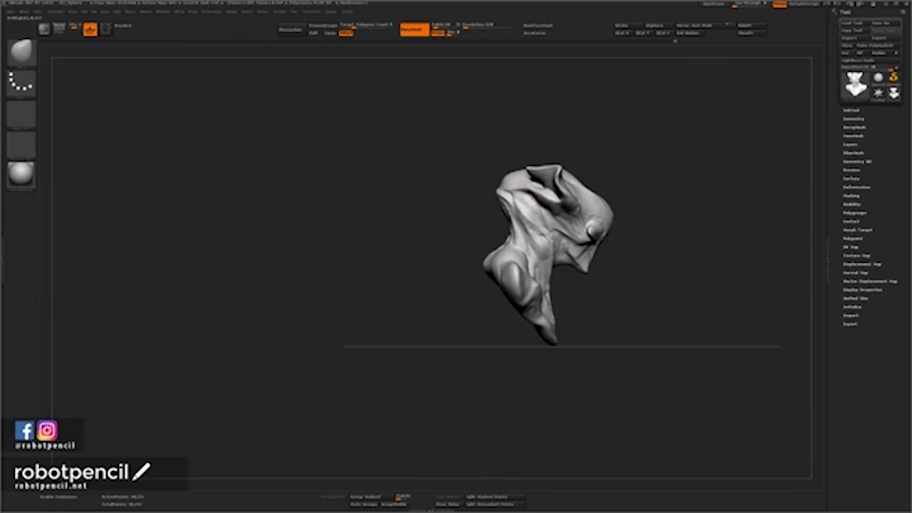
pyautogui.moveTo(545, 199); pyautogui.dragTo(547, 208)
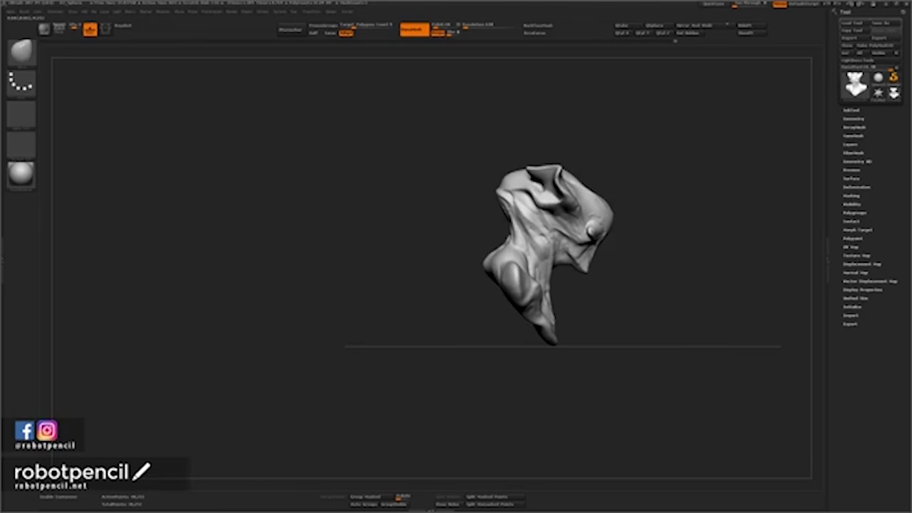
pyautogui.moveTo(677, 190); pyautogui.dragTo(606, 195)
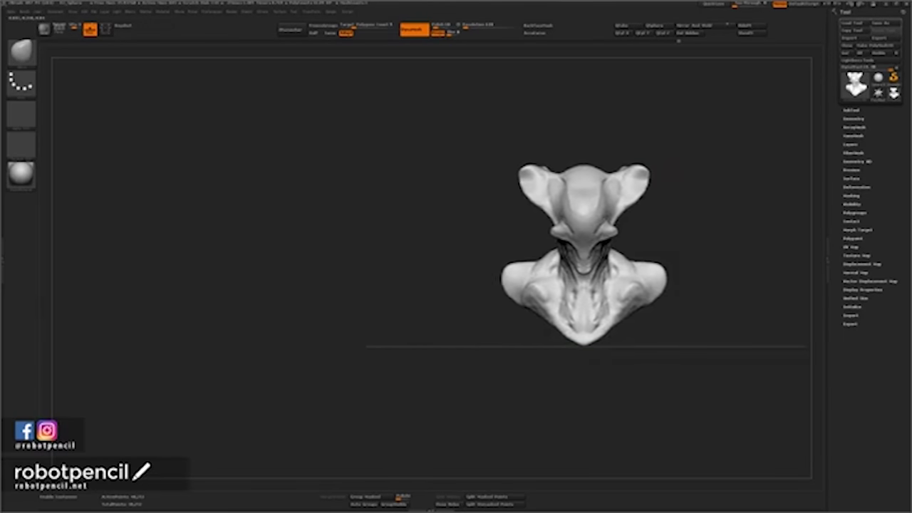
# Pull the outer edges of the horn tips slightly inward in the front view with the Move brush.
pyautogui.keyDown('alt'); pyautogui.moveTo(677, 235); pyautogui.dragTo(659, 279); pyautogui.keyUp('alt')
pyautogui.keyDown('alt'); pyautogui.moveTo(685, 250); pyautogui.dragTo(655, 258); pyautogui.keyUp('alt')
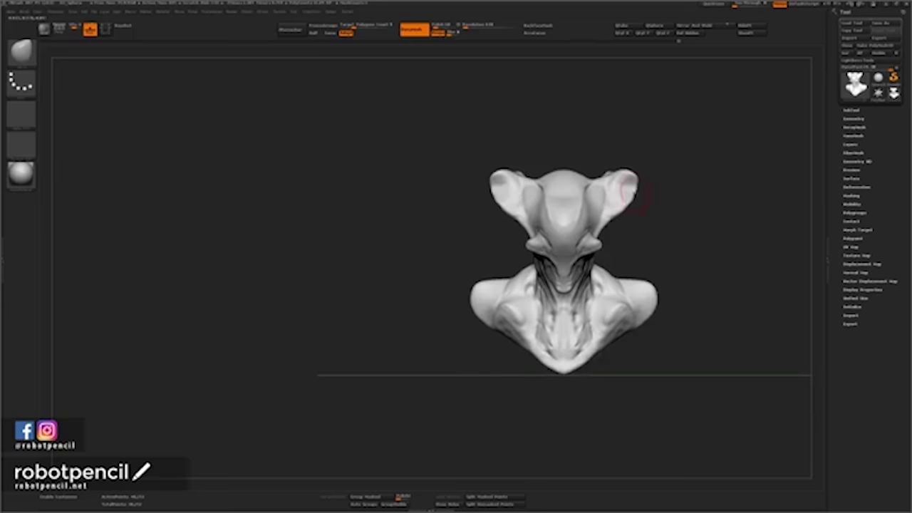
pyautogui.moveTo(636, 179); pyautogui.dragTo(631, 176)
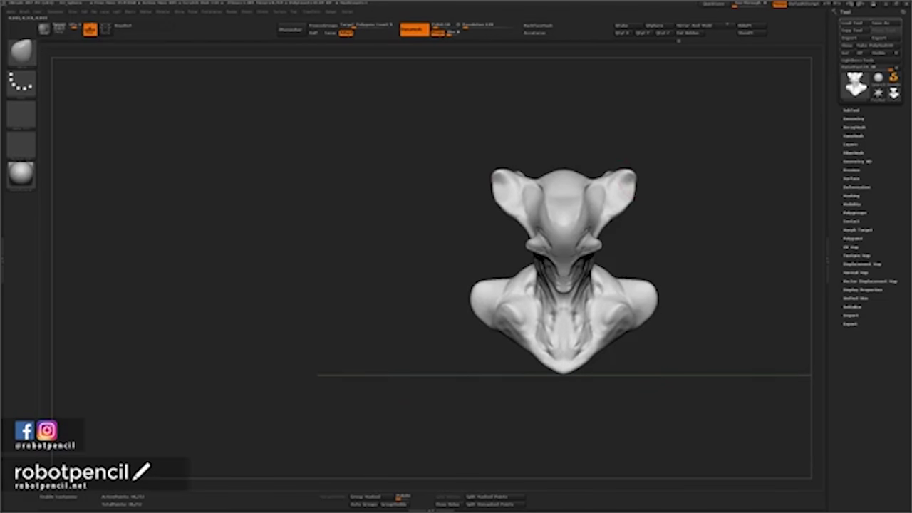
pyautogui.press('shift')
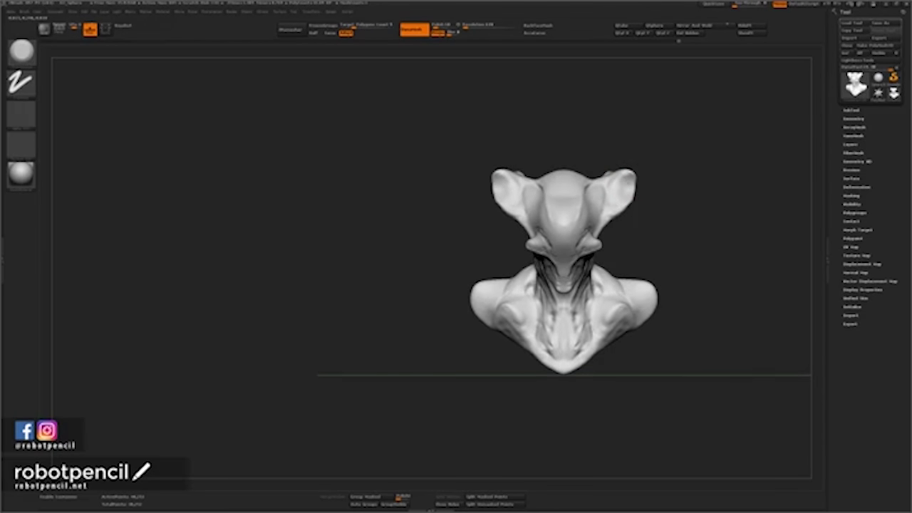
pyautogui.press('ctrl')
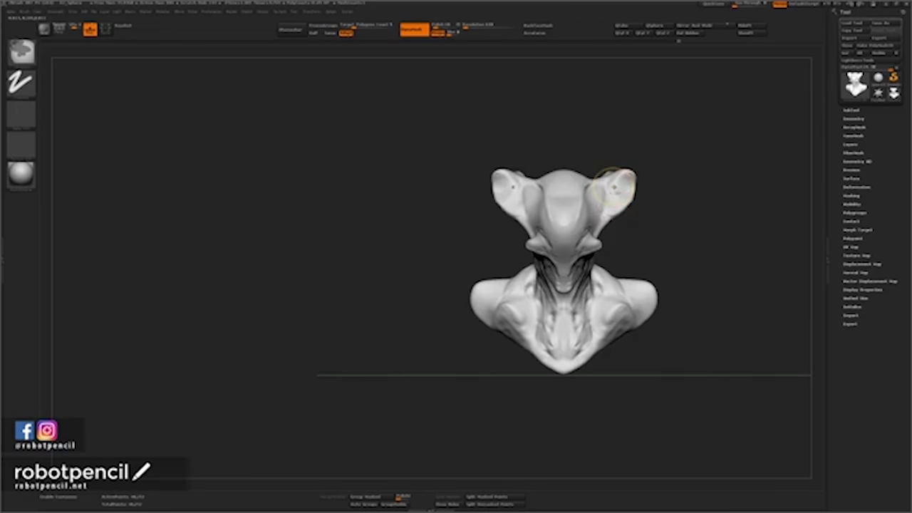
pyautogui.press('ctrl')
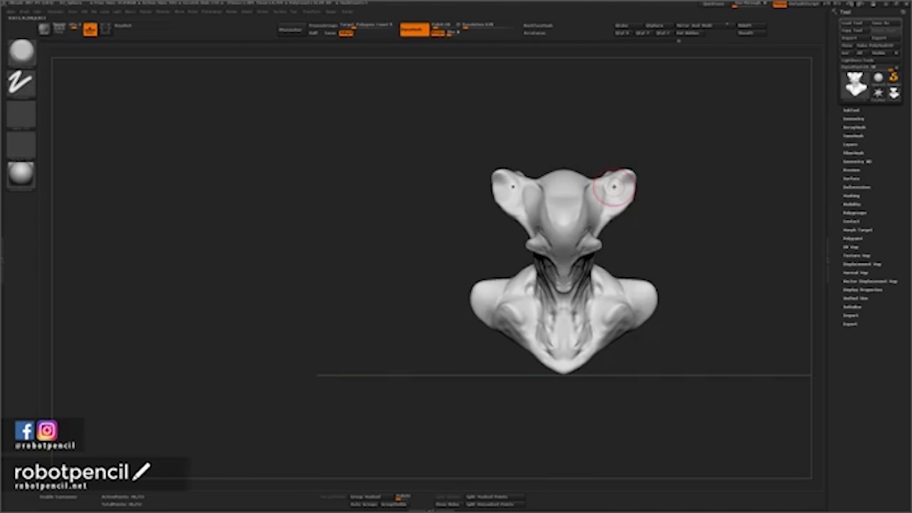
# Add surface forms to the shoulders and chest, and square off the shoulder ends with the Move brush.
pyautogui.keyDown('alt'); pyautogui.moveTo(711, 252); pyautogui.dragTo(656, 207); pyautogui.keyUp('alt')
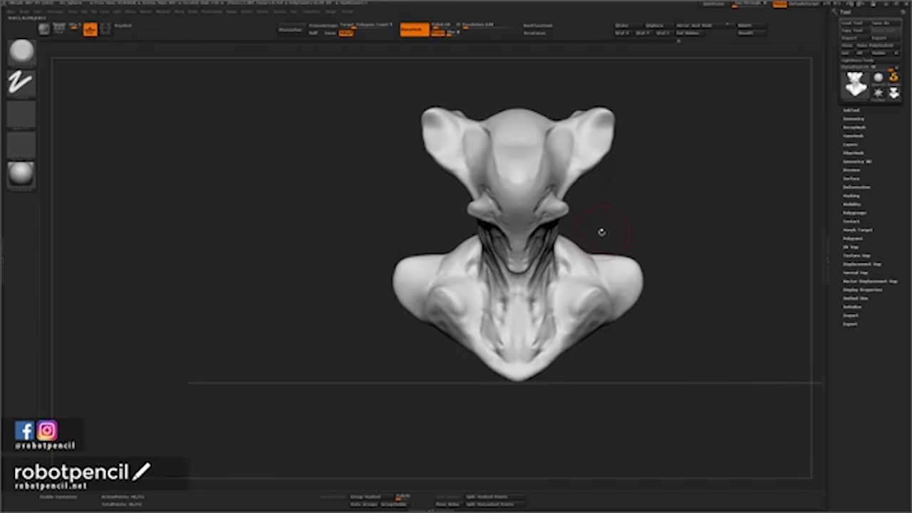
pyautogui.press('space')
pyautogui.moveTo(598, 217)
pyautogui.mouseDown()
pyautogui.moveTo(552, 231)
pyautogui.moveTo(562, 243)
pyautogui.mouseUp()
pyautogui.moveTo(622, 230)
pyautogui.keyDown('shift'); pyautogui.mouseDown()
pyautogui.moveTo(593, 245)
pyautogui.moveTo(602, 255)
pyautogui.moveTo(615, 248)
pyautogui.moveTo(608, 243)
pyautogui.moveTo(634, 267)
pyautogui.moveTo(626, 265)
pyautogui.moveTo(646, 261)
pyautogui.moveTo(651, 243)
pyautogui.moveTo(643, 260)
pyautogui.moveTo(652, 265)
pyautogui.moveTo(618, 283)
pyautogui.mouseUp(); pyautogui.keyUp('shift')
pyautogui.moveTo(599, 338); pyautogui.dragTo(611, 328)
pyautogui.press('1')
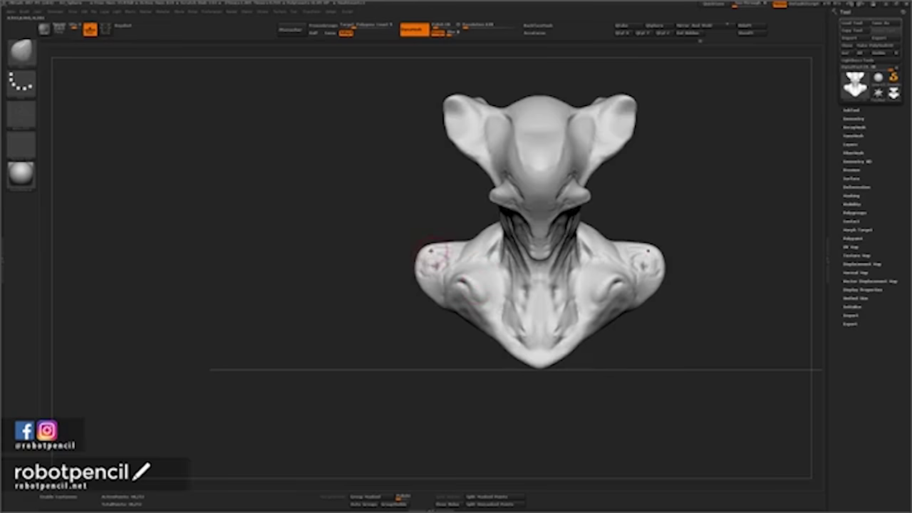
pyautogui.moveTo(438, 258)
pyautogui.keyDown('shift'); pyautogui.mouseDown()
pyautogui.moveTo(433, 271)
pyautogui.moveTo(421, 260)
pyautogui.moveTo(426, 296)
pyautogui.moveTo(489, 304)
pyautogui.moveTo(495, 317)
pyautogui.mouseUp(); pyautogui.keyUp('shift')
# Carve creases beside the centre line of the upper chest with the DamStandard brush and update the DynaMesh.
pyautogui.press('b')
pyautogui.press('d')
pyautogui.press('s')
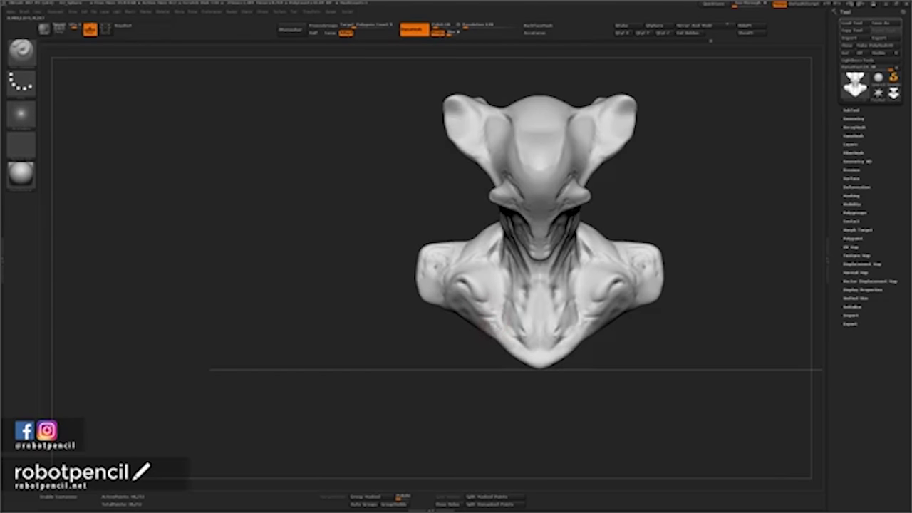
pyautogui.moveTo(534, 302); pyautogui.dragTo(534, 284)
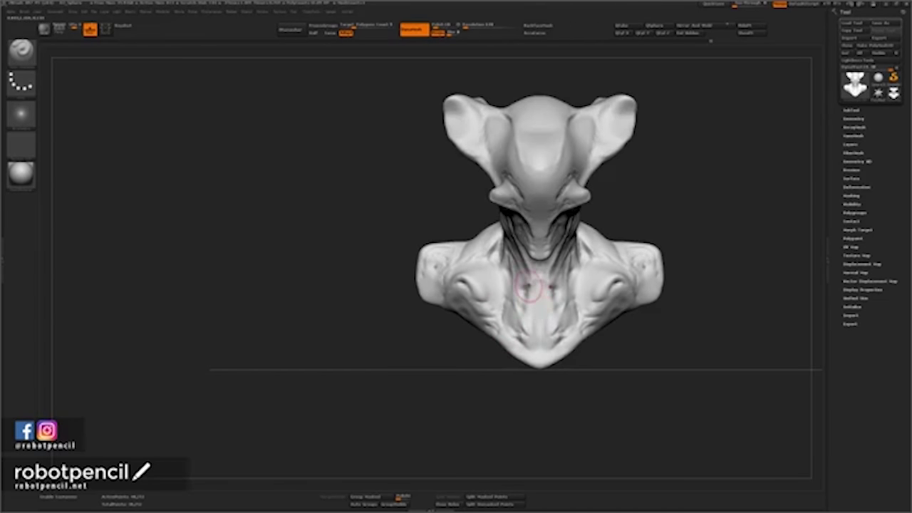
pyautogui.press('1')
pyautogui.press('space')
pyautogui.moveTo(648, 207); pyautogui.dragTo(677, 200)
pyautogui.keyDown('ctrl'); pyautogui.moveTo(683, 200); pyautogui.dragTo(657, 223); pyautogui.keyUp('ctrl')
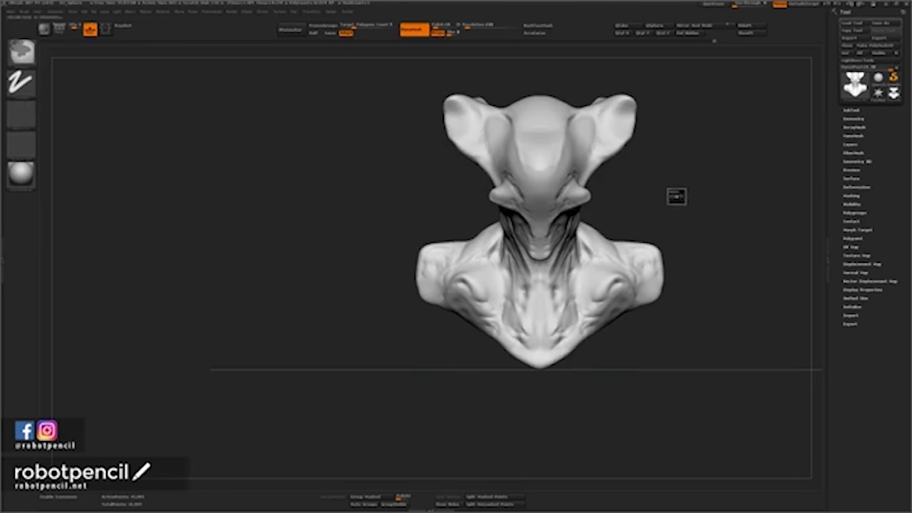
# Undo the test stroke on the chest, update the DynaMesh at a higher resolution and rework the rounded chest form.
pyautogui.moveTo(667, 207)
pyautogui.keyDown('alt'); pyautogui.mouseDown()
pyautogui.moveTo(639, 206)
pyautogui.moveTo(652, 199)
pyautogui.mouseUp(); pyautogui.keyUp('alt')
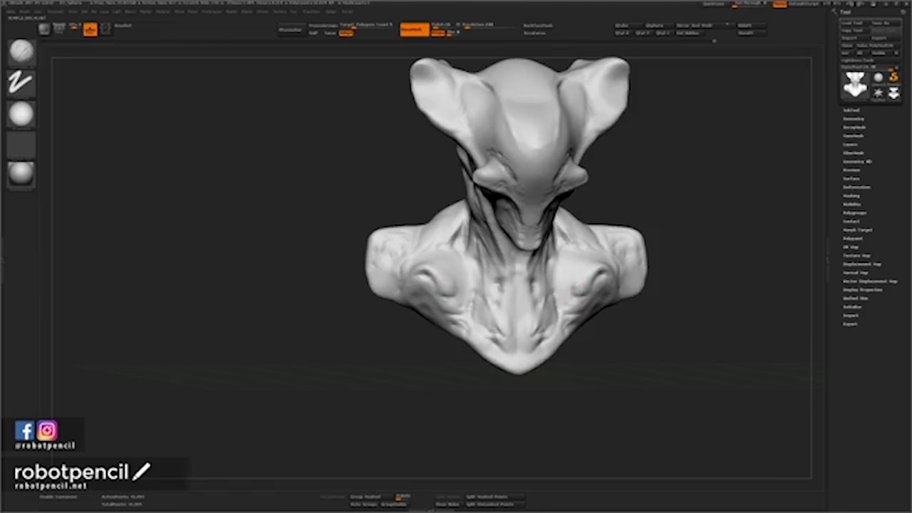
pyautogui.moveTo(574, 291); pyautogui.dragTo(579, 290)
pyautogui.hotkey('ctrl', 'z')
pyautogui.keyDown('ctrl'); pyautogui.moveTo(660, 180); pyautogui.dragTo(677, 199); pyautogui.keyUp('ctrl')
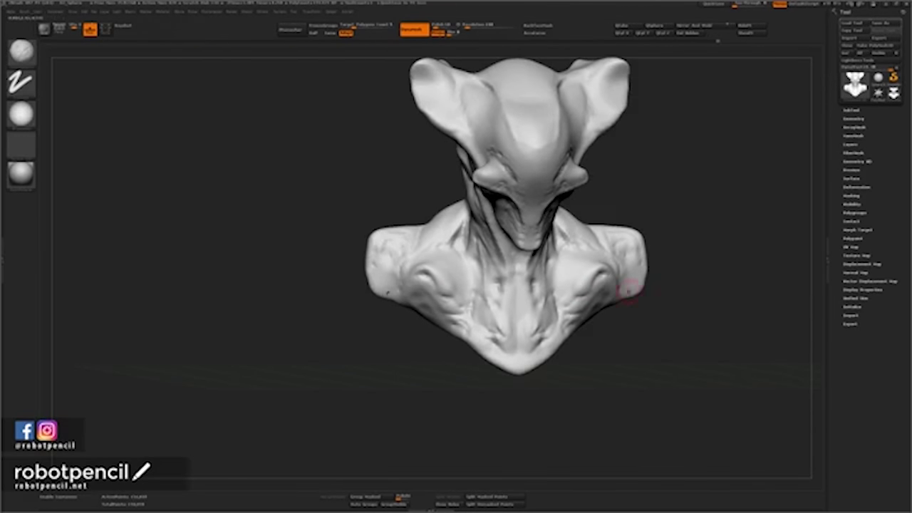
pyautogui.press('space')
pyautogui.moveTo(583, 277); pyautogui.dragTo(589, 275)
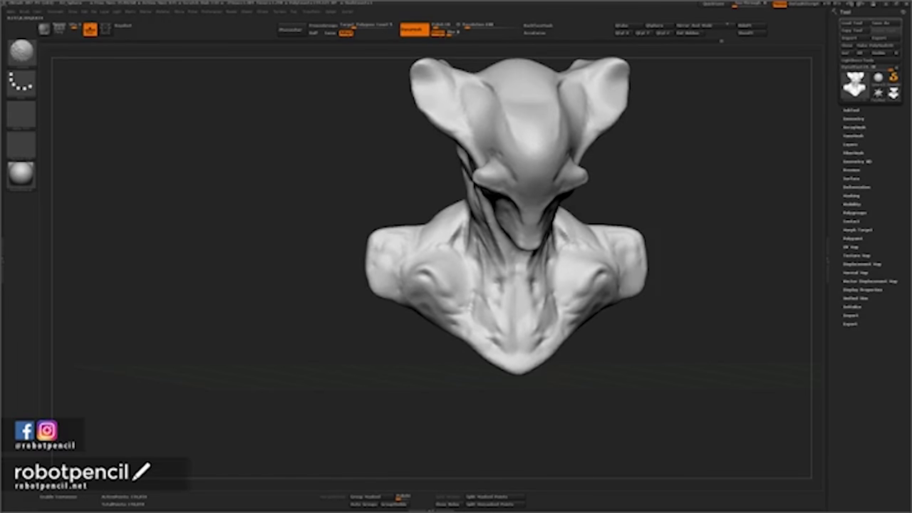
# Smooth the inner faces of the horns and crease the area above the brow spikes with the DamStandard brush.
pyautogui.moveTo(676, 163)
pyautogui.mouseDown()
pyautogui.moveTo(634, 171)
pyautogui.moveTo(686, 175)
pyautogui.moveTo(671, 227)
pyautogui.mouseUp()
pyautogui.keyDown('shift'); pyautogui.moveTo(580, 123); pyautogui.dragTo(568, 145); pyautogui.keyUp('shift')
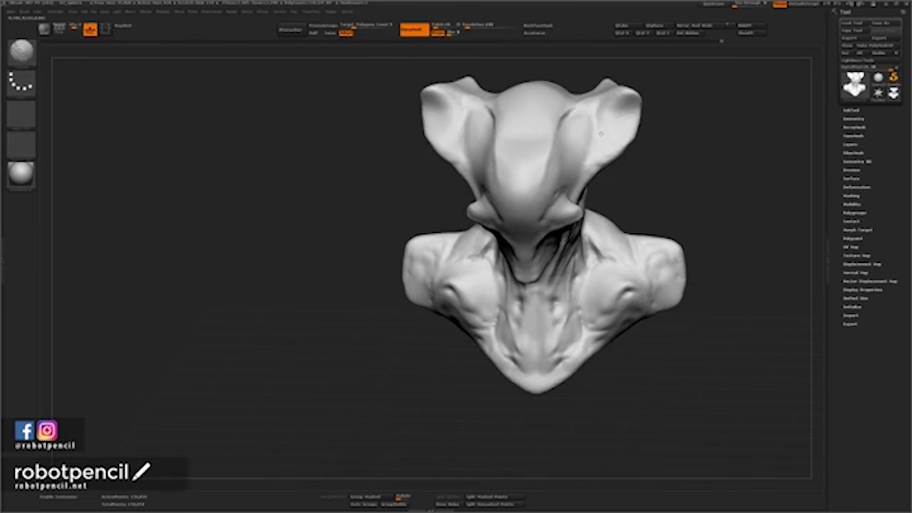
pyautogui.moveTo(676, 154)
pyautogui.mouseDown()
pyautogui.moveTo(663, 128)
pyautogui.moveTo(650, 130)
pyautogui.mouseUp()
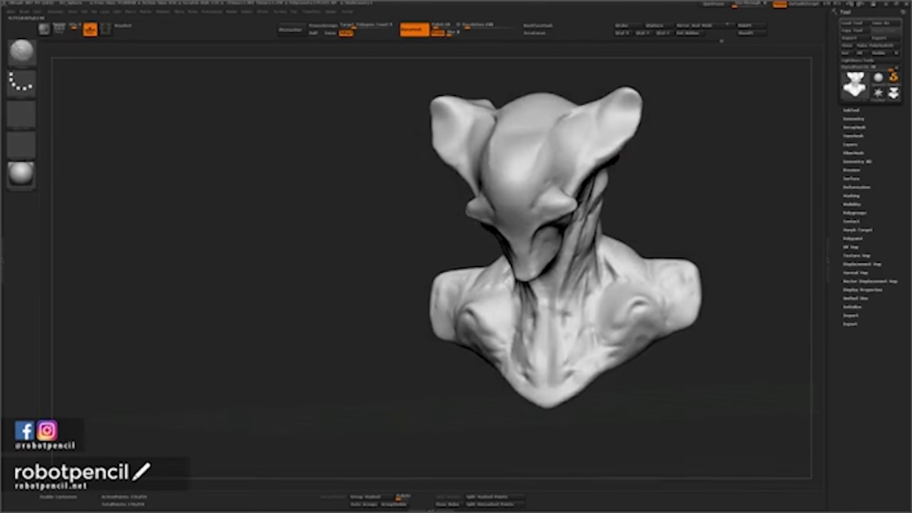
pyautogui.moveTo(683, 160)
pyautogui.mouseDown()
pyautogui.moveTo(625, 158)
pyautogui.moveTo(663, 153)
pyautogui.moveTo(616, 148)
pyautogui.mouseUp()
pyautogui.moveTo(693, 164)
pyautogui.mouseDown()
pyautogui.moveTo(704, 173)
pyautogui.moveTo(682, 175)
pyautogui.mouseUp()
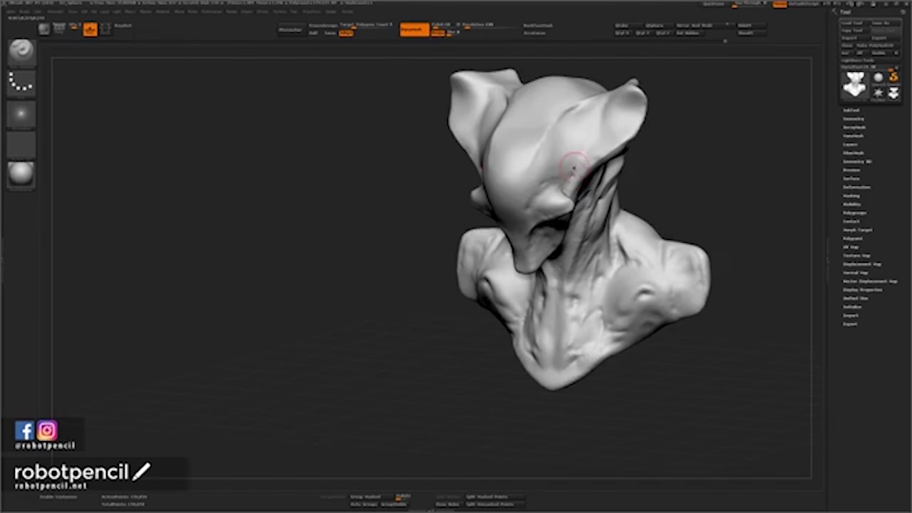
pyautogui.moveTo(573, 163); pyautogui.dragTo(571, 172)
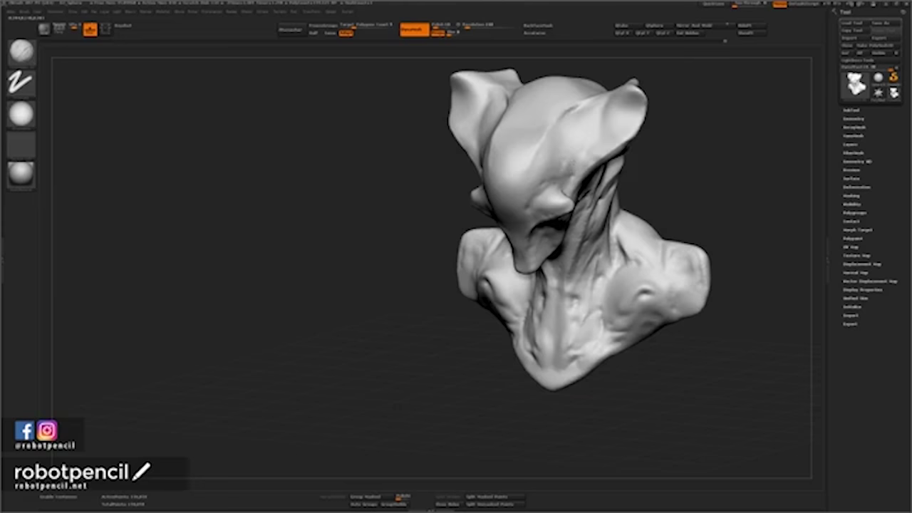
# Build up the ridges between skull and horns with the ClayBuildup brush and crease the temples with the DamStandard brush.
pyautogui.press('space')
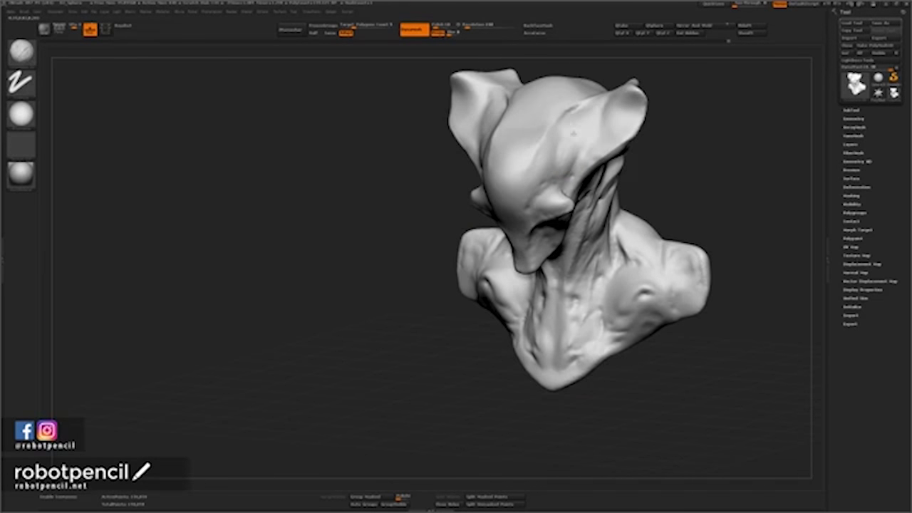
pyautogui.moveTo(574, 109)
pyautogui.mouseDown()
pyautogui.moveTo(568, 116)
pyautogui.moveTo(584, 116)
pyautogui.mouseUp()
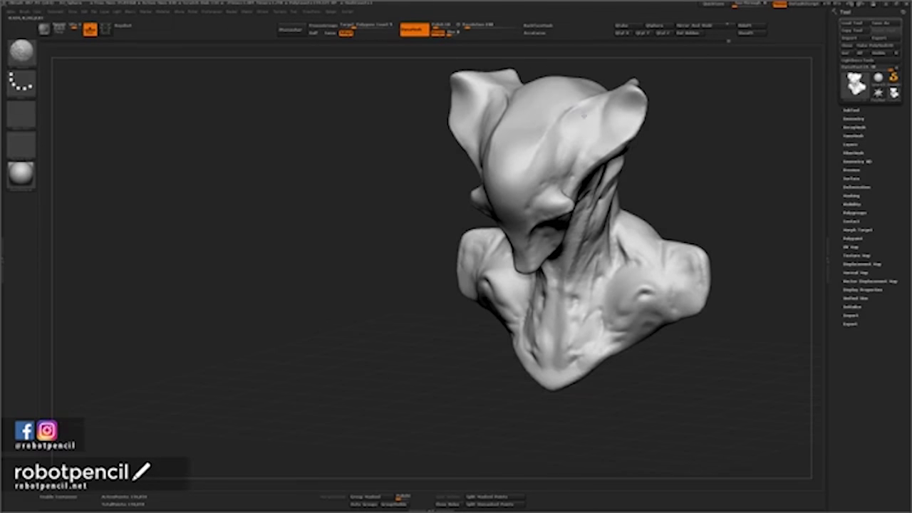
pyautogui.moveTo(661, 224)
pyautogui.mouseDown()
pyautogui.moveTo(719, 214)
pyautogui.moveTo(662, 205)
pyautogui.mouseUp()
pyautogui.press('b')
pyautogui.press('d')
pyautogui.press('s')
pyautogui.moveTo(580, 145)
pyautogui.mouseDown()
pyautogui.moveTo(593, 131)
pyautogui.moveTo(567, 168)
pyautogui.moveTo(544, 152)
pyautogui.mouseUp()
# Build up the forehead above the brow spikes with the ClayBuildup brush and smooth it.
pyautogui.press('b')
pyautogui.press('c')
pyautogui.press('b')
pyautogui.press('space')
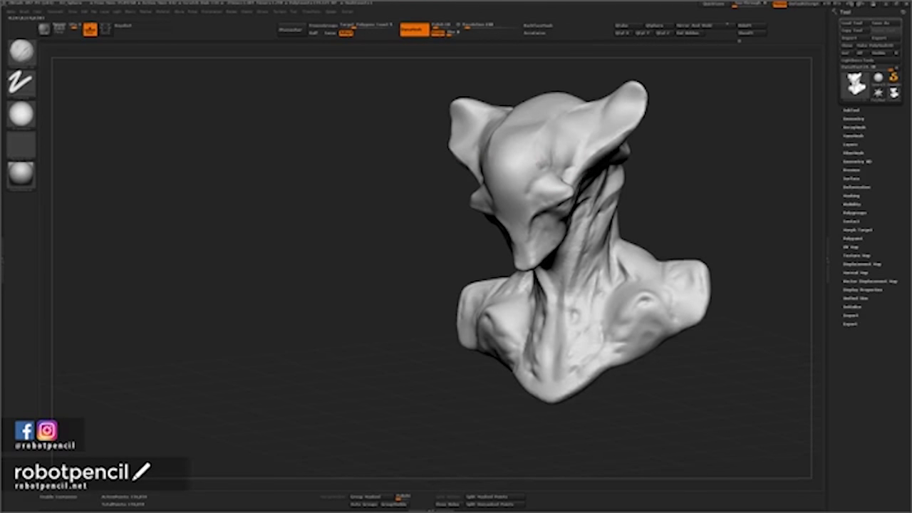
pyautogui.moveTo(534, 165); pyautogui.dragTo(529, 176)
pyautogui.press('shift')
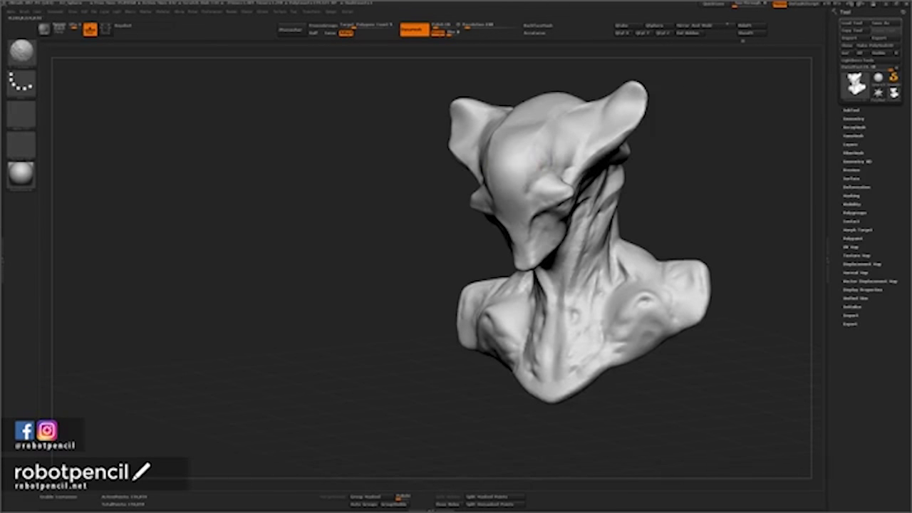
# Crease the center of the forehead between the brow spikes with the DamStandard brush, build it up with ClayBuildup and smooth it.
pyautogui.moveTo(633, 203)
pyautogui.mouseDown()
pyautogui.moveTo(683, 205)
pyautogui.moveTo(611, 193)
pyautogui.moveTo(666, 176)
pyautogui.moveTo(595, 182)
pyautogui.mouseUp()
pyautogui.press('shift')
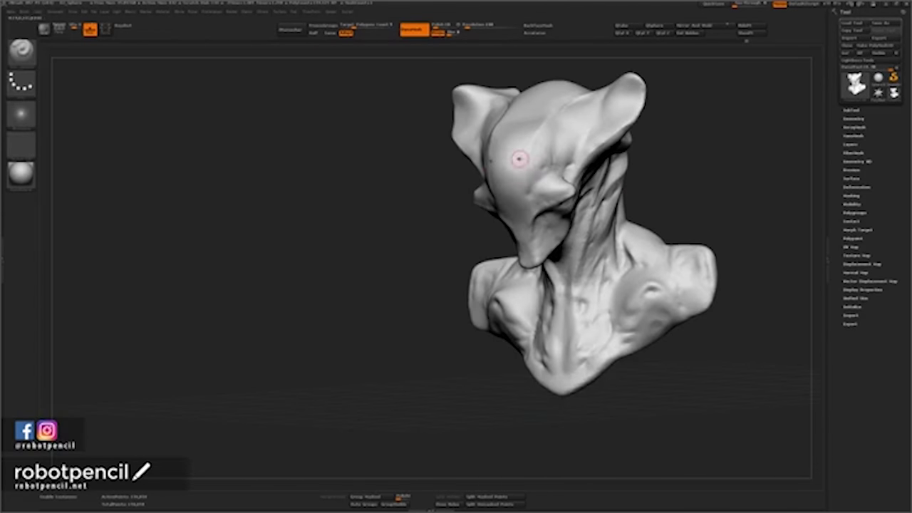
pyautogui.moveTo(431, 228)
pyautogui.mouseDown()
pyautogui.moveTo(478, 223)
pyautogui.moveTo(473, 215)
pyautogui.mouseUp()
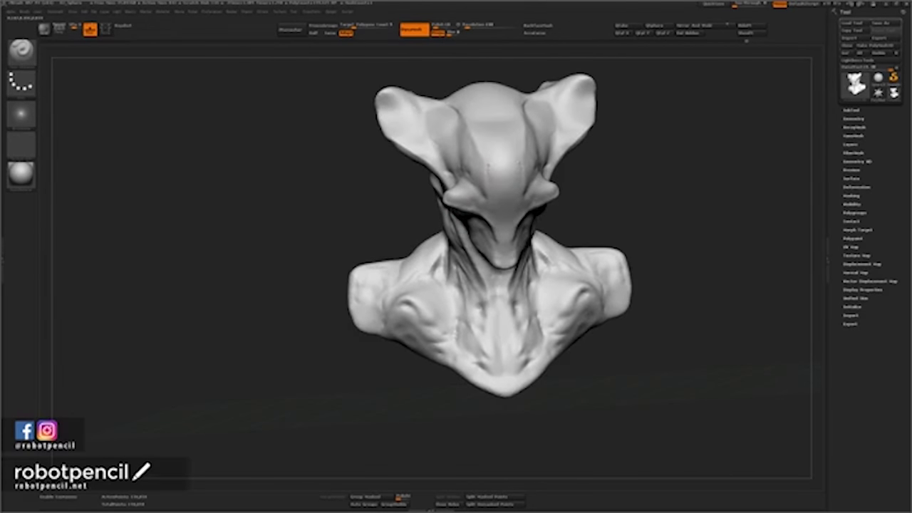
pyautogui.moveTo(489, 171); pyautogui.dragTo(492, 197)
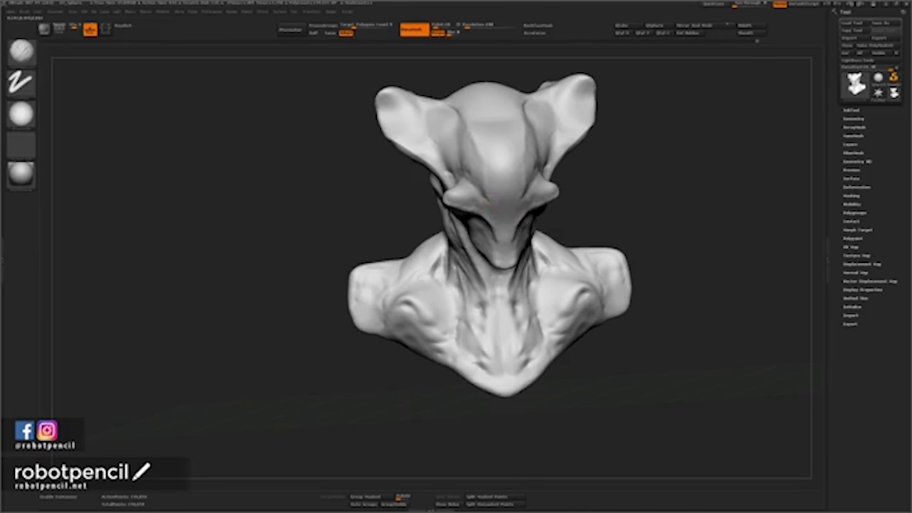
pyautogui.press('space')
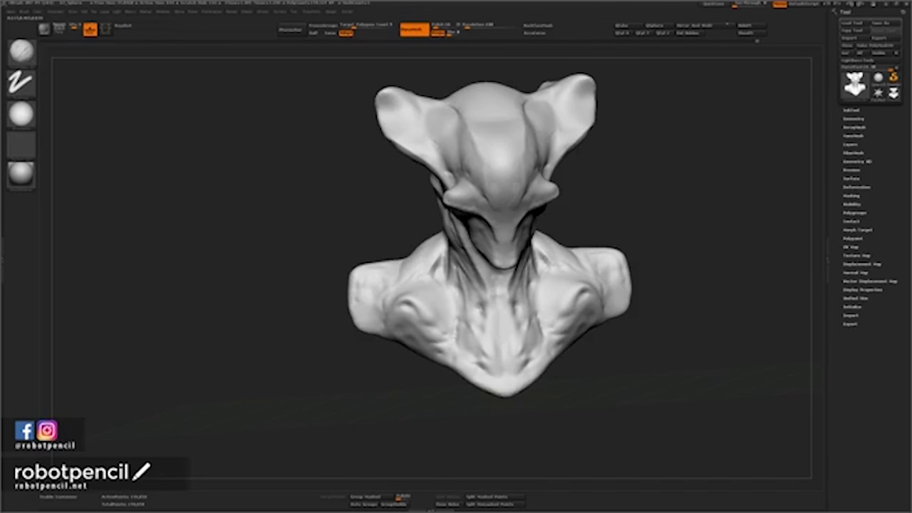
pyautogui.keyDown('shift'); pyautogui.moveTo(492, 187); pyautogui.dragTo(506, 218); pyautogui.keyUp('shift')
pyautogui.moveTo(684, 285)
pyautogui.mouseDown()
pyautogui.moveTo(687, 221)
pyautogui.moveTo(645, 246)
pyautogui.mouseUp()
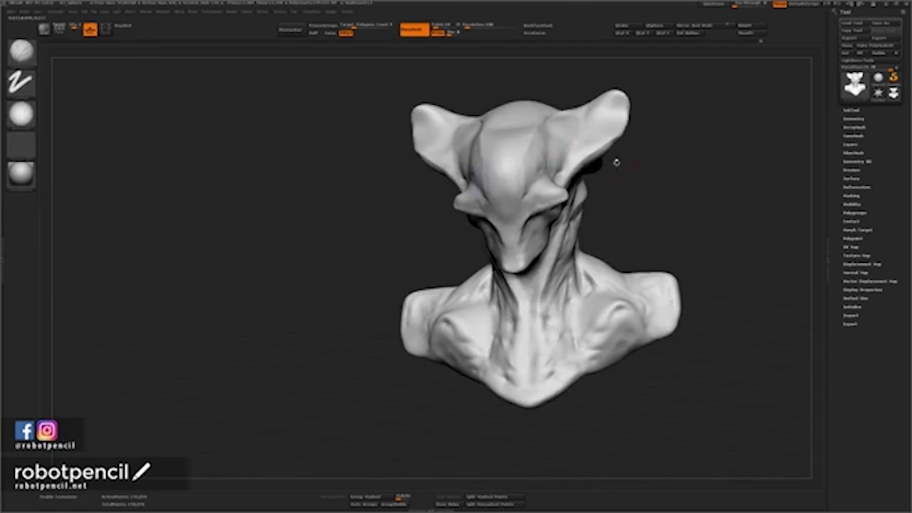
# Smooth the side of the neck behind the jaw and crease the cheek below the brow spike with the DamStandard brush.
pyautogui.moveTo(617, 161)
pyautogui.mouseDown()
pyautogui.moveTo(662, 186)
pyautogui.moveTo(599, 191)
pyautogui.mouseUp()
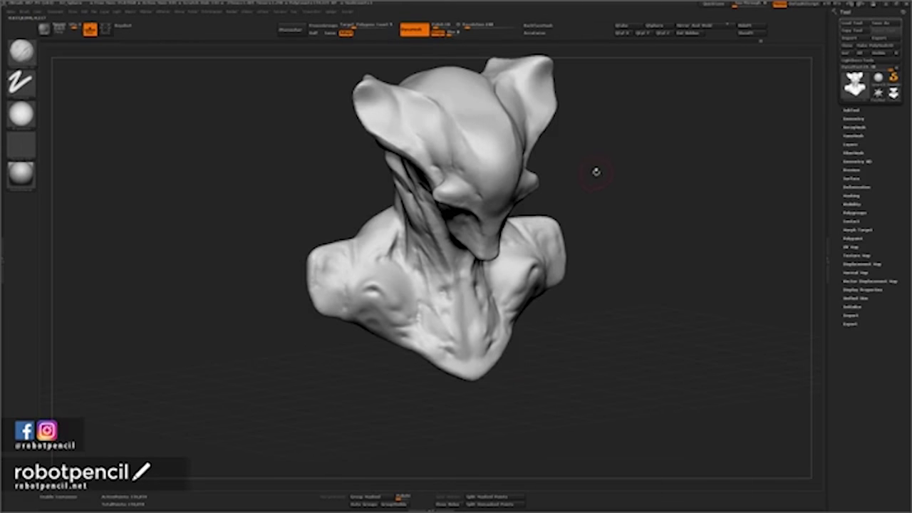
pyautogui.moveTo(614, 189)
pyautogui.mouseDown()
pyautogui.moveTo(626, 166)
pyautogui.moveTo(617, 189)
pyautogui.mouseUp()
pyautogui.keyDown('shift'); pyautogui.moveTo(385, 214); pyautogui.dragTo(395, 227); pyautogui.keyUp('shift')
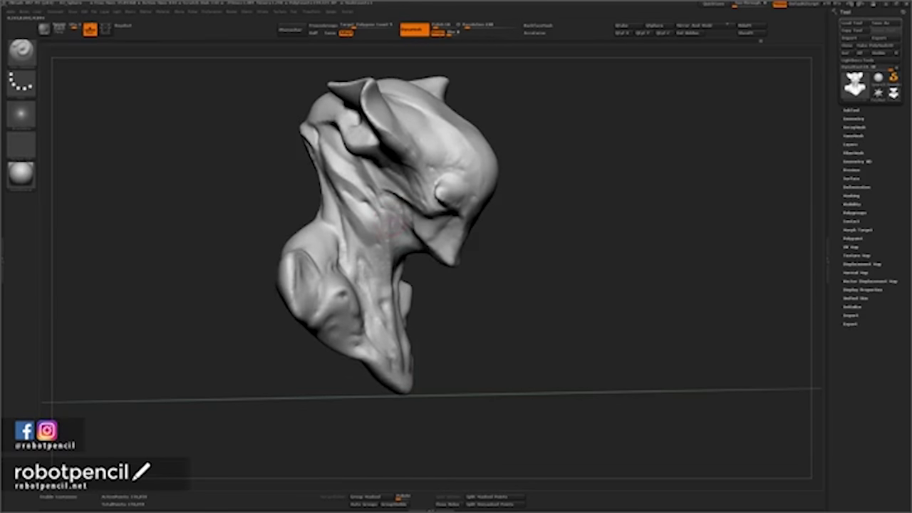
pyautogui.moveTo(593, 220); pyautogui.dragTo(588, 195)
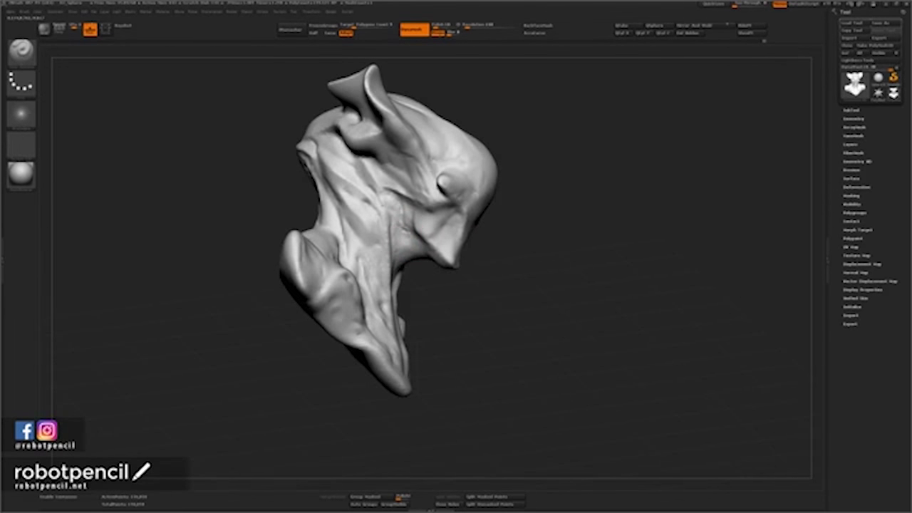
pyautogui.moveTo(387, 190)
pyautogui.mouseDown()
pyautogui.moveTo(411, 209)
pyautogui.moveTo(433, 209)
pyautogui.mouseUp()
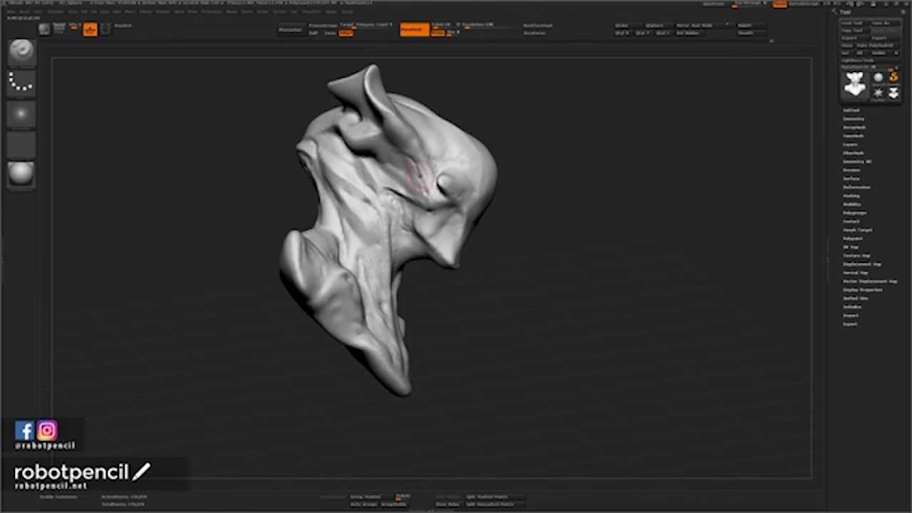
pyautogui.moveTo(553, 171); pyautogui.dragTo(486, 189)
pyautogui.moveTo(600, 175); pyautogui.dragTo(630, 172)
pyautogui.press('shift')
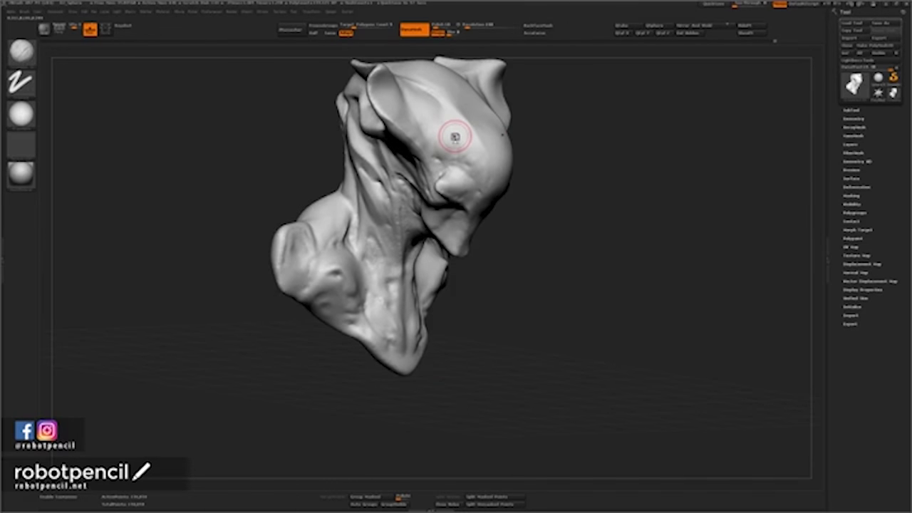
# Build up the inner base of the brow spikes with the ClayBuildup brush and smooth the transition into the forehead.
pyautogui.moveTo(559, 160)
pyautogui.mouseDown()
pyautogui.moveTo(524, 131)
pyautogui.moveTo(462, 166)
pyautogui.mouseUp()
pyautogui.press('space')
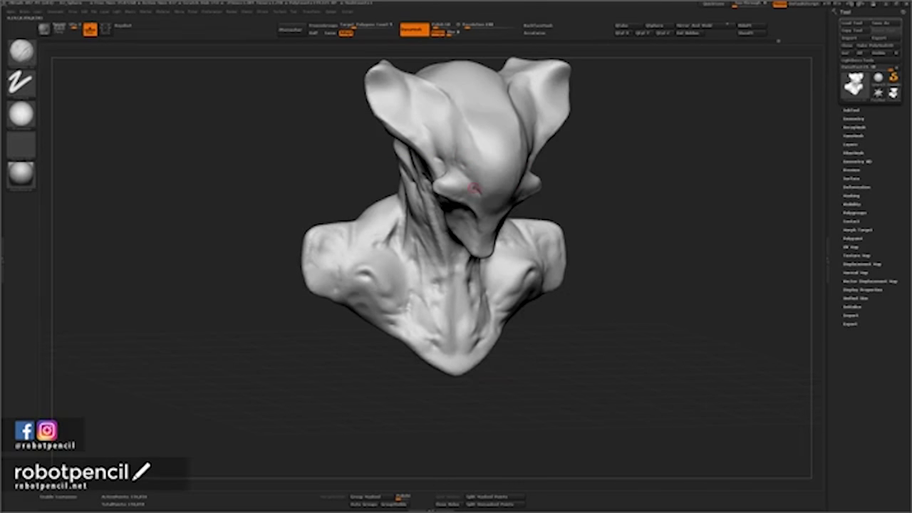
pyautogui.press('space')
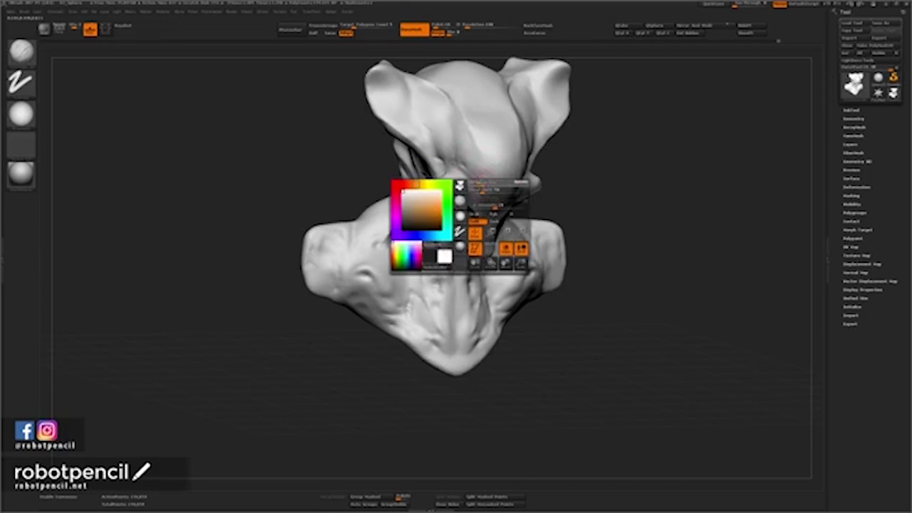
pyautogui.press('2')
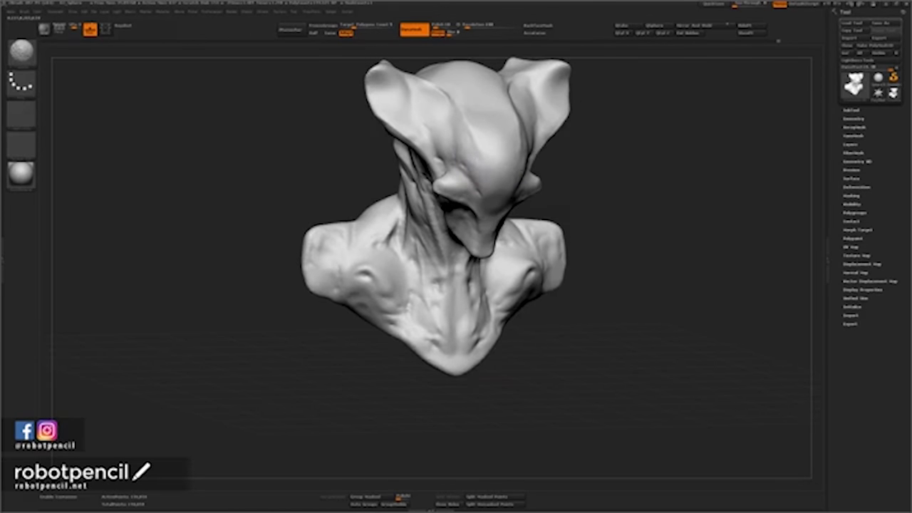
pyautogui.moveTo(574, 157)
pyautogui.mouseDown()
pyautogui.moveTo(680, 154)
pyautogui.moveTo(655, 155)
pyautogui.moveTo(583, 109)
pyautogui.moveTo(659, 129)
pyautogui.mouseUp()
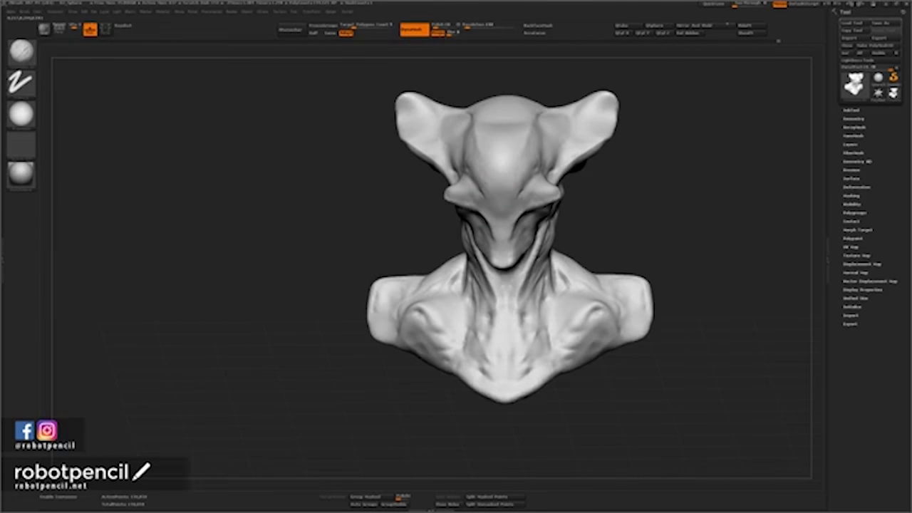
pyautogui.press('shift')
pyautogui.moveTo(399, 188); pyautogui.dragTo(476, 196)
# Crease the skin above the brow spikes with the DamStandard brush and add clay folds at their inner ends.
pyautogui.press('2')
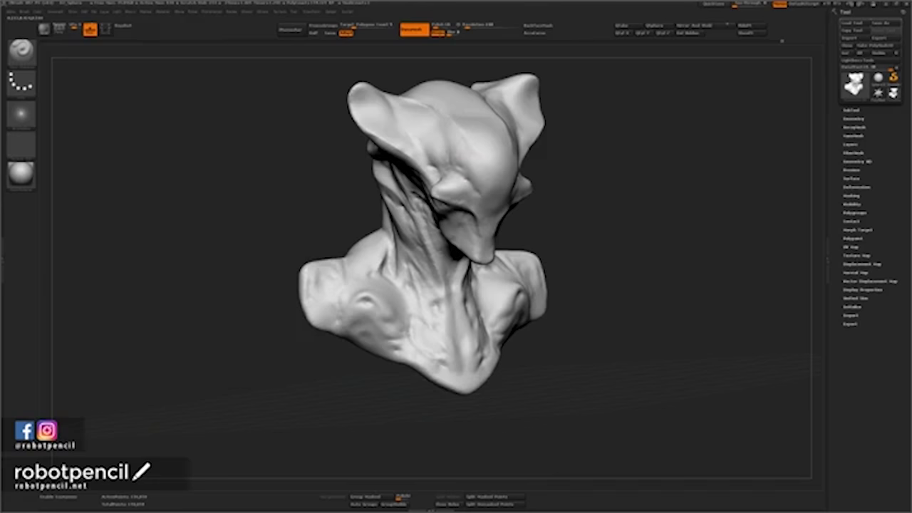
pyautogui.moveTo(466, 180); pyautogui.dragTo(454, 168)
pyautogui.press('1')
pyautogui.moveTo(464, 187); pyautogui.dragTo(478, 190)
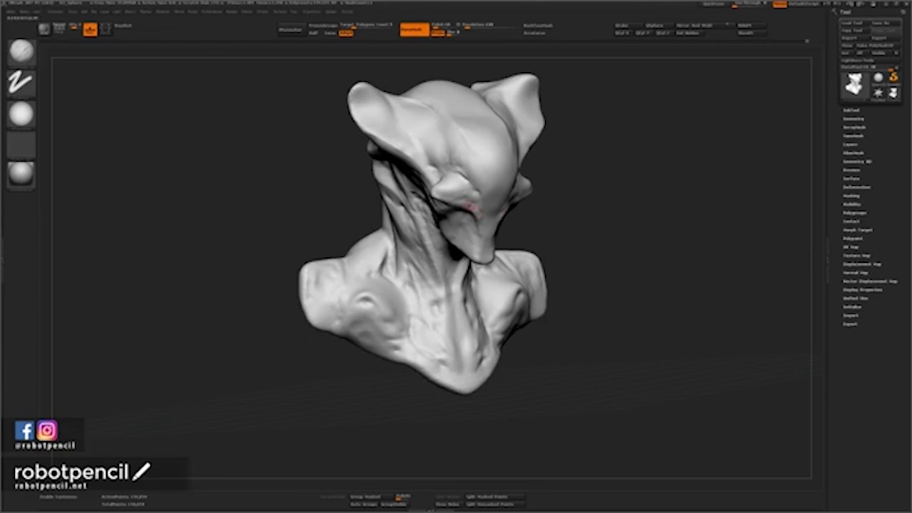
# Build up small wrinkled folds from the inner brows down the bridge of the snout with the ClayBuildup brush.
pyautogui.press('space')
pyautogui.press('space')
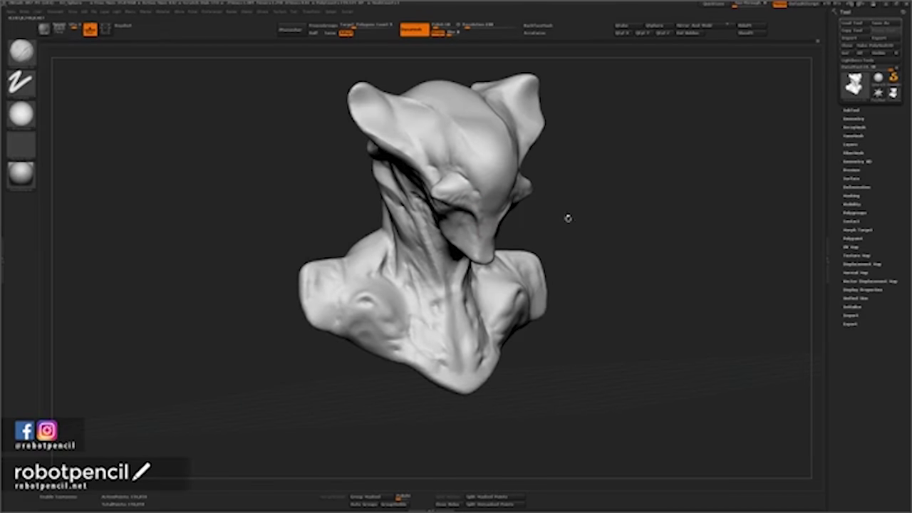
pyautogui.moveTo(569, 218)
pyautogui.mouseDown()
pyautogui.moveTo(524, 211)
pyautogui.moveTo(552, 205)
pyautogui.mouseUp()
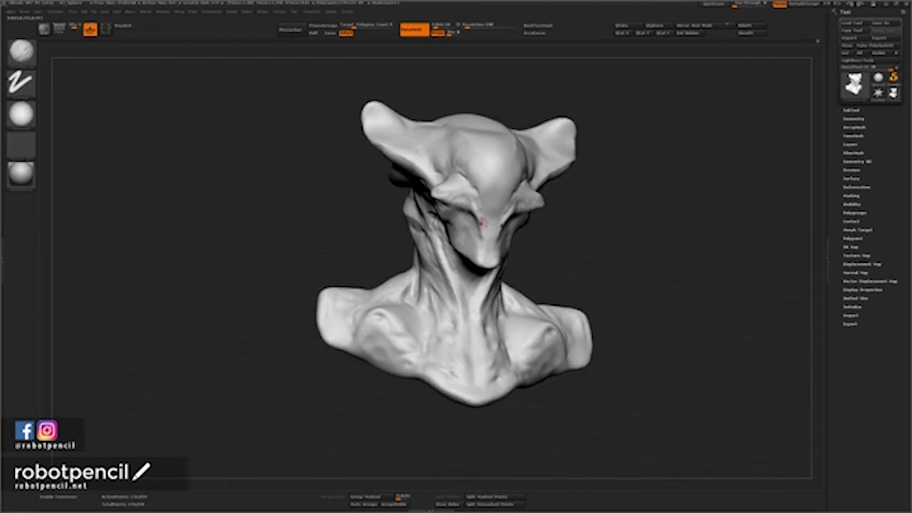
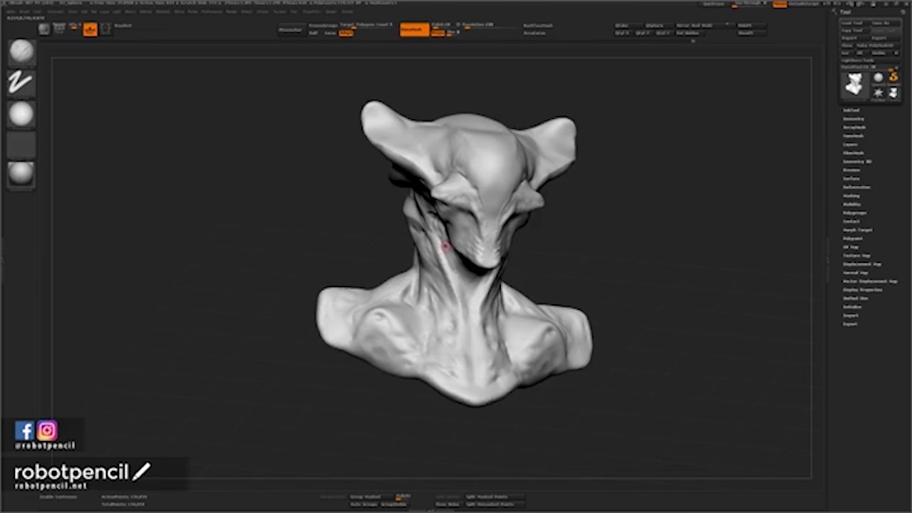
pyautogui.moveTo(632, 185)
pyautogui.mouseDown()
pyautogui.moveTo(627, 201)
pyautogui.moveTo(689, 193)
pyautogui.mouseUp()
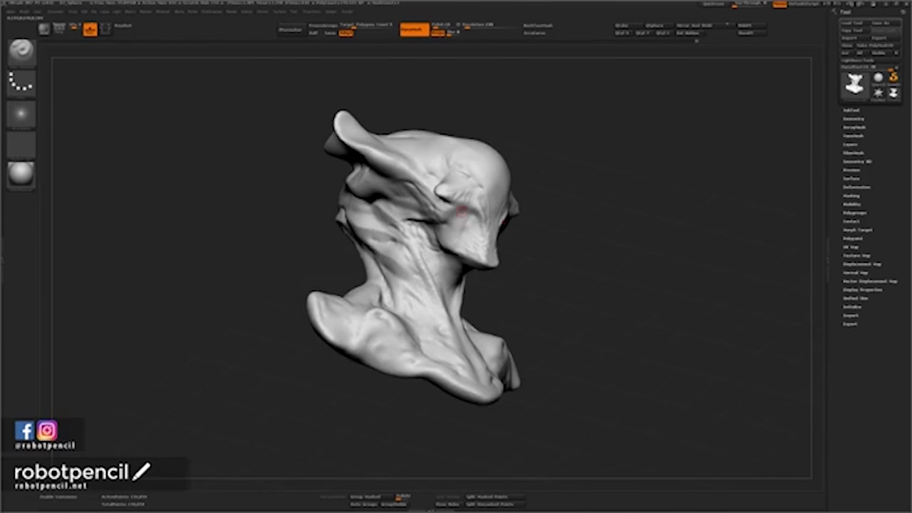
# Define the folds below the brow spikes with DamStandard and ClayBuildup strokes and build up the ridge running toward the horn.
pyautogui.press('space')
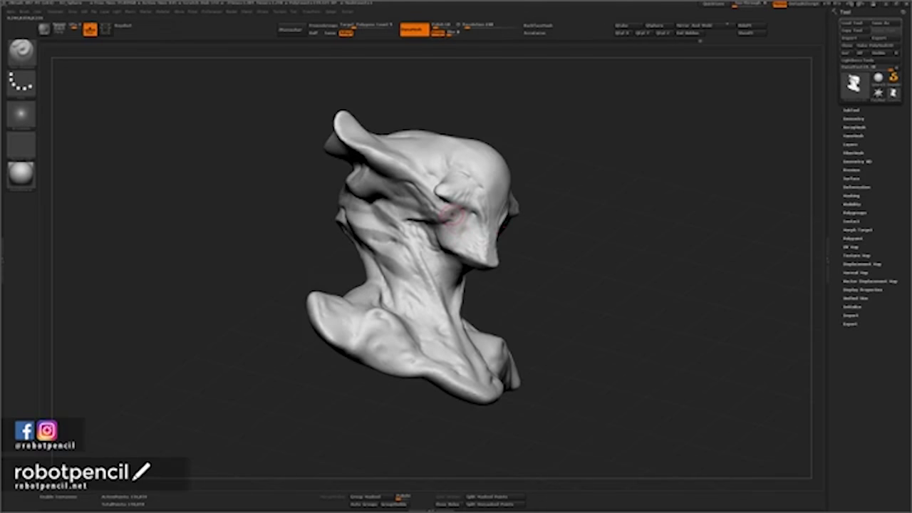
pyautogui.press('ctrl')
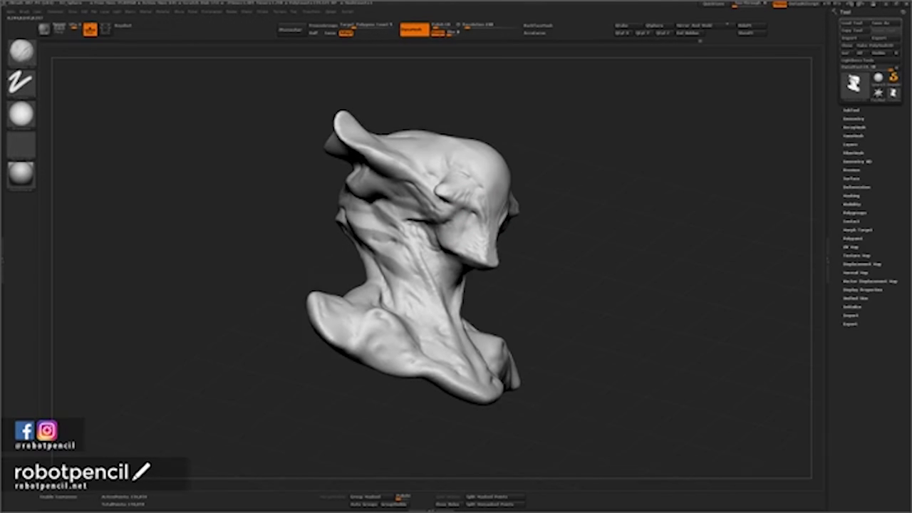
pyautogui.press('space')
pyautogui.press('ctrl')
pyautogui.press('space')
pyautogui.moveTo(470, 215); pyautogui.dragTo(450, 215)
pyautogui.moveTo(575, 178); pyautogui.dragTo(603, 192)
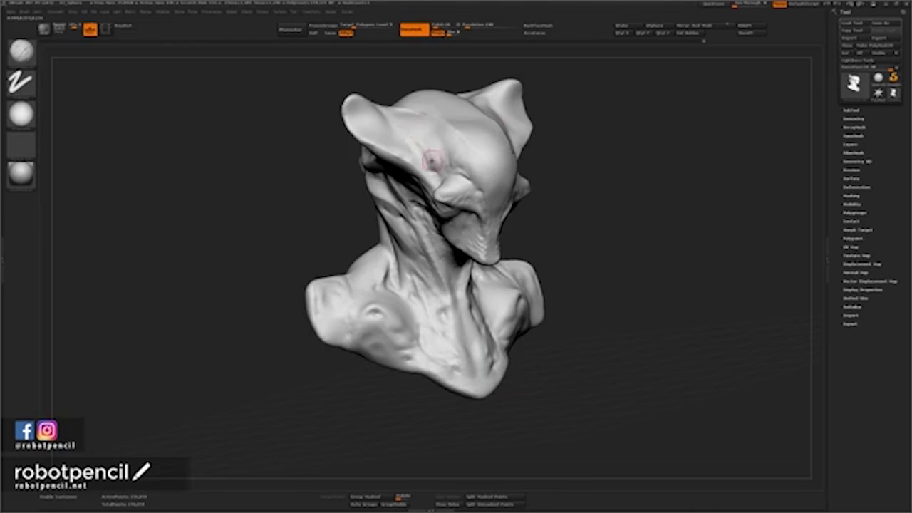
pyautogui.moveTo(432, 161); pyautogui.dragTo(409, 134)
# Reshape the tips of the brow spikes from the front with the Move brush.
pyautogui.moveTo(646, 161)
pyautogui.mouseDown()
pyautogui.moveTo(602, 158)
pyautogui.moveTo(658, 161)
pyautogui.moveTo(618, 160)
pyautogui.mouseUp()
pyautogui.press('b')
pyautogui.press('m')
pyautogui.press('v')
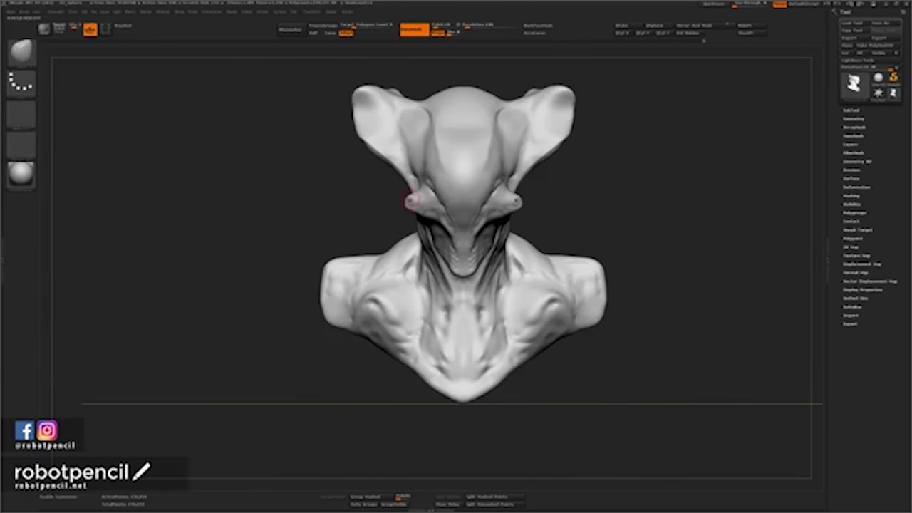
pyautogui.moveTo(412, 199)
pyautogui.mouseDown()
pyautogui.moveTo(405, 203)
pyautogui.moveTo(418, 218)
pyautogui.moveTo(430, 214)
pyautogui.moveTo(418, 238)
pyautogui.mouseUp()
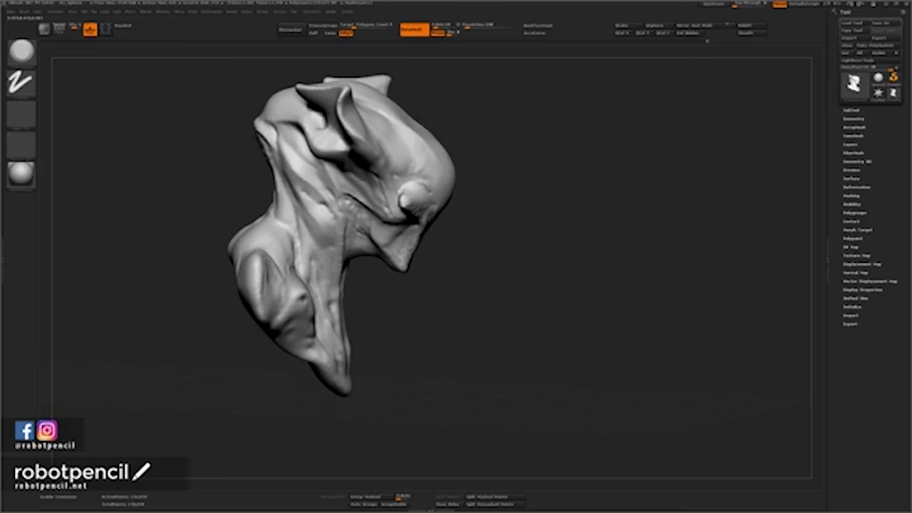
# Sharpen the ridges bordering the forehead with the DamStandard brush and smooth the surface between skull and horns.
pyautogui.moveTo(518, 190)
pyautogui.mouseDown()
pyautogui.moveTo(441, 189)
pyautogui.moveTo(513, 187)
pyautogui.moveTo(467, 193)
pyautogui.moveTo(487, 169)
pyautogui.mouseUp()
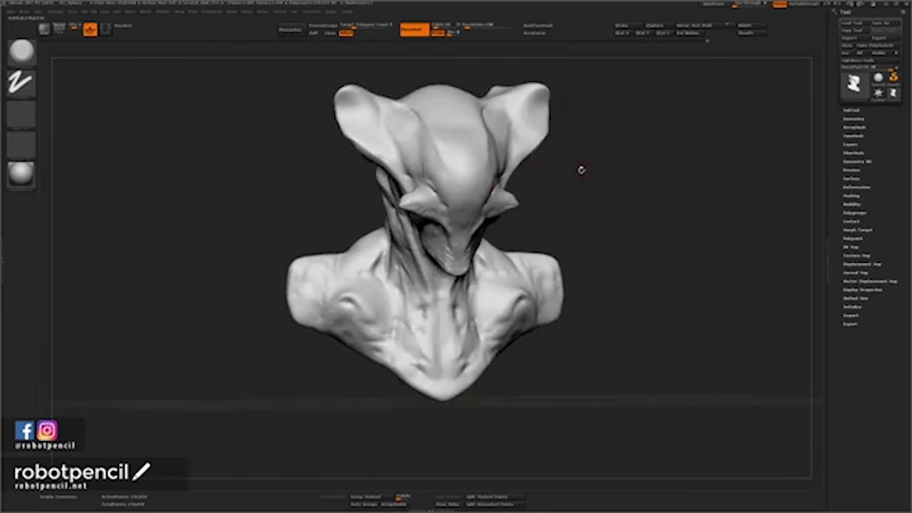
pyautogui.moveTo(580, 169); pyautogui.dragTo(541, 138)
pyautogui.press('1')
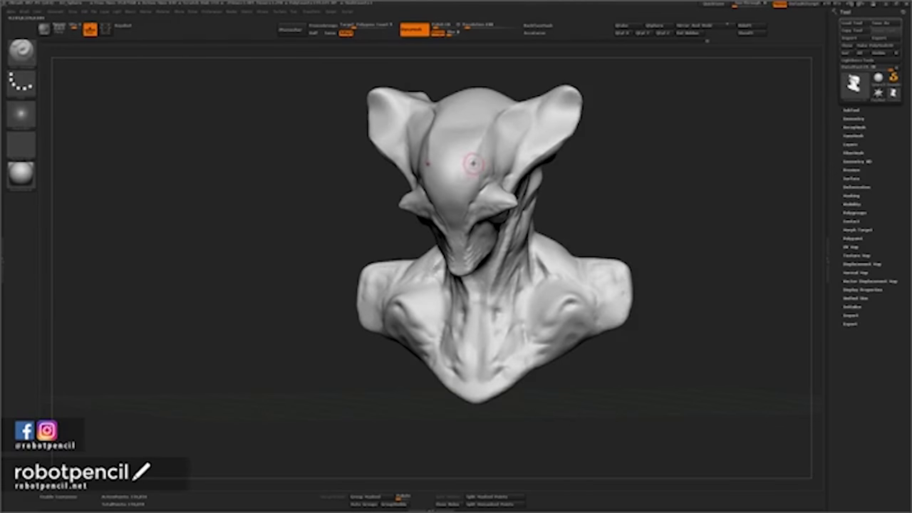
pyautogui.moveTo(473, 178); pyautogui.dragTo(472, 157)
pyautogui.moveTo(597, 176); pyautogui.dragTo(588, 205)
pyautogui.keyDown('shift'); pyautogui.moveTo(467, 165); pyautogui.dragTo(480, 141); pyautogui.keyUp('shift')
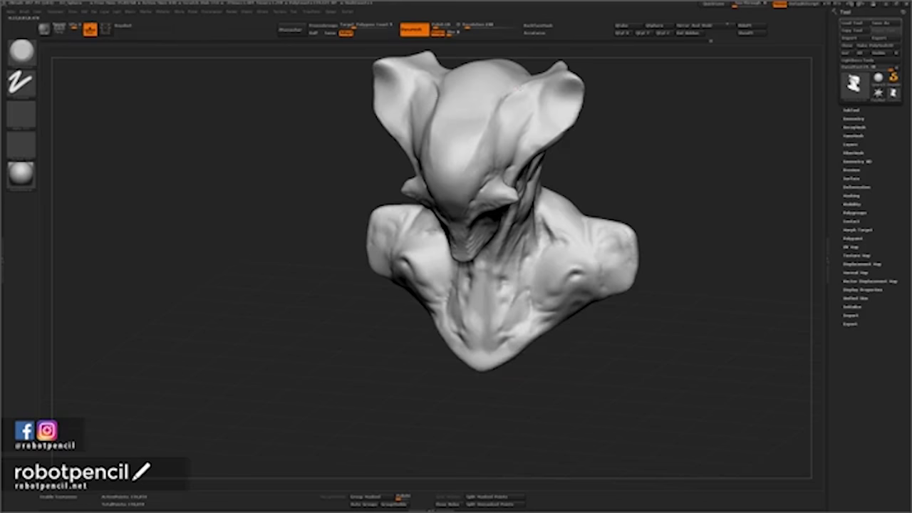
pyautogui.keyDown('shift'); pyautogui.moveTo(522, 87); pyautogui.dragTo(482, 137); pyautogui.keyUp('shift')
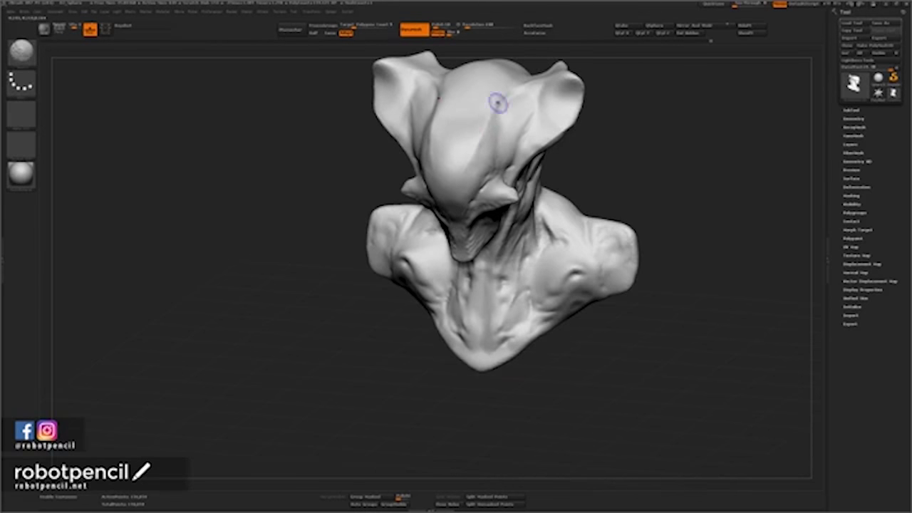
# Crease the eye hollow and cheek beneath the brow spike with the DamStandard brush.
pyautogui.moveTo(559, 174)
pyautogui.keyDown('shift'); pyautogui.mouseDown()
pyautogui.moveTo(702, 178)
pyautogui.moveTo(641, 187)
pyautogui.moveTo(649, 199)
pyautogui.moveTo(641, 187)
pyautogui.moveTo(580, 188)
pyautogui.mouseUp(); pyautogui.keyUp('shift')
pyautogui.press('ctrl')
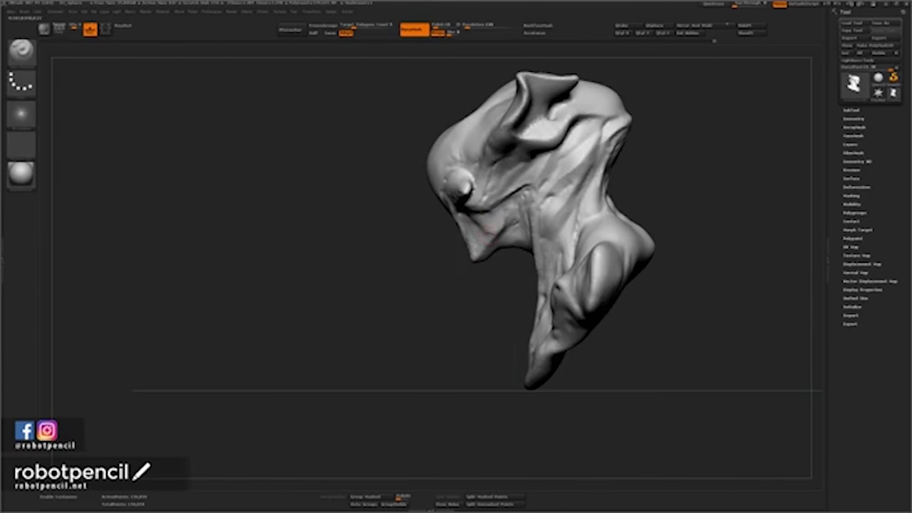
pyautogui.moveTo(482, 273); pyautogui.dragTo(528, 286)
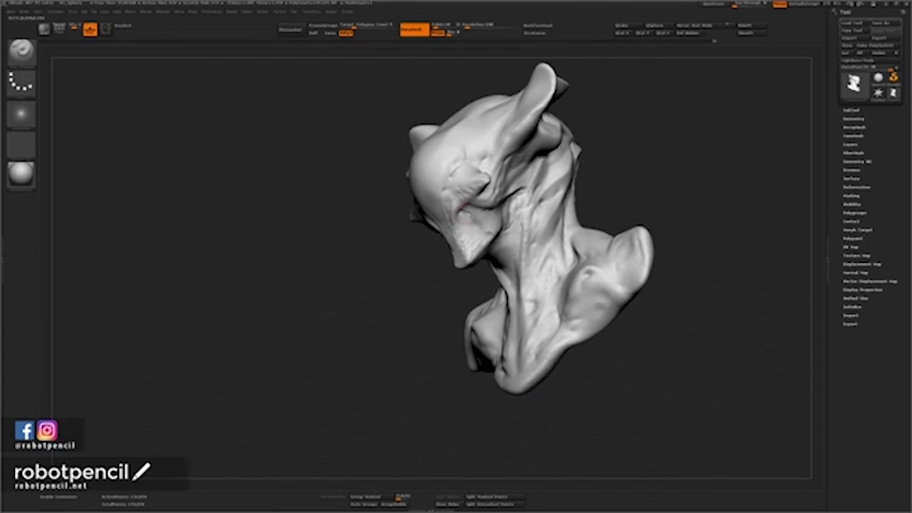
pyautogui.moveTo(463, 212); pyautogui.dragTo(483, 224)
# Smooth the side of the lower jaw and build up stringy folds connecting the jaw to the neck with the ClayBuildup brush.
pyautogui.press('ctrl')
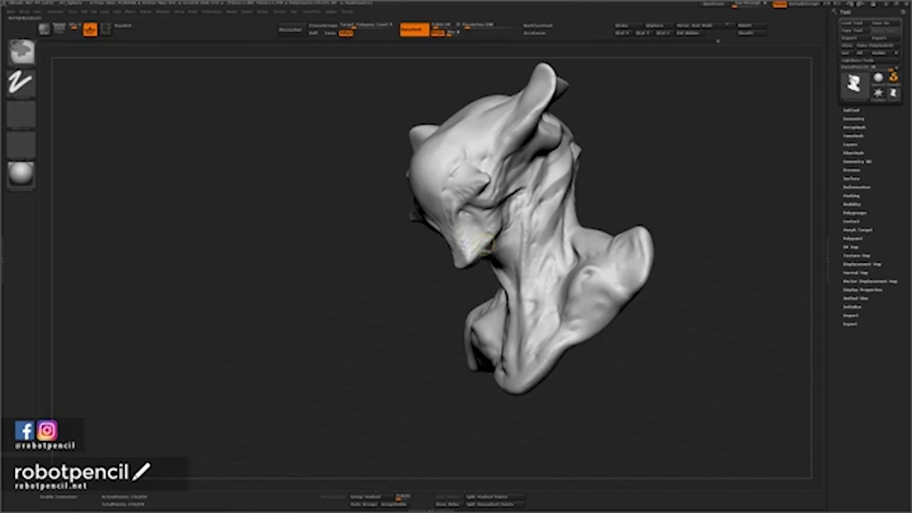
pyautogui.keyDown('shift'); pyautogui.moveTo(488, 245); pyautogui.dragTo(492, 218); pyautogui.keyUp('shift')
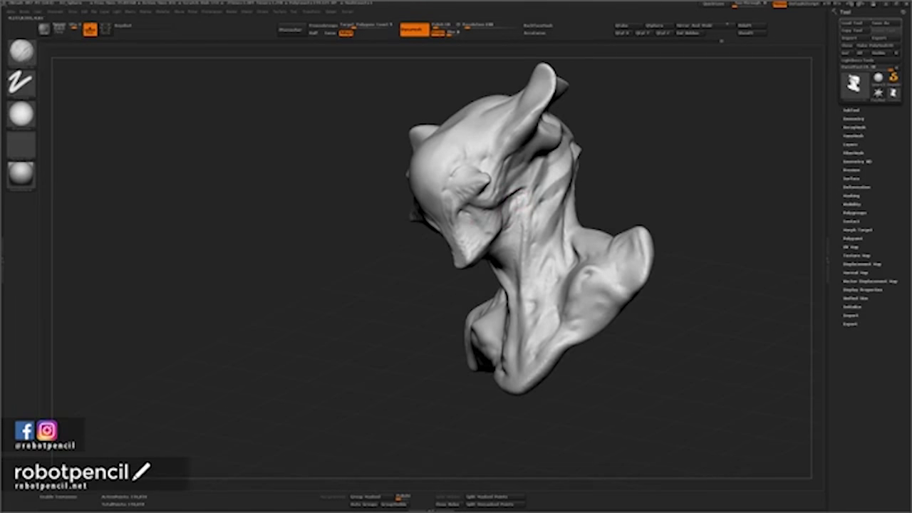
pyautogui.moveTo(520, 203); pyautogui.dragTo(504, 243)
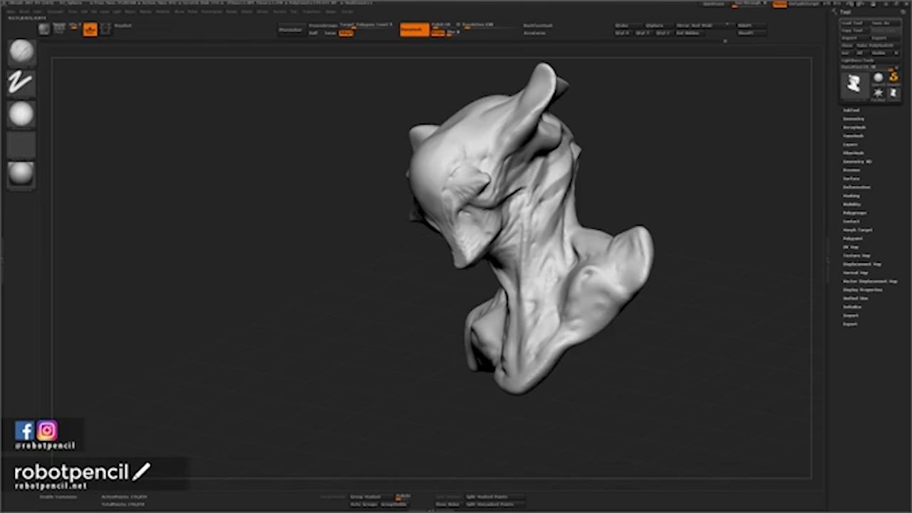
pyautogui.moveTo(466, 305)
pyautogui.mouseDown()
pyautogui.moveTo(476, 289)
pyautogui.moveTo(662, 246)
pyautogui.moveTo(701, 213)
pyautogui.moveTo(568, 216)
pyautogui.moveTo(633, 218)
pyautogui.moveTo(579, 222)
pyautogui.mouseUp()
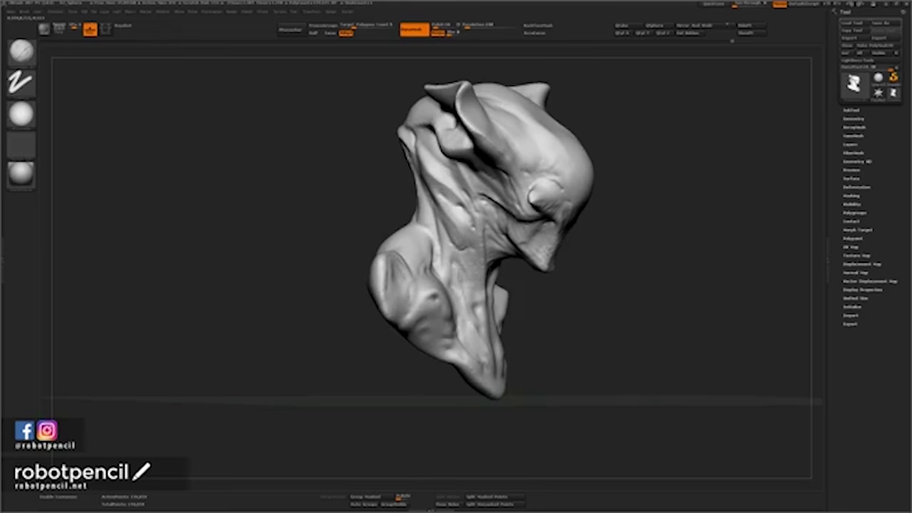
# Smooth the strand on the side of the neck below the jaw and crease it with the DamStandard brush.
pyautogui.moveTo(473, 227); pyautogui.dragTo(465, 250)
pyautogui.keyDown('shift'); pyautogui.moveTo(451, 252); pyautogui.dragTo(456, 245); pyautogui.keyUp('shift')
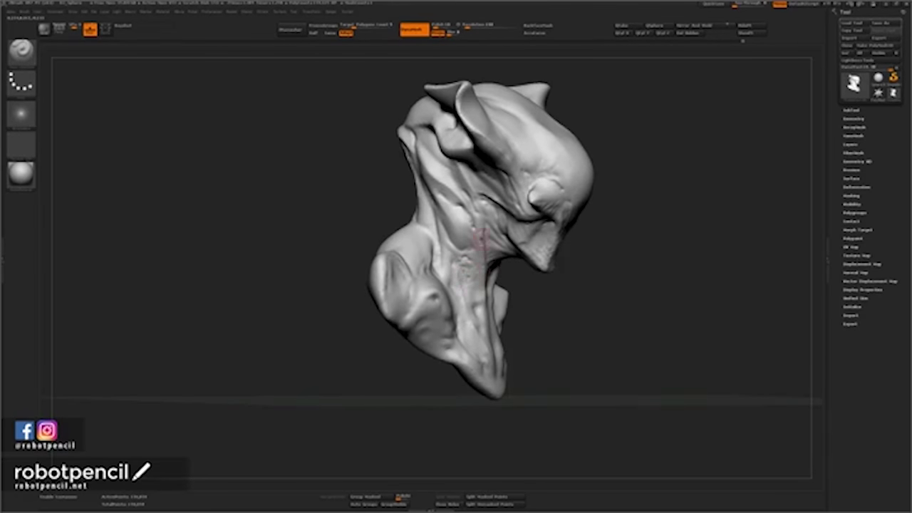
pyautogui.press('b')
pyautogui.press('s')
pyautogui.press('t')
pyautogui.moveTo(475, 231); pyautogui.dragTo(466, 269)
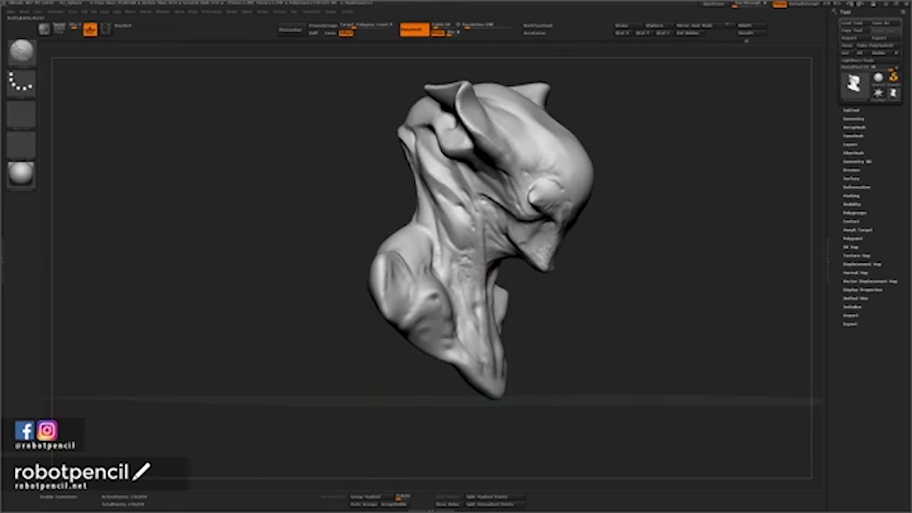
# Build up the cheek between horn and brow spike with the ClayBuildup brush and crease beneath the horn base with the DamStandard brush.
pyautogui.moveTo(641, 299)
pyautogui.mouseDown()
pyautogui.moveTo(456, 278)
pyautogui.moveTo(547, 261)
pyautogui.mouseUp()
pyautogui.moveTo(626, 222); pyautogui.dragTo(762, 235)
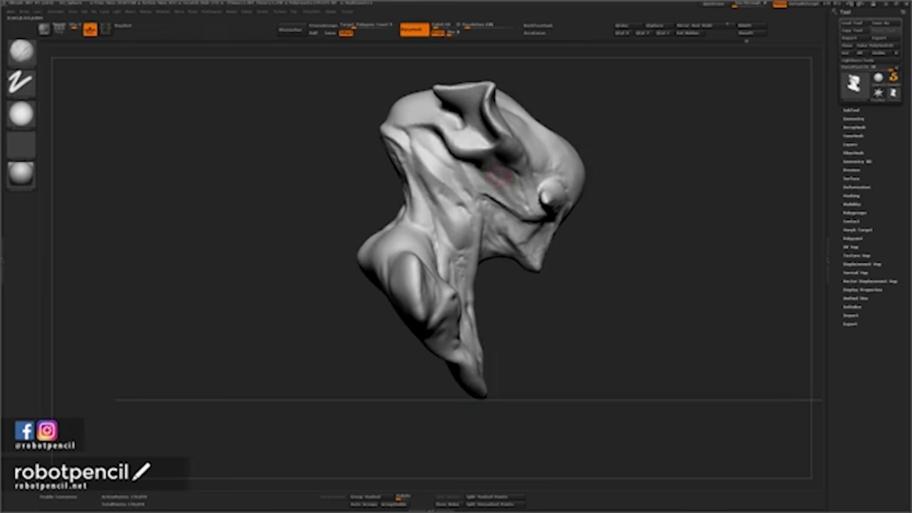
pyautogui.press('space')
pyautogui.moveTo(497, 178); pyautogui.dragTo(503, 183)
pyautogui.press('space')
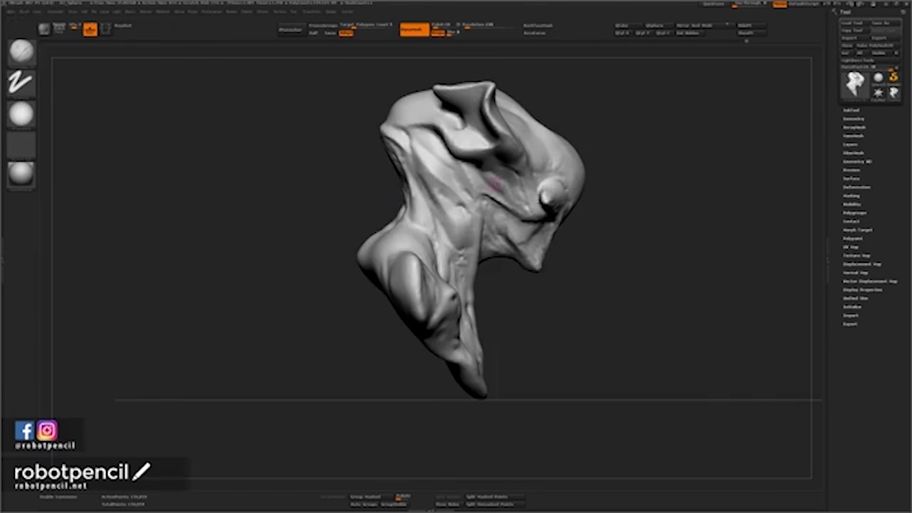
pyautogui.press('space')
pyautogui.moveTo(492, 185); pyautogui.dragTo(486, 158, button='right')
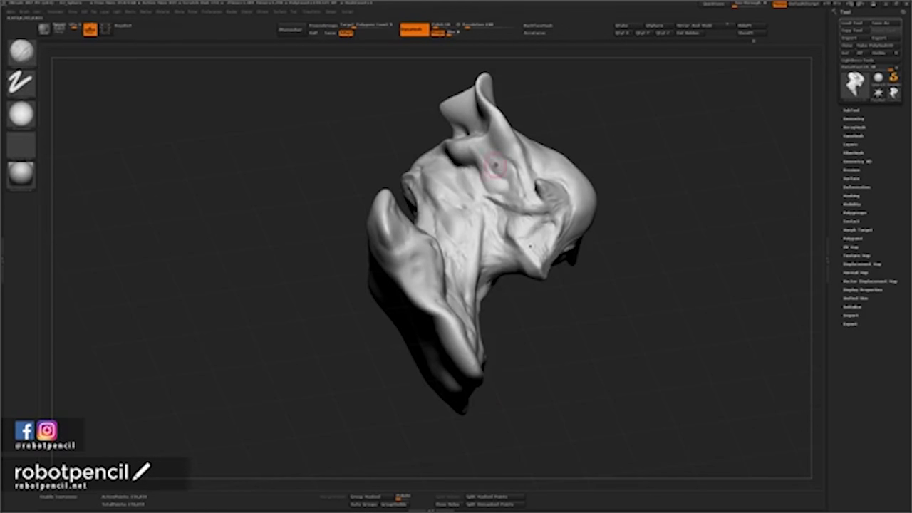
pyautogui.press('b')
pyautogui.press('d')
pyautogui.press('s')
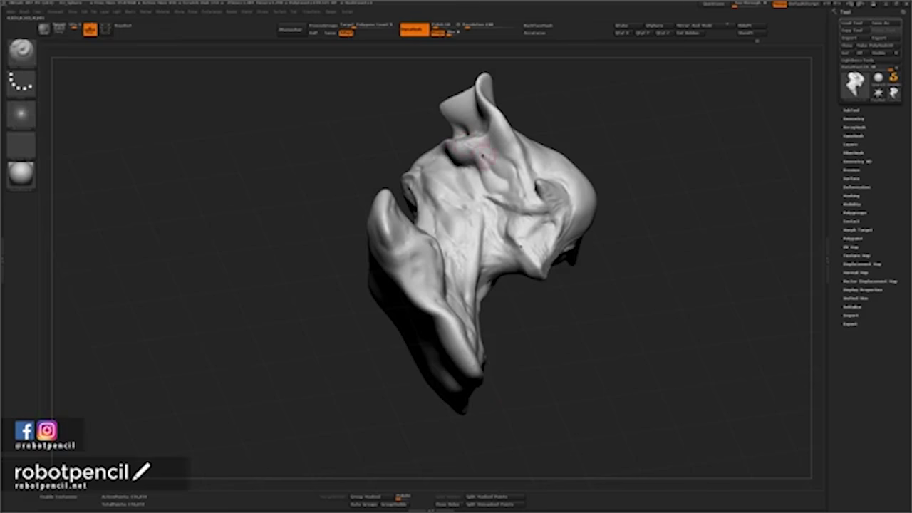
# Redo the curved fold on the chest beside the shoulder with the DamStandard brush and smooth its inner edge.
pyautogui.moveTo(623, 138)
pyautogui.mouseDown()
pyautogui.moveTo(650, 146)
pyautogui.moveTo(605, 186)
pyautogui.moveTo(645, 143)
pyautogui.moveTo(676, 171)
pyautogui.moveTo(682, 150)
pyautogui.moveTo(617, 135)
pyautogui.moveTo(686, 159)
pyautogui.moveTo(681, 177)
pyautogui.moveTo(646, 171)
pyautogui.mouseUp()
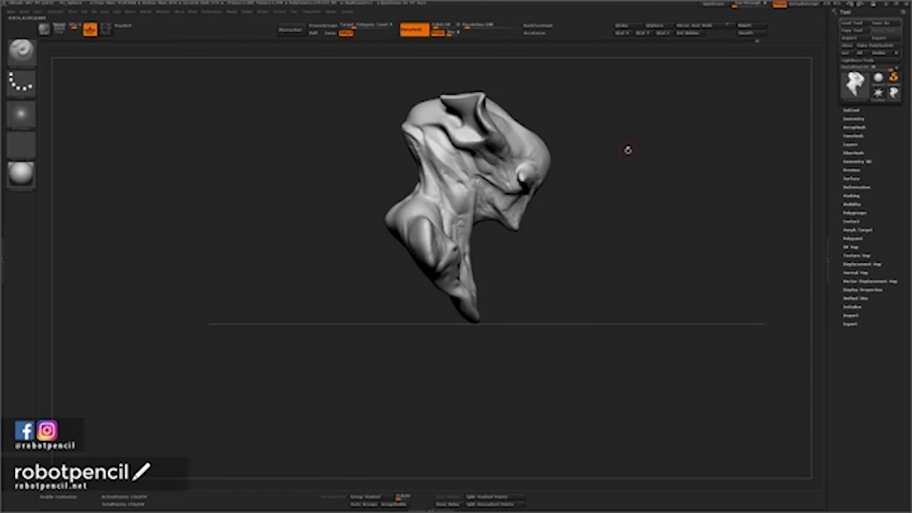
pyautogui.moveTo(561, 204); pyautogui.dragTo(522, 286)
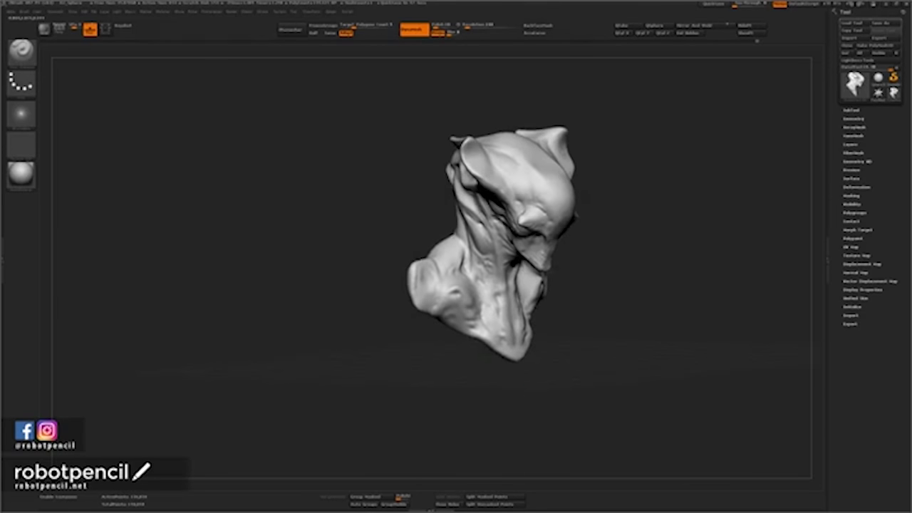
pyautogui.keyDown('alt'); pyautogui.moveTo(603, 243); pyautogui.dragTo(666, 267); pyautogui.keyUp('alt')
pyautogui.keyDown('alt'); pyautogui.moveTo(666, 267); pyautogui.dragTo(616, 225); pyautogui.keyUp('alt')
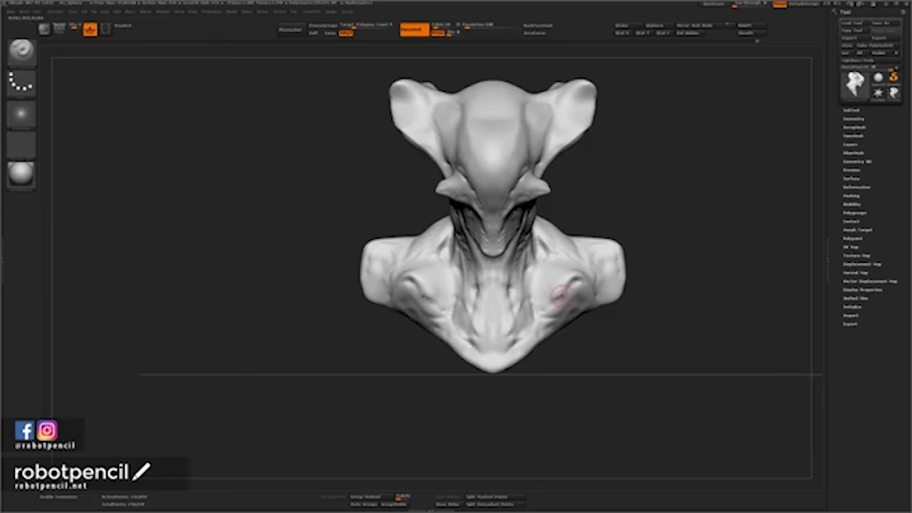
pyautogui.hotkey('ctrl', 'z')
pyautogui.moveTo(579, 279)
pyautogui.mouseDown()
pyautogui.moveTo(549, 299)
pyautogui.moveTo(582, 271)
pyautogui.moveTo(564, 286)
pyautogui.moveTo(580, 286)
pyautogui.moveTo(541, 317)
pyautogui.mouseUp()
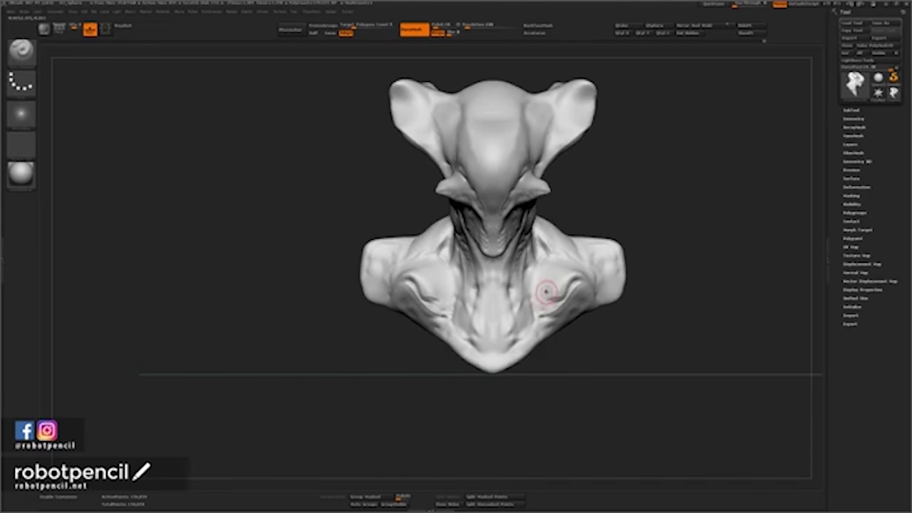
pyautogui.press('ctrl')
pyautogui.press('space')
pyautogui.keyDown('shift'); pyautogui.moveTo(559, 290); pyautogui.dragTo(546, 278); pyautogui.keyUp('shift')
# Build up the muscle forms over the sternum and lower chest with the ClayBuildup brush.
pyautogui.moveTo(712, 238)
pyautogui.mouseDown()
pyautogui.moveTo(697, 259)
pyautogui.moveTo(642, 246)
pyautogui.moveTo(606, 276)
pyautogui.mouseUp()
pyautogui.moveTo(639, 233); pyautogui.dragTo(698, 214)
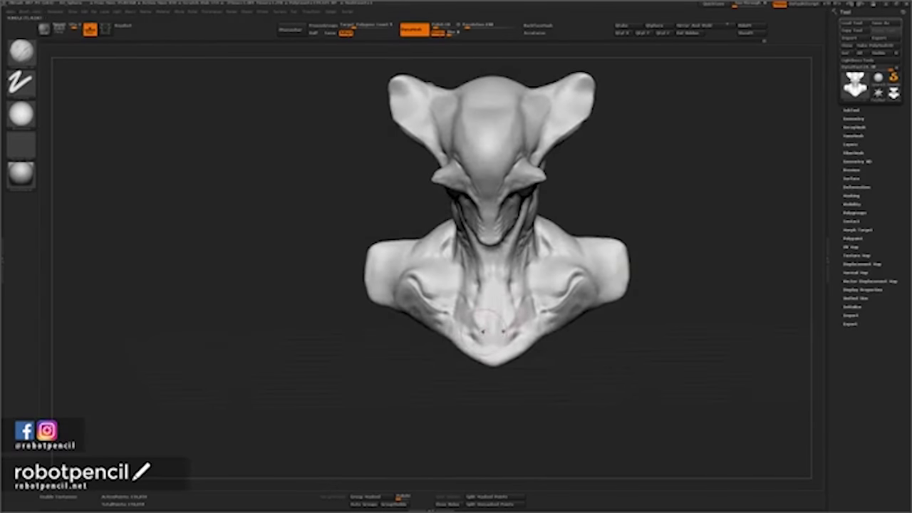
pyautogui.moveTo(482, 331); pyautogui.dragTo(501, 305)
pyautogui.press('space')
pyautogui.moveTo(542, 284)
pyautogui.mouseDown()
pyautogui.moveTo(527, 285)
pyautogui.moveTo(517, 328)
pyautogui.moveTo(526, 333)
pyautogui.moveTo(516, 334)
pyautogui.moveTo(523, 336)
pyautogui.moveTo(521, 316)
pyautogui.moveTo(487, 335)
pyautogui.moveTo(482, 325)
pyautogui.mouseUp()
# Carve thin creases between the muscle strands along the lower chest with the DamStandard brush.
pyautogui.press('b')
pyautogui.press('d')
pyautogui.press('s')
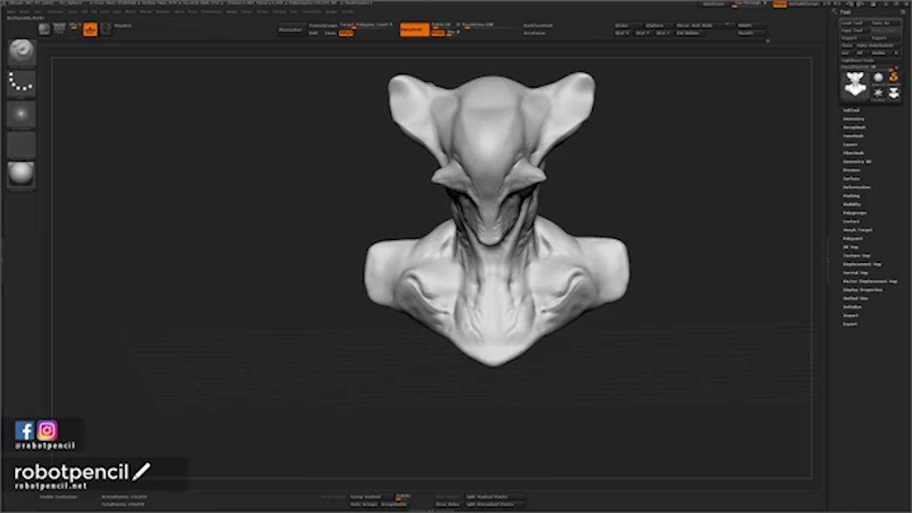
pyautogui.moveTo(458, 331)
pyautogui.mouseDown()
pyautogui.moveTo(453, 321)
pyautogui.moveTo(477, 354)
pyautogui.mouseUp()
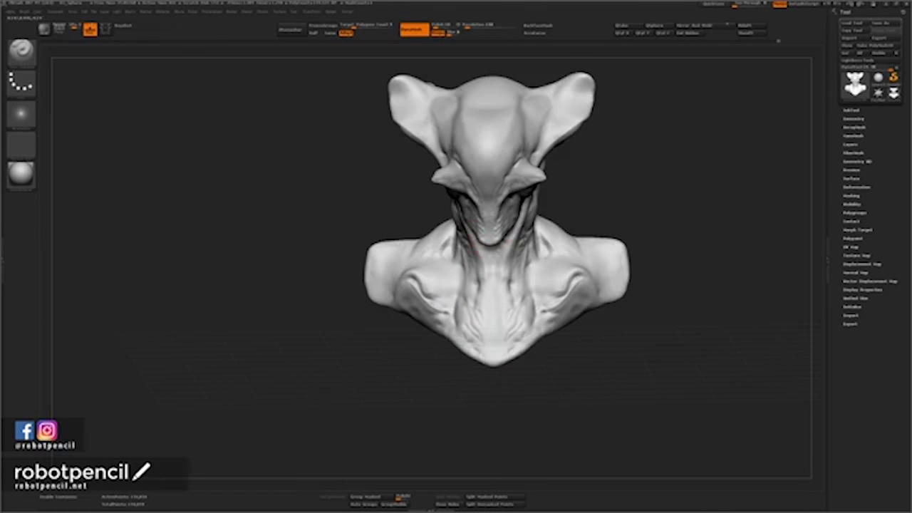
# Cut creases down the front of the neck and ridges along the centre of the throat.
pyautogui.moveTo(472, 243); pyautogui.dragTo(483, 297)
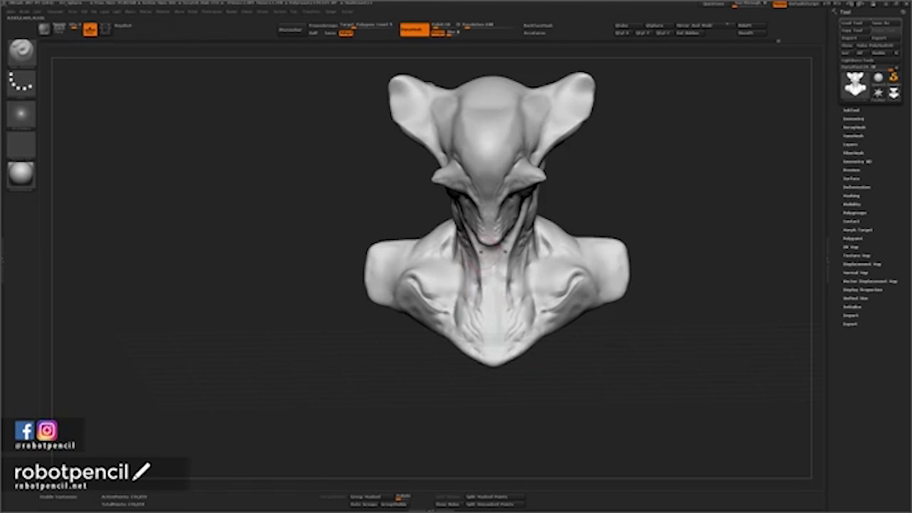
pyautogui.moveTo(484, 282); pyautogui.dragTo(488, 190, button='right')
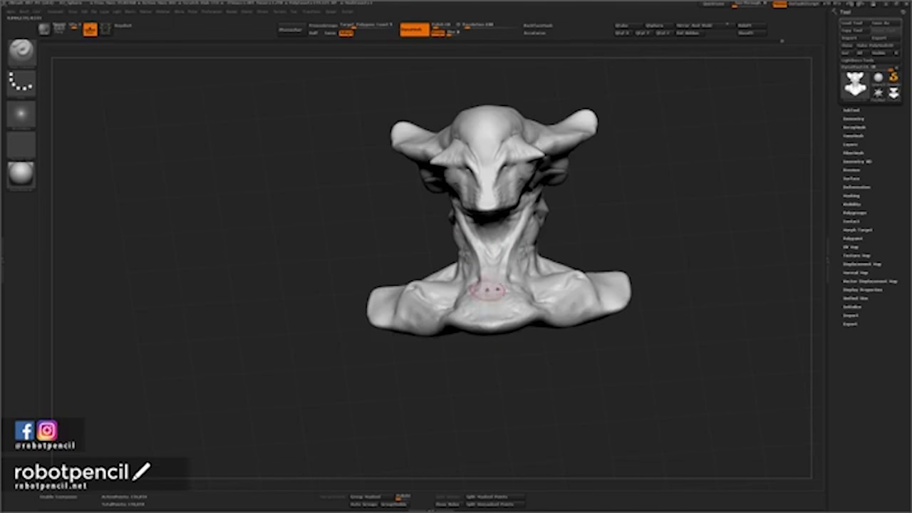
pyautogui.moveTo(488, 291); pyautogui.dragTo(493, 334, button='right')
pyautogui.moveTo(492, 305); pyautogui.dragTo(493, 271)
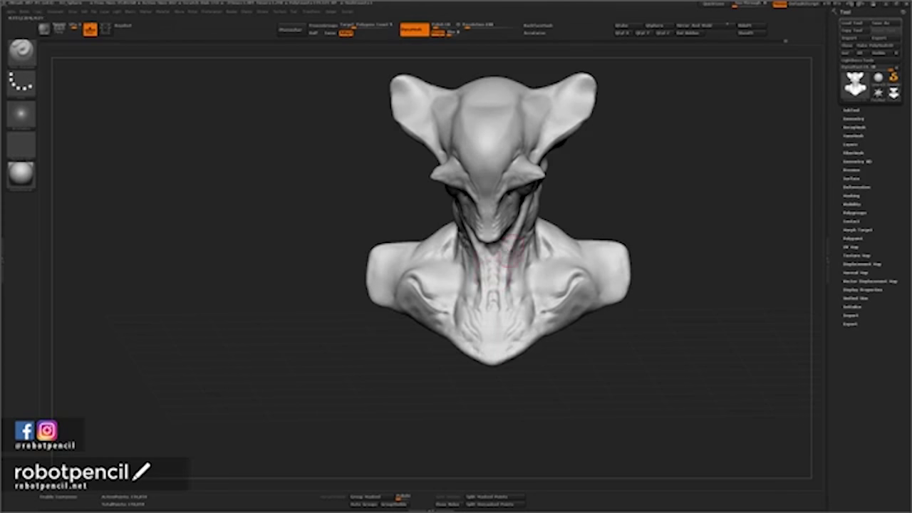
# Crease the side of the neck with the DamStandard brush and build up skin folds across it with the ClayBuildup brush.
pyautogui.moveTo(631, 205)
pyautogui.mouseDown()
pyautogui.moveTo(648, 202)
pyautogui.moveTo(605, 205)
pyautogui.mouseUp()
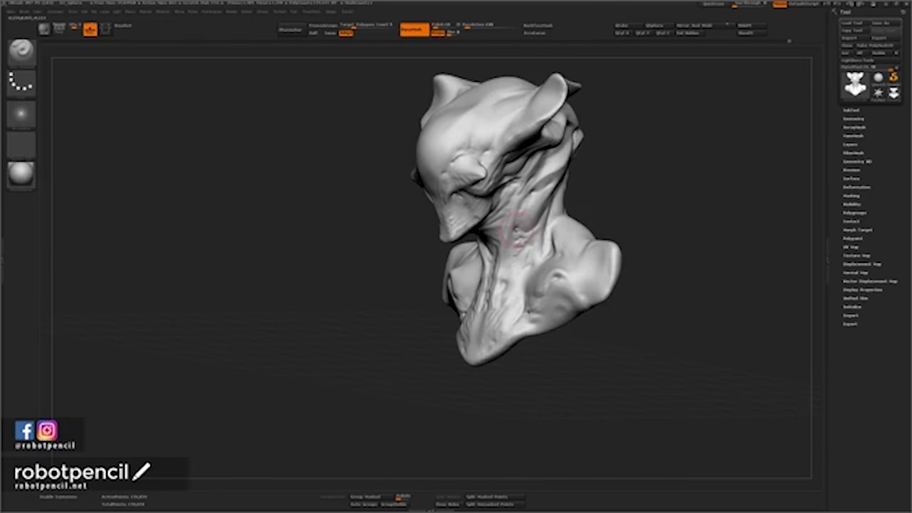
pyautogui.moveTo(519, 207); pyautogui.dragTo(522, 215)
pyautogui.moveTo(509, 246); pyautogui.dragTo(513, 260)
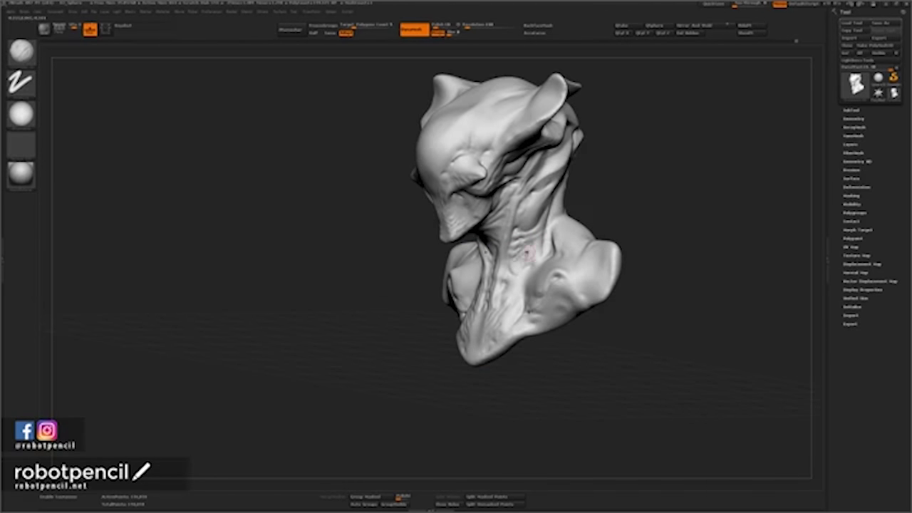
pyautogui.moveTo(528, 255); pyautogui.dragTo(539, 254)
pyautogui.moveTo(652, 208)
pyautogui.mouseDown()
pyautogui.moveTo(699, 206)
pyautogui.moveTo(652, 210)
pyautogui.mouseUp()
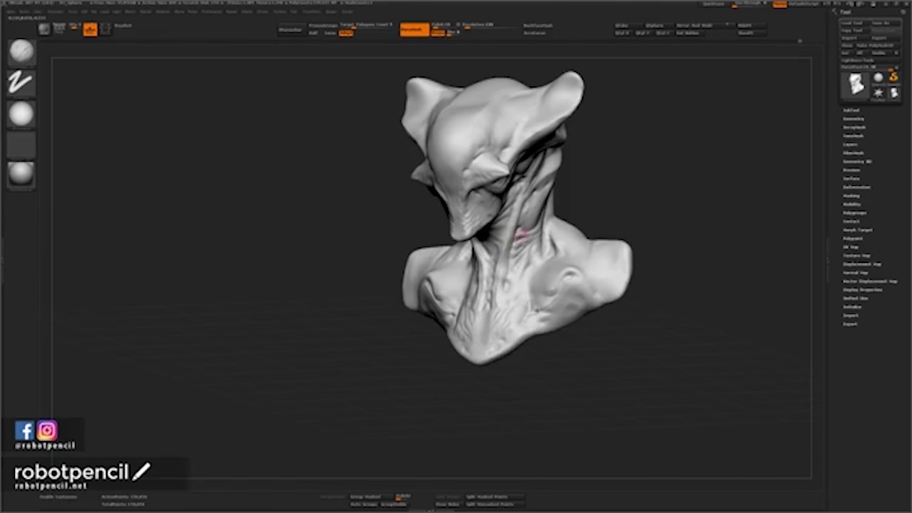
pyautogui.press('space')
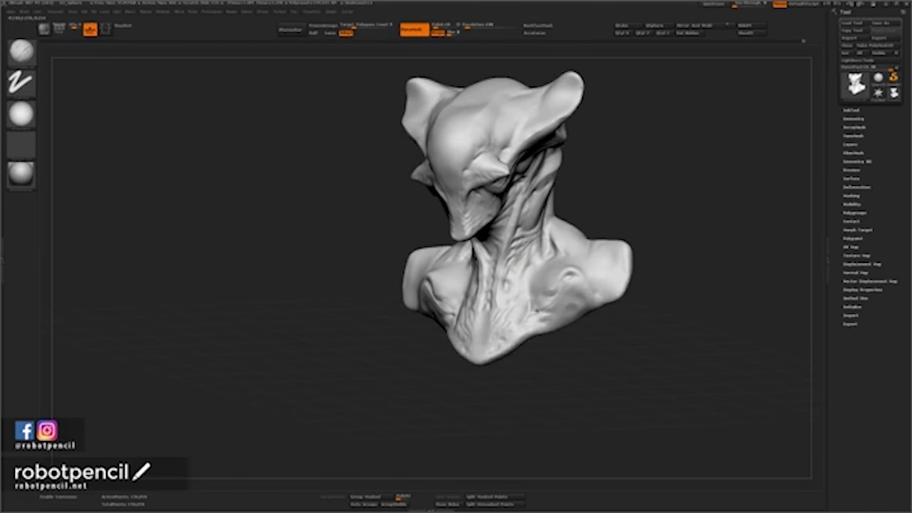
# Build up the tendons along the side and back of the neck with the ClayBuildup brush.
pyautogui.moveTo(635, 197)
pyautogui.mouseDown()
pyautogui.moveTo(613, 193)
pyautogui.moveTo(647, 190)
pyautogui.moveTo(647, 199)
pyautogui.moveTo(604, 196)
pyautogui.moveTo(633, 199)
pyautogui.mouseUp()
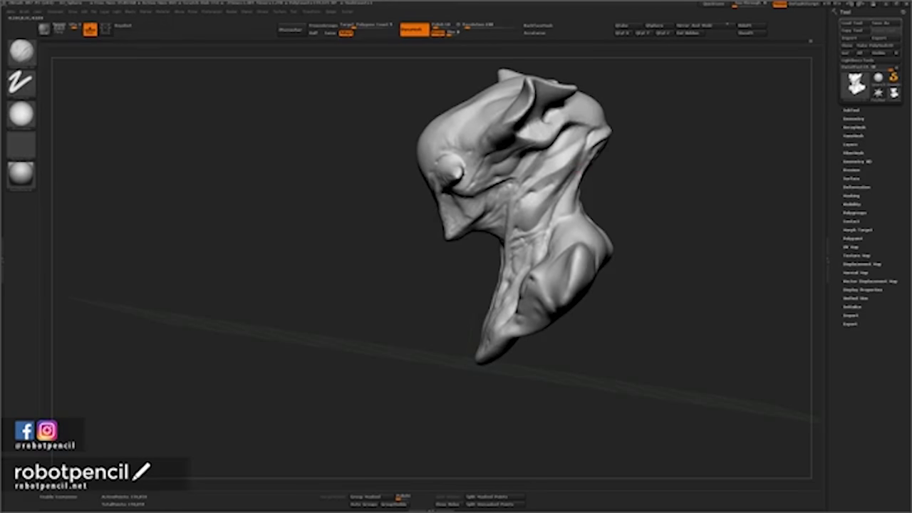
pyautogui.press('space')
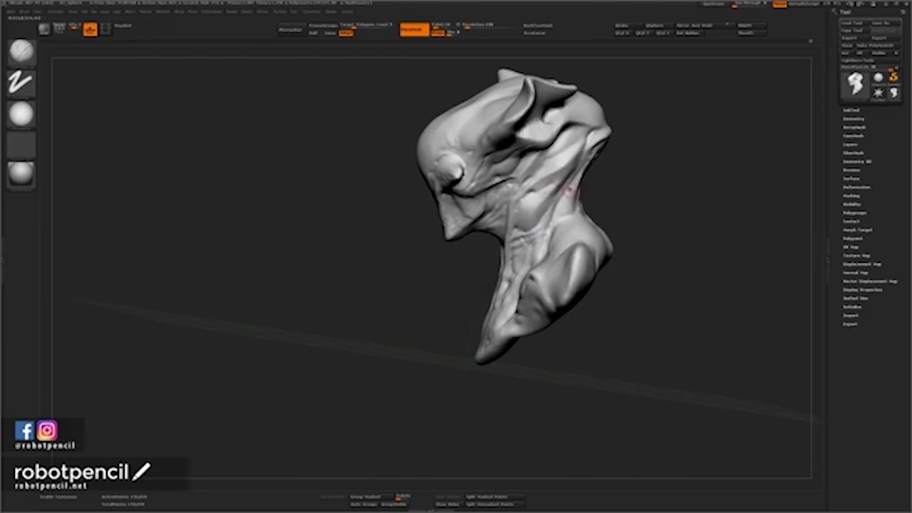
pyautogui.moveTo(576, 187); pyautogui.dragTo(581, 170)
pyautogui.moveTo(681, 169); pyautogui.dragTo(651, 190)
pyautogui.press('space')
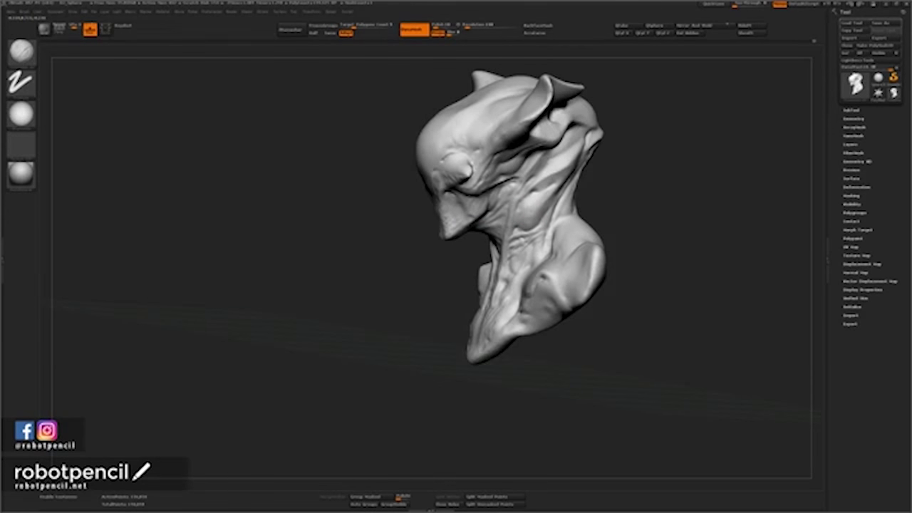
# Add volume to the upper surfaces of the brow spikes from the front with the ClayBuildup brush.
pyautogui.moveTo(630, 188)
pyautogui.mouseDown()
pyautogui.moveTo(687, 178)
pyautogui.moveTo(657, 191)
pyautogui.moveTo(688, 190)
pyautogui.moveTo(648, 187)
pyautogui.moveTo(651, 176)
pyautogui.moveTo(704, 158)
pyautogui.mouseUp()
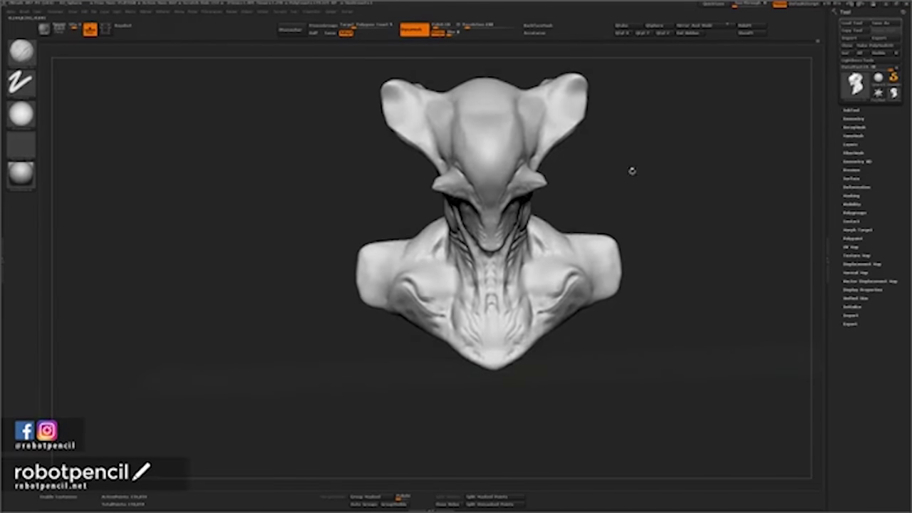
pyautogui.press('b')
pyautogui.press('d')
pyautogui.press('s')
pyautogui.press('b')
pyautogui.press('c')
pyautogui.press('b')
pyautogui.moveTo(529, 184); pyautogui.dragTo(524, 186)
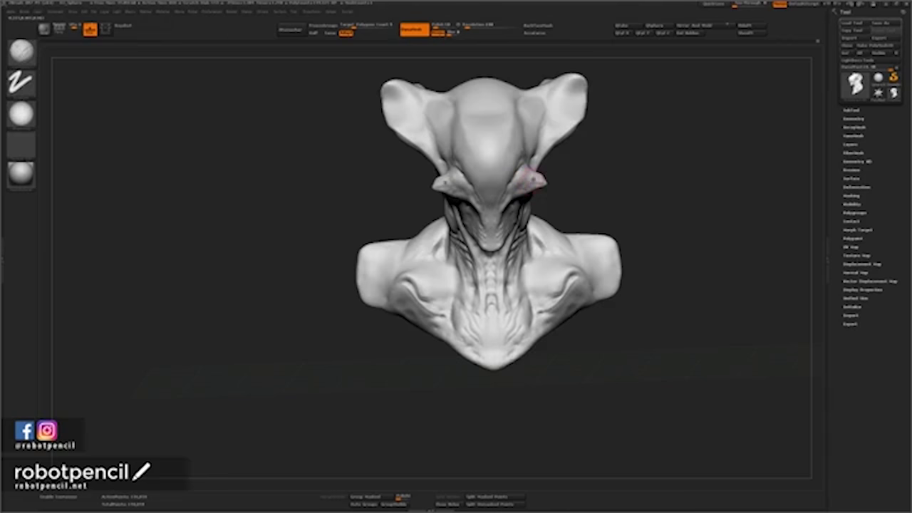
pyautogui.press('space')
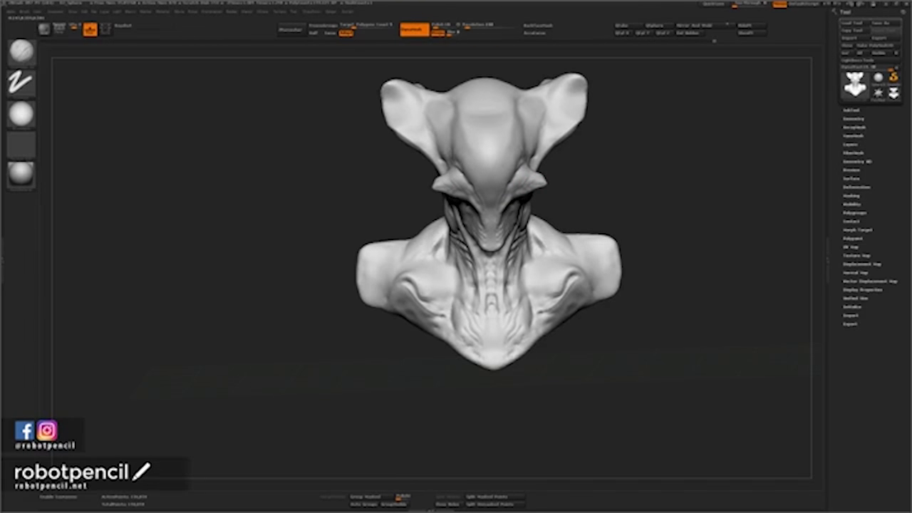
pyautogui.press('shift')
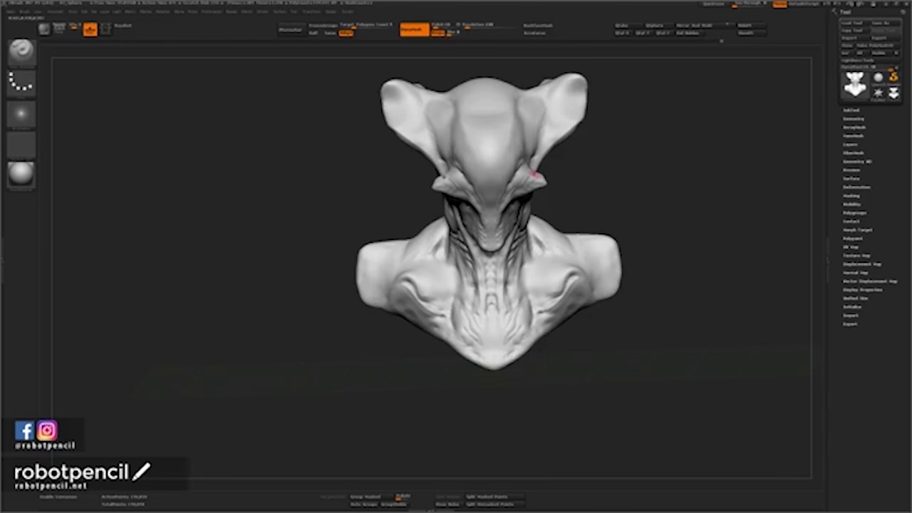
# Refine the area behind the brow spike from the side with the ClayBuildup brush and crease around its base with the DamStandard brush.
pyautogui.moveTo(605, 174)
pyautogui.mouseDown()
pyautogui.moveTo(545, 203)
pyautogui.moveTo(570, 185)
pyautogui.mouseUp()
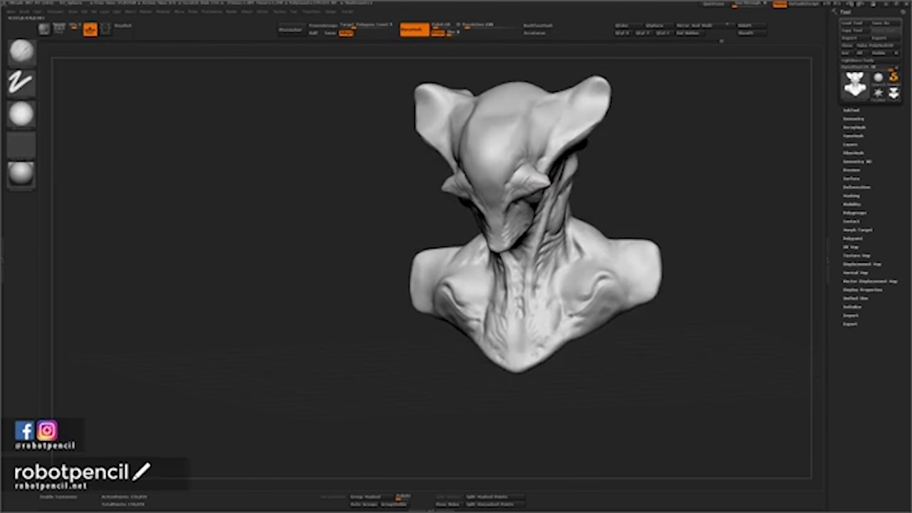
pyautogui.moveTo(632, 174); pyautogui.dragTo(687, 174)
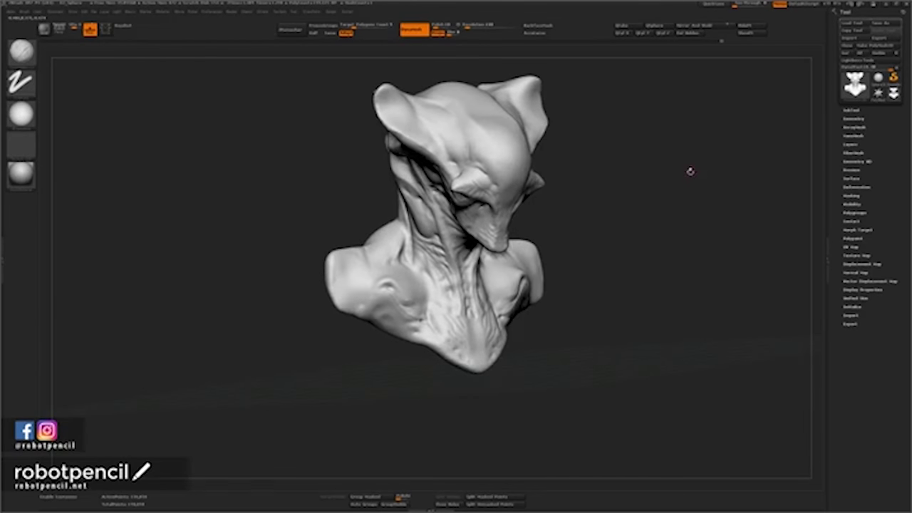
pyautogui.moveTo(642, 209)
pyautogui.keyDown('shift'); pyautogui.mouseDown()
pyautogui.moveTo(559, 196)
pyautogui.moveTo(639, 202)
pyautogui.moveTo(524, 214)
pyautogui.moveTo(534, 215)
pyautogui.moveTo(524, 204)
pyautogui.moveTo(682, 207)
pyautogui.mouseUp(); pyautogui.keyUp('shift')
pyautogui.press('space')
pyautogui.click(549, 180)
pyautogui.press('shift')
pyautogui.press('b')
pyautogui.press('d')
pyautogui.press('s')
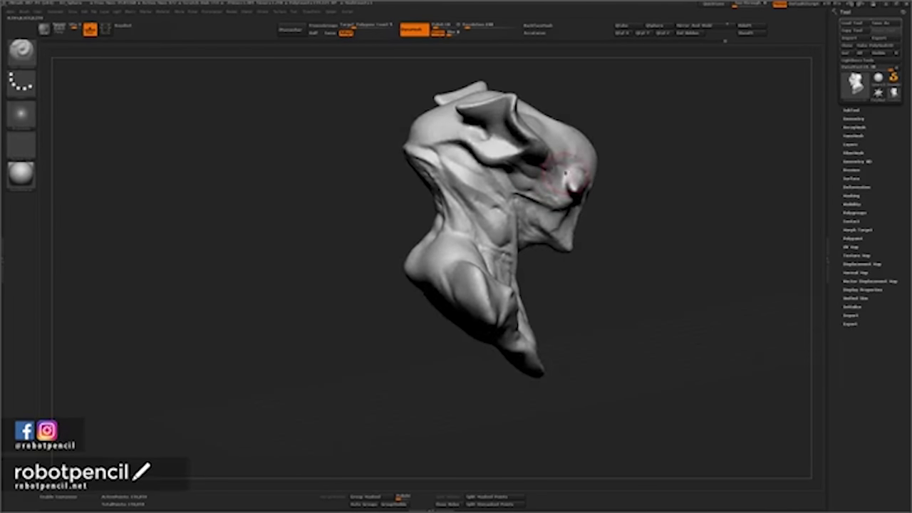
pyautogui.press('space')
pyautogui.click(545, 180)
pyautogui.moveTo(569, 155); pyautogui.dragTo(570, 159)
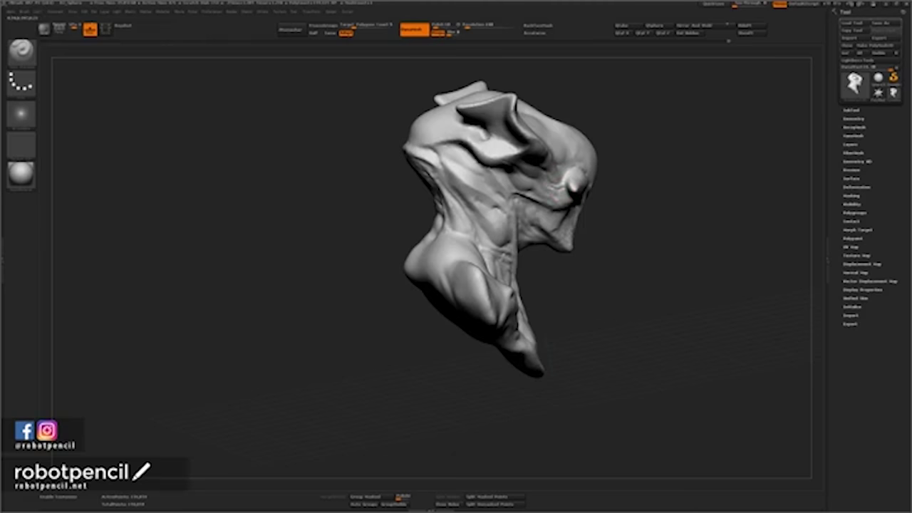
# Crease the side of the forehead above the brow spike with the DamStandard brush and smooth the hollow between skull and horn.
pyautogui.moveTo(687, 203); pyautogui.dragTo(602, 182)
pyautogui.moveTo(694, 154)
pyautogui.keyDown('alt'); pyautogui.mouseDown()
pyautogui.moveTo(568, 189)
pyautogui.moveTo(629, 176)
pyautogui.moveTo(646, 185)
pyautogui.mouseUp(); pyautogui.keyUp('alt')
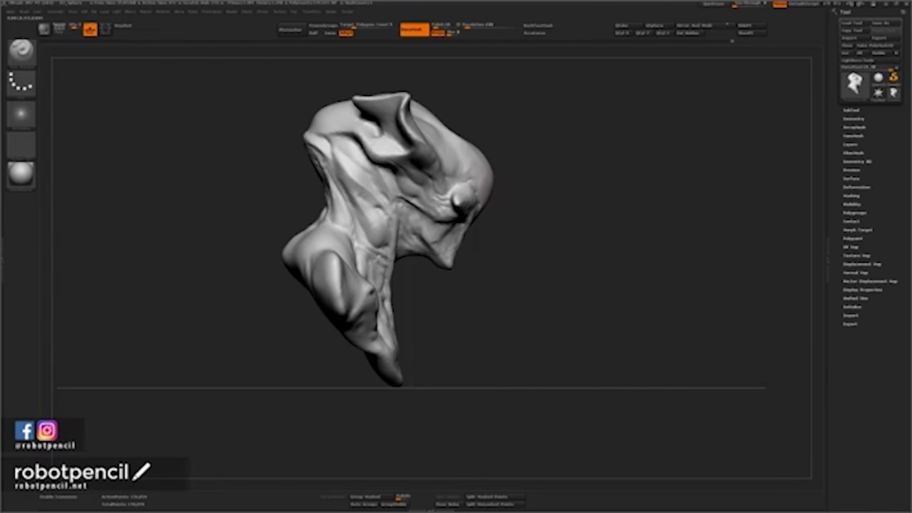
pyautogui.moveTo(627, 187); pyautogui.dragTo(552, 196)
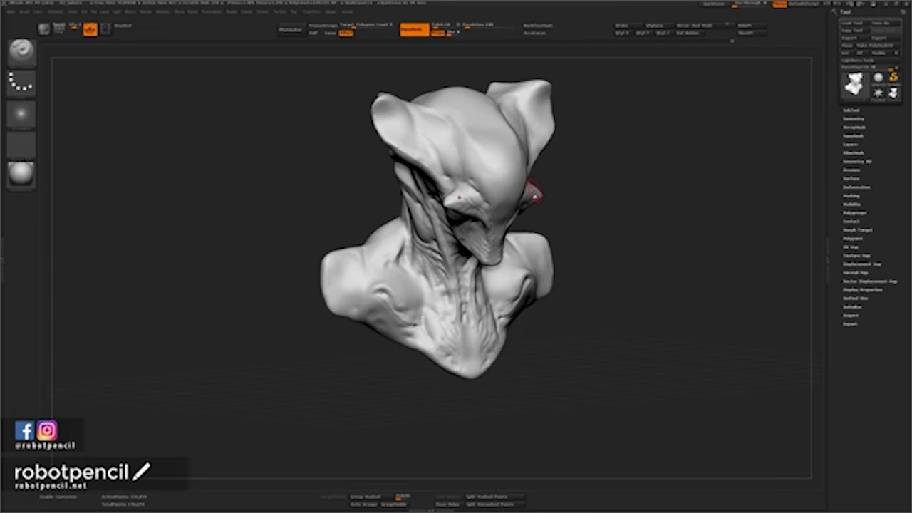
pyautogui.press('space')
pyautogui.moveTo(449, 168); pyautogui.dragTo(444, 180)
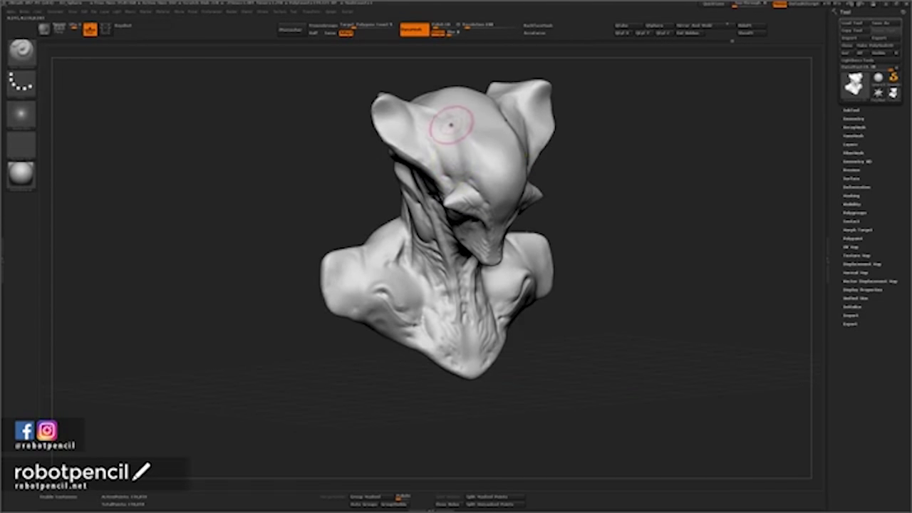
pyautogui.moveTo(670, 159)
pyautogui.mouseDown()
pyautogui.moveTo(641, 207)
pyautogui.moveTo(652, 171)
pyautogui.mouseUp()
pyautogui.keyDown('shift'); pyautogui.moveTo(532, 141); pyautogui.dragTo(530, 152); pyautogui.keyUp('shift')
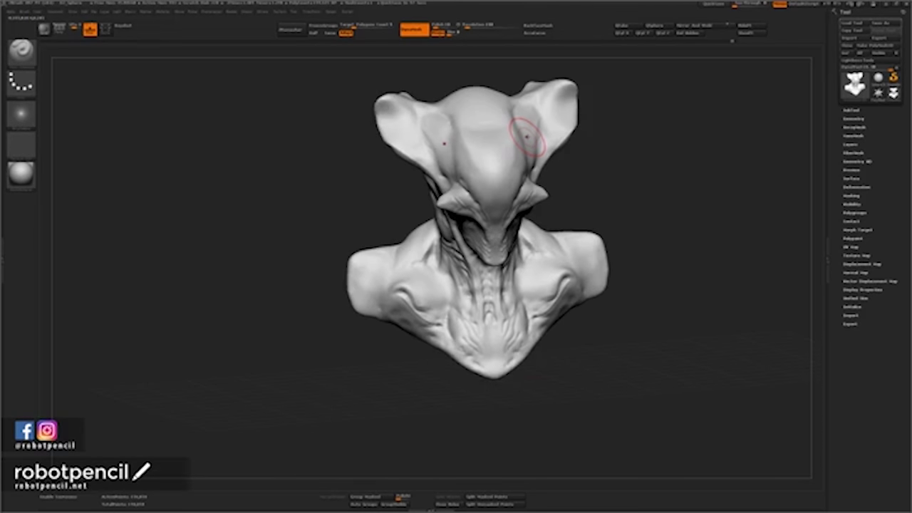
# Refine the hollow on the outer side of the horn from behind with a short DamStandard stroke.
pyautogui.moveTo(411, 187)
pyautogui.mouseDown()
pyautogui.moveTo(439, 171)
pyautogui.moveTo(497, 107)
pyautogui.moveTo(485, 84)
pyautogui.mouseUp()
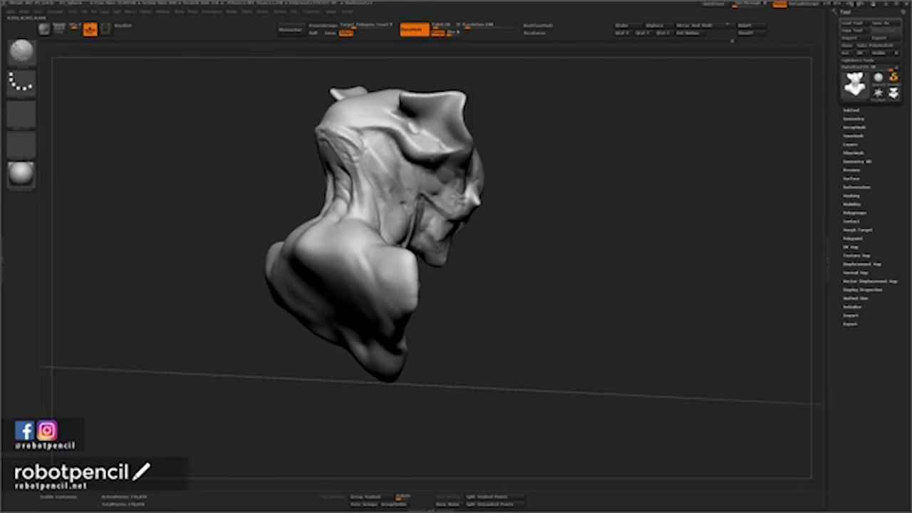
pyautogui.press('1')
pyautogui.moveTo(421, 127); pyautogui.dragTo(435, 136)
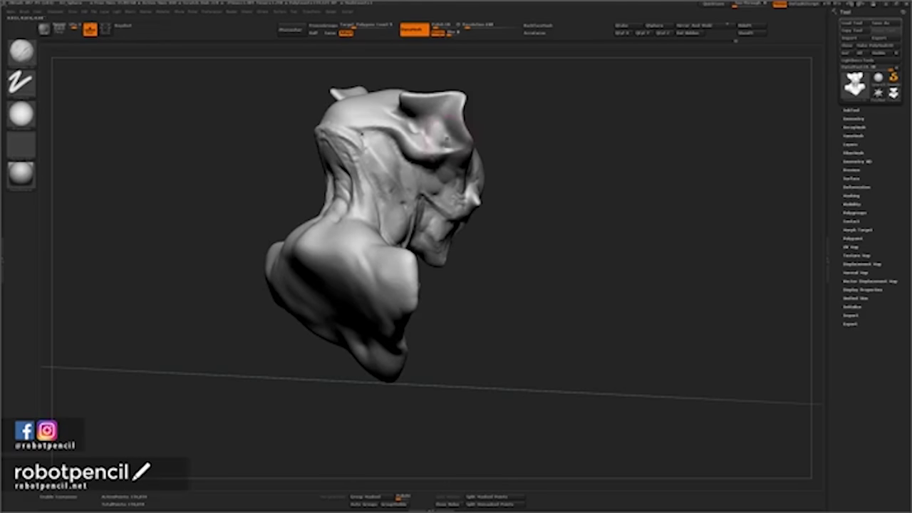
pyautogui.press('space')
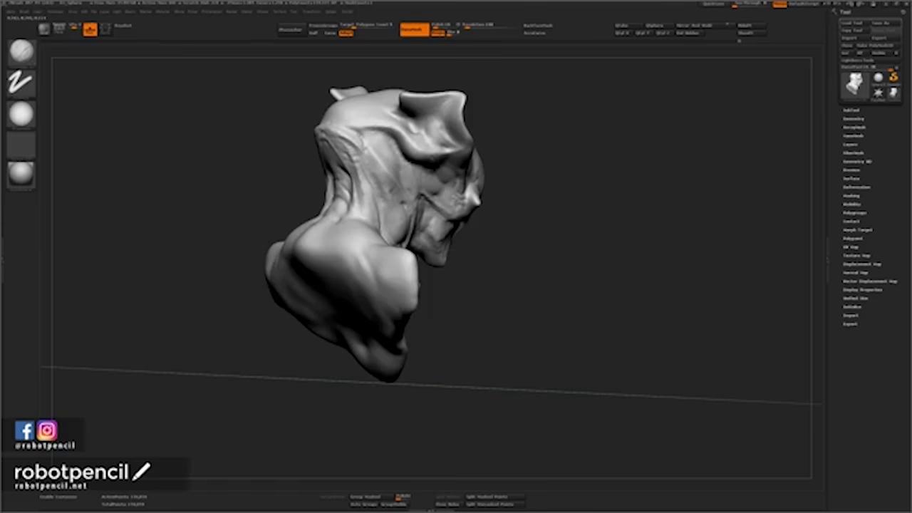
pyautogui.press('1')
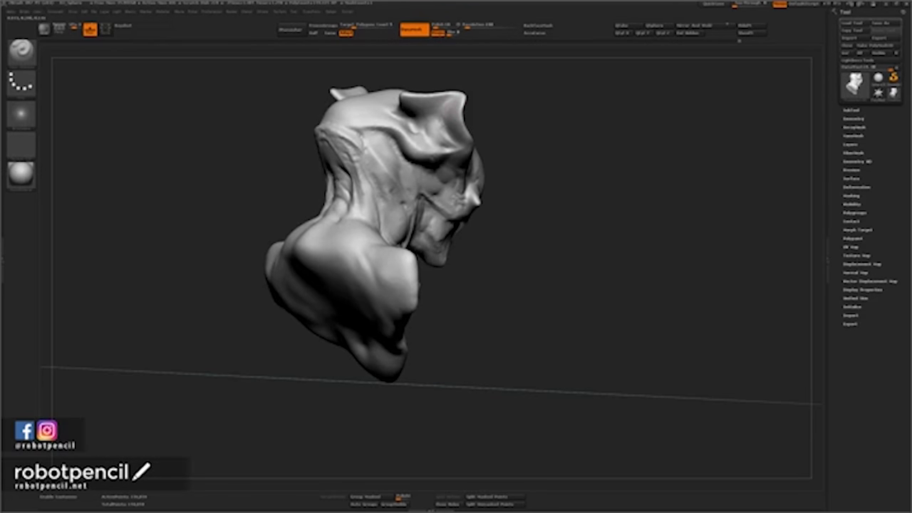
pyautogui.moveTo(492, 104)
pyautogui.mouseDown()
pyautogui.moveTo(525, 120)
pyautogui.moveTo(399, 128)
pyautogui.moveTo(477, 142)
pyautogui.moveTo(435, 121)
pyautogui.moveTo(450, 101)
pyautogui.mouseUp()
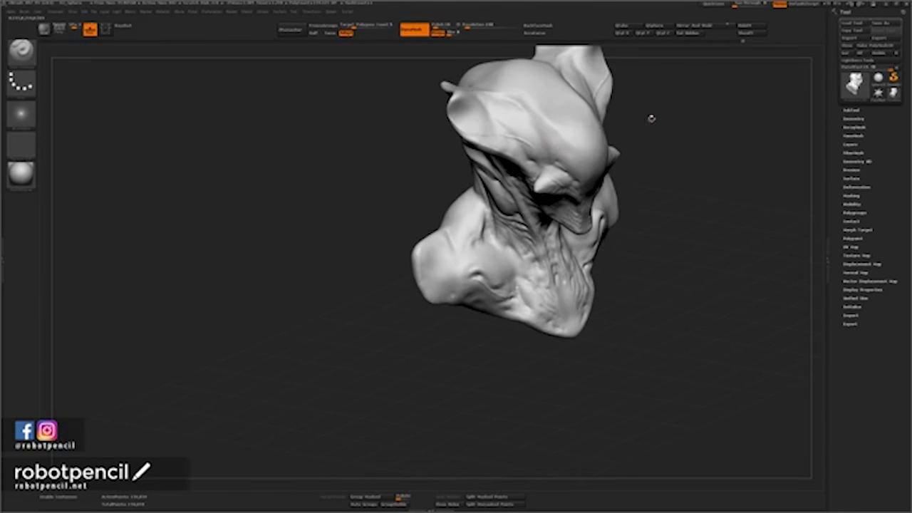
# Build up folds along the front of the horn with the ClayBuildup brush and smooth between them.
pyautogui.moveTo(653, 119); pyautogui.dragTo(698, 109)
pyautogui.moveTo(521, 141); pyautogui.dragTo(522, 142)
pyautogui.moveTo(695, 124)
pyautogui.mouseDown()
pyautogui.moveTo(659, 118)
pyautogui.moveTo(696, 116)
pyautogui.moveTo(718, 132)
pyautogui.moveTo(676, 124)
pyautogui.mouseUp()
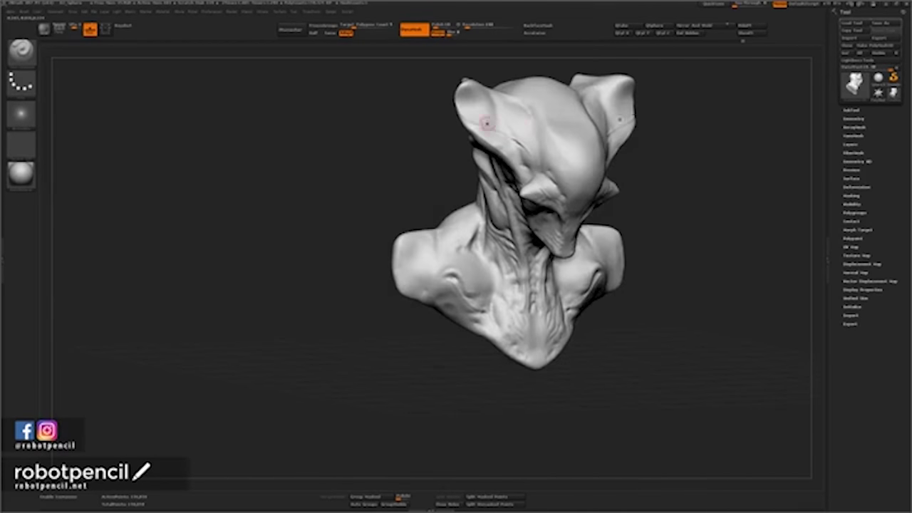
pyautogui.moveTo(469, 112); pyautogui.dragTo(476, 111)
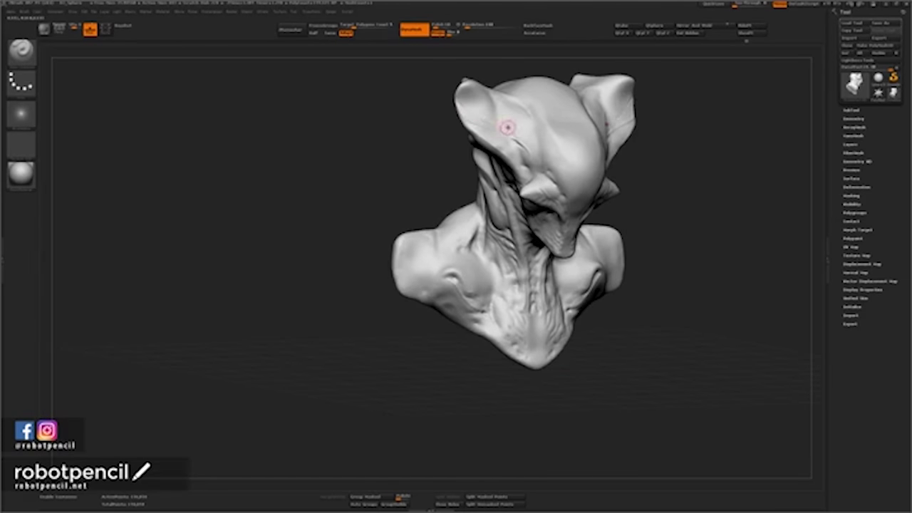
pyautogui.press('ctrl')
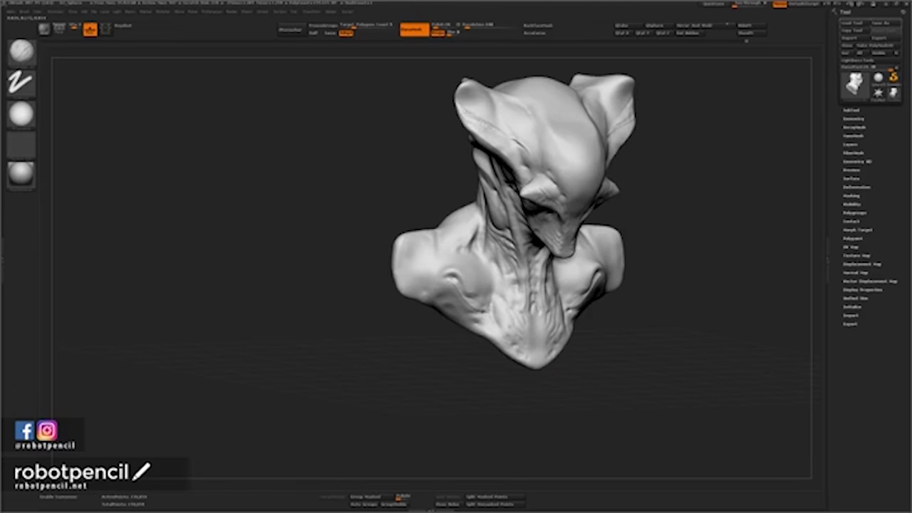
pyautogui.keyDown('shift'); pyautogui.moveTo(479, 123); pyautogui.dragTo(484, 132); pyautogui.keyUp('shift')
# Smooth the horn's root where it runs down to the brow and refine its folds with the ClayBuildup brush.
pyautogui.moveTo(461, 158)
pyautogui.mouseDown()
pyautogui.moveTo(387, 166)
pyautogui.moveTo(429, 134)
pyautogui.mouseUp()
pyautogui.press('space')
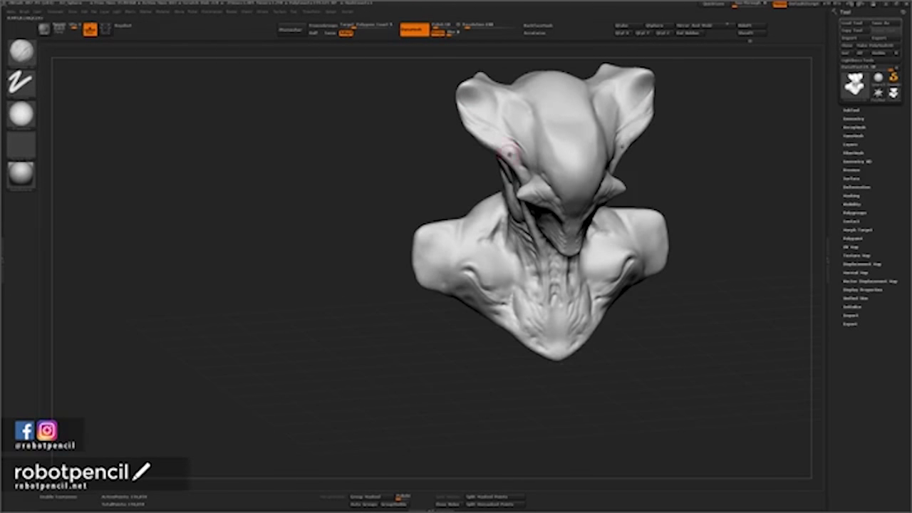
pyautogui.keyDown('shift'); pyautogui.moveTo(508, 148); pyautogui.dragTo(503, 151); pyautogui.keyUp('shift')
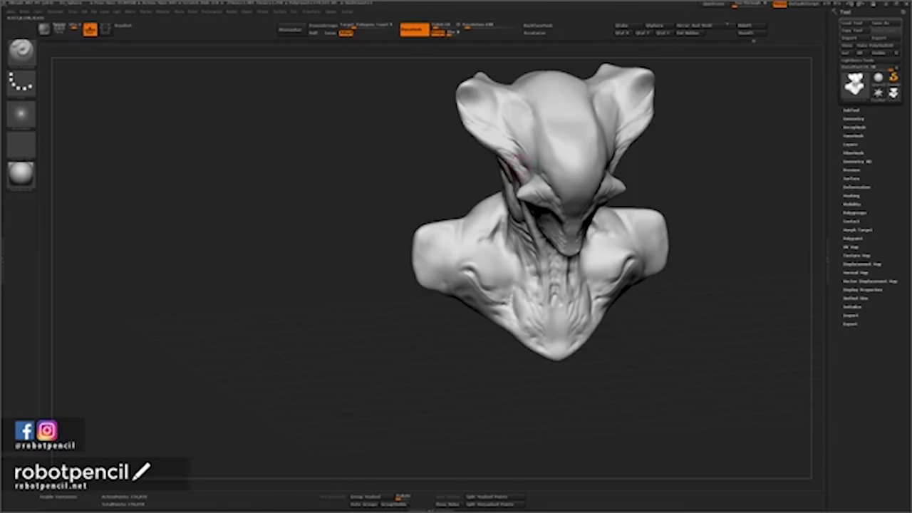
pyautogui.moveTo(459, 167)
pyautogui.mouseDown()
pyautogui.moveTo(435, 157)
pyautogui.moveTo(468, 135)
pyautogui.mouseUp()
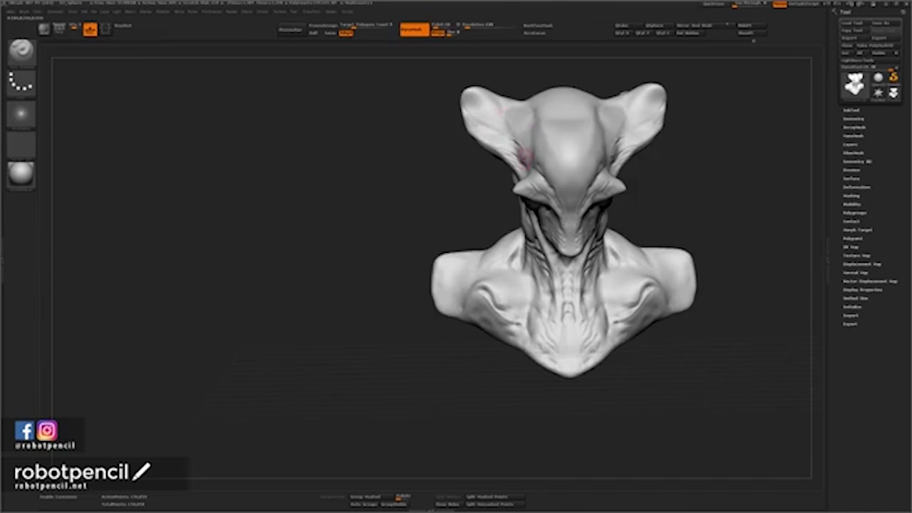
pyautogui.moveTo(487, 170)
pyautogui.mouseDown()
pyautogui.moveTo(526, 182)
pyautogui.moveTo(529, 192)
pyautogui.mouseUp()
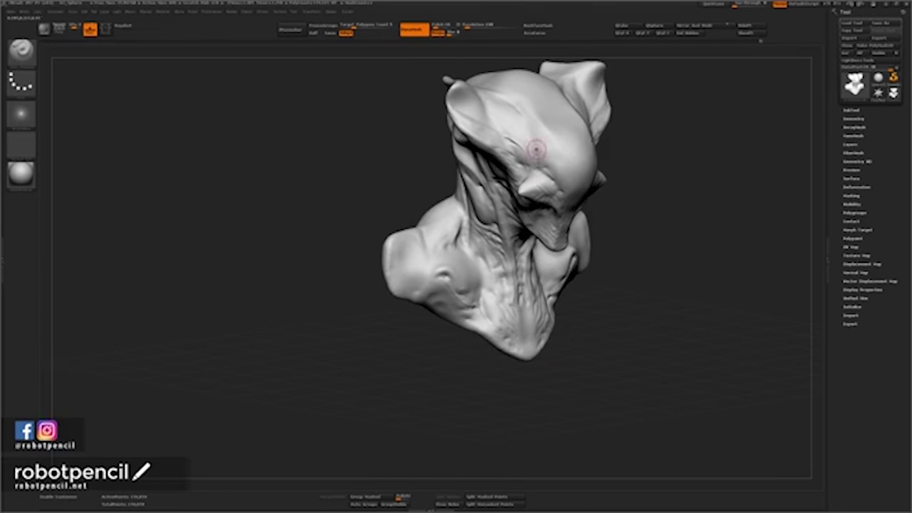
# Crease the area just behind the brow spike from the side with the DamStandard brush.
pyautogui.moveTo(692, 163)
pyautogui.mouseDown()
pyautogui.moveTo(644, 140)
pyautogui.moveTo(710, 154)
pyautogui.moveTo(622, 159)
pyautogui.mouseUp()
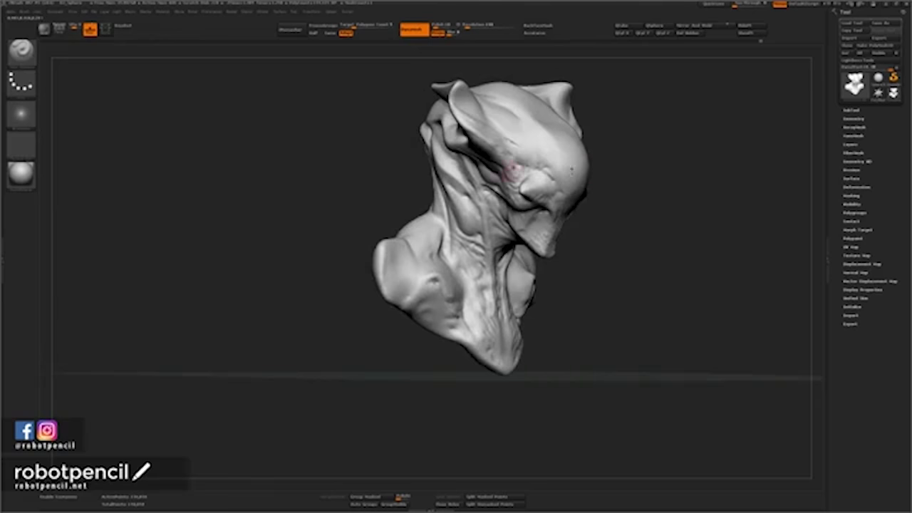
pyautogui.press('ctrl')
pyautogui.press('space')
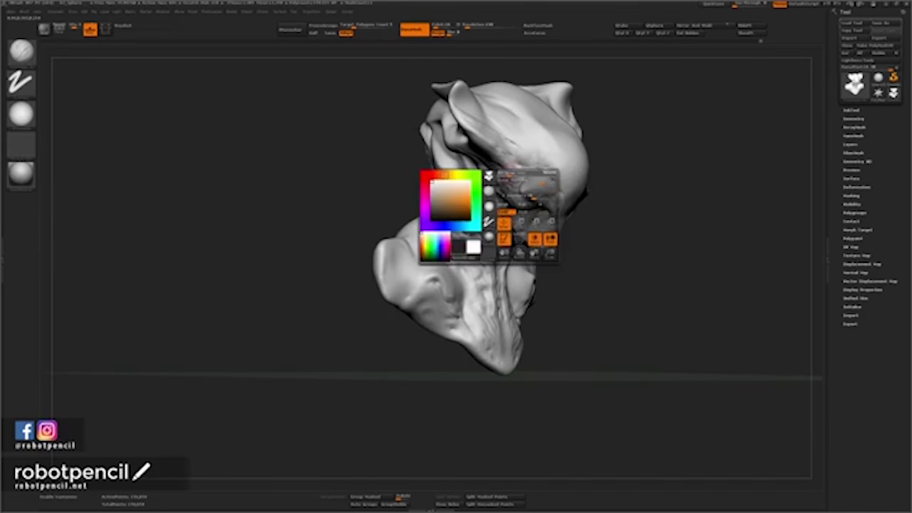
pyautogui.moveTo(514, 172); pyautogui.dragTo(505, 171)
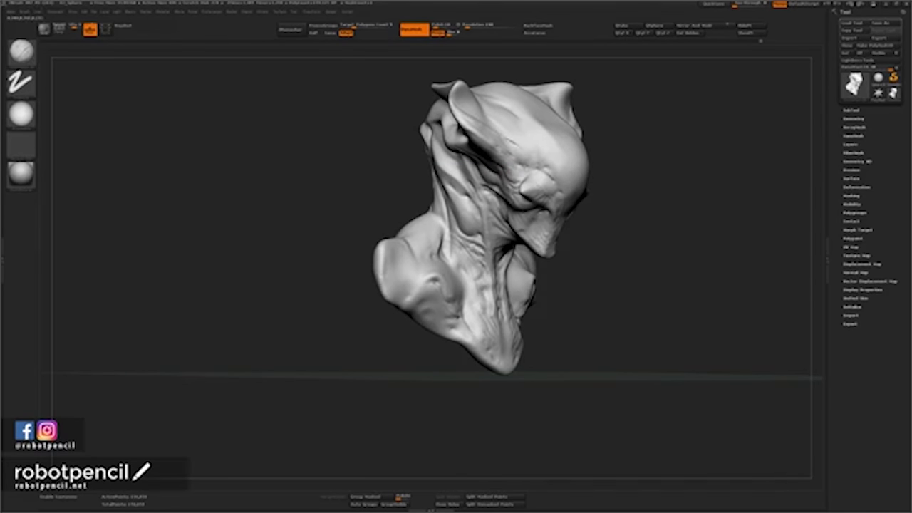
# Cut short creases into both sides of the forehead with the DamStandard brush and remesh the bust with DynaMesh.
pyautogui.moveTo(627, 176)
pyautogui.mouseDown()
pyautogui.moveTo(492, 180)
pyautogui.moveTo(554, 187)
pyautogui.mouseUp()
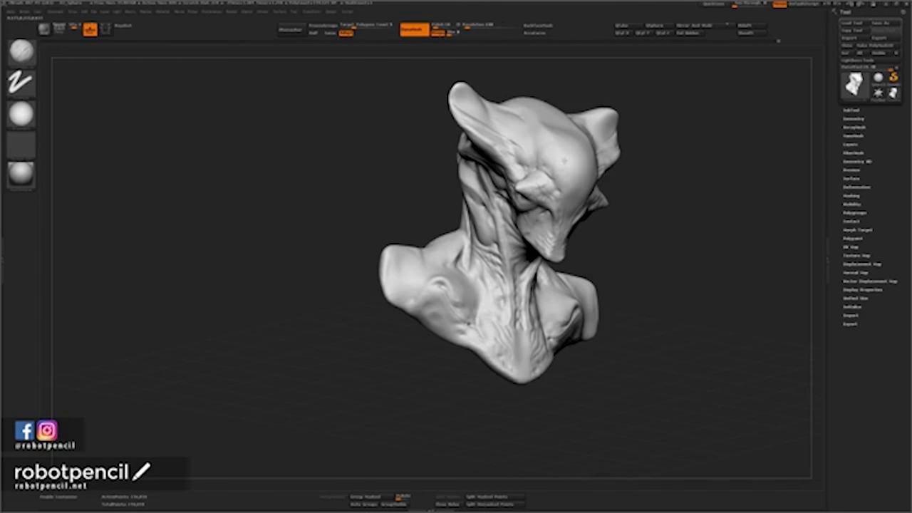
pyautogui.moveTo(674, 136)
pyautogui.mouseDown()
pyautogui.moveTo(698, 156)
pyautogui.moveTo(692, 142)
pyautogui.moveTo(641, 136)
pyautogui.mouseUp()
pyautogui.press('1')
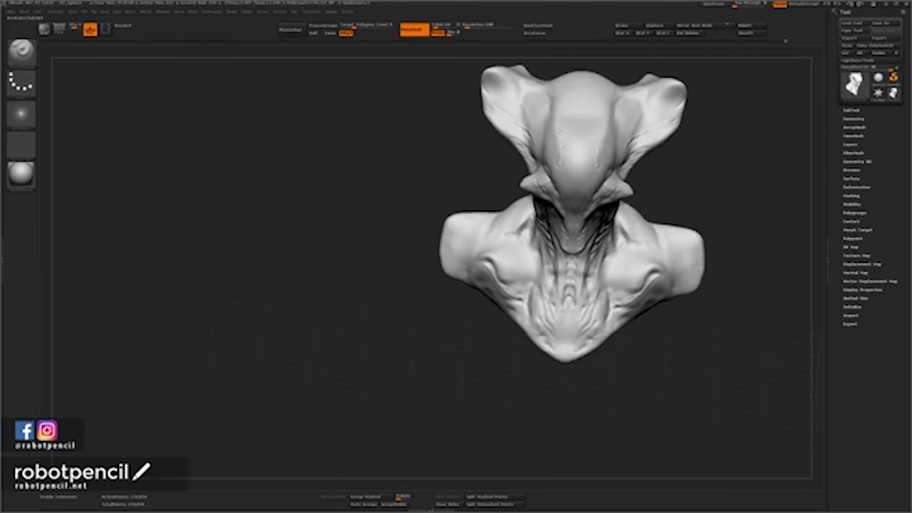
pyautogui.keyDown('shift'); pyautogui.moveTo(436, 225); pyautogui.dragTo(436, 186); pyautogui.keyUp('shift')
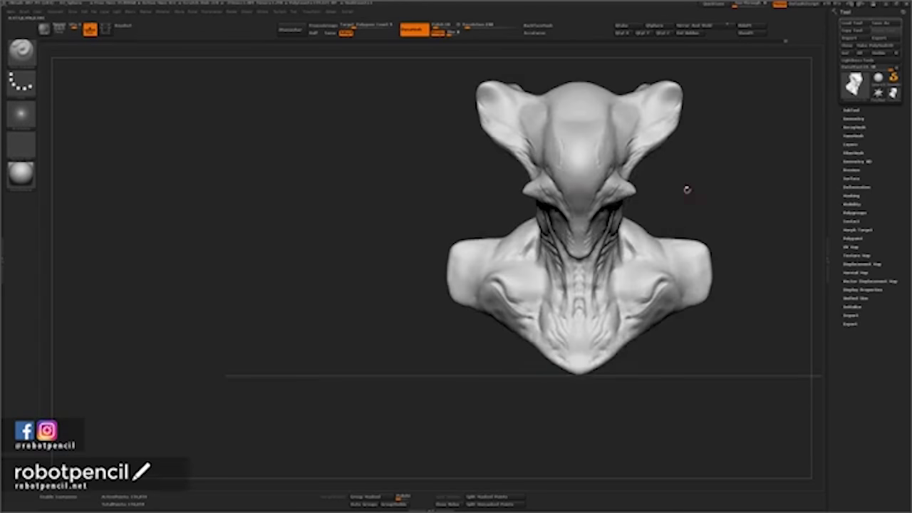
pyautogui.moveTo(687, 189); pyautogui.dragTo(712, 191)
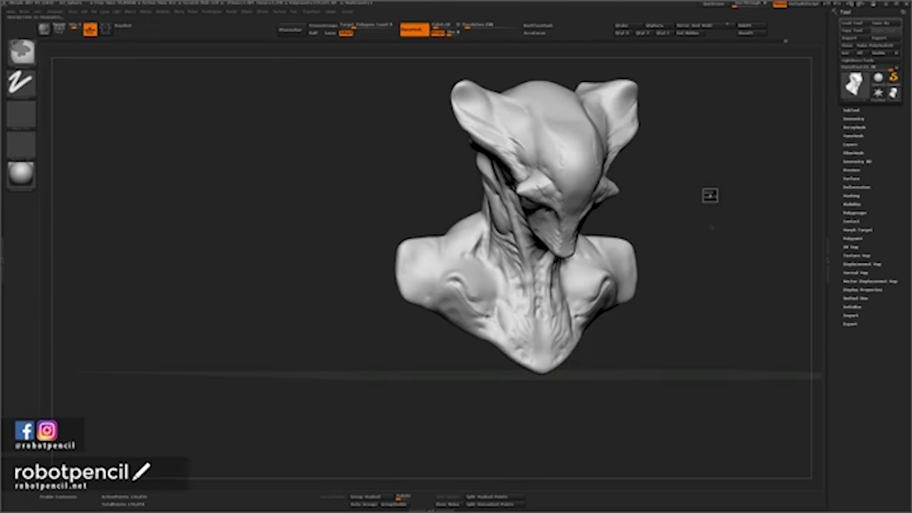
pyautogui.moveTo(699, 230); pyautogui.dragTo(667, 234)
# Crease the inner ends of the brows beside the bridge of the snout with the DamStandard brush.
pyautogui.press('space')
pyautogui.moveTo(686, 189); pyautogui.dragTo(694, 188)
pyautogui.press('1')
pyautogui.press('space')
pyautogui.click(571, 198)
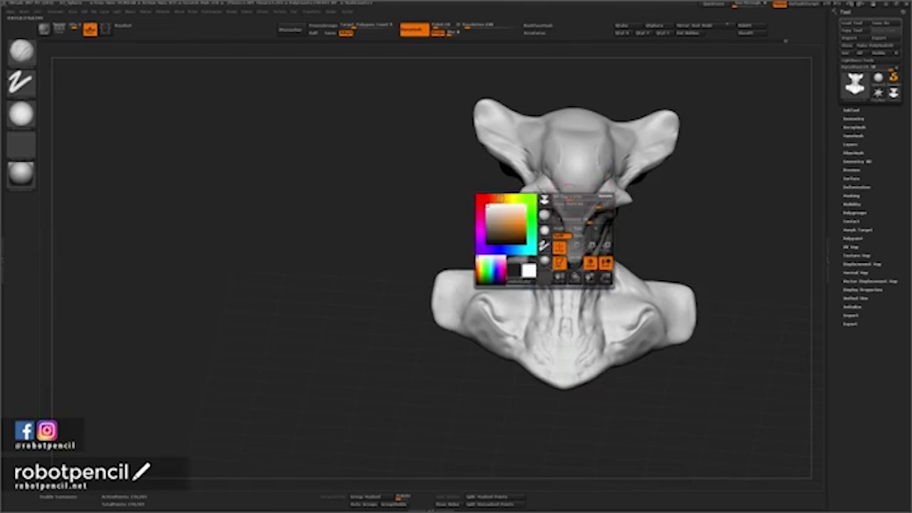
pyautogui.moveTo(552, 185); pyautogui.dragTo(558, 197)
pyautogui.press('space')
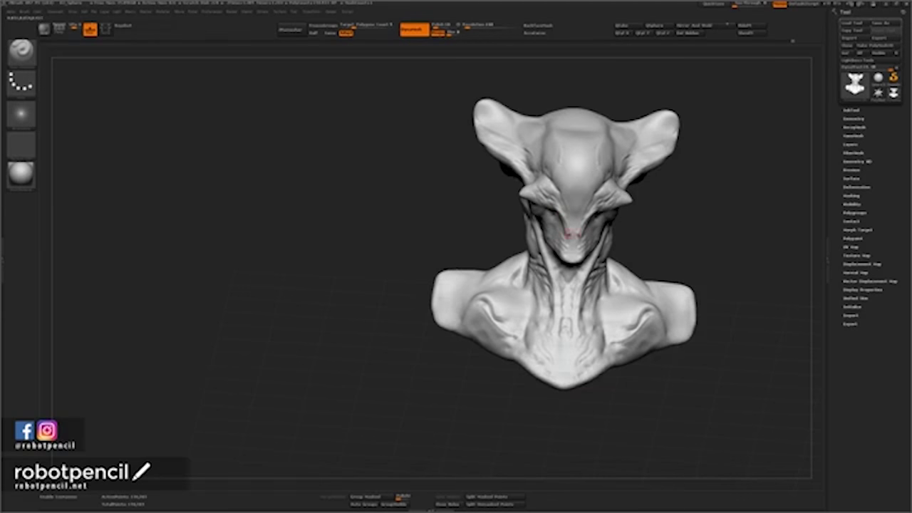
# Refine the bridge of the snout between the brows and smooth its surface.
pyautogui.press('shift')
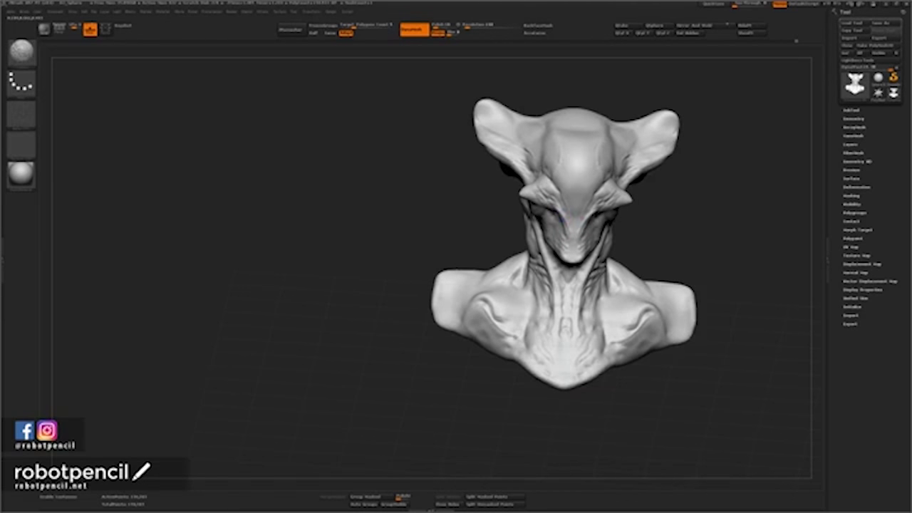
pyautogui.press('ctrl')
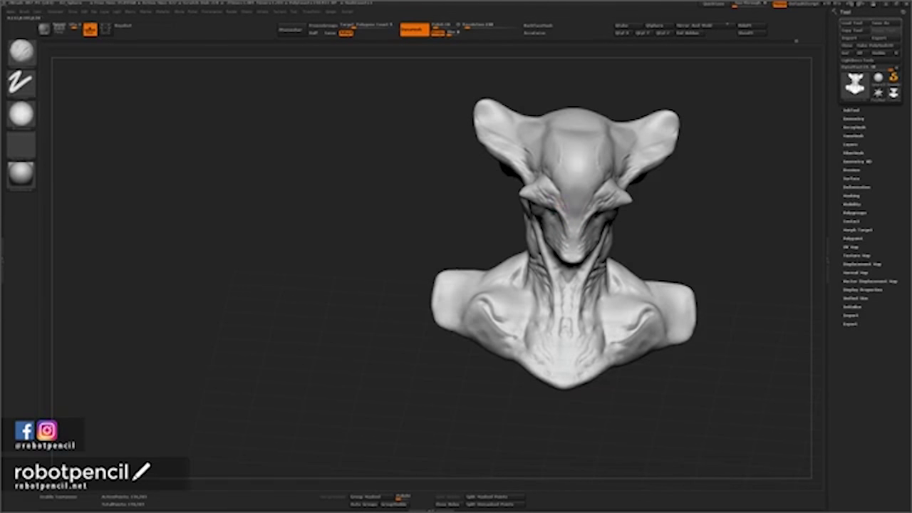
pyautogui.press('shift')
pyautogui.press('shift')
pyautogui.moveTo(480, 189)
pyautogui.keyDown('shift'); pyautogui.mouseDown()
pyautogui.moveTo(545, 209)
pyautogui.moveTo(463, 210)
pyautogui.mouseUp(); pyautogui.keyUp('shift')
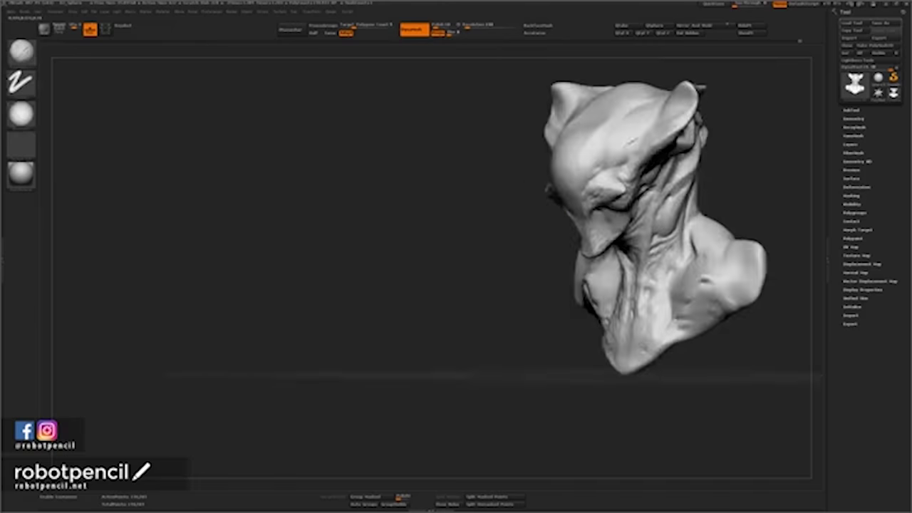
# Crease the horn root and the upper surface of the brow spike with the DamStandard brush and smooth the brow.
pyautogui.moveTo(631, 141); pyautogui.dragTo(691, 166)
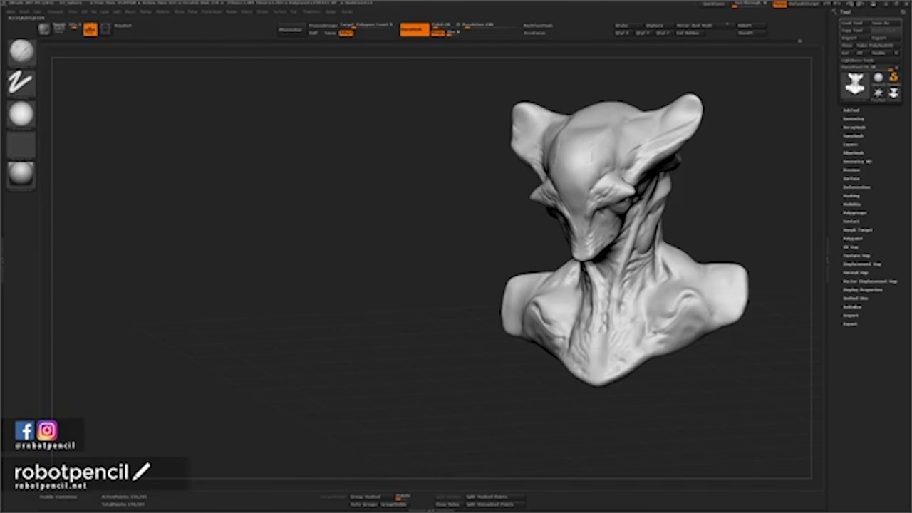
pyautogui.moveTo(467, 244)
pyautogui.mouseDown()
pyautogui.moveTo(597, 188)
pyautogui.moveTo(576, 170)
pyautogui.moveTo(517, 212)
pyautogui.mouseUp()
pyautogui.moveTo(676, 188)
pyautogui.keyDown('alt'); pyautogui.mouseDown()
pyautogui.moveTo(643, 192)
pyautogui.moveTo(721, 192)
pyautogui.moveTo(646, 190)
pyautogui.mouseUp(); pyautogui.keyUp('alt')
pyautogui.press('p')
pyautogui.keyDown('alt'); pyautogui.moveTo(705, 191); pyautogui.dragTo(647, 178); pyautogui.keyUp('alt')
pyautogui.press('space')
pyautogui.moveTo(542, 186); pyautogui.dragTo(536, 199)
pyautogui.press('space')
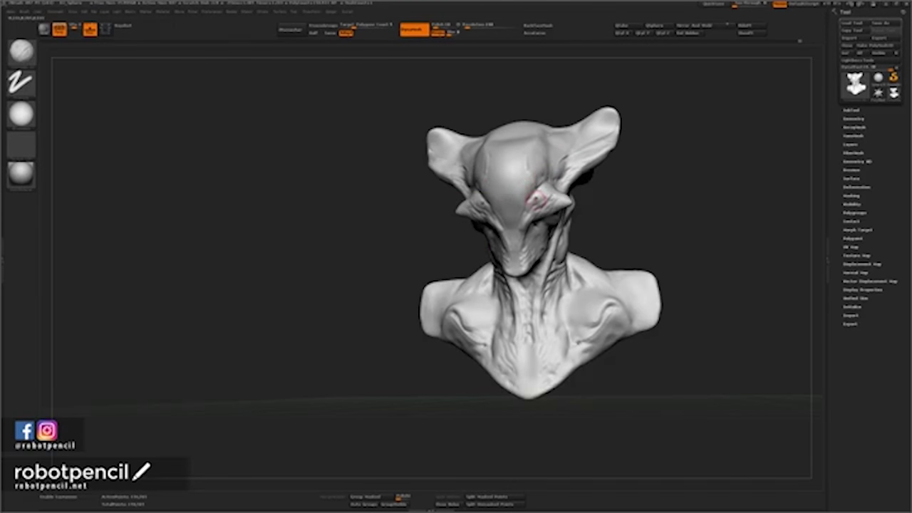
pyautogui.press('space')
pyautogui.keyDown('shift'); pyautogui.moveTo(529, 212); pyautogui.dragTo(560, 204); pyautogui.keyUp('shift')
# Smooth the temple, build up ridges on the inner face of the horn with the ClayBuildup brush, and remesh with DynaMesh.
pyautogui.moveTo(651, 196)
pyautogui.mouseDown()
pyautogui.moveTo(672, 216)
pyautogui.moveTo(741, 199)
pyautogui.moveTo(680, 230)
pyautogui.moveTo(669, 224)
pyautogui.moveTo(673, 257)
pyautogui.moveTo(659, 249)
pyautogui.moveTo(651, 167)
pyautogui.moveTo(617, 202)
pyautogui.mouseUp()
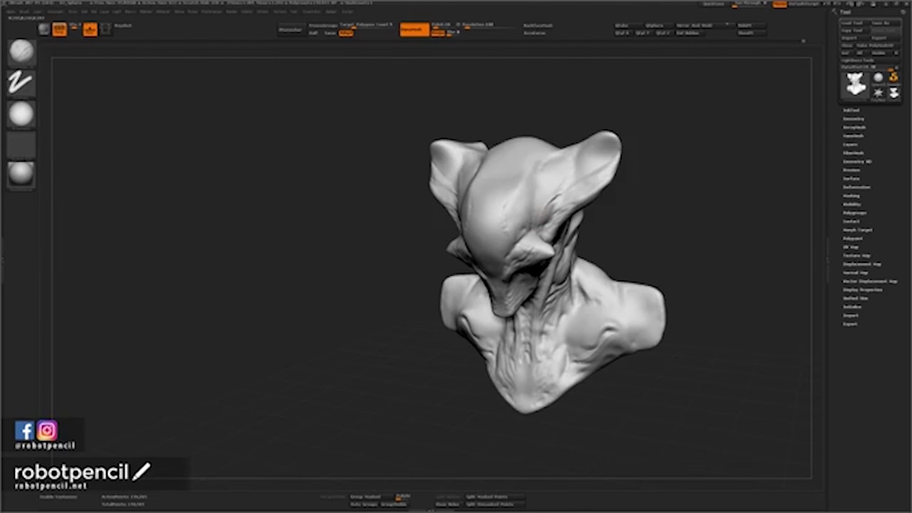
pyautogui.moveTo(536, 190)
pyautogui.keyDown('shift'); pyautogui.mouseDown()
pyautogui.moveTo(537, 211)
pyautogui.moveTo(537, 183)
pyautogui.mouseUp(); pyautogui.keyUp('shift')
pyautogui.press('1')
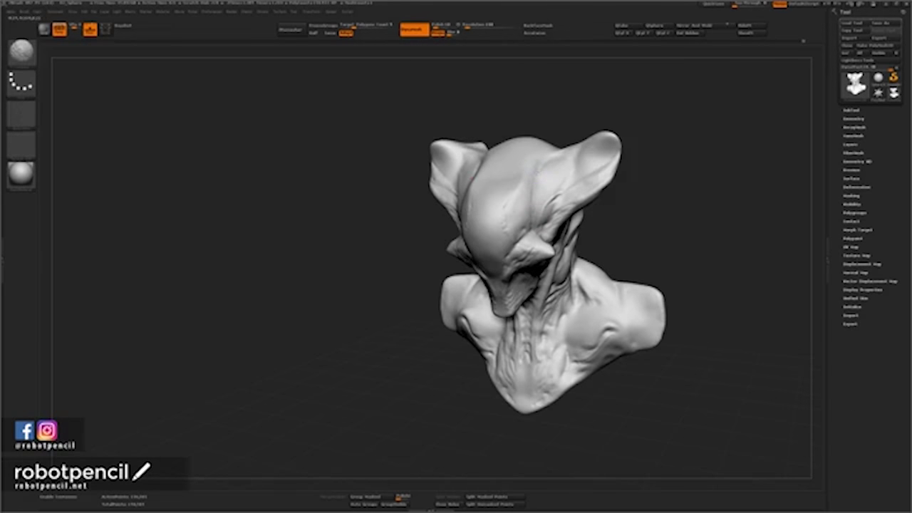
pyautogui.moveTo(667, 224); pyautogui.dragTo(620, 183)
pyautogui.moveTo(575, 146)
pyautogui.mouseDown()
pyautogui.moveTo(579, 171)
pyautogui.moveTo(577, 160)
pyautogui.mouseUp()
pyautogui.press('shift')
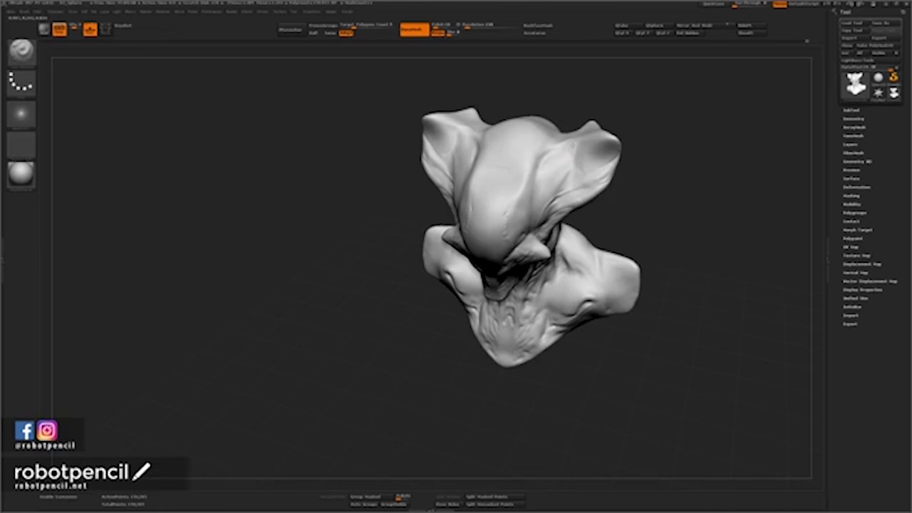
pyautogui.moveTo(562, 153); pyautogui.dragTo(569, 165)
pyautogui.press('ctrl')
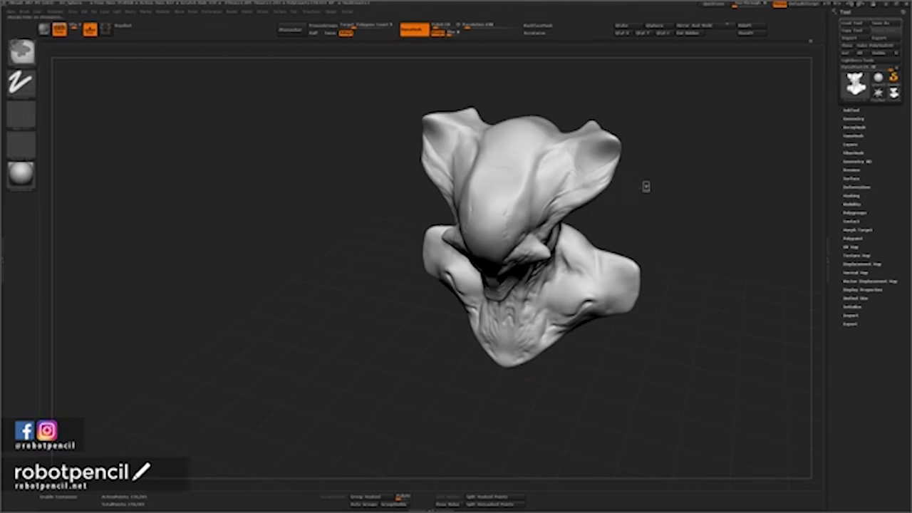
pyautogui.moveTo(651, 205); pyautogui.dragTo(668, 176)
# Build up the side of the forehead above the brow with the ClayBuildup brush and smooth the forehead edges.
pyautogui.moveTo(531, 192); pyautogui.dragTo(519, 213)
pyautogui.keyDown('shift'); pyautogui.moveTo(518, 214); pyautogui.dragTo(522, 207); pyautogui.keyUp('shift')
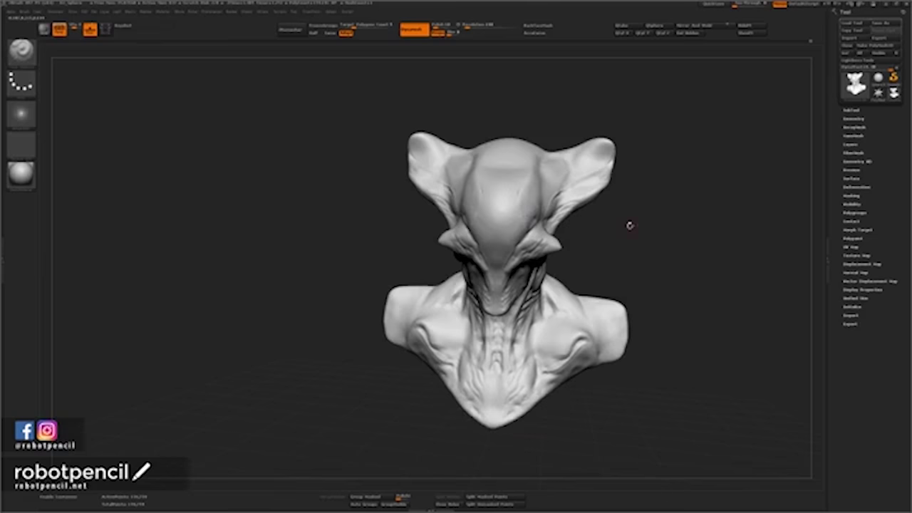
pyautogui.moveTo(630, 225)
pyautogui.mouseDown()
pyautogui.moveTo(670, 229)
pyautogui.moveTo(576, 233)
pyautogui.moveTo(648, 232)
pyautogui.mouseUp()
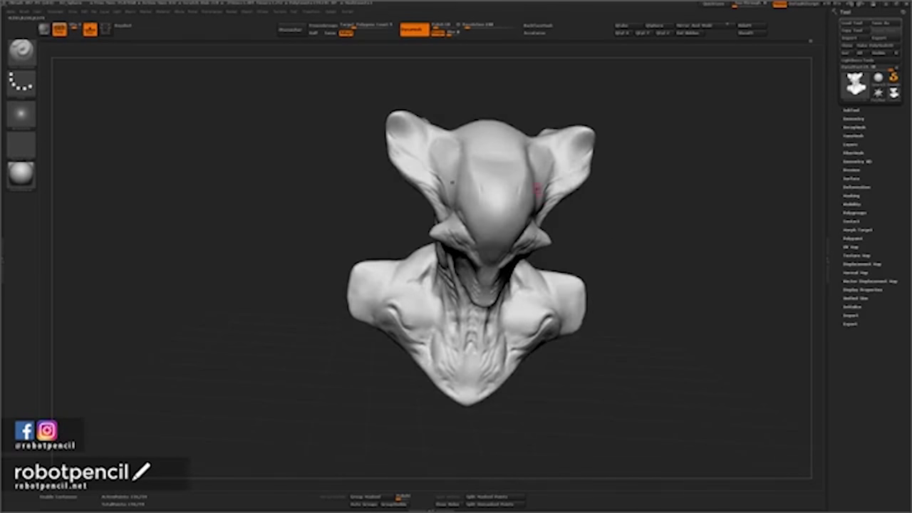
pyautogui.keyDown('shift'); pyautogui.moveTo(520, 185); pyautogui.dragTo(515, 202); pyautogui.keyUp('shift')
pyautogui.moveTo(676, 210)
pyautogui.mouseDown()
pyautogui.moveTo(686, 230)
pyautogui.moveTo(666, 228)
pyautogui.moveTo(679, 203)
pyautogui.moveTo(671, 211)
pyautogui.moveTo(631, 206)
pyautogui.mouseUp()
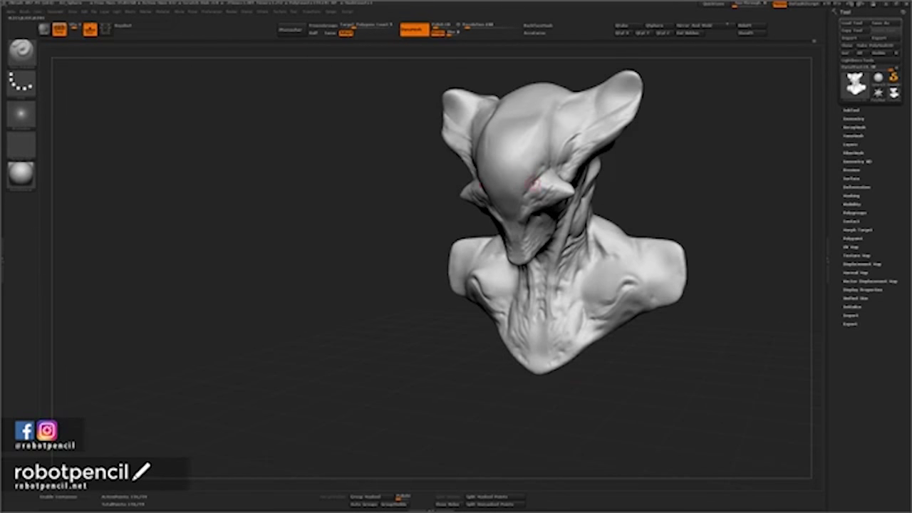
# Reshape the brow spikes at the sides of the head with the Move brush.
pyautogui.moveTo(403, 276)
pyautogui.mouseDown()
pyautogui.moveTo(440, 274)
pyautogui.moveTo(443, 307)
pyautogui.moveTo(447, 284)
pyautogui.moveTo(476, 301)
pyautogui.moveTo(445, 314)
pyautogui.moveTo(436, 329)
pyautogui.mouseUp()
pyautogui.press('b')
pyautogui.press('m')
pyautogui.press('v')
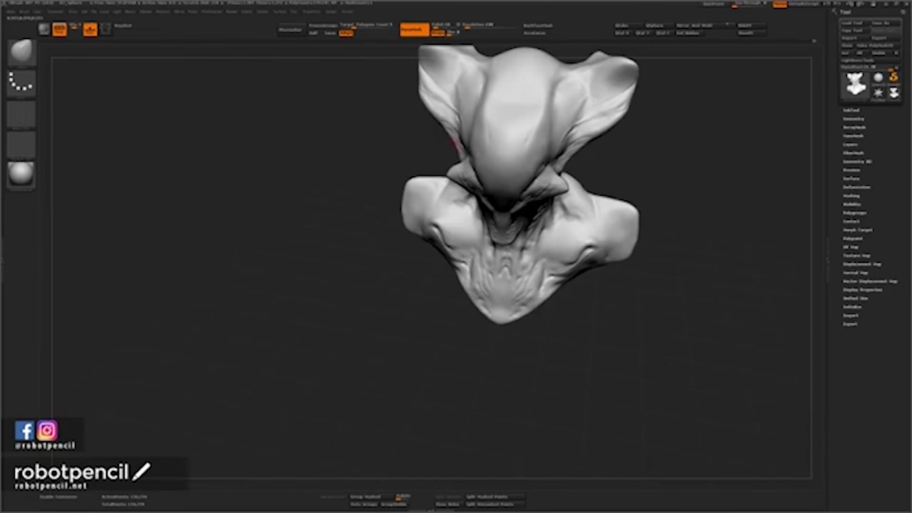
pyautogui.press('space')
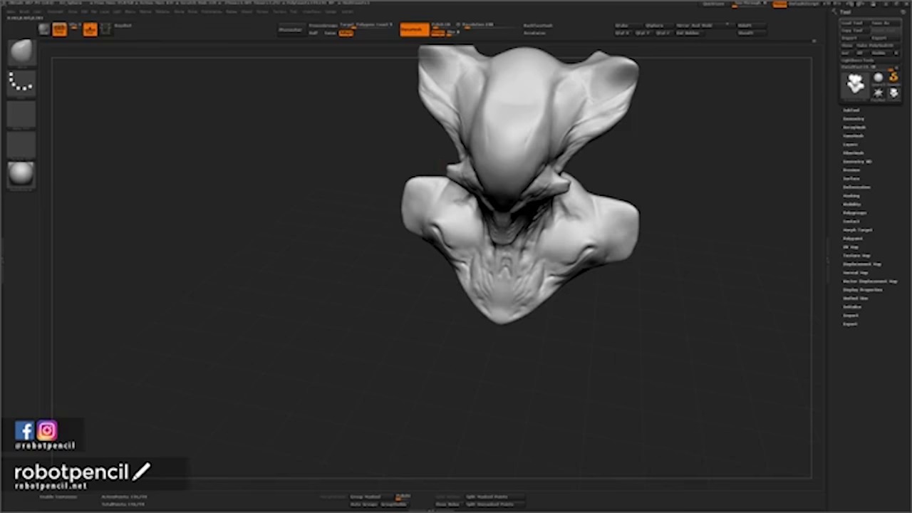
# Refine the root and upper surface of the brow spike with the DamStandard brush and smooth the brow.
pyautogui.press('b')
pyautogui.press('d')
pyautogui.press('s')
pyautogui.moveTo(413, 140)
pyautogui.mouseDown()
pyautogui.moveTo(509, 134)
pyautogui.moveTo(475, 128)
pyautogui.mouseUp()
pyautogui.hotkey('ctrl', 'z')
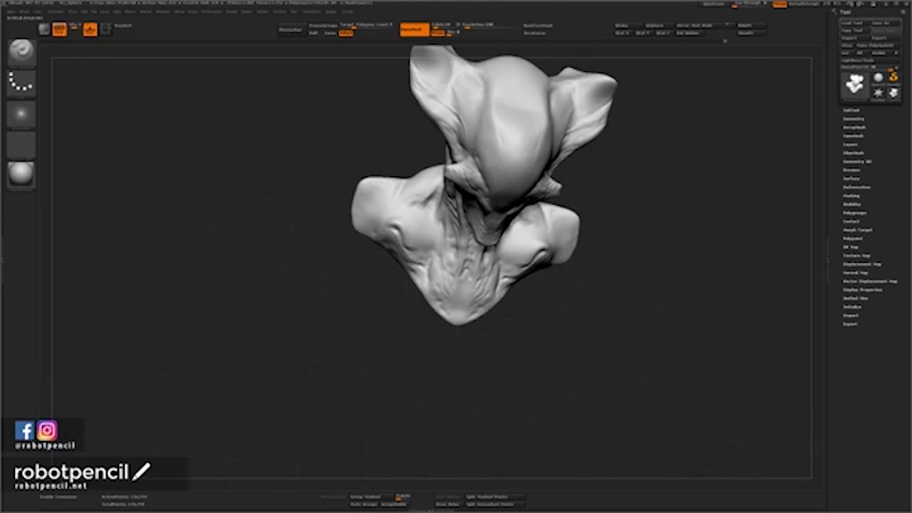
pyautogui.press('ctrl')
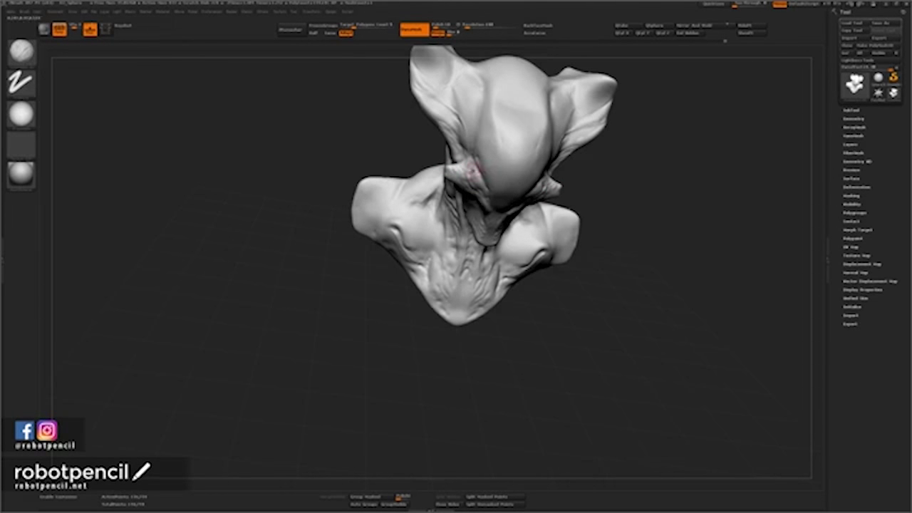
pyautogui.moveTo(632, 200)
pyautogui.mouseDown()
pyautogui.moveTo(604, 175)
pyautogui.moveTo(544, 167)
pyautogui.mouseUp()
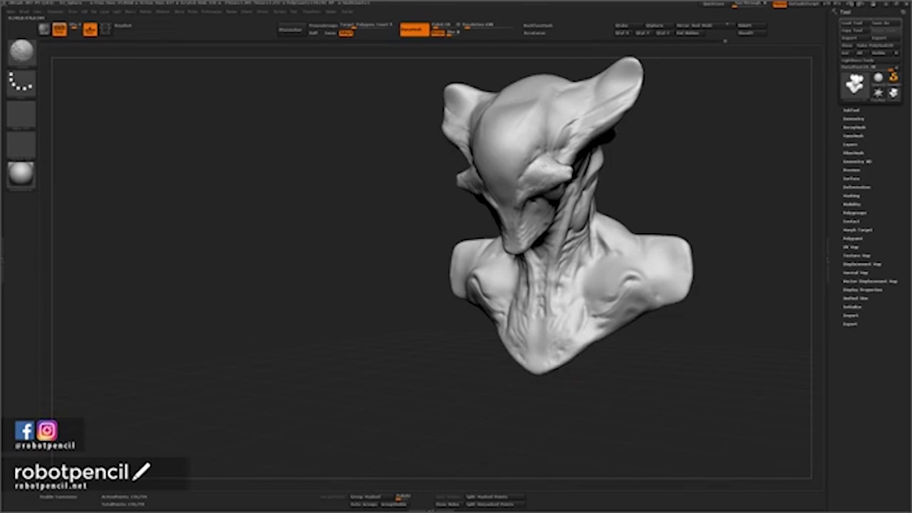
pyautogui.moveTo(645, 171)
pyautogui.mouseDown()
pyautogui.moveTo(691, 160)
pyautogui.moveTo(667, 180)
pyautogui.mouseUp()
pyautogui.moveTo(533, 174); pyautogui.dragTo(520, 196)
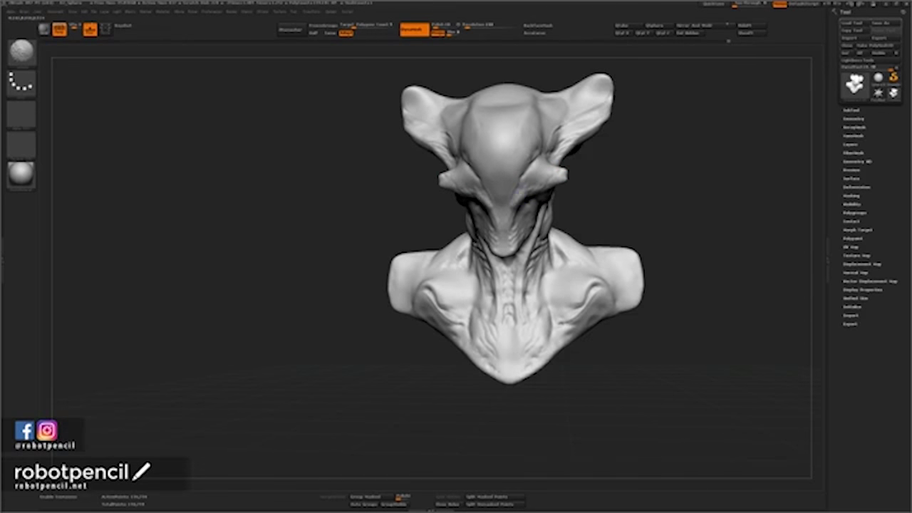
# Adjust the inner brow and eye socket beside the snout bridge with a resized Move brush.
pyautogui.moveTo(631, 186)
pyautogui.mouseDown()
pyautogui.moveTo(666, 189)
pyautogui.moveTo(649, 188)
pyautogui.mouseUp()
pyautogui.press('b')
pyautogui.press('m')
pyautogui.press('v')
pyautogui.press('space')
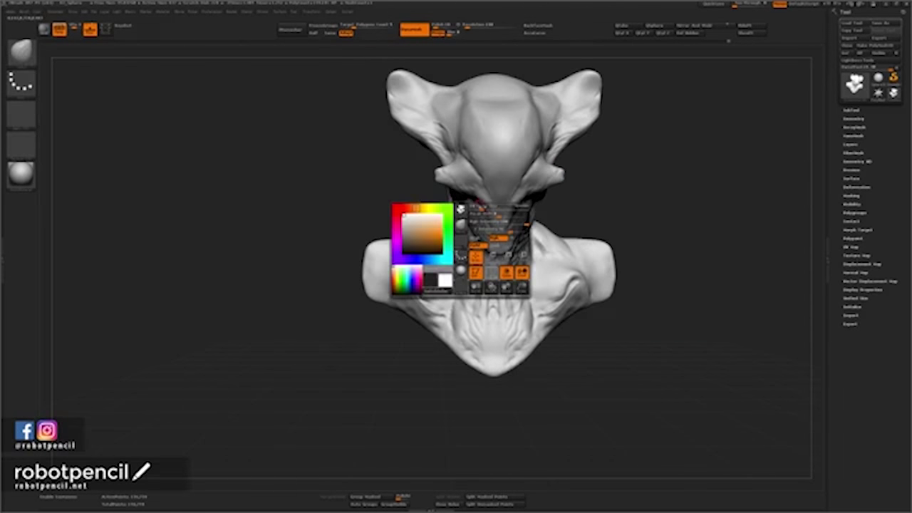
pyautogui.moveTo(481, 207); pyautogui.dragTo(478, 198)
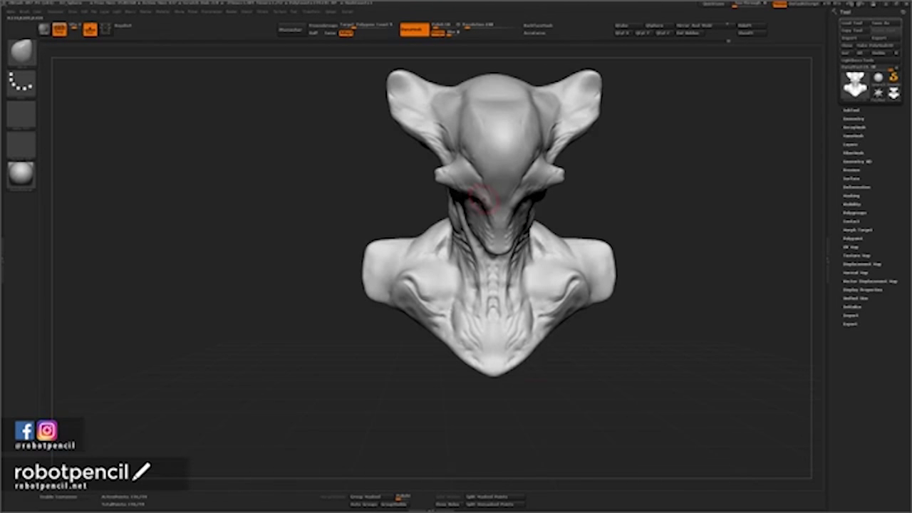
# Build up and sharpen the inner brow edges where they meet the bridge of the snout.
pyautogui.press('1')
pyautogui.press('space')
pyautogui.moveTo(486, 200); pyautogui.dragTo(482, 201)
pyautogui.press('2')
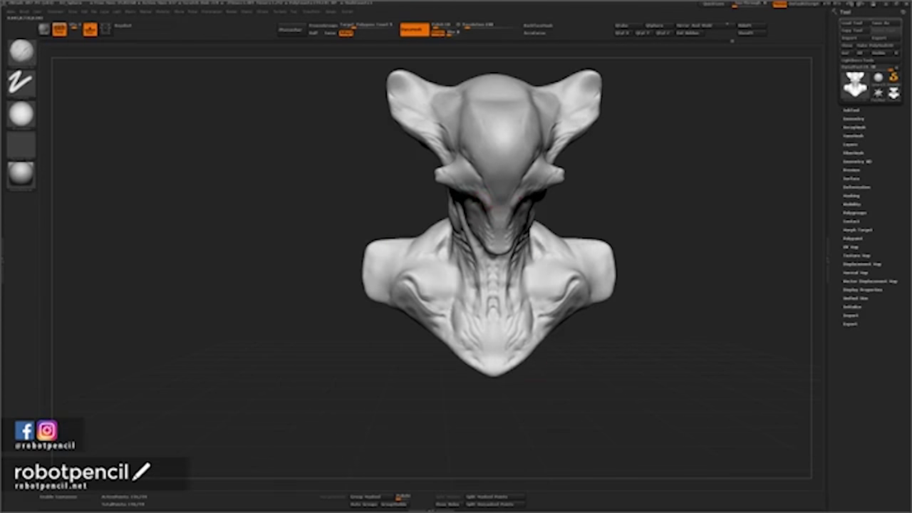
pyautogui.press('space')
pyautogui.moveTo(614, 203)
pyautogui.mouseDown()
pyautogui.moveTo(547, 203)
pyautogui.moveTo(610, 205)
pyautogui.mouseUp()
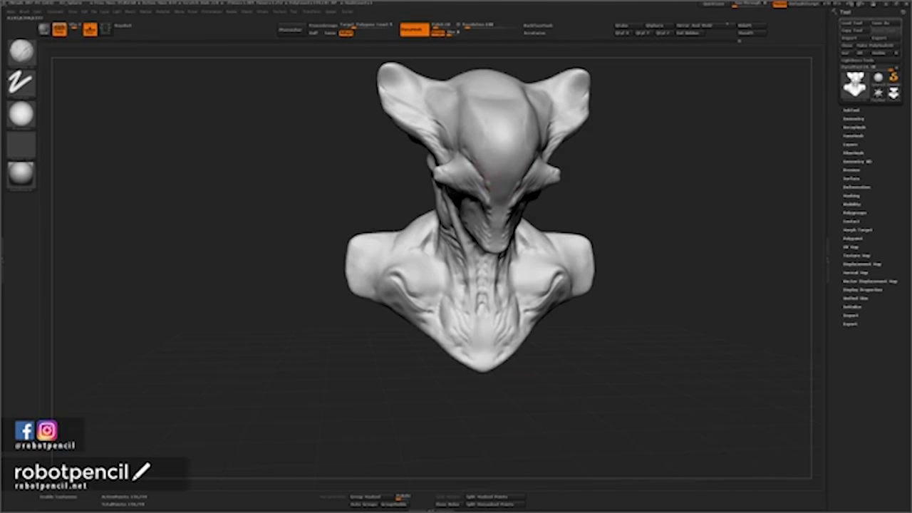
pyautogui.press('2')
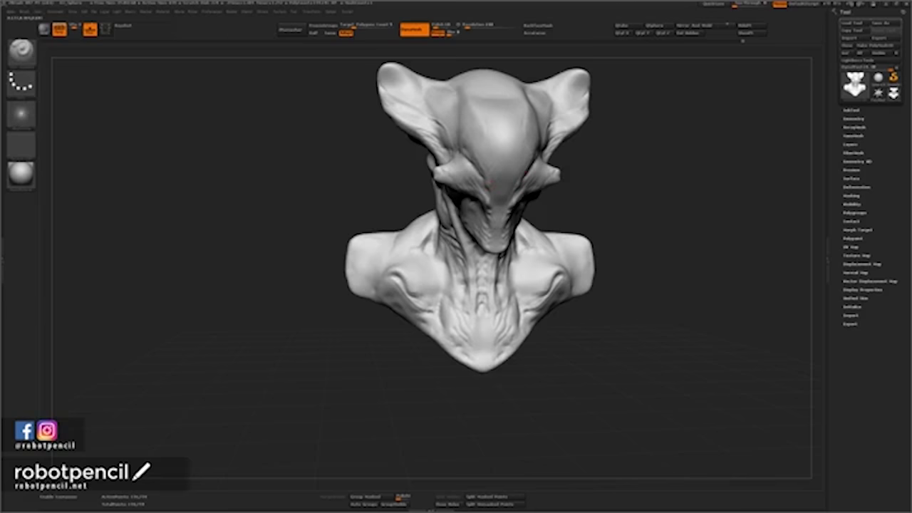
# Sculpt the cheek and side of the snout below the eye socket, alternating buildup and DamStandard strokes with smoothing.
pyautogui.moveTo(653, 207)
pyautogui.mouseDown()
pyautogui.moveTo(645, 191)
pyautogui.moveTo(705, 201)
pyautogui.mouseUp()
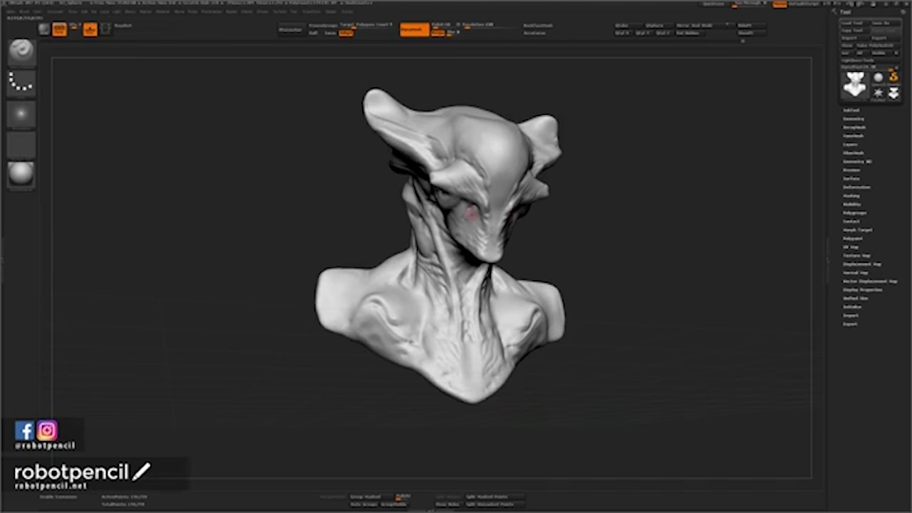
pyautogui.press('1')
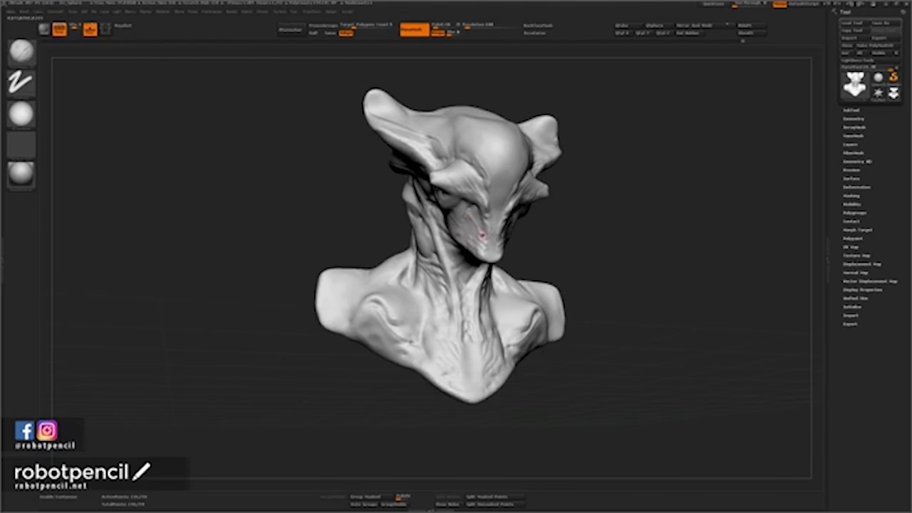
pyautogui.press('shift')
pyautogui.moveTo(578, 230); pyautogui.dragTo(463, 226)
pyautogui.press('2')
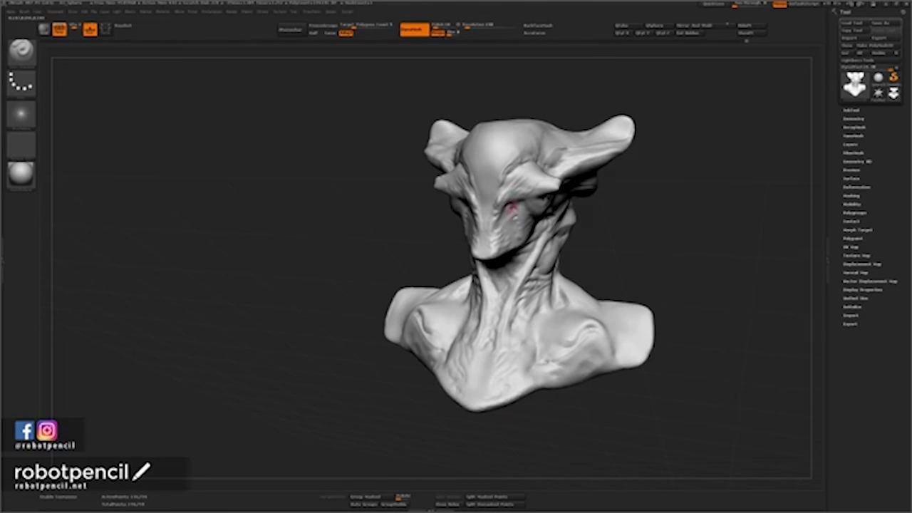
# Crease the inner face of the horn tip with the DamStandard brush and smooth its surface.
pyautogui.moveTo(619, 232); pyautogui.dragTo(643, 176)
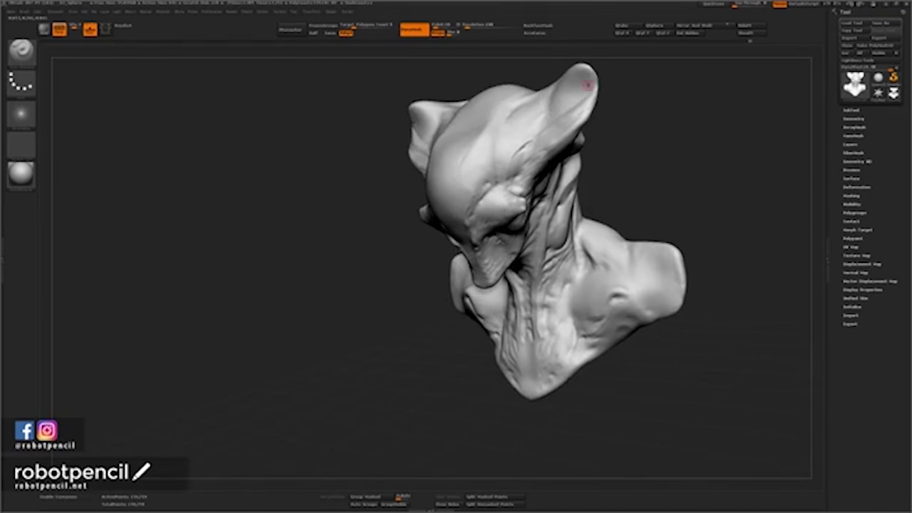
pyautogui.press('space')
pyautogui.moveTo(564, 93)
pyautogui.mouseDown()
pyautogui.moveTo(579, 84)
pyautogui.moveTo(562, 107)
pyautogui.moveTo(574, 72)
pyautogui.mouseUp()
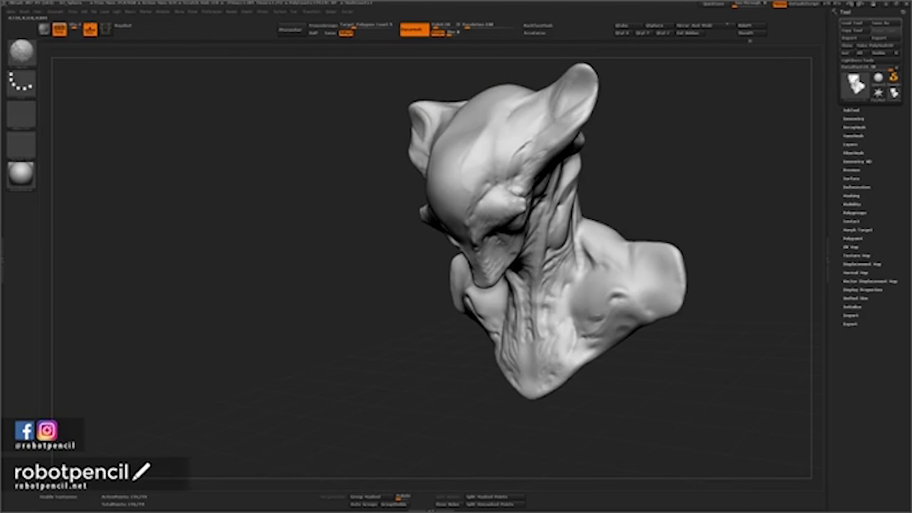
pyautogui.moveTo(560, 105)
pyautogui.keyDown('shift'); pyautogui.mouseDown()
pyautogui.moveTo(562, 115)
pyautogui.moveTo(568, 102)
pyautogui.mouseUp(); pyautogui.keyUp('shift')
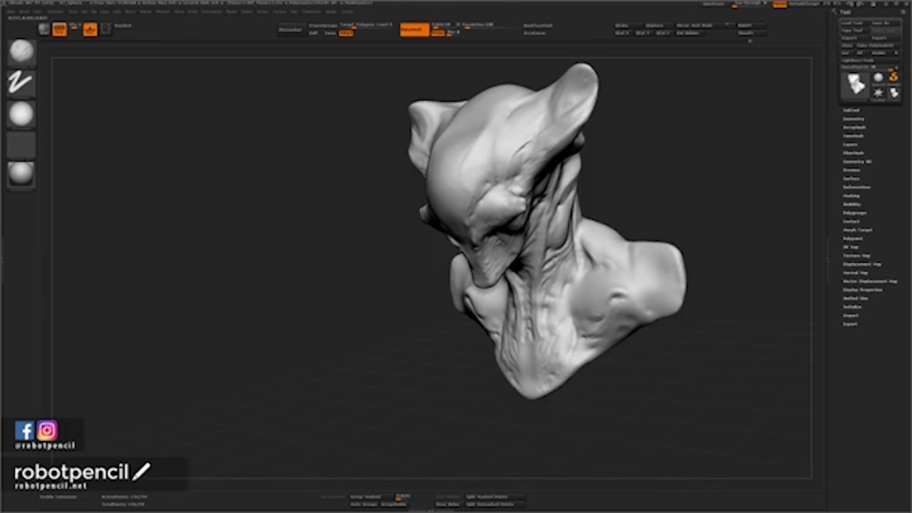
pyautogui.press('shift')
pyautogui.moveTo(643, 113); pyautogui.dragTo(674, 110)
pyautogui.moveTo(659, 145)
pyautogui.keyDown('alt'); pyautogui.mouseDown()
pyautogui.moveTo(649, 183)
pyautogui.moveTo(616, 166)
pyautogui.mouseUp(); pyautogui.keyUp('alt')
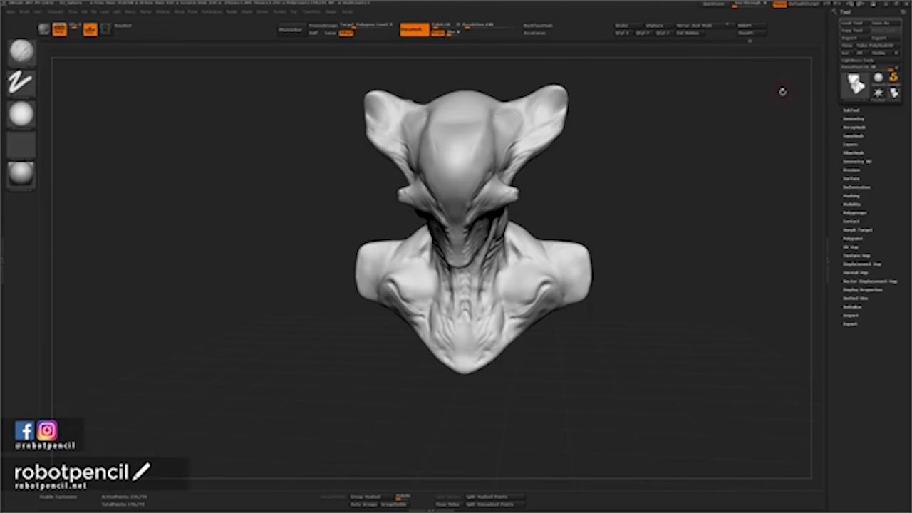
# Switch to the anatomy sketch document in Photoshop.
pyautogui.hotkey('alt', 'Tab')
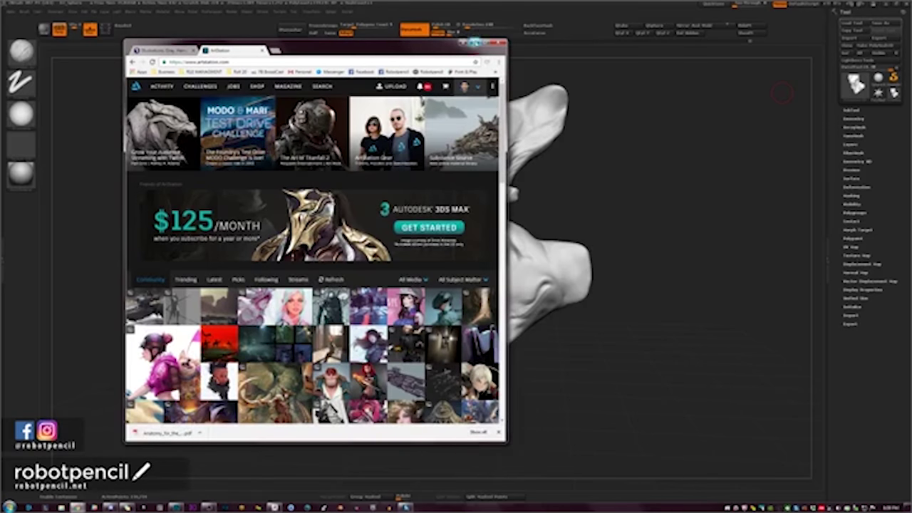
pyautogui.click(473, 43)
pyautogui.hotkey('alt', 'Tab')
pyautogui.click(79, 507)
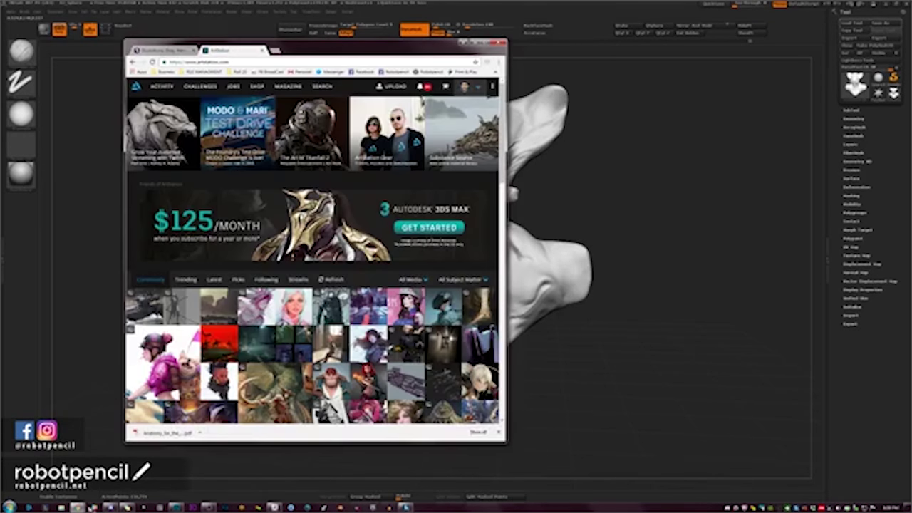
pyautogui.click(176, 508)
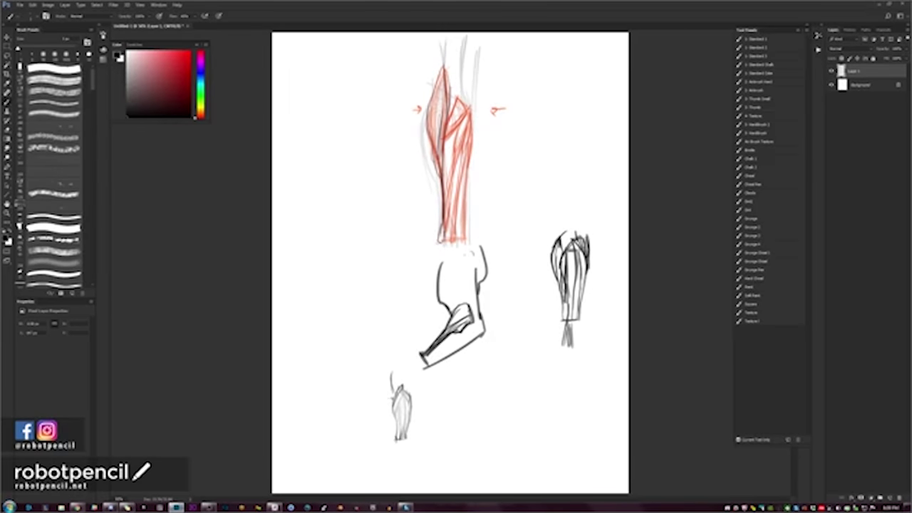
# Cover the existing sketches with a white-filled new layer and merge it with the extra layer below.
pyautogui.hotkey('ctrl', 'shift', 'alt', 'n')
pyautogui.press('g')
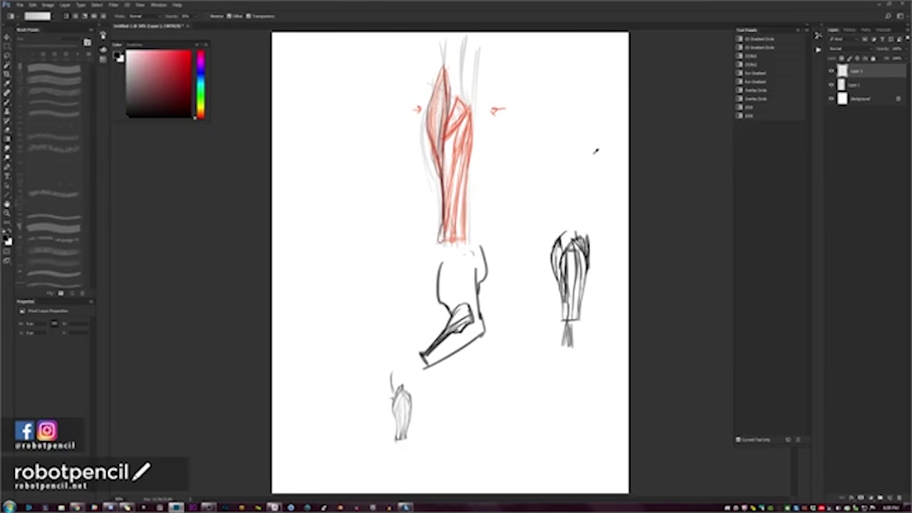
pyautogui.keyDown('alt'); pyautogui.click(525, 178); pyautogui.keyUp('alt')
pyautogui.moveTo(525, 176); pyautogui.dragTo(529, 183)
pyautogui.hotkey('shift', 'g')
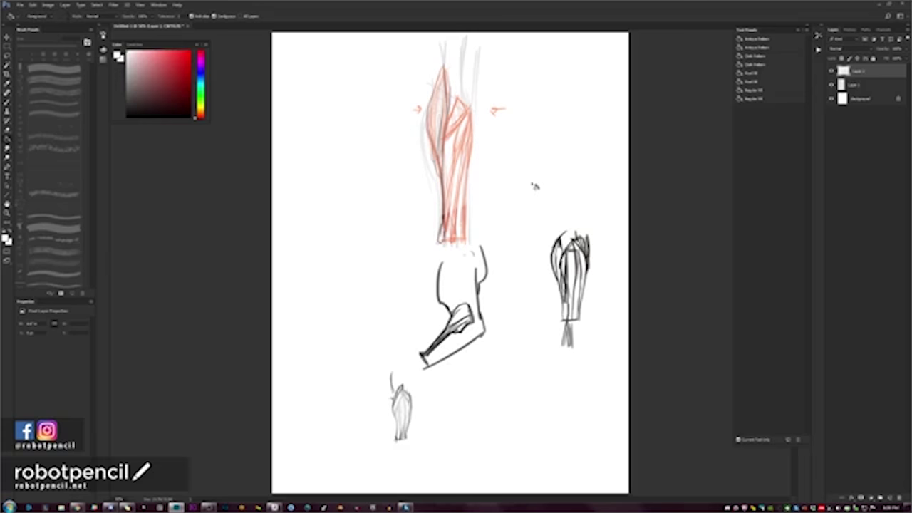
pyautogui.click(537, 191)
pyautogui.hotkey('ctrl', 'z')
pyautogui.hotkey('ctrl', 'shift', 'alt', 'n')
pyautogui.click(538, 174)
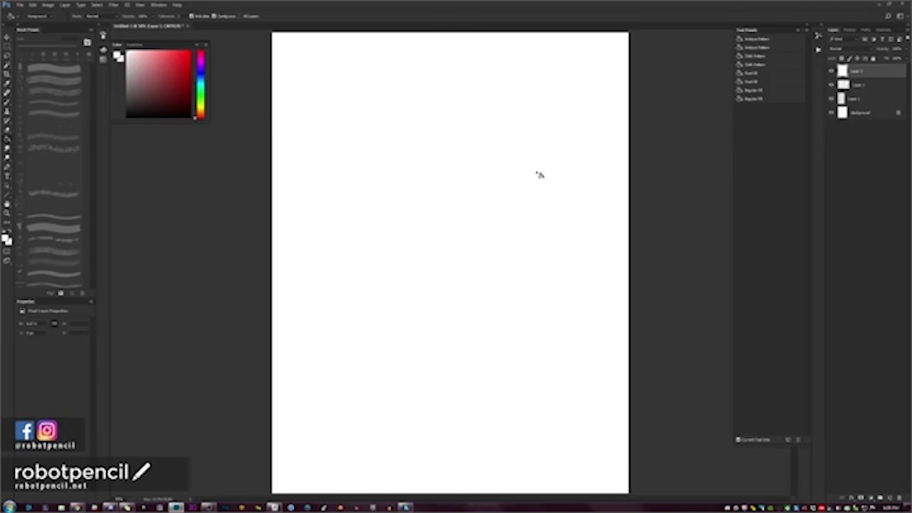
pyautogui.hotkey('ctrl', 'e')
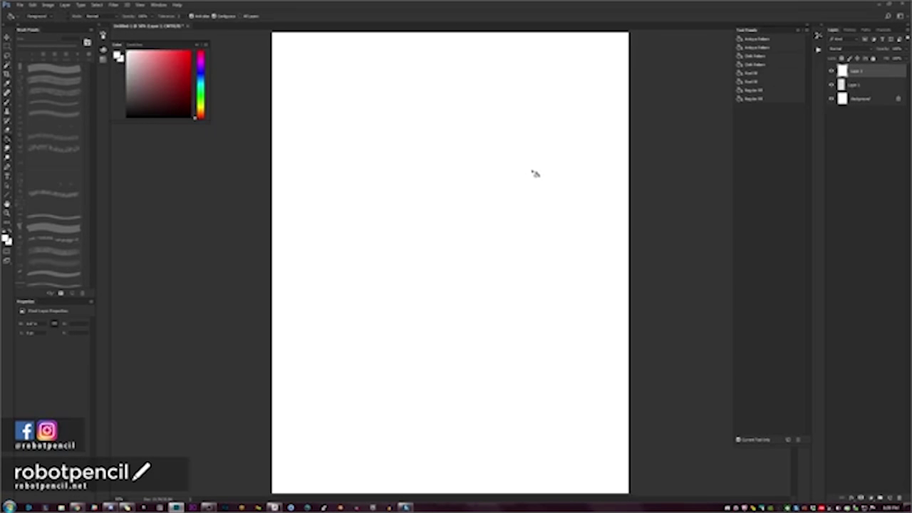
# Select a hard brush preset, paint a test stroke near the top of the canvas and undo it.
pyautogui.press('b')
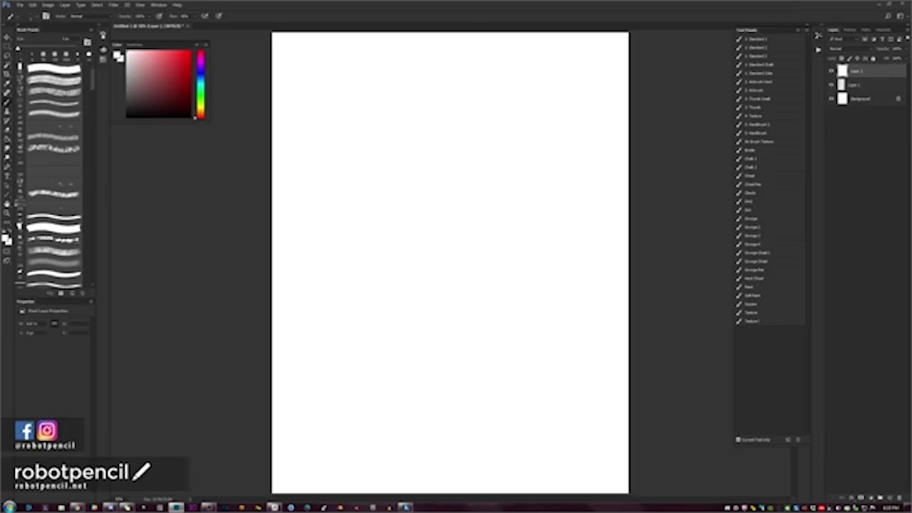
pyautogui.click(775, 82)
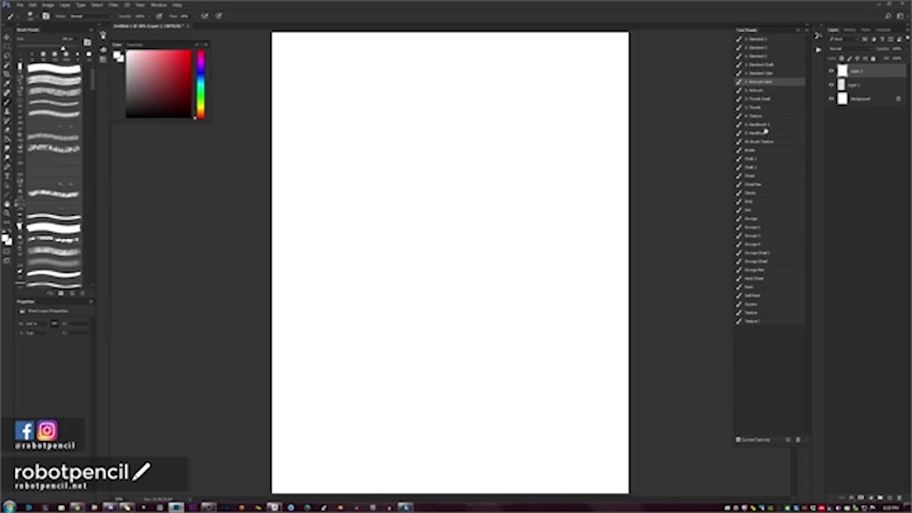
pyautogui.click(767, 125)
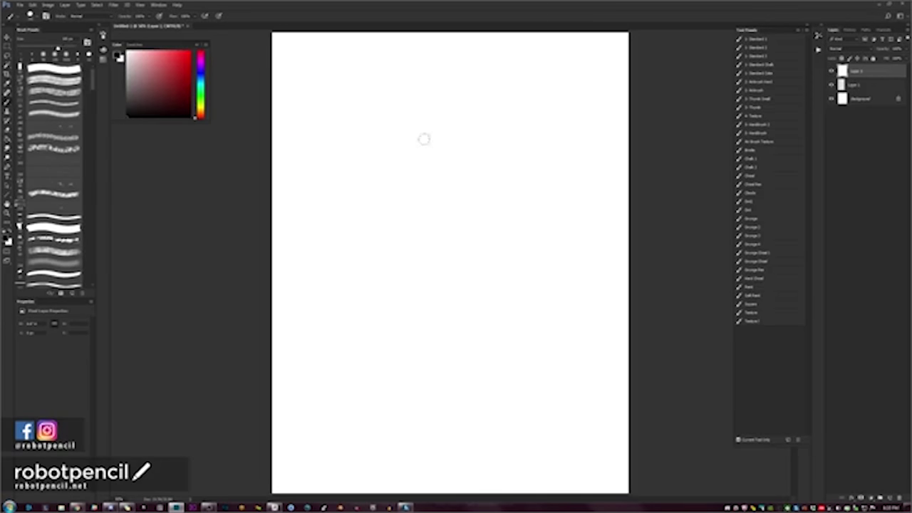
pyautogui.moveTo(471, 117)
pyautogui.mouseDown()
pyautogui.moveTo(480, 183)
pyautogui.moveTo(441, 127)
pyautogui.mouseUp()
pyautogui.hotkey('ctrl', 'z')
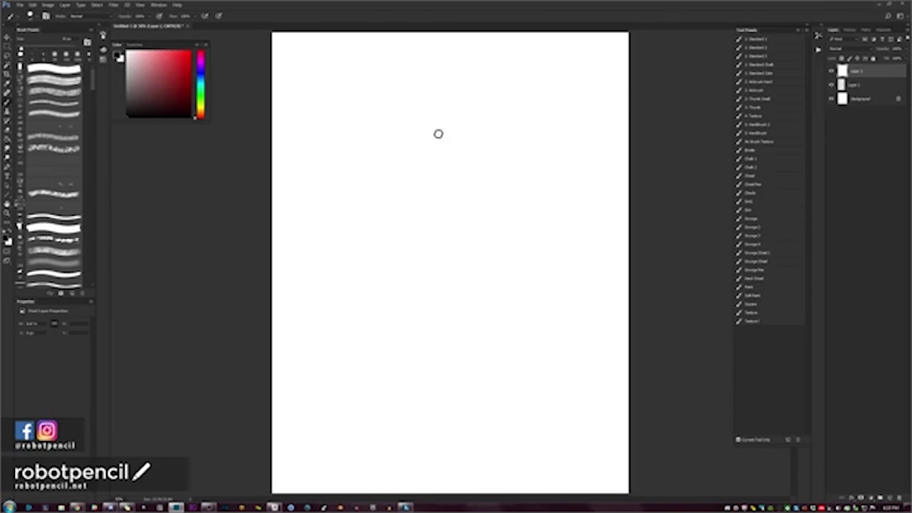
# Set the painting colour to red, reduce the hard brush to a thin size and add a new layer.
pyautogui.click(190, 52)
pyautogui.click(772, 126)
pyautogui.press('[')
pyautogui.press('[')
pyautogui.press('[')
pyautogui.press('[')
pyautogui.press('[')
pyautogui.press('[')
pyautogui.press('[')
pyautogui.press('[')
pyautogui.press('[')
pyautogui.hotkey('ctrl', 'alt', 'shift', 'n')
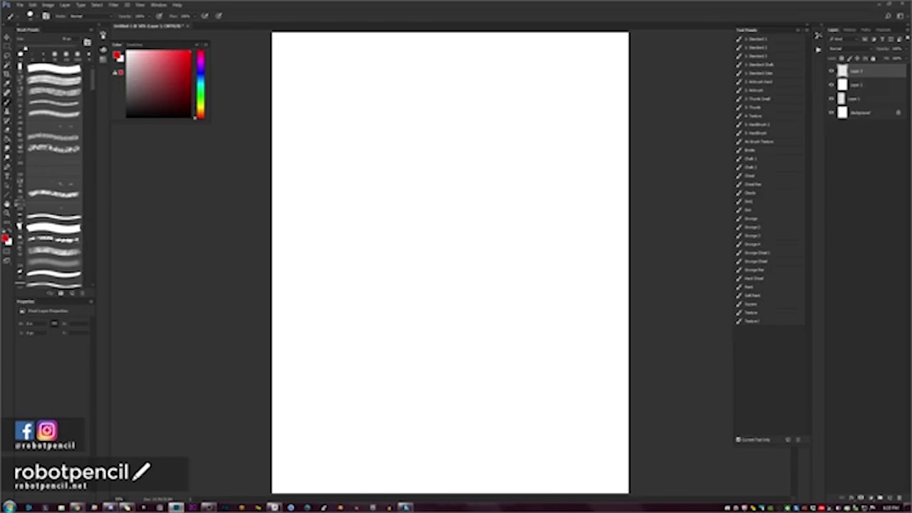
# Draw a vertical red line with an arrowhead at its upper end and short bars across both ends.
pyautogui.moveTo(459, 280); pyautogui.dragTo(456, 112)
pyautogui.hotkey('ctrl', 'z')
pyautogui.moveTo(452, 286); pyautogui.dragTo(454, 110)
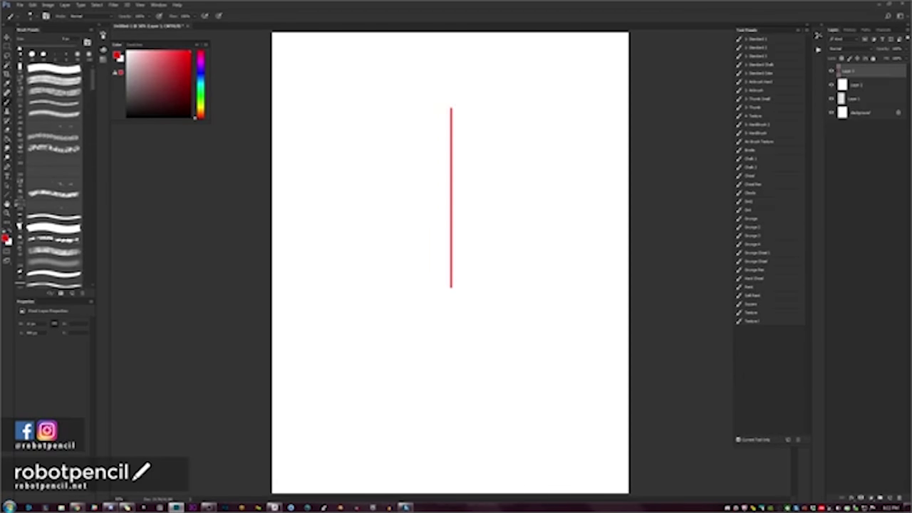
pyautogui.moveTo(451, 108)
pyautogui.mouseDown()
pyautogui.moveTo(452, 78)
pyautogui.moveTo(447, 90)
pyautogui.moveTo(459, 91)
pyautogui.moveTo(461, 74)
pyautogui.mouseUp()
pyautogui.moveTo(441, 287); pyautogui.dragTo(458, 287)
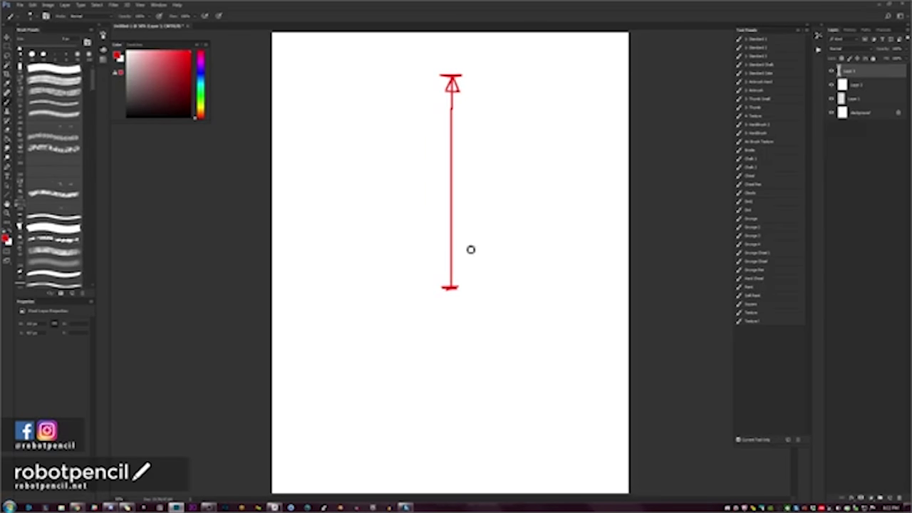
# Move the red arrow down to the middle of the canvas.
pyautogui.press('v')
pyautogui.moveTo(479, 290)
pyautogui.mouseDown()
pyautogui.moveTo(484, 379)
pyautogui.moveTo(480, 364)
pyautogui.mouseUp()
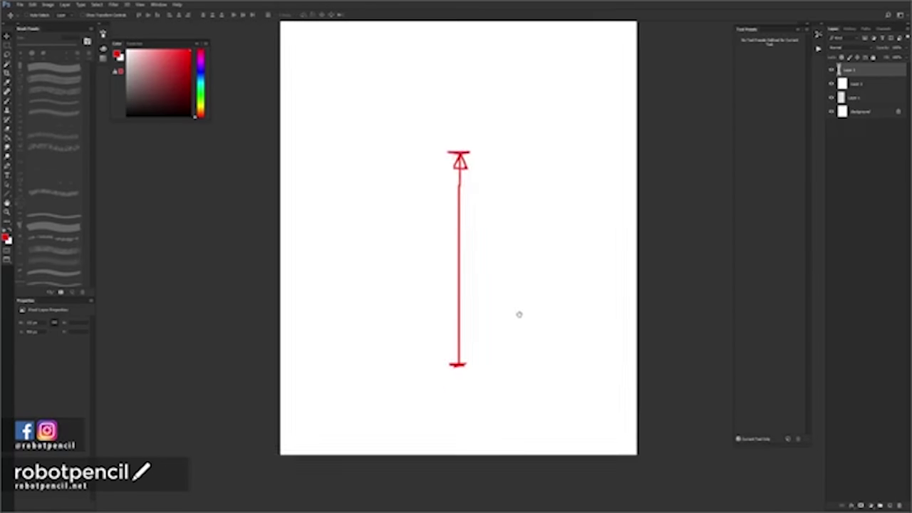
pyautogui.moveTo(519, 314); pyautogui.dragTo(517, 333)
# Draw a short blue arrow on a new layer, rising diagonally rightward from the red arrow's base.
pyautogui.hotkey('ctrl', 'alt', 'shift', 'n')
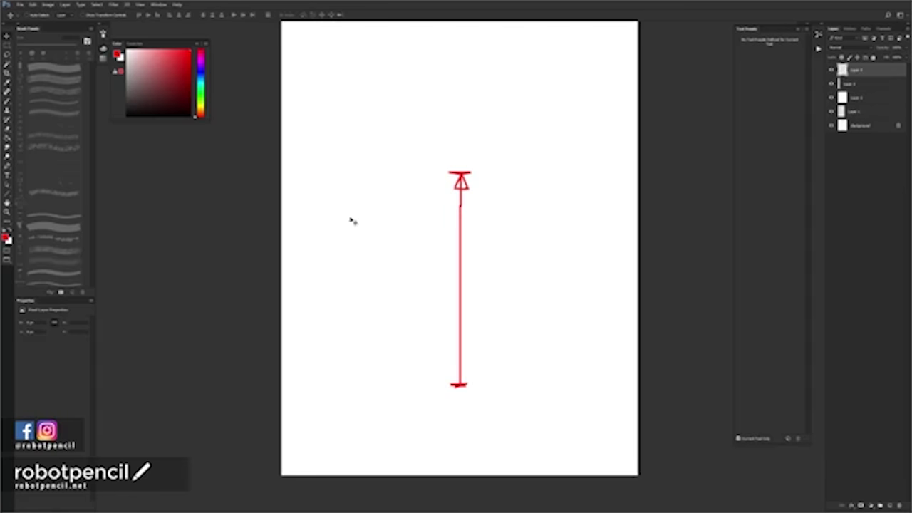
pyautogui.click(202, 74)
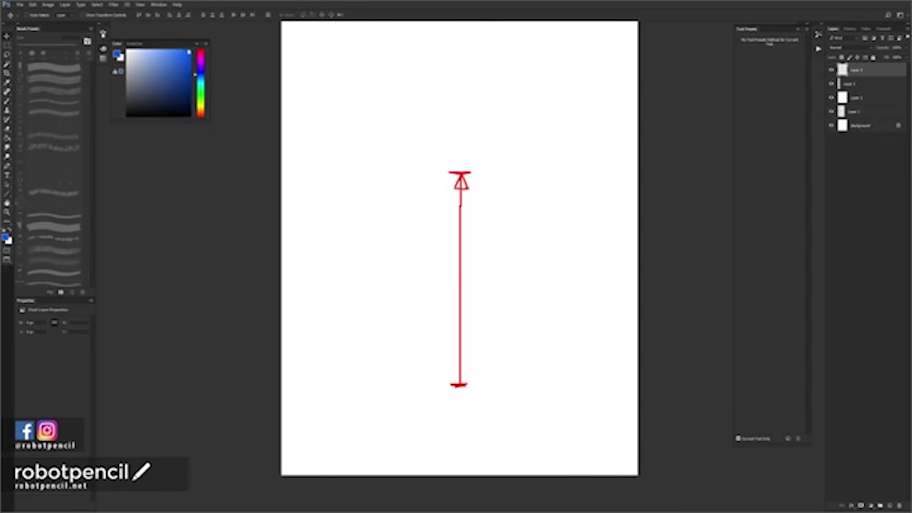
pyautogui.click(172, 51)
pyautogui.press('b')
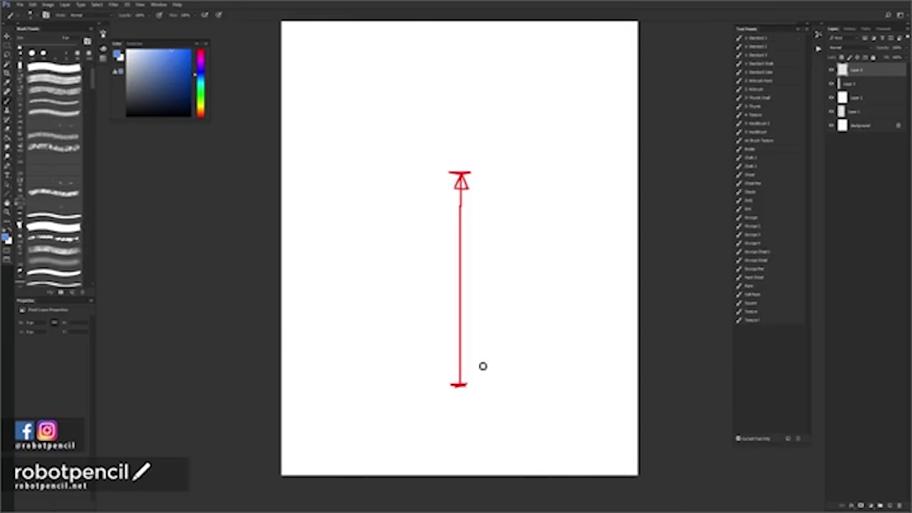
pyautogui.moveTo(460, 385); pyautogui.dragTo(500, 356)
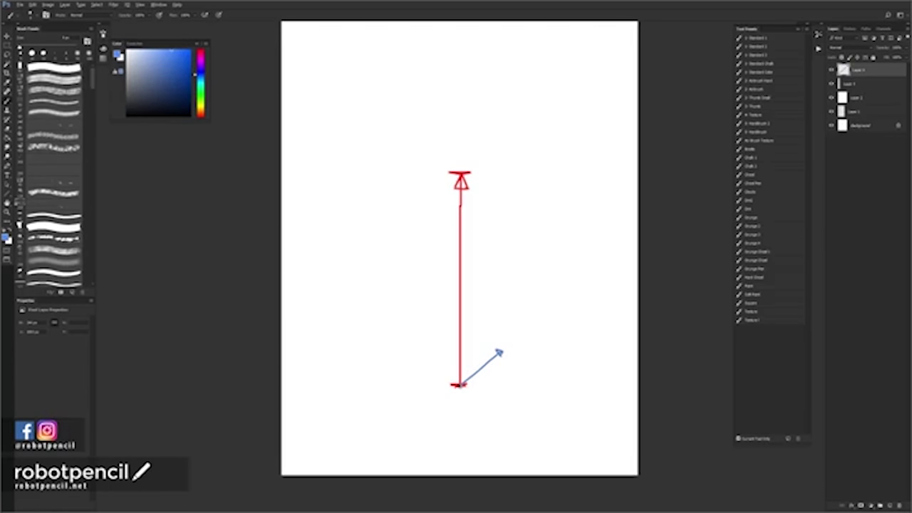
# Draw two blue arrows fanning leftward from the red arrow's base, each on its own new layer.
pyautogui.hotkey('ctrl', 'alt', 'shift', 'n')
pyautogui.moveTo(457, 384)
pyautogui.mouseDown()
pyautogui.moveTo(395, 337)
pyautogui.moveTo(403, 338)
pyautogui.moveTo(397, 344)
pyautogui.mouseUp()
pyautogui.hotkey('ctrl', 'alt', 'shift', 'n')
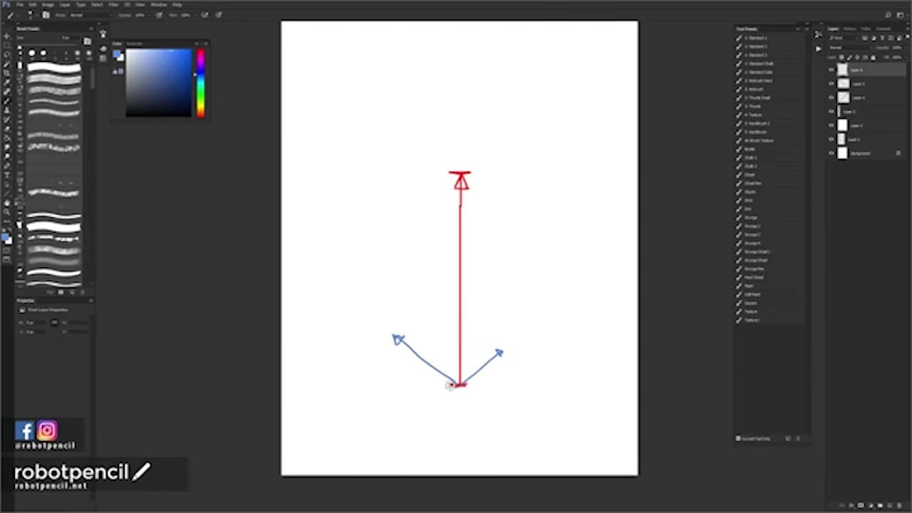
pyautogui.moveTo(457, 384)
pyautogui.mouseDown()
pyautogui.moveTo(348, 351)
pyautogui.moveTo(359, 349)
pyautogui.mouseUp()
# Draw a long blue arrow rightward from the red arrow's base, redoing the first stroke on a new layer.
pyautogui.moveTo(458, 384); pyautogui.dragTo(553, 366)
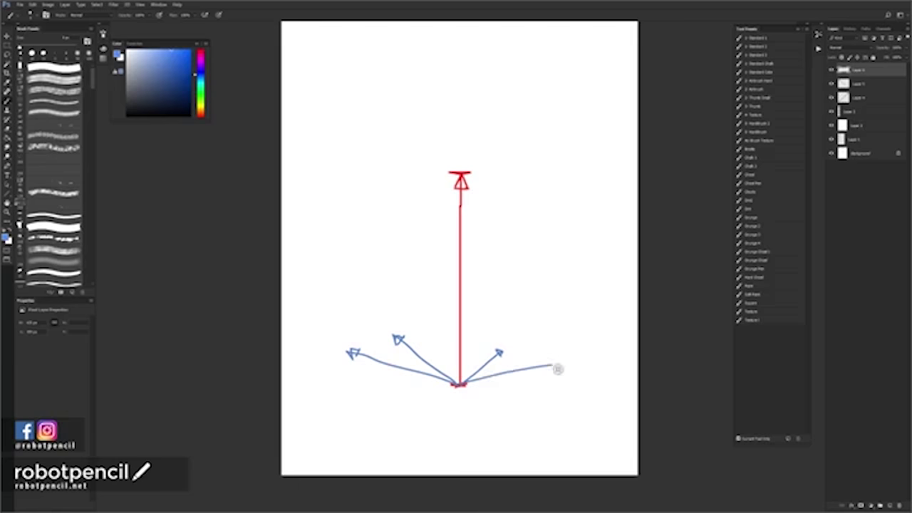
pyautogui.hotkey('ctrl', 'z')
pyautogui.hotkey('ctrl', 'alt', 'shift', 'n')
pyautogui.moveTo(458, 385); pyautogui.dragTo(563, 355)
pyautogui.moveTo(555, 350)
pyautogui.mouseDown()
pyautogui.moveTo(564, 355)
pyautogui.moveTo(555, 352)
pyautogui.mouseUp()
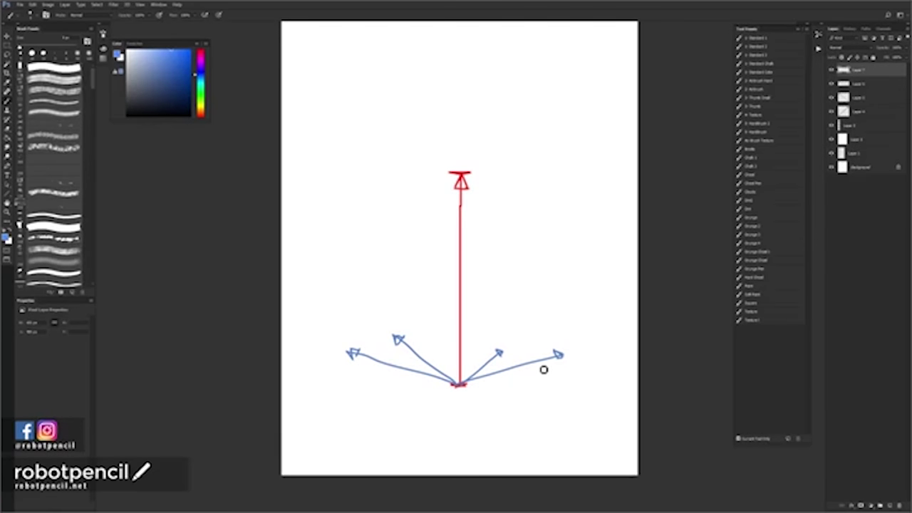
# Rotate the long right-hand blue arrow upright about its base so it lies along the red line's lower half.
pyautogui.hotkey('ctrl', 't')
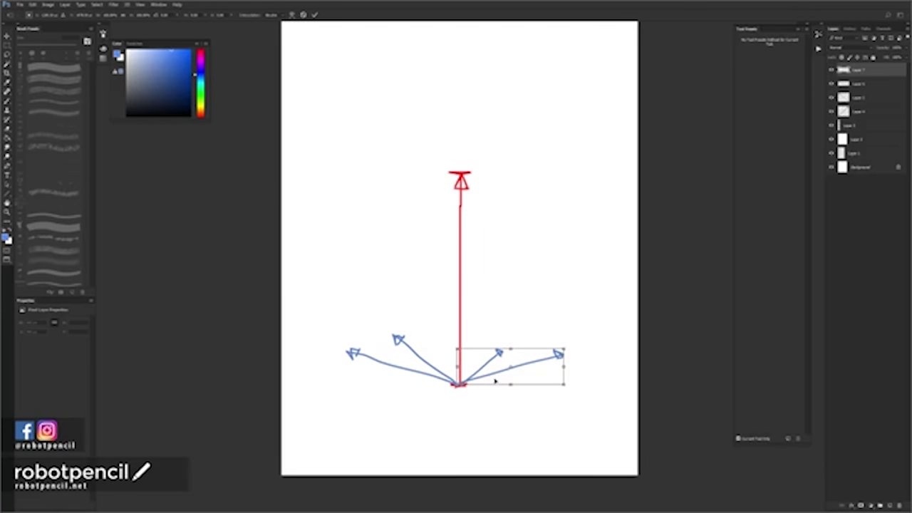
pyautogui.moveTo(510, 368); pyautogui.dragTo(461, 383)
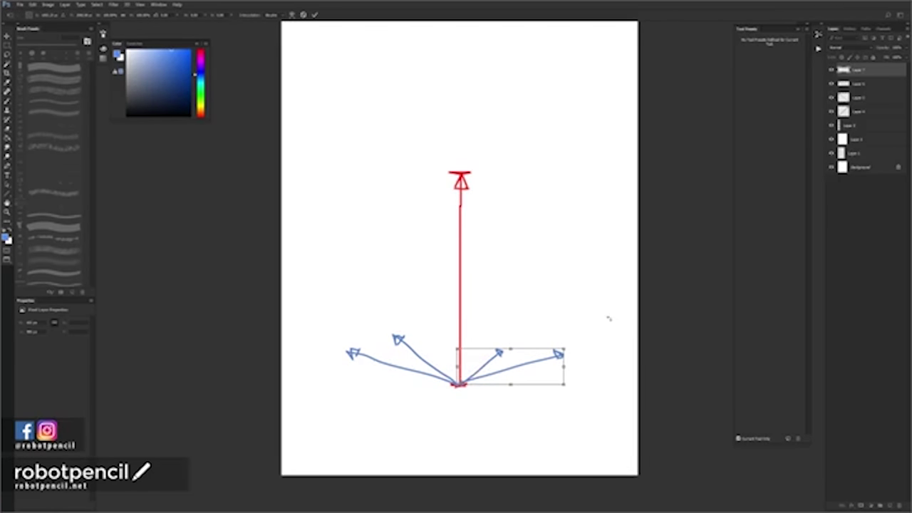
pyautogui.moveTo(606, 317); pyautogui.dragTo(442, 239)
pyautogui.press('Return')
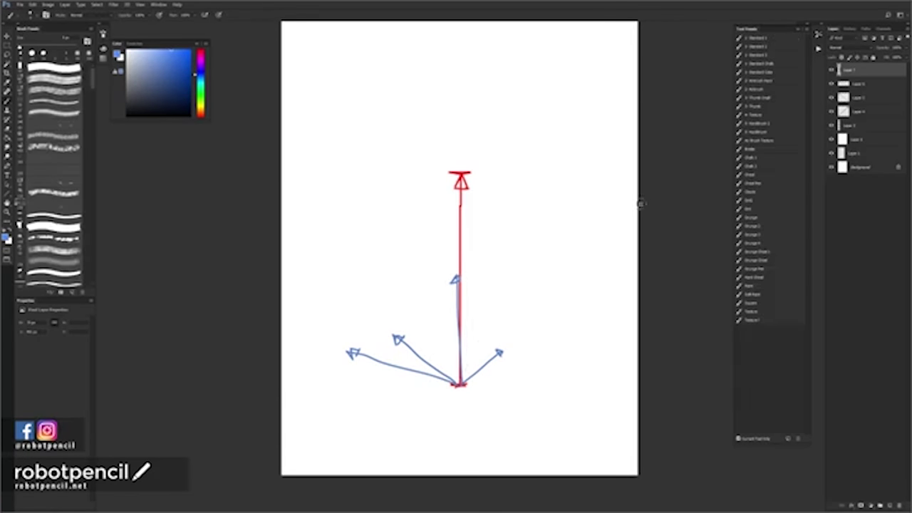
# Move the long left-hand blue arrow above the upright one and rotate it vertical, continuing the line upward.
pyautogui.click(876, 87)
pyautogui.moveTo(517, 312)
pyautogui.keyDown('ctrl'); pyautogui.mouseDown()
pyautogui.moveTo(549, 220)
pyautogui.moveTo(548, 349)
pyautogui.moveTo(527, 367)
pyautogui.mouseUp(); pyautogui.keyUp('ctrl')
pyautogui.hotkey('ctrl', 't')
pyautogui.moveTo(425, 252); pyautogui.dragTo(451, 192)
pyautogui.press('Return')
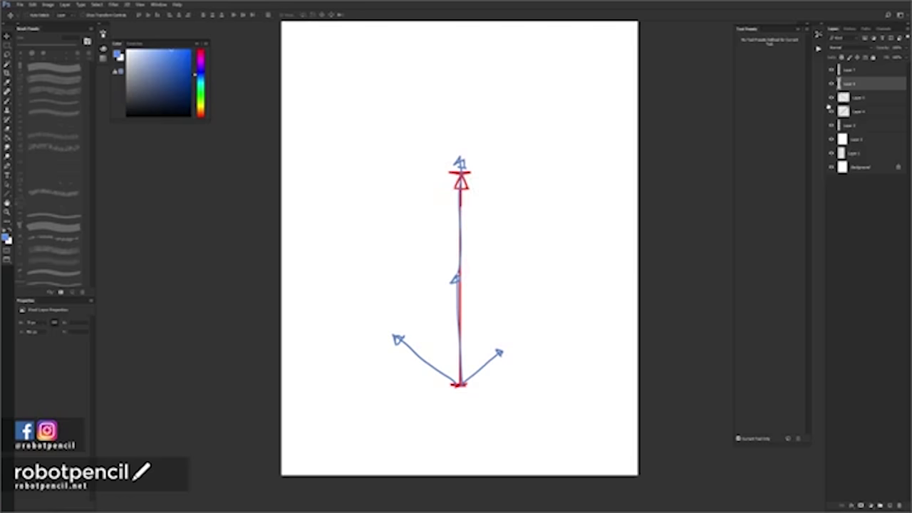
# Stack the shorter left-hand blue arrow on top of the column and rotate it vertical.
pyautogui.click(875, 101)
pyautogui.moveTo(513, 282); pyautogui.dragTo(531, 185)
pyautogui.hotkey('ctrl', 't')
pyautogui.moveTo(451, 157); pyautogui.dragTo(474, 118)
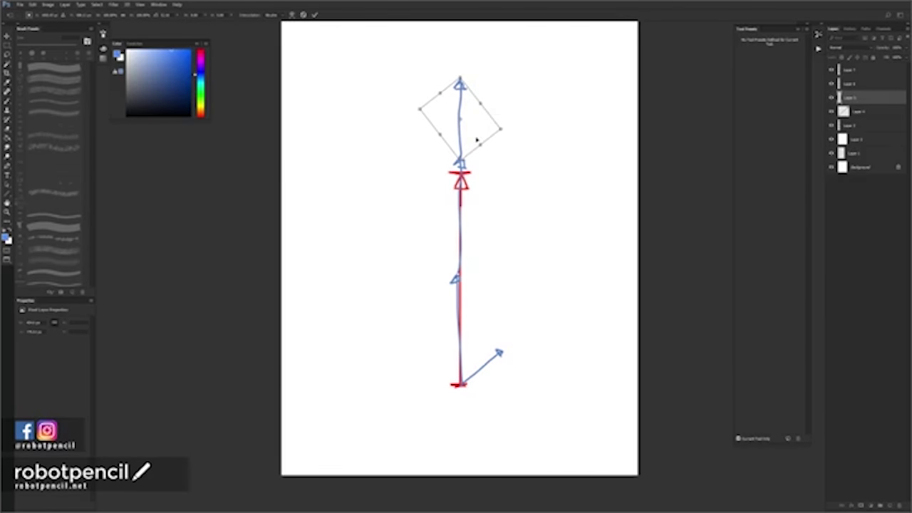
pyautogui.press('Return')
# Move the short right-hand blue arrow to the top of the column and rotate it vertical.
pyautogui.click(863, 115)
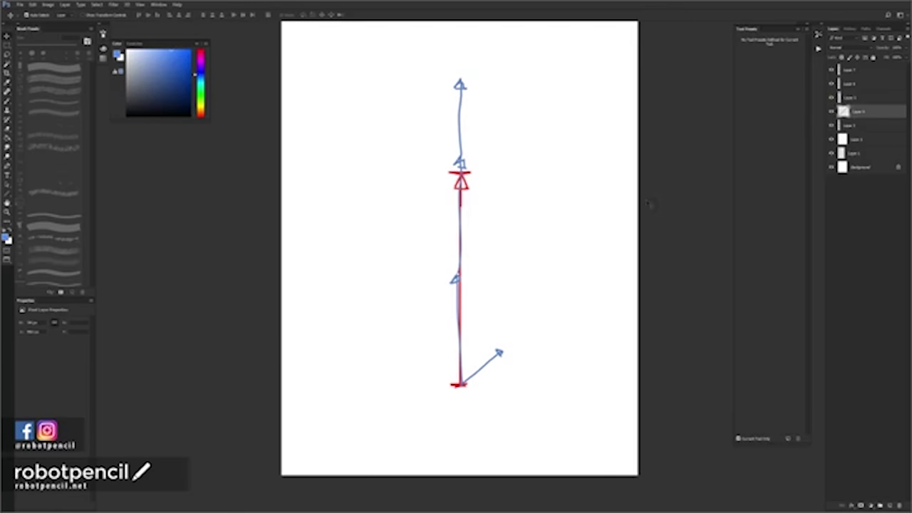
pyautogui.hotkey('ctrl', 't')
pyautogui.moveTo(605, 191); pyautogui.dragTo(451, 188)
pyautogui.moveTo(484, 357); pyautogui.dragTo(465, 45)
pyautogui.moveTo(513, 41); pyautogui.dragTo(512, 38)
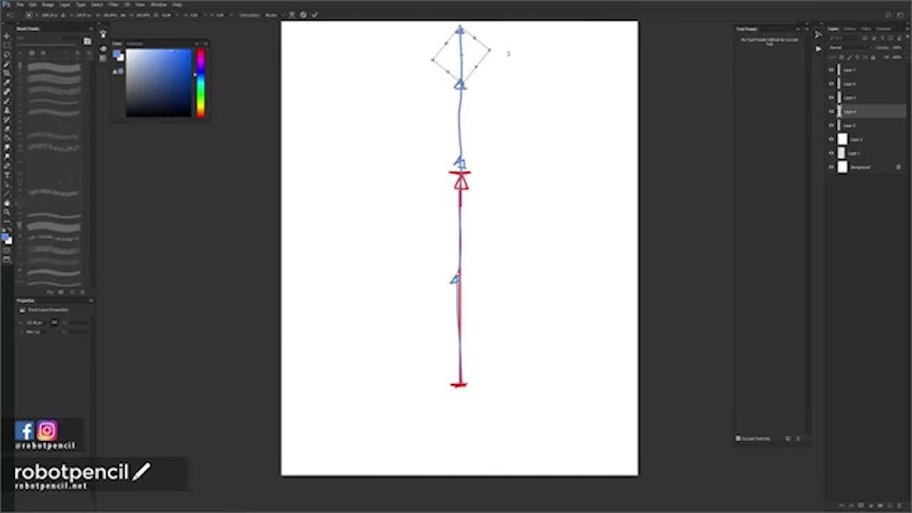
pyautogui.press('Return')
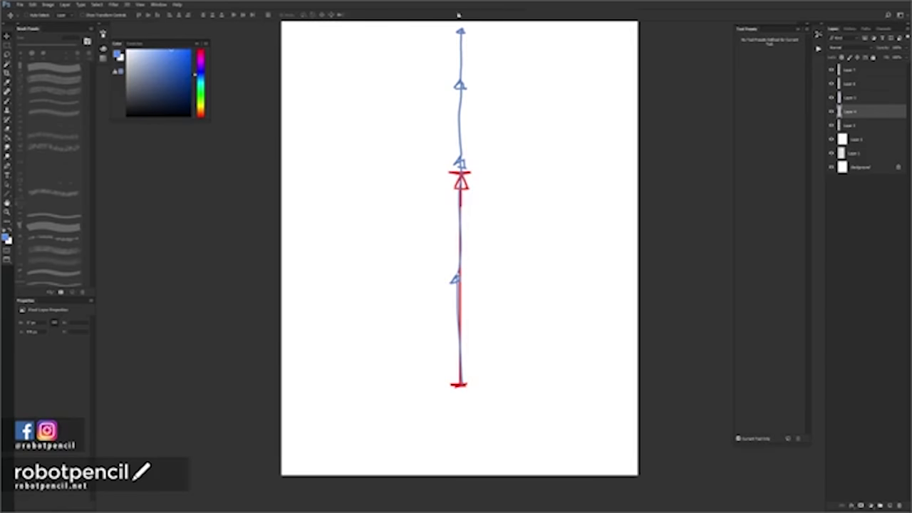
# On a new layer above the red arrow, draw a purple triangular eye beside its tip and a vertical purple arrow alongside.
pyautogui.moveTo(518, 175); pyautogui.dragTo(530, 216)
pyautogui.click(856, 128)
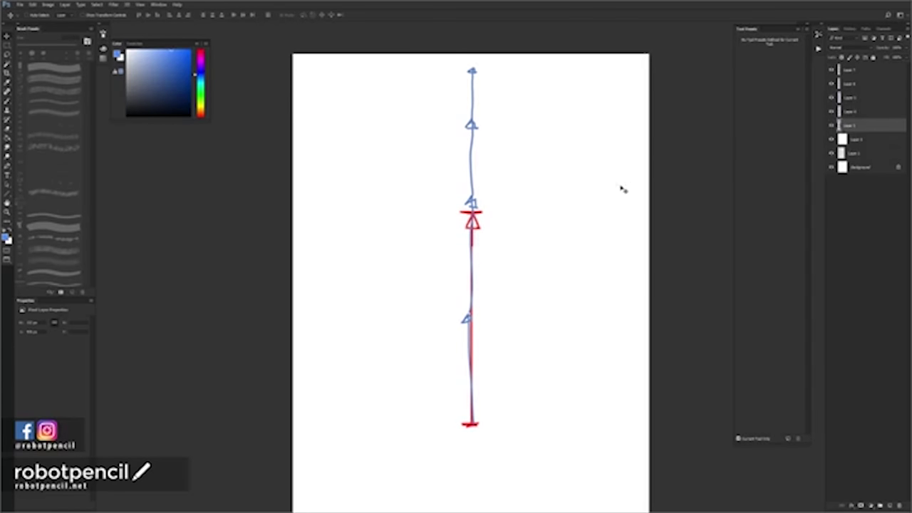
pyautogui.hotkey('ctrl', 'alt', 'shift', 'n')
pyautogui.click(201, 57)
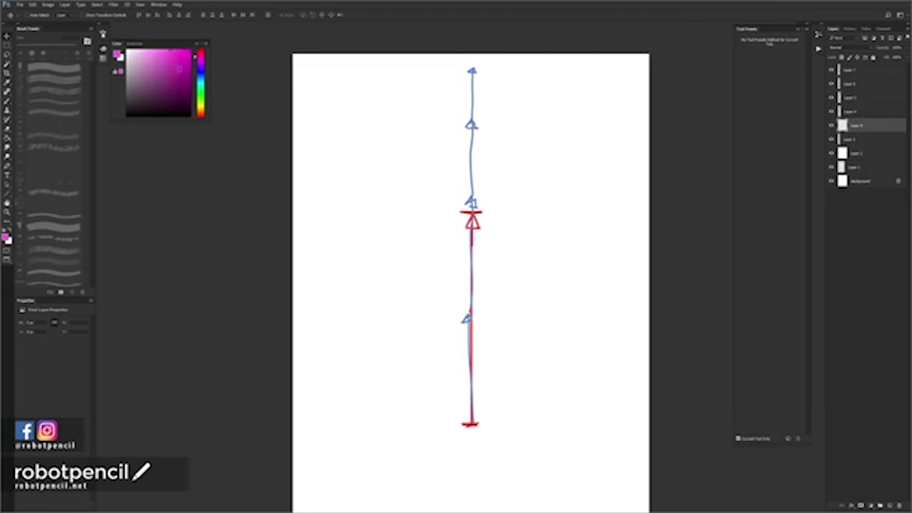
pyautogui.click(186, 67)
pyautogui.press('b')
pyautogui.moveTo(490, 213)
pyautogui.mouseDown()
pyautogui.moveTo(510, 215)
pyautogui.moveTo(500, 220)
pyautogui.moveTo(511, 200)
pyautogui.moveTo(508, 227)
pyautogui.mouseUp()
pyautogui.moveTo(490, 216); pyautogui.dragTo(511, 226)
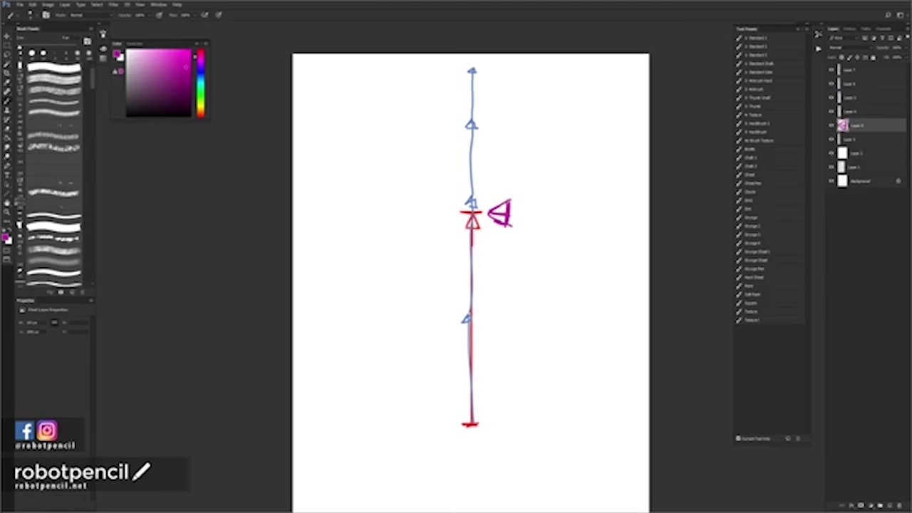
pyautogui.moveTo(491, 421)
pyautogui.mouseDown()
pyautogui.moveTo(495, 311)
pyautogui.moveTo(487, 223)
pyautogui.mouseUp()
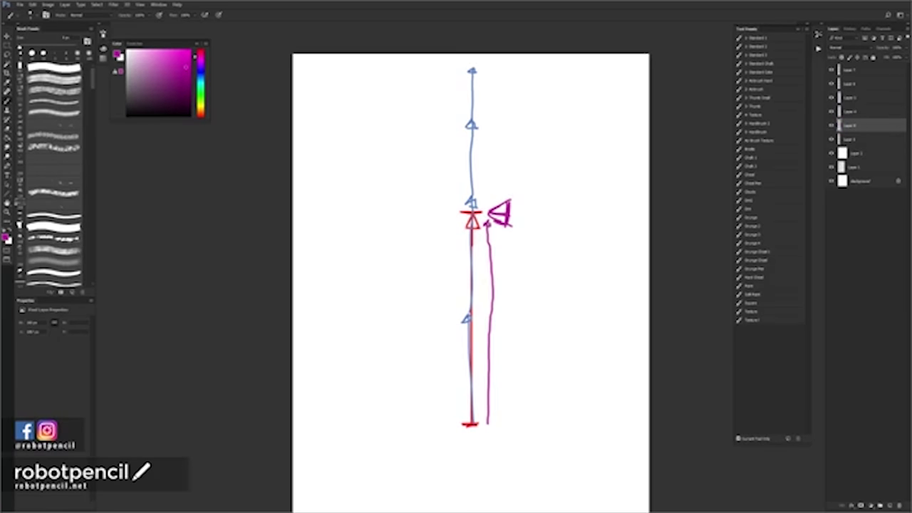
# Hide all the arrow layers, leave full-screen mode and switch back to the creature bust in ZBrush.
pyautogui.moveTo(832, 95); pyautogui.dragTo(832, 152)
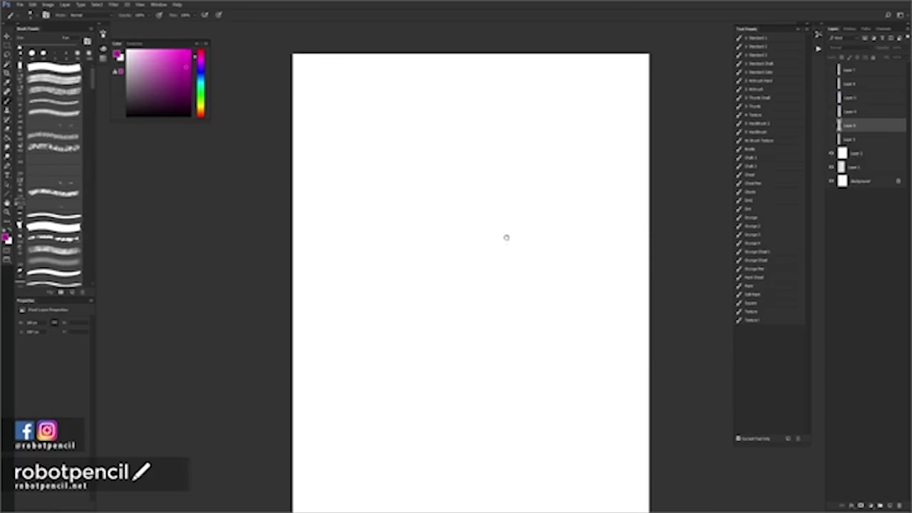
pyautogui.moveTo(506, 238); pyautogui.dragTo(499, 210)
pyautogui.press('f')
pyautogui.press('f')
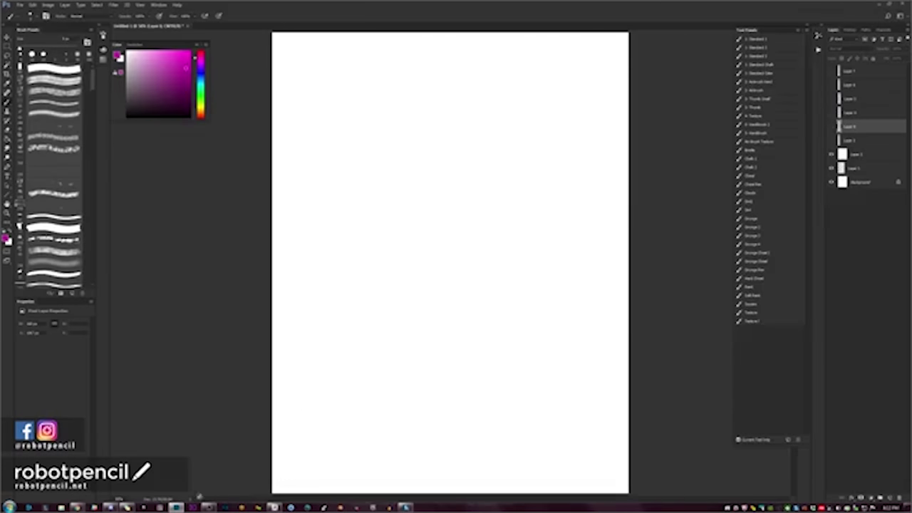
pyautogui.click(276, 507)
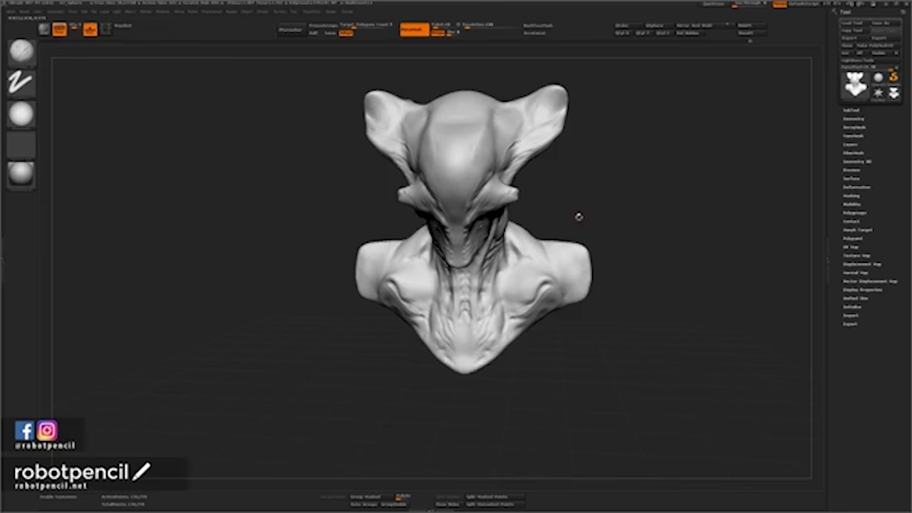
# Reshape the creature's lower face and jaw with the Move brush from front and side views.
pyautogui.moveTo(597, 215)
pyautogui.mouseDown()
pyautogui.moveTo(640, 214)
pyautogui.moveTo(596, 215)
pyautogui.moveTo(593, 199)
pyautogui.mouseUp()
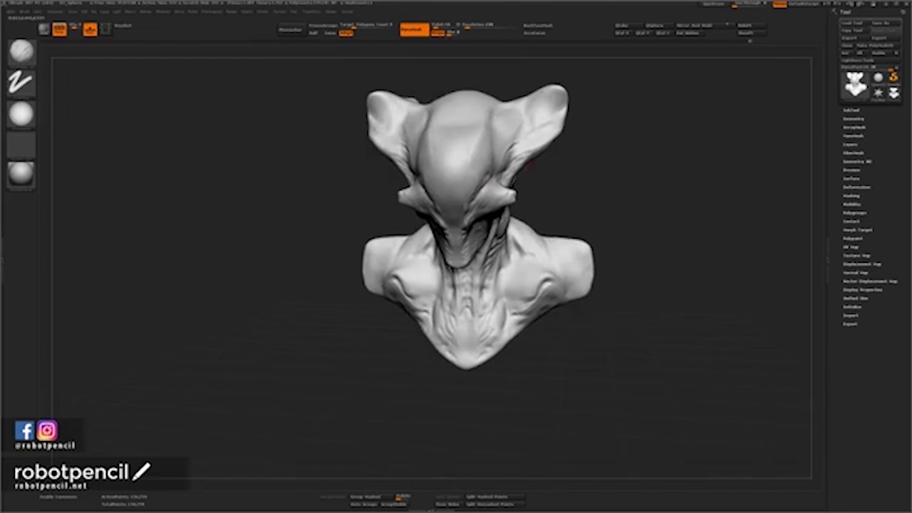
pyautogui.press('b')
pyautogui.press('m')
pyautogui.press('v')
pyautogui.press('space')
pyautogui.moveTo(482, 212); pyautogui.dragTo(496, 210)
pyautogui.moveTo(561, 192)
pyautogui.mouseDown()
pyautogui.moveTo(484, 210)
pyautogui.moveTo(485, 202)
pyautogui.mouseUp()
pyautogui.press('space')
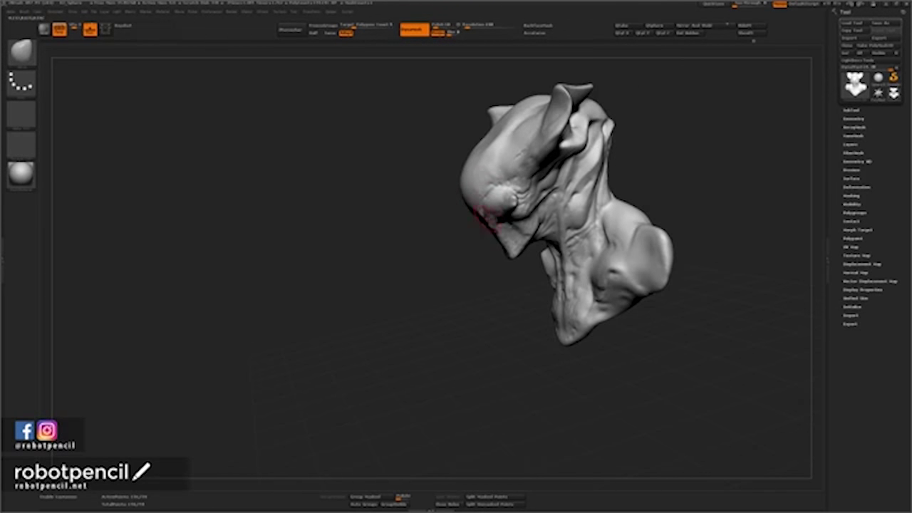
pyautogui.moveTo(475, 237); pyautogui.dragTo(500, 245)
pyautogui.moveTo(585, 211)
pyautogui.mouseDown()
pyautogui.moveTo(591, 235)
pyautogui.moveTo(665, 230)
pyautogui.mouseUp()
# Refine and smooth the crease at the upper neck just below the ear, alternating between sculpting brushes.
pyautogui.press('2')
pyautogui.press('space')
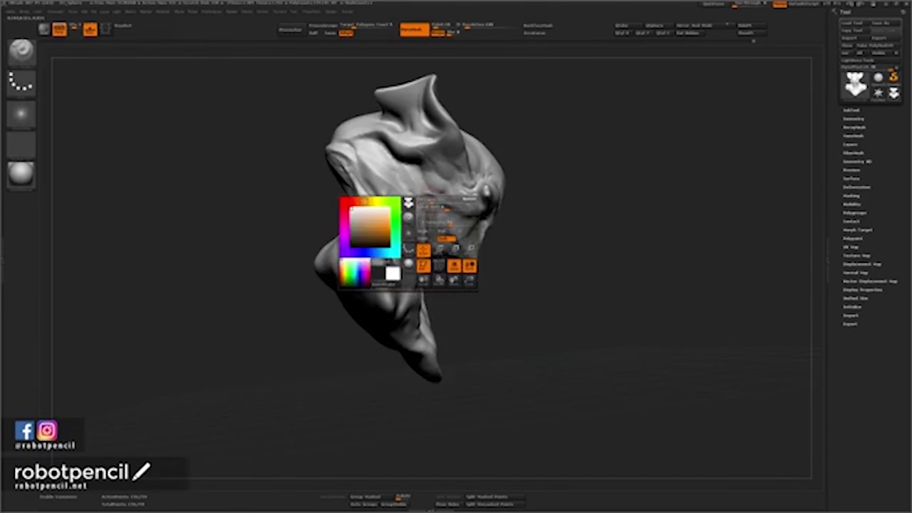
pyautogui.press('1')
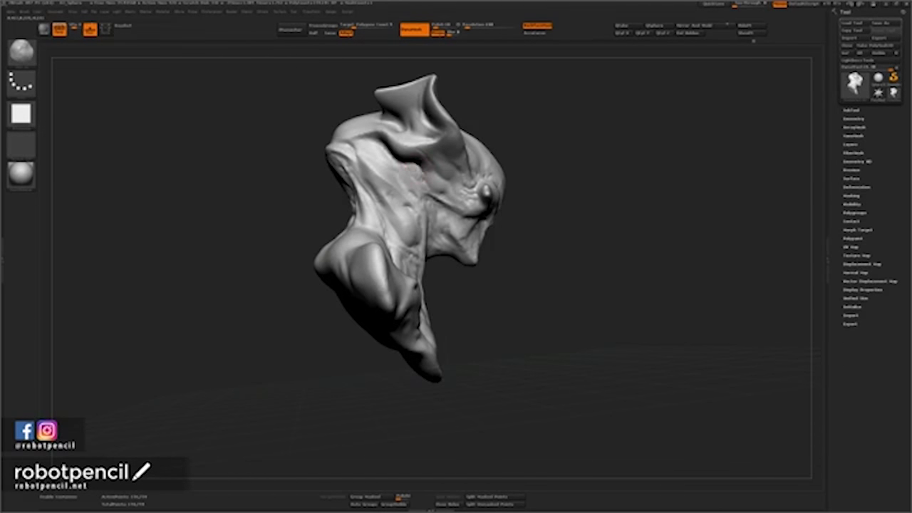
pyautogui.press('2')
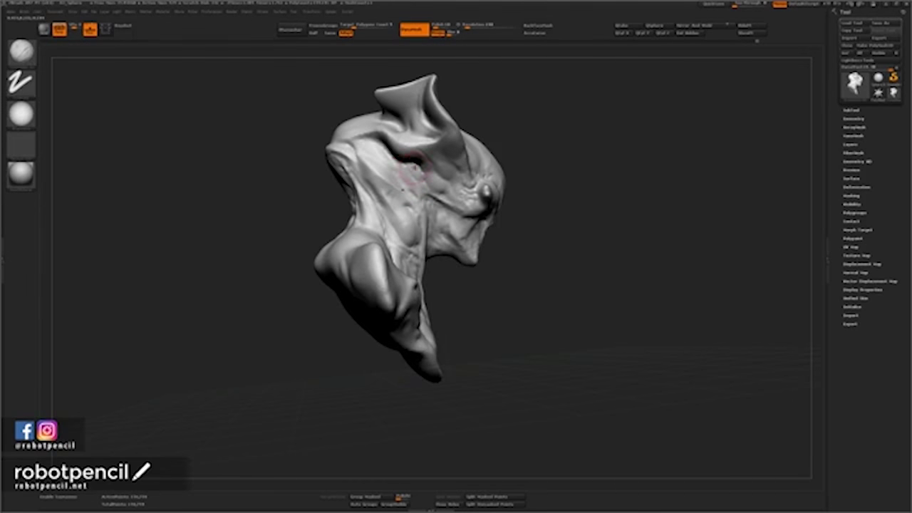
pyautogui.keyDown('shift'); pyautogui.moveTo(417, 167); pyautogui.dragTo(432, 178); pyautogui.keyUp('shift')
pyautogui.press('shift')
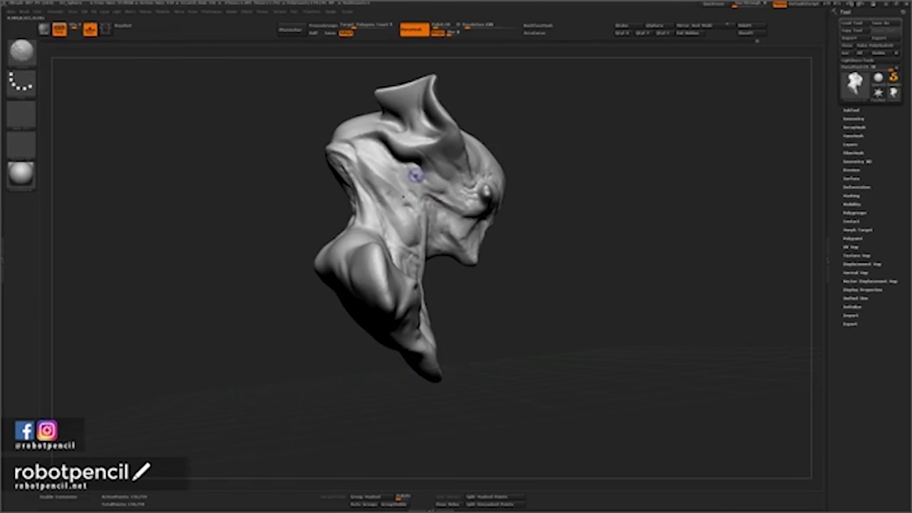
# Refine the fold at the base of the ear behind the head.
pyautogui.moveTo(588, 191)
pyautogui.mouseDown()
pyautogui.moveTo(524, 196)
pyautogui.moveTo(657, 223)
pyautogui.moveTo(614, 240)
pyautogui.mouseUp()
pyautogui.press('space')
pyautogui.moveTo(390, 143)
pyautogui.mouseDown()
pyautogui.moveTo(400, 143)
pyautogui.moveTo(383, 163)
pyautogui.moveTo(385, 150)
pyautogui.mouseUp()
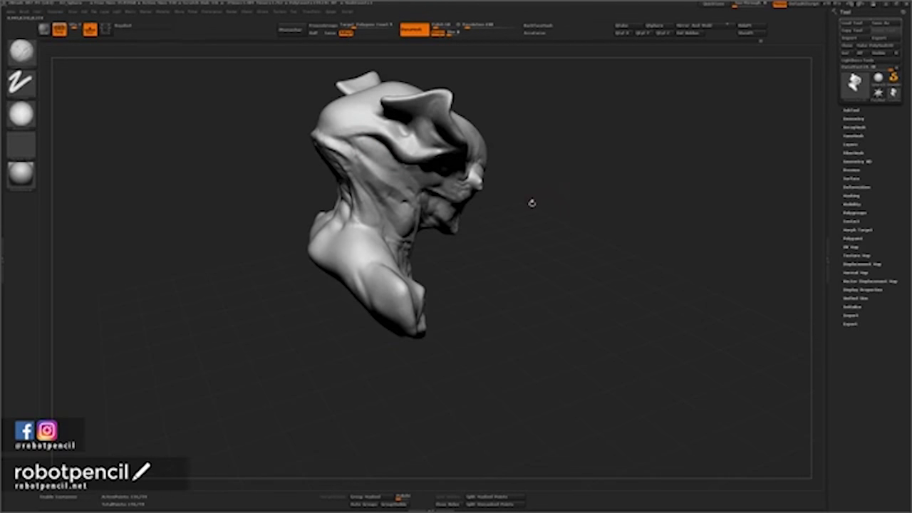
pyautogui.moveTo(531, 202); pyautogui.dragTo(577, 211)
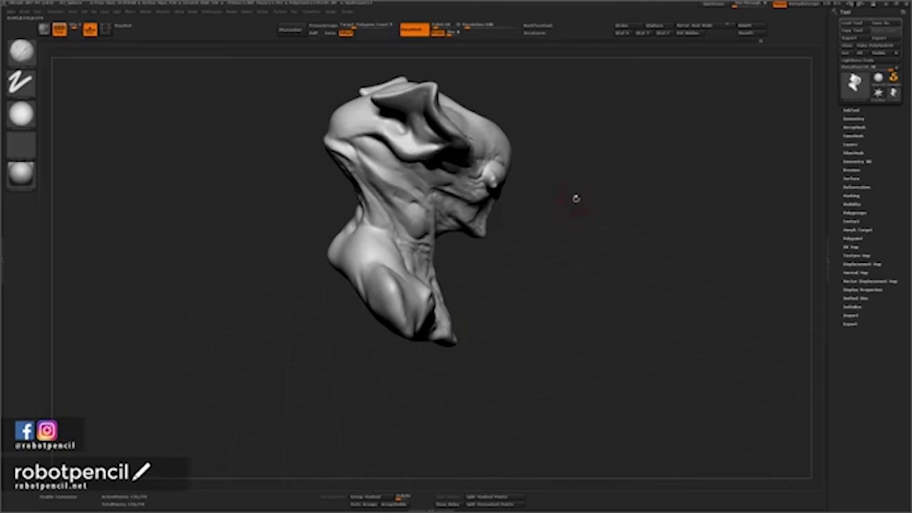
pyautogui.moveTo(579, 217); pyautogui.dragTo(600, 203)
# Sculpt and smooth the muscle forms running down the side of the neck.
pyautogui.press('space')
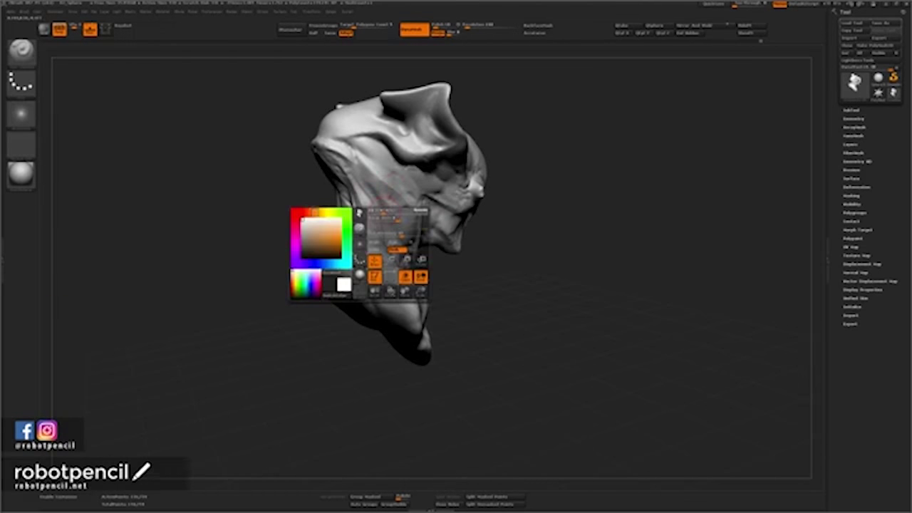
pyautogui.keyDown('shift'); pyautogui.moveTo(390, 215); pyautogui.dragTo(382, 208); pyautogui.keyUp('shift')
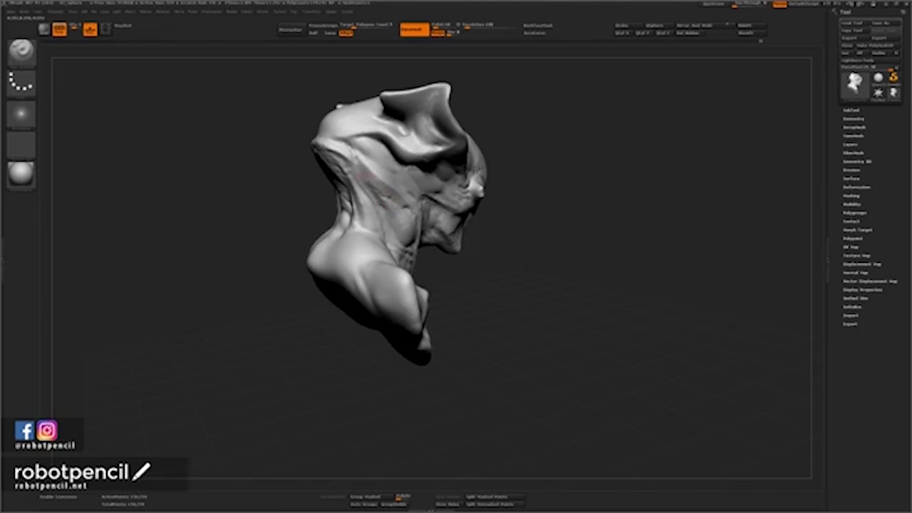
pyautogui.moveTo(360, 161)
pyautogui.mouseDown()
pyautogui.moveTo(378, 194)
pyautogui.moveTo(357, 160)
pyautogui.mouseUp()
pyautogui.keyDown('shift'); pyautogui.moveTo(398, 193); pyautogui.dragTo(364, 160); pyautogui.keyUp('shift')
pyautogui.moveTo(407, 221)
pyautogui.keyDown('shift'); pyautogui.mouseDown()
pyautogui.moveTo(369, 173)
pyautogui.moveTo(363, 154)
pyautogui.moveTo(391, 173)
pyautogui.moveTo(377, 156)
pyautogui.mouseUp(); pyautogui.keyUp('shift')
# Refine the muscle forms on the side of the neck from several angles and undo the last stroke.
pyautogui.moveTo(581, 214)
pyautogui.mouseDown()
pyautogui.moveTo(443, 218)
pyautogui.moveTo(491, 230)
pyautogui.moveTo(559, 221)
pyautogui.moveTo(567, 202)
pyautogui.moveTo(574, 221)
pyautogui.moveTo(554, 217)
pyautogui.moveTo(568, 204)
pyautogui.mouseUp()
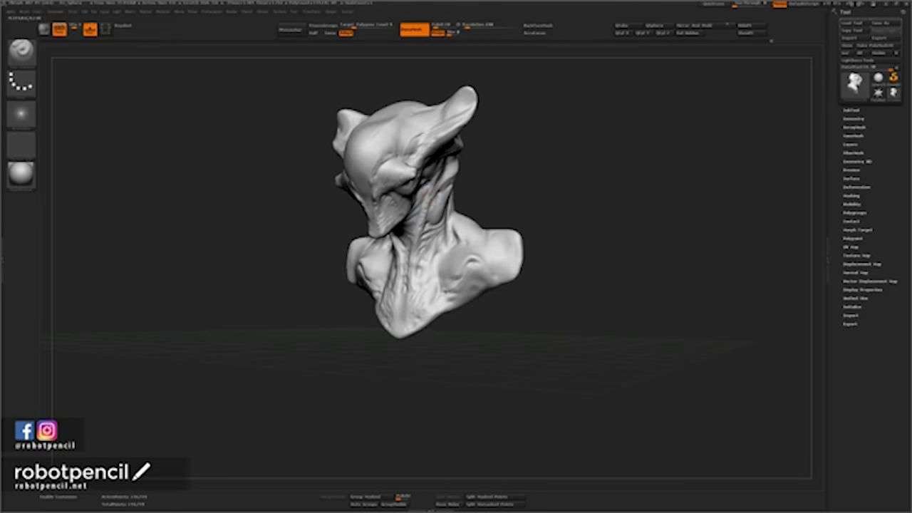
pyautogui.moveTo(485, 171); pyautogui.dragTo(448, 173)
pyautogui.moveTo(520, 156)
pyautogui.mouseDown()
pyautogui.moveTo(545, 171)
pyautogui.moveTo(532, 185)
pyautogui.moveTo(518, 181)
pyautogui.moveTo(500, 197)
pyautogui.moveTo(465, 175)
pyautogui.moveTo(467, 184)
pyautogui.mouseUp()
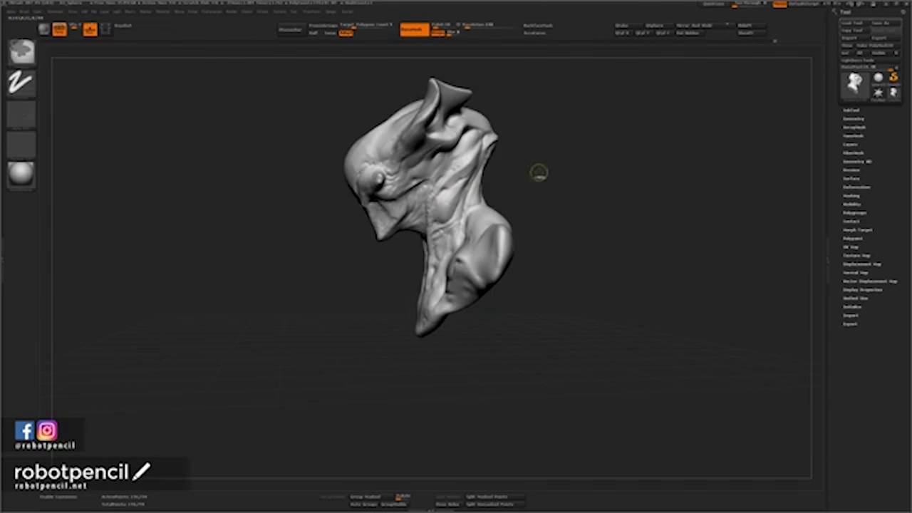
pyautogui.moveTo(541, 179); pyautogui.dragTo(529, 183)
pyautogui.moveTo(466, 200); pyautogui.dragTo(474, 208)
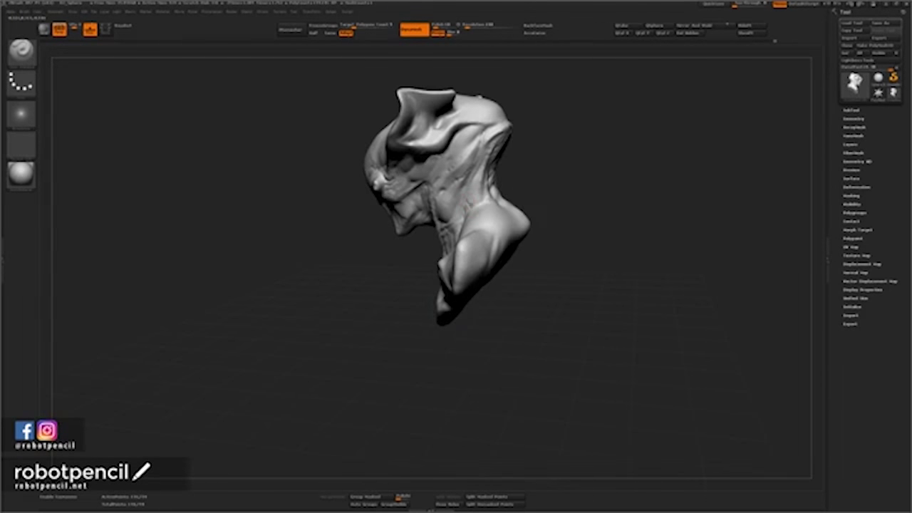
pyautogui.moveTo(535, 187)
pyautogui.mouseDown()
pyautogui.moveTo(559, 185)
pyautogui.moveTo(553, 206)
pyautogui.moveTo(563, 196)
pyautogui.moveTo(554, 171)
pyautogui.moveTo(536, 161)
pyautogui.mouseUp()
pyautogui.hotkey('ctrl', 'z')
# Adjust the side of the neck and the front of the shoulder with the Move brush, resizing it for each area.
pyautogui.press('b')
pyautogui.press('m')
pyautogui.press('v')
pyautogui.press('space')
pyautogui.moveTo(470, 187); pyautogui.dragTo(470, 184)
pyautogui.moveTo(535, 167)
pyautogui.mouseDown()
pyautogui.moveTo(562, 186)
pyautogui.moveTo(523, 140)
pyautogui.mouseUp()
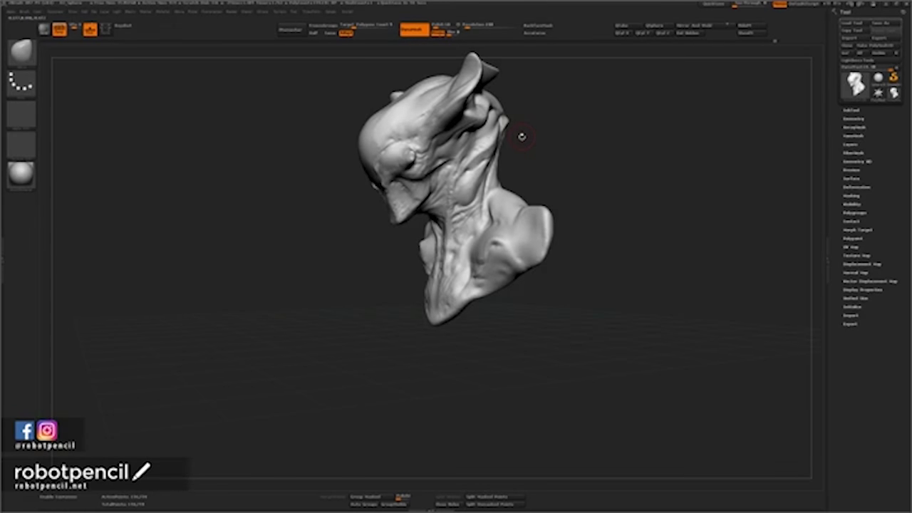
pyautogui.moveTo(504, 306)
pyautogui.mouseDown()
pyautogui.moveTo(515, 315)
pyautogui.moveTo(494, 305)
pyautogui.mouseUp()
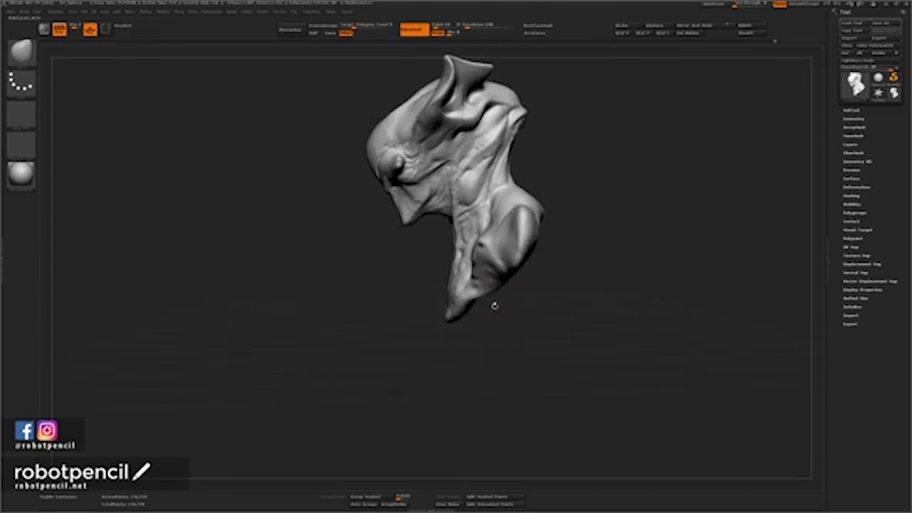
pyautogui.press('space')
pyautogui.moveTo(488, 246); pyautogui.dragTo(486, 253)
pyautogui.moveTo(457, 352)
pyautogui.mouseDown()
pyautogui.moveTo(507, 357)
pyautogui.moveTo(500, 393)
pyautogui.moveTo(498, 373)
pyautogui.moveTo(569, 347)
pyautogui.mouseUp()
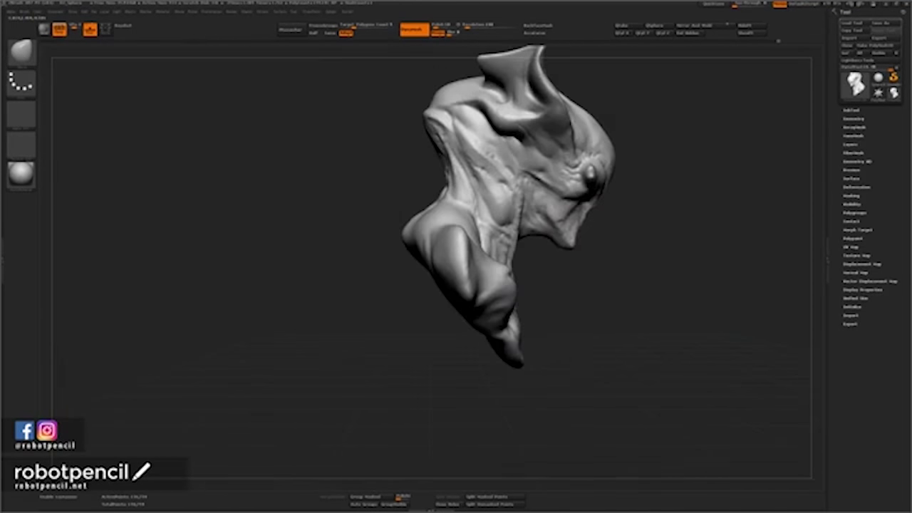
# Resize the sculpting brush, refine the area behind the jaw, and check the bust from the front and three-quarter views.
pyautogui.press('1')
pyautogui.press('space')
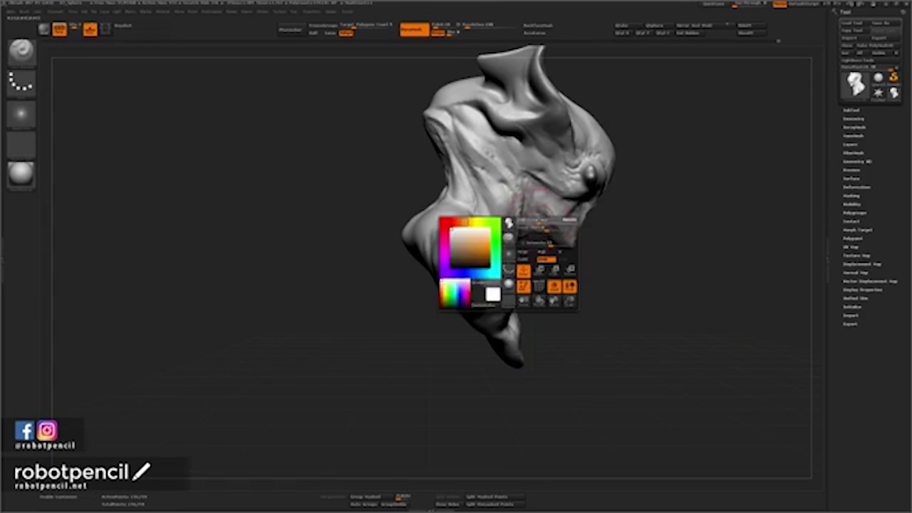
pyautogui.moveTo(540, 223); pyautogui.dragTo(544, 211)
pyautogui.moveTo(616, 218)
pyautogui.mouseDown()
pyautogui.moveTo(646, 235)
pyautogui.moveTo(649, 226)
pyautogui.moveTo(621, 230)
pyautogui.moveTo(644, 247)
pyautogui.mouseUp()
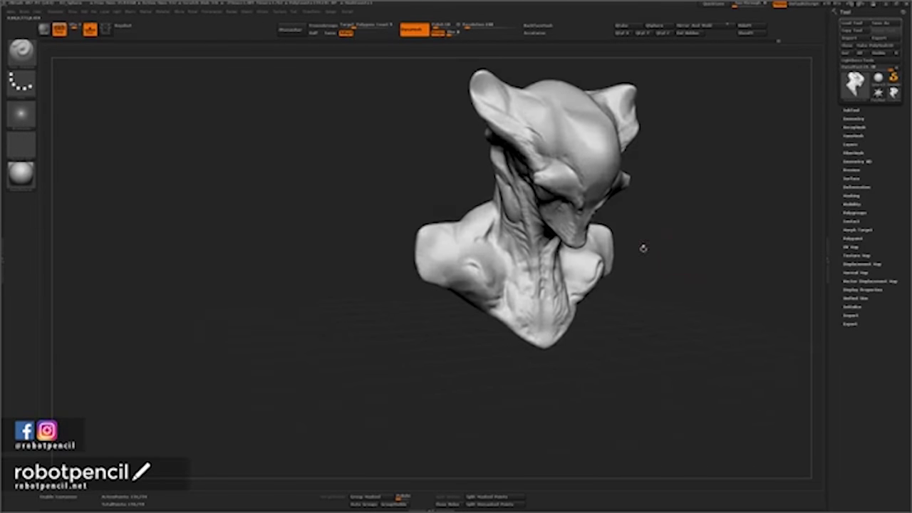
pyautogui.moveTo(695, 268)
pyautogui.mouseDown()
pyautogui.moveTo(662, 261)
pyautogui.moveTo(611, 295)
pyautogui.mouseUp()
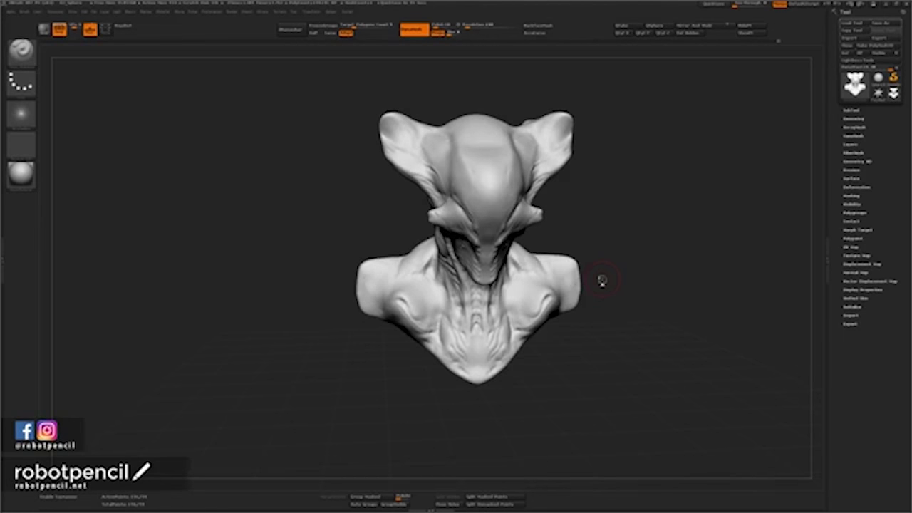
pyautogui.moveTo(642, 319)
pyautogui.mouseDown()
pyautogui.moveTo(638, 296)
pyautogui.moveTo(484, 284)
pyautogui.moveTo(555, 320)
pyautogui.moveTo(626, 314)
pyautogui.mouseUp()
pyautogui.moveTo(622, 353); pyautogui.dragTo(614, 351)
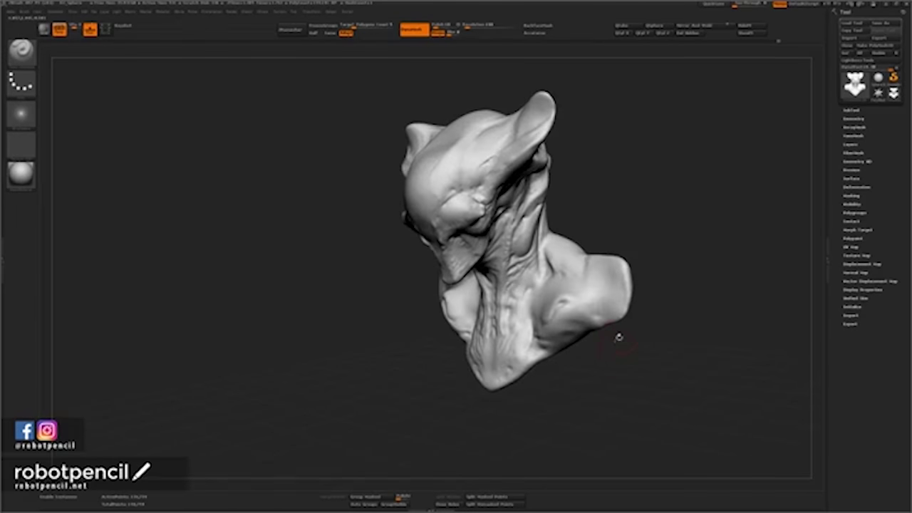
# Sculpt and smooth the transition between the upper chest and the front of the shoulder.
pyautogui.moveTo(585, 293); pyautogui.dragTo(558, 307)
pyautogui.moveTo(649, 294)
pyautogui.mouseDown()
pyautogui.moveTo(692, 269)
pyautogui.moveTo(683, 304)
pyautogui.moveTo(664, 307)
pyautogui.mouseUp()
pyautogui.keyDown('shift'); pyautogui.moveTo(563, 291); pyautogui.dragTo(563, 309); pyautogui.keyUp('shift')
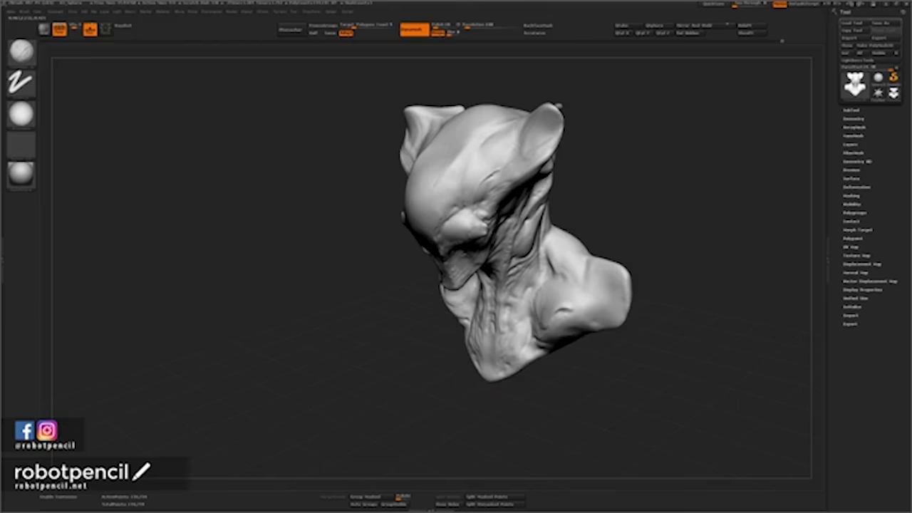
pyautogui.press('shift')
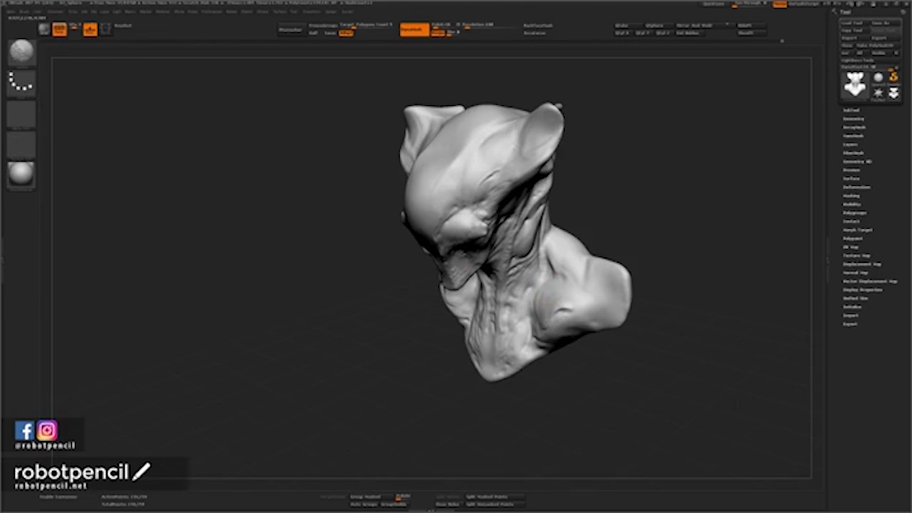
pyautogui.keyDown('shift'); pyautogui.moveTo(543, 298); pyautogui.dragTo(556, 302); pyautogui.keyUp('shift')
pyautogui.moveTo(605, 372)
pyautogui.mouseDown()
pyautogui.moveTo(659, 348)
pyautogui.moveTo(623, 358)
pyautogui.moveTo(643, 358)
pyautogui.moveTo(635, 365)
pyautogui.mouseUp()
pyautogui.press('shift')
pyautogui.press('2')
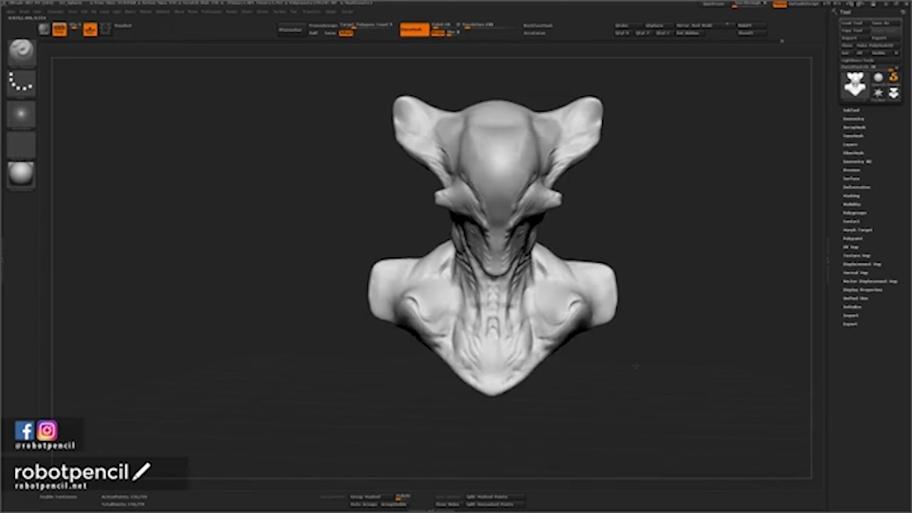
# Refine the lower chest with a resized brush and smooth the ridges at the base of the throat.
pyautogui.press('space')
pyautogui.press('1')
pyautogui.press('space')
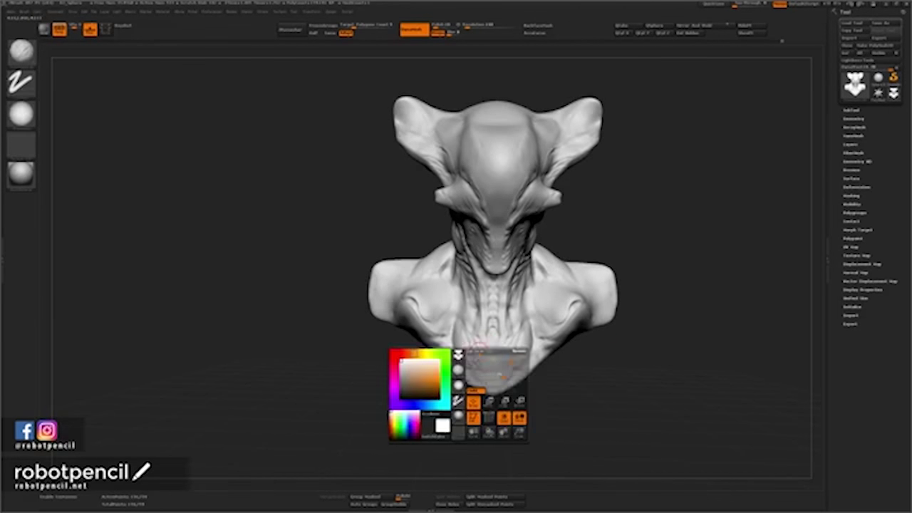
pyautogui.press('space')
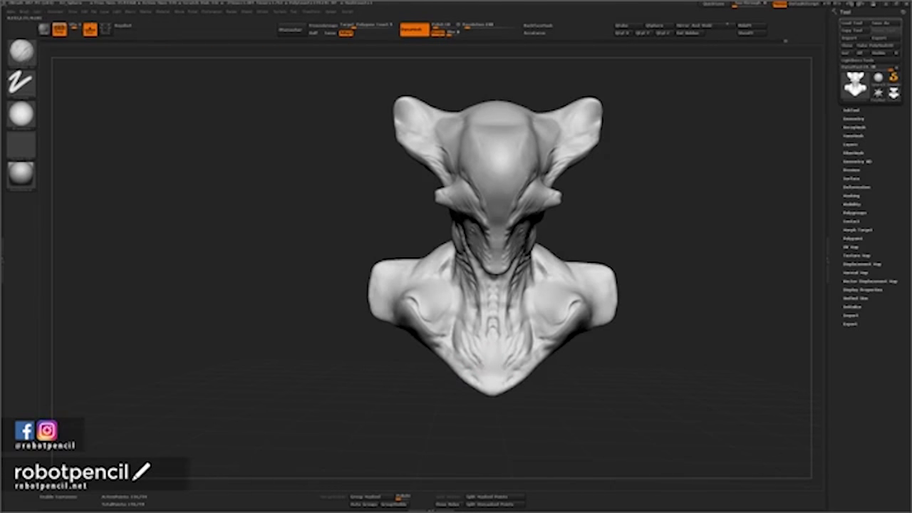
pyautogui.rightClick(486, 374)
pyautogui.moveTo(580, 395)
pyautogui.mouseDown()
pyautogui.moveTo(666, 385)
pyautogui.moveTo(575, 365)
pyautogui.mouseUp()
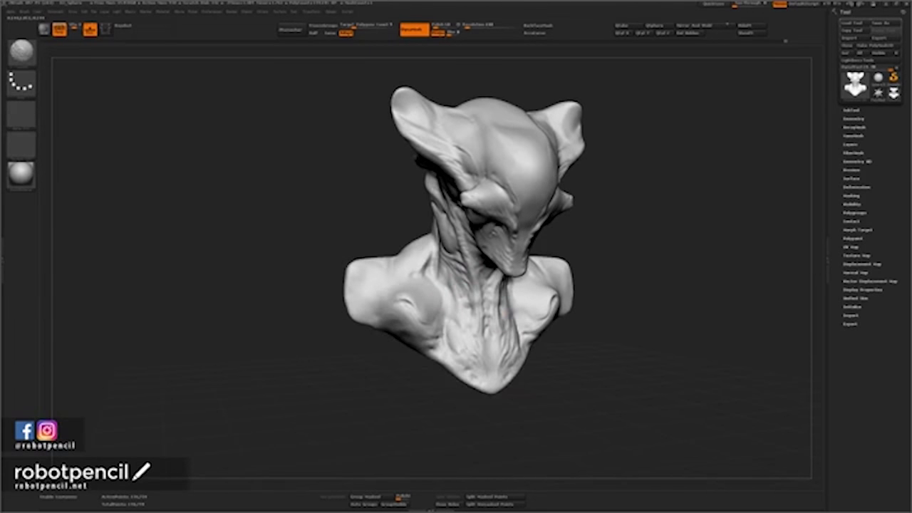
pyautogui.keyDown('shift'); pyautogui.moveTo(486, 324); pyautogui.dragTo(474, 315); pyautogui.keyUp('shift')
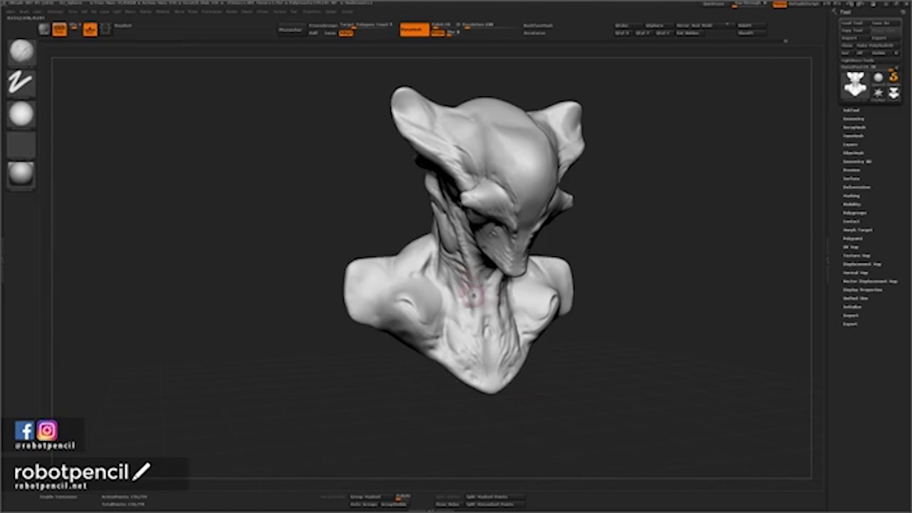
# Resize the brush and undo the recent strokes at the base of the neck.
pyautogui.press('space')
pyautogui.press('space')
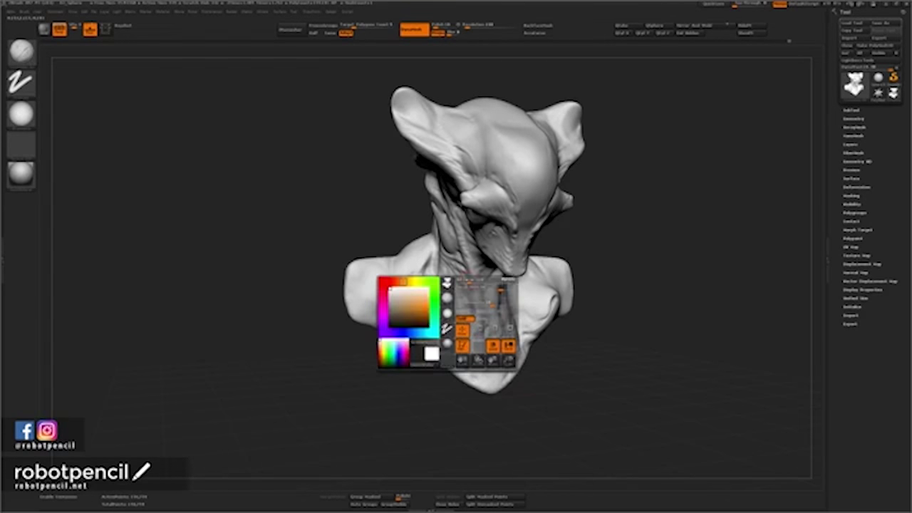
pyautogui.hotkey('ctrl', 'z')
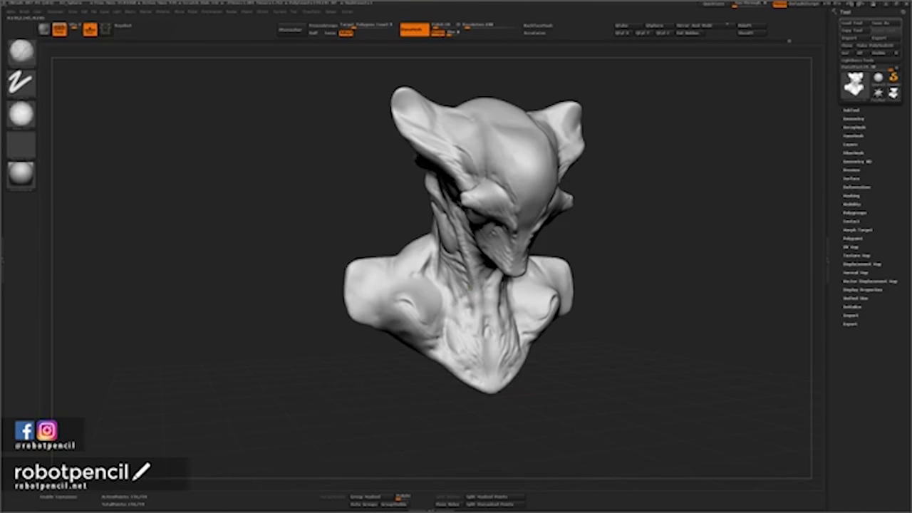
pyautogui.hotkey('ctrl', 'z')
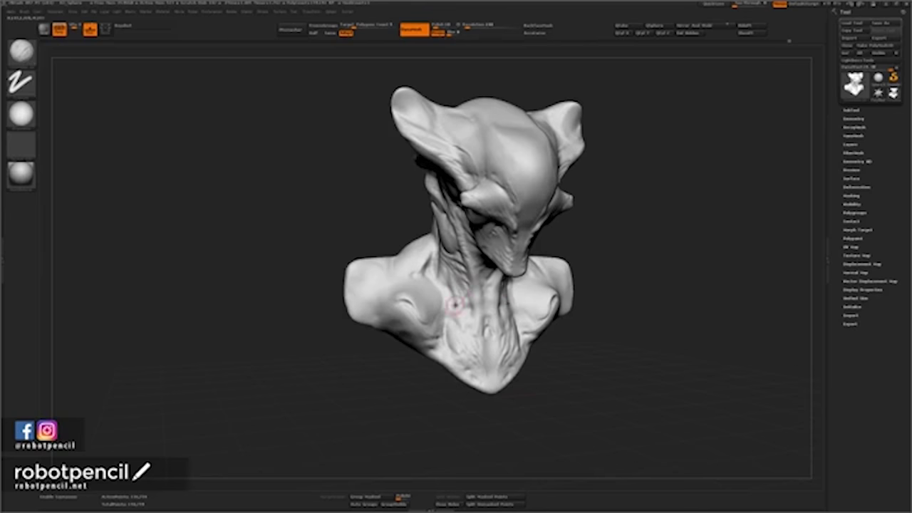
pyautogui.hotkey('ctrl', 'z')
pyautogui.hotkey('ctrl', 'z')
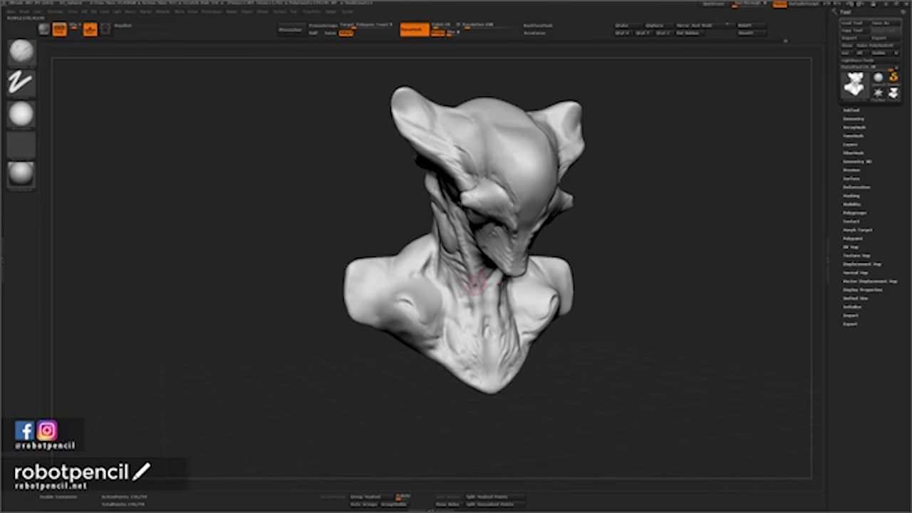
# Refine the muscle strands on the upper chest beside the sternum, working from three-quarter views.
pyautogui.press('space')
pyautogui.press('shift')
pyautogui.moveTo(474, 322)
pyautogui.mouseDown(button='right')
pyautogui.moveTo(413, 320)
pyautogui.moveTo(467, 325)
pyautogui.mouseUp(button='right')
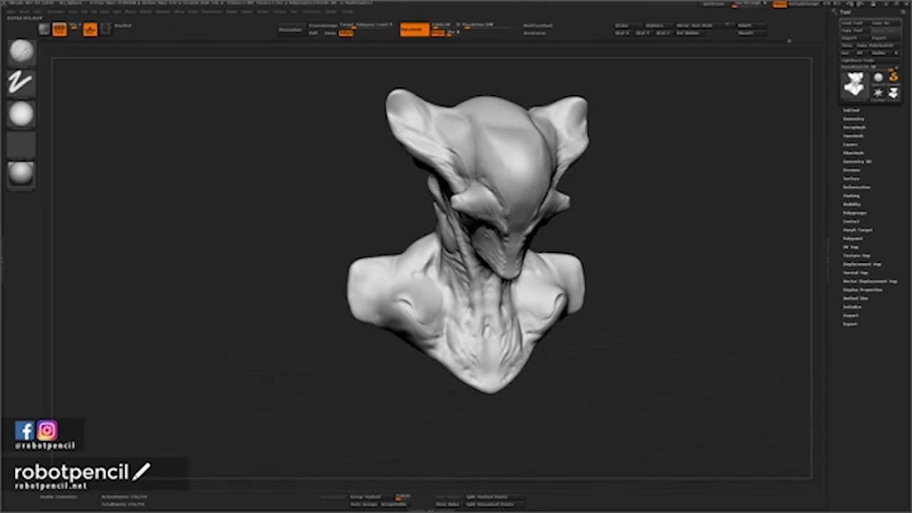
pyautogui.moveTo(609, 371)
pyautogui.mouseDown()
pyautogui.moveTo(535, 332)
pyautogui.moveTo(602, 349)
pyautogui.mouseUp()
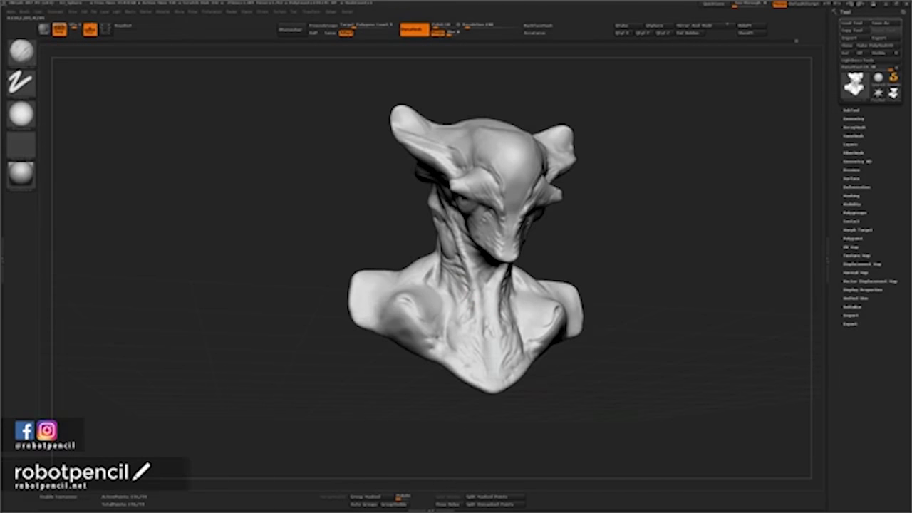
pyautogui.moveTo(609, 327); pyautogui.dragTo(555, 323)
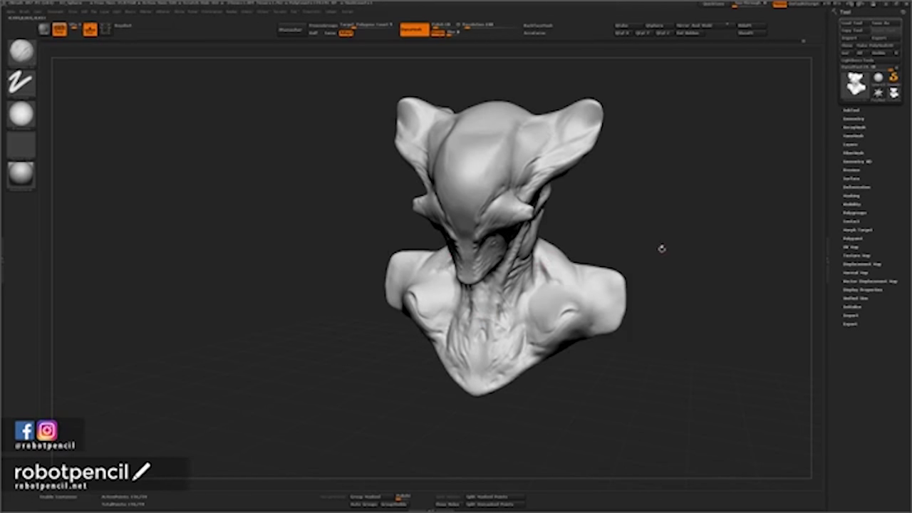
# Sculpt and smooth the cheek beneath the brow horn, adjusting the brush size between strokes.
pyautogui.keyDown('alt'); pyautogui.moveTo(661, 248); pyautogui.dragTo(603, 259); pyautogui.keyUp('alt')
pyautogui.press('space')
pyautogui.moveTo(409, 211)
pyautogui.mouseDown()
pyautogui.moveTo(418, 207)
pyautogui.moveTo(420, 217)
pyautogui.mouseUp()
pyautogui.press('space')
pyautogui.keyDown('shift'); pyautogui.moveTo(420, 217); pyautogui.dragTo(426, 218); pyautogui.keyUp('shift')
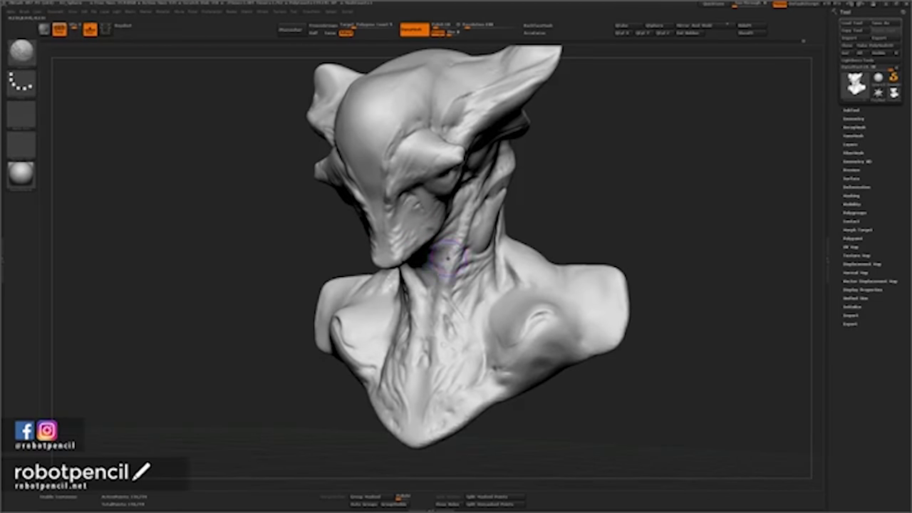
pyautogui.hotkey('shift', 'space')
pyautogui.moveTo(490, 282); pyautogui.dragTo(467, 281)
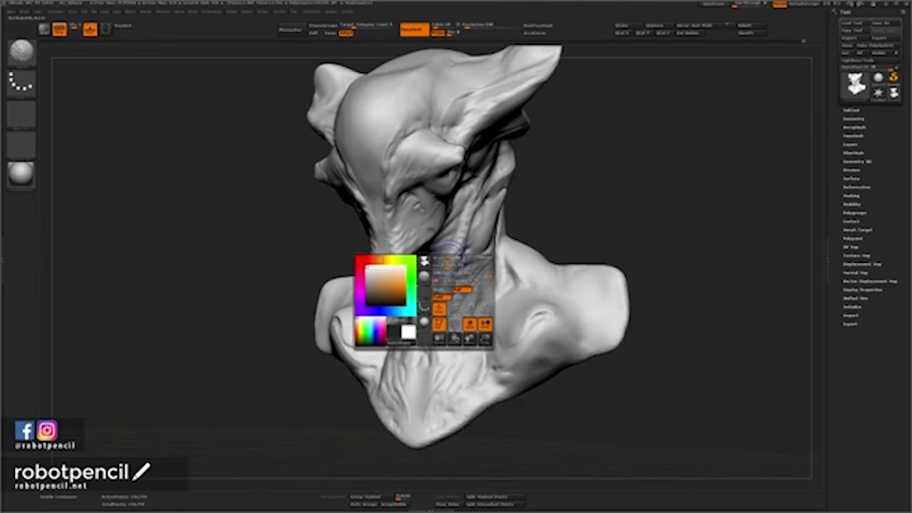
pyautogui.moveTo(417, 209)
pyautogui.keyDown('shift'); pyautogui.mouseDown()
pyautogui.moveTo(430, 228)
pyautogui.moveTo(416, 163)
pyautogui.moveTo(399, 191)
pyautogui.mouseUp(); pyautogui.keyUp('shift')
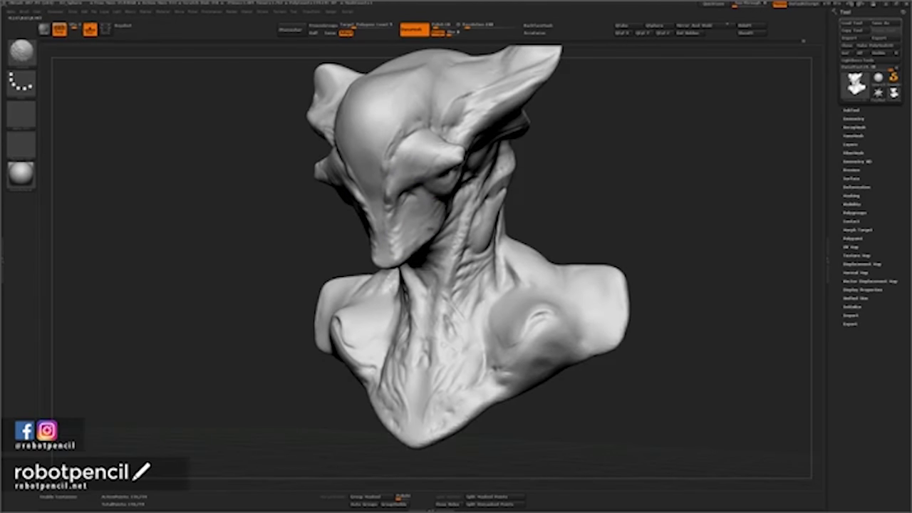
# Smooth the muscle forms on the side of the neck below the ear and behind the jaw.
pyautogui.moveTo(632, 193)
pyautogui.mouseDown()
pyautogui.moveTo(644, 198)
pyautogui.moveTo(620, 207)
pyautogui.moveTo(574, 194)
pyautogui.moveTo(617, 252)
pyautogui.moveTo(586, 233)
pyautogui.moveTo(640, 236)
pyautogui.mouseUp()
pyautogui.keyDown('shift'); pyautogui.moveTo(427, 171); pyautogui.dragTo(426, 172); pyautogui.keyUp('shift')
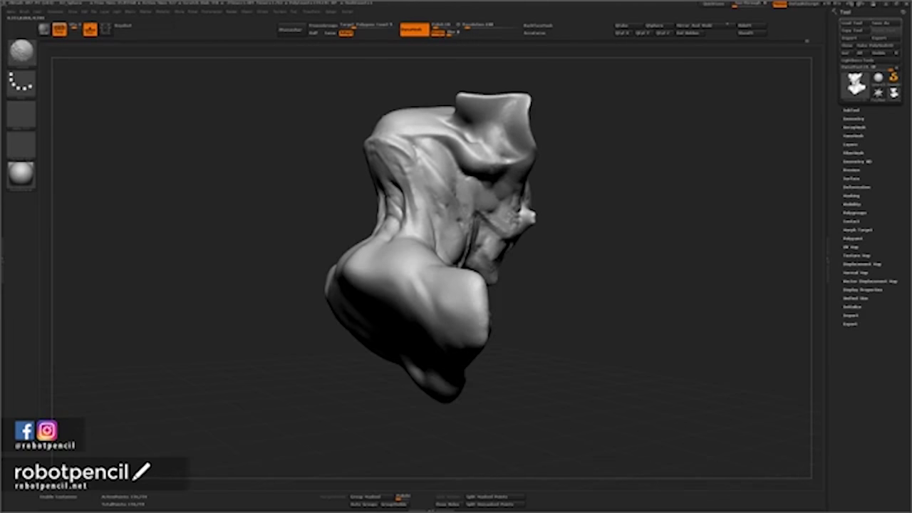
pyautogui.moveTo(635, 241); pyautogui.dragTo(616, 256)
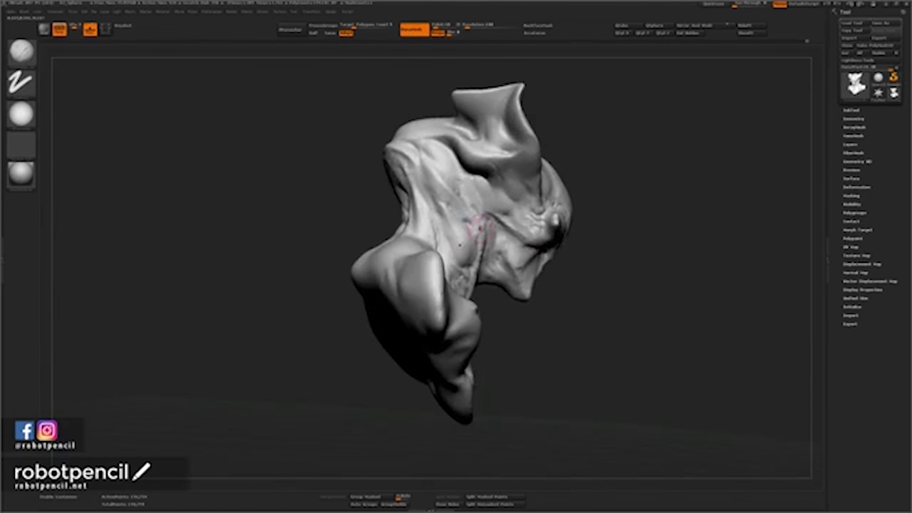
pyautogui.moveTo(463, 203)
pyautogui.keyDown('shift'); pyautogui.mouseDown()
pyautogui.moveTo(477, 236)
pyautogui.moveTo(471, 234)
pyautogui.mouseUp(); pyautogui.keyUp('shift')
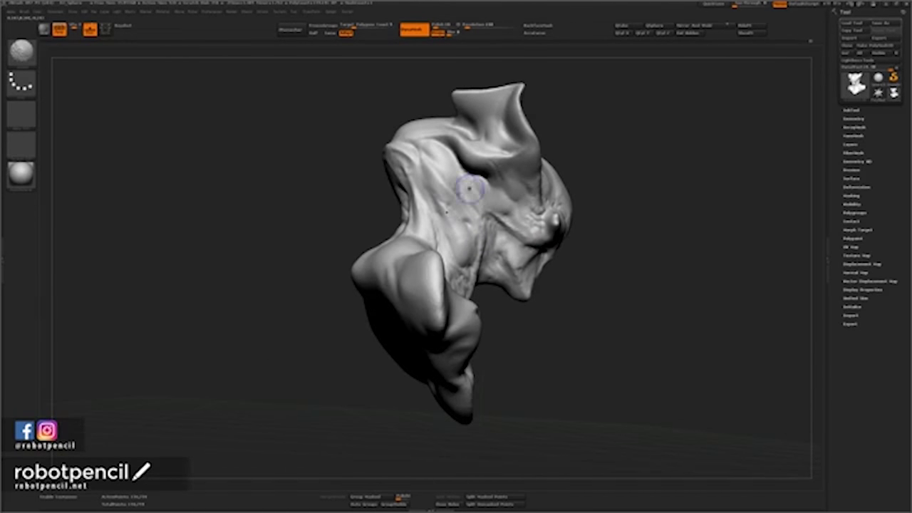
pyautogui.moveTo(630, 262)
pyautogui.mouseDown()
pyautogui.moveTo(600, 268)
pyautogui.moveTo(656, 286)
pyautogui.moveTo(622, 245)
pyautogui.mouseUp()
pyautogui.keyDown('shift'); pyautogui.moveTo(430, 229); pyautogui.dragTo(438, 236); pyautogui.keyUp('shift')
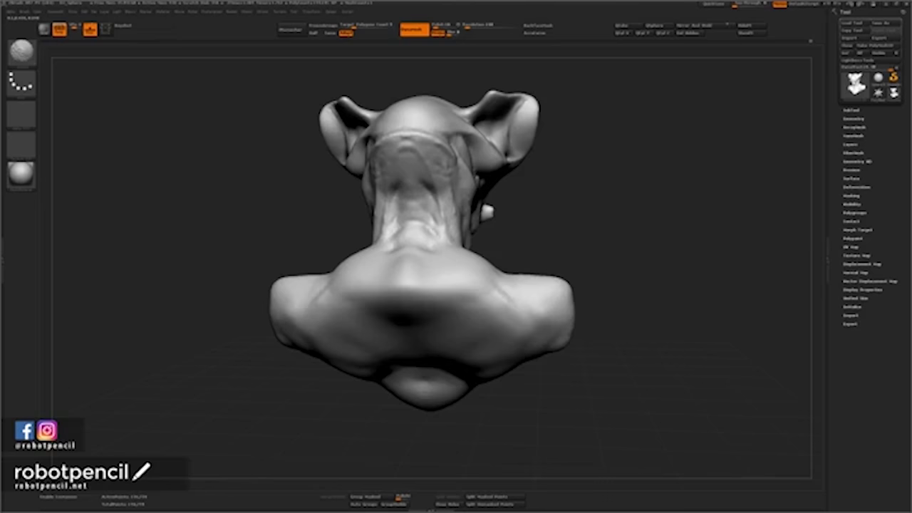
# Smooth the neck muscle beneath the jaw from a three-quarter view and refine it with a resized brush.
pyautogui.moveTo(634, 274)
pyautogui.mouseDown()
pyautogui.moveTo(542, 257)
pyautogui.moveTo(449, 265)
pyautogui.moveTo(524, 260)
pyautogui.mouseUp()
pyautogui.keyDown('shift'); pyautogui.moveTo(511, 222); pyautogui.dragTo(509, 271); pyautogui.keyUp('shift')
pyautogui.press('space')
pyautogui.click(513, 254)
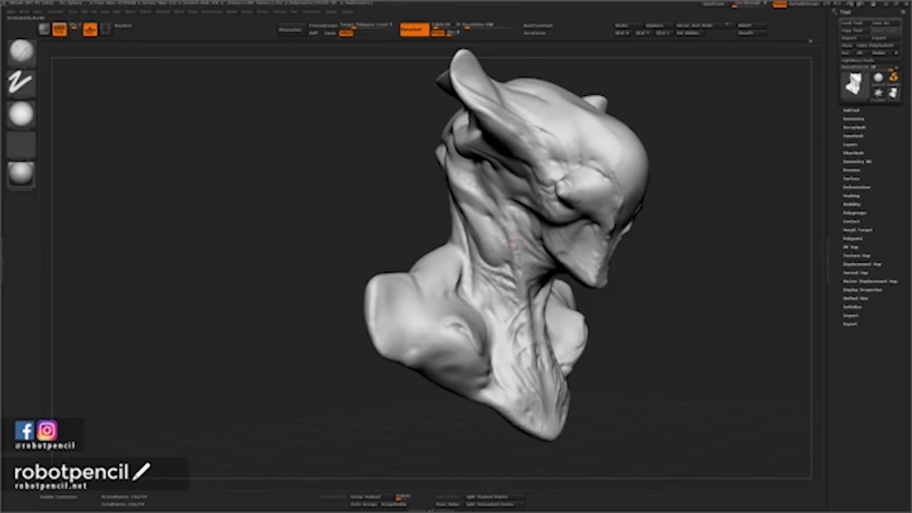
# Smooth the lower side of the neck and sculpt the creases toward the throat under the jaw.
pyautogui.press('shift')
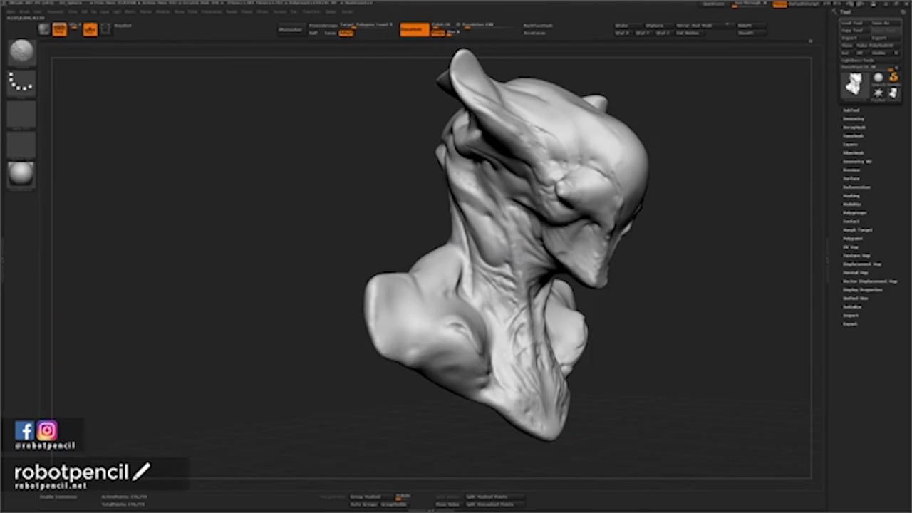
pyautogui.moveTo(523, 286); pyautogui.dragTo(511, 265, button='right')
pyautogui.keyDown('shift'); pyautogui.moveTo(512, 263); pyautogui.dragTo(502, 253); pyautogui.keyUp('shift')
pyautogui.press('2')
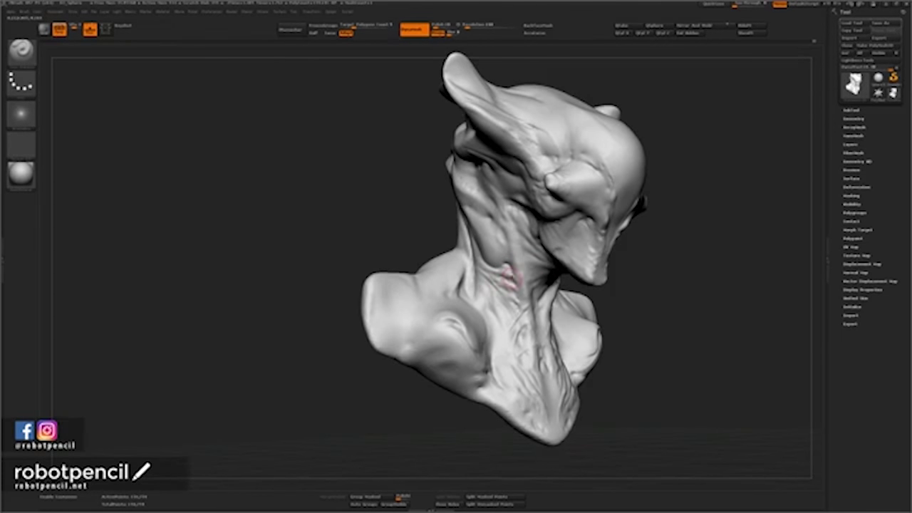
pyautogui.moveTo(511, 278)
pyautogui.mouseDown()
pyautogui.moveTo(513, 287)
pyautogui.moveTo(512, 272)
pyautogui.moveTo(480, 268)
pyautogui.moveTo(515, 297)
pyautogui.moveTo(509, 269)
pyautogui.moveTo(532, 267)
pyautogui.mouseUp()
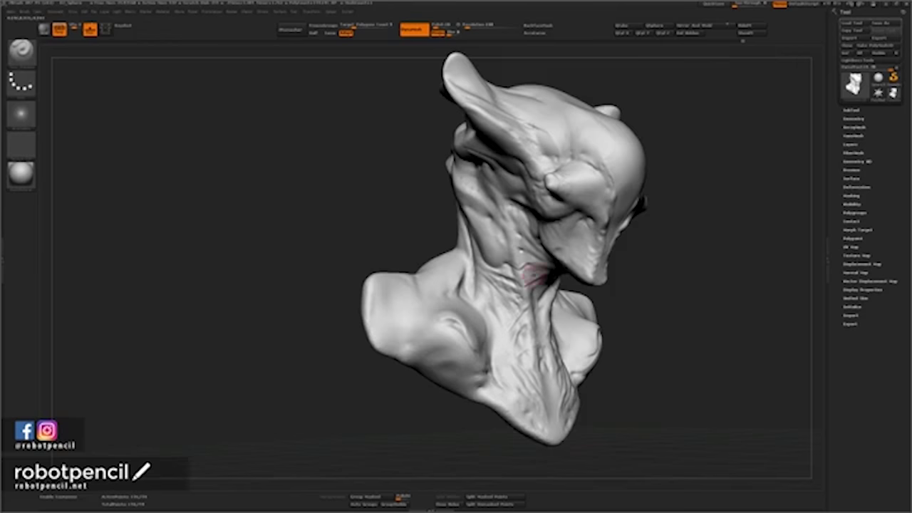
# Sculpt the creases at the side of the throat under the jaw and smooth the surface behind the cheek.
pyautogui.moveTo(534, 275); pyautogui.dragTo(528, 275)
pyautogui.moveTo(668, 330)
pyautogui.mouseDown()
pyautogui.moveTo(662, 301)
pyautogui.moveTo(598, 294)
pyautogui.moveTo(622, 283)
pyautogui.mouseUp()
pyautogui.moveTo(533, 236); pyautogui.dragTo(517, 232)
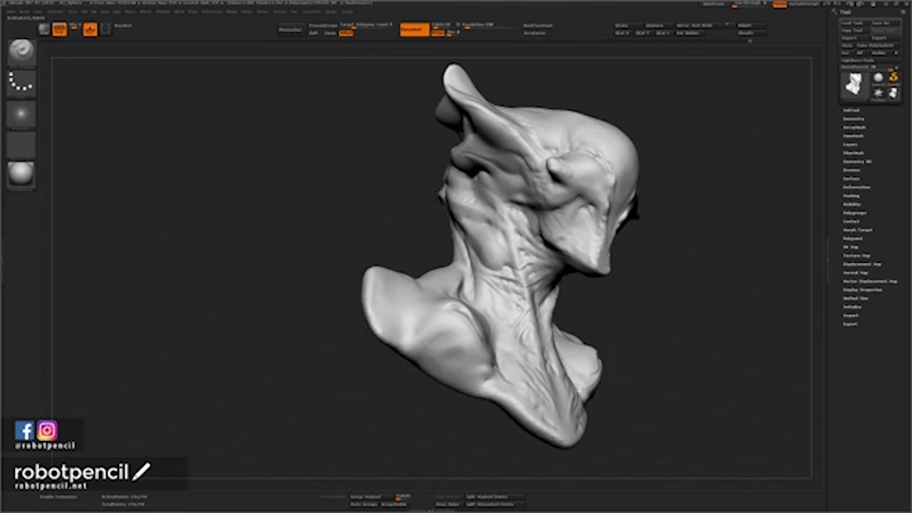
pyautogui.moveTo(662, 285)
pyautogui.mouseDown()
pyautogui.moveTo(635, 314)
pyautogui.moveTo(647, 317)
pyautogui.mouseUp()
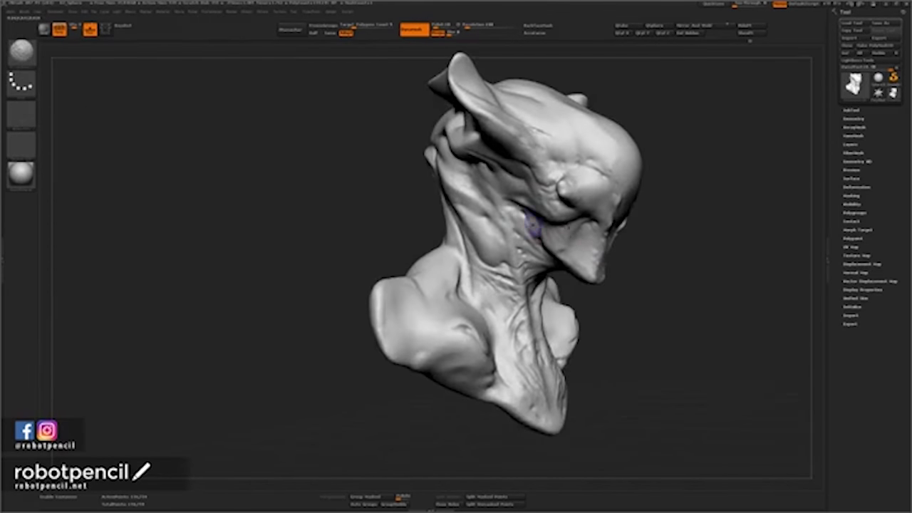
pyautogui.keyDown('shift'); pyautogui.moveTo(534, 226); pyautogui.dragTo(529, 264); pyautogui.keyUp('shift')
pyautogui.moveTo(658, 274)
pyautogui.mouseDown()
pyautogui.moveTo(509, 272)
pyautogui.moveTo(663, 271)
pyautogui.moveTo(649, 254)
pyautogui.mouseUp()
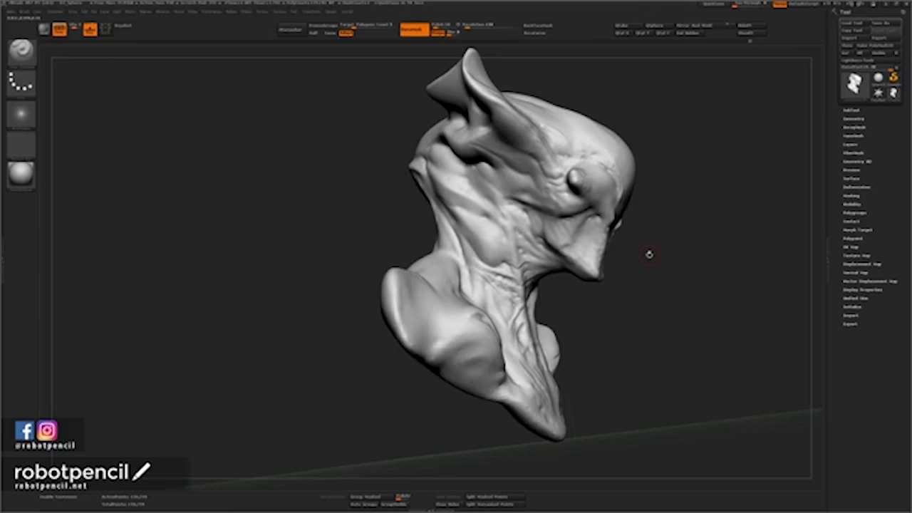
# Refine the transition from the back of the cheek to the neck with a resized brush.
pyautogui.keyDown('shift'); pyautogui.rightClick(523, 218); pyautogui.keyUp('shift')
pyautogui.press('space')
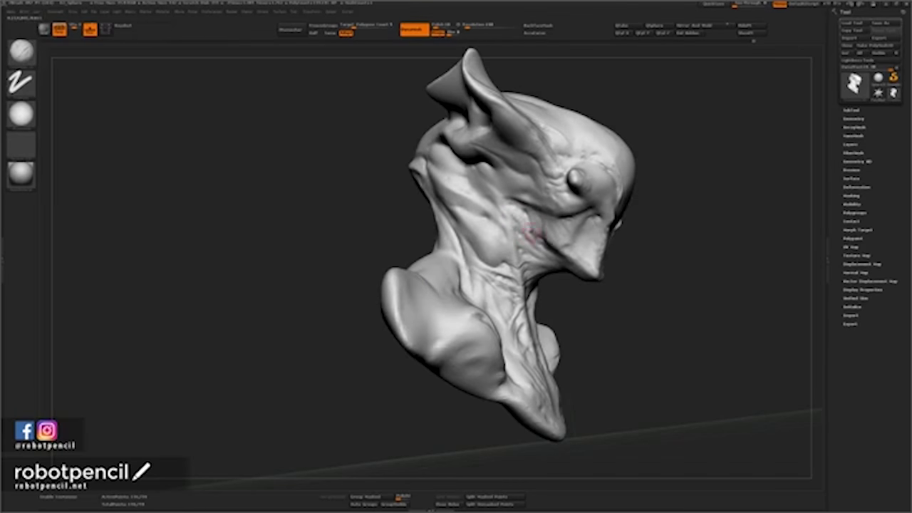
pyautogui.press('space')
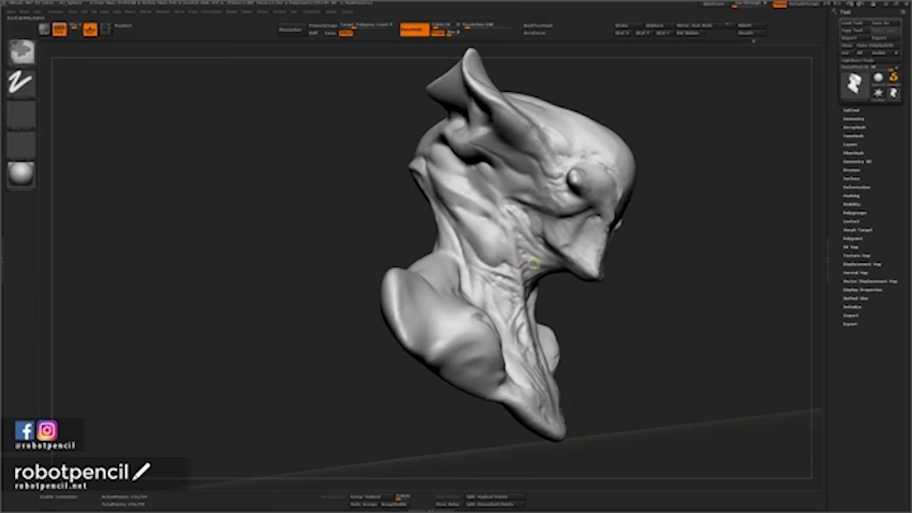
pyautogui.moveTo(582, 313)
pyautogui.mouseDown()
pyautogui.moveTo(602, 285)
pyautogui.moveTo(600, 299)
pyautogui.moveTo(509, 313)
pyautogui.mouseUp()
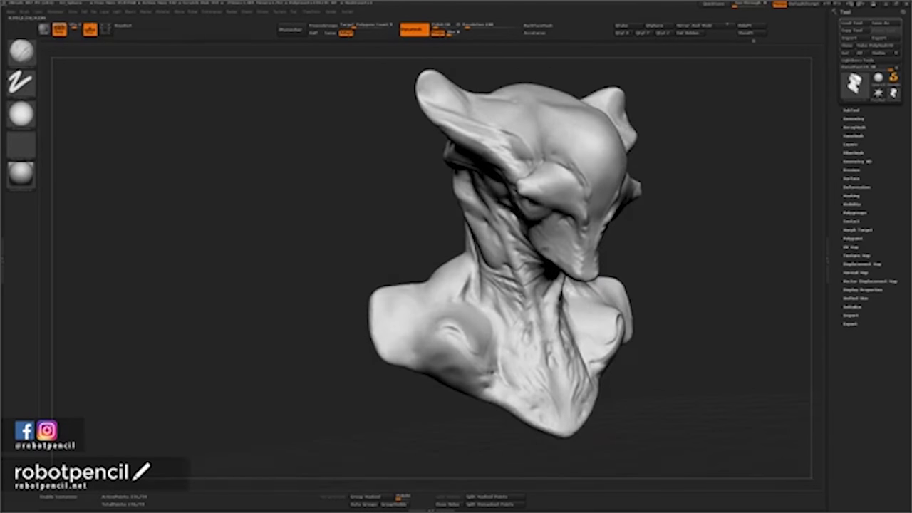
pyautogui.rightClick(544, 250)
pyautogui.press('shift')
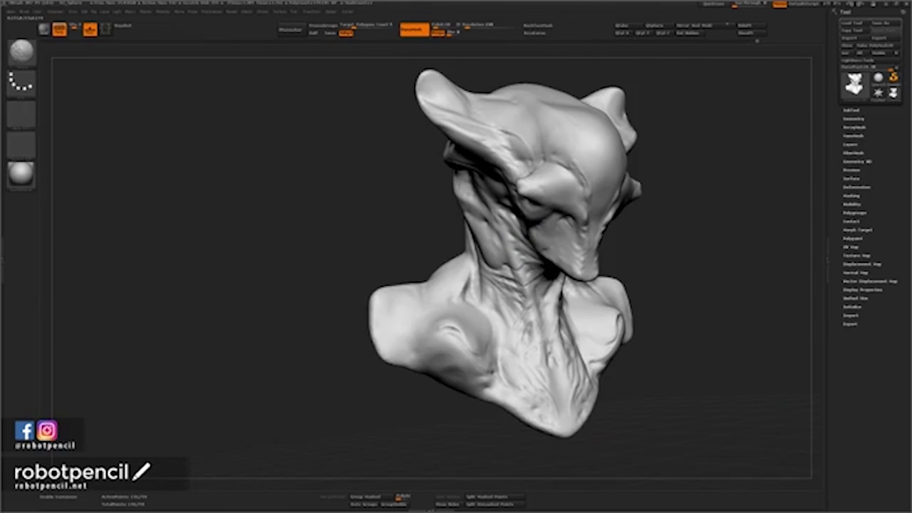
# Smooth the base of the neck and refine the muscle forms just below the ear.
pyautogui.moveTo(706, 222)
pyautogui.mouseDown()
pyautogui.moveTo(722, 235)
pyautogui.moveTo(677, 250)
pyautogui.moveTo(556, 245)
pyautogui.moveTo(652, 246)
pyautogui.moveTo(595, 222)
pyautogui.moveTo(669, 240)
pyautogui.moveTo(651, 252)
pyautogui.mouseUp()
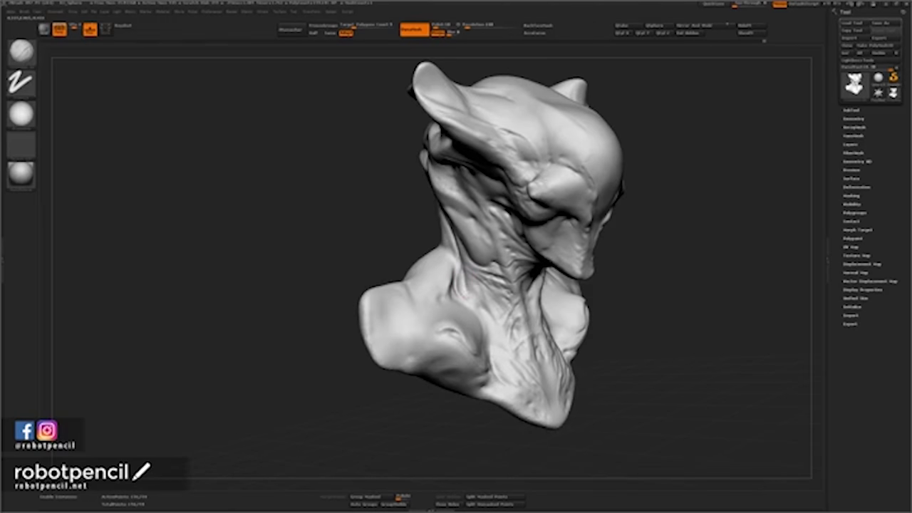
pyautogui.keyDown('shift'); pyautogui.moveTo(465, 289); pyautogui.dragTo(464, 284); pyautogui.keyUp('shift')
pyautogui.moveTo(748, 282)
pyautogui.mouseDown()
pyautogui.moveTo(659, 285)
pyautogui.moveTo(680, 276)
pyautogui.moveTo(722, 283)
pyautogui.moveTo(718, 264)
pyautogui.moveTo(757, 260)
pyautogui.moveTo(758, 272)
pyautogui.mouseUp()
pyautogui.press('1')
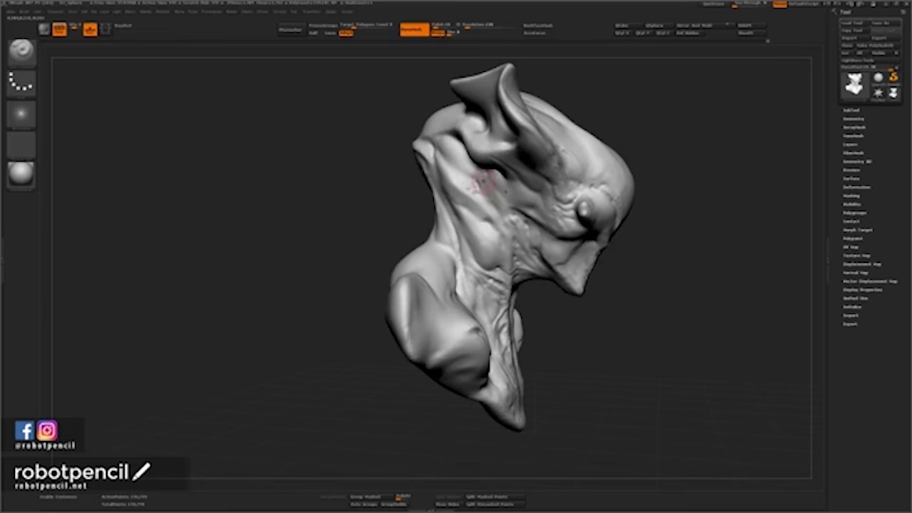
pyautogui.press('2')
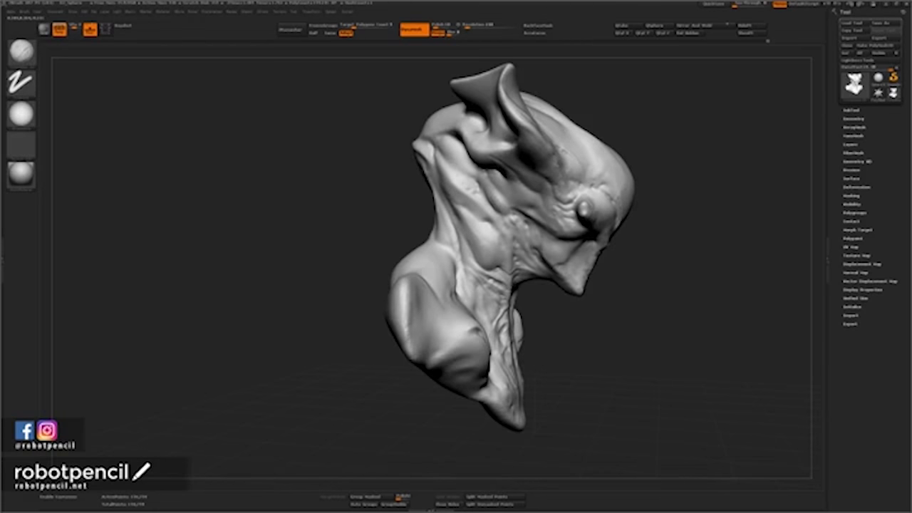
pyautogui.moveTo(511, 187); pyautogui.dragTo(502, 191)
pyautogui.press('space')
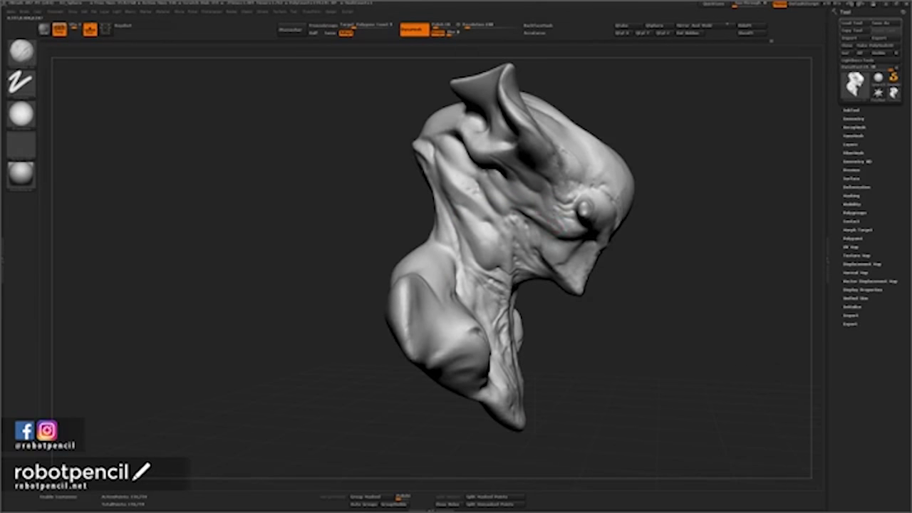
# Sculpt the hollow of the cheek beneath the brow horn from a side view.
pyautogui.moveTo(555, 220); pyautogui.dragTo(591, 234)
pyautogui.moveTo(638, 263)
pyautogui.mouseDown()
pyautogui.moveTo(666, 211)
pyautogui.moveTo(638, 213)
pyautogui.mouseUp()
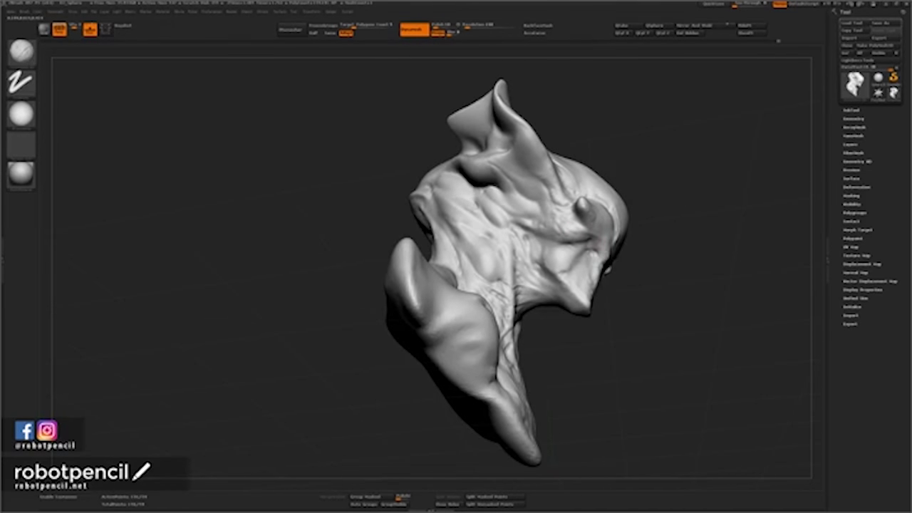
pyautogui.moveTo(678, 243)
pyautogui.mouseDown()
pyautogui.moveTo(633, 282)
pyautogui.moveTo(677, 266)
pyautogui.moveTo(672, 258)
pyautogui.moveTo(729, 251)
pyautogui.mouseUp()
pyautogui.moveTo(681, 235); pyautogui.dragTo(658, 214)
# Sculpt and smooth the crease separating the brow horn from the forehead dome.
pyautogui.press('2')
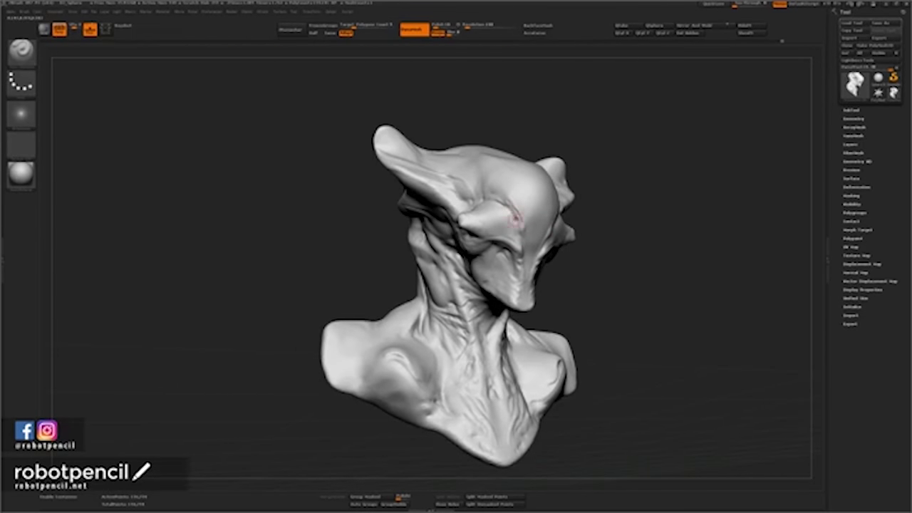
pyautogui.moveTo(513, 216); pyautogui.dragTo(505, 204)
pyautogui.press('1')
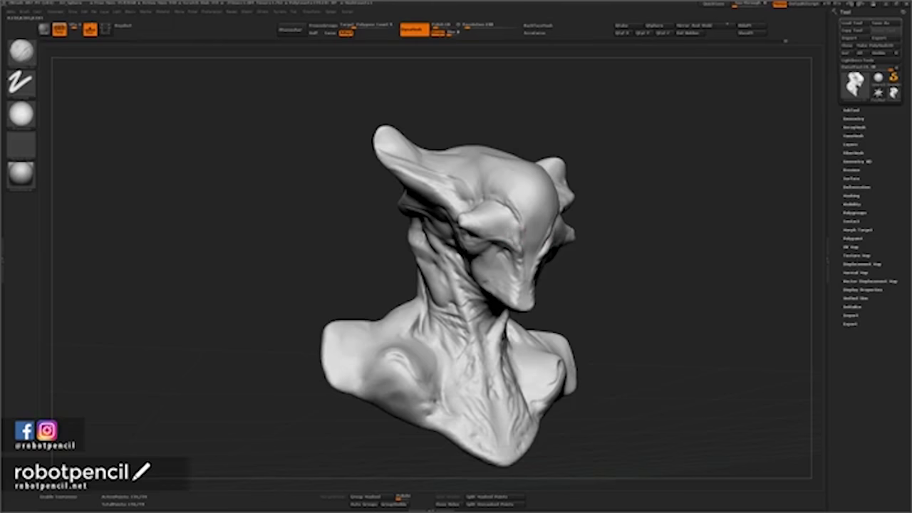
pyautogui.press('shift')
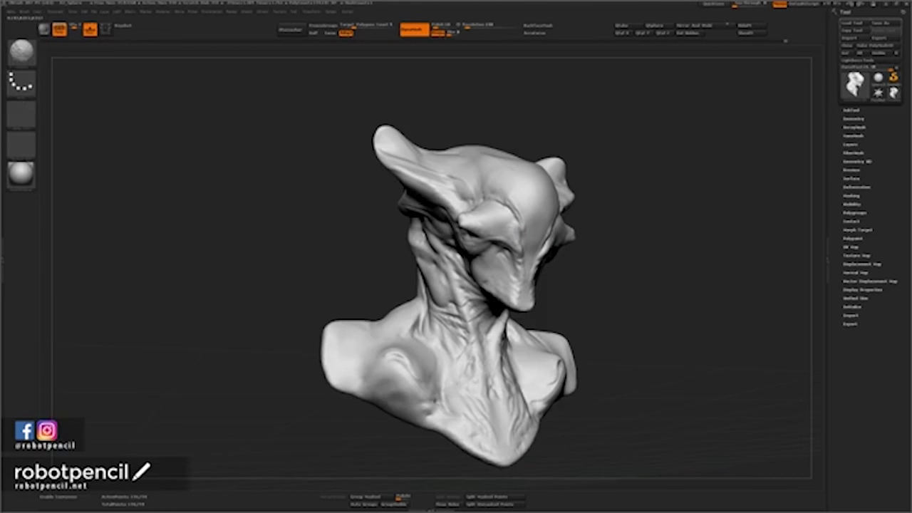
pyautogui.moveTo(630, 255)
pyautogui.mouseDown()
pyautogui.moveTo(531, 264)
pyautogui.moveTo(570, 250)
pyautogui.moveTo(558, 237)
pyautogui.mouseUp()
pyautogui.press('shift')
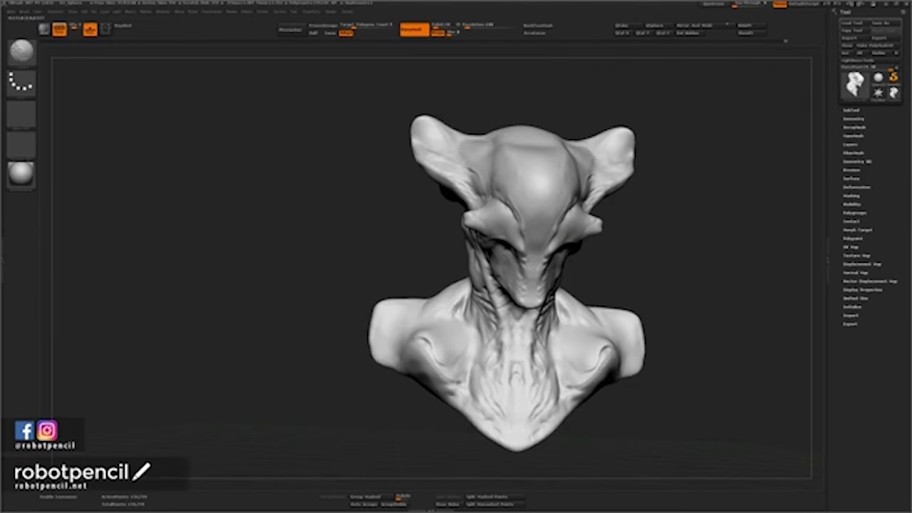
# Refine the inner end of the brow ridge beside the nose bridge with a resized brush.
pyautogui.moveTo(641, 250)
pyautogui.mouseDown()
pyautogui.moveTo(687, 258)
pyautogui.moveTo(680, 249)
pyautogui.moveTo(584, 250)
pyautogui.mouseUp()
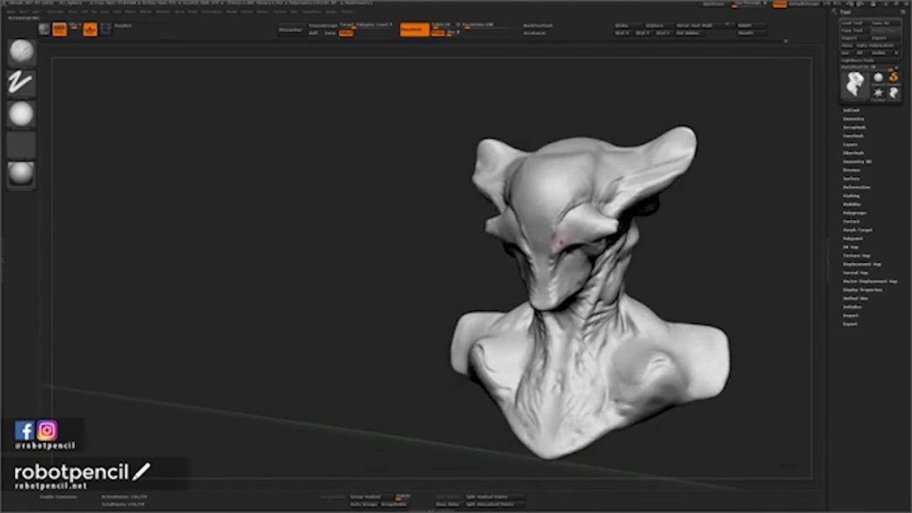
pyautogui.press('space')
pyautogui.click(555, 249)
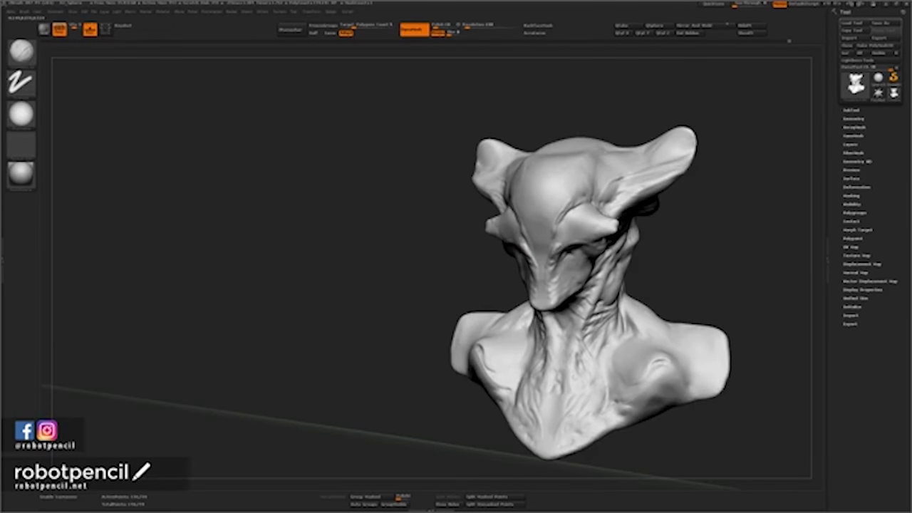
pyautogui.press('shift')
pyautogui.moveTo(397, 280)
pyautogui.mouseDown()
pyautogui.moveTo(476, 262)
pyautogui.moveTo(456, 252)
pyautogui.mouseUp()
pyautogui.moveTo(688, 221); pyautogui.dragTo(619, 232)
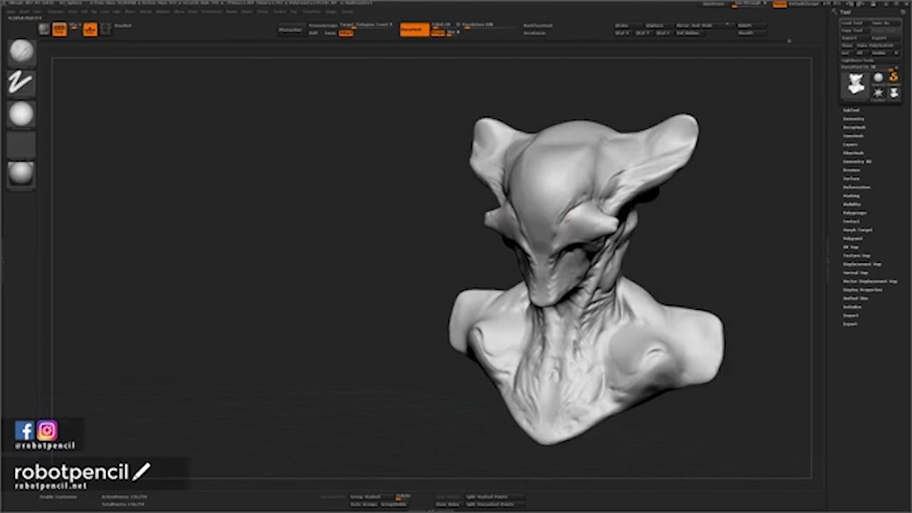
# Sculpt and smooth the underside of the brow horn above the eye socket, adjusting the brush between strokes.
pyautogui.press('shift')
pyautogui.press('shift')
pyautogui.press('space')
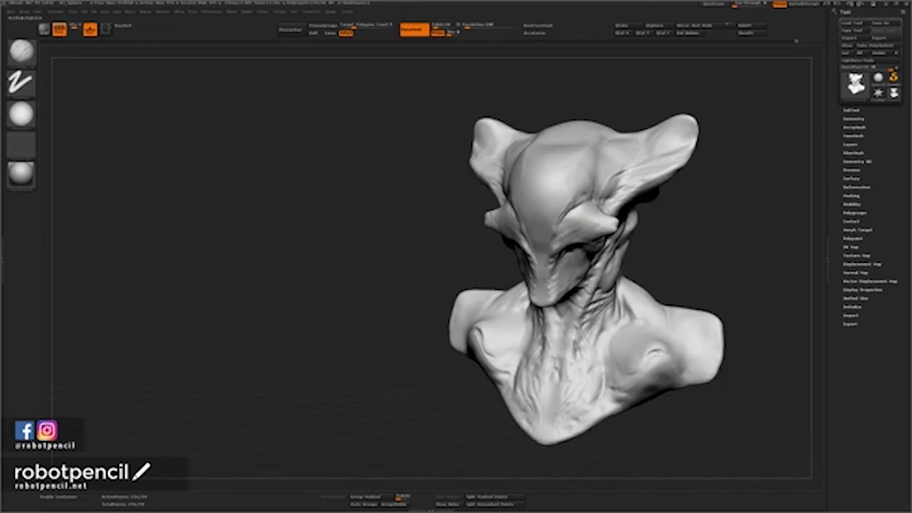
pyautogui.press('shift')
pyautogui.moveTo(418, 263)
pyautogui.mouseDown()
pyautogui.moveTo(562, 265)
pyautogui.moveTo(400, 247)
pyautogui.mouseUp()
pyautogui.press('shift')
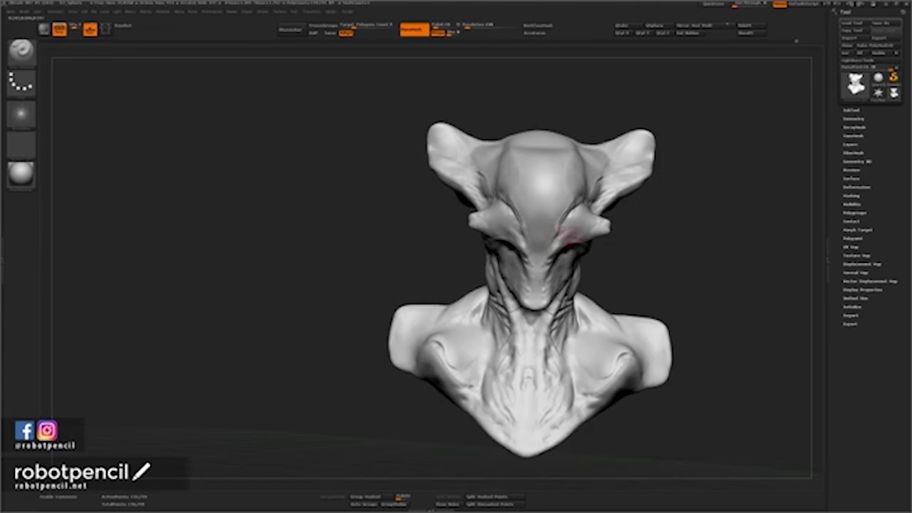
pyautogui.moveTo(690, 203)
pyautogui.mouseDown()
pyautogui.moveTo(692, 223)
pyautogui.moveTo(630, 235)
pyautogui.mouseUp()
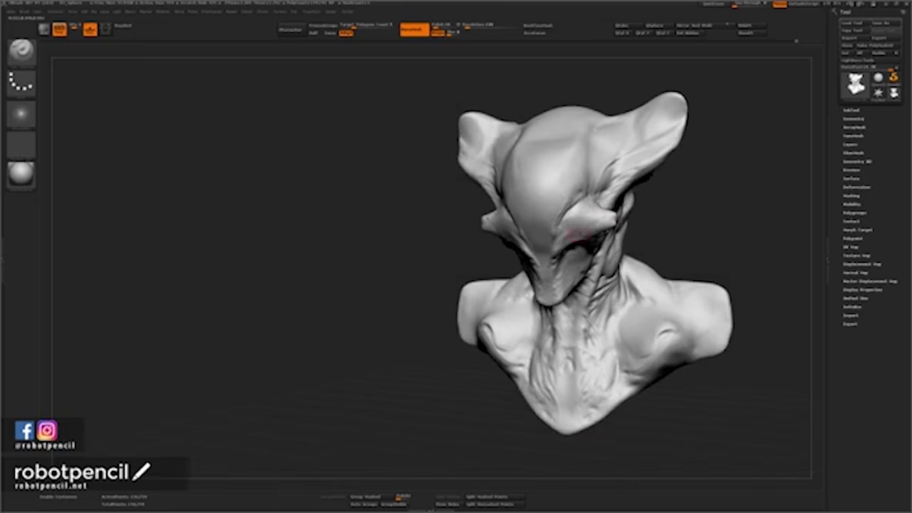
pyautogui.press('shift')
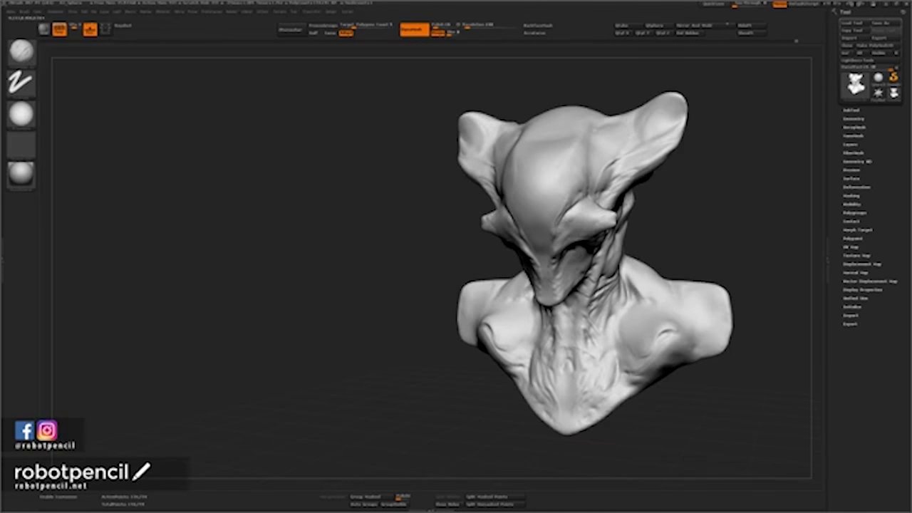
pyautogui.press('shift')
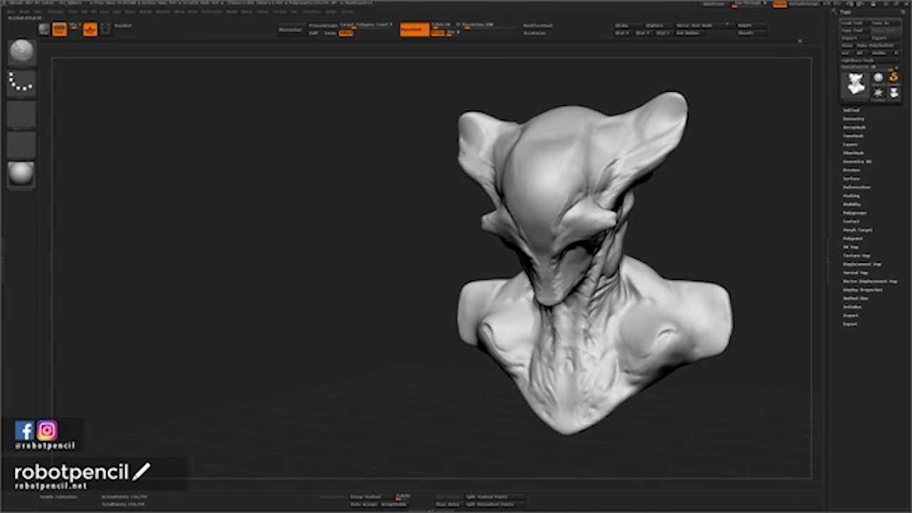
# Smooth the upper surface of the brow horn from a three-quarter view.
pyautogui.moveTo(665, 247)
pyautogui.mouseDown()
pyautogui.moveTo(711, 218)
pyautogui.moveTo(668, 227)
pyautogui.mouseUp()
pyautogui.moveTo(669, 226); pyautogui.dragTo(592, 212, button='right')
pyautogui.rightClick(568, 257)
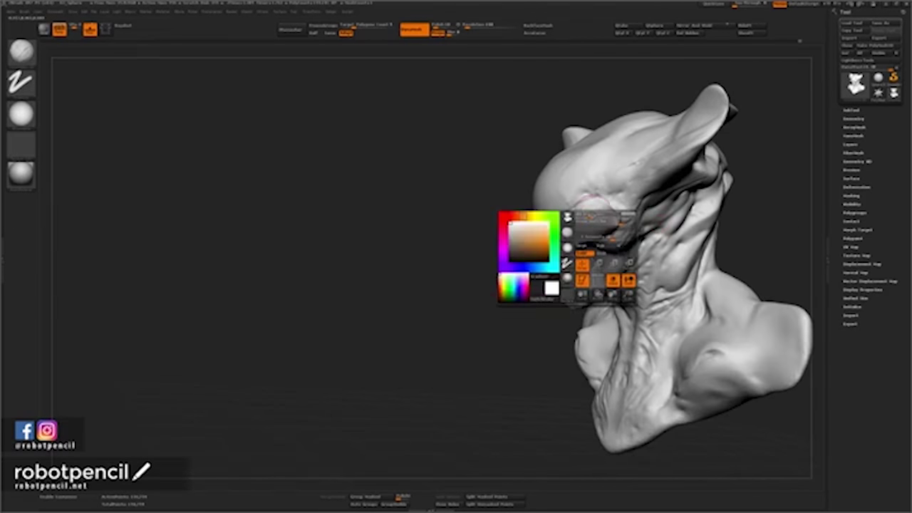
pyautogui.moveTo(526, 210)
pyautogui.mouseDown(button='right')
pyautogui.moveTo(553, 229)
pyautogui.moveTo(568, 223)
pyautogui.mouseUp(button='right')
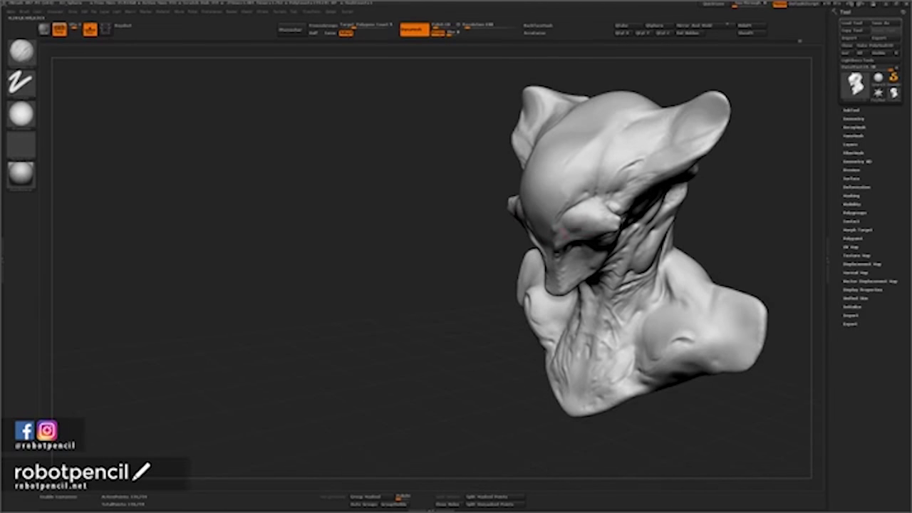
pyautogui.keyDown('shift'); pyautogui.moveTo(578, 218); pyautogui.dragTo(600, 209); pyautogui.keyUp('shift')
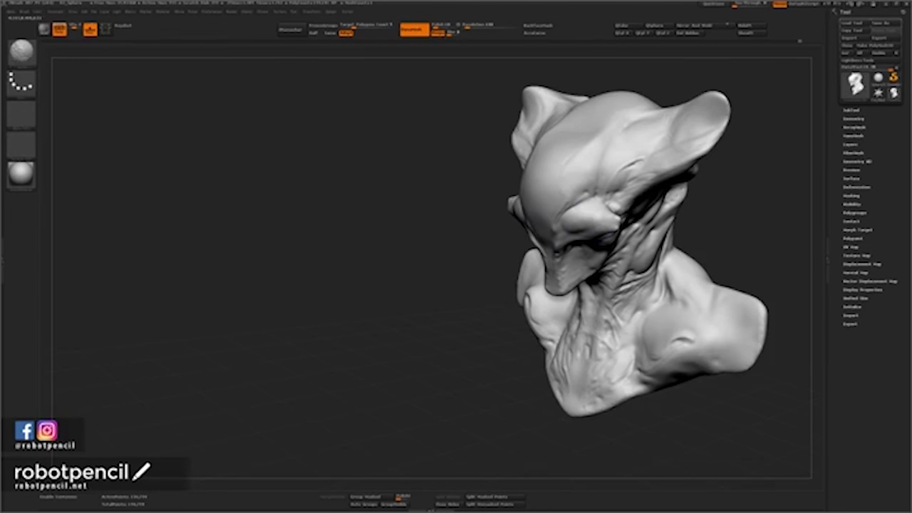
# Adjust the shape of the brow ridges symmetrically from the front view.
pyautogui.moveTo(520, 214)
pyautogui.mouseDown(button='right')
pyautogui.moveTo(574, 222)
pyautogui.moveTo(545, 233)
pyautogui.mouseUp(button='right')
pyautogui.press('1')
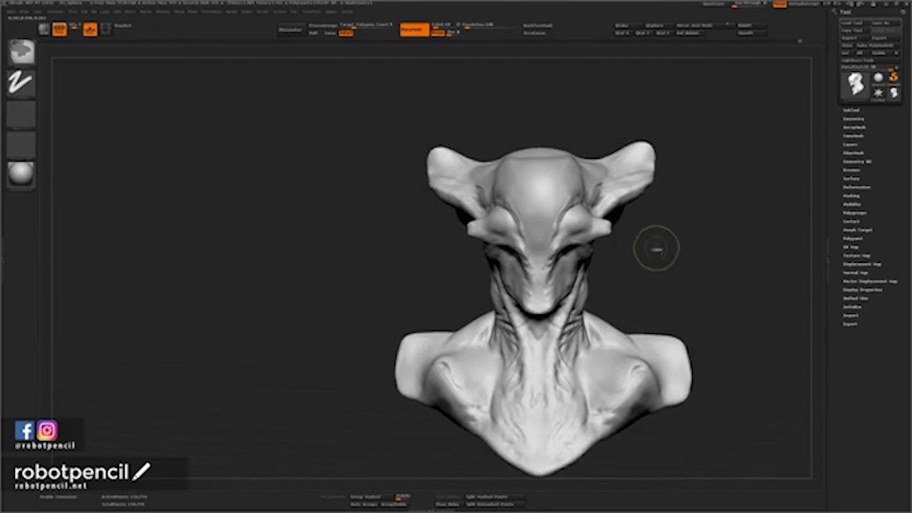
pyautogui.keyDown('shift'); pyautogui.rightClick(655, 231); pyautogui.keyUp('shift')
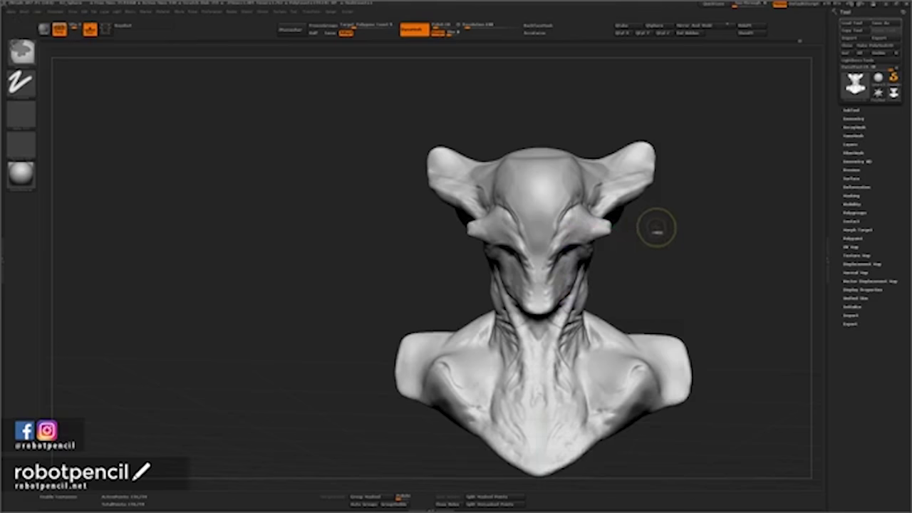
pyautogui.moveTo(584, 229); pyautogui.dragTo(579, 215)
pyautogui.moveTo(673, 242)
pyautogui.keyDown('shift'); pyautogui.mouseDown(button='right')
pyautogui.moveTo(675, 226)
pyautogui.moveTo(660, 225)
pyautogui.mouseUp(button='right'); pyautogui.keyUp('shift')
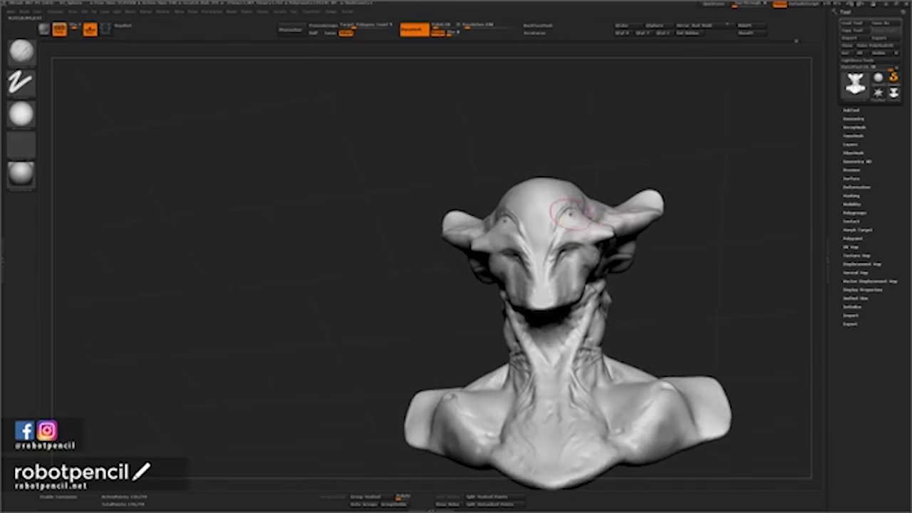
# Mask a patch on top of each brow ridge and invert the mask.
pyautogui.keyDown('ctrl'); pyautogui.moveTo(571, 217); pyautogui.dragTo(581, 228); pyautogui.keyUp('ctrl')
pyautogui.keyDown('ctrl'); pyautogui.click(690, 255); pyautogui.keyUp('ctrl')
pyautogui.moveTo(690, 255); pyautogui.dragTo(689, 239, button='right')
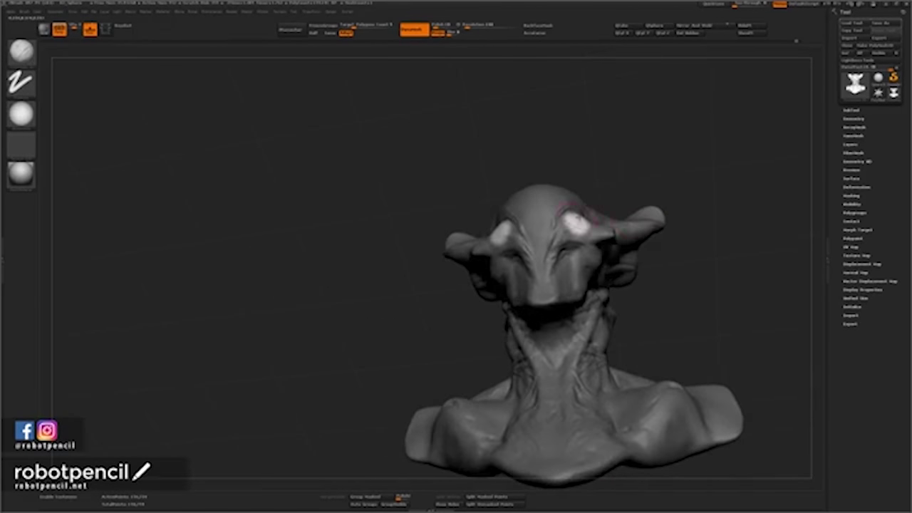
pyautogui.rightClick(549, 258)
# Reshape the unmasked patches on the brow ridges and clear the mask.
pyautogui.moveTo(578, 228)
pyautogui.mouseDown()
pyautogui.moveTo(568, 213)
pyautogui.moveTo(576, 217)
pyautogui.mouseUp()
pyautogui.moveTo(664, 155); pyautogui.dragTo(621, 241, button='right')
pyautogui.rightClick(622, 242)
pyautogui.moveTo(655, 200); pyautogui.dragTo(647, 200)
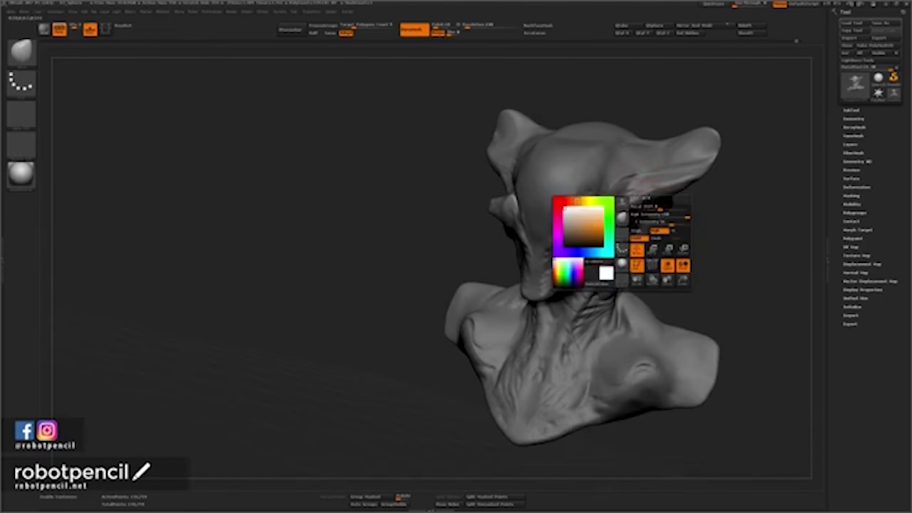
pyautogui.moveTo(573, 208); pyautogui.dragTo(583, 210)
pyautogui.moveTo(659, 231)
pyautogui.mouseDown()
pyautogui.moveTo(698, 246)
pyautogui.moveTo(690, 244)
pyautogui.mouseUp()
pyautogui.moveTo(687, 235)
pyautogui.keyDown('ctrl'); pyautogui.mouseDown()
pyautogui.moveTo(696, 224)
pyautogui.moveTo(678, 227)
pyautogui.mouseUp(); pyautogui.keyUp('ctrl')
pyautogui.press('space')
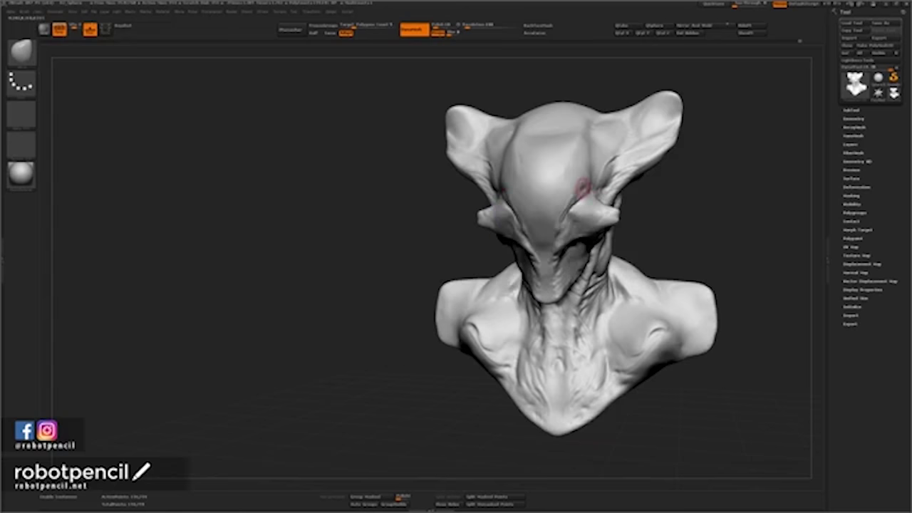
# Isolate a small patch above each brow ridge with an inverted mask, pull the patches out into spikes and clear the mask.
pyautogui.keyDown('ctrl'); pyautogui.moveTo(582, 187); pyautogui.dragTo(578, 195); pyautogui.keyUp('ctrl')
pyautogui.keyDown('ctrl'); pyautogui.click(703, 211); pyautogui.keyUp('ctrl')
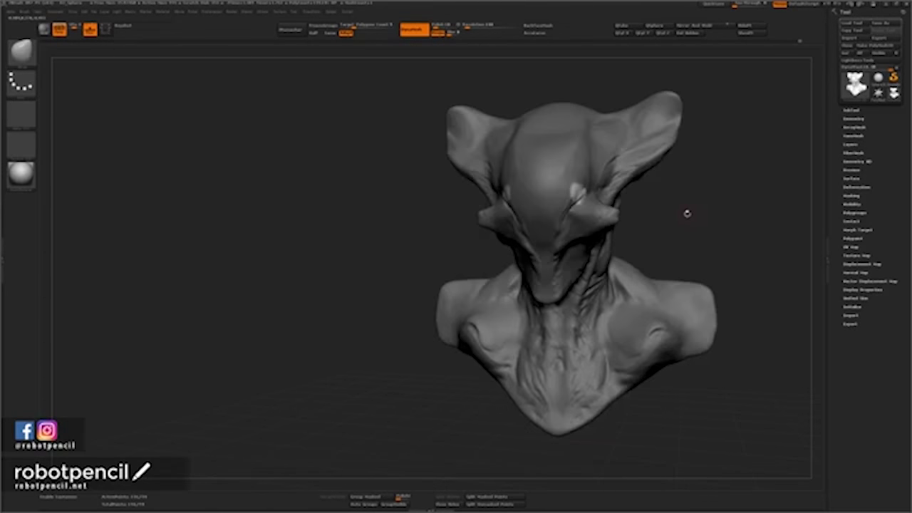
pyautogui.moveTo(687, 205)
pyautogui.mouseDown()
pyautogui.moveTo(659, 202)
pyautogui.moveTo(673, 154)
pyautogui.mouseUp()
pyautogui.press('space')
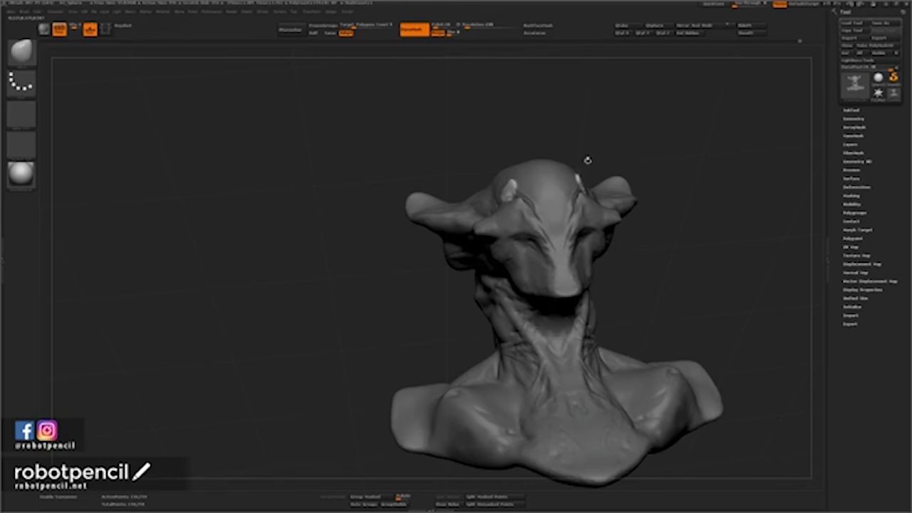
pyautogui.moveTo(587, 160); pyautogui.dragTo(514, 193)
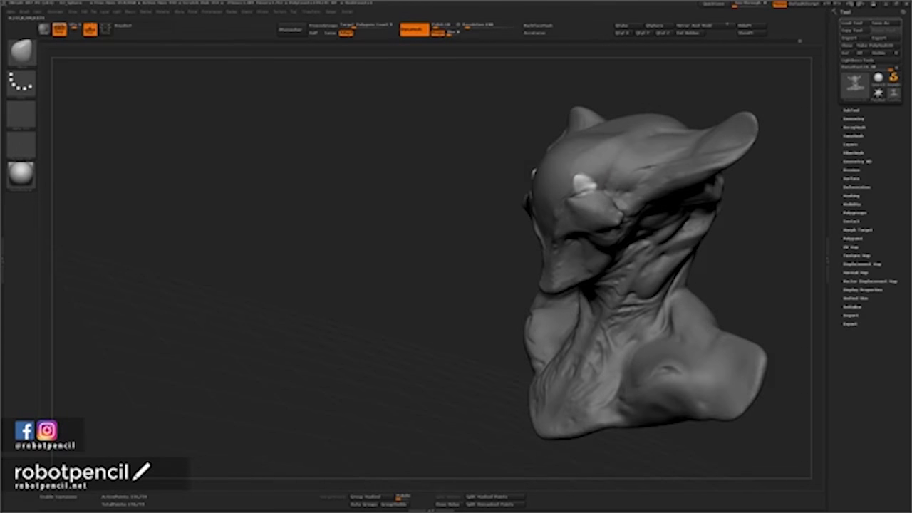
pyautogui.moveTo(399, 277); pyautogui.dragTo(538, 275)
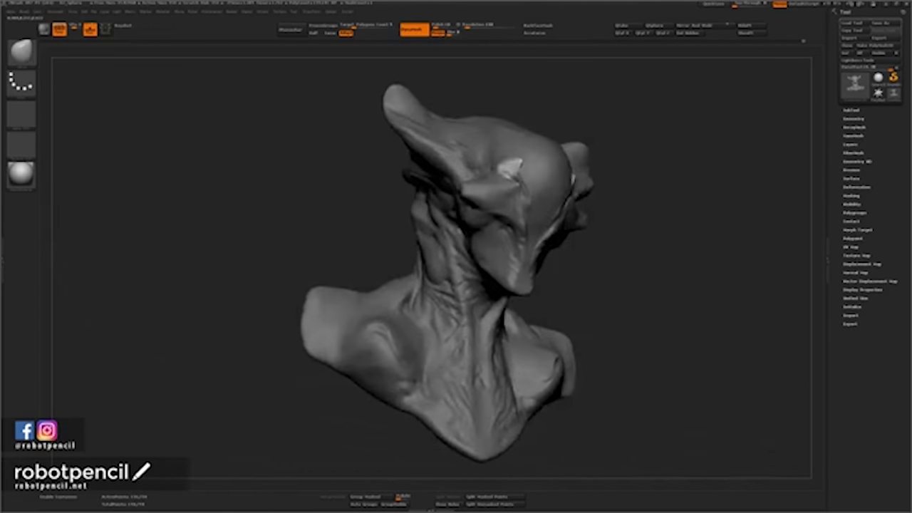
pyautogui.moveTo(719, 235)
pyautogui.mouseDown()
pyautogui.moveTo(669, 232)
pyautogui.moveTo(698, 229)
pyautogui.moveTo(586, 203)
pyautogui.moveTo(585, 178)
pyautogui.mouseUp()
pyautogui.keyDown('ctrl'); pyautogui.click(688, 228); pyautogui.keyUp('ctrl')
# Refine and smooth the surface around the small spikes above the brow ridges.
pyautogui.moveTo(474, 246)
pyautogui.mouseDown()
pyautogui.moveTo(581, 243)
pyautogui.moveTo(552, 228)
pyautogui.moveTo(436, 260)
pyautogui.moveTo(591, 235)
pyautogui.moveTo(491, 238)
pyautogui.moveTo(473, 249)
pyautogui.mouseUp()
pyautogui.keyDown('shift'); pyautogui.moveTo(591, 175); pyautogui.dragTo(587, 181); pyautogui.keyUp('shift')
pyautogui.moveTo(713, 194)
pyautogui.mouseDown()
pyautogui.moveTo(733, 201)
pyautogui.moveTo(613, 208)
pyautogui.mouseUp()
# Mask a patch on each side of the snout and invert the mask.
pyautogui.press('space')
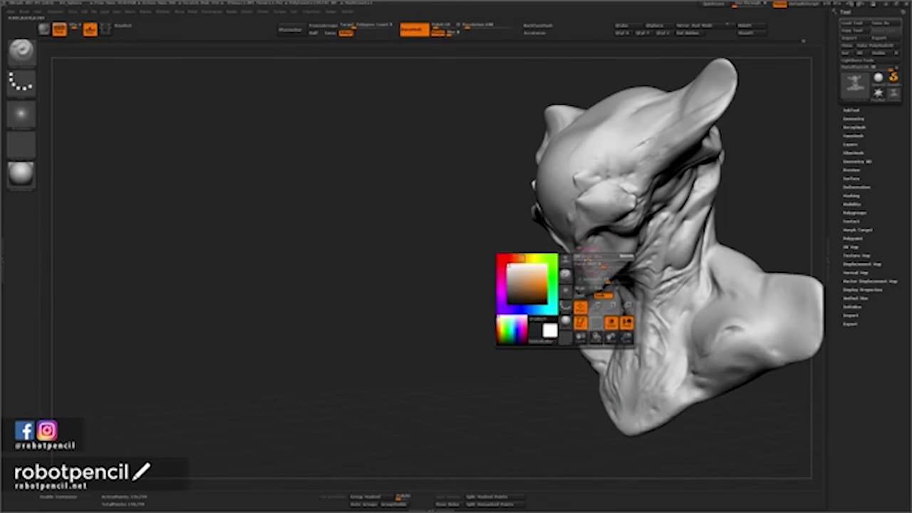
pyautogui.keyDown('ctrl'); pyautogui.moveTo(591, 258); pyautogui.dragTo(595, 266); pyautogui.keyUp('ctrl')
pyautogui.keyDown('ctrl'); pyautogui.click(531, 293); pyautogui.keyUp('ctrl')
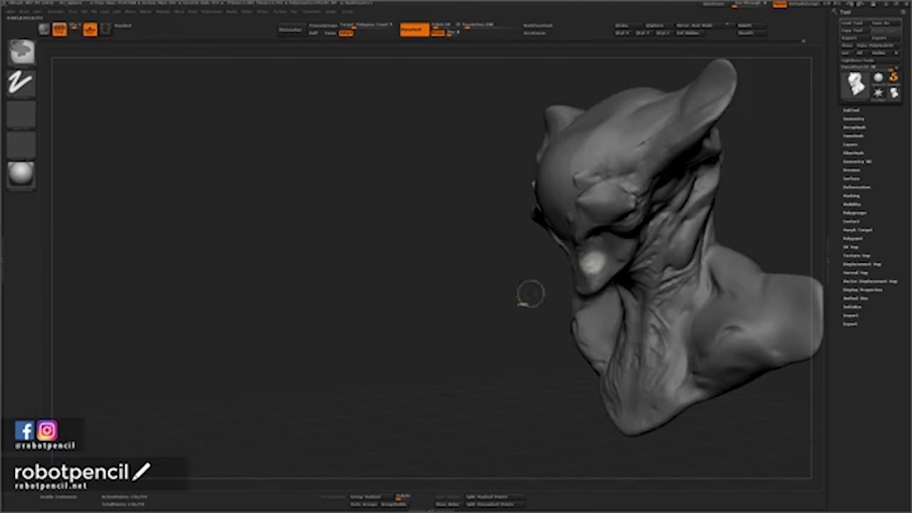
# Reshape the unmasked patches on the snout with the Move brush and clear the mask.
pyautogui.press('b')
pyautogui.press('m')
pyautogui.press('v')
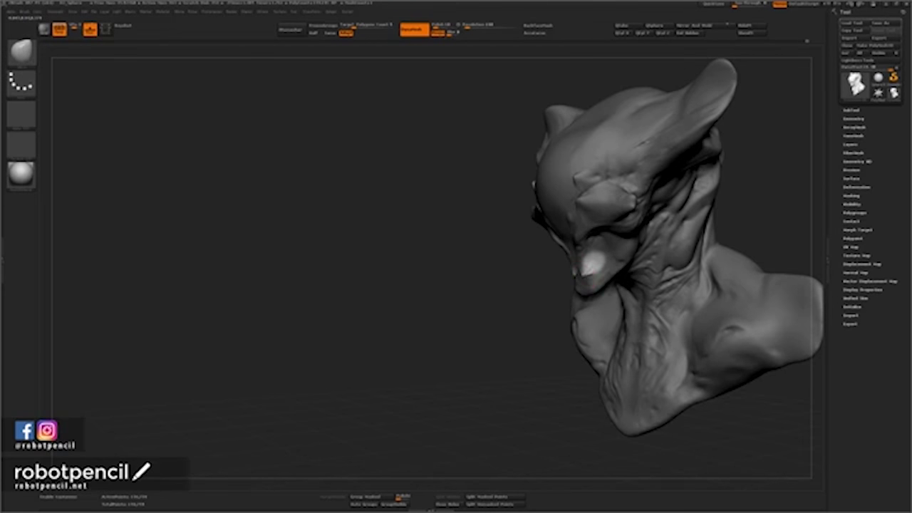
pyautogui.moveTo(488, 308)
pyautogui.mouseDown()
pyautogui.moveTo(673, 250)
pyautogui.moveTo(531, 277)
pyautogui.mouseUp()
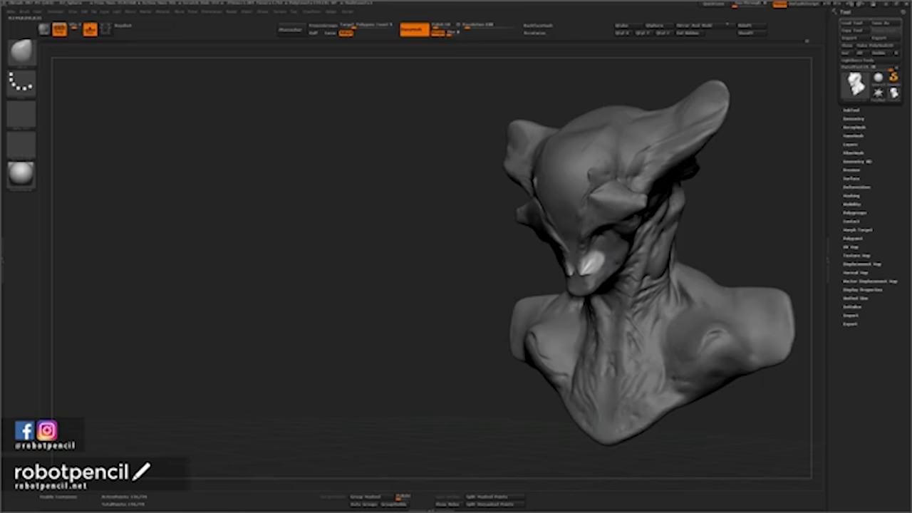
pyautogui.moveTo(704, 236); pyautogui.dragTo(718, 230)
pyautogui.keyDown('ctrl'); pyautogui.click(717, 232); pyautogui.keyUp('ctrl')
# Mask a small patch near the tip of the snout on both sides and invert the mask.
pyautogui.press('space')
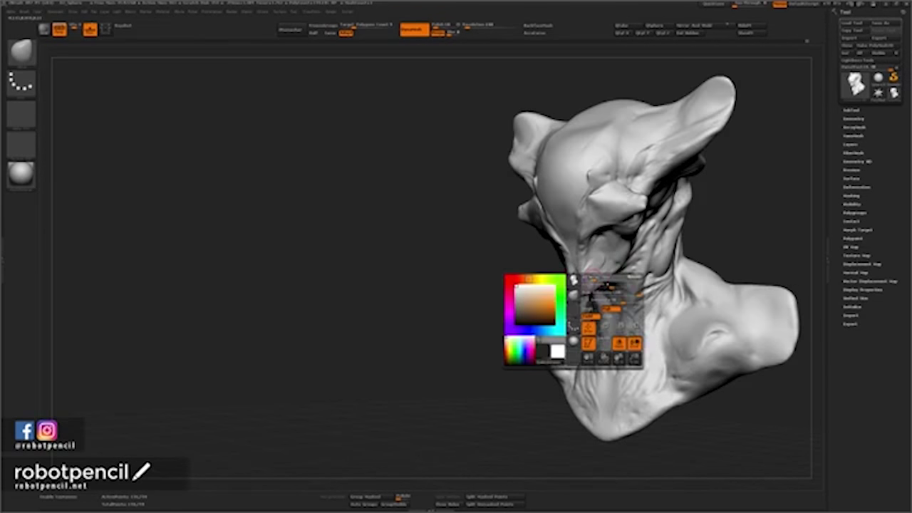
pyautogui.keyDown('ctrl'); pyautogui.moveTo(590, 282); pyautogui.dragTo(598, 277); pyautogui.keyUp('ctrl')
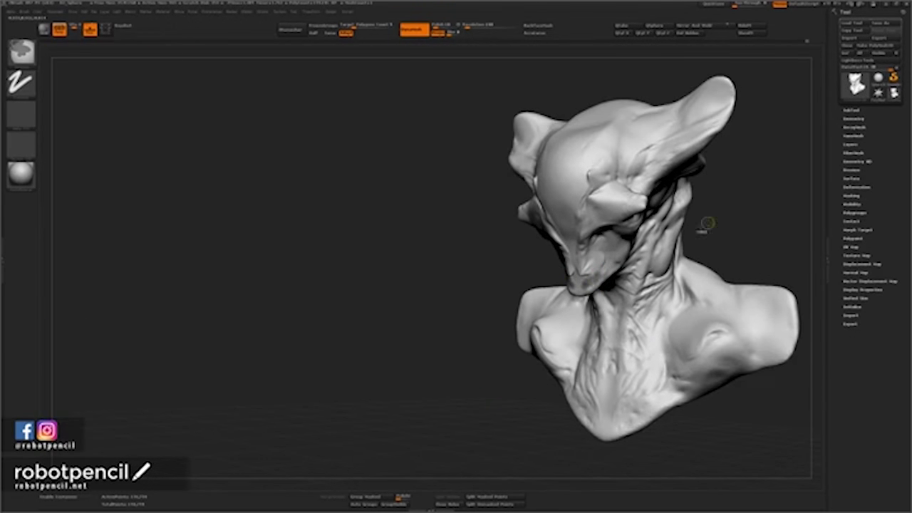
pyautogui.keyDown('ctrl'); pyautogui.click(718, 220); pyautogui.keyUp('ctrl')
pyautogui.press('space')
# Try to pull out the unmasked patches near the snout tip and undo the changes.
pyautogui.moveTo(718, 235); pyautogui.dragTo(633, 258)
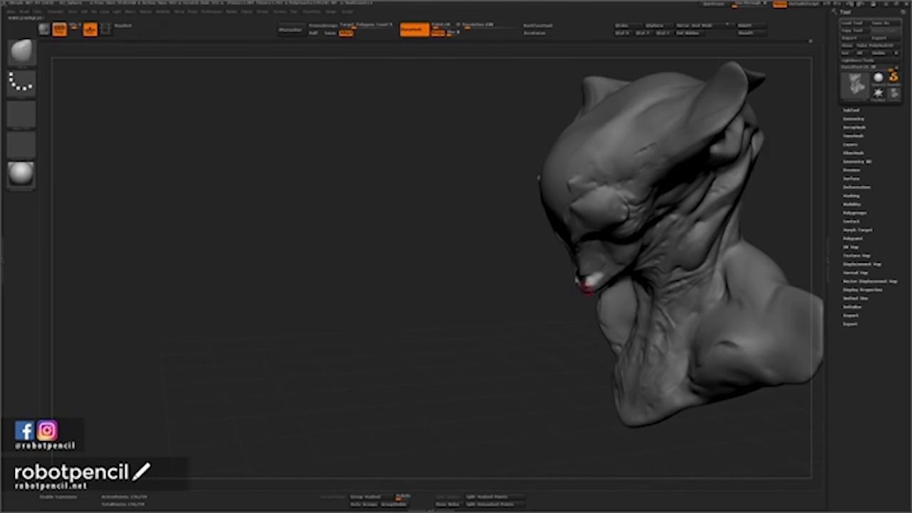
pyautogui.moveTo(586, 287); pyautogui.dragTo(666, 232)
pyautogui.keyDown('ctrl'); pyautogui.moveTo(677, 229); pyautogui.dragTo(711, 246); pyautogui.keyUp('ctrl')
pyautogui.hotkey('ctrl', 'z')
pyautogui.hotkey('ctrl', 'z')
pyautogui.hotkey('ctrl', 'z')
pyautogui.keyDown('ctrl'); pyautogui.click(693, 247); pyautogui.keyUp('ctrl')
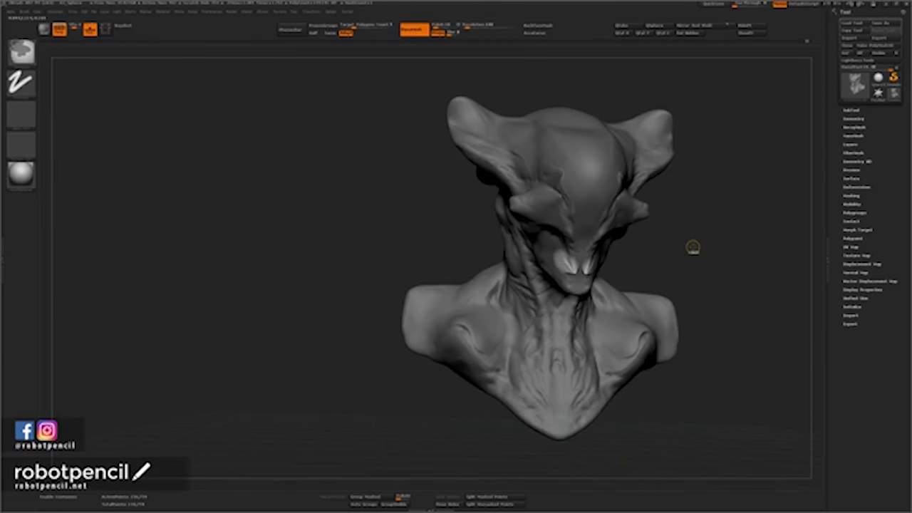
pyautogui.hotkey('ctrl', 'z')
pyautogui.hotkey('ctrl', 'z')
pyautogui.hotkey('ctrl', 'z')
pyautogui.hotkey('ctrl', 'z')
pyautogui.hotkey('ctrl', 'z')
# Reshape the unmasked snout patches symmetrically into soft ridges and clear the mask.
pyautogui.moveTo(688, 255); pyautogui.dragTo(689, 255)
pyautogui.rightClick(675, 293)
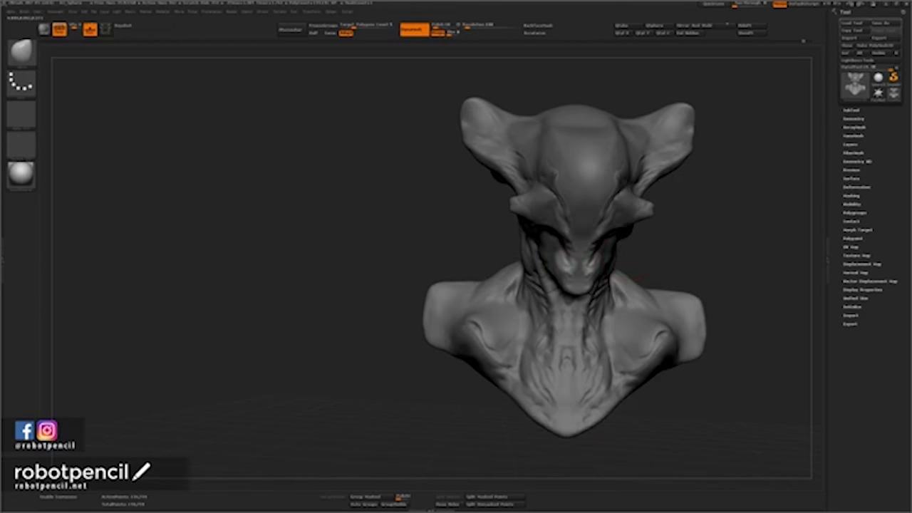
pyautogui.moveTo(565, 253); pyautogui.dragTo(569, 270)
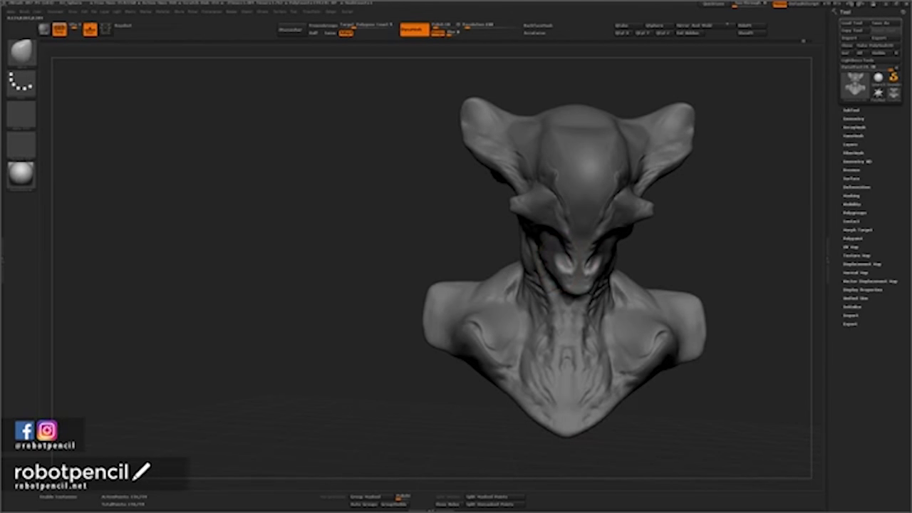
pyautogui.moveTo(687, 253); pyautogui.dragTo(718, 209)
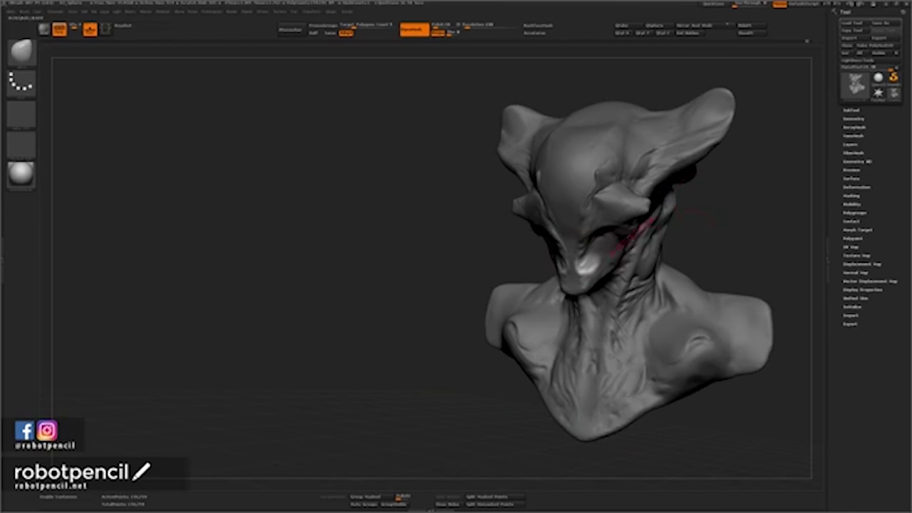
pyautogui.moveTo(692, 235)
pyautogui.keyDown('alt'); pyautogui.mouseDown()
pyautogui.moveTo(613, 243)
pyautogui.moveTo(681, 234)
pyautogui.moveTo(667, 251)
pyautogui.moveTo(676, 250)
pyautogui.moveTo(668, 234)
pyautogui.moveTo(615, 240)
pyautogui.mouseUp(); pyautogui.keyUp('alt')
# Carve creases into the cheeks and the sides of the snout with the Dam Standard brush.
pyautogui.press('space')
pyautogui.press('b')
pyautogui.press('d')
pyautogui.press('s')
pyautogui.moveTo(501, 281)
pyautogui.mouseDown()
pyautogui.moveTo(489, 287)
pyautogui.moveTo(507, 264)
pyautogui.moveTo(501, 274)
pyautogui.mouseUp()
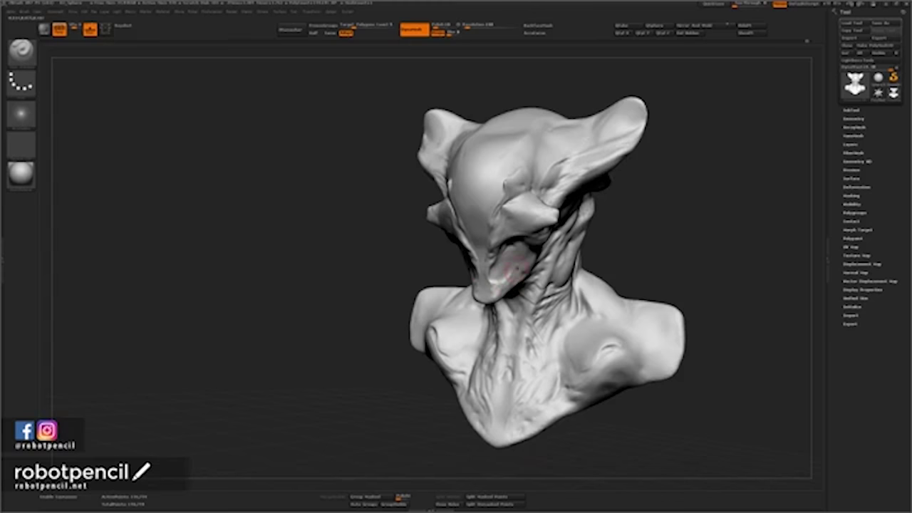
pyautogui.moveTo(340, 302)
pyautogui.mouseDown()
pyautogui.moveTo(413, 303)
pyautogui.moveTo(363, 305)
pyautogui.mouseUp()
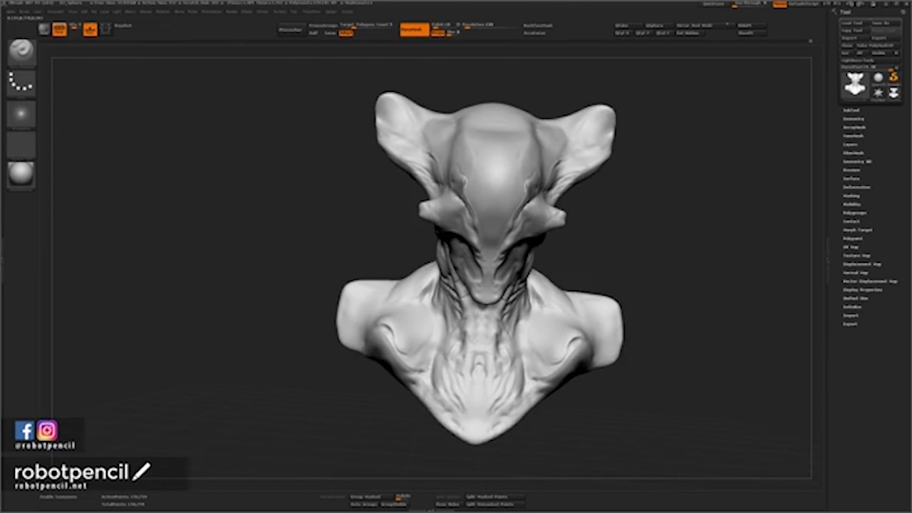
pyautogui.moveTo(355, 230); pyautogui.dragTo(409, 246)
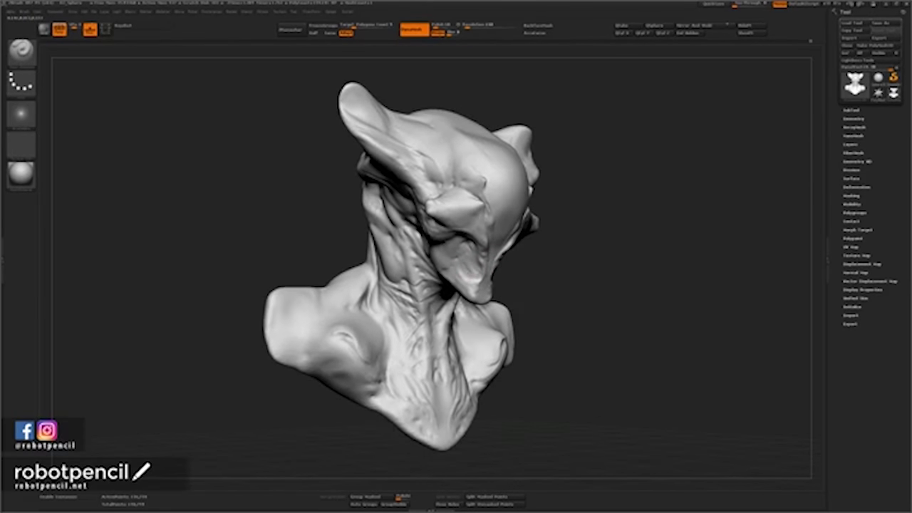
# Smooth and refine the creases along the snout and the inner edges of the brow ridges.
pyautogui.hotkey('ctrl', 'space')
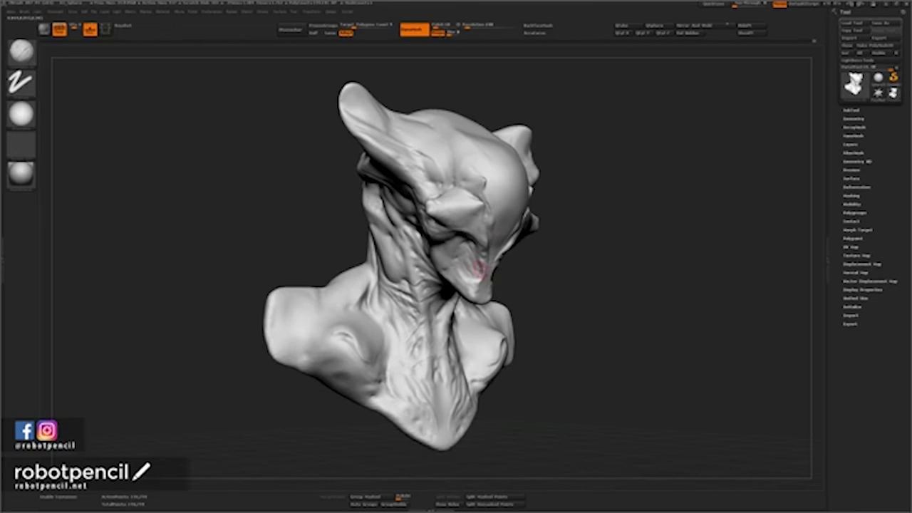
pyautogui.moveTo(611, 278)
pyautogui.mouseDown()
pyautogui.moveTo(545, 285)
pyautogui.moveTo(618, 279)
pyautogui.moveTo(576, 278)
pyautogui.mouseUp()
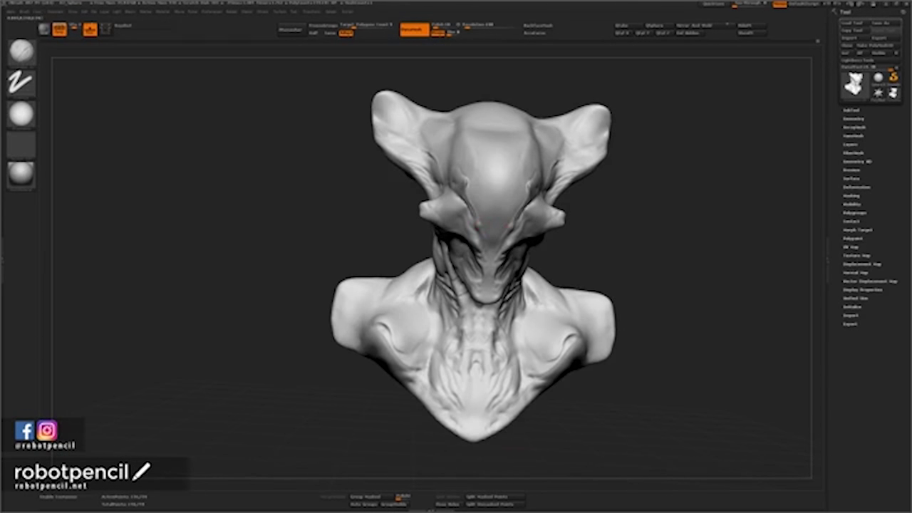
pyautogui.press('shift')
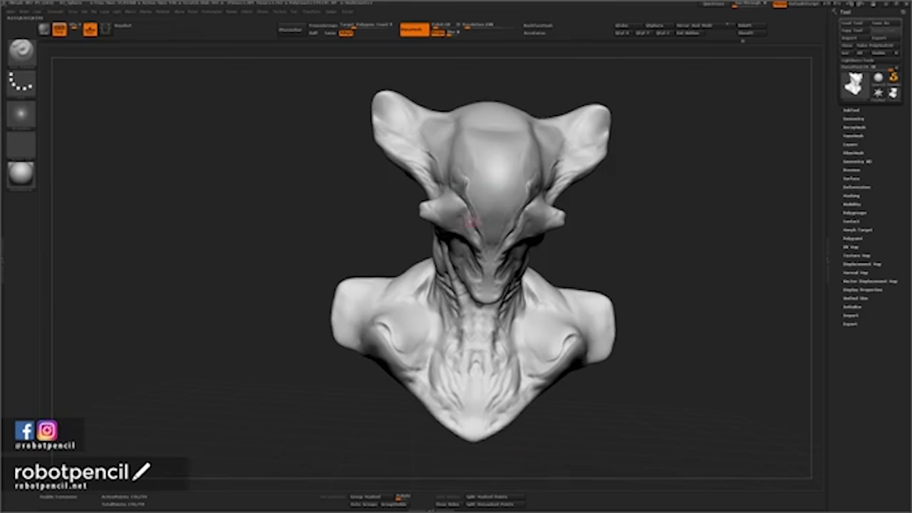
pyautogui.moveTo(638, 241)
pyautogui.mouseDown()
pyautogui.moveTo(692, 246)
pyautogui.moveTo(586, 220)
pyautogui.mouseUp()
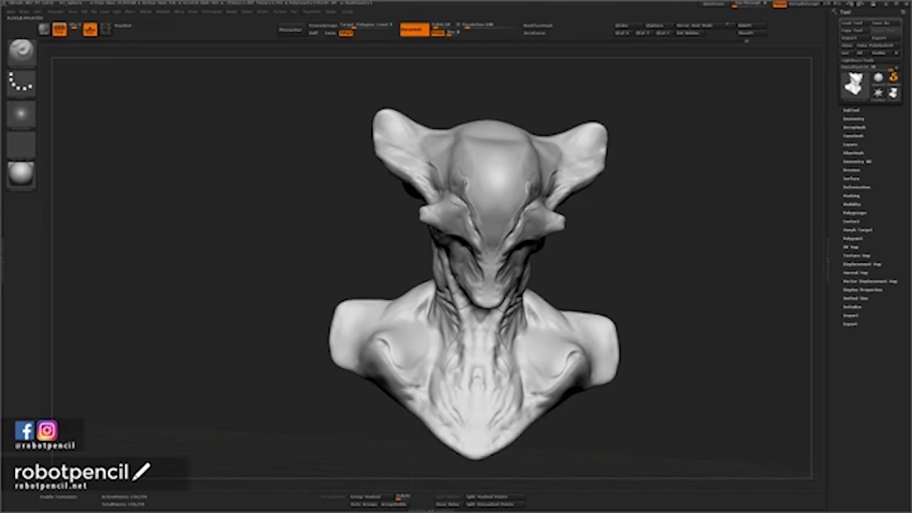
pyautogui.press('shift')
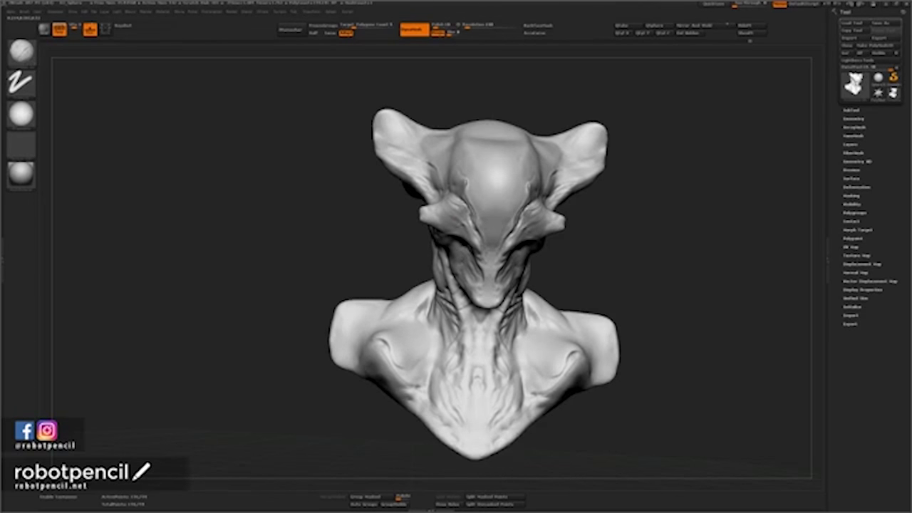
# Subdivide the bust's mesh and switch to the Move brush.
pyautogui.press('ctrl')
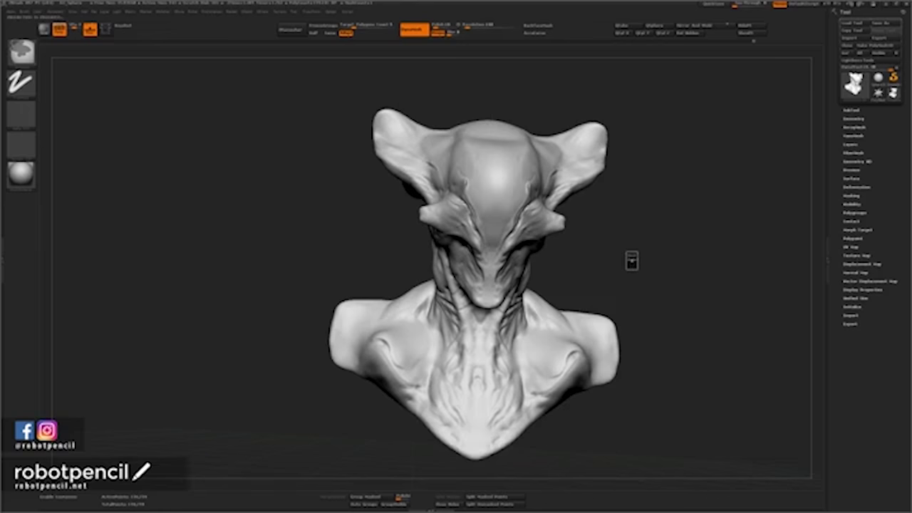
pyautogui.moveTo(602, 248)
pyautogui.mouseDown()
pyautogui.moveTo(620, 254)
pyautogui.moveTo(559, 238)
pyautogui.mouseUp()
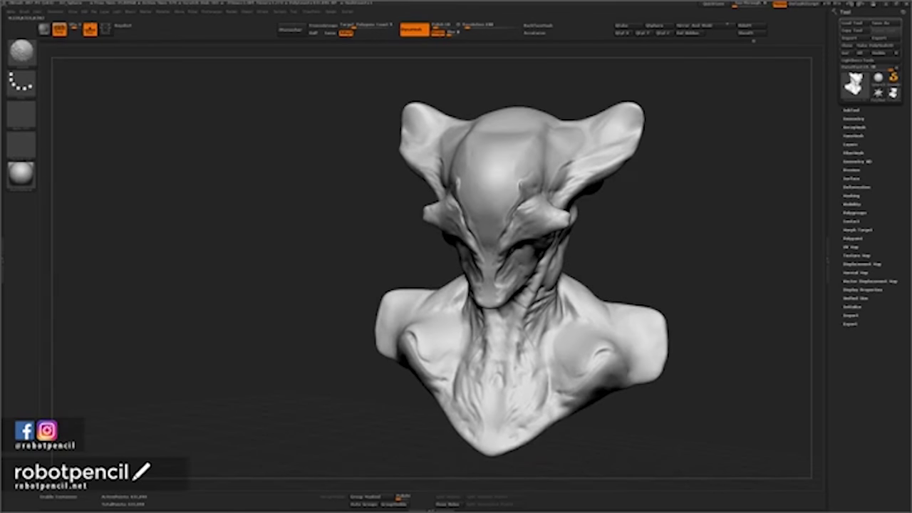
pyautogui.moveTo(631, 240)
pyautogui.mouseDown()
pyautogui.moveTo(698, 246)
pyautogui.moveTo(570, 240)
pyautogui.moveTo(641, 243)
pyautogui.moveTo(628, 238)
pyautogui.mouseUp()
pyautogui.press('b')
pyautogui.press('m')
pyautogui.press('v')
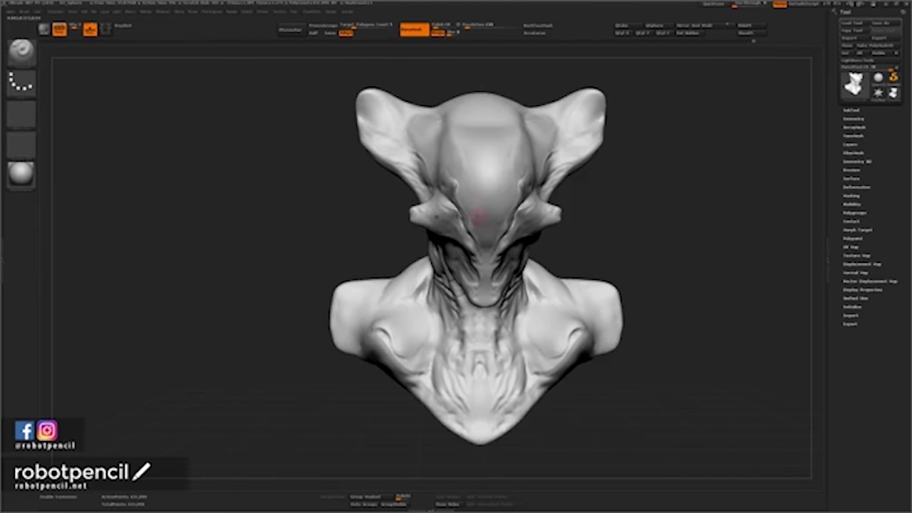
# Give the sculpting brush the vertical-streak texture alpha and adjust its size.
pyautogui.press('space')
pyautogui.click(441, 247)
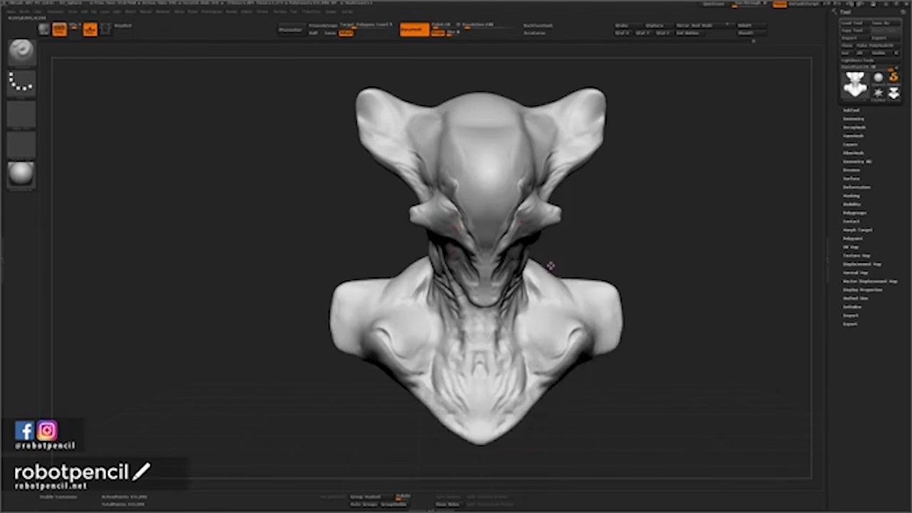
pyautogui.press('space')
pyautogui.click(527, 308)
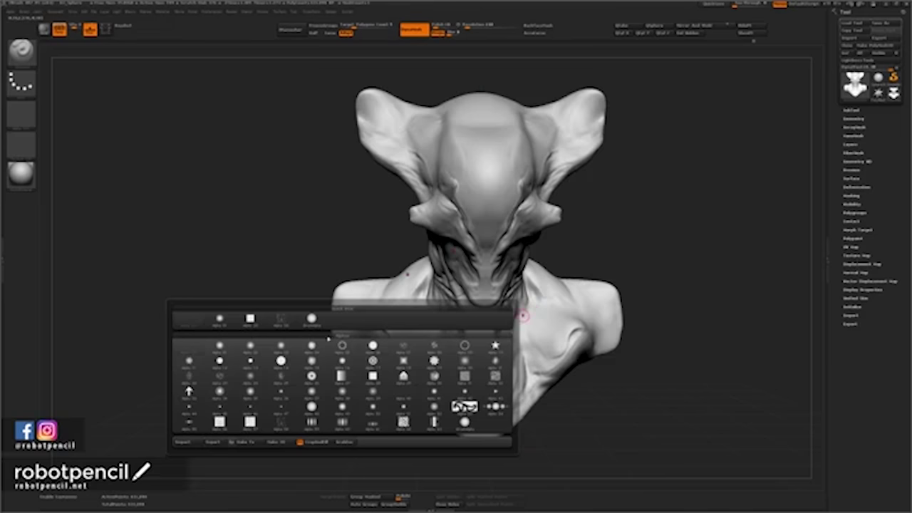
pyautogui.click(284, 320)
pyautogui.press('space')
pyautogui.moveTo(509, 266); pyautogui.dragTo(516, 265)
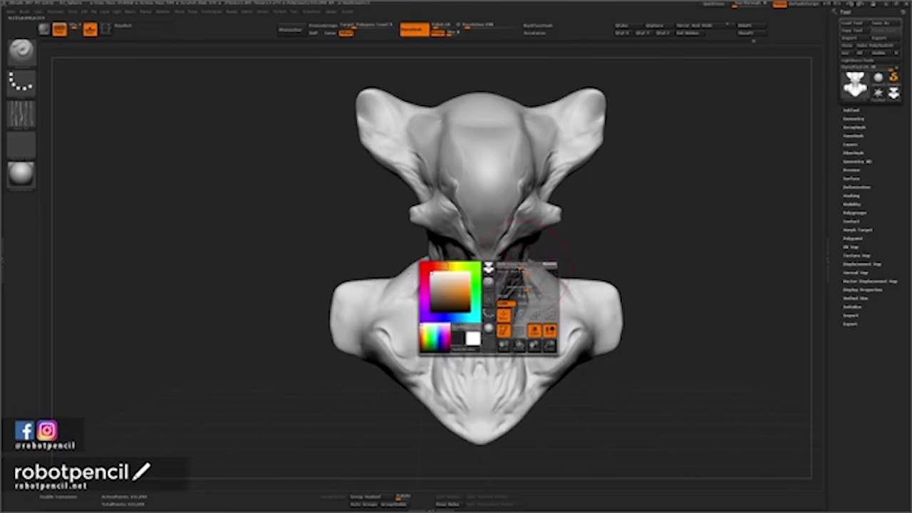
# Brush subtle streak texture onto the forehead with an adjusted brush and smooth it.
pyautogui.moveTo(514, 181); pyautogui.dragTo(489, 203)
pyautogui.press('space')
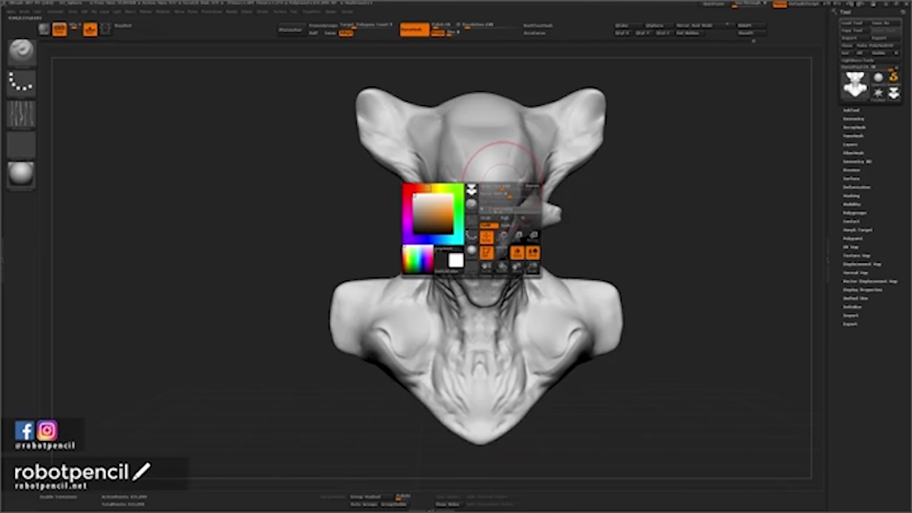
pyautogui.keyDown('shift'); pyautogui.moveTo(487, 186); pyautogui.dragTo(492, 199); pyautogui.keyUp('shift')
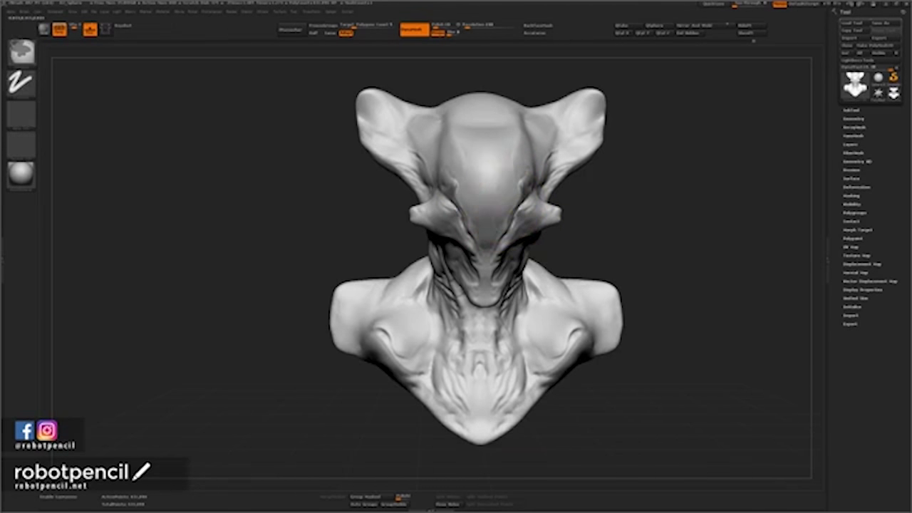
pyautogui.moveTo(492, 209)
pyautogui.keyDown('ctrl'); pyautogui.mouseDown()
pyautogui.moveTo(504, 225)
pyautogui.moveTo(507, 212)
pyautogui.mouseUp(); pyautogui.keyUp('ctrl')
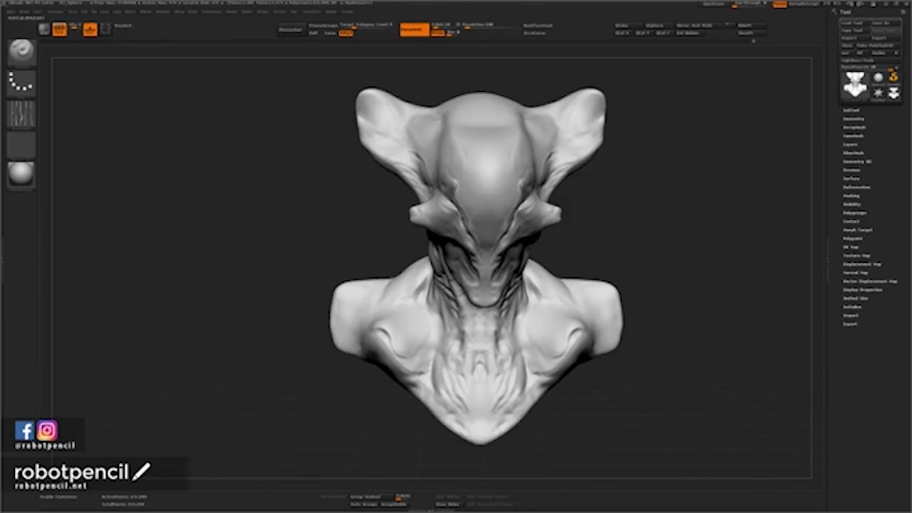
pyautogui.keyDown('shift'); pyautogui.moveTo(500, 174); pyautogui.dragTo(490, 202); pyautogui.keyUp('shift')
# Readjust the brush and soften the surface of the cheek and jaw beside the snout.
pyautogui.moveTo(659, 202); pyautogui.dragTo(617, 218)
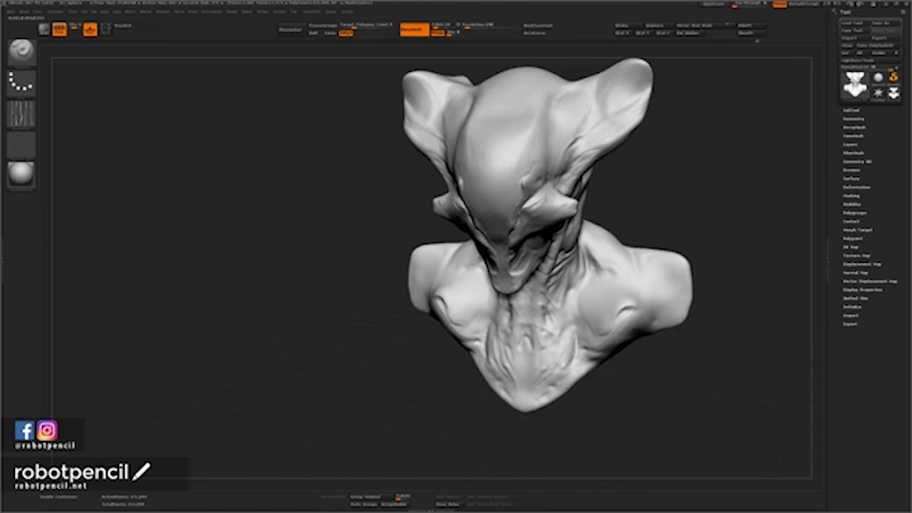
pyautogui.moveTo(666, 173)
pyautogui.mouseDown()
pyautogui.moveTo(675, 144)
pyautogui.moveTo(660, 147)
pyautogui.mouseUp()
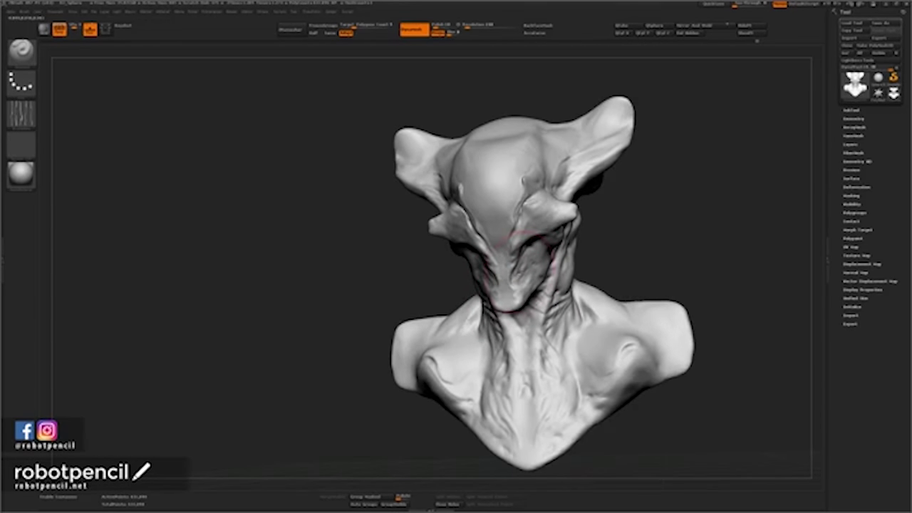
pyautogui.press('space')
pyautogui.click(554, 271)
pyautogui.keyDown('shift'); pyautogui.moveTo(528, 285); pyautogui.dragTo(534, 267); pyautogui.keyUp('shift')
pyautogui.moveTo(648, 230); pyautogui.dragTo(600, 242)
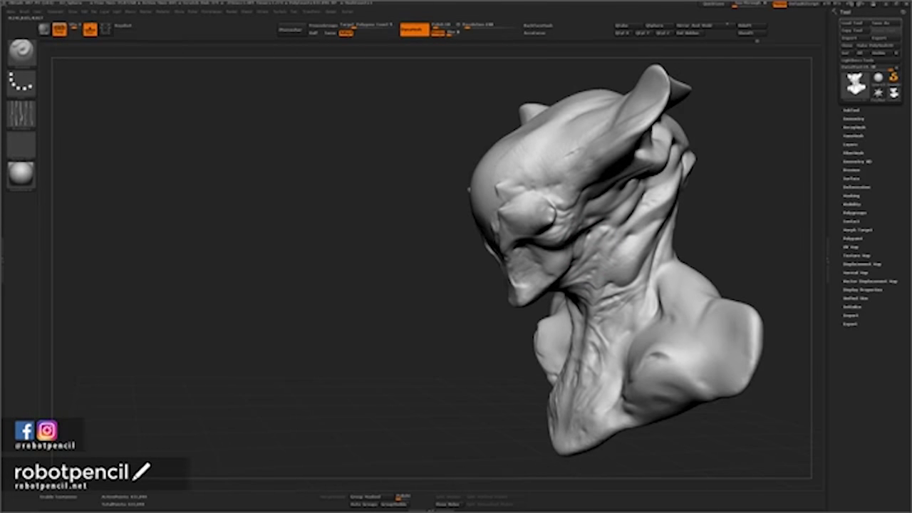
# Smooth the forehead surface and adjust the brush while checking the bust from several angles.
pyautogui.moveTo(720, 192); pyautogui.dragTo(757, 231)
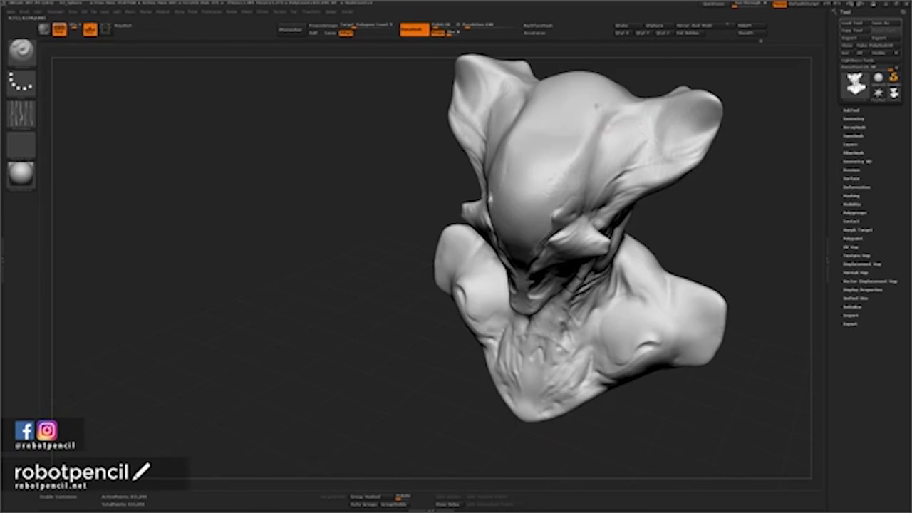
pyautogui.keyDown('shift'); pyautogui.moveTo(573, 167); pyautogui.dragTo(600, 162); pyautogui.keyUp('shift')
pyautogui.press('space')
pyautogui.moveTo(706, 274); pyautogui.dragTo(640, 203)
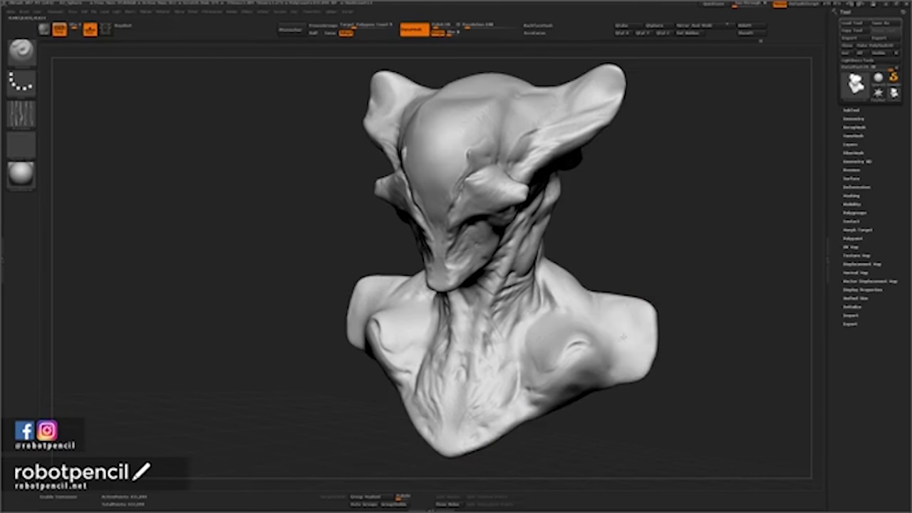
pyautogui.moveTo(707, 298)
pyautogui.mouseDown()
pyautogui.moveTo(717, 303)
pyautogui.moveTo(709, 304)
pyautogui.moveTo(694, 222)
pyautogui.moveTo(602, 185)
pyautogui.moveTo(624, 242)
pyautogui.mouseUp()
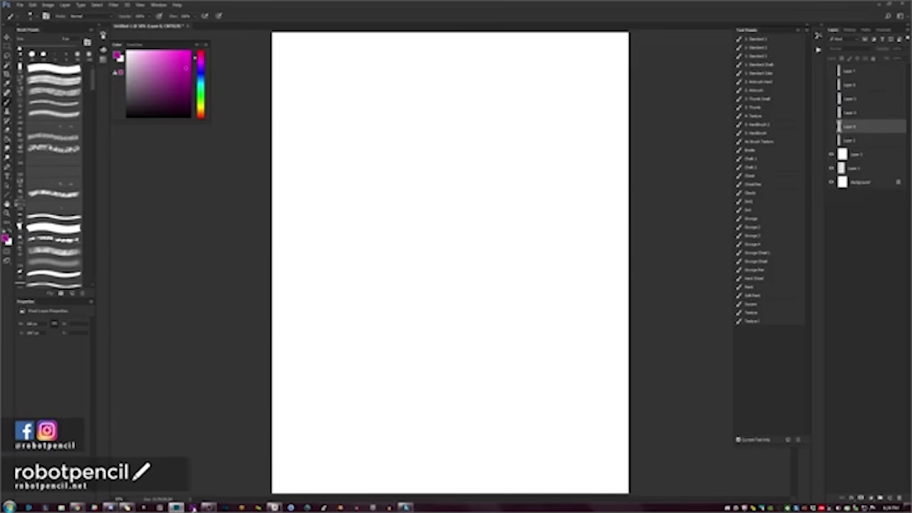
# Close Photoshop without saving the untitled document.
pyautogui.click(903, 9)
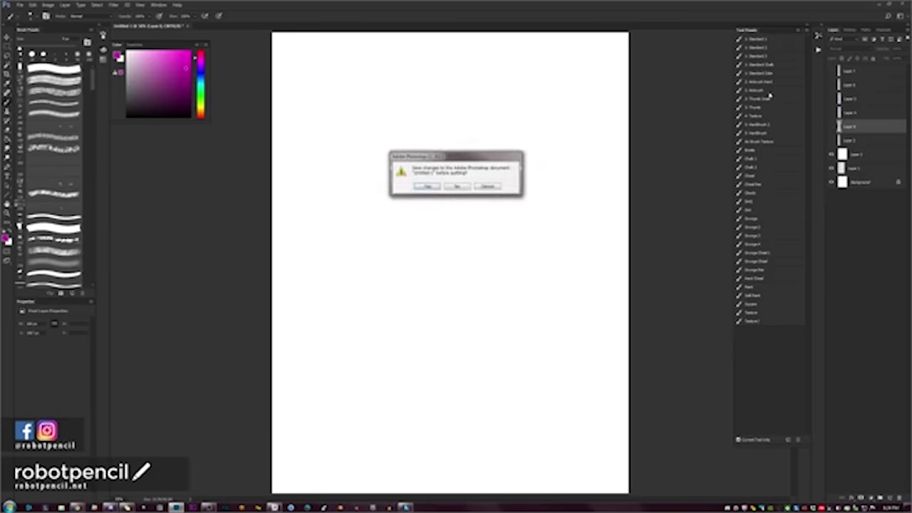
pyautogui.click(448, 190)
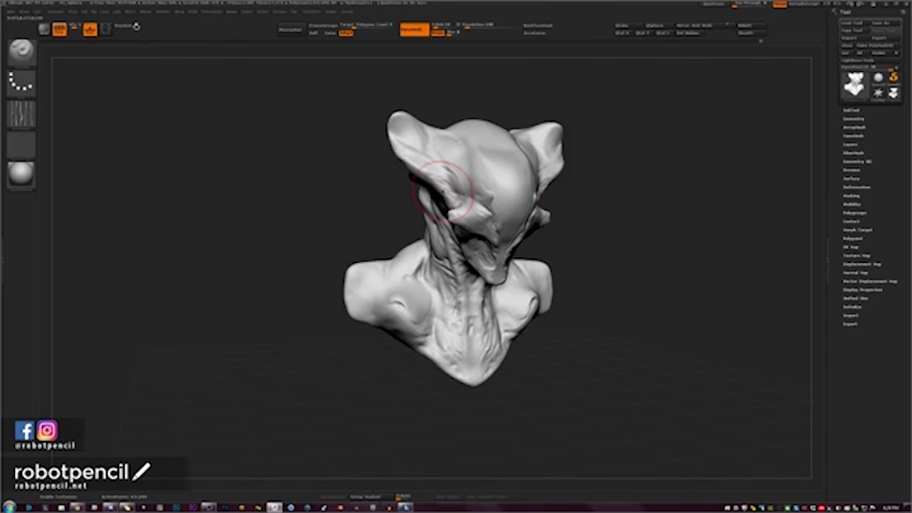
# Save the bust tool from ZBrush as 06 in the 3d project's Tests folder.
pyautogui.moveTo(713, 160); pyautogui.dragTo(670, 205)
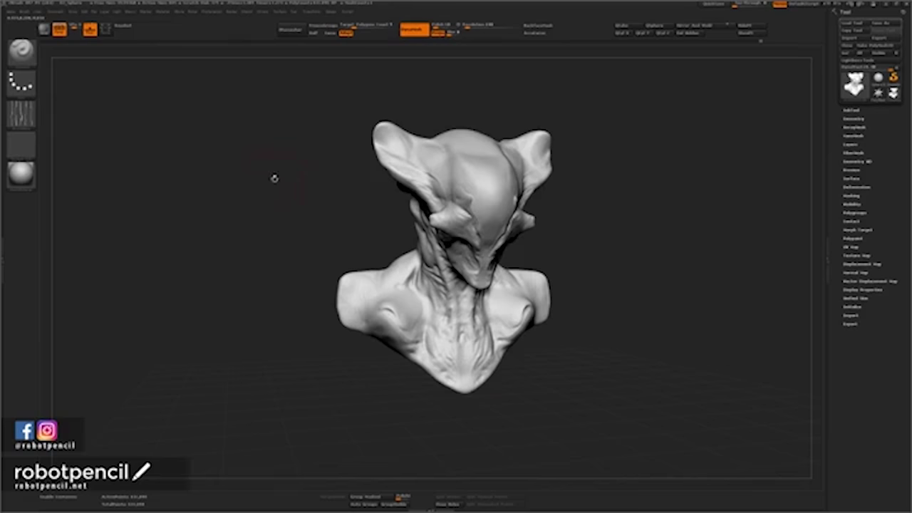
pyautogui.click(890, 25)
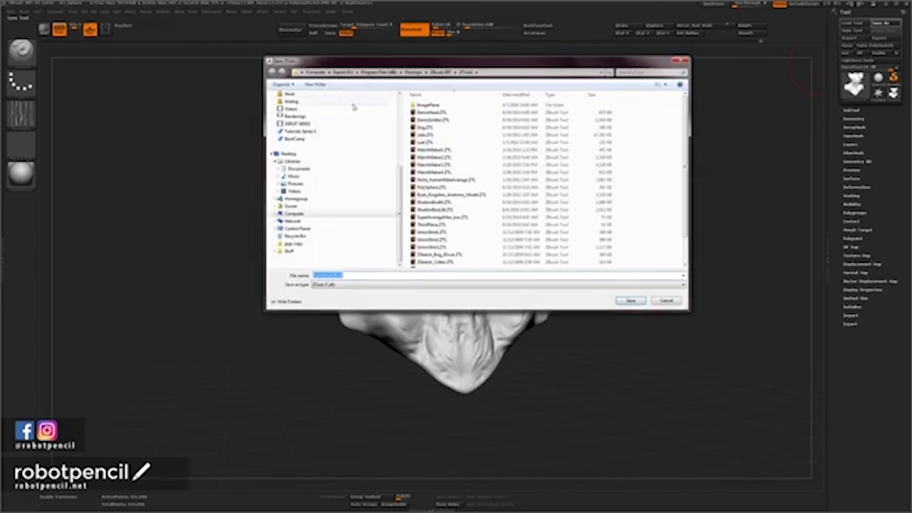
pyautogui.scroll(5, 335, 117)
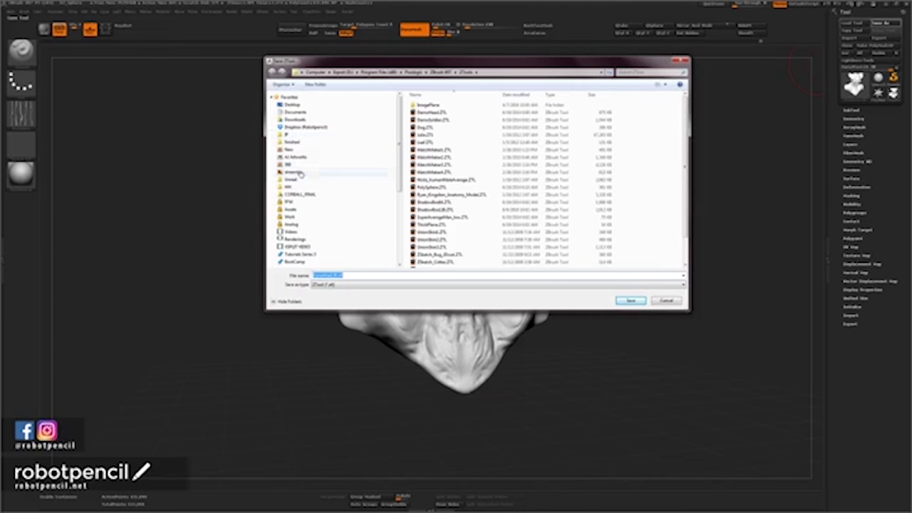
pyautogui.click(299, 201)
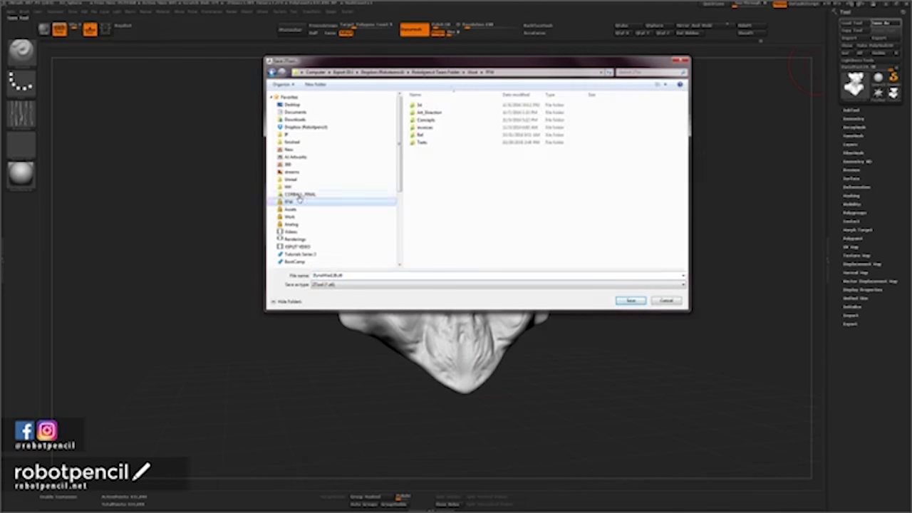
pyautogui.doubleClick(426, 107)
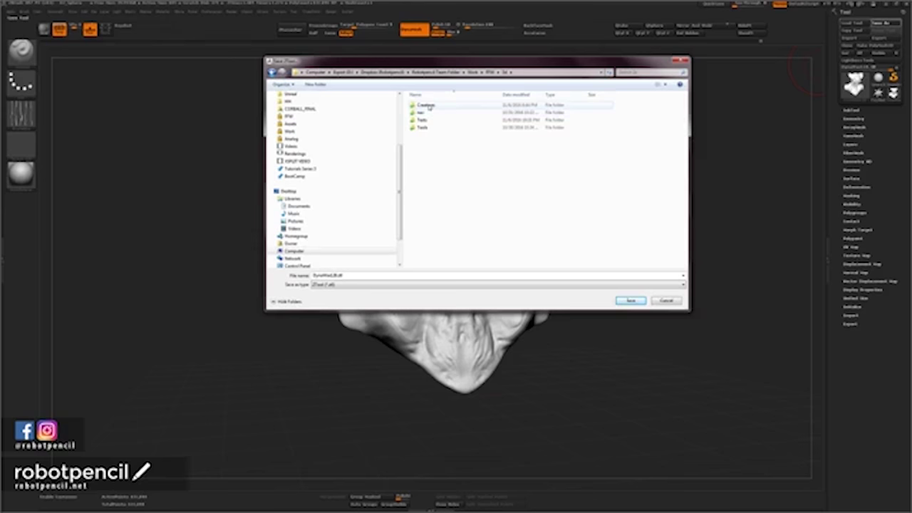
pyautogui.doubleClick(423, 120)
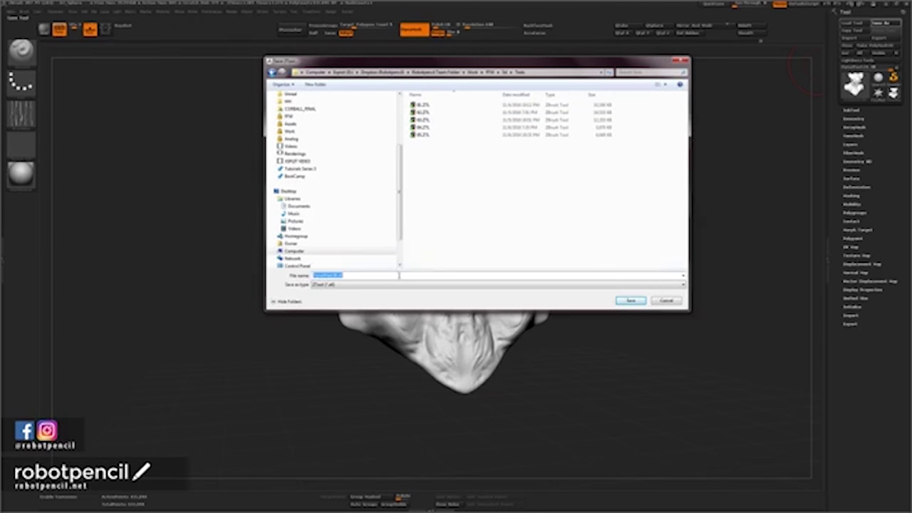
pyautogui.write('06')
pyautogui.press('Return')
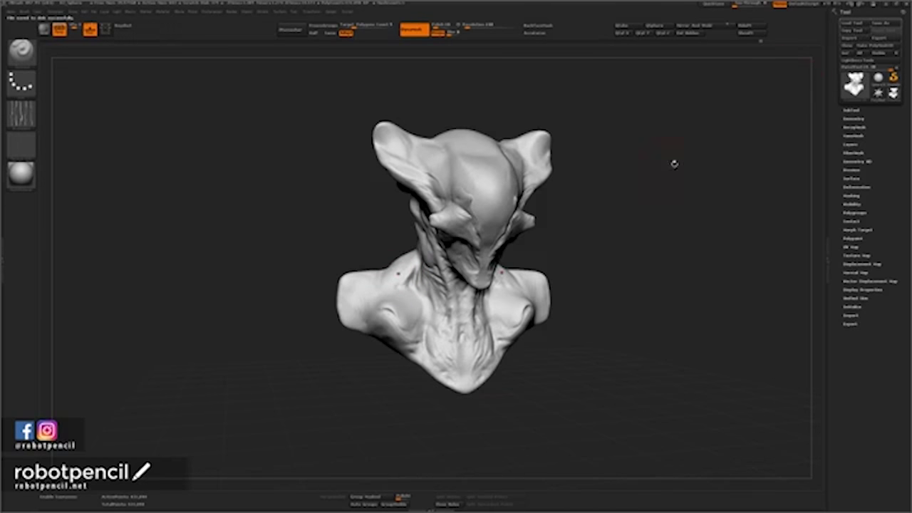
# Enable KeyShot as the external renderer and send the bust to it with Best Preview Render.
pyautogui.moveTo(673, 163); pyautogui.dragTo(609, 240)
pyautogui.click(144, 25)
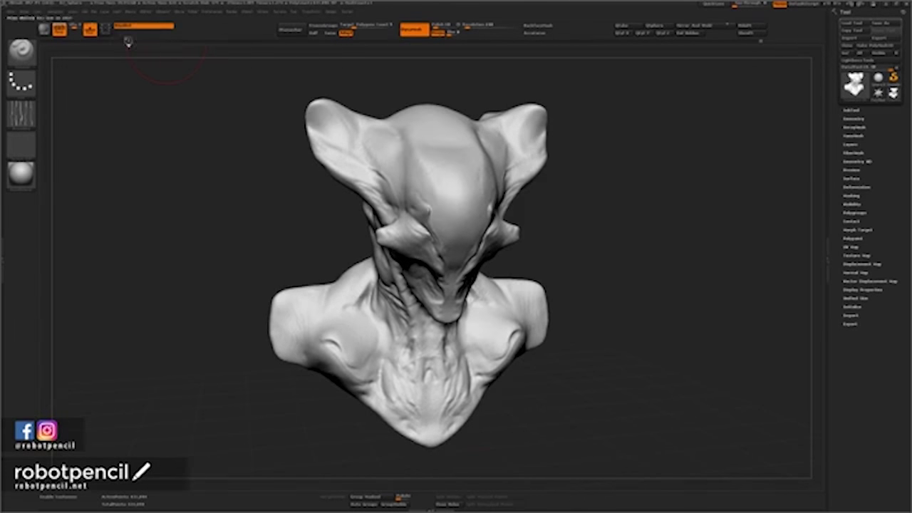
pyautogui.click(44, 31)
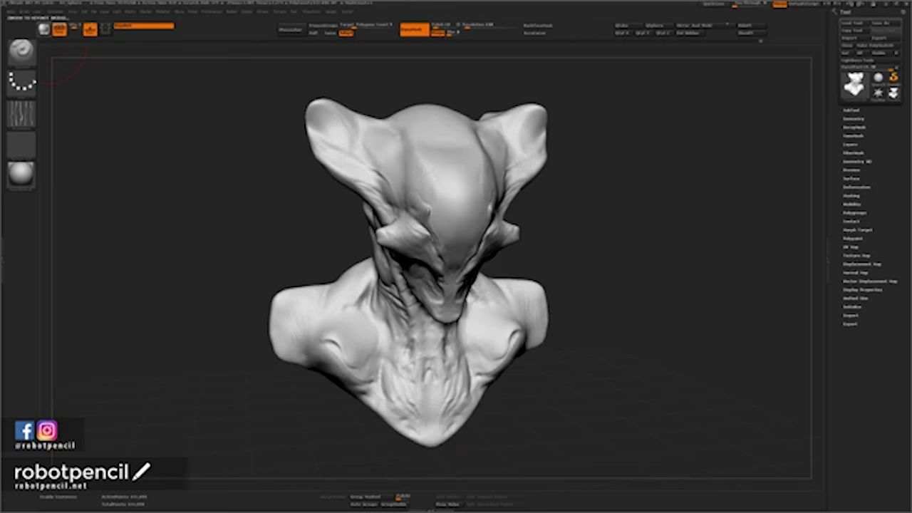
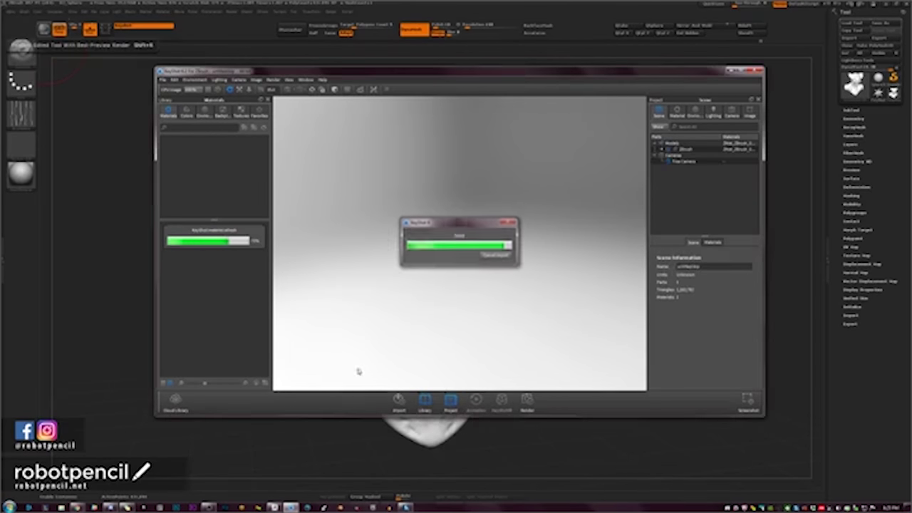
# Frame the whole bust large and upright in KeyShot's render view and make its window smaller and reposition it.
pyautogui.moveTo(504, 288); pyautogui.dragTo(477, 278)
pyautogui.keyDown('alt'); pyautogui.moveTo(476, 277); pyautogui.dragTo(791, 446, button='right'); pyautogui.keyUp('alt')
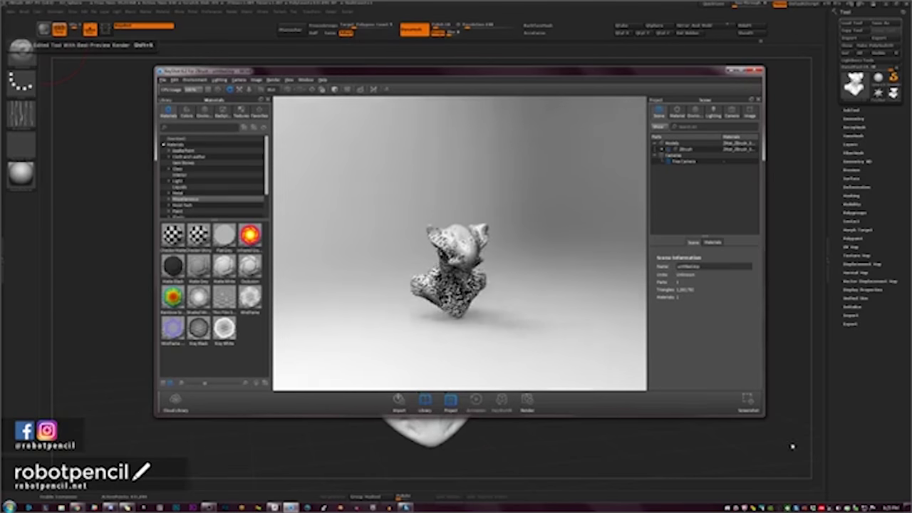
pyautogui.keyDown('alt'); pyautogui.moveTo(498, 271); pyautogui.dragTo(561, 304, button='right'); pyautogui.keyUp('alt')
pyautogui.moveTo(561, 305); pyautogui.dragTo(551, 230, button='middle')
pyautogui.moveTo(551, 230); pyautogui.dragTo(552, 309)
pyautogui.keyDown('alt'); pyautogui.moveTo(552, 308); pyautogui.dragTo(572, 313, button='right'); pyautogui.keyUp('alt')
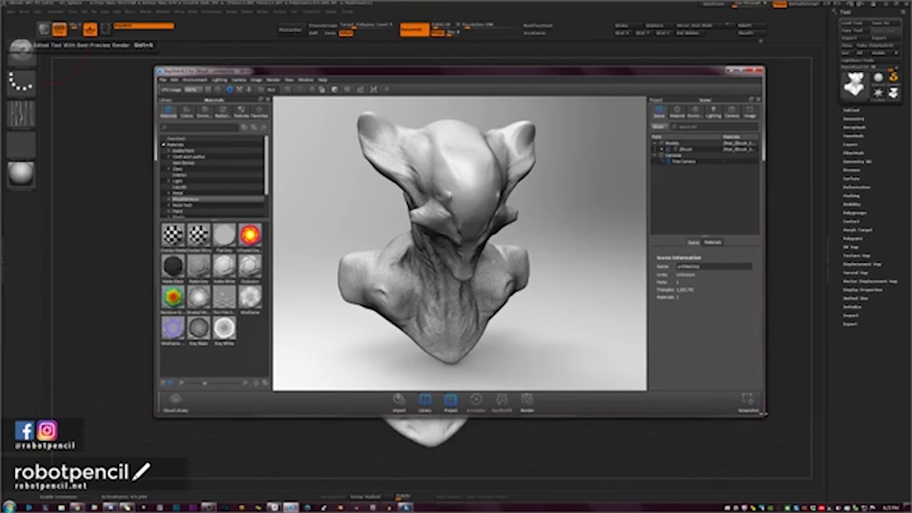
pyautogui.moveTo(762, 414); pyautogui.dragTo(680, 363)
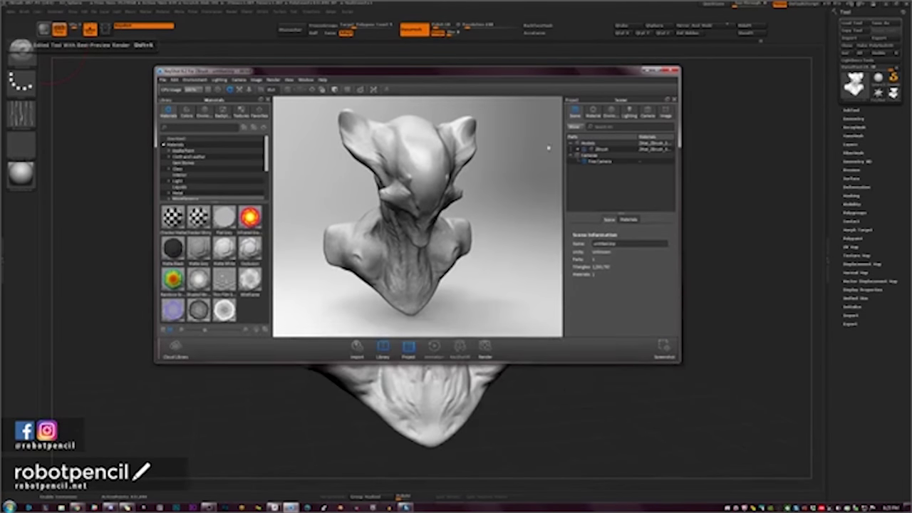
pyautogui.moveTo(526, 77); pyautogui.dragTo(590, 82)
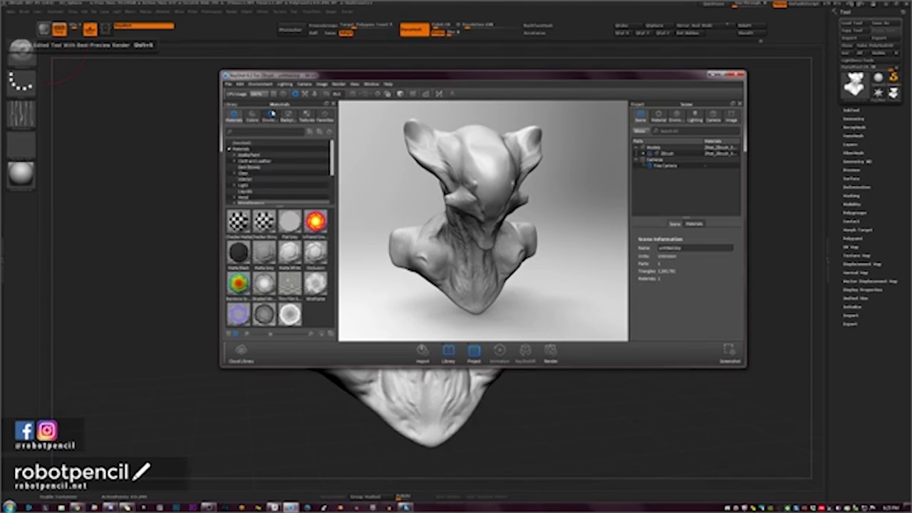
# Light the bust with the 3 Point Sharp High environment and turn it slightly.
pyautogui.click(269, 117)
pyautogui.moveTo(295, 258); pyautogui.dragTo(383, 169)
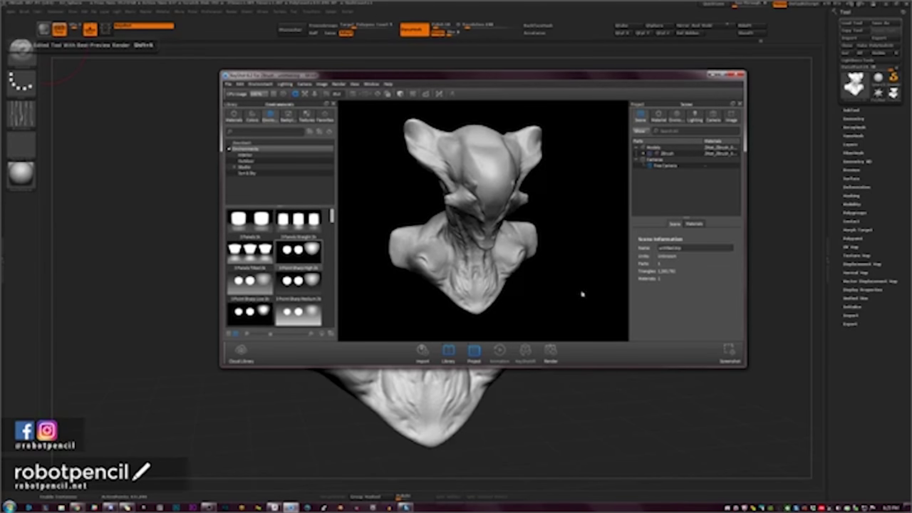
pyautogui.moveTo(581, 293); pyautogui.dragTo(610, 253)
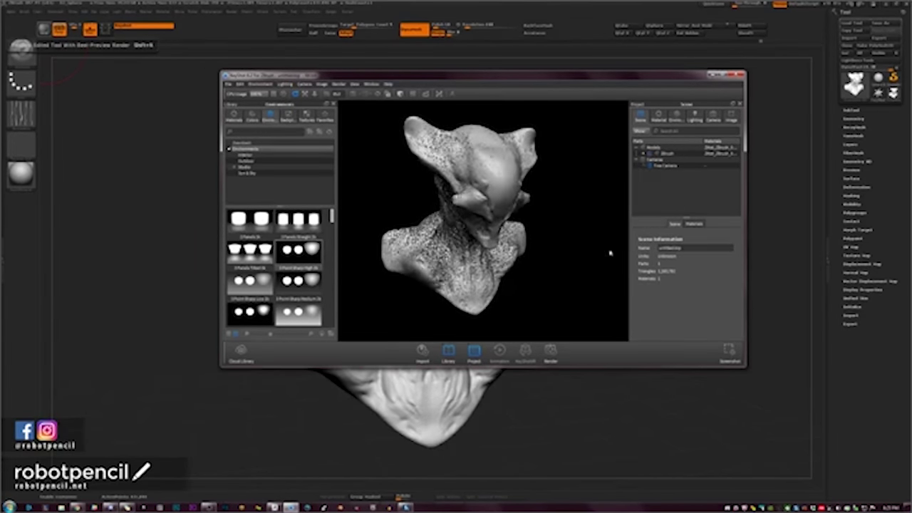
# Change the scene background from the lighting environment to a solid black color.
pyautogui.click(676, 115)
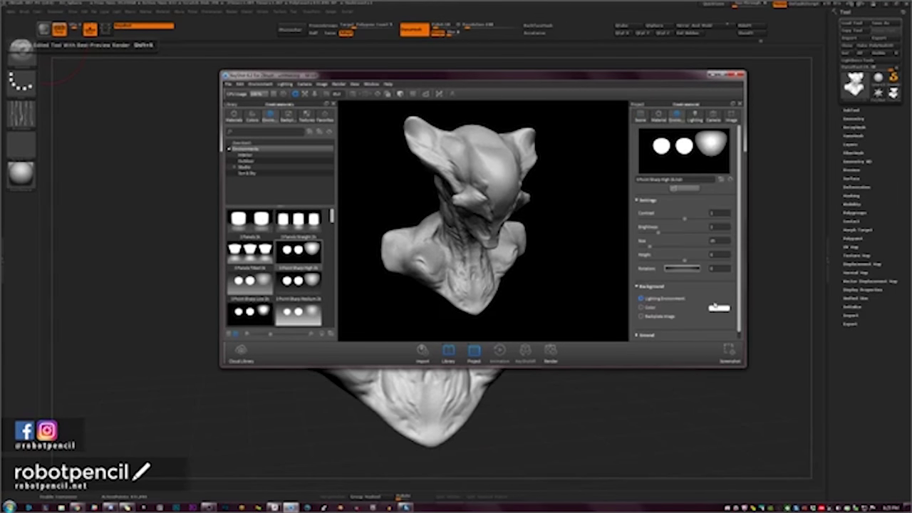
pyautogui.click(718, 308)
pyautogui.moveTo(690, 279); pyautogui.dragTo(625, 302)
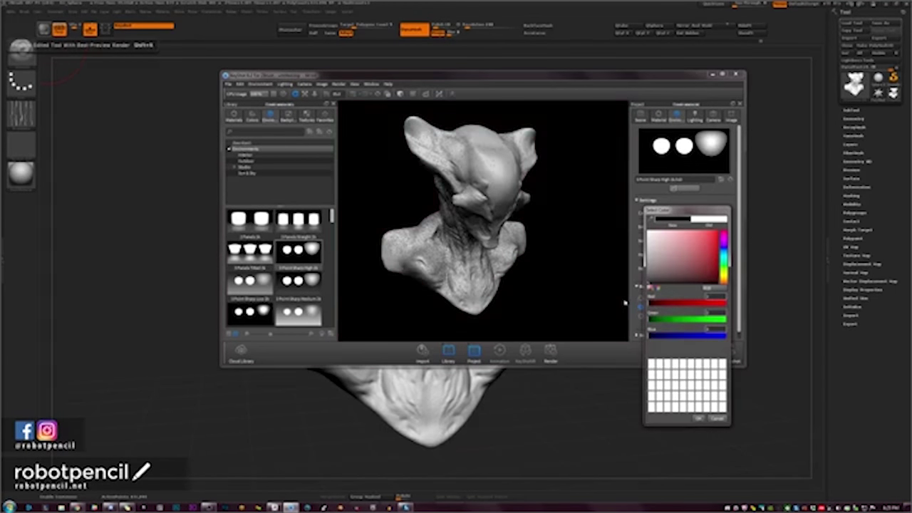
pyautogui.click(699, 419)
# Reframe the bust closer in the render view and rotate the lighting environment slightly around it.
pyautogui.moveTo(559, 261); pyautogui.dragTo(539, 287)
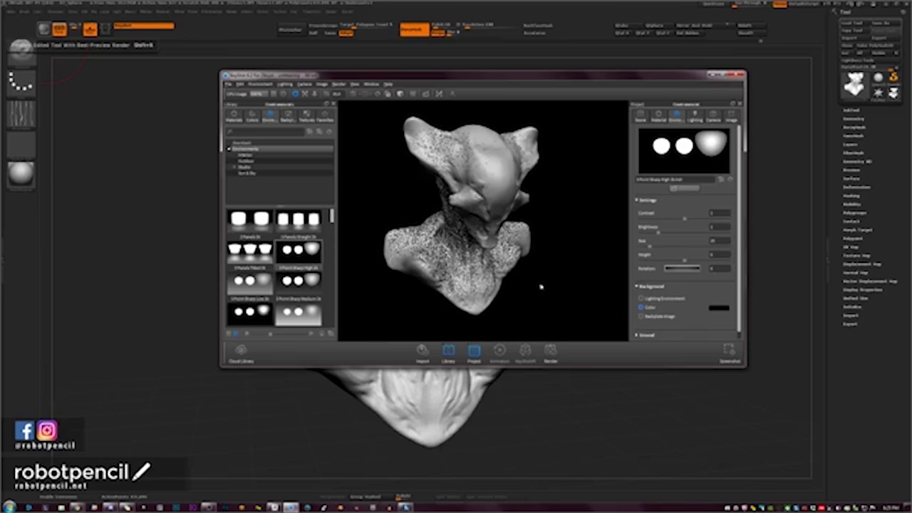
pyautogui.scroll(2, 575, 276)
pyautogui.moveTo(577, 267); pyautogui.dragTo(590, 276, button='middle')
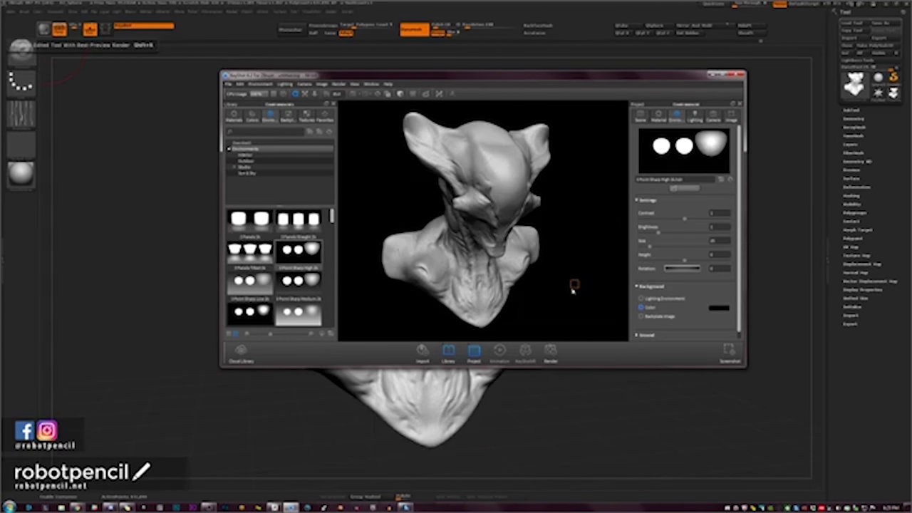
pyautogui.keyDown('ctrl'); pyautogui.moveTo(574, 295); pyautogui.dragTo(599, 292); pyautogui.keyUp('ctrl')
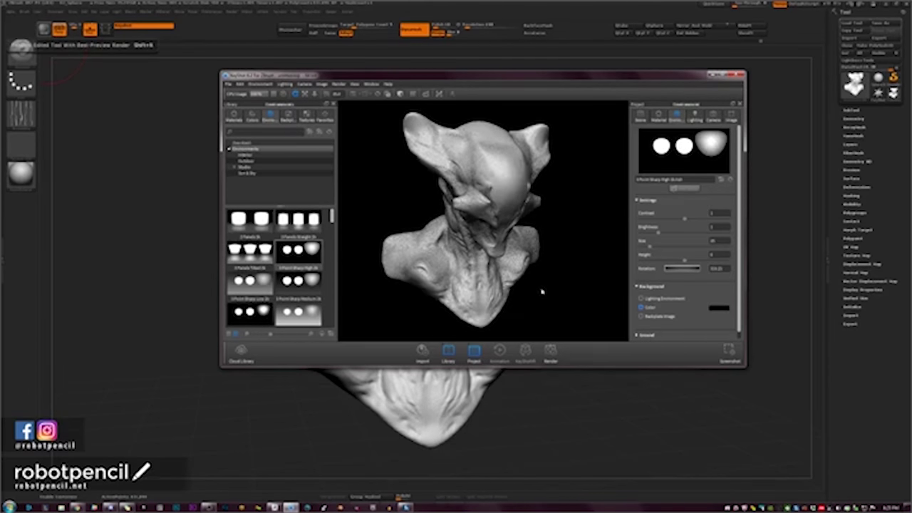
pyautogui.keyDown('ctrl'); pyautogui.moveTo(542, 292); pyautogui.dragTo(554, 293); pyautogui.keyUp('ctrl')
# Replace the lighting with the Dosch Stairwell environment and raise its contrast to about 1.1.
pyautogui.scroll(-5, 314, 271)
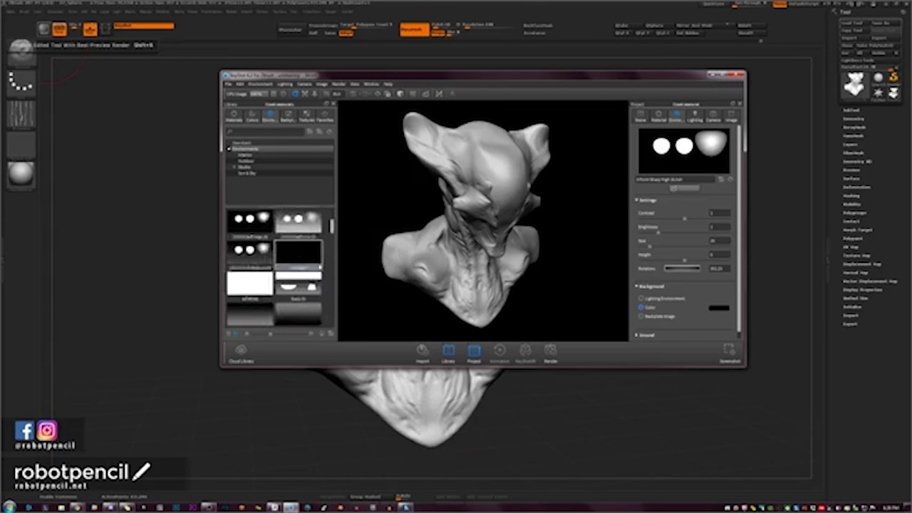
pyautogui.scroll(-5, 269, 288)
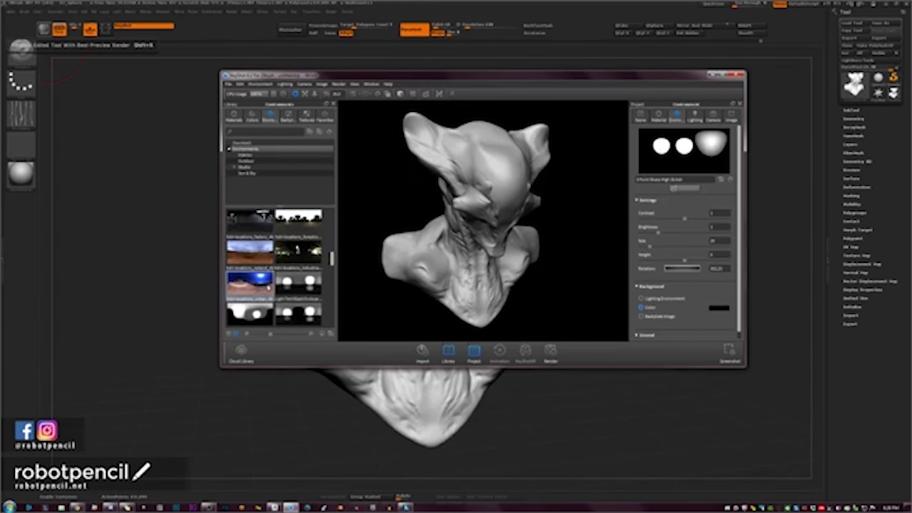
pyautogui.scroll(2, 306, 277)
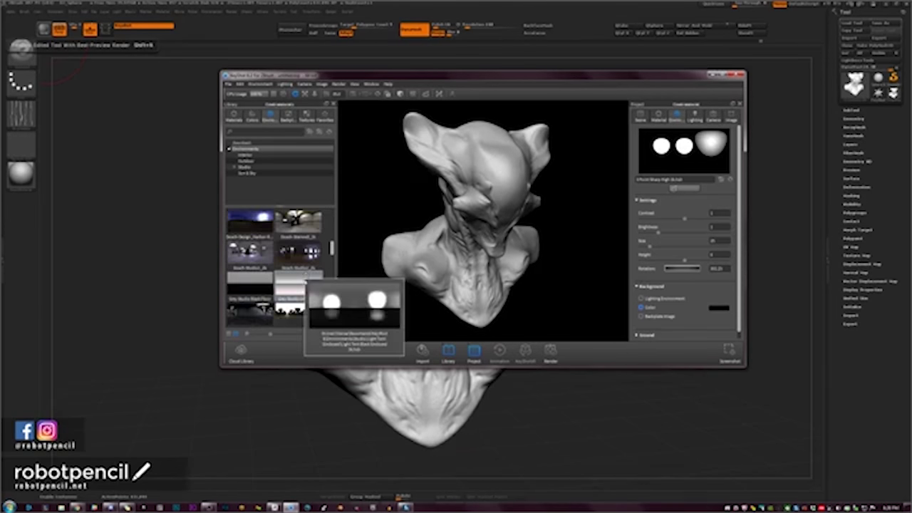
pyautogui.moveTo(307, 291)
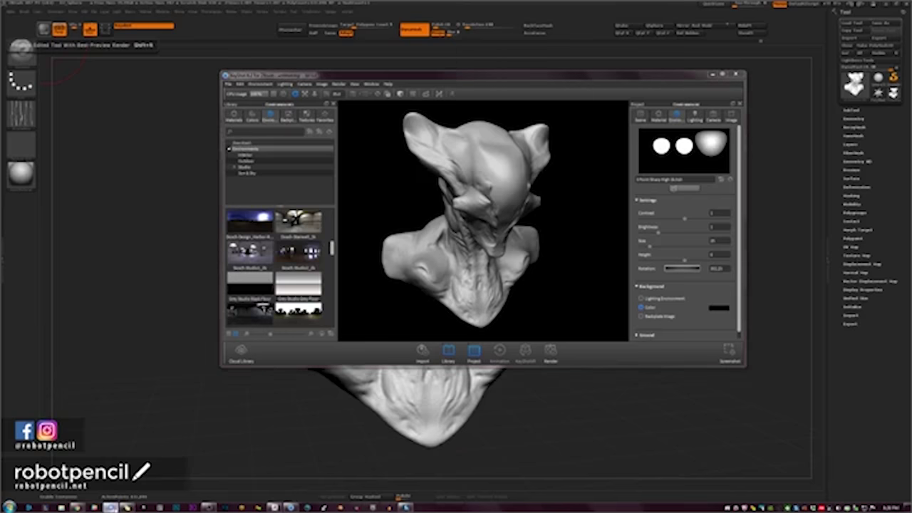
pyautogui.click(111, 507)
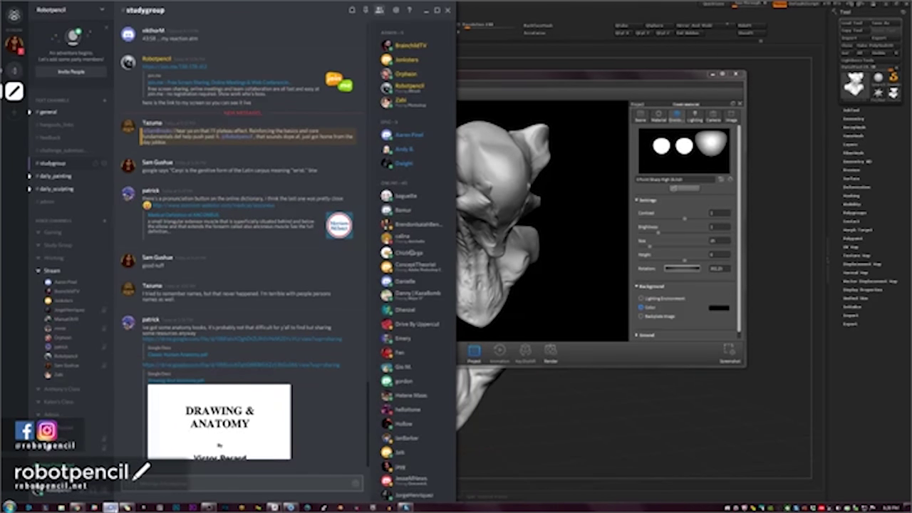
pyautogui.click(112, 507)
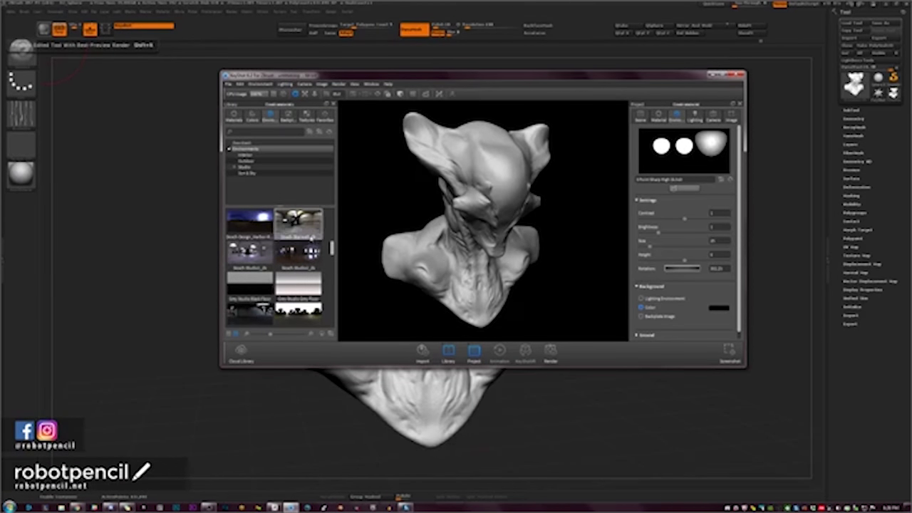
pyautogui.moveTo(303, 232); pyautogui.dragTo(377, 218)
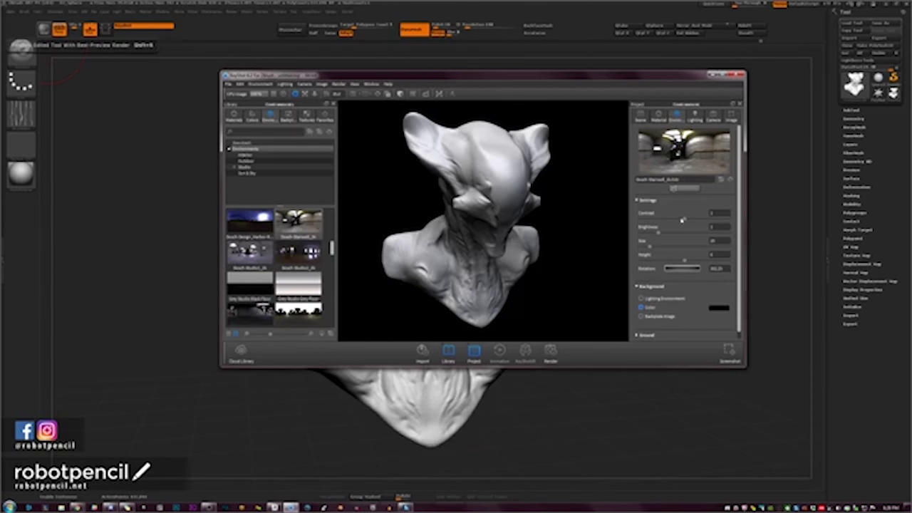
pyautogui.moveTo(685, 219); pyautogui.dragTo(689, 222)
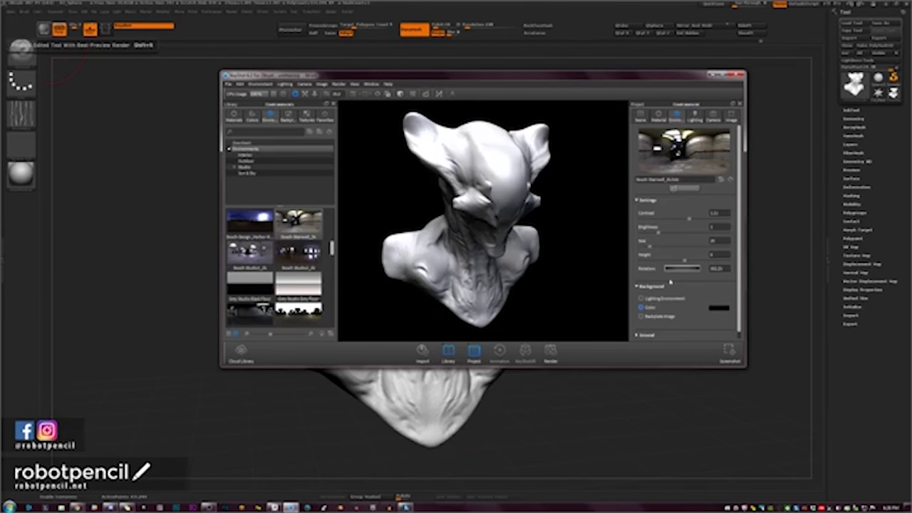
# Enlarge the KeyShot window and set the camera's perspective focal length to about 42.
pyautogui.moveTo(746, 367); pyautogui.dragTo(803, 411)
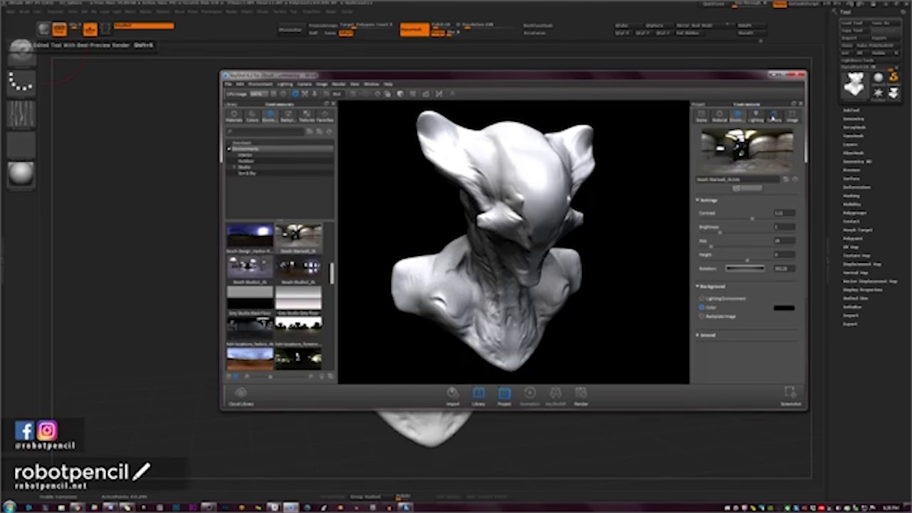
pyautogui.click(774, 116)
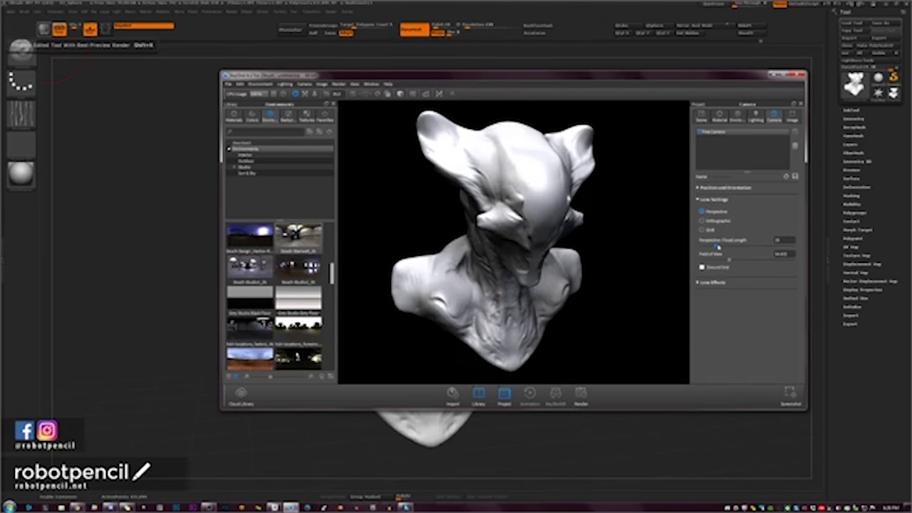
pyautogui.moveTo(717, 247); pyautogui.dragTo(720, 248)
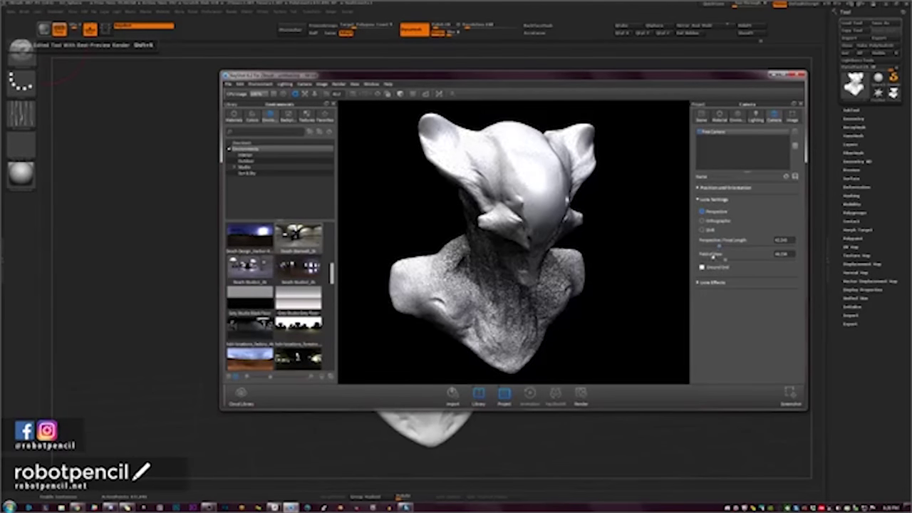